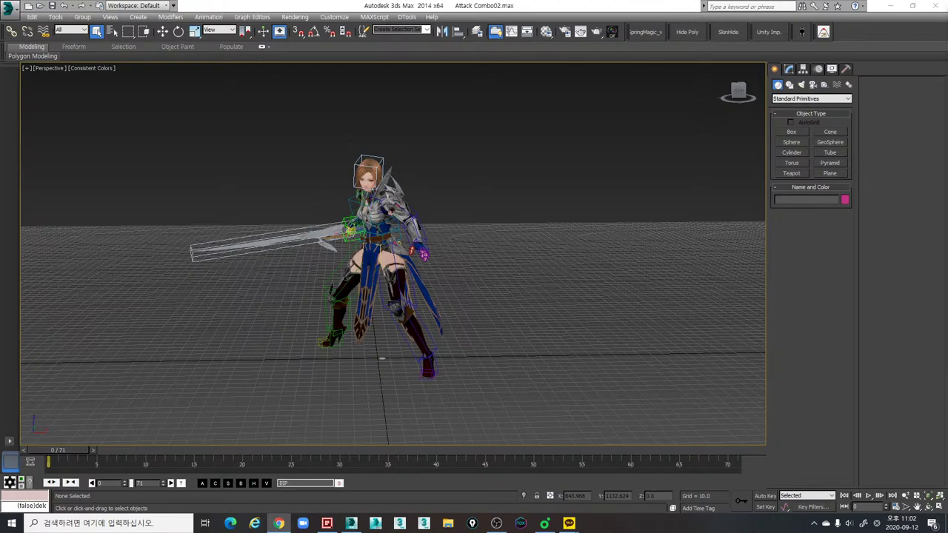
Step: Turn on Auto Key mode and open the biped selection picker, placing its window clear of the character
key("Hangul")
key("Hangul")
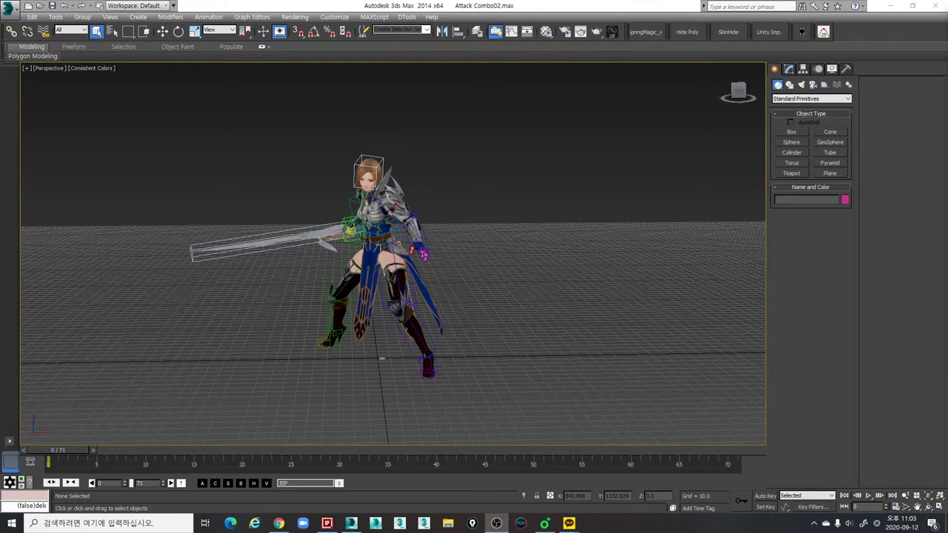
left_click(551, 283)
key("n")
right_click(561, 234)
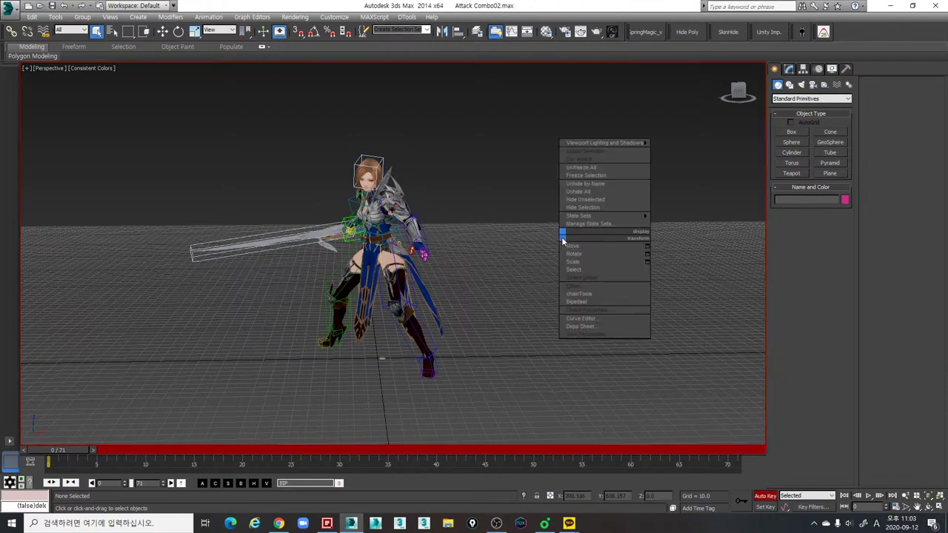
left_click(591, 301)
left_click(442, 137)
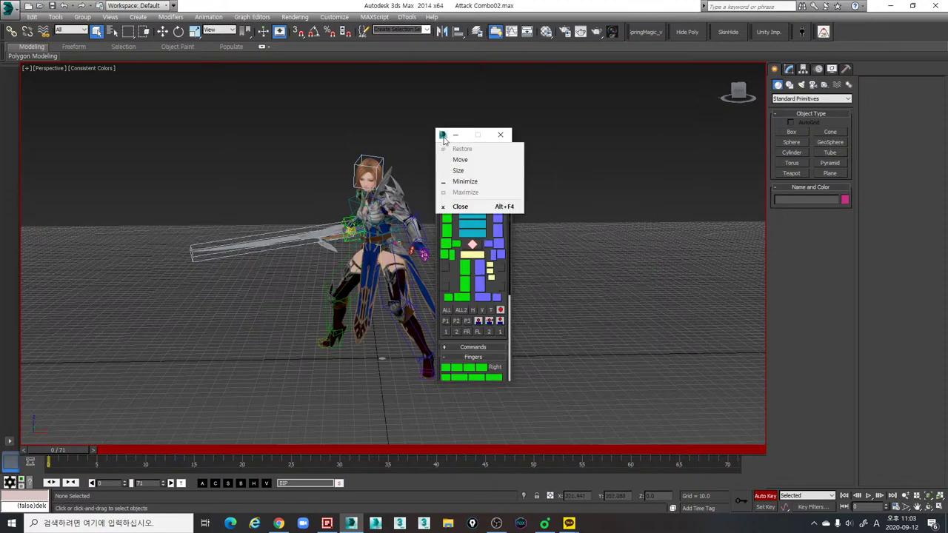
left_click(470, 161)
left_click_drag(453, 135, 693, 121)
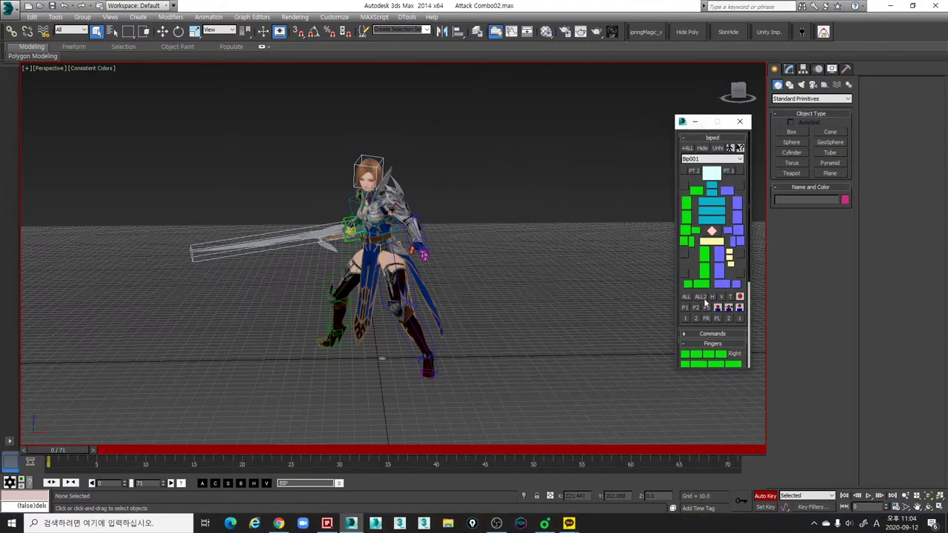
Step: Select all of the biped's body parts through the picker and review the attack motion up to frame 45
left_click(702, 299)
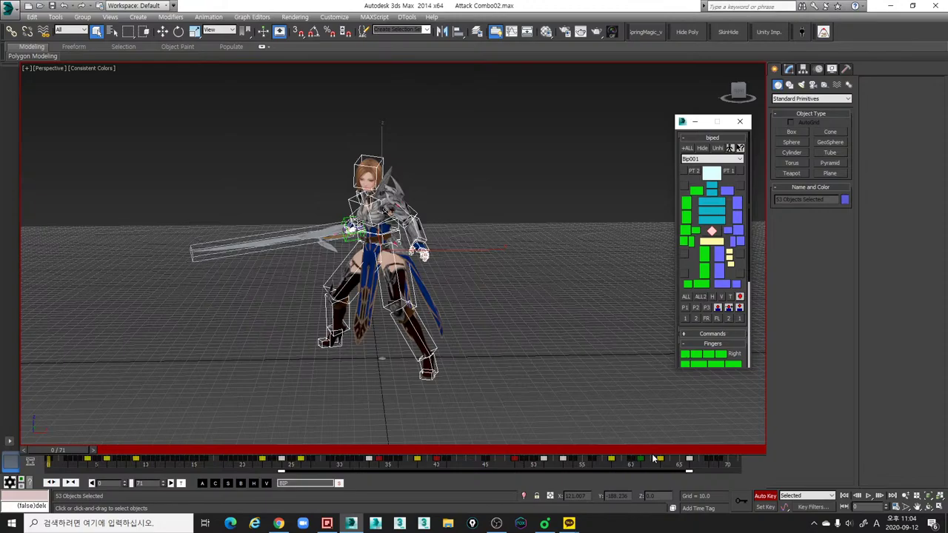
left_click(549, 449)
left_click_drag(550, 447, 520, 439)
middle_click_drag(509, 352, 524, 410, "alt")
scroll(557, 345, "down", 3)
scroll(474, 344, "down", 4)
middle_click_drag(470, 339, 498, 344, "alt")
left_click_drag(412, 451, 491, 442)
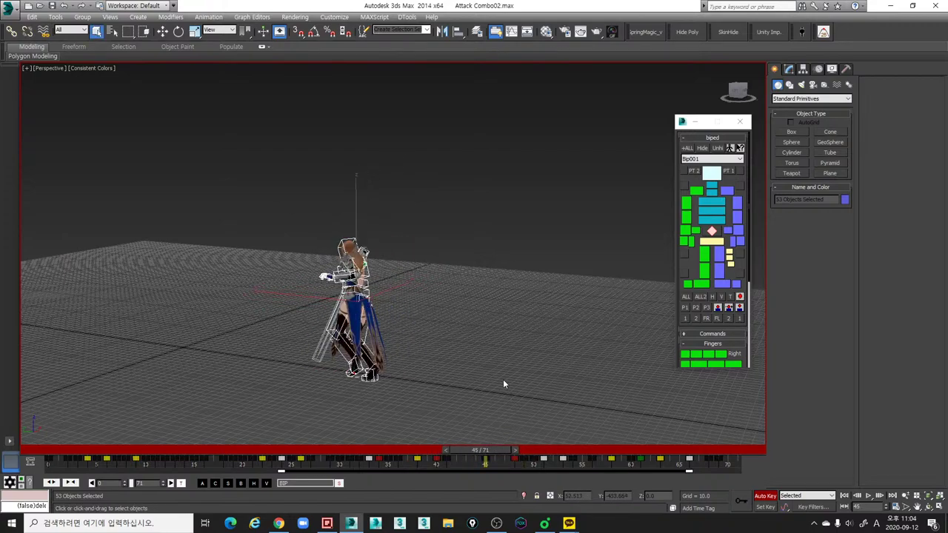
middle_click_drag(503, 379, 527, 388, "alt")
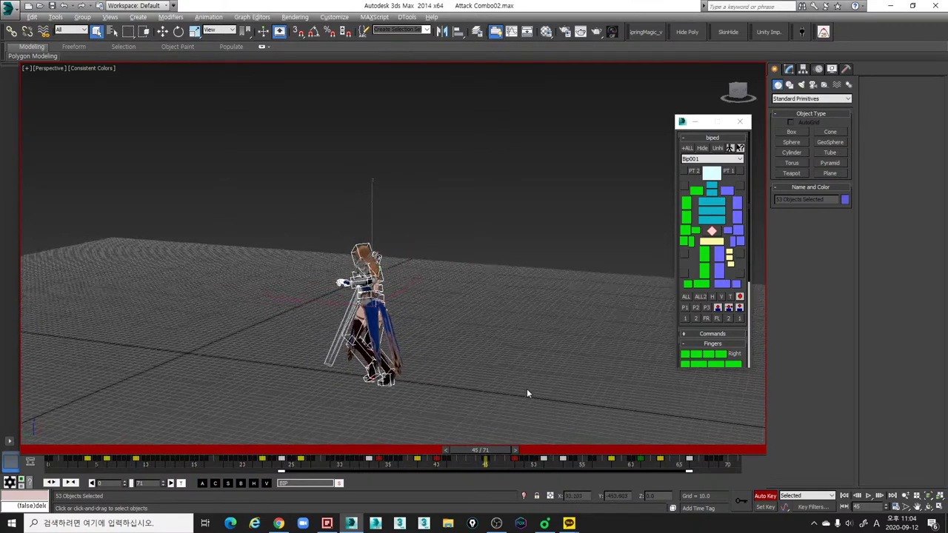
Step: Scrub through the spinning part of the attack up to frame 57
left_click(327, 524)
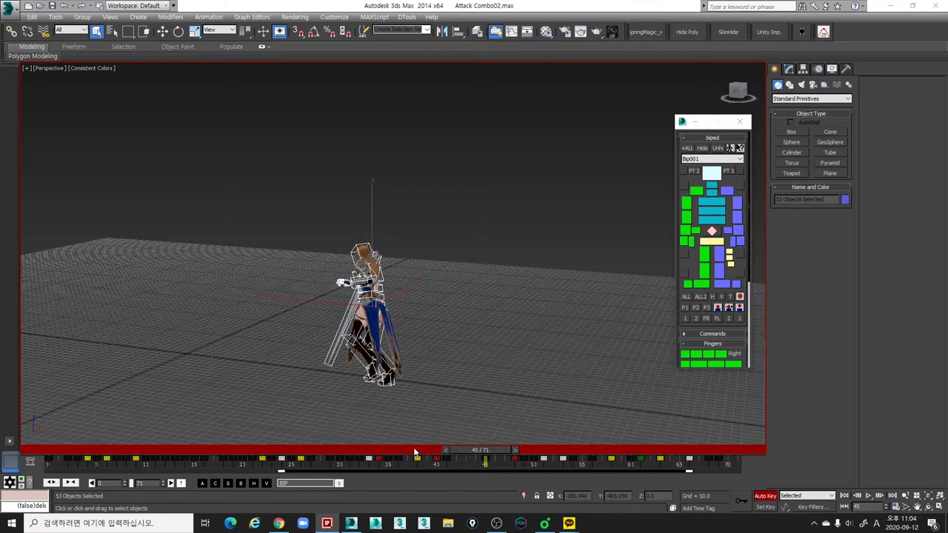
left_click_drag(415, 453, 592, 451)
left_click(475, 465)
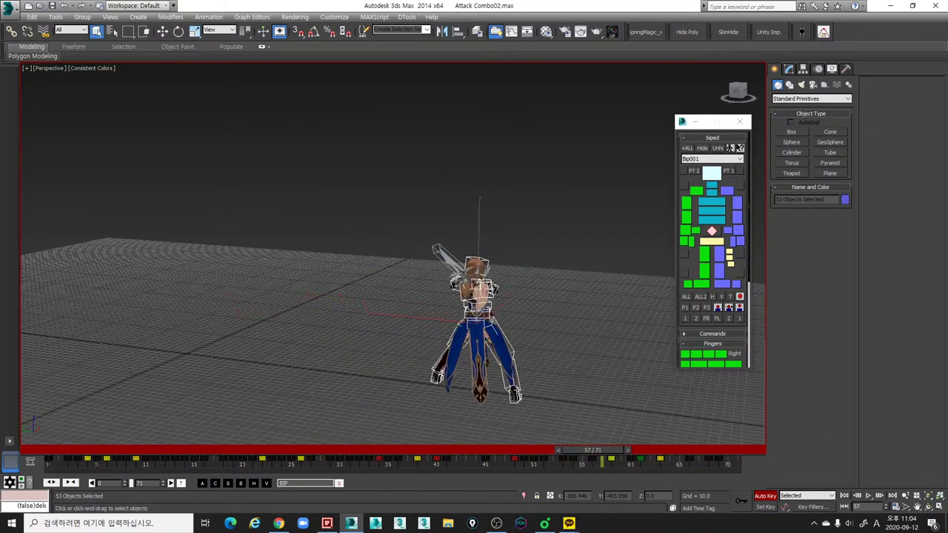
left_click(326, 523)
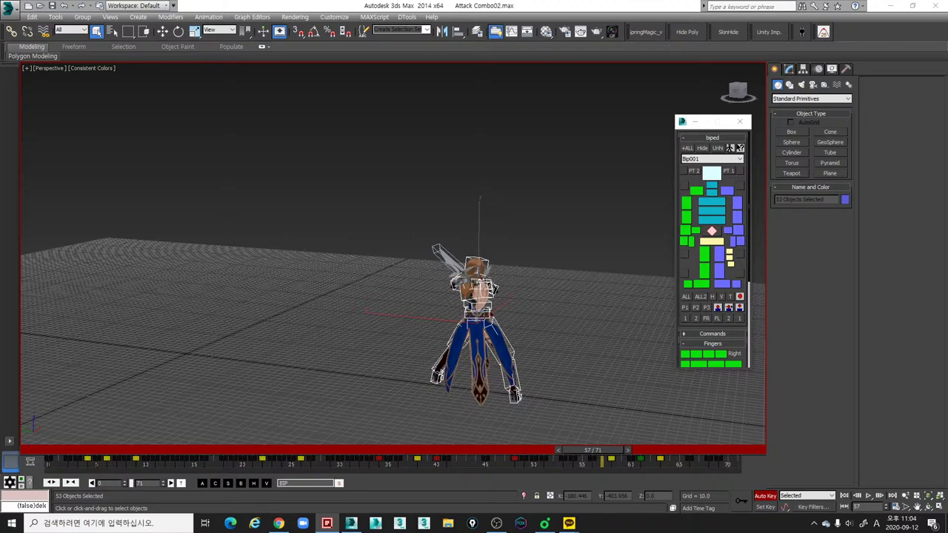
left_click_drag(234, 79, 947, 149)
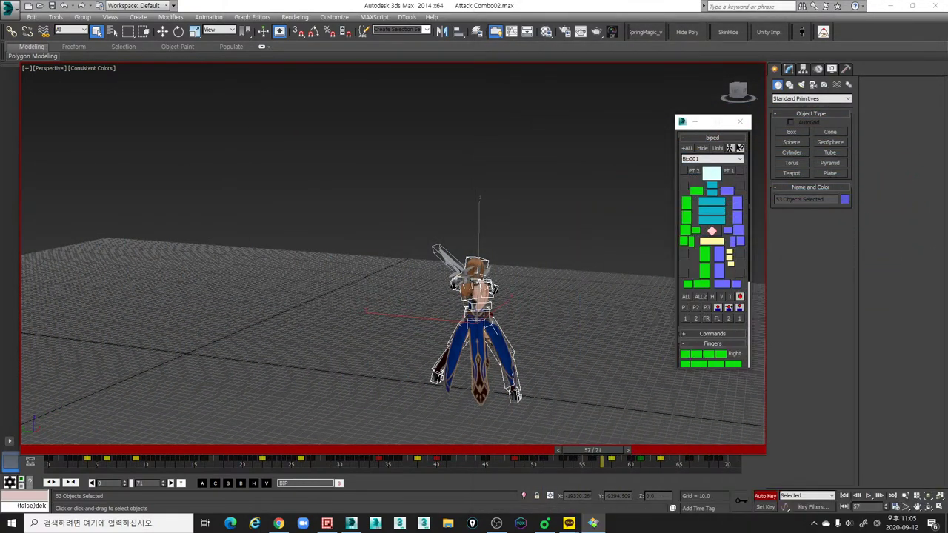
key("alt+Tab")
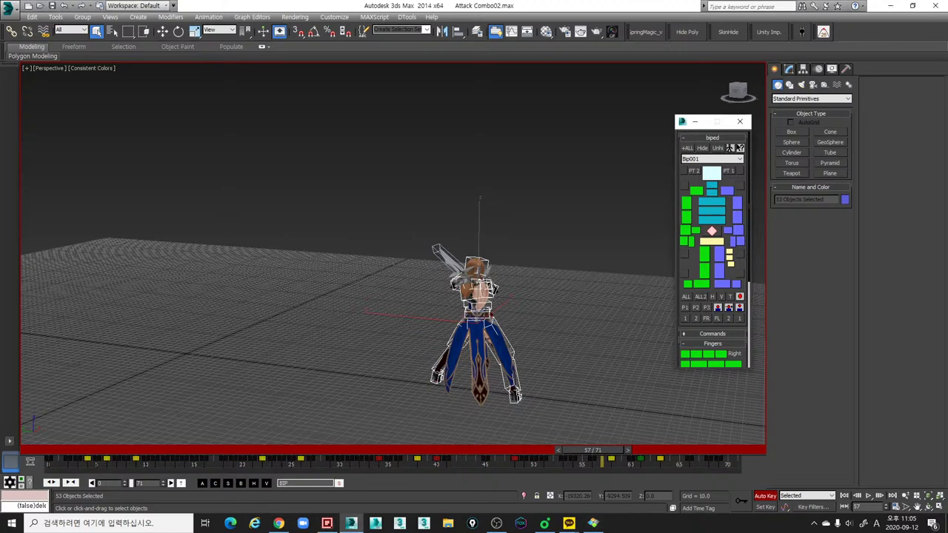
key("alt+Tab")
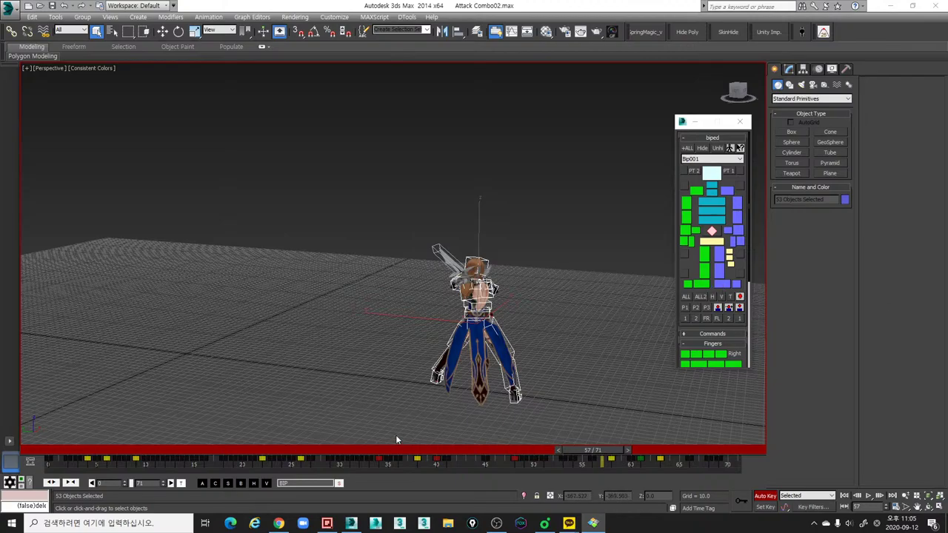
Step: Examine the crouched turning poses up to frames 44 and 45 by scrubbing repeatedly from a closer side view
left_click_drag(395, 449, 476, 458)
middle_click_drag(445, 413, 475, 376, "alt")
scroll(475, 376, "up", 4)
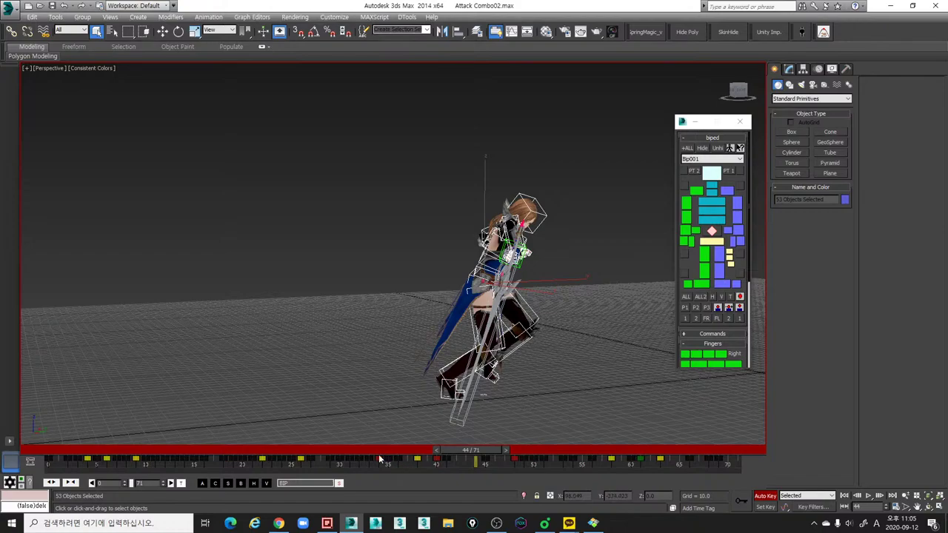
left_click_drag(369, 446, 485, 453)
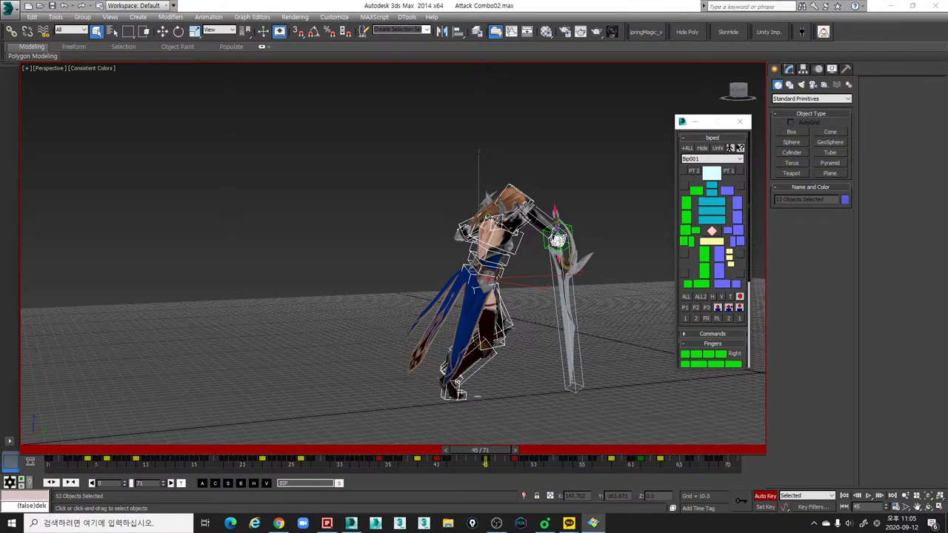
left_click_drag(382, 446, 478, 459)
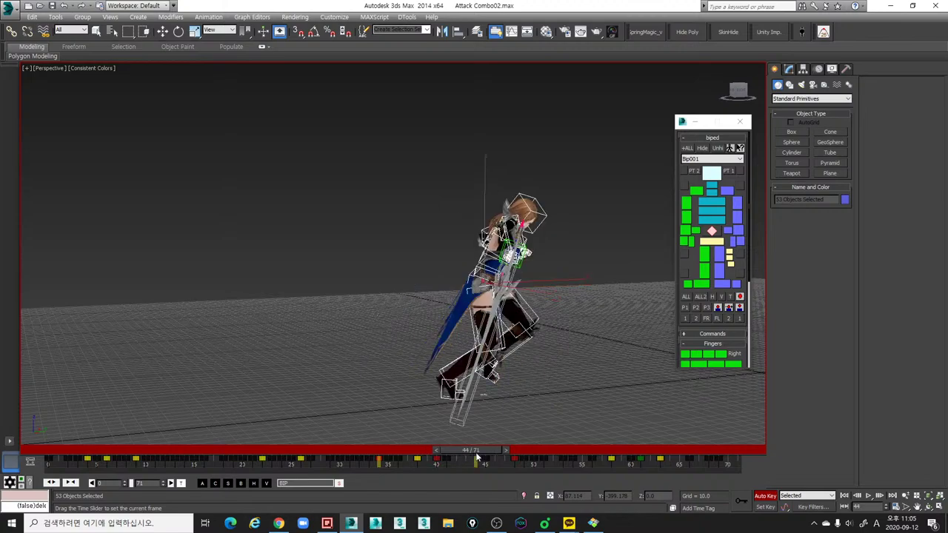
key("q")
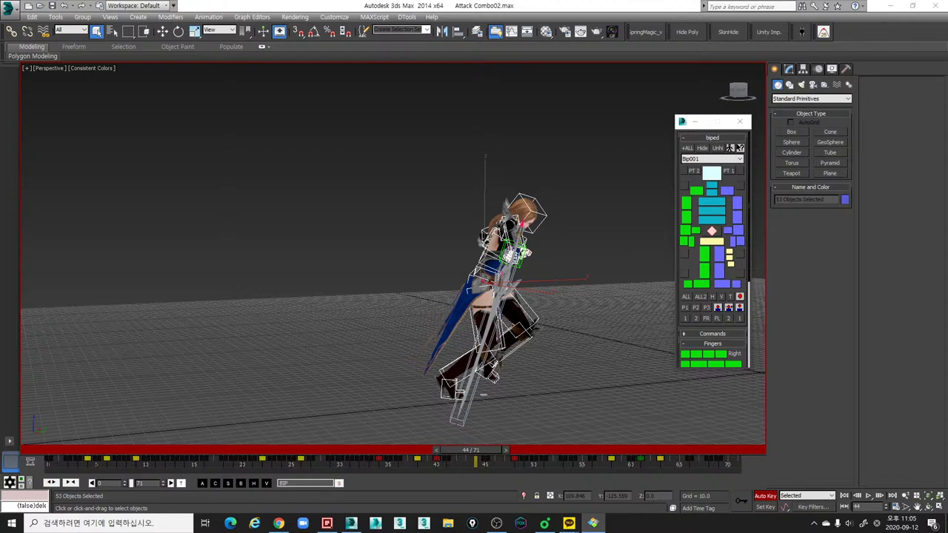
Step: Select the biped's center of mass for moving and step back through the turn to frame 41
left_click(711, 232)
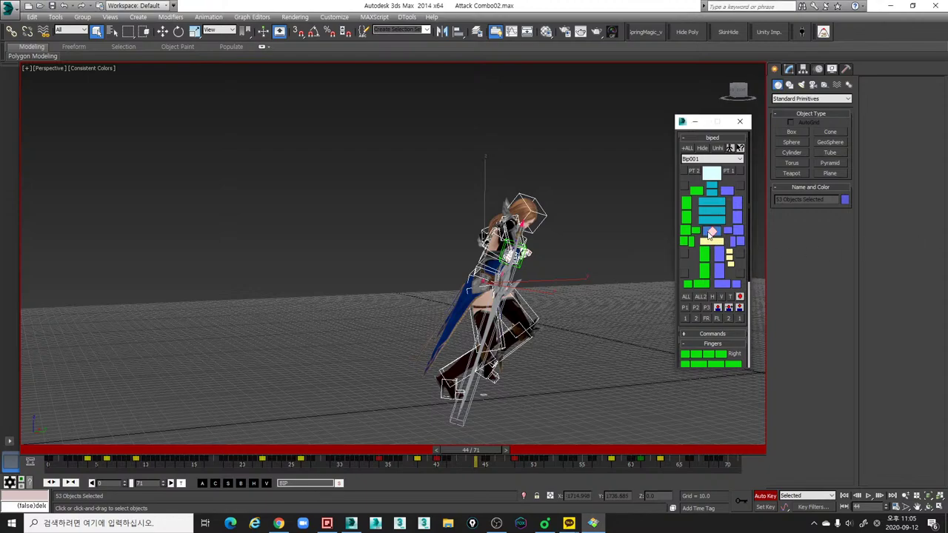
left_click_drag(471, 450, 519, 459)
key("w")
mouse_move(546, 395)
middle_mouse_down("alt")
mouse_move(522, 383)
mouse_move(545, 386)
middle_mouse_up("alt")
key("comma")
key("comma")
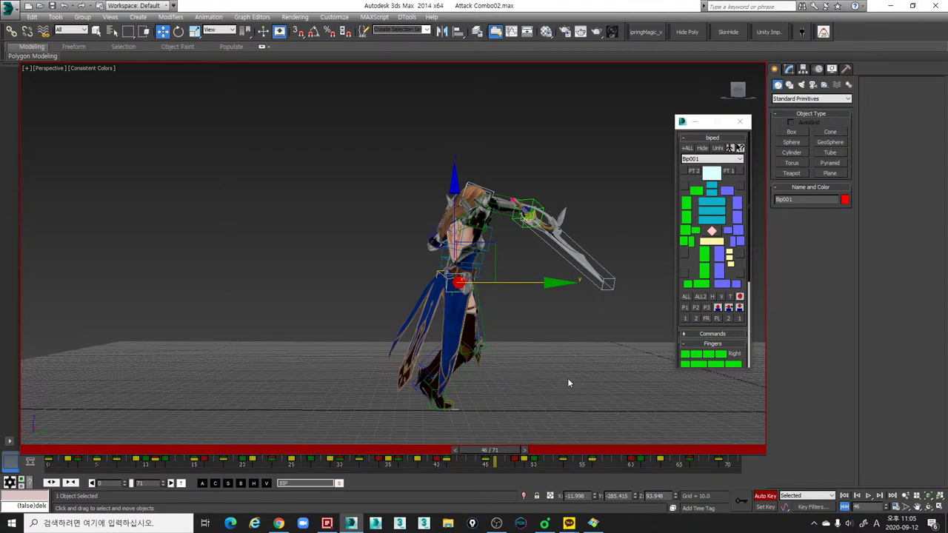
key("comma")
key("comma")
key("comma")
key("comma")
key("comma")
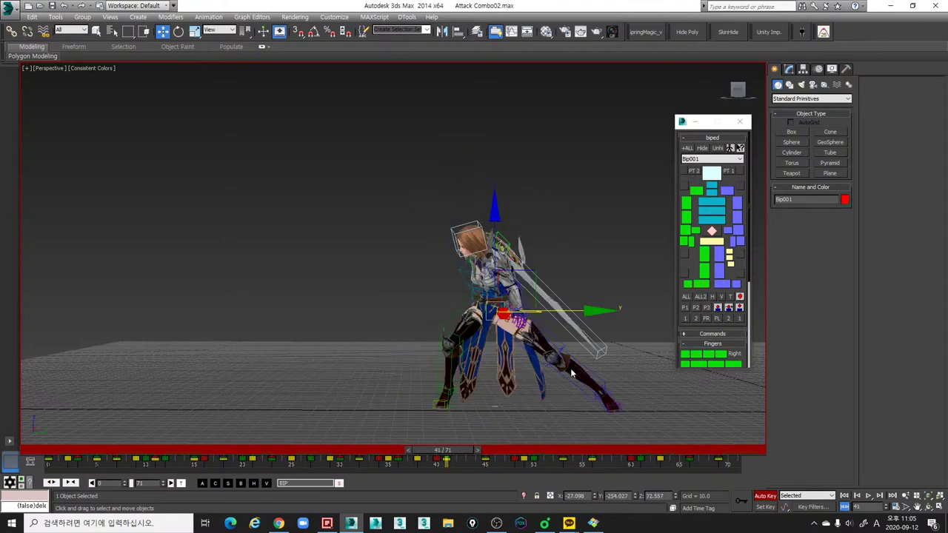
Step: Shift the biped's center of mass slightly along negative Y at frame 45
key("period")
key("period")
key("comma")
key("comma")
key("period")
key("period")
key("period")
key("period")
left_click_drag(566, 286, 548, 287)
Step: Step forward to frame 50 and back, and play the animation, to check the body's travel through the turn
key("period")
key("period")
key("period")
key("period")
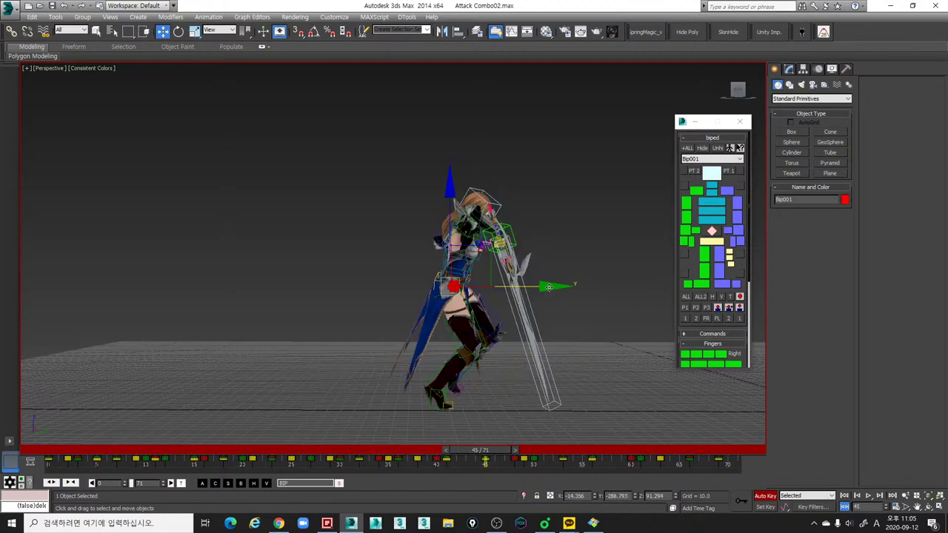
key("period")
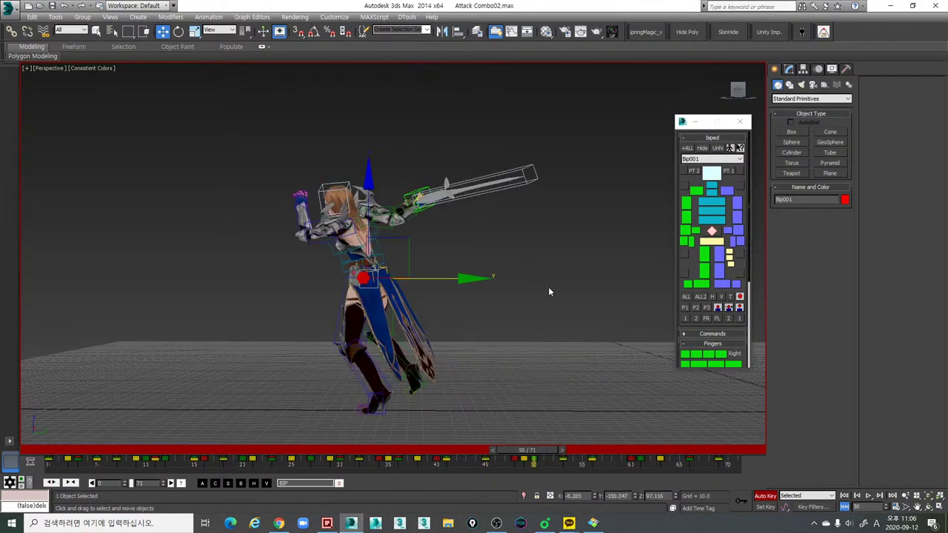
key("comma")
key("comma")
key("comma")
key("comma")
key("comma")
key("comma")
key("comma")
key("comma")
key("comma")
key("comma")
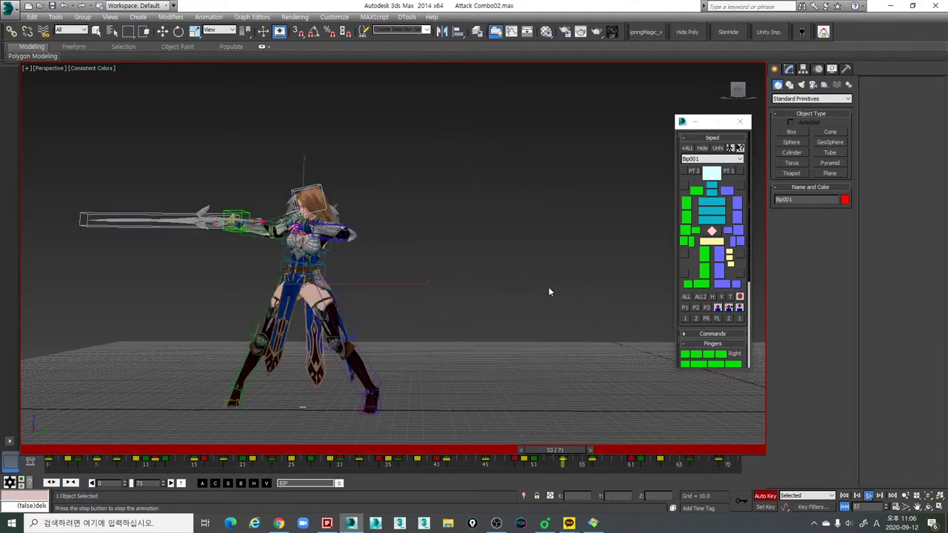
Step: Scrub to frame 45 and compare the center-of-mass positions from there to frame 50
left_click(372, 451)
left_click_drag(372, 451, 485, 460)
key("period")
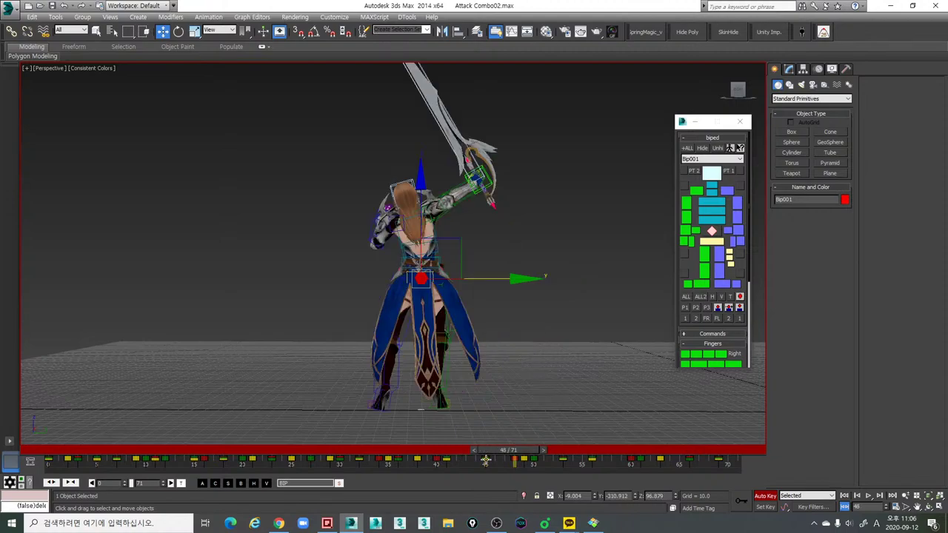
key("comma")
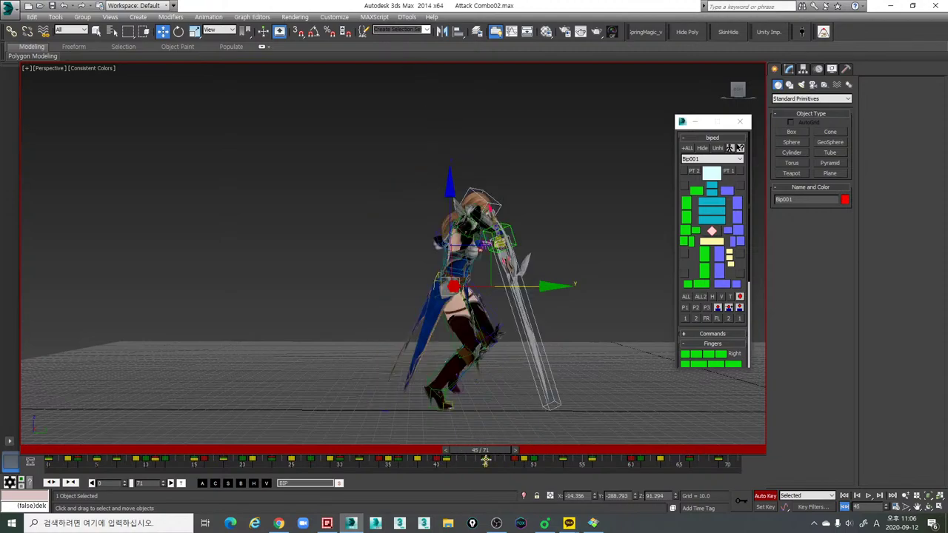
key("period")
key("period")
key("period")
key("period")
key("period")
key("period")
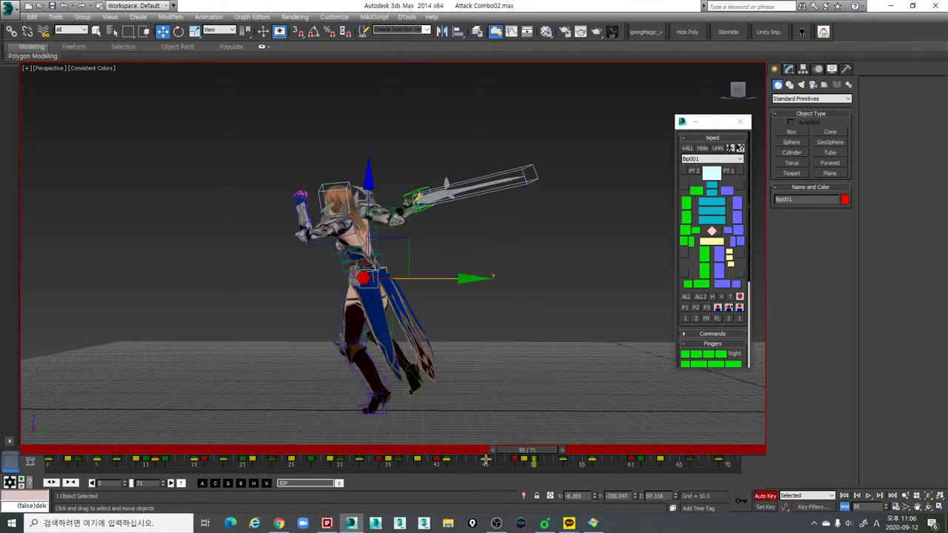
Step: Move the biped's center of mass about 17 units along negative Y at frame 48
key("comma")
key("comma")
key("comma")
key("comma")
key("comma")
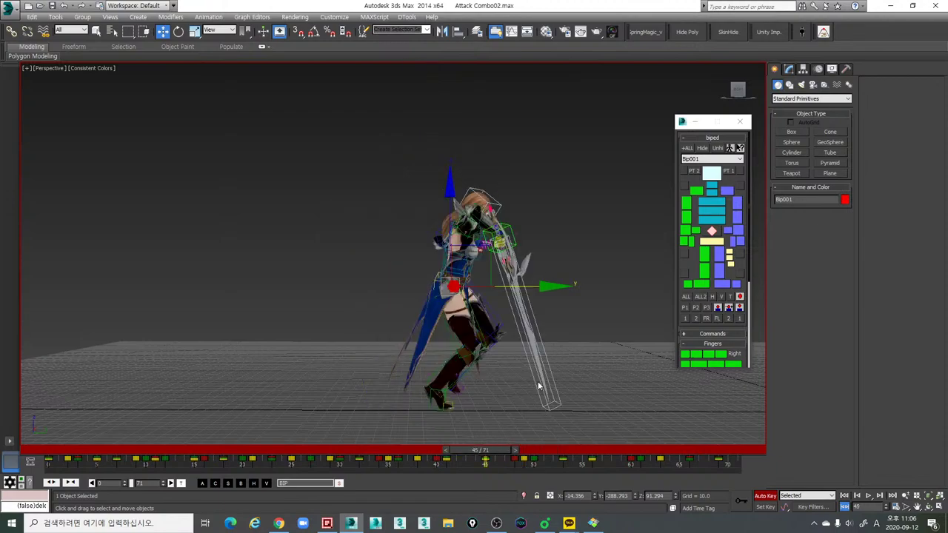
left_click_drag(522, 278, 500, 277)
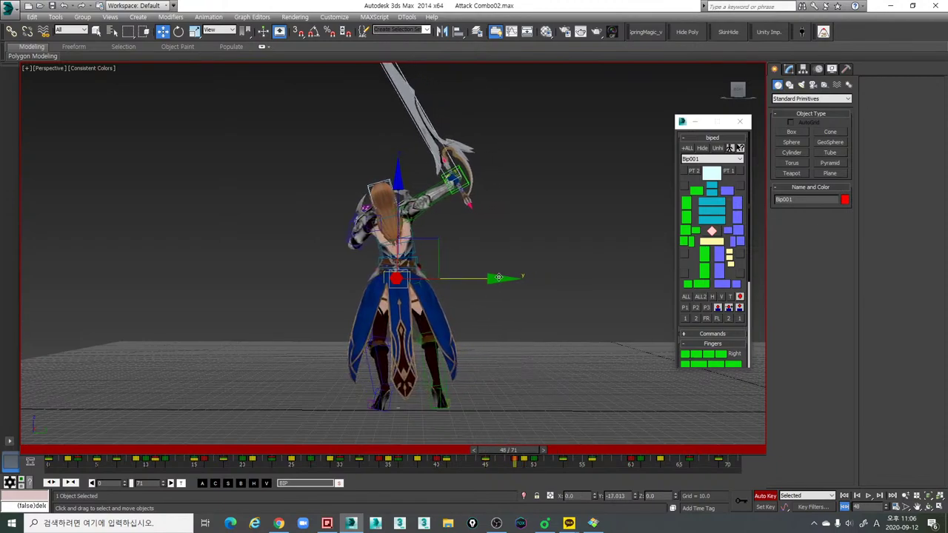
Step: Review the adjusted attack from an angled front view by playing it back and scrubbing to frame 66
middle_click_drag(563, 311, 629, 327, "alt")
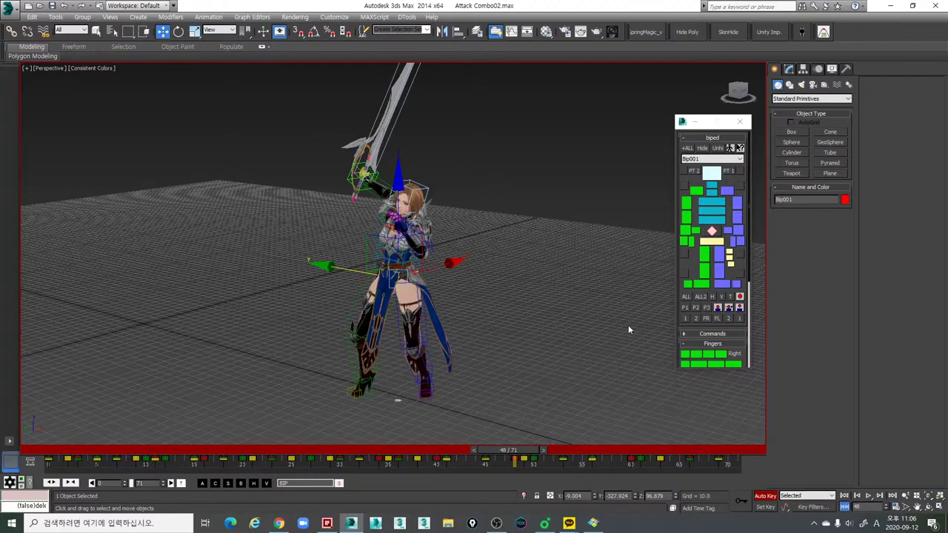
key("slash")
key("slash")
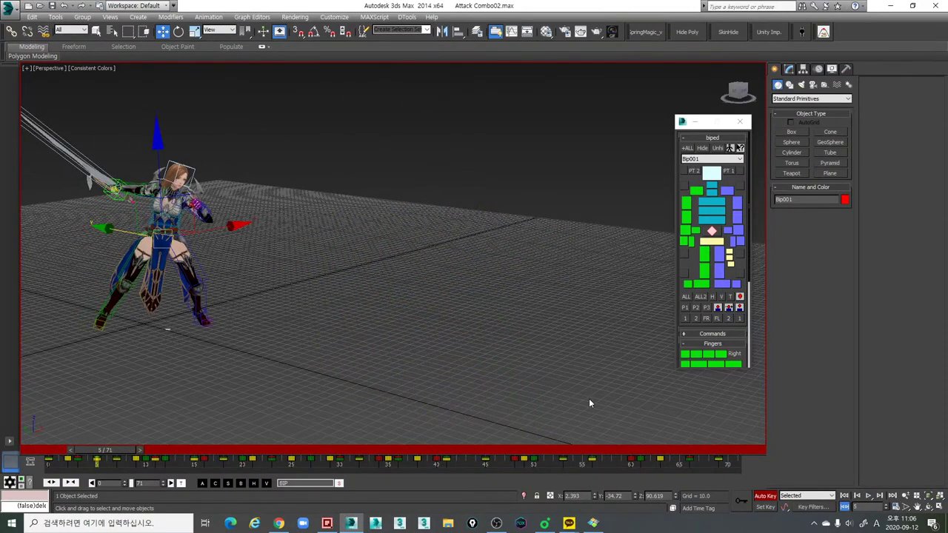
left_click_drag(455, 447, 689, 464)
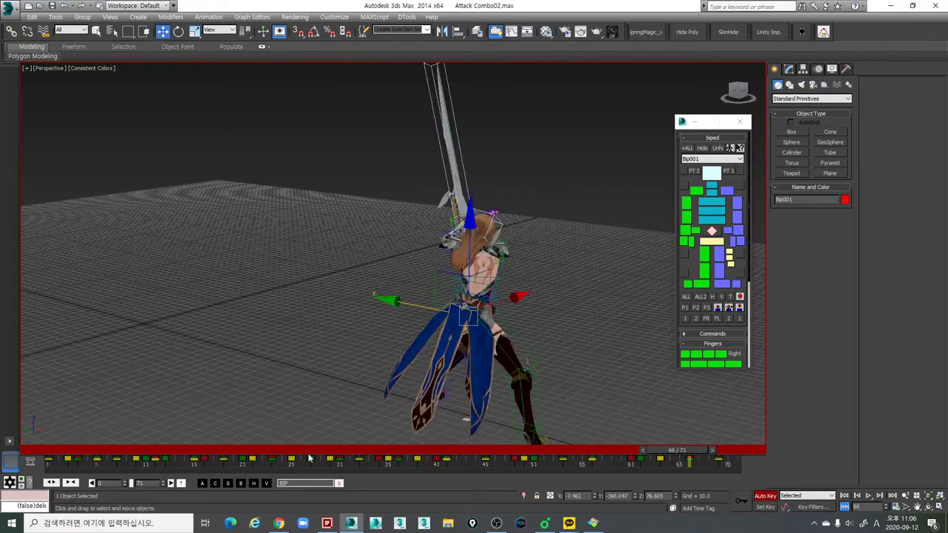
left_click(237, 448)
key("slash")
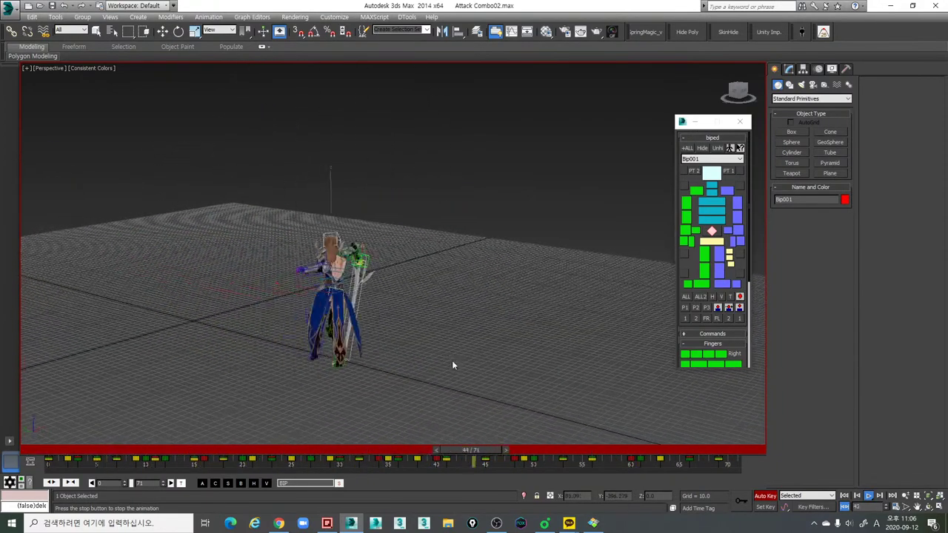
Step: Set the active time range to frames 16 through 83, playing the animation to check the range
left_click_drag(574, 464, 419, 463, "ctrl+alt")
right_click_drag(549, 460, 311, 461, "ctrl+alt")
key("slash")
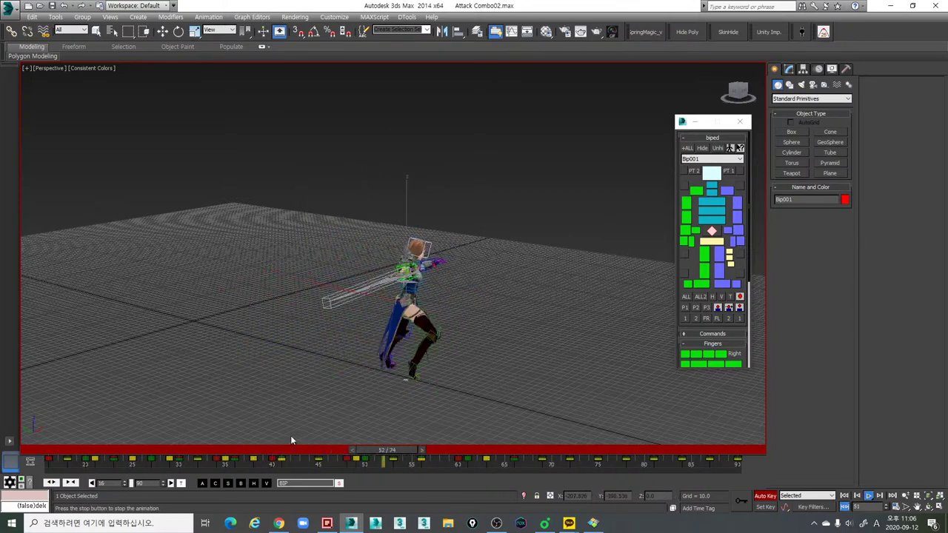
key("w")
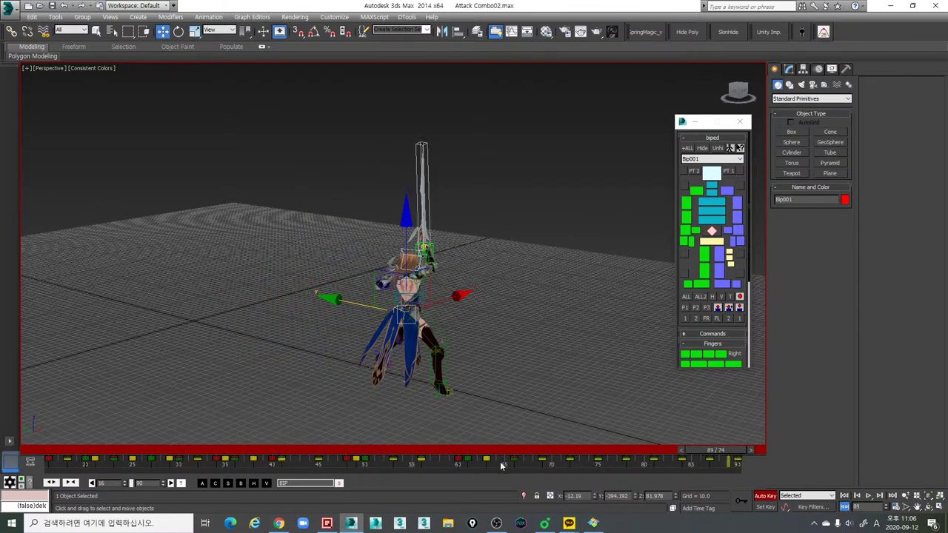
right_click_drag(501, 466, 566, 463, "ctrl+alt")
middle_click_drag(378, 366, 394, 382)
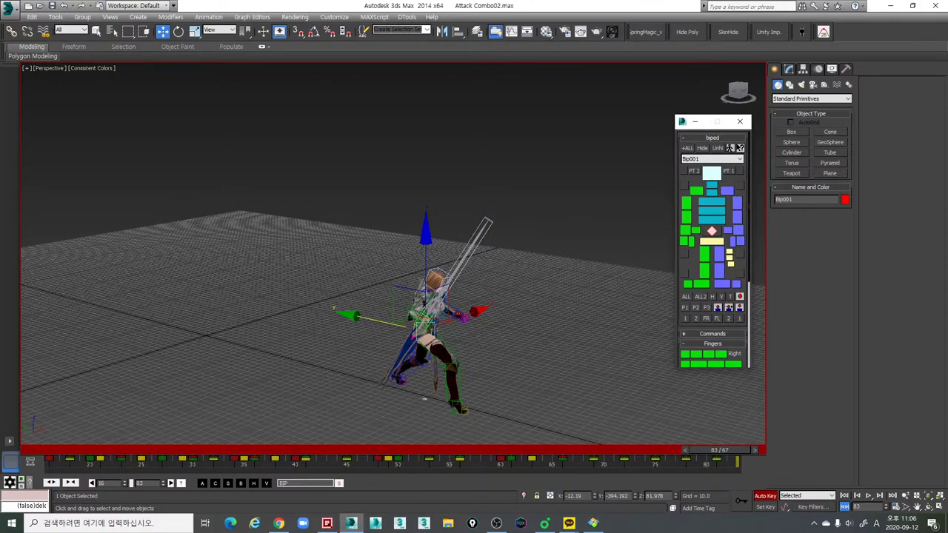
Step: Examine the spin from behind around frame 46, orbiting and zooming in on the character
key("alt+Tab")
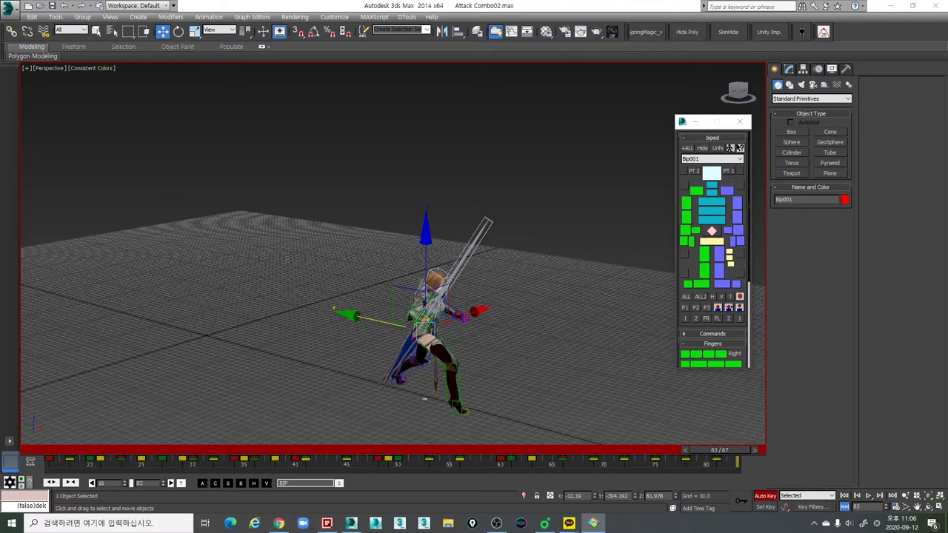
left_click_drag(399, 448, 352, 439)
key("w")
middle_click_drag(434, 395, 388, 367, "alt")
scroll(389, 367, "up", 5)
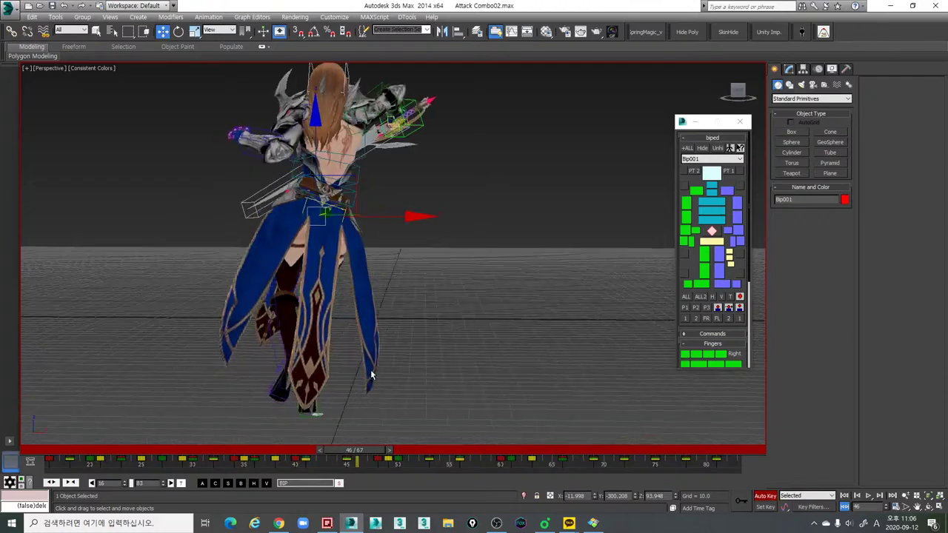
middle_click_drag(692, 250, 573, 377, "alt")
left_click_drag(345, 457, 361, 447)
middle_click_drag(409, 384, 397, 392, "alt")
Step: Scrub through the attack to frames 75 and 70 and examine the stance from the side
scroll(398, 393, "down", 5)
left_click_drag(338, 452, 659, 439)
middle_click_drag(559, 381, 418, 368, "alt")
scroll(490, 350, "up", 5)
middle_click_drag(490, 350, 420, 433, "alt")
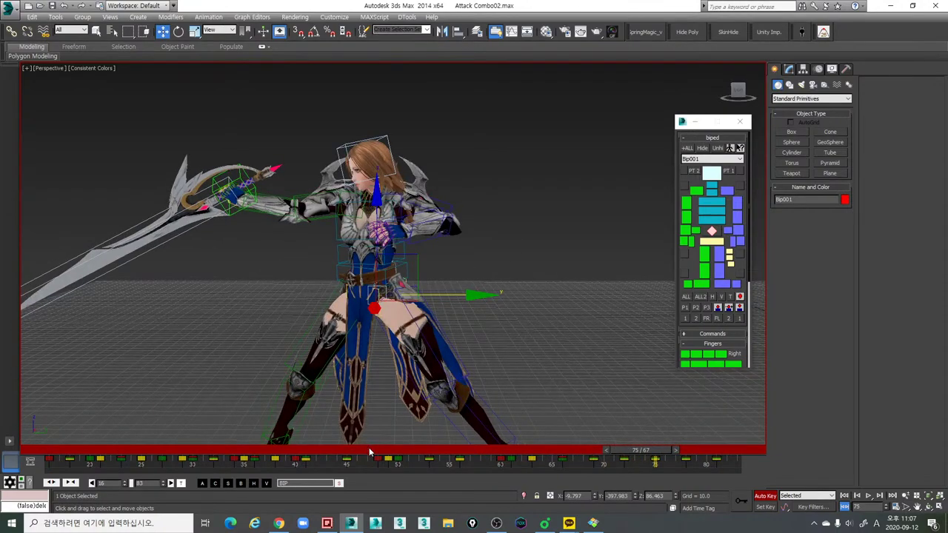
left_click_drag(369, 447, 599, 434)
key("w")
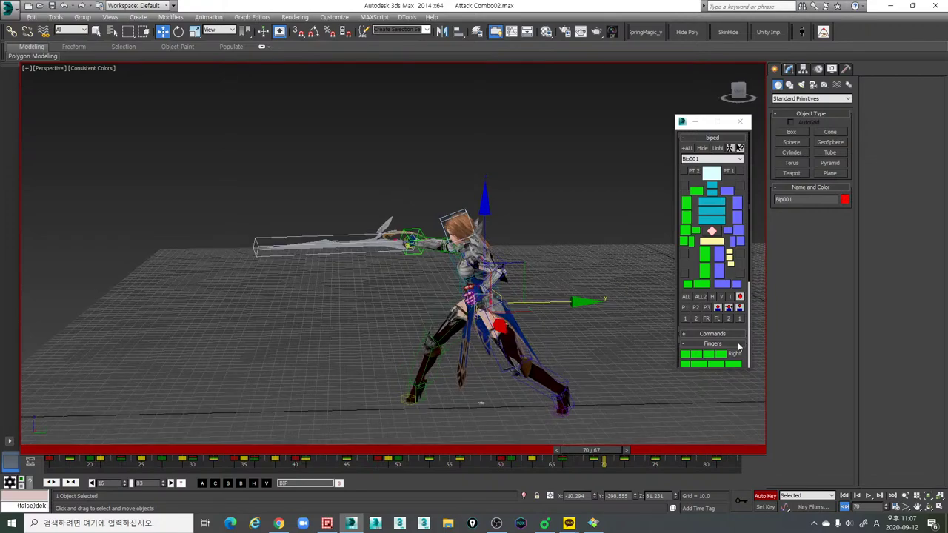
Step: Set the active time range to frames 40 through 107
key("alt+Tab")
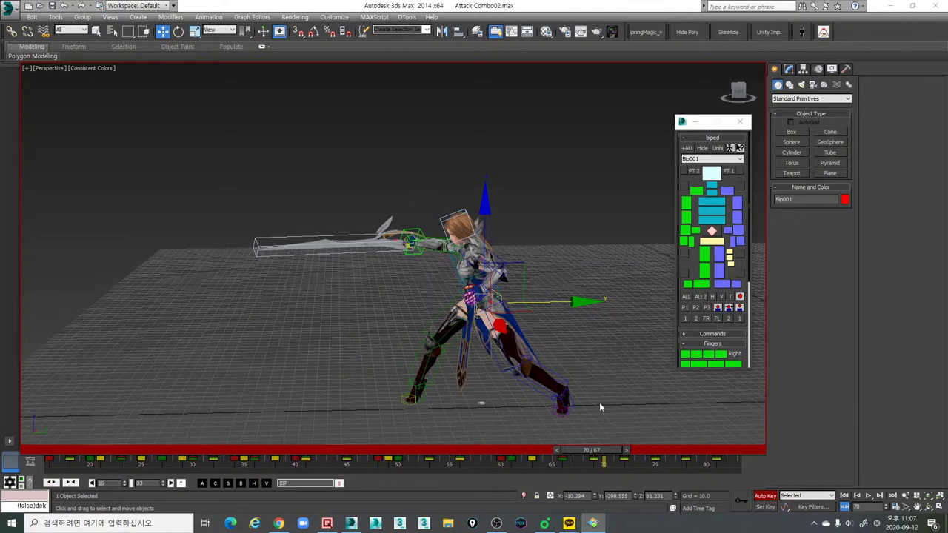
left_click_drag(545, 452, 598, 459)
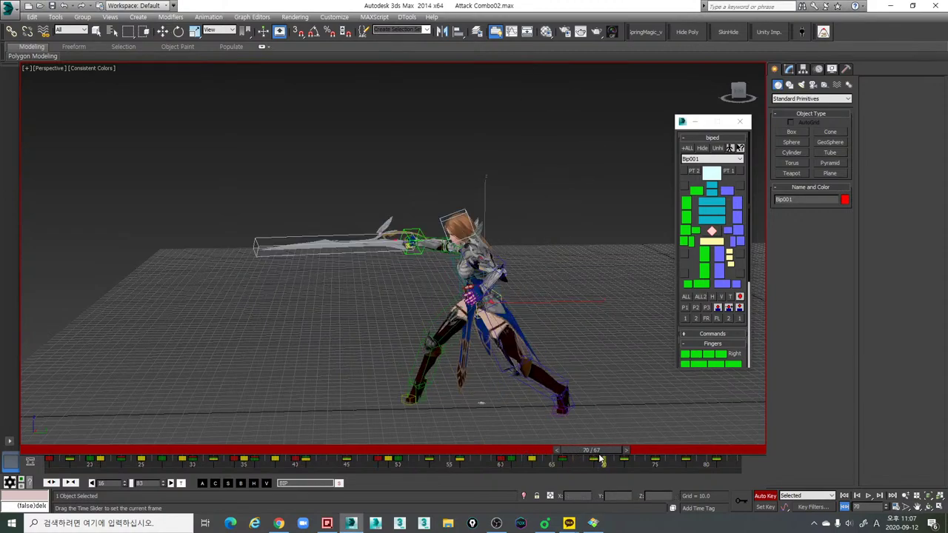
key("w")
middle_click_drag(686, 467, 403, 432, "ctrl+alt")
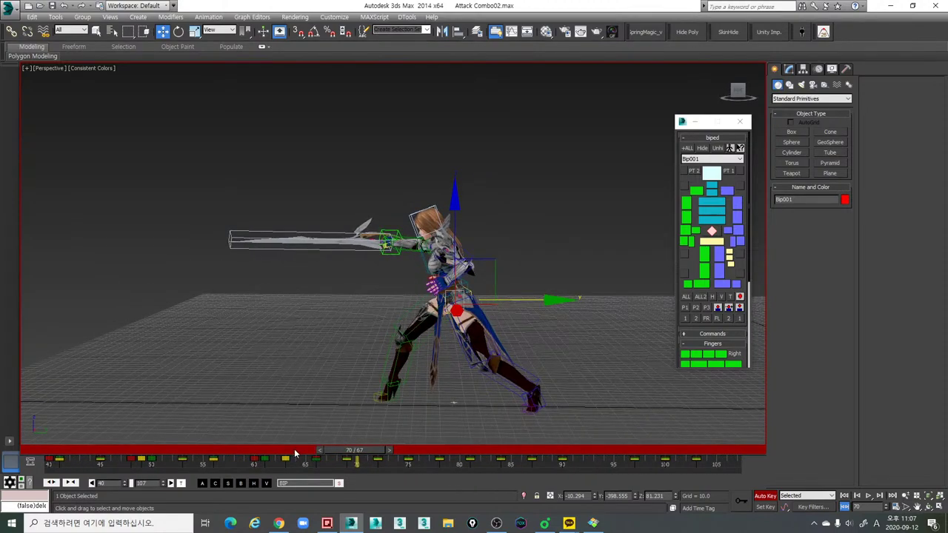
Step: Scrub back and forth up to frame 76, comparing the center-of-mass positions around frames 69 to 76
left_click_drag(294, 453, 354, 456)
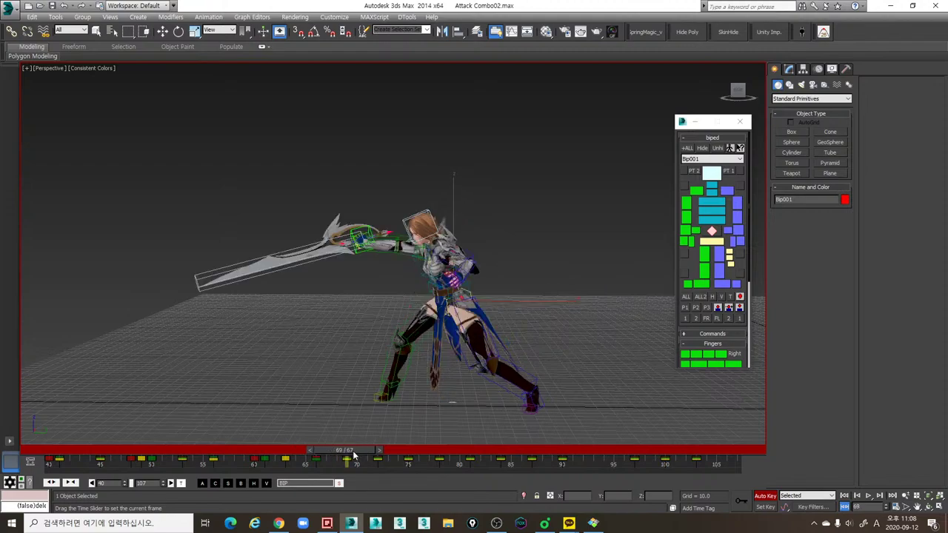
key("w")
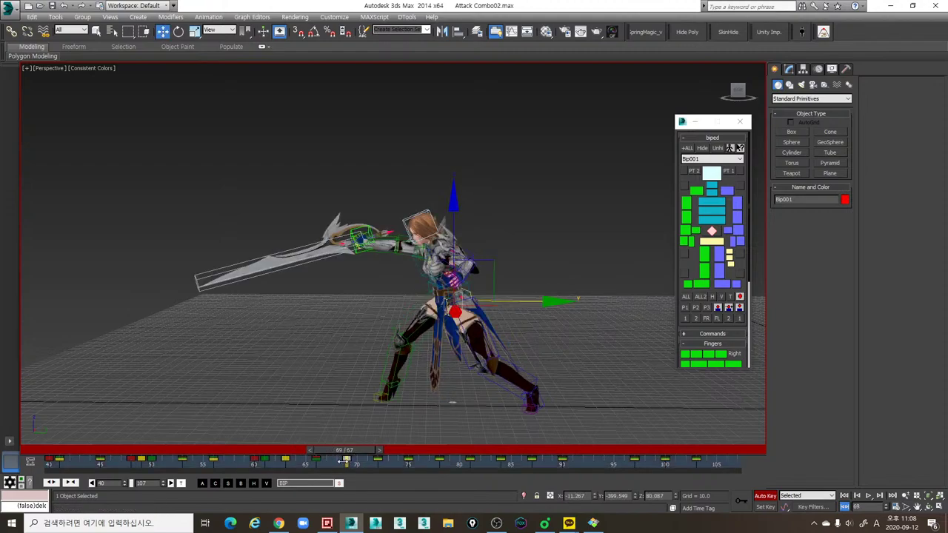
left_click_drag(345, 459, 412, 461)
key("w")
key("w")
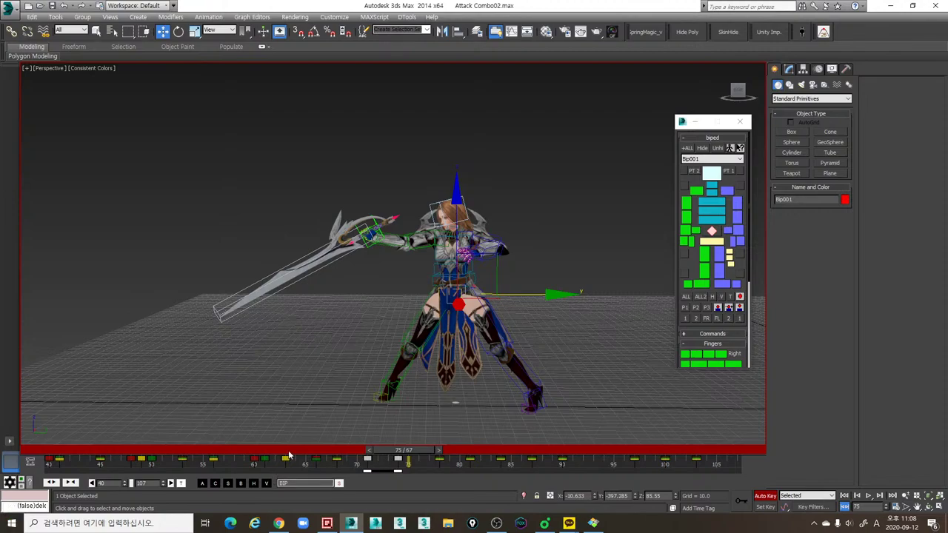
left_click_drag(333, 452, 410, 459)
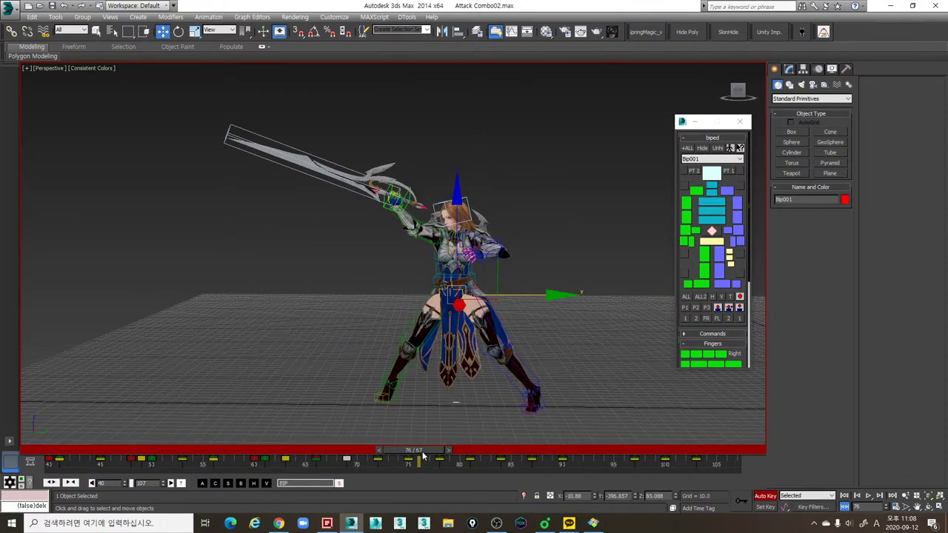
Step: Display the center of mass's position curves in the Animation Workbench, with the Z curve hidden
left_click(819, 69)
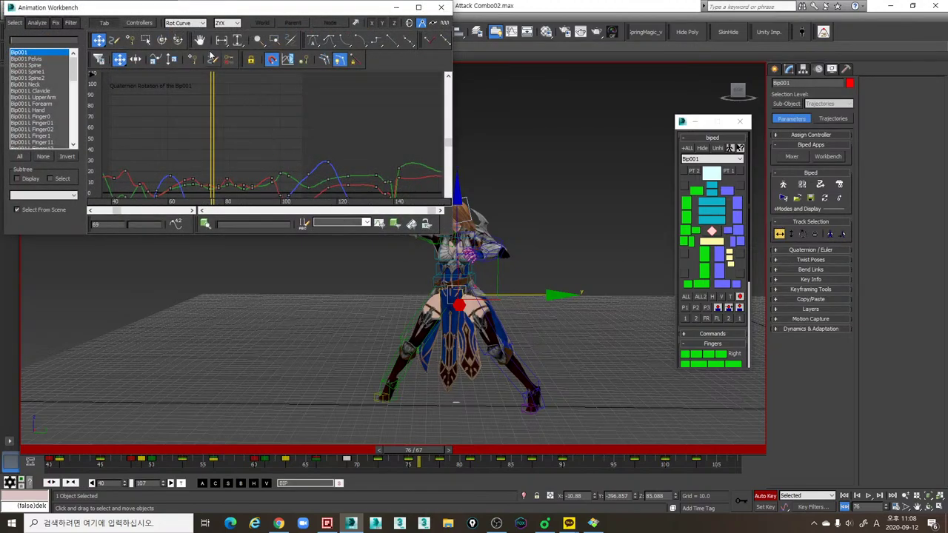
left_click(221, 41)
left_click(237, 40)
left_click(196, 25)
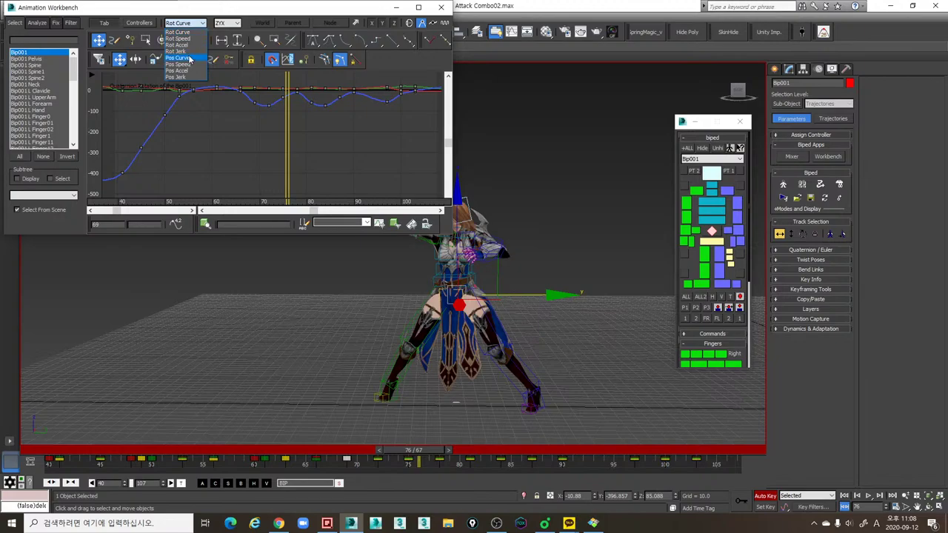
left_click(189, 58)
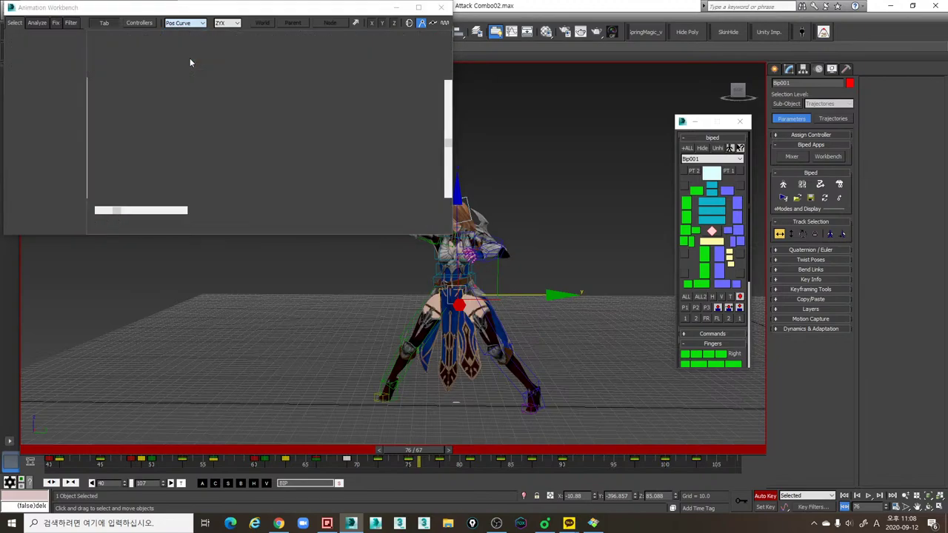
left_click(395, 23)
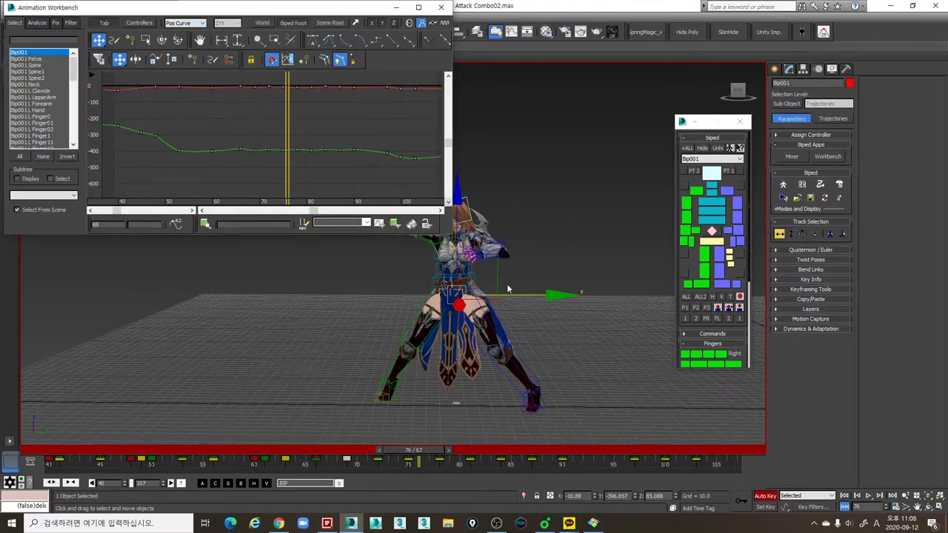
Step: Shift the center of mass's Y position keys between frames 66 and 90 one frame earlier on the curve
middle_click_drag(464, 320, 554, 322)
scroll(555, 320, "up", 5)
scroll(556, 320, "down", 3)
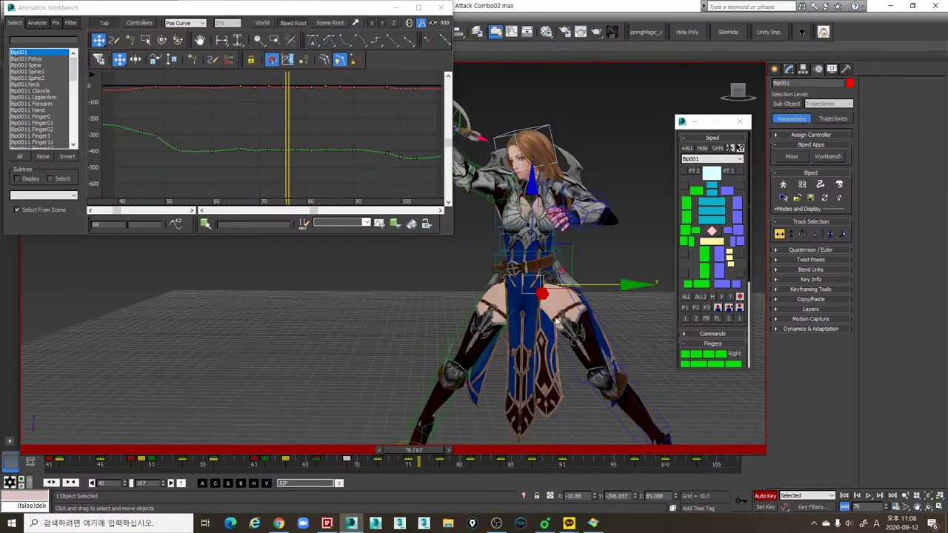
middle_click_drag(551, 363, 508, 365)
mouse_move(343, 453)
left_mouse_down()
mouse_move(420, 459)
mouse_move(335, 453)
mouse_move(351, 451)
left_mouse_up()
key("w")
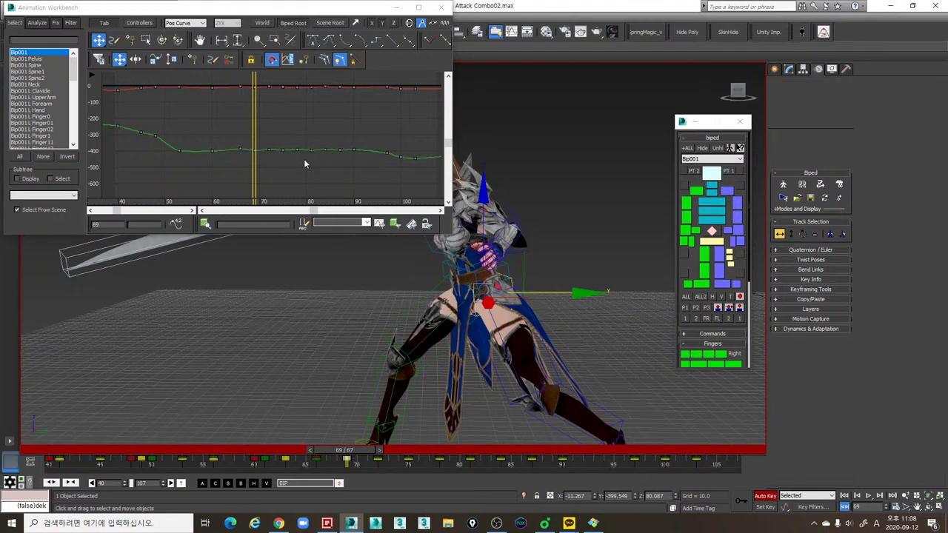
left_click_drag(250, 141, 346, 172)
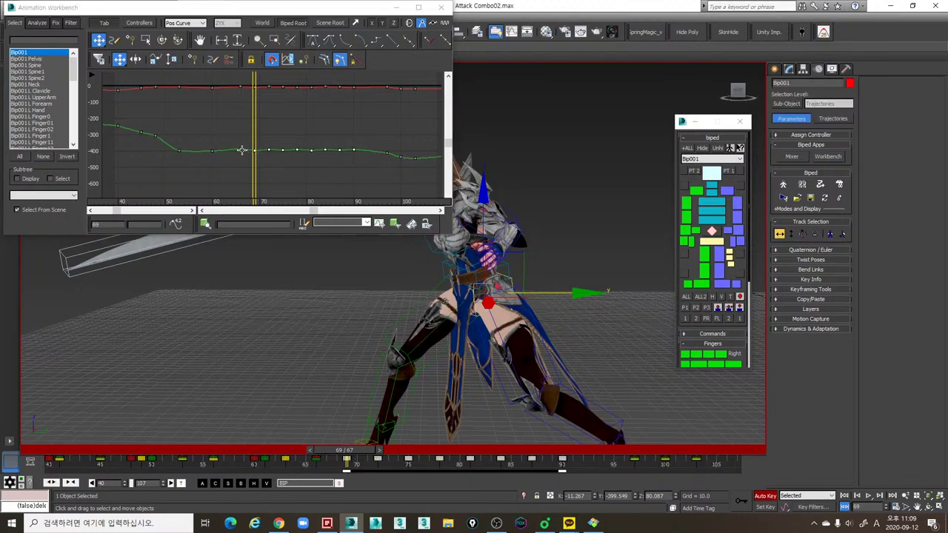
mouse_move(364, 451)
left_mouse_down()
mouse_move(348, 456)
mouse_move(369, 454)
left_mouse_up()
left_click_drag(229, 139, 339, 159)
left_click_drag(239, 152, 235, 149)
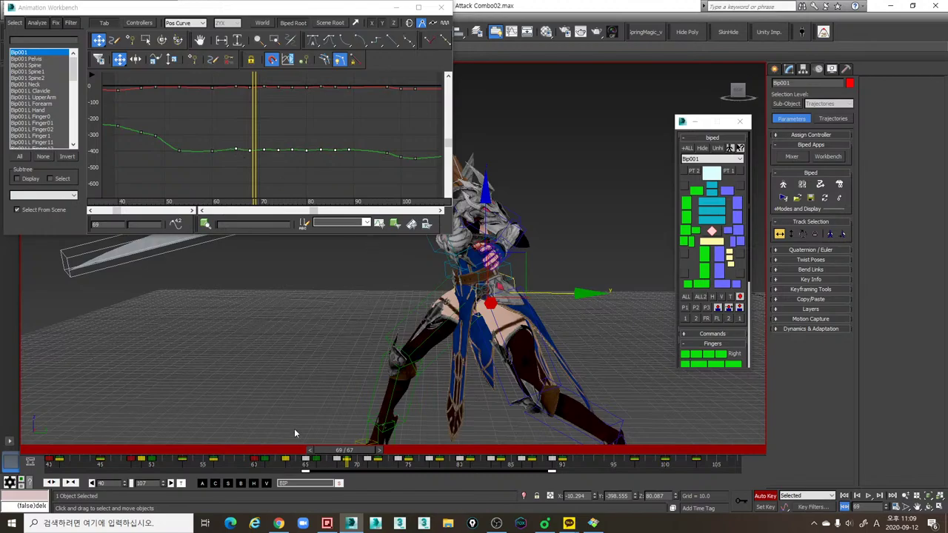
Step: Scrub through frames 65 to 71 to check the body movement with the shifted keys
left_click_drag(312, 457, 356, 443)
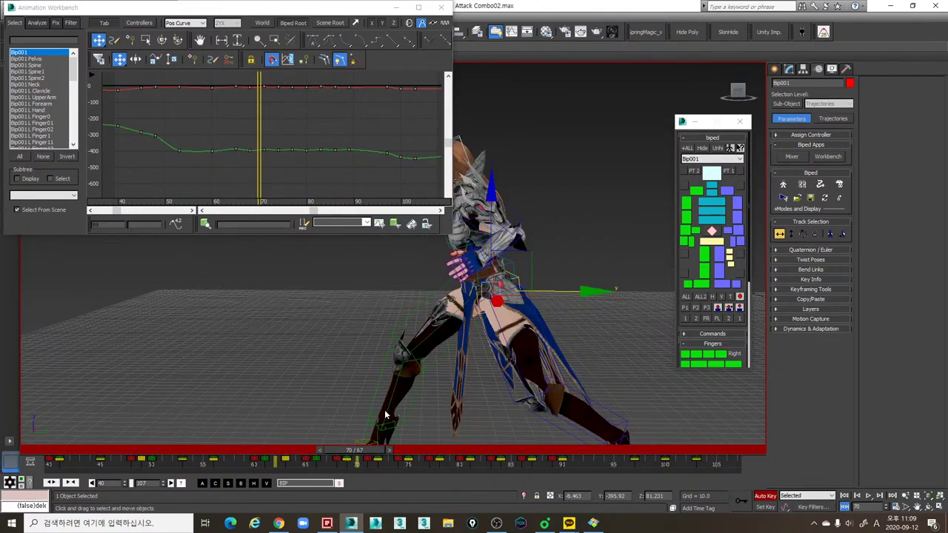
mouse_move(420, 343)
middle_mouse_down()
mouse_move(539, 333)
mouse_move(435, 343)
middle_mouse_up()
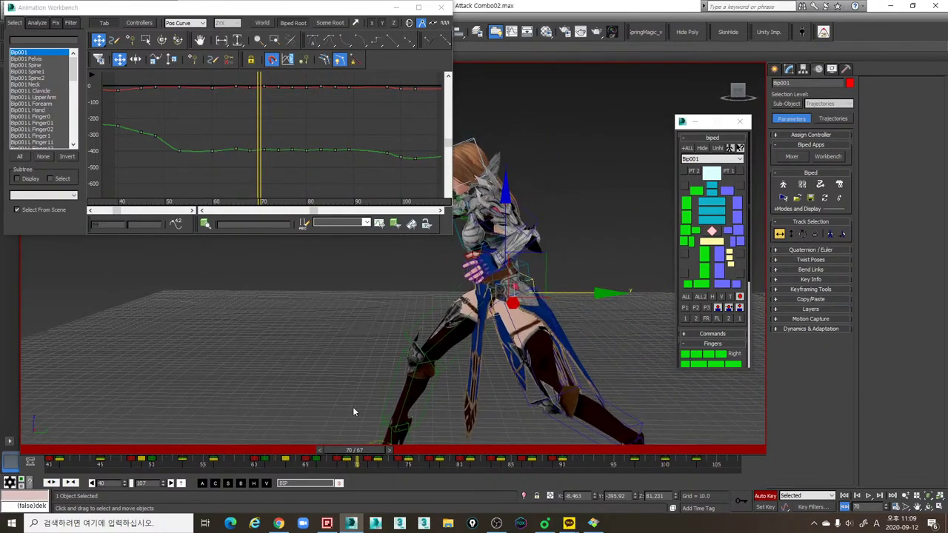
left_click_drag(304, 451, 377, 452)
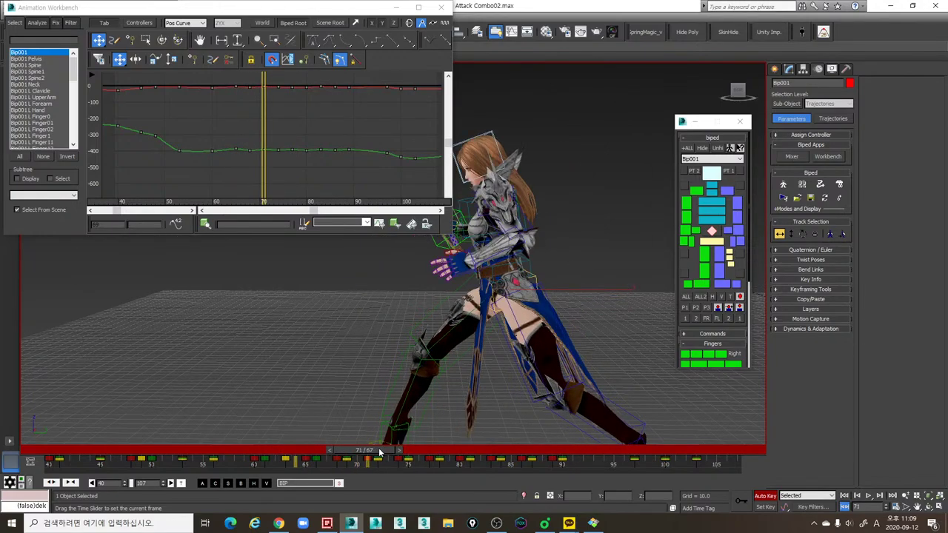
Step: Move the biped's center of mass about 6 units along negative Y at frame 71
key("comma")
key("comma")
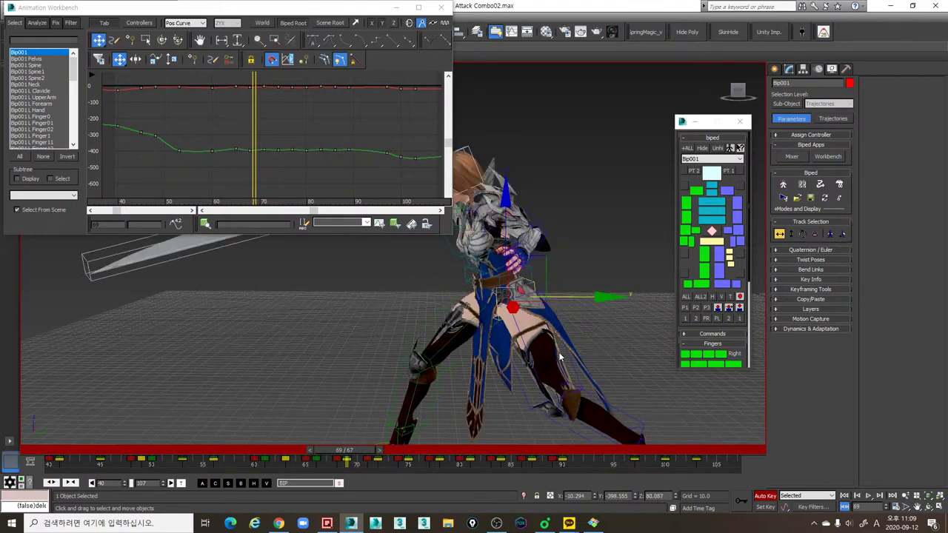
key("comma")
key("period")
key("period")
key("period")
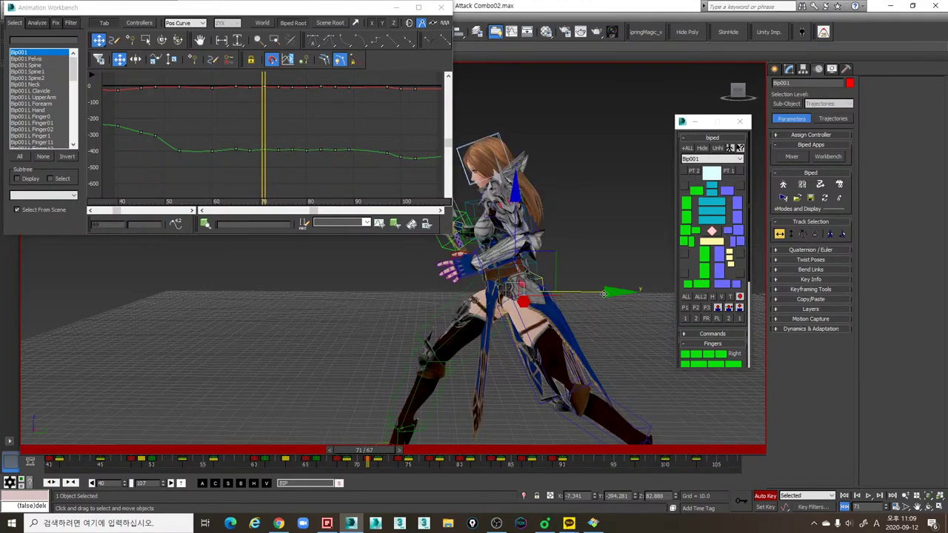
left_click_drag(604, 294, 594, 293)
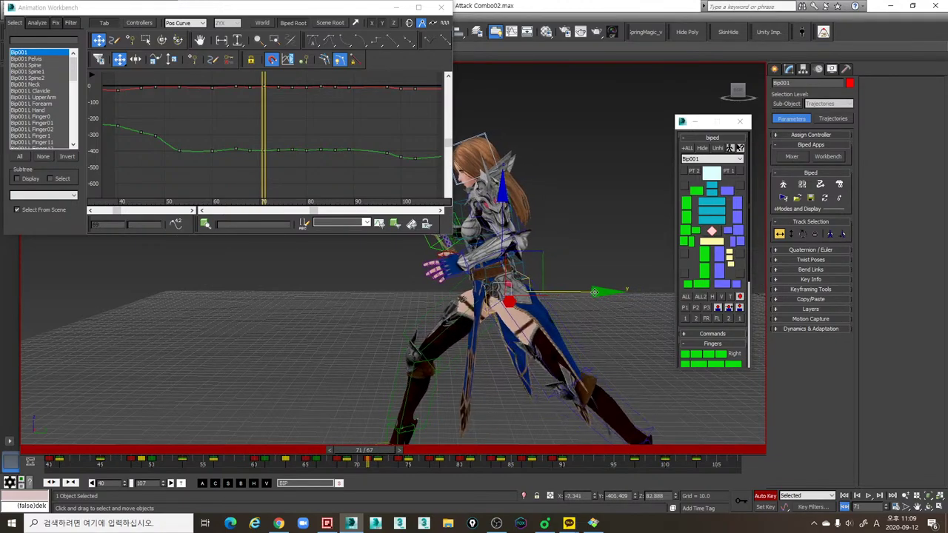
Step: Compare the surrounding frames and move the center of mass about 1.4 units along positive Y at frame 74
key("comma")
key("comma")
key("comma")
key("period")
key("period")
key("period")
key("period")
key("period")
key("period")
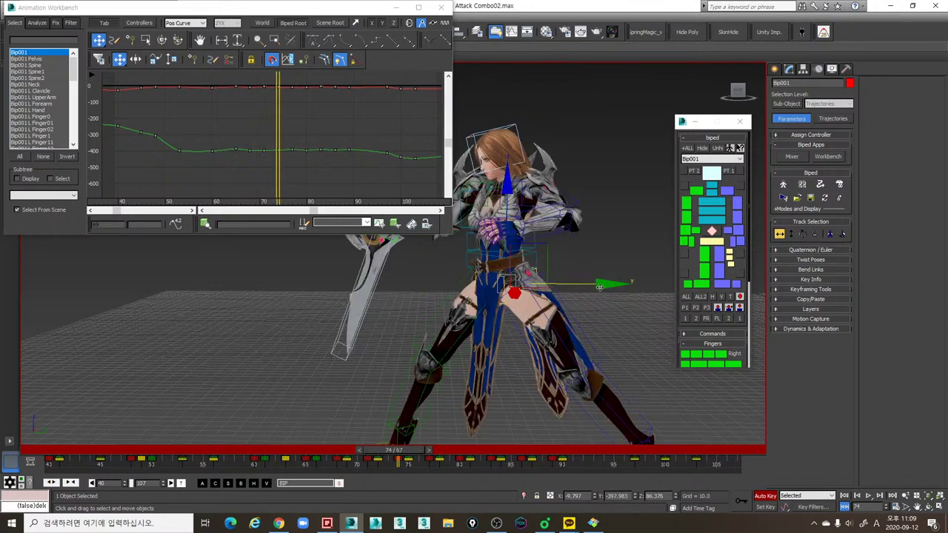
key("comma")
key("comma")
key("comma")
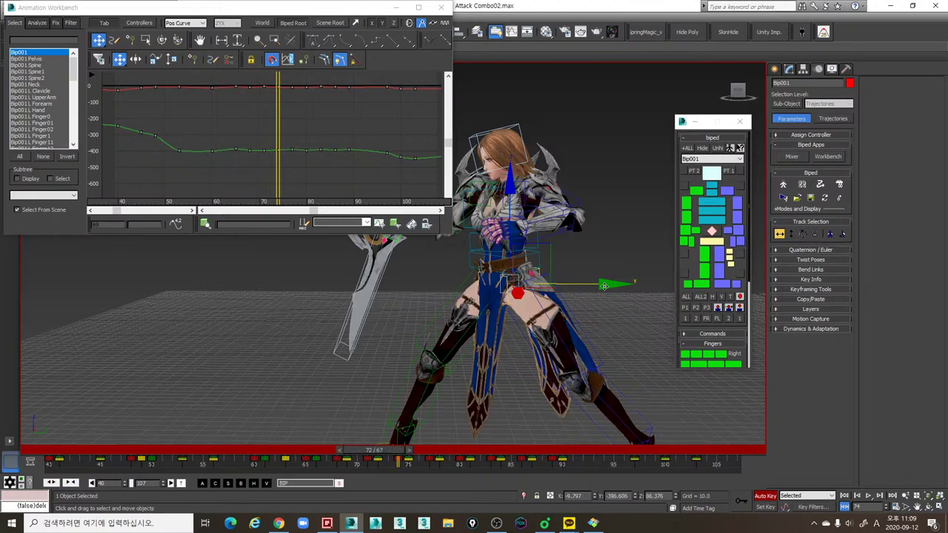
Step: Review the adjusted motion by stepping forward to frame 77, playing it back, and scrubbing to frame 69
key("period")
key("period")
key("period")
key("period")
key("period")
key("period")
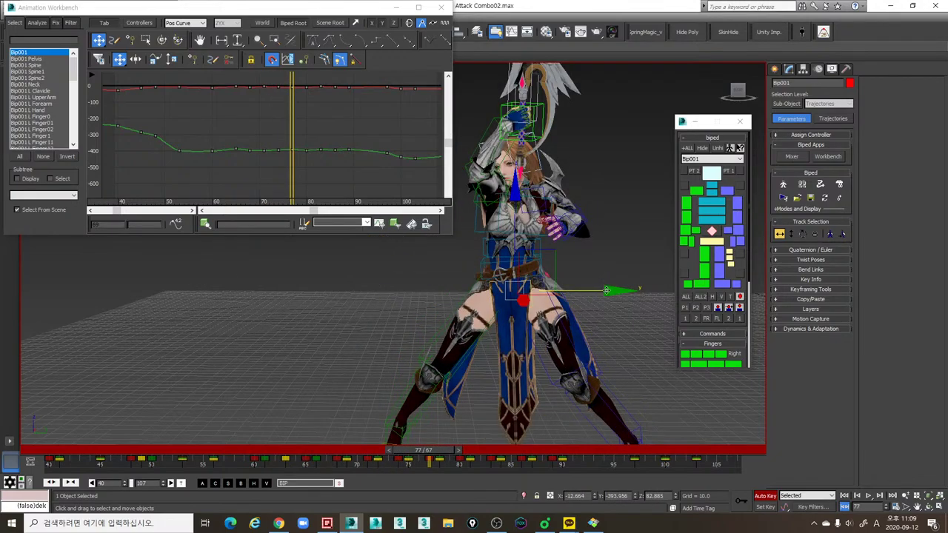
key("slash")
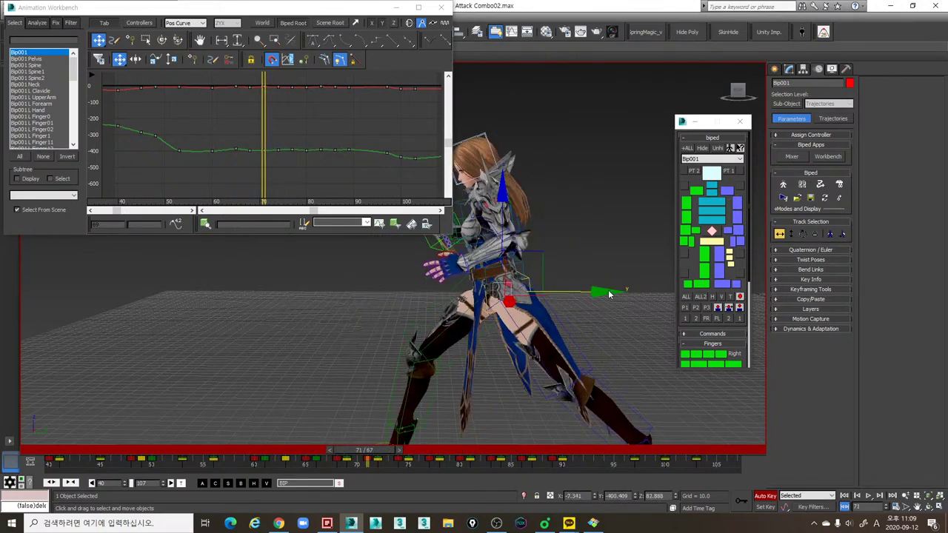
key("slash")
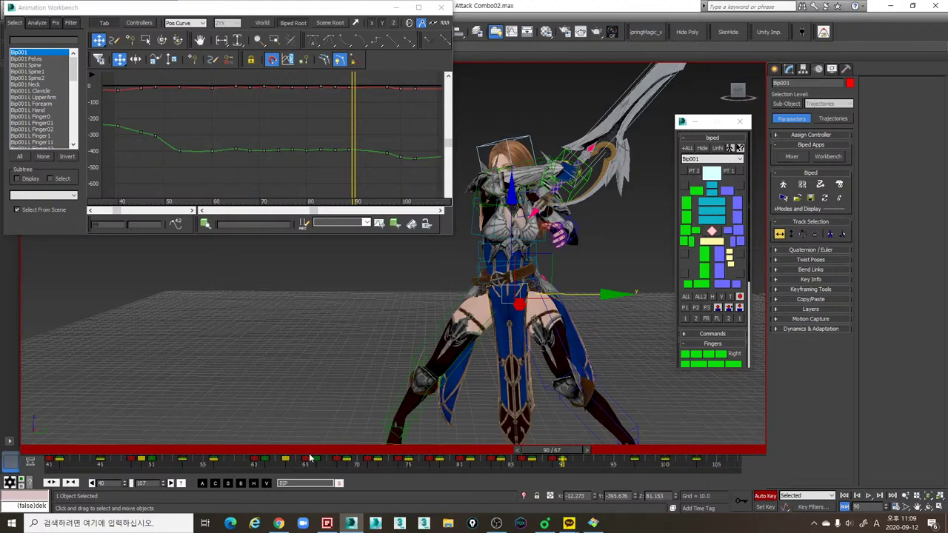
left_click_drag(309, 458, 359, 425)
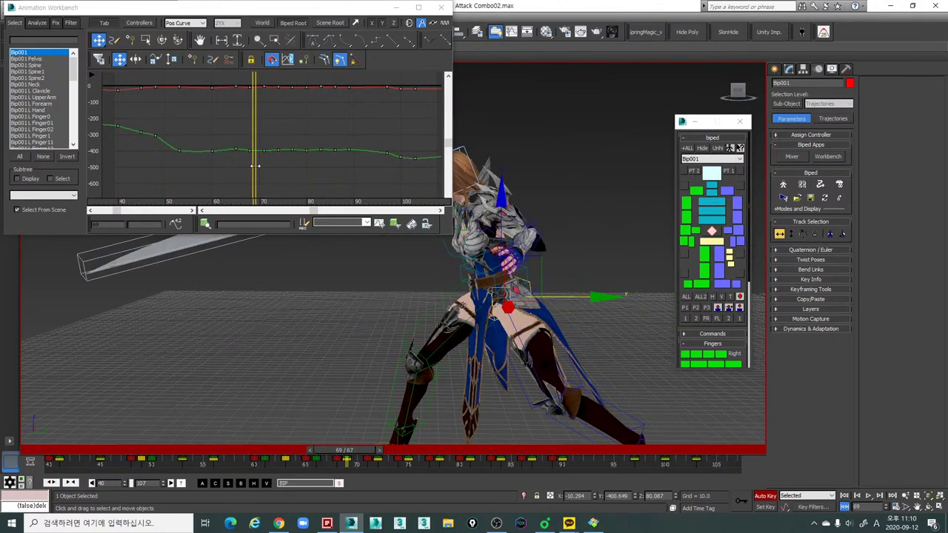
Step: Examine the enlarged Y position curve between frames 55 and 90 while scrubbing the animation to frame 83
middle_click_drag(255, 166, 303, 163)
scroll(304, 153, "up", 5)
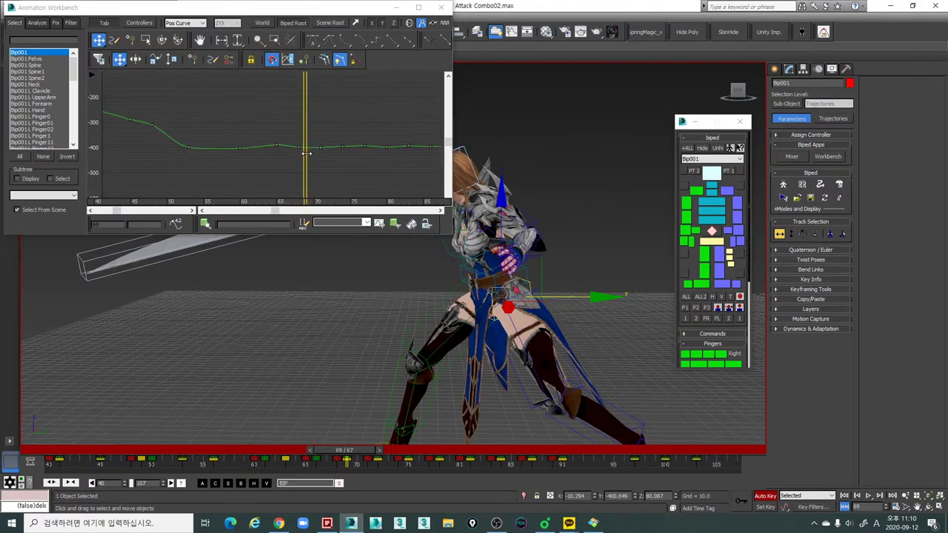
left_click(220, 42)
middle_click_drag(254, 143, 287, 152)
scroll(287, 152, "up", 4)
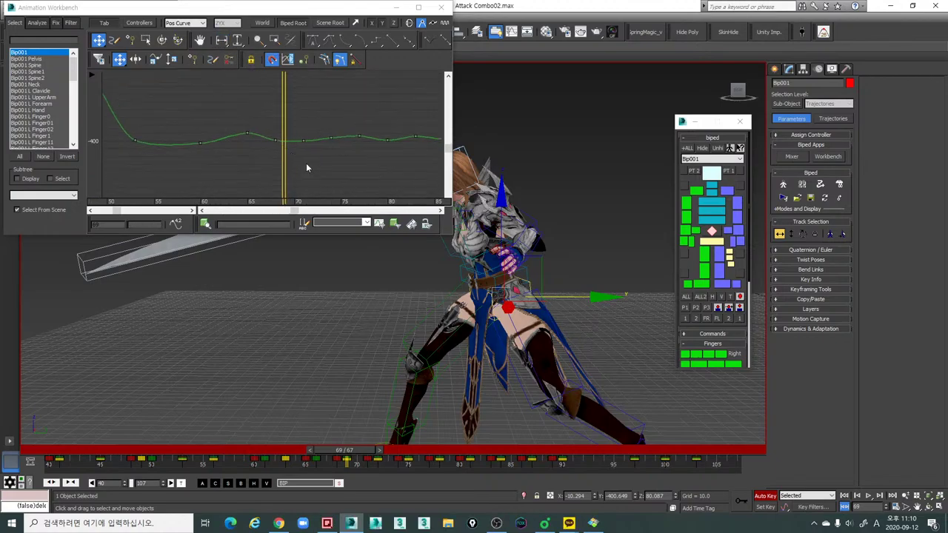
middle_click_drag(350, 170, 302, 175)
left_click_drag(324, 450, 460, 465)
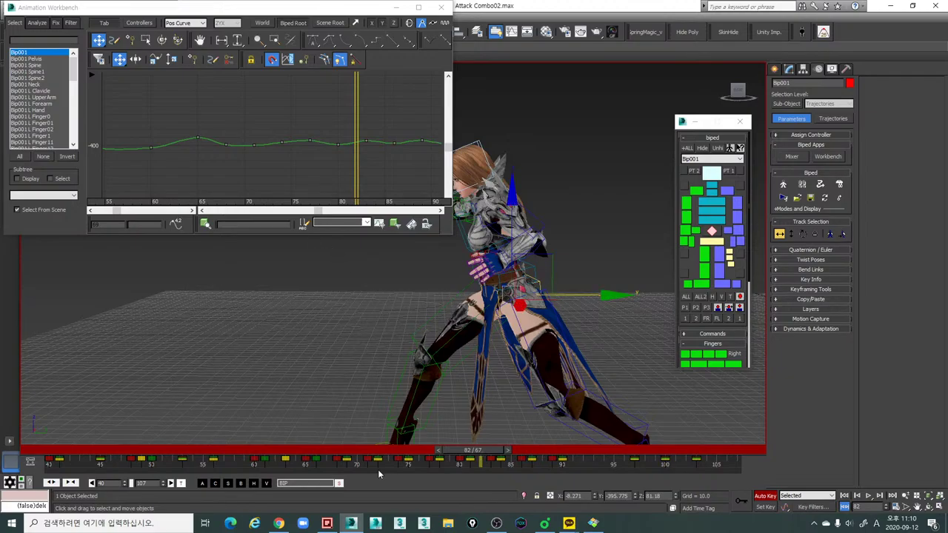
left_click_drag(330, 457, 491, 444)
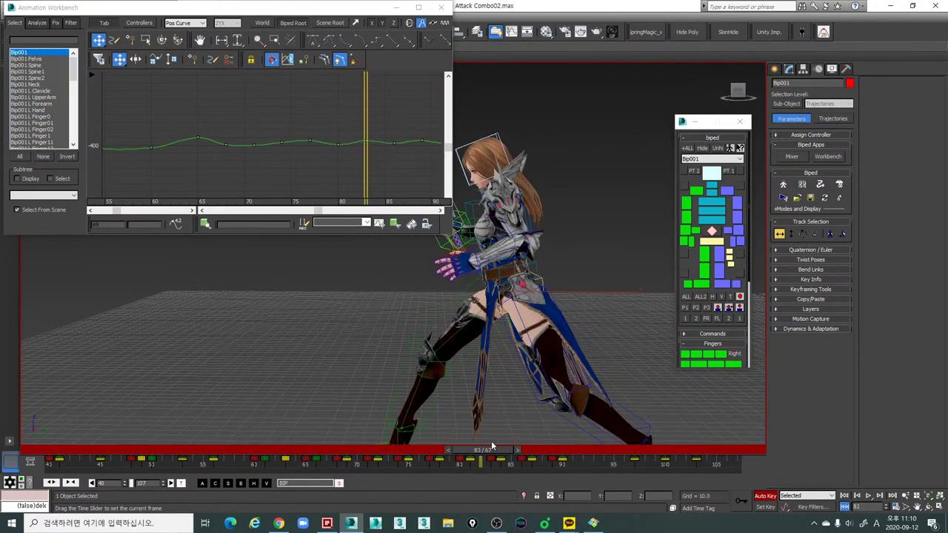
Step: Examine the biped from the front at frame 83, bring its X position curve into view, and scrub to frame 68
middle_click_drag(465, 357, 576, 359, "alt")
key("e")
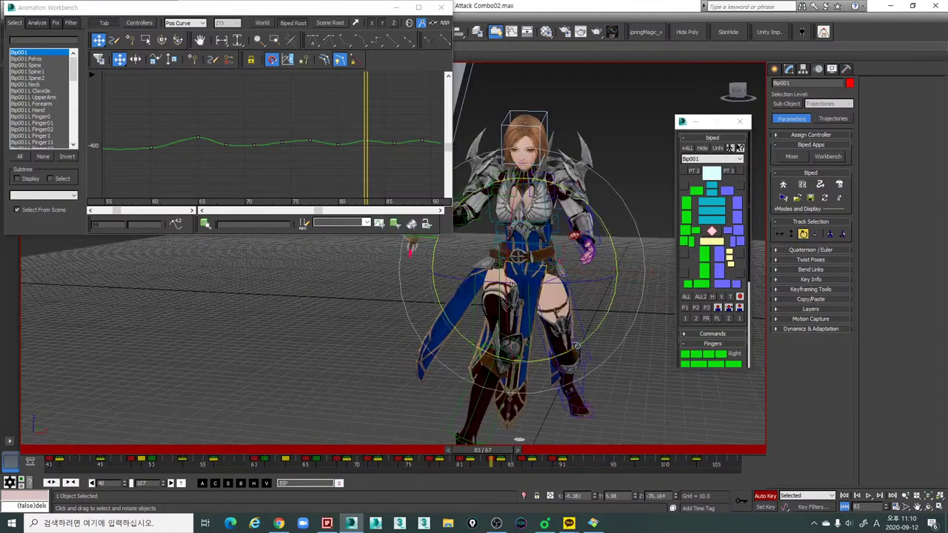
key("e")
key("w")
middle_click_drag(577, 326, 613, 331, "alt")
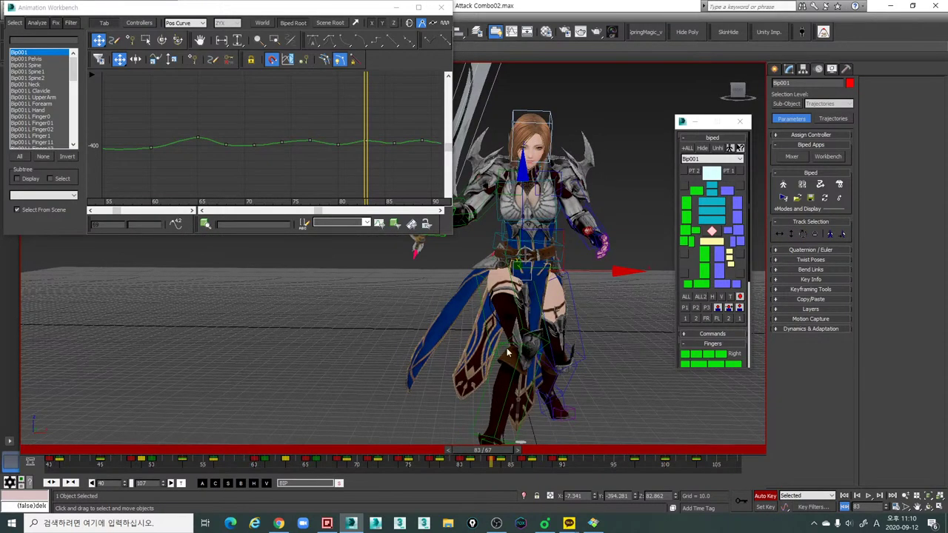
middle_click_drag(270, 165, 317, 186)
scroll(285, 165, "down", 2)
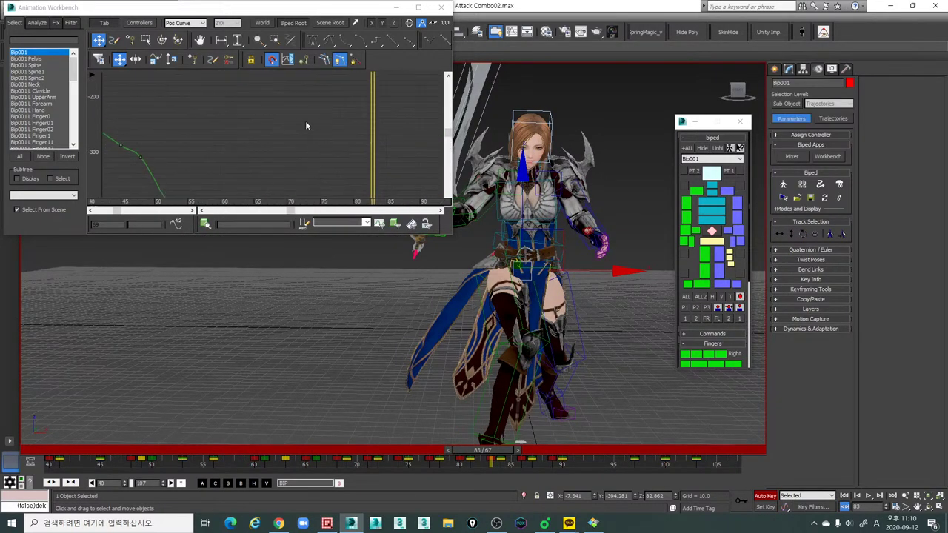
middle_click_drag(305, 121, 315, 223)
mouse_move(313, 449)
left_mouse_down()
mouse_move(258, 456)
mouse_move(344, 460)
left_mouse_up()
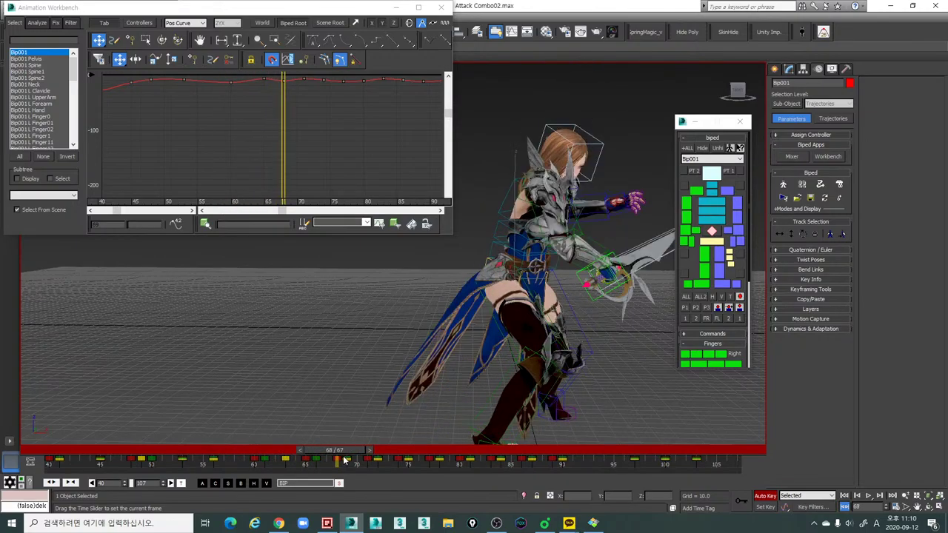
Step: Inspect the center of mass's side-to-side shift by stepping back to frame 65 and forward to frame 71
key("comma")
key("comma")
key("comma")
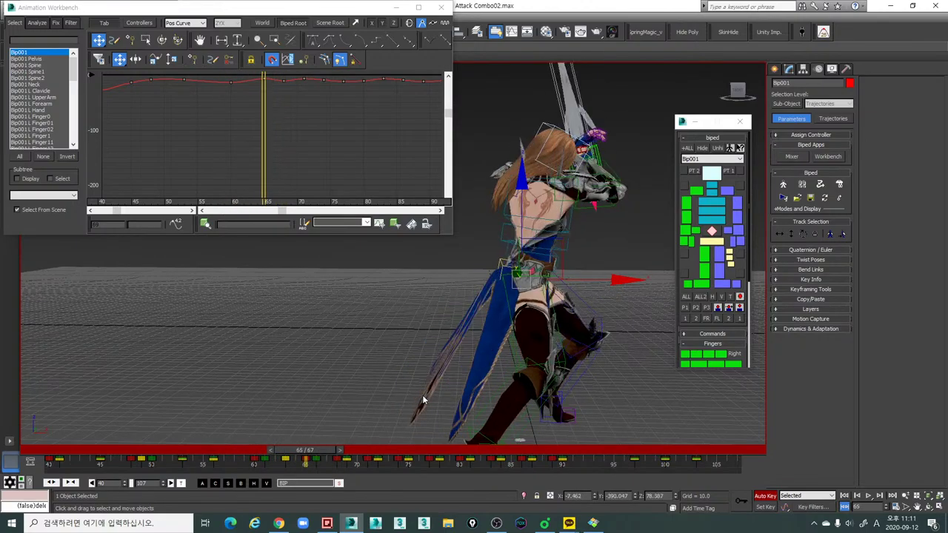
key("period")
key("period")
key("period")
key("period")
key("period")
key("period")
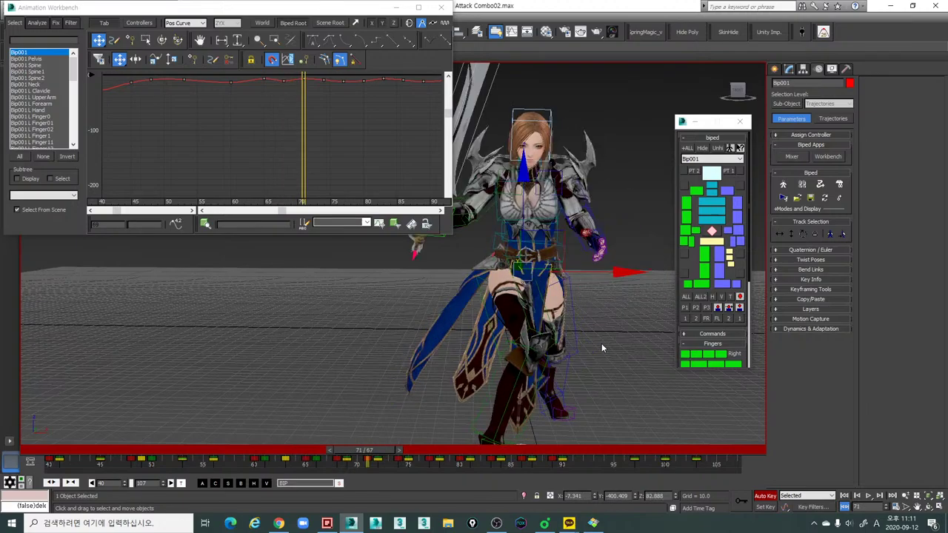
Step: Compare frames 68 and 71 and move the center of mass about 1.9 units along negative X at frame 71
key("comma")
key("comma")
key("comma")
key("period")
key("period")
key("period")
left_click_drag(622, 272, 618, 272)
Step: Review the adjusted sideways motion by stepping back and forth between frames 65 and 71
key("comma")
key("comma")
key("comma")
key("period")
key("period")
key("period")
key("comma")
key("comma")
key("comma")
key("comma")
key("comma")
key("comma")
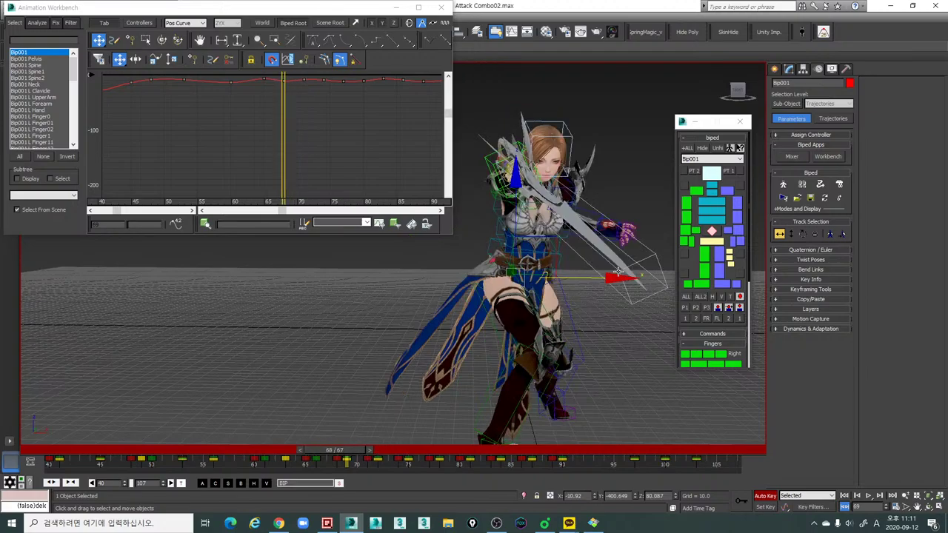
key("period")
key("period")
key("period")
key("period")
key("period")
key("period")
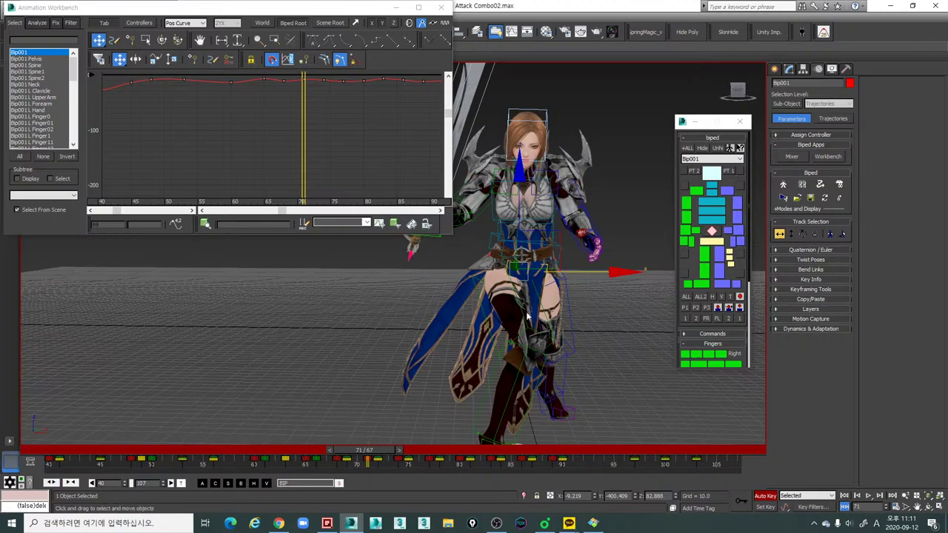
Step: Scrub the spin between frames 60 and 78, and fit and enlarge the X position curve to examine its keys
middle_click_drag(598, 362, 608, 371)
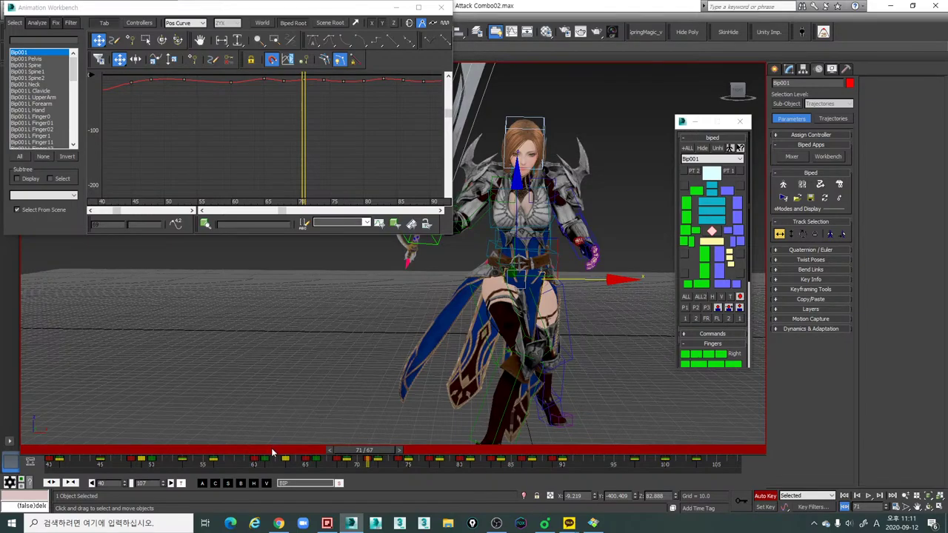
left_click_drag(272, 452, 447, 465)
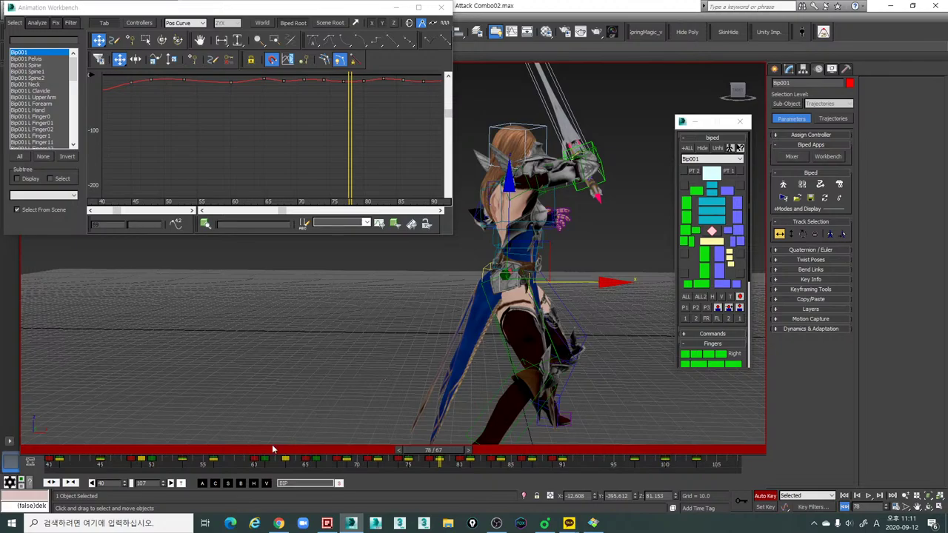
left_click(272, 450)
scroll(249, 165, "down", 4)
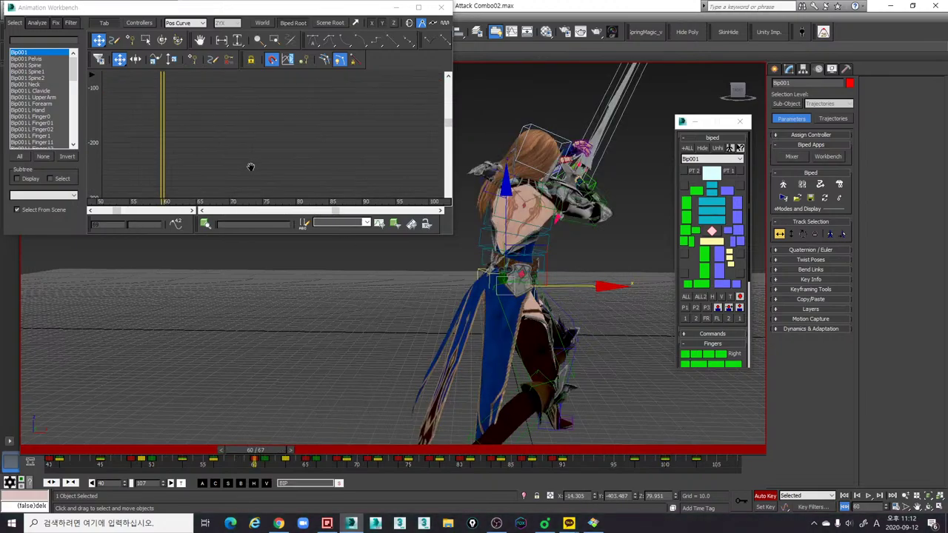
mouse_move(273, 133)
middle_mouse_down()
mouse_move(272, 146)
mouse_move(259, 122)
middle_mouse_up()
left_click(239, 41)
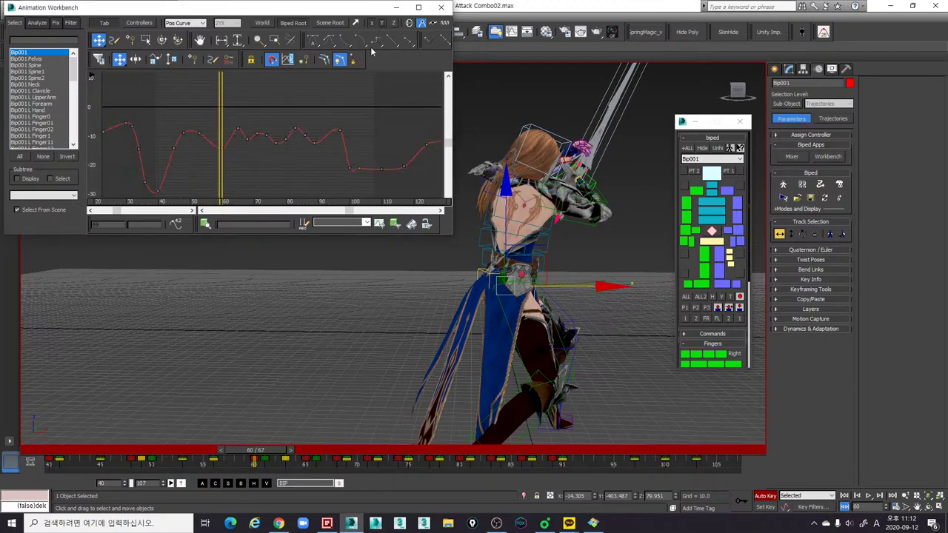
left_click(222, 41)
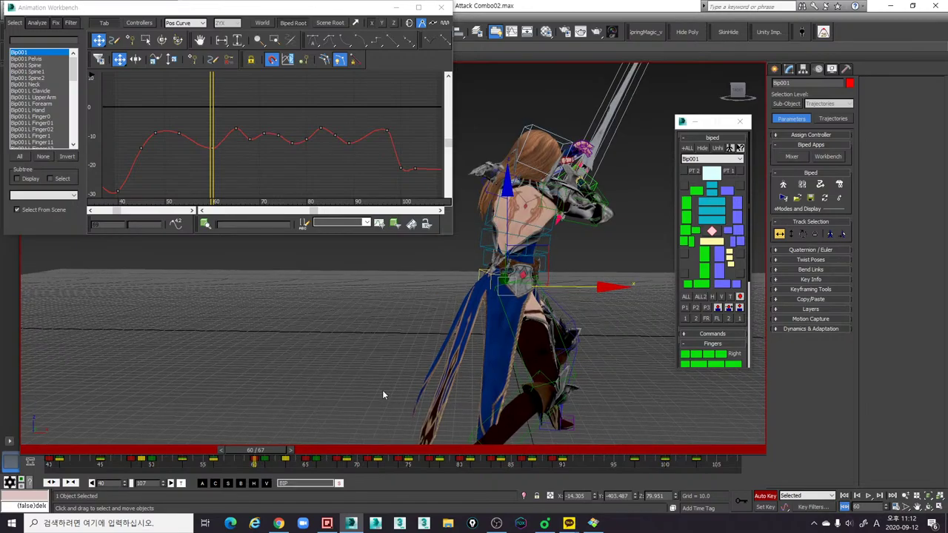
Step: Lower the center of mass's X position key at frame 71 to -12.215 in the curve view
key("comma")
key("period")
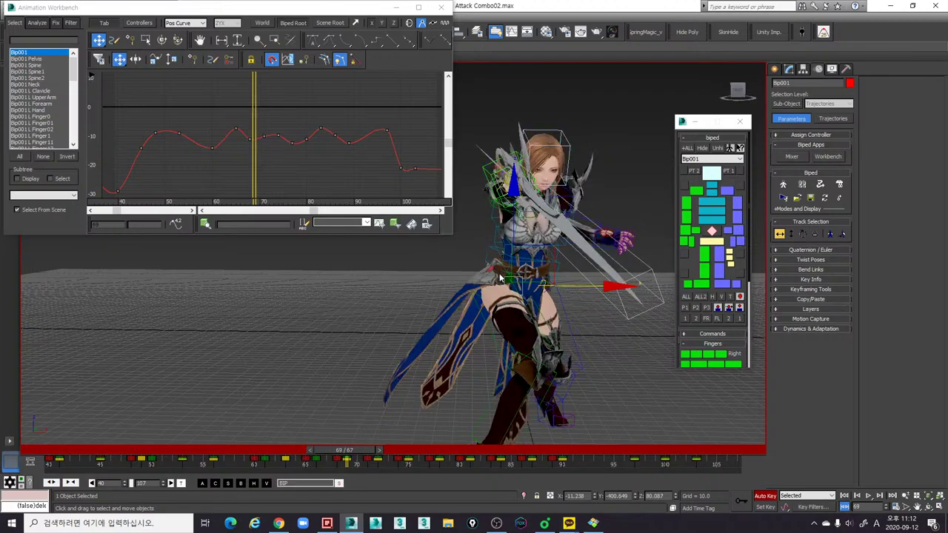
key("period")
key("period")
key("period")
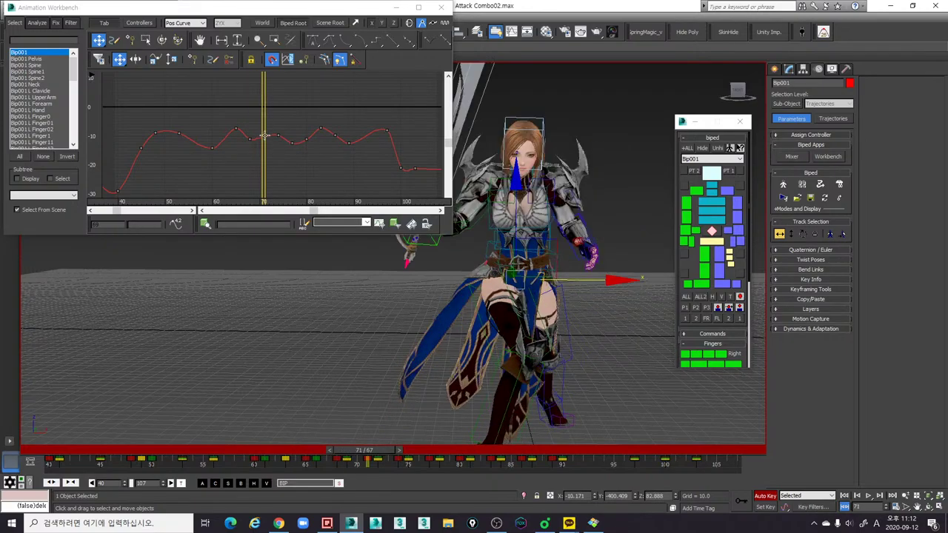
left_click(264, 139)
left_click_drag(264, 139, 271, 147)
Step: Compare the sideways shift between frames 71 and 74 by stepping back and forth
key("period")
key("period")
key("period")
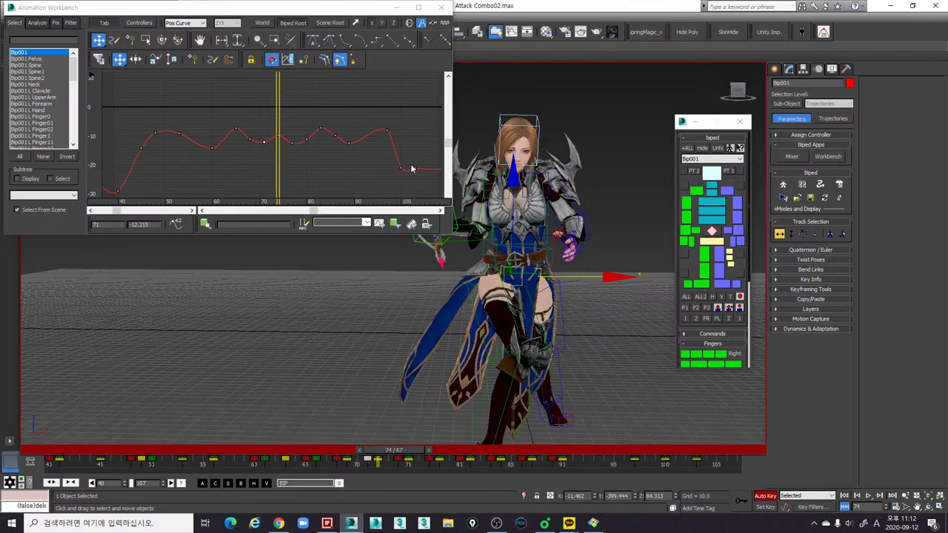
key("comma")
key("comma")
key("comma")
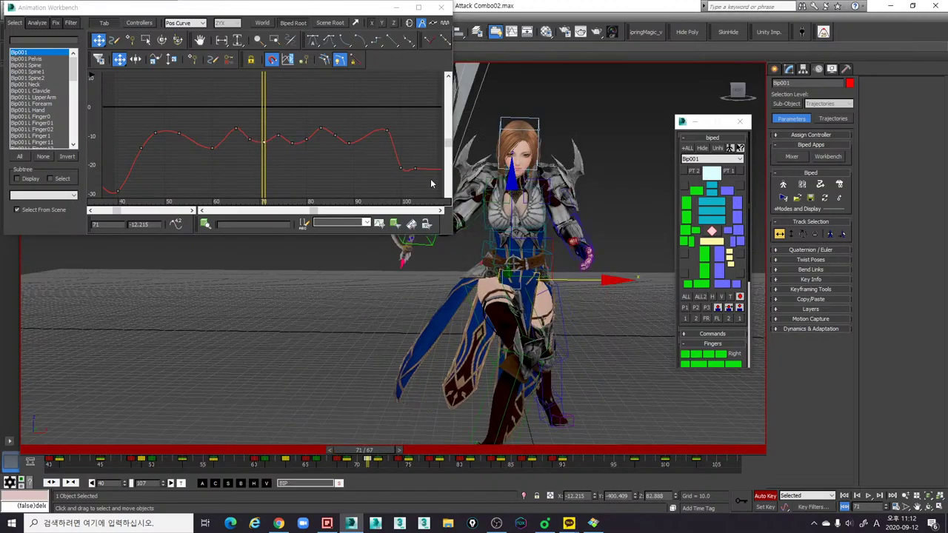
key("period")
key("period")
key("period")
key("comma")
key("comma")
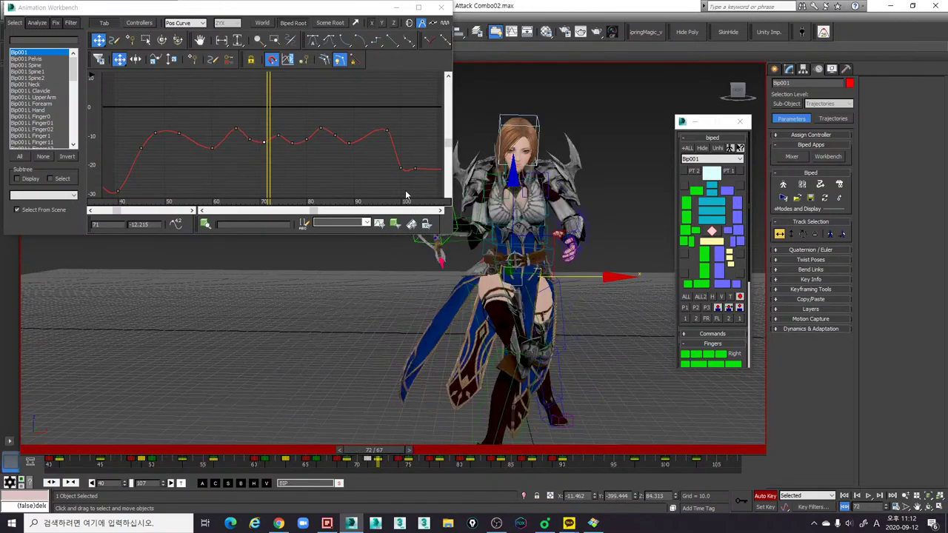
key("period")
key("period")
key("comma")
key("comma")
Step: Lower the X position key at frame 74 to about -11 and raise the one at frame 77 to -9.088
key("period")
key("period")
key("period")
key("period")
key("period")
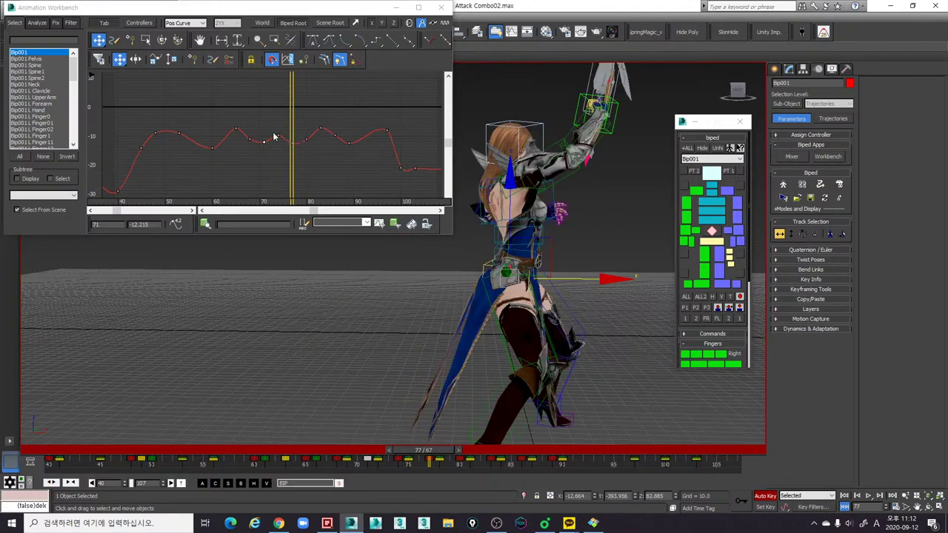
left_click_drag(274, 131, 278, 139)
mouse_move(287, 138)
left_mouse_down()
mouse_move(293, 148)
mouse_move(291, 132)
left_mouse_up()
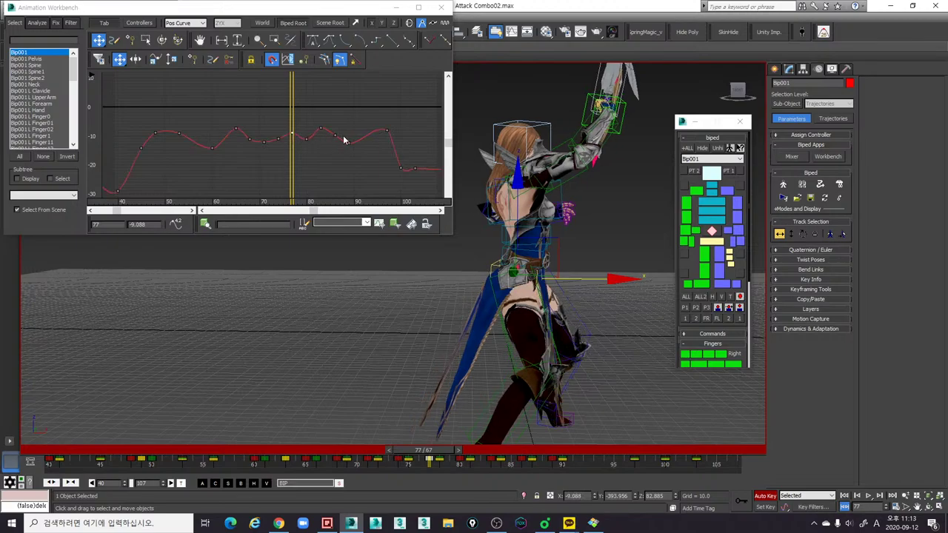
Step: Play back the edited motion and scrub through the spin to frame 73
key("slash")
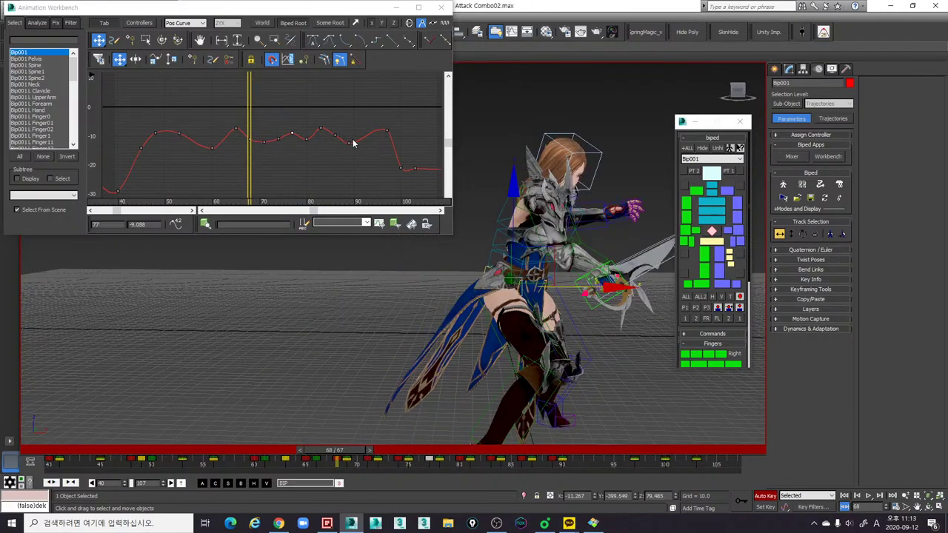
key("slash")
left_click_drag(262, 453, 396, 442)
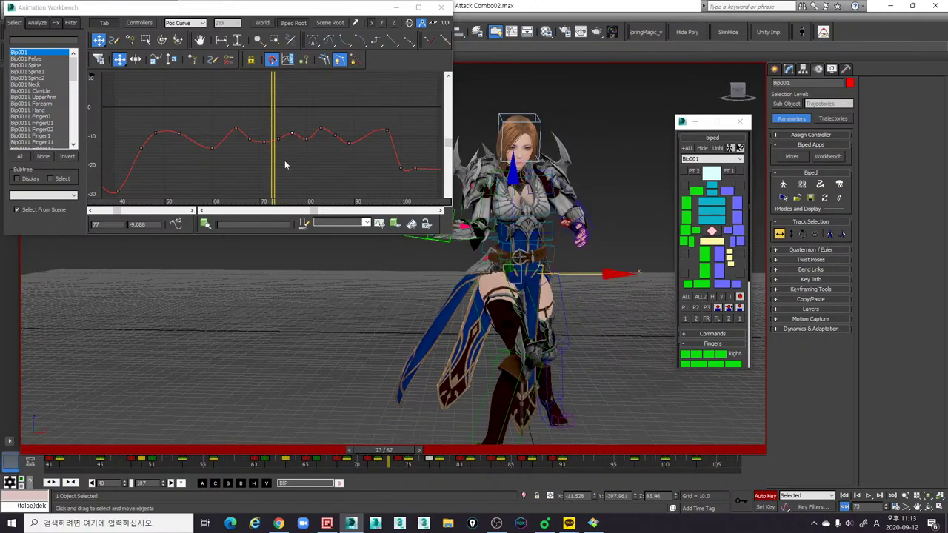
Step: Try a slight vertical shift of the X position keys at frames 68 and 74 on the enlarged curve
scroll(276, 154, "up", 1)
middle_click_drag(270, 148, 306, 161)
scroll(307, 159, "up", 3)
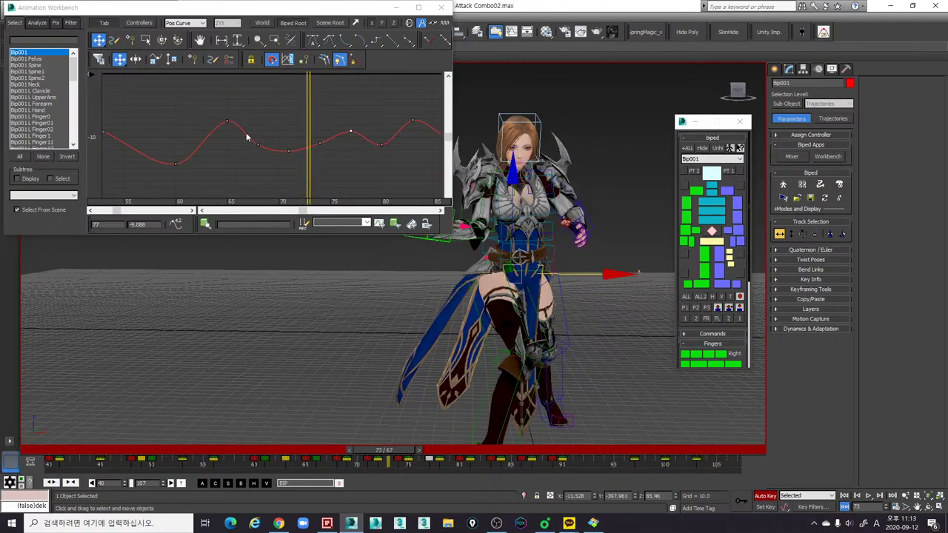
left_click_drag(312, 147, 330, 150)
key("period")
left_click(320, 145)
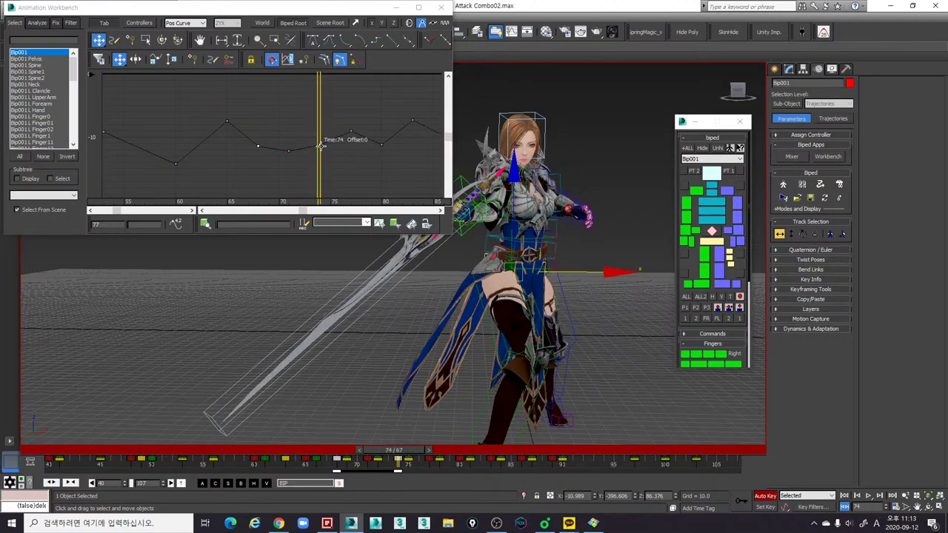
left_click_drag(320, 145, 320, 143)
Step: Examine the X position curve while stepping through the spin and follow-up attack up to frame 80
middle_click_drag(346, 152, 321, 157)
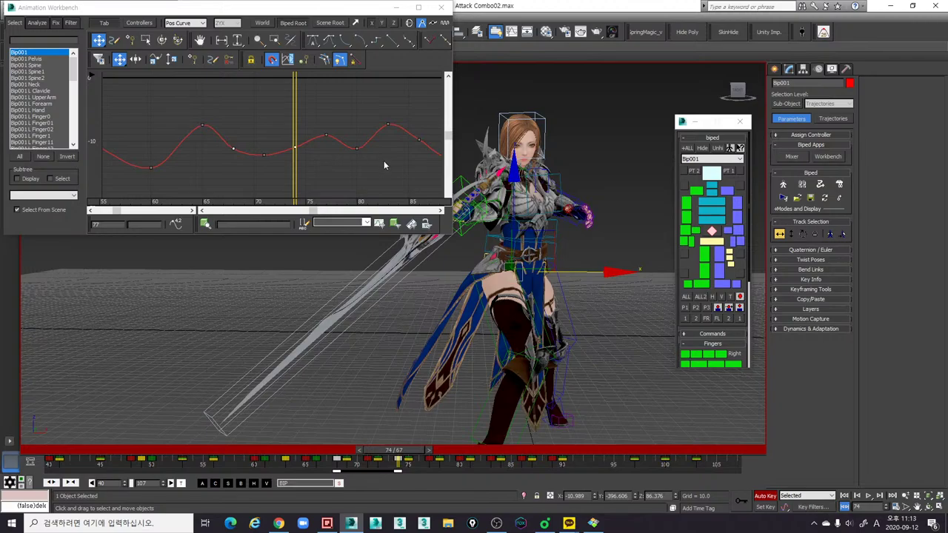
key("comma")
key("comma")
key("period")
key("period")
key("period")
key("period")
key("period")
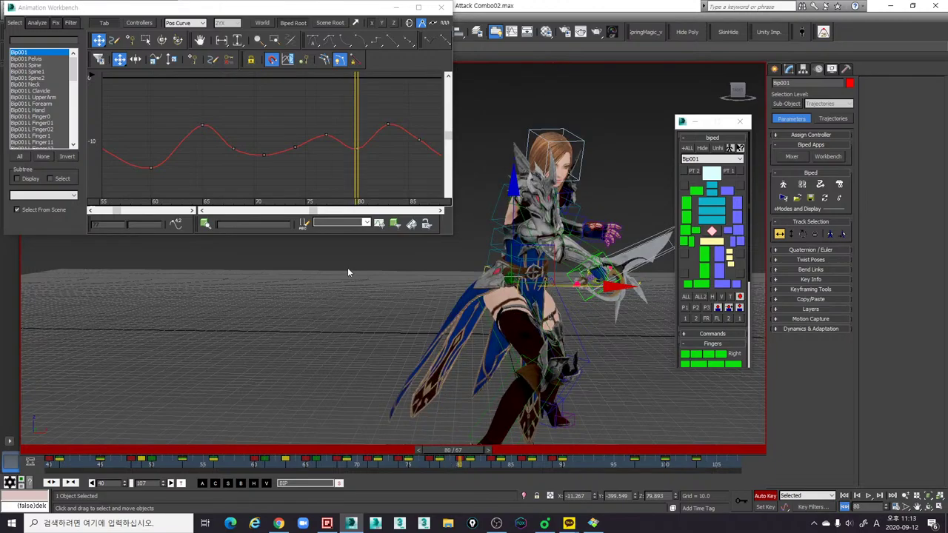
middle_click_drag(380, 156, 302, 144)
scroll(302, 143, "down", 1)
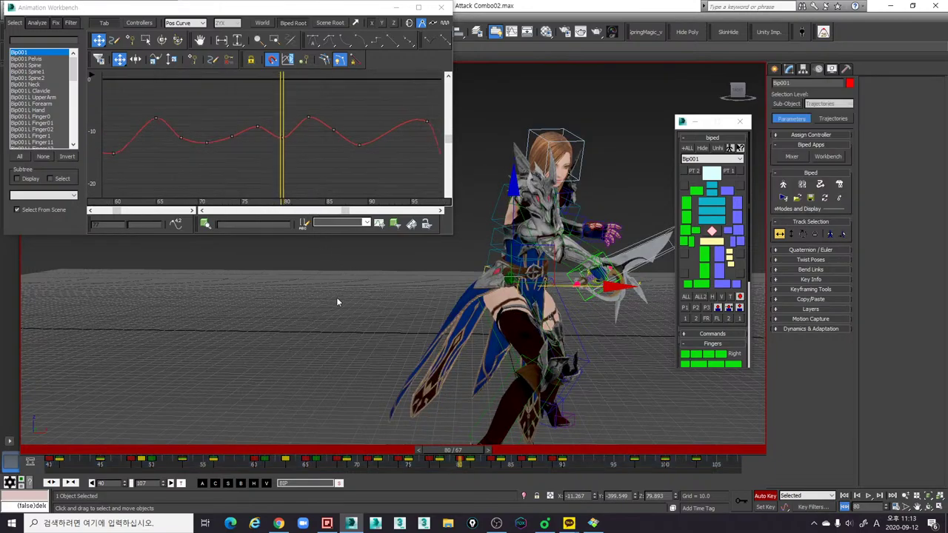
Step: Select the biped keys from frame 65 to 75, try copying them to start at frame 80, and undo the copy
left_click_drag(300, 465, 449, 467)
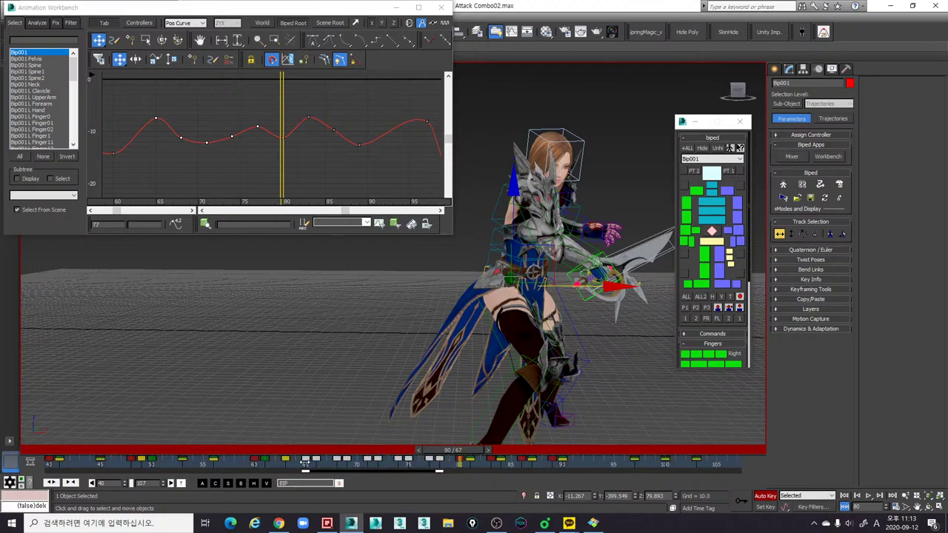
left_click(300, 465)
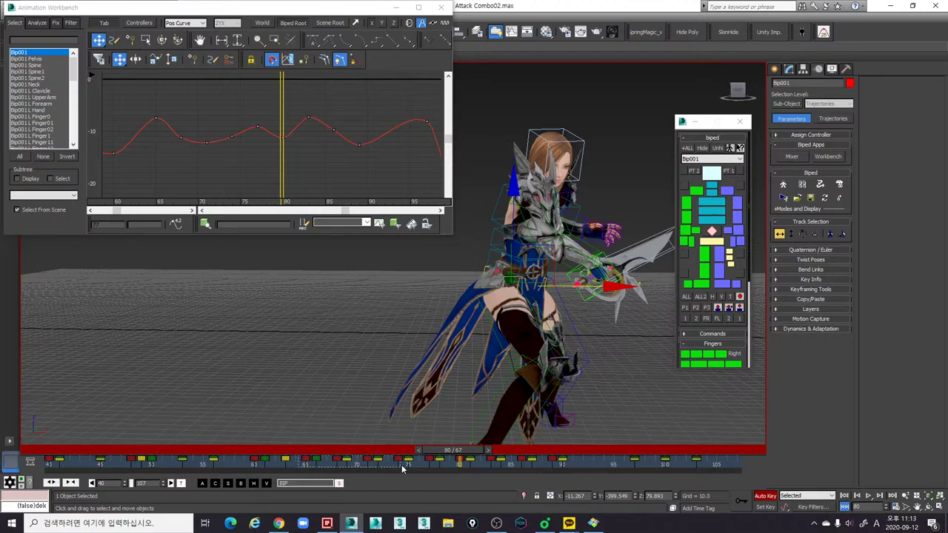
left_click_drag(402, 469, 406, 465)
left_click_drag(312, 464, 540, 465, "shift")
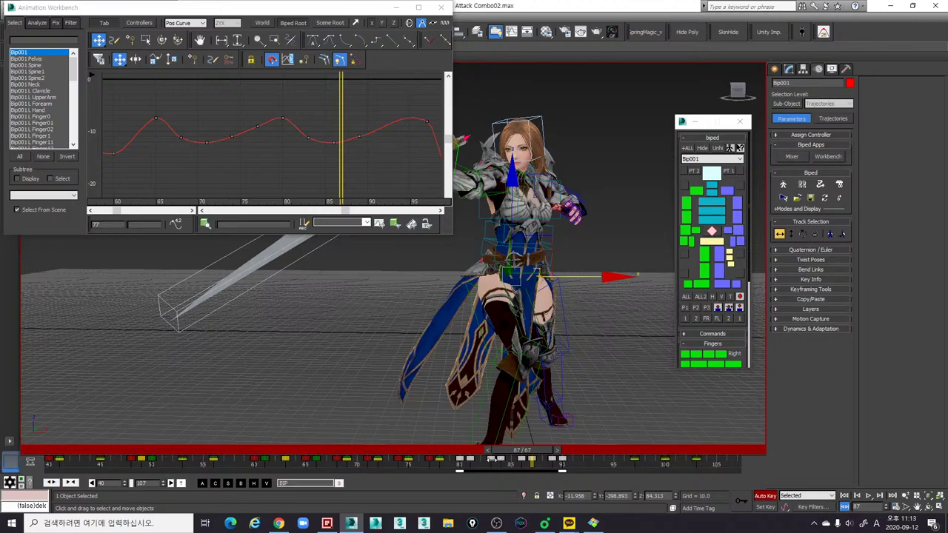
key("ctrl+z")
Step: Compare the poses at frames 68 and 80, copy the selected keys to start at frame 77, and scrub to frame 90
left_click_drag(312, 457, 463, 465)
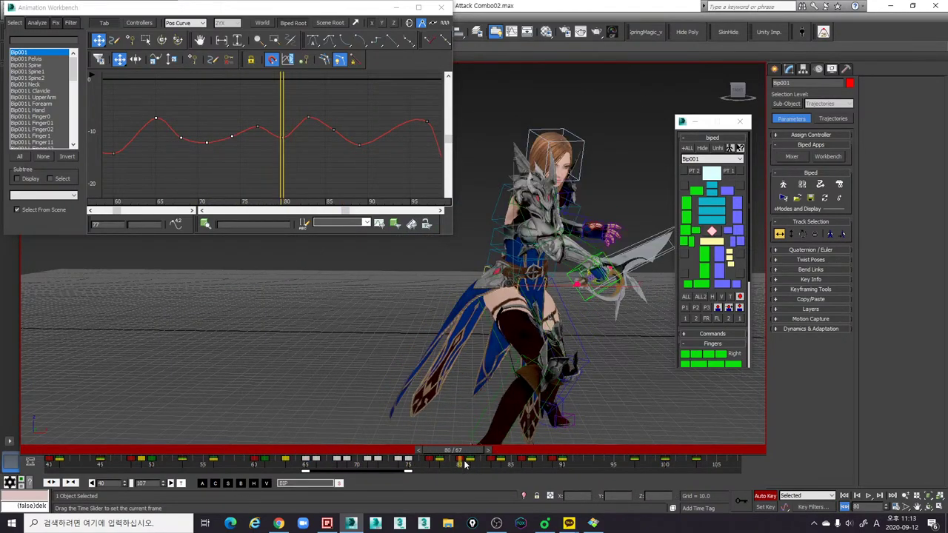
left_click_drag(344, 454, 342, 455)
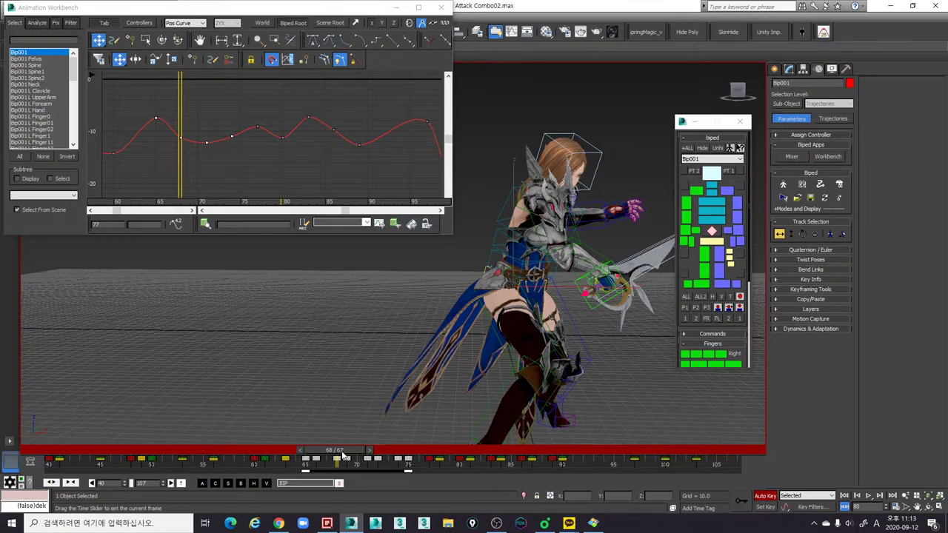
left_click_drag(467, 454, 465, 453)
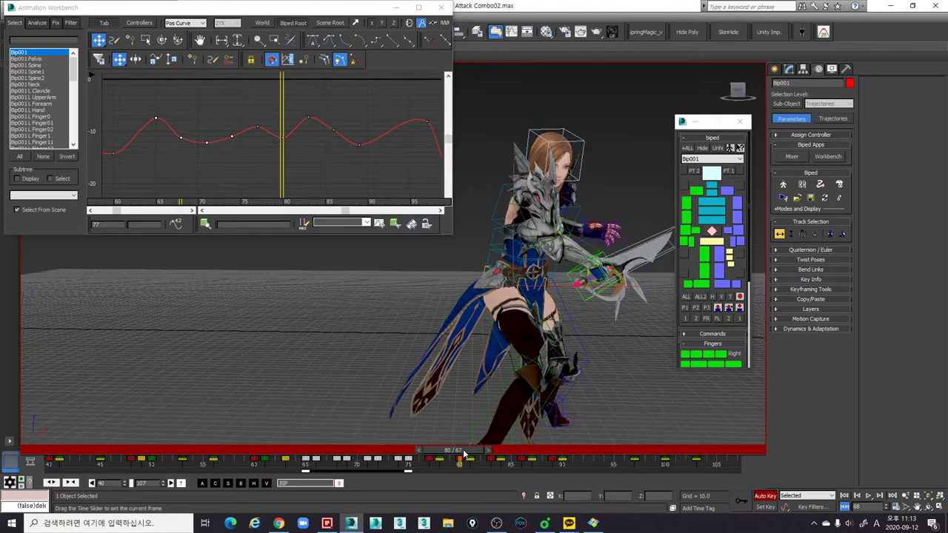
left_click(345, 456)
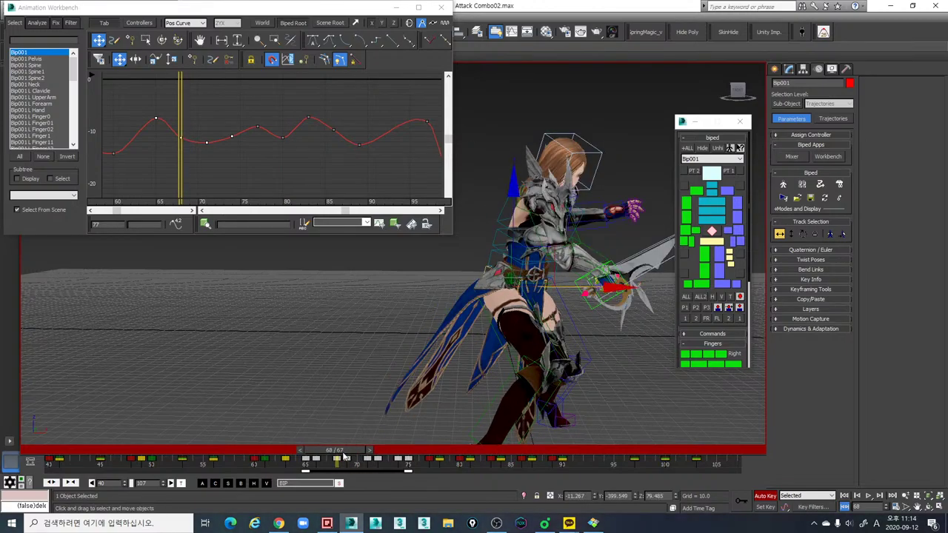
left_click_drag(304, 464, 429, 465, "shift")
left_click_drag(345, 456, 562, 463)
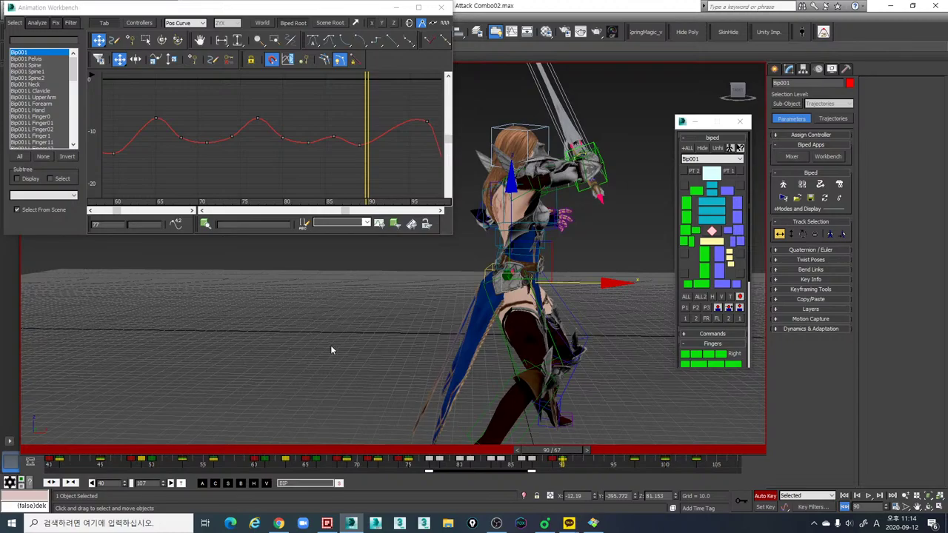
Step: Raise the biped's X position key at frame 89 to about -8.871 and play back the motion
key("comma")
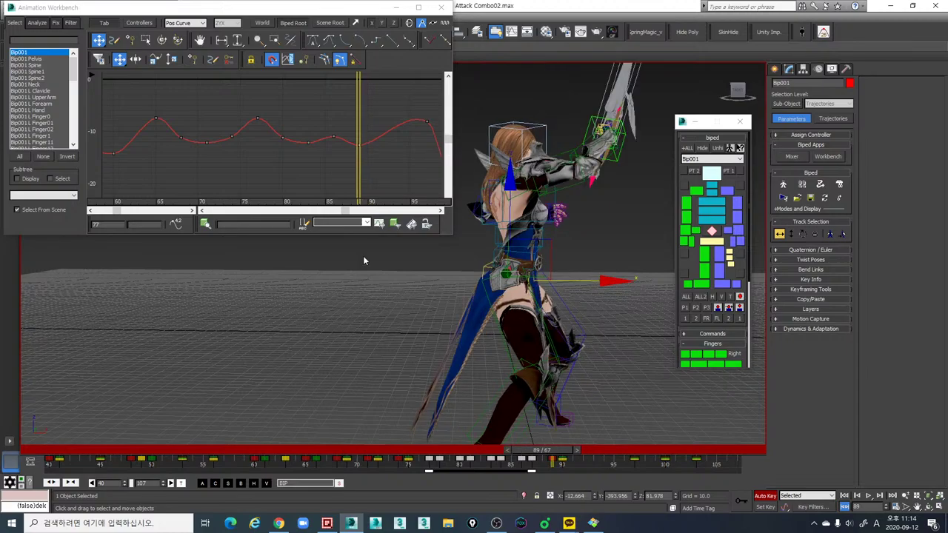
left_click(360, 146)
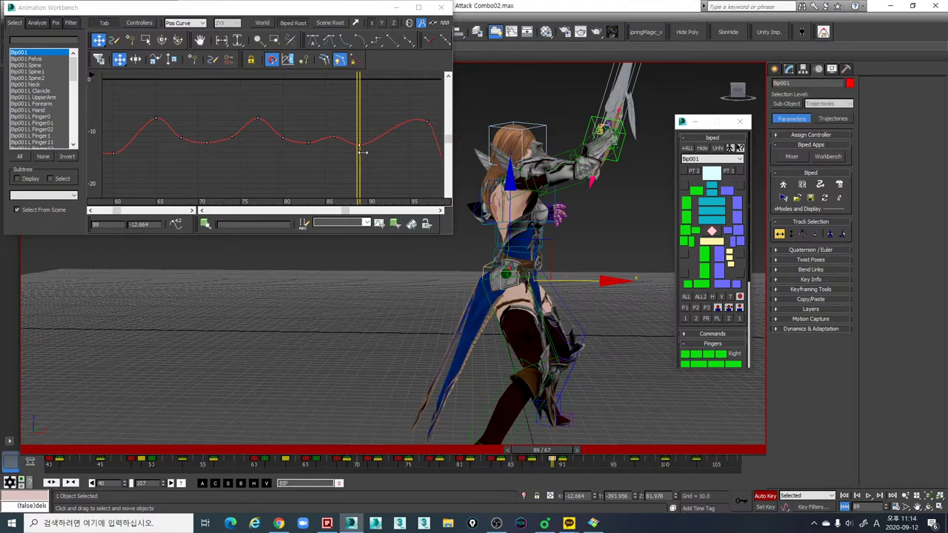
left_click_drag(357, 146, 359, 125)
key("slash")
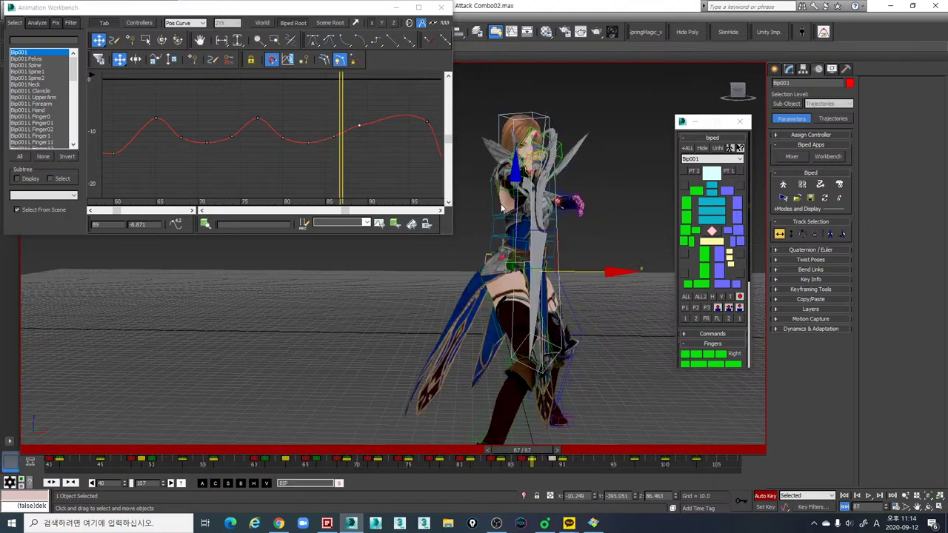
key("slash")
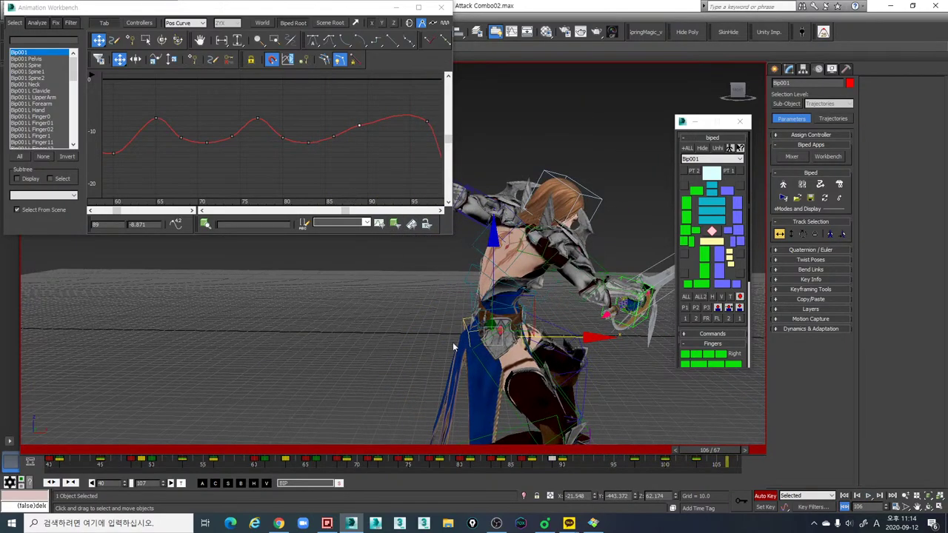
left_click_drag(261, 457, 541, 450)
Step: Show only the Y position curve and enlarge it around frames 55 to 95
left_click(382, 24)
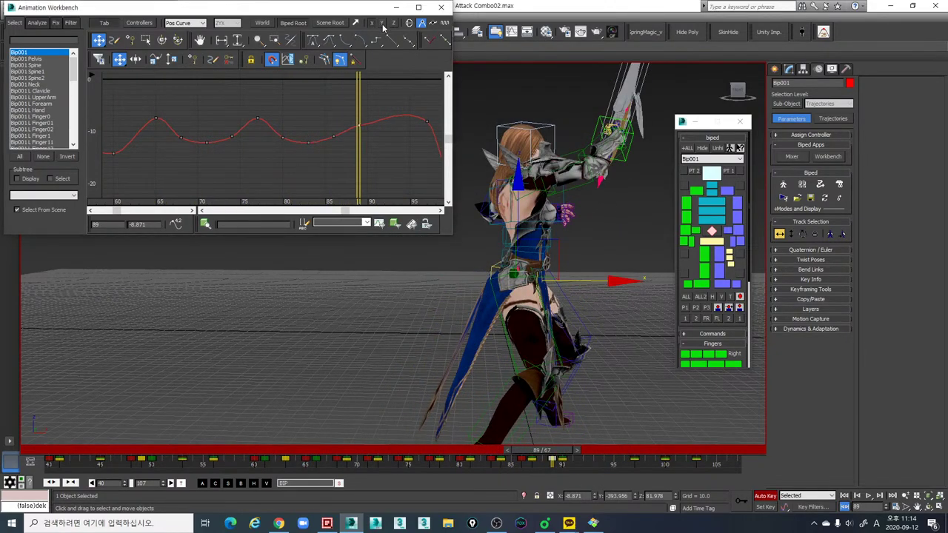
left_click(371, 23)
middle_click_drag(293, 162, 357, 145)
scroll(257, 128, "up", 3)
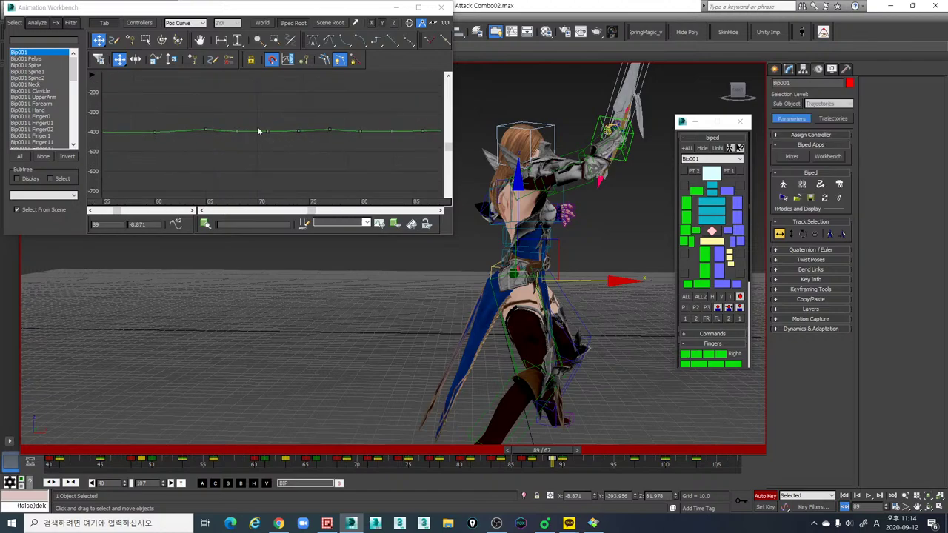
left_click(221, 41)
left_click(236, 41)
middle_click_drag(283, 145, 270, 120)
scroll(269, 118, "up", 8)
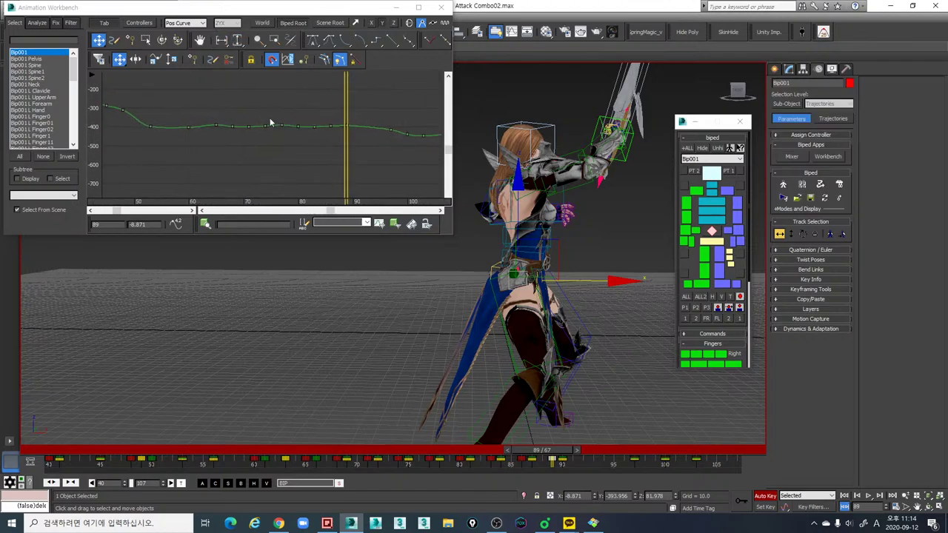
left_click(222, 40)
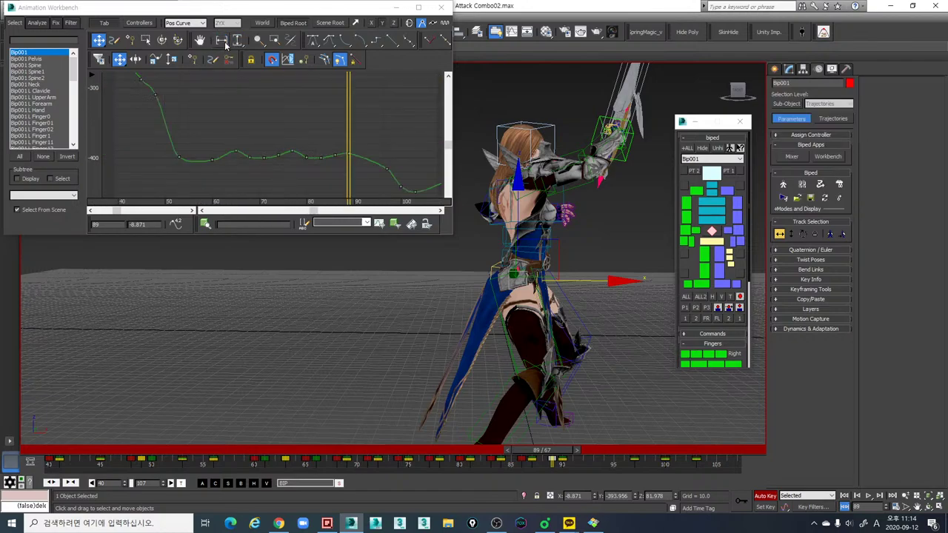
middle_click_drag(303, 153, 285, 135)
scroll(278, 139, "up", 3)
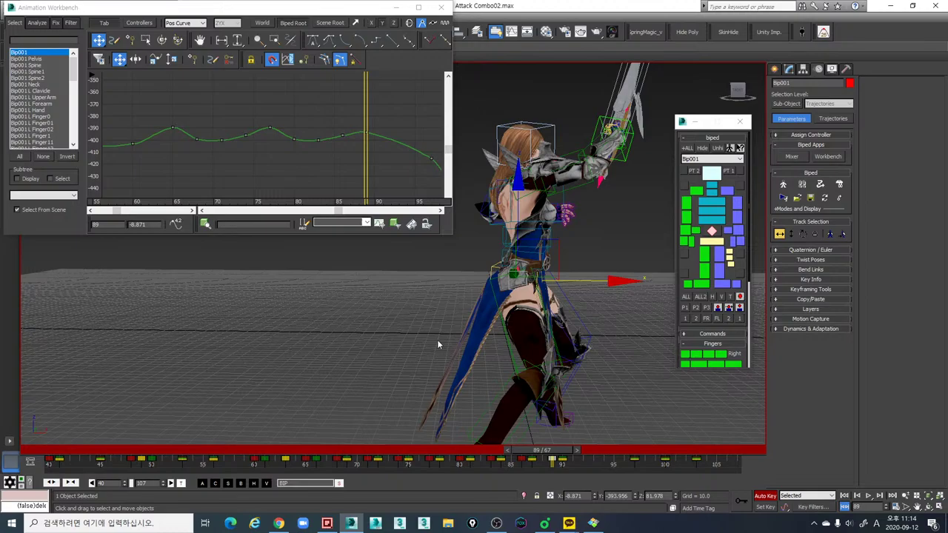
Step: Play the combo from the front and step through the poses at frames 65 to 68 against the Y curve
middle_click_drag(437, 345, 319, 433, "alt")
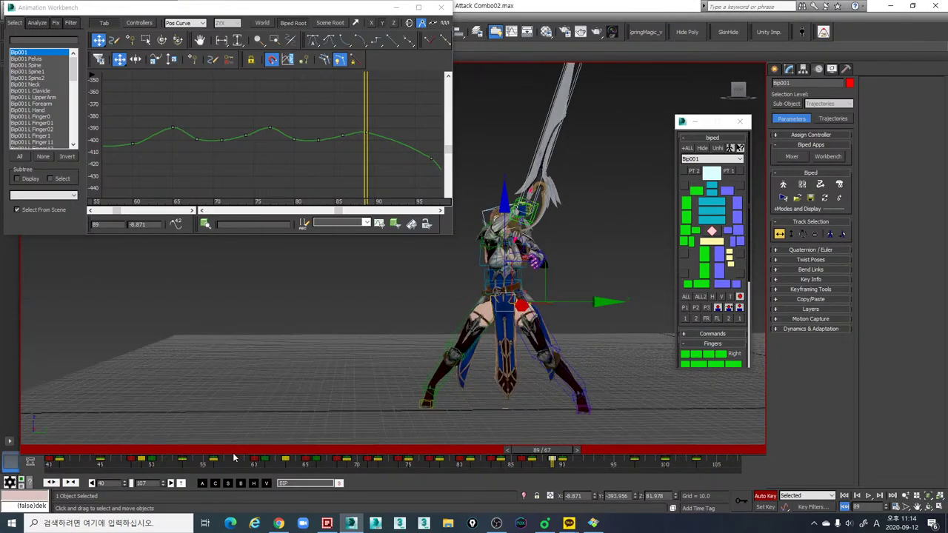
key("slash")
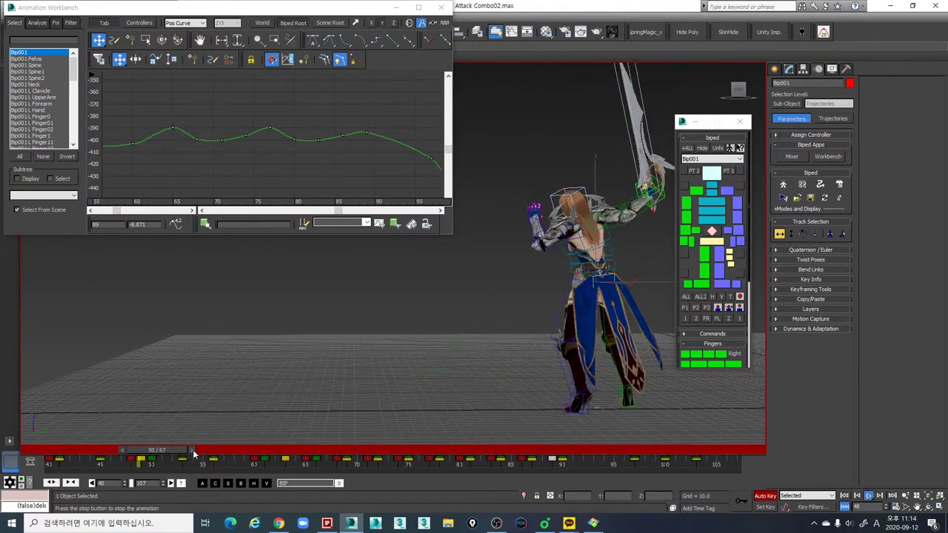
key("slash")
left_click_drag(218, 452, 305, 458)
middle_click_drag(259, 189, 350, 168)
scroll(351, 167, "down", 1)
key("comma")
key("period")
key("period")
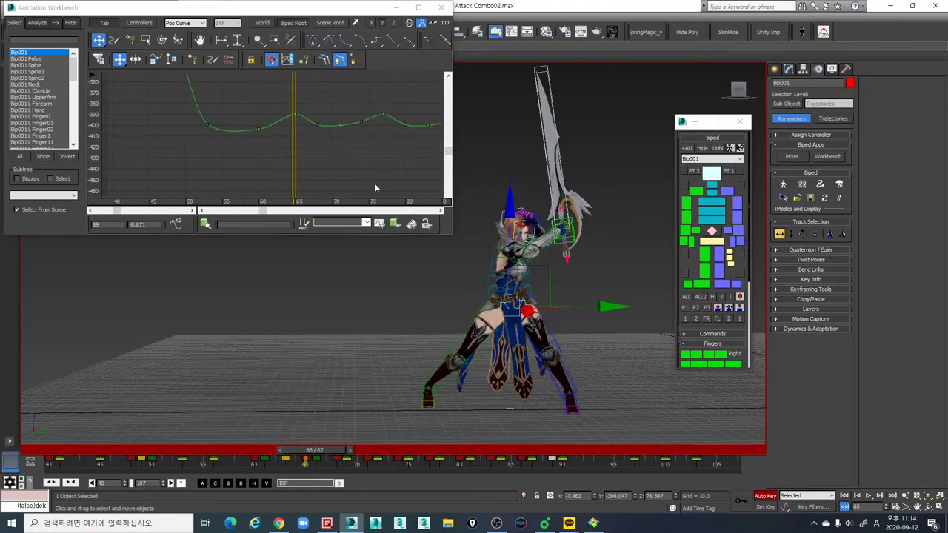
key("period")
key("period")
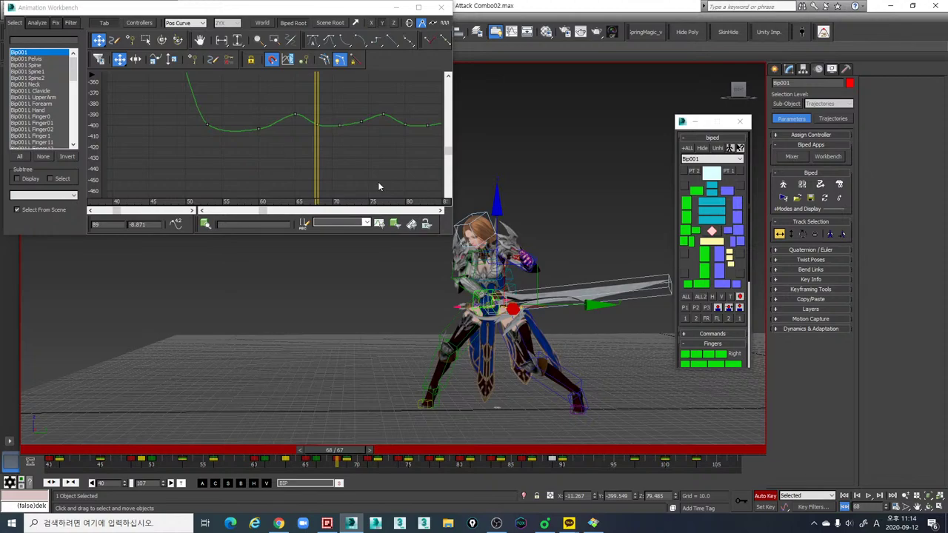
Step: Replay the spin from the front and scrub to the pose at frame 65
key("slash")
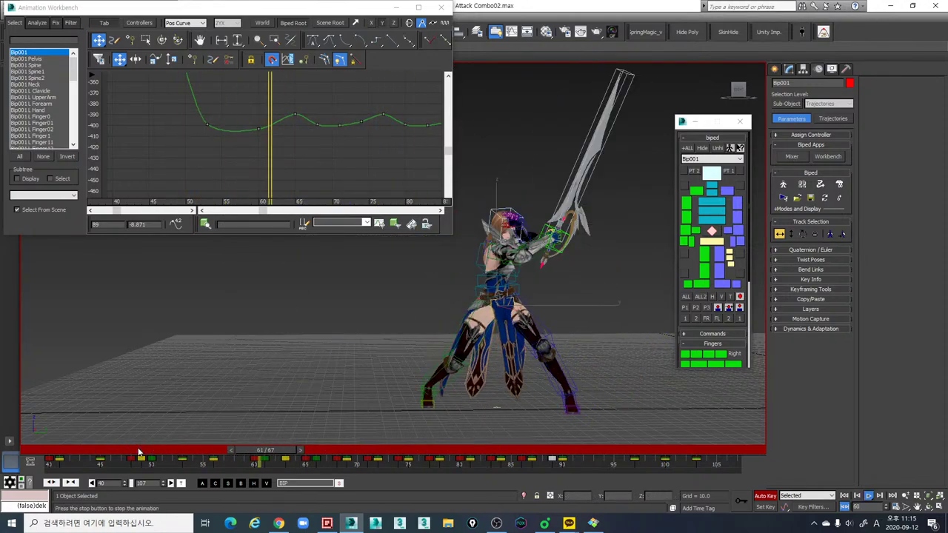
key("slash")
left_click_drag(170, 452, 317, 468)
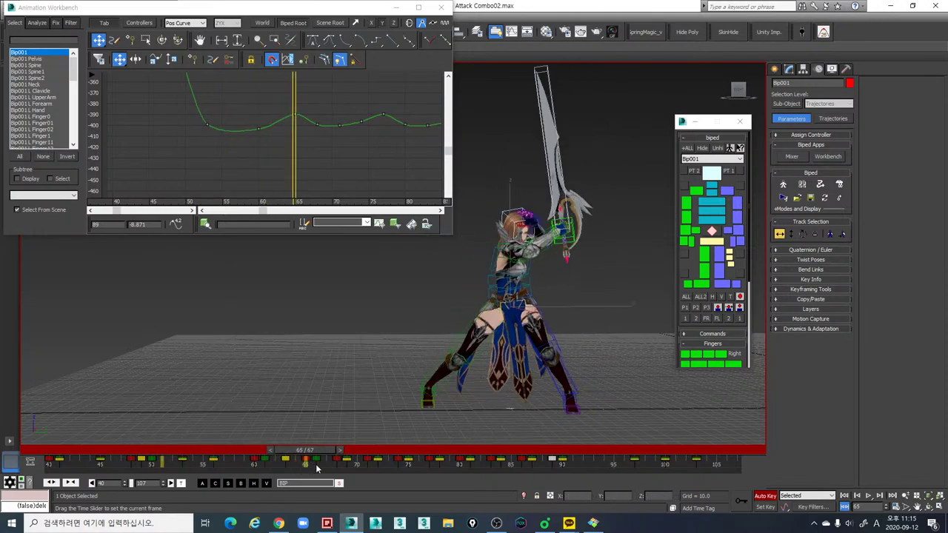
key("w")
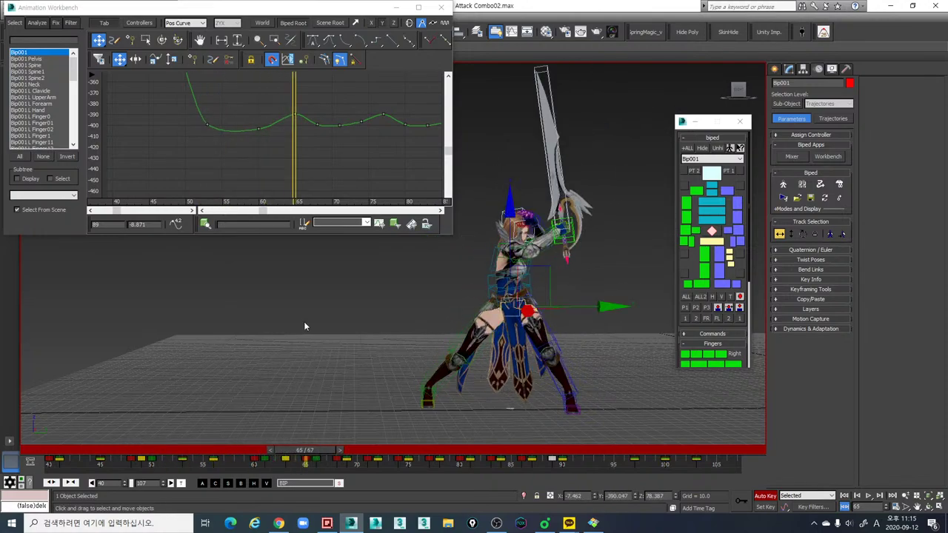
Step: Lower the Y position key at frame 48 to about -321.746, comparing its pose with frame 53
middle_click_drag(228, 143, 324, 152)
scroll(325, 153, "down", 3)
middle_click_drag(333, 101, 330, 165)
left_click_drag(219, 449, 141, 440)
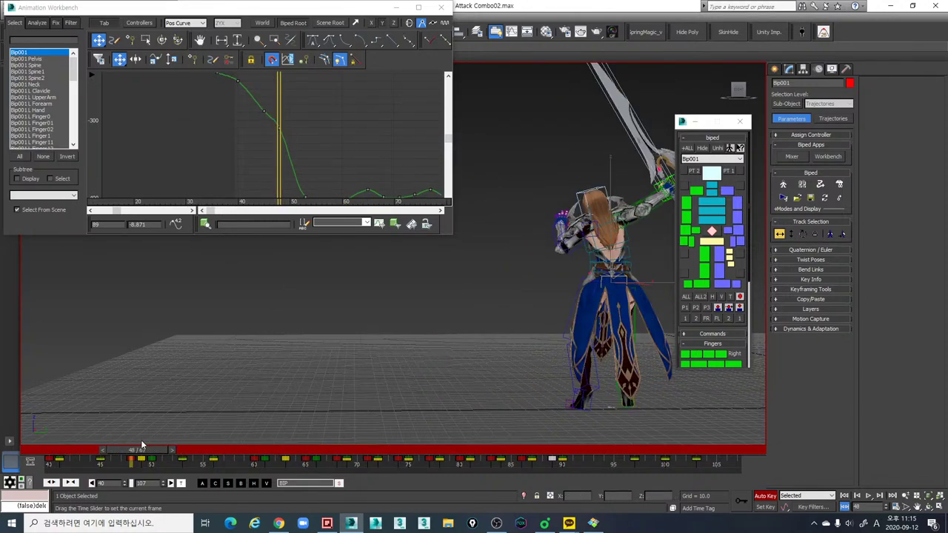
left_click(280, 129)
left_click_drag(279, 127, 279, 133)
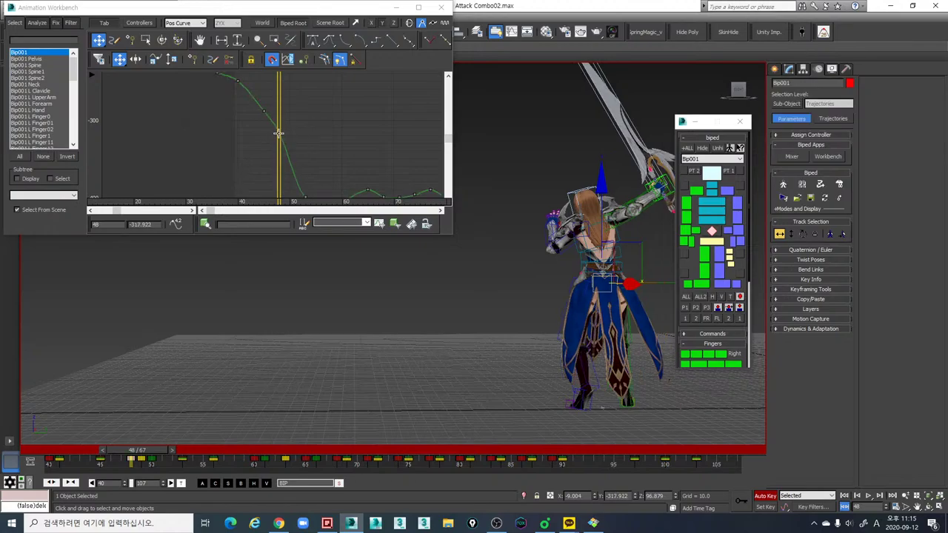
middle_click_drag(495, 366, 439, 458, "alt")
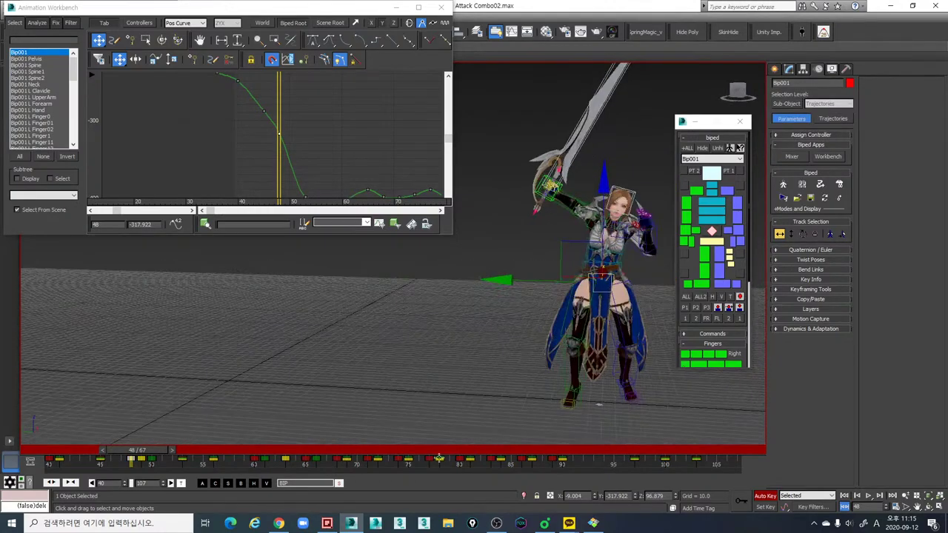
left_click_drag(163, 449, 205, 458)
middle_click_drag(581, 337, 309, 331)
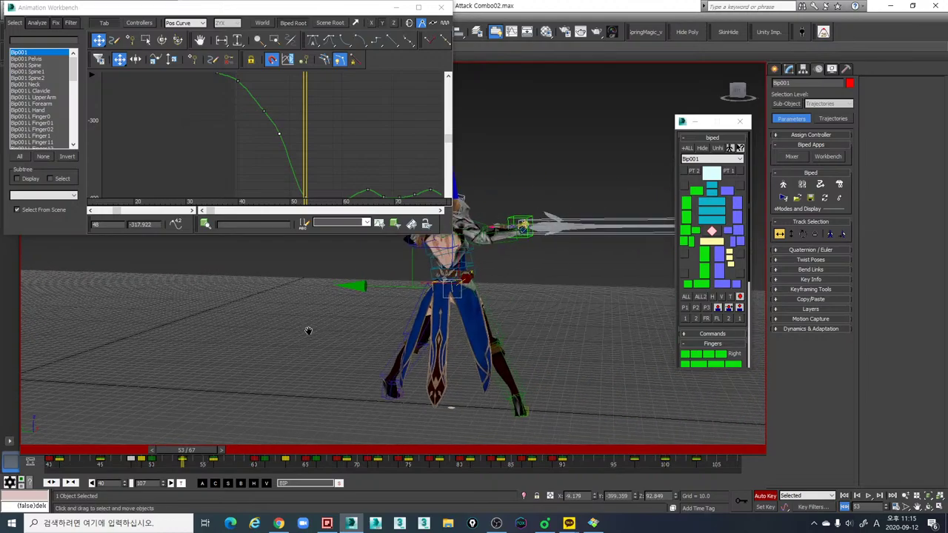
middle_click_drag(465, 395, 298, 391, "alt")
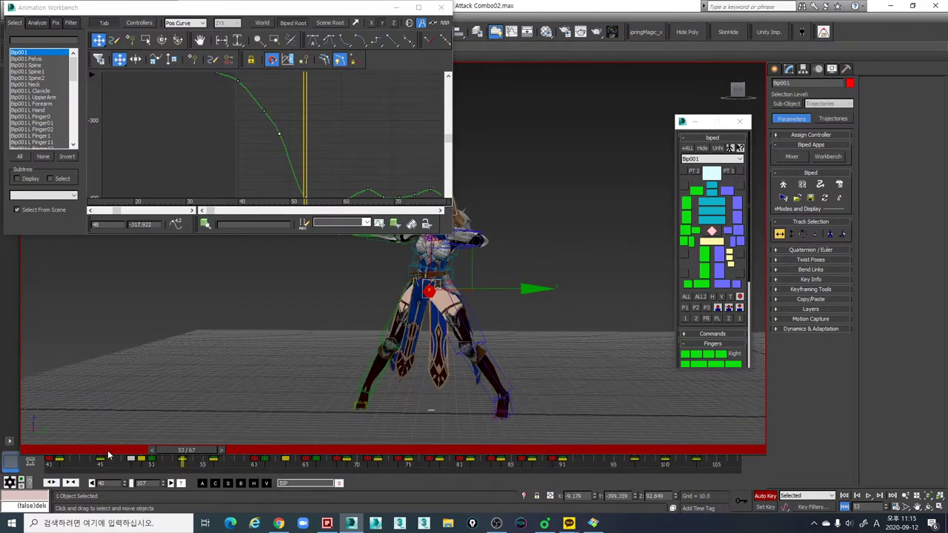
left_click_drag(126, 451, 137, 451)
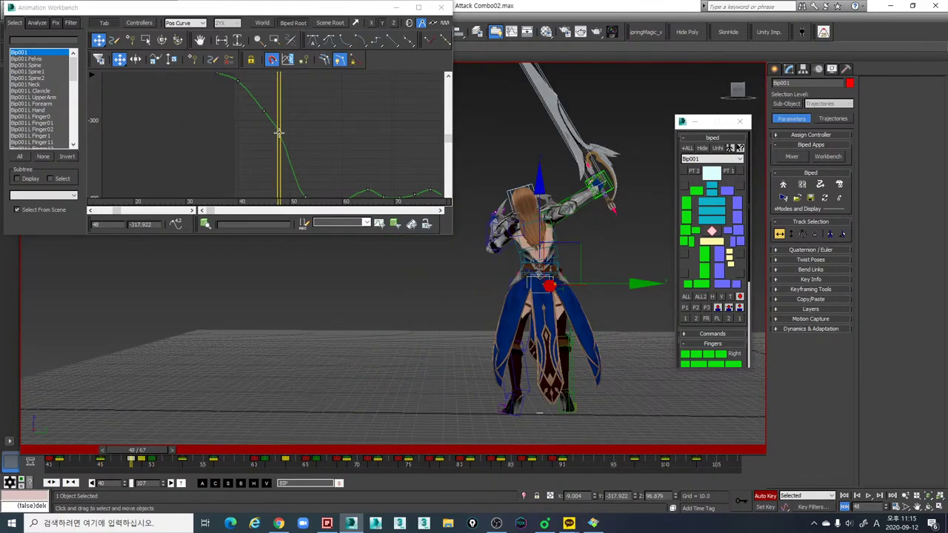
left_click_drag(279, 133, 278, 136)
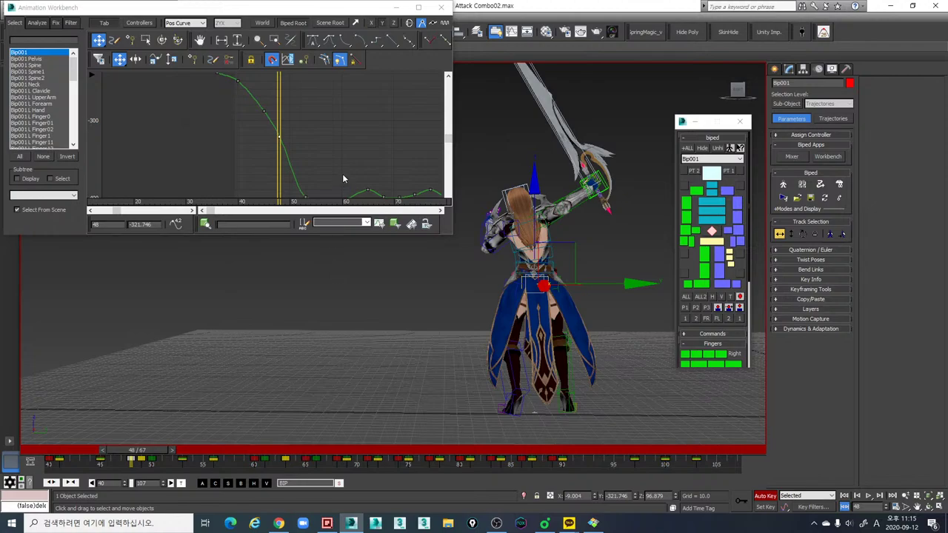
Step: Try raising the Y position key at frame 53 to about -387.887, and undo the move
middle_click_drag(343, 175, 343, 137)
left_click_drag(152, 453, 199, 463)
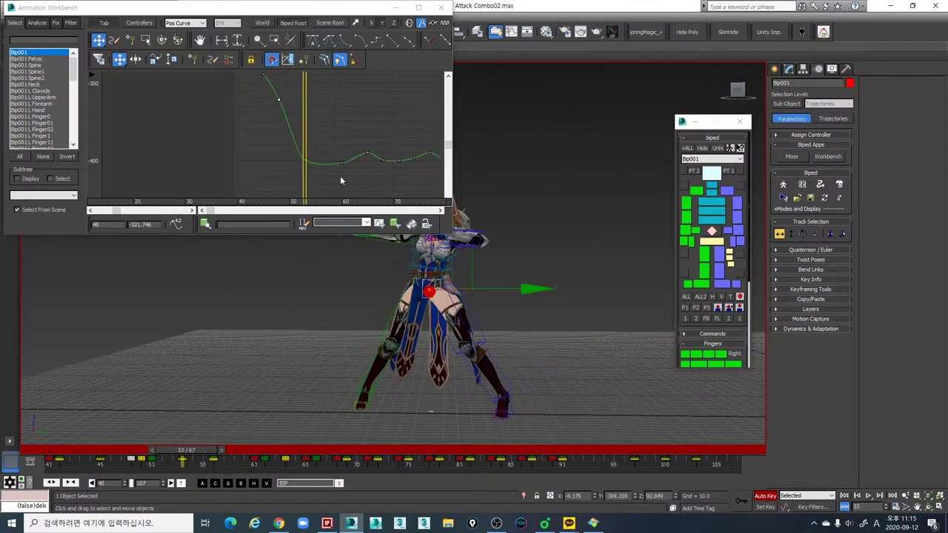
left_click(304, 161)
left_click_drag(304, 160, 308, 156)
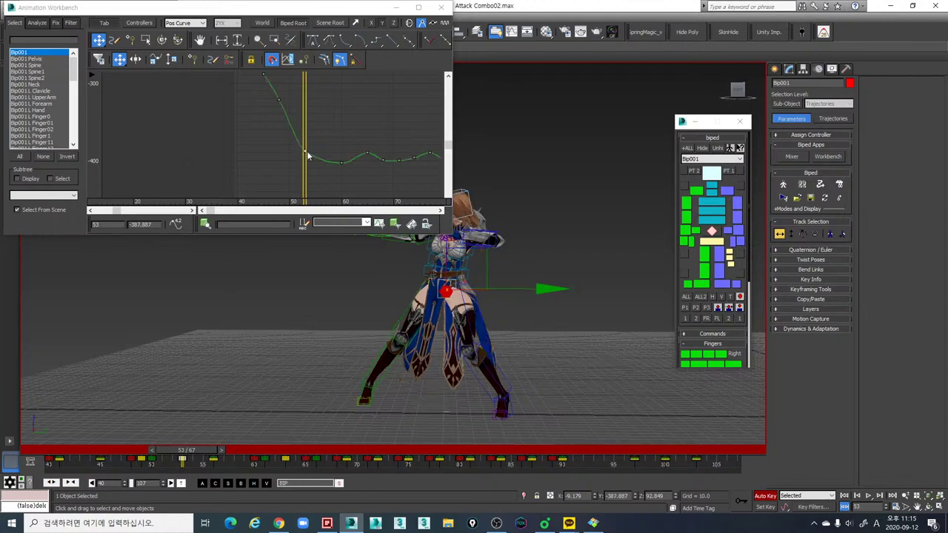
key("ctrl+z")
Step: Add a new key on the Y position curve at frame 56
left_click_drag(198, 449, 226, 465)
key("w")
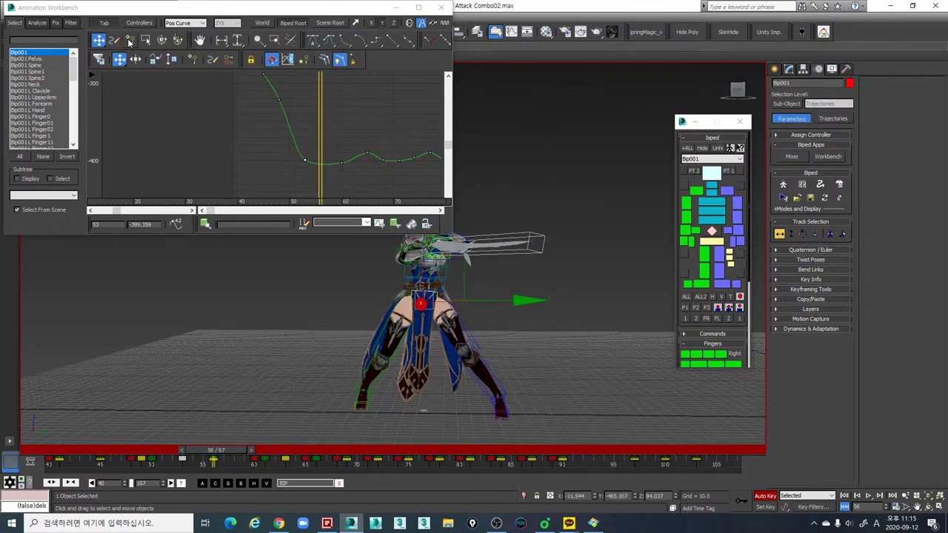
left_click(129, 40)
left_click(319, 165)
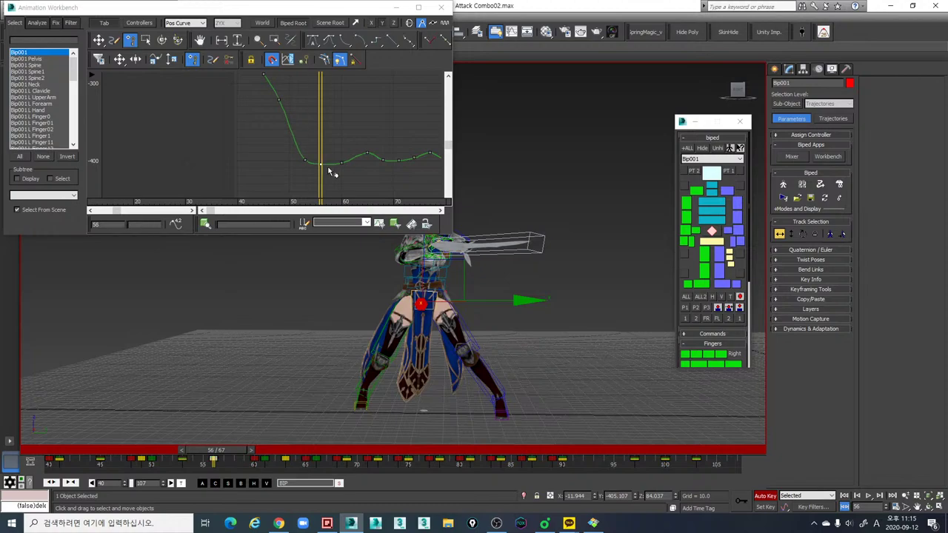
Step: Lower the Y position key at frame 56 to about -407.5 and raise the frame 60 key to about -393.976
scroll(329, 167, "up", 2)
middle_click_drag(399, 168, 255, 136)
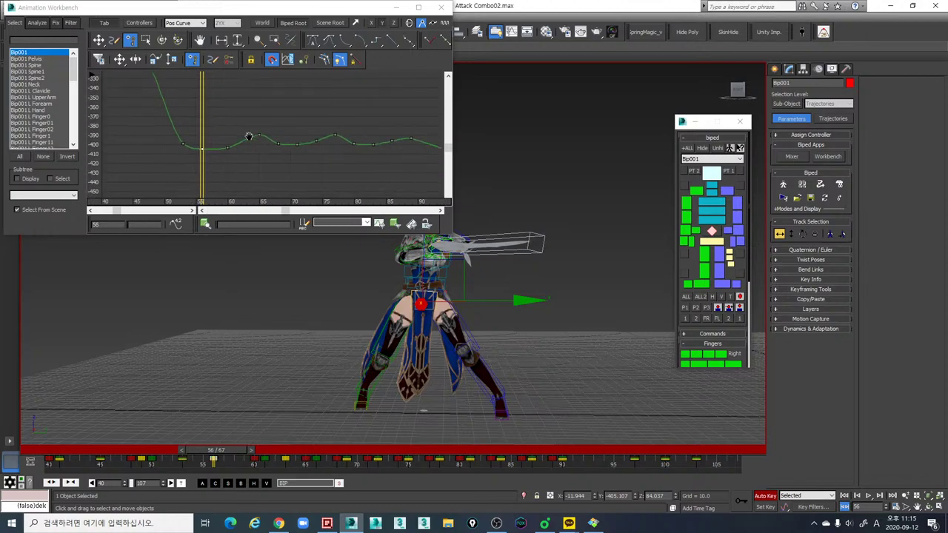
scroll(236, 146, "up", 1)
left_click(99, 41)
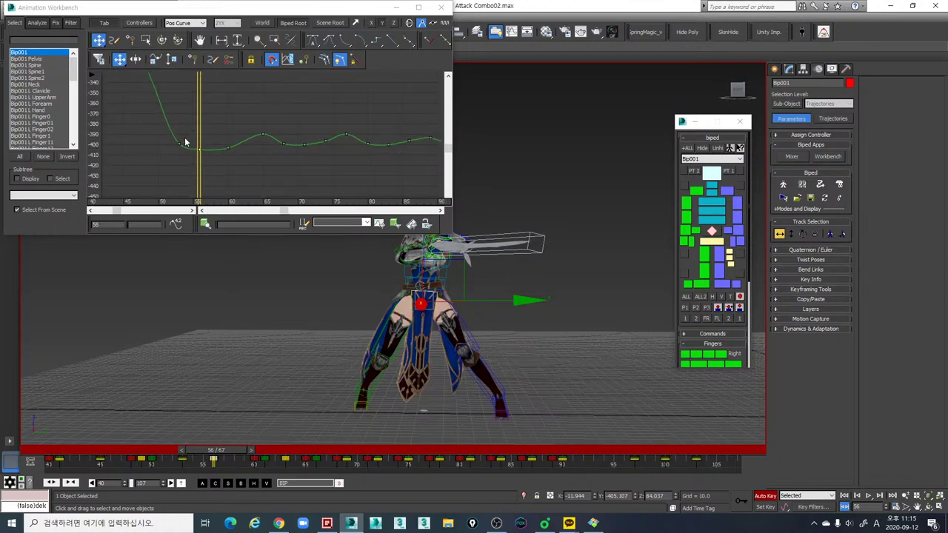
left_click_drag(199, 151, 229, 138)
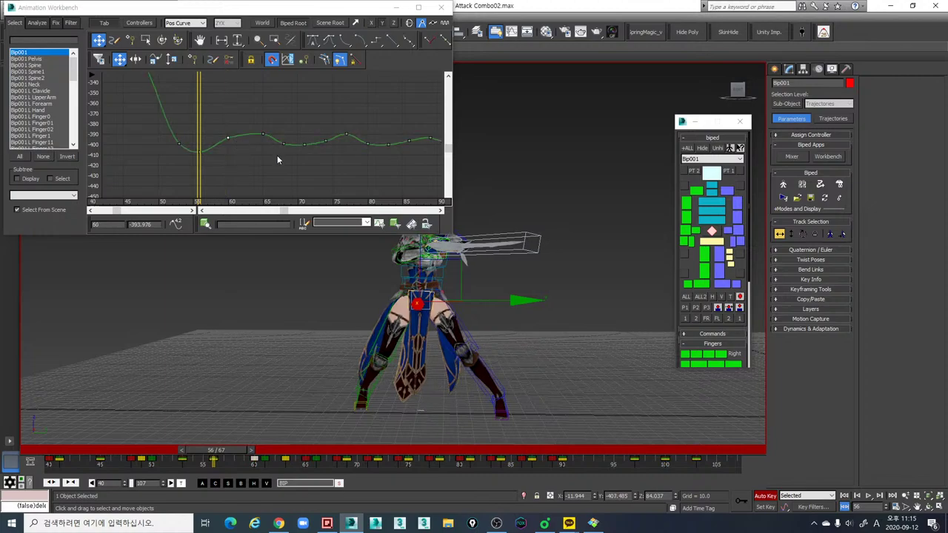
Step: Play the full attack combo and examine the body motion from several distances and angles
key("slash")
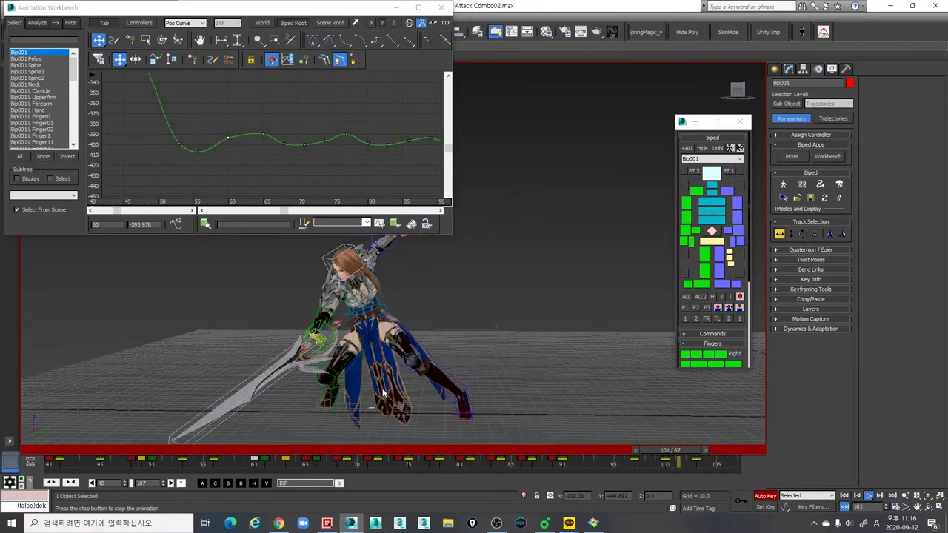
scroll(499, 366, "down", 5)
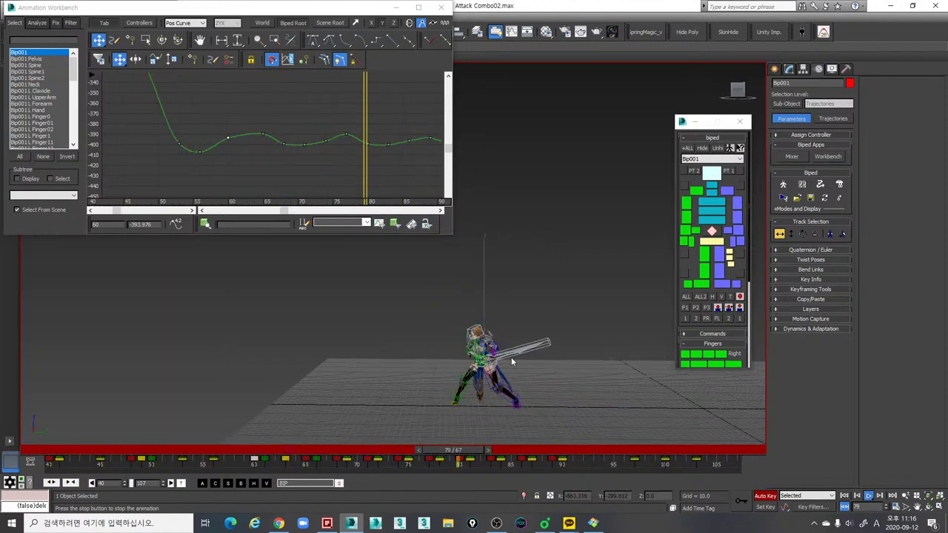
scroll(511, 359, "up", 8)
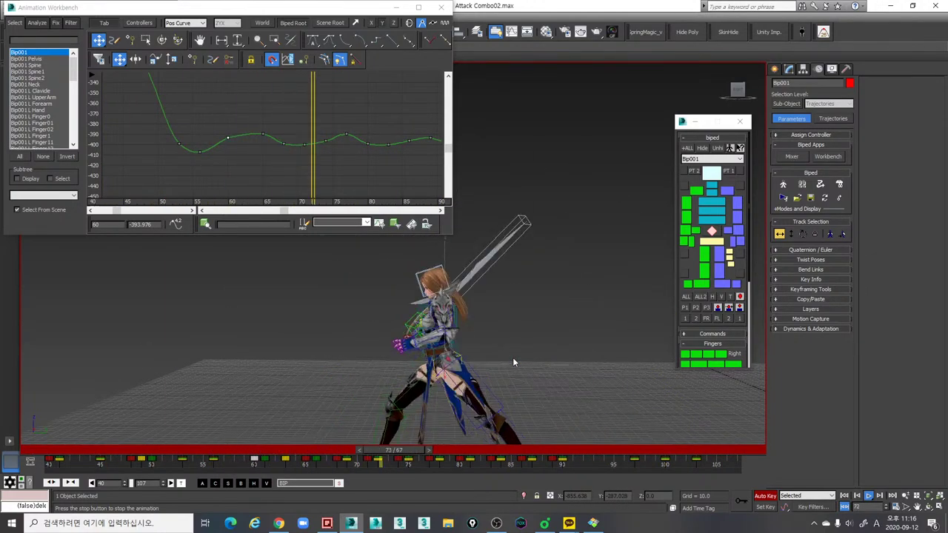
scroll(513, 356, "down", 5)
middle_click_drag(488, 327, 560, 361, "alt")
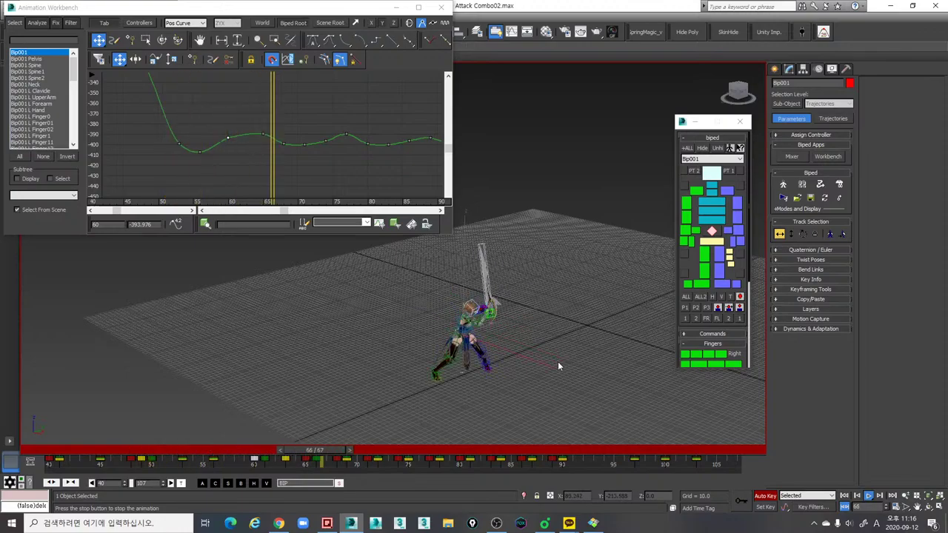
scroll(520, 367, "up", 5)
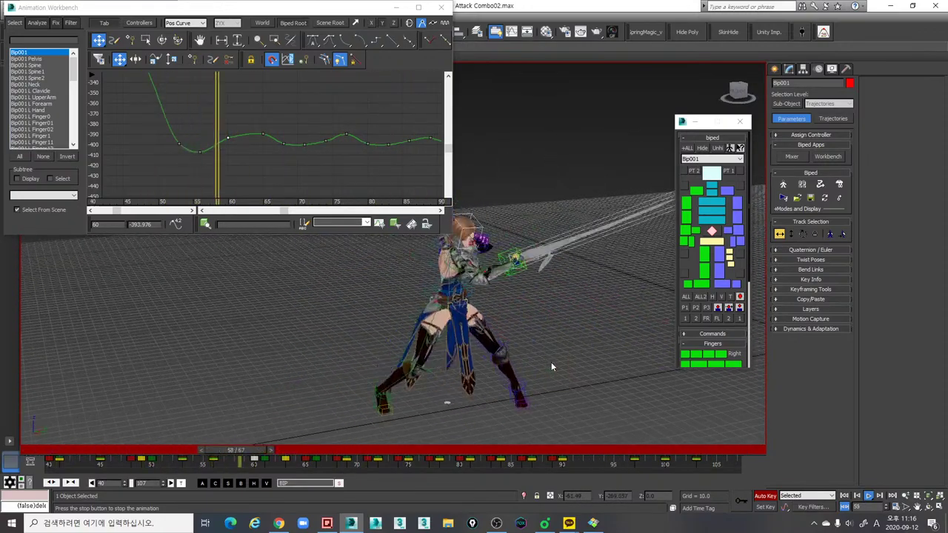
Step: Scrub and play the combo's final section between about frames 87 and 106, examining the transition around frame 90
key("slash")
left_click_drag(264, 454, 728, 459)
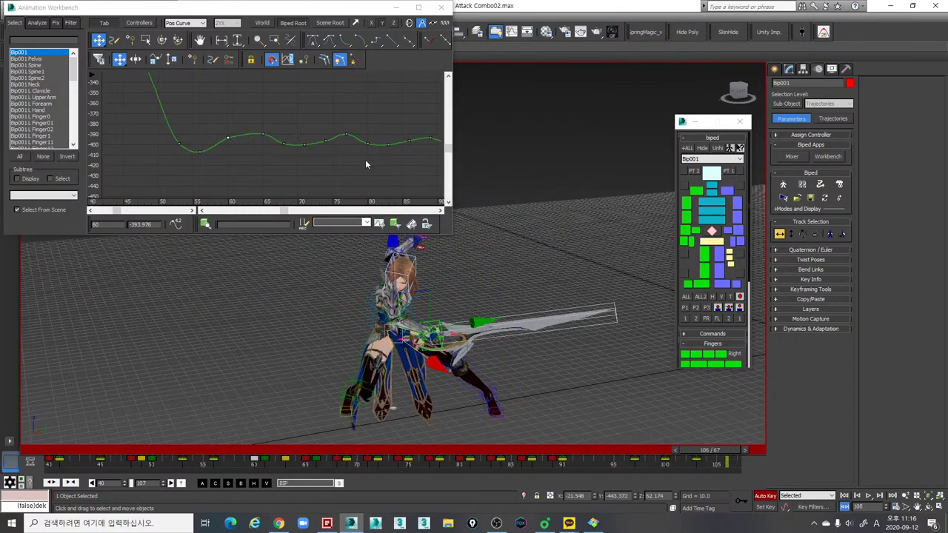
middle_click_drag(373, 163, 315, 156)
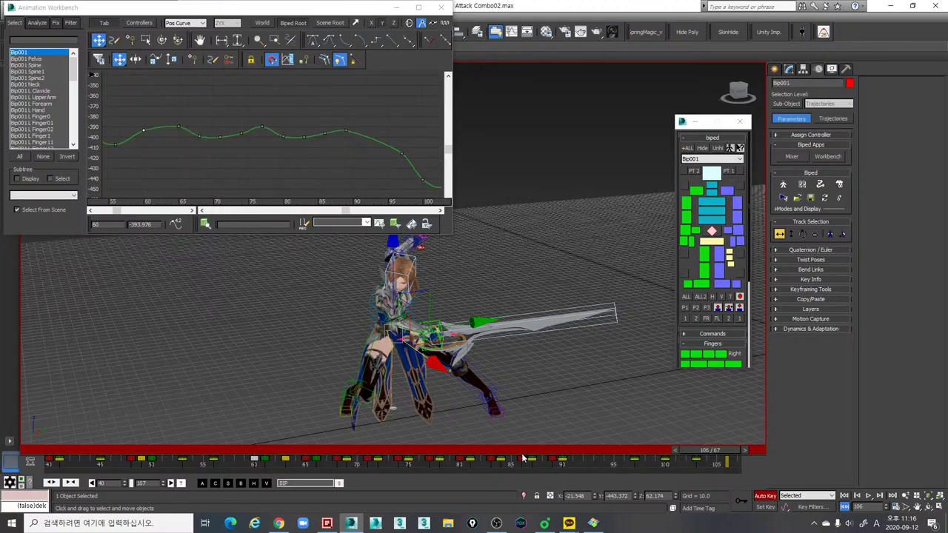
left_click(549, 451)
key("period")
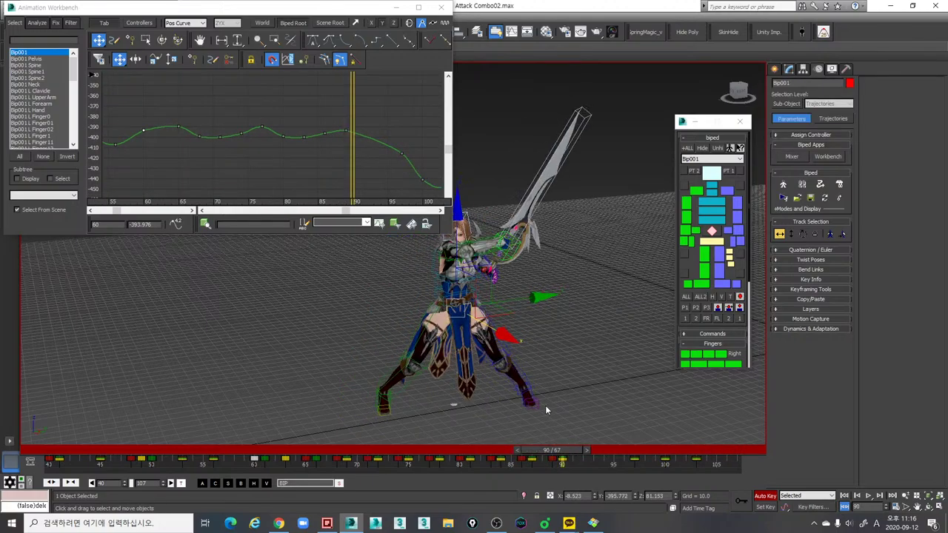
key("comma")
key("comma")
key("comma")
key("slash")
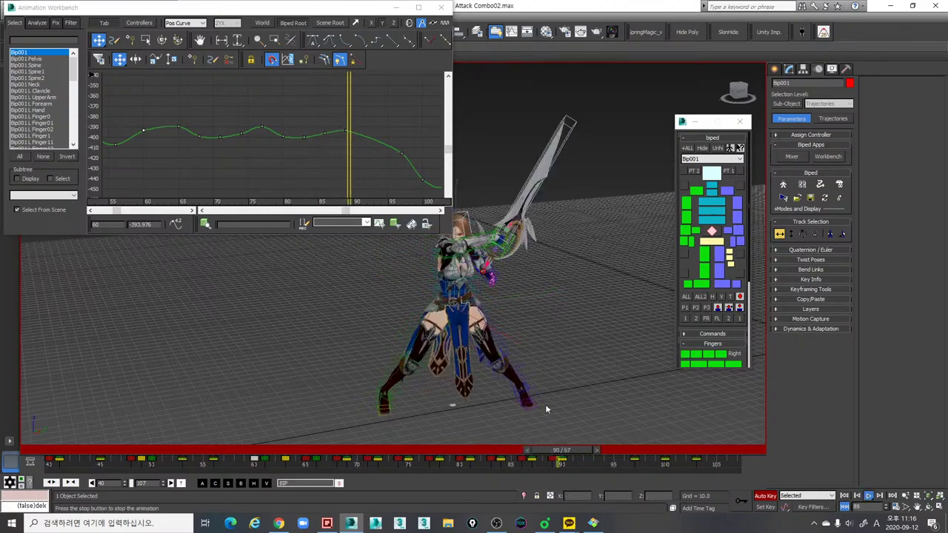
key("Escape")
Step: Lower the Y position key at frame 89 to about -395.182 and check the motion on the neighboring frames
left_click(346, 131)
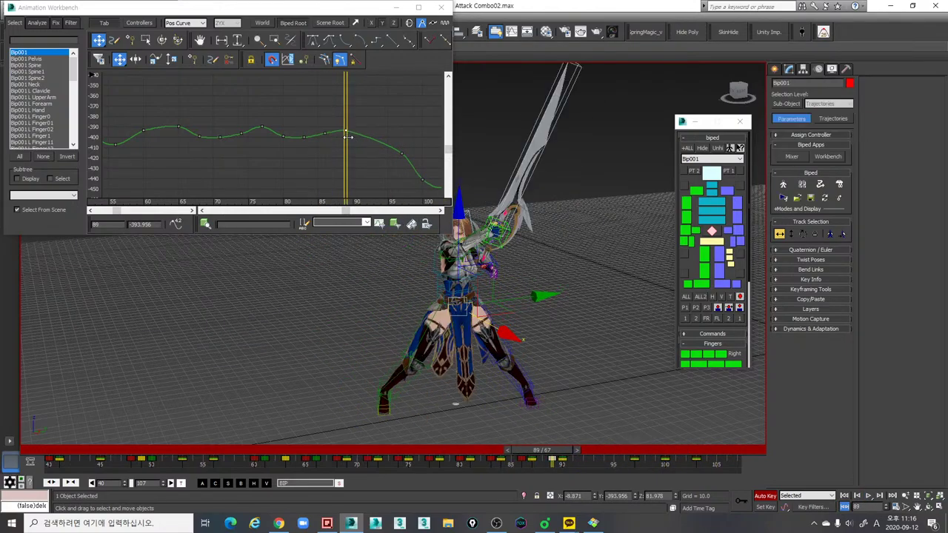
middle_click_drag(308, 114, 353, 143)
scroll(384, 157, "up", 2)
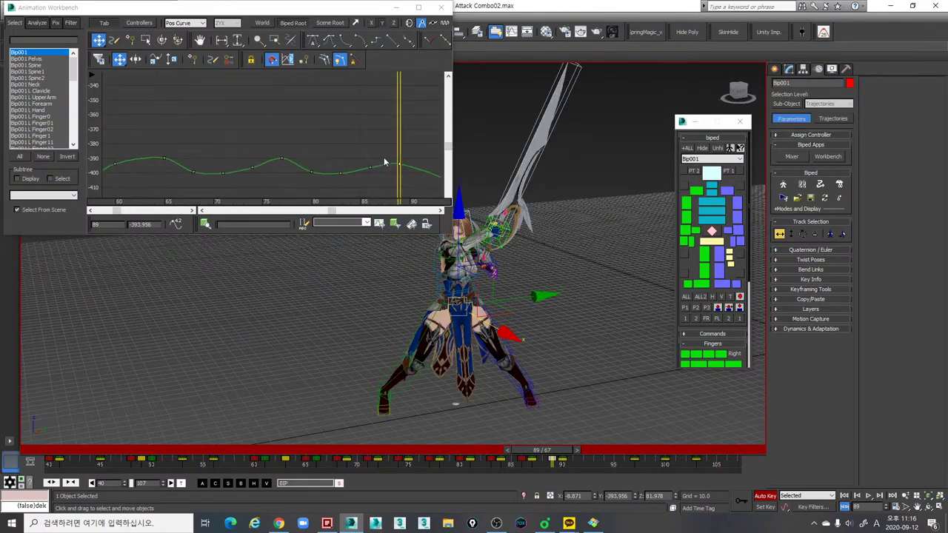
middle_click_drag(411, 165, 342, 145)
scroll(342, 144, "up", 1)
left_click_drag(326, 139, 325, 142)
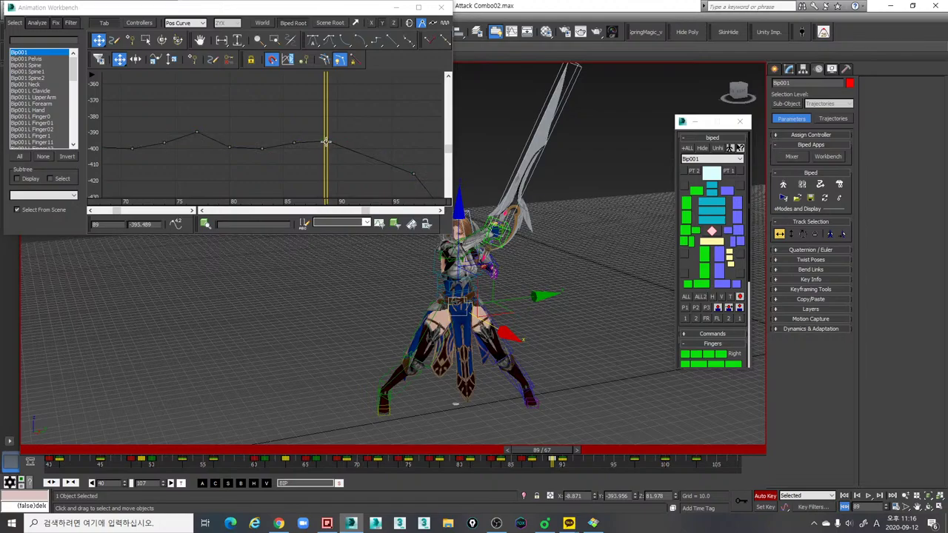
left_click(326, 140)
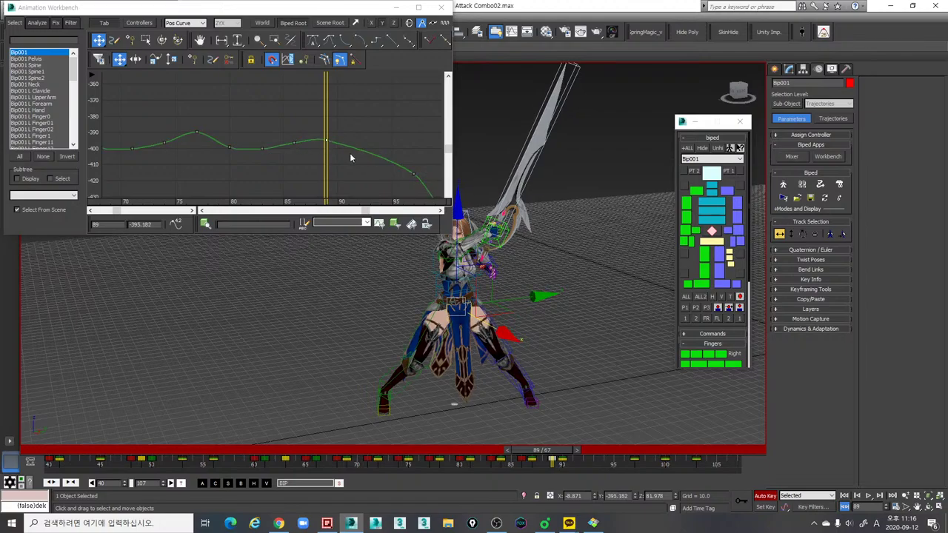
key("period")
key("period")
key("period")
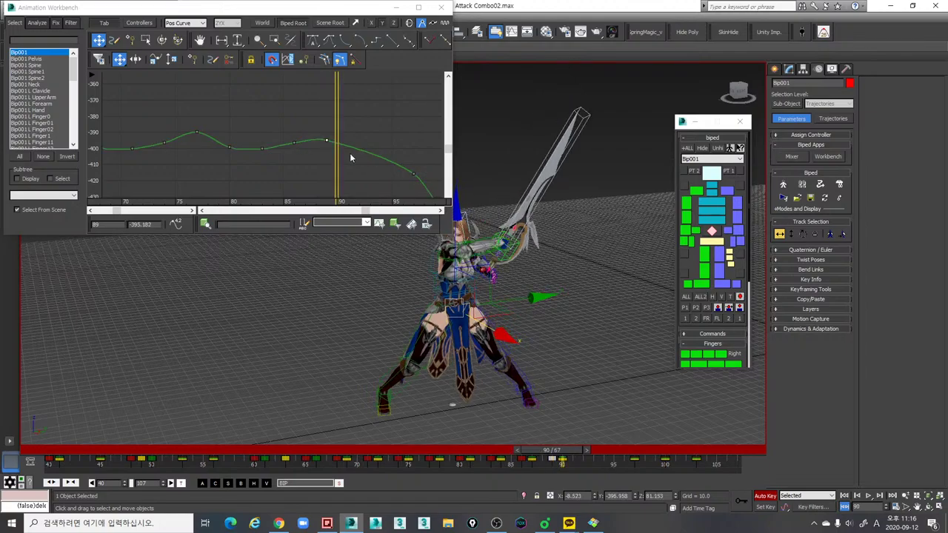
key("comma")
key("comma")
key("comma")
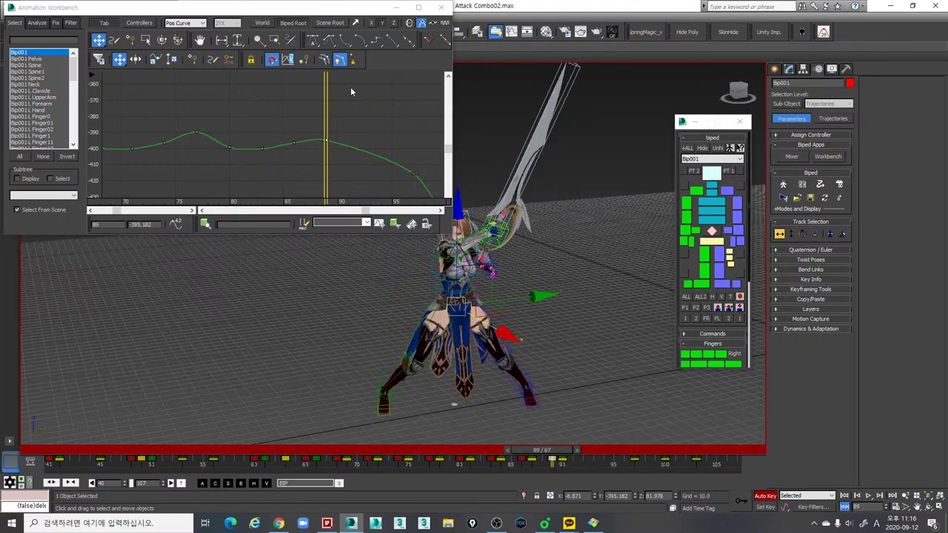
Step: Show the body's Z position curve in the graph instead of the Y curve
left_click(394, 24)
left_click(383, 25)
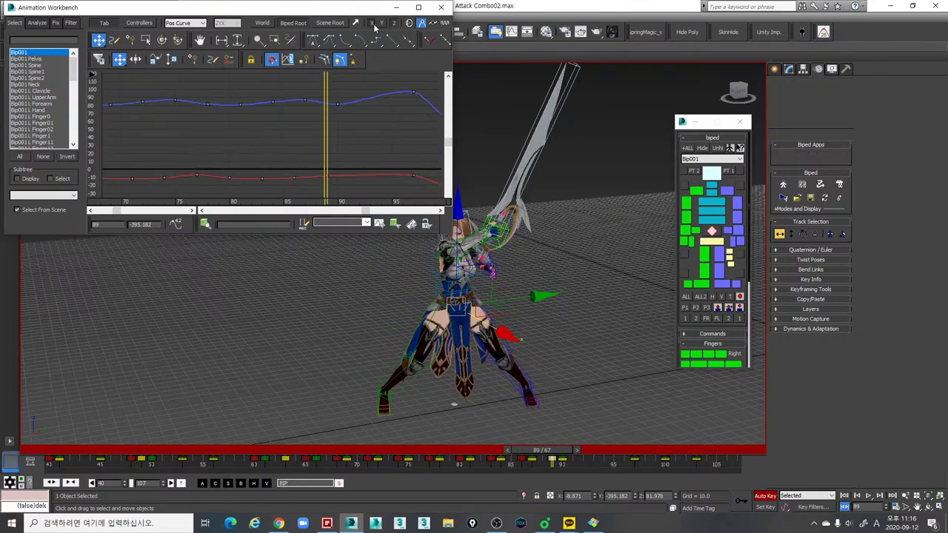
left_click(183, 23)
left_click(180, 32)
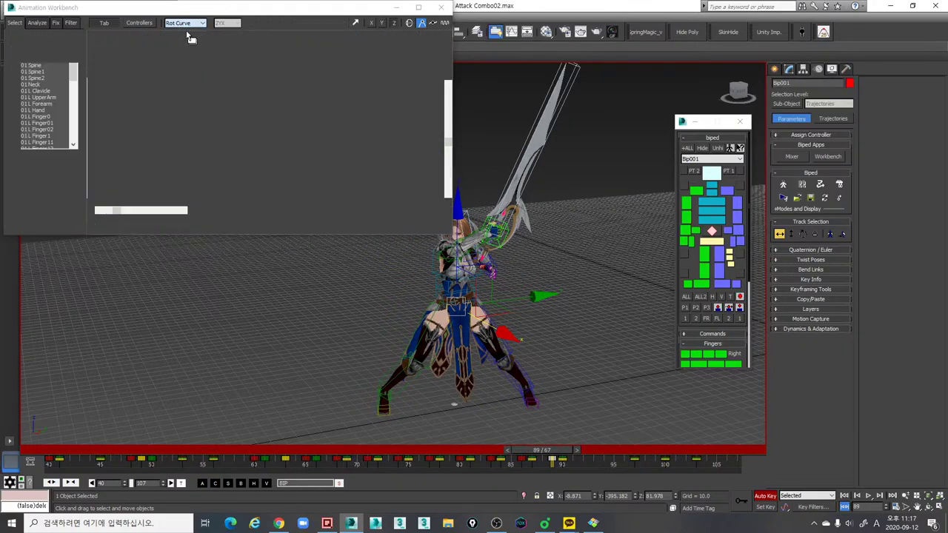
left_click(194, 23)
left_click(199, 58)
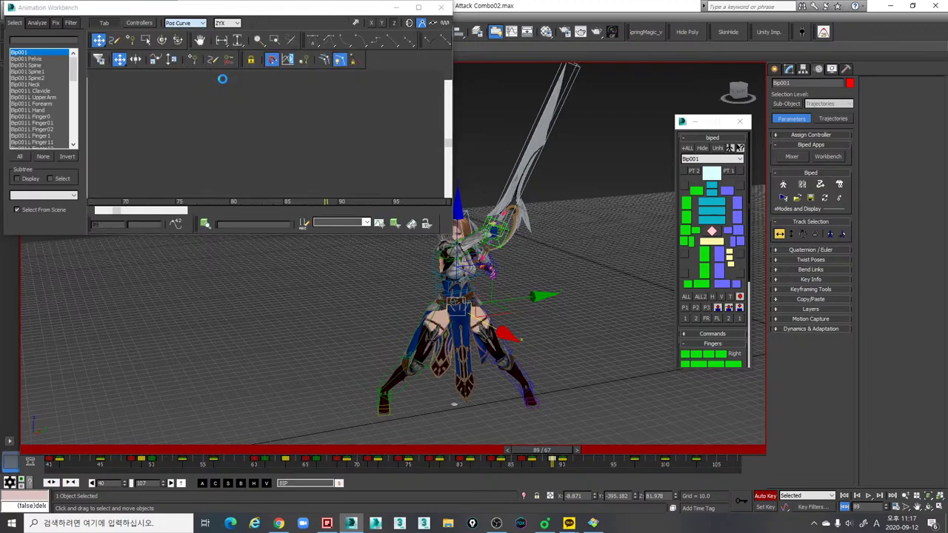
scroll(269, 109, "down", 3)
scroll(249, 149, "down", 1)
middle_click_drag(249, 149, 284, 163)
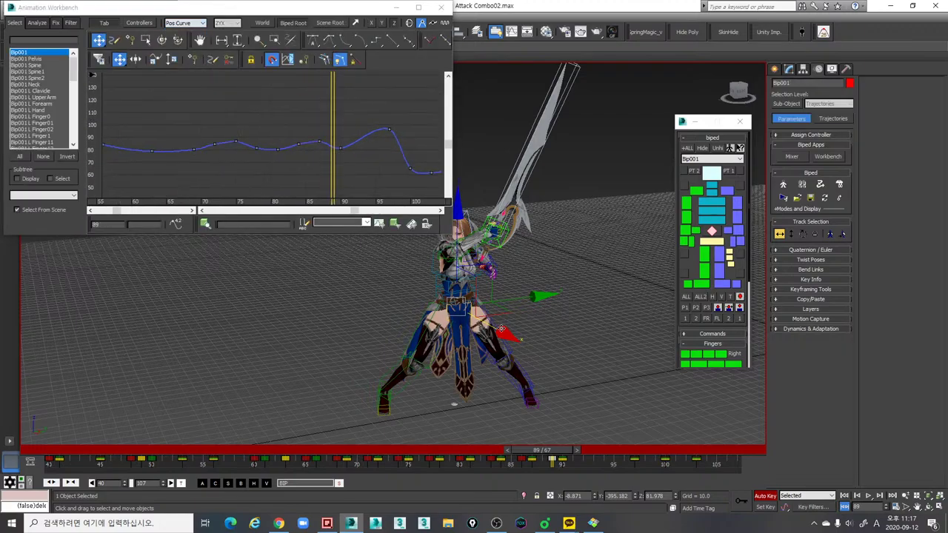
Step: Shift the Z position keys at frames 69 through 90 one frame earlier and clear the key selection
middle_click_drag(501, 327, 453, 301, "alt")
middle_click_drag(339, 386, 424, 412)
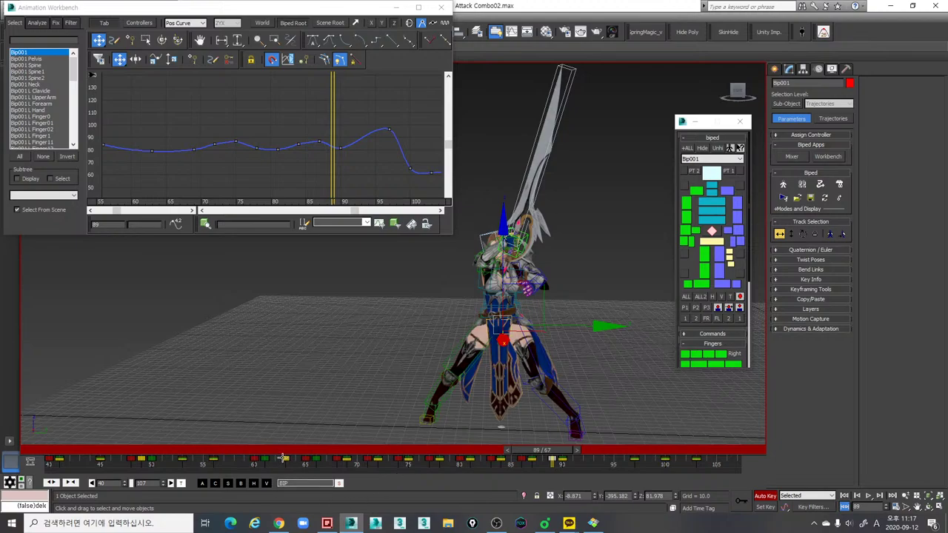
left_click_drag(267, 453, 353, 460)
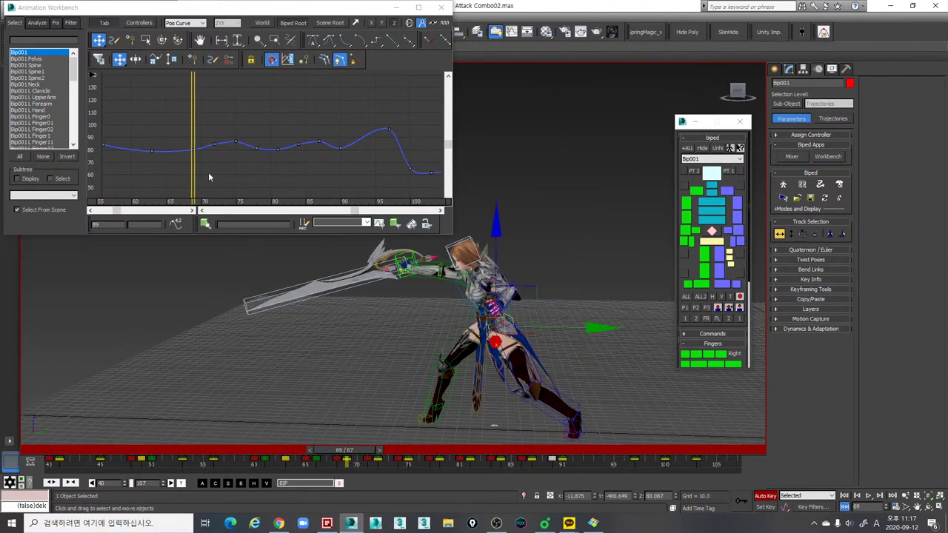
scroll(208, 177, "down", 1)
middle_click_drag(202, 158, 245, 156)
left_click_drag(234, 131, 371, 147)
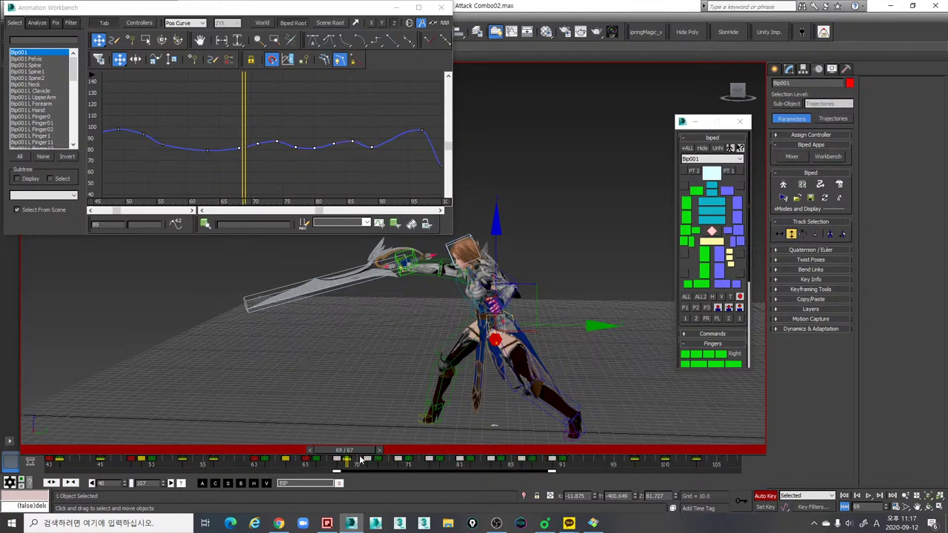
mouse_move(360, 452)
left_mouse_down()
mouse_move(344, 450)
mouse_move(353, 451)
left_mouse_up()
left_click(354, 468)
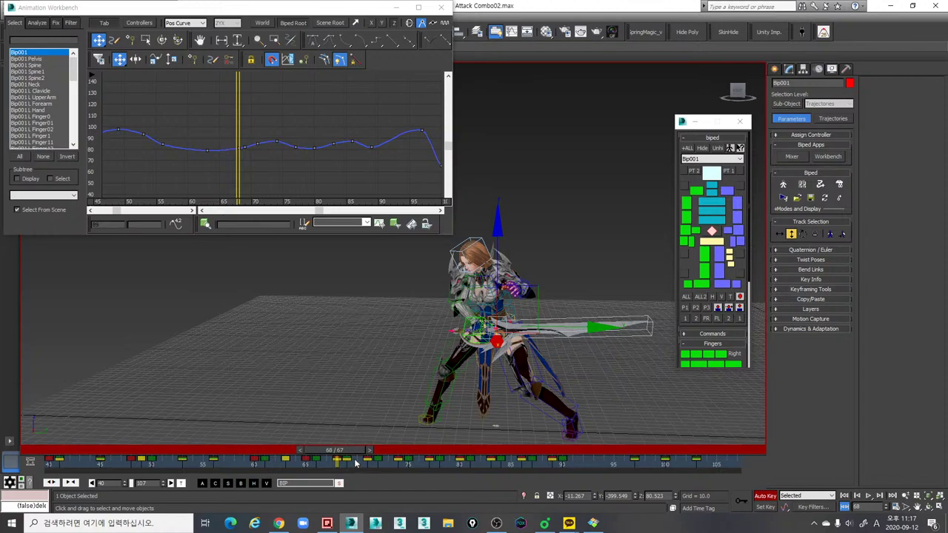
left_click(244, 146)
left_click(287, 183)
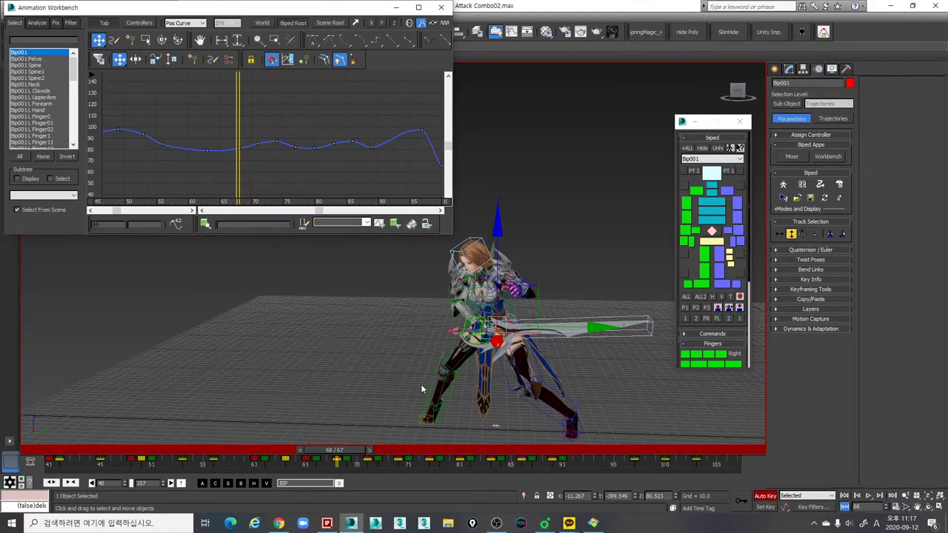
Step: Examine the body's height and pose between frames 63 and 74 from close up and farther away
scroll(424, 385, "up", 4)
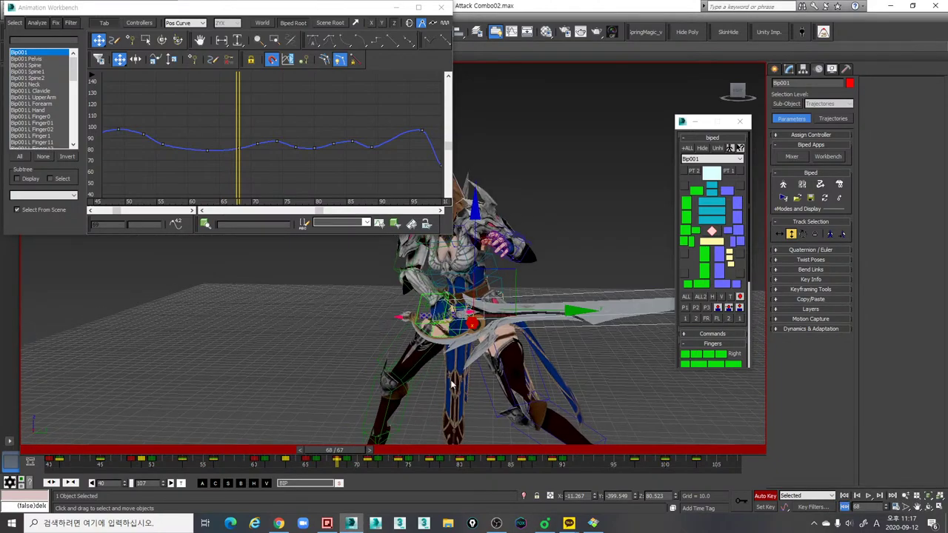
left_click_drag(339, 451, 407, 456)
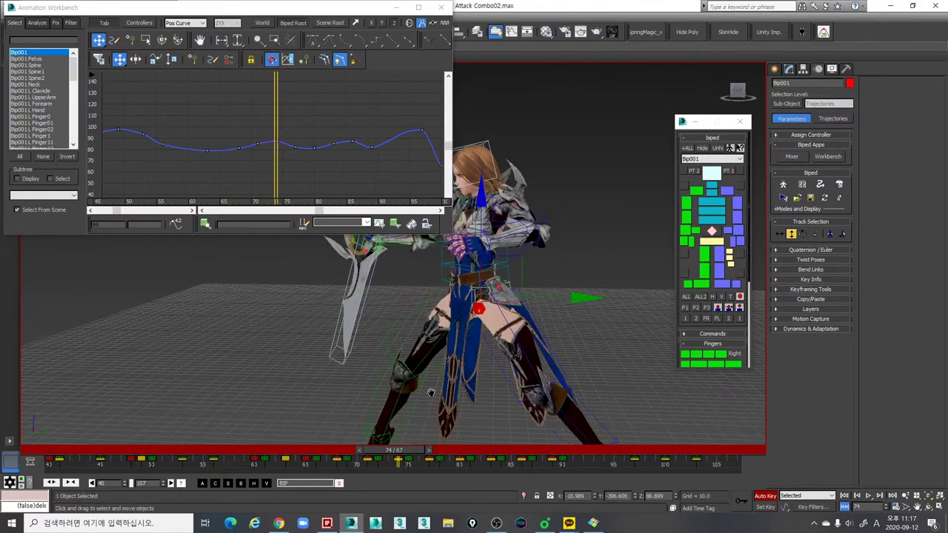
mouse_move(432, 392)
middle_mouse_down("alt")
mouse_move(453, 371)
mouse_move(510, 380)
mouse_move(436, 406)
middle_mouse_up("alt")
scroll(510, 380, "down", 3)
mouse_move(363, 458)
left_mouse_down()
mouse_move(300, 445)
mouse_move(387, 449)
mouse_move(314, 437)
mouse_move(302, 442)
mouse_move(522, 471)
mouse_move(333, 453)
mouse_move(373, 452)
left_mouse_up()
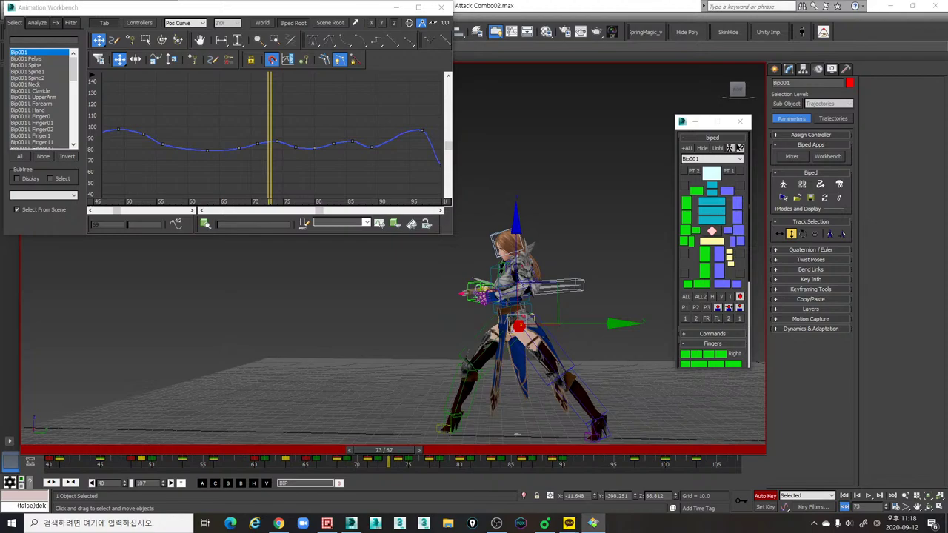
key("alt+Tab")
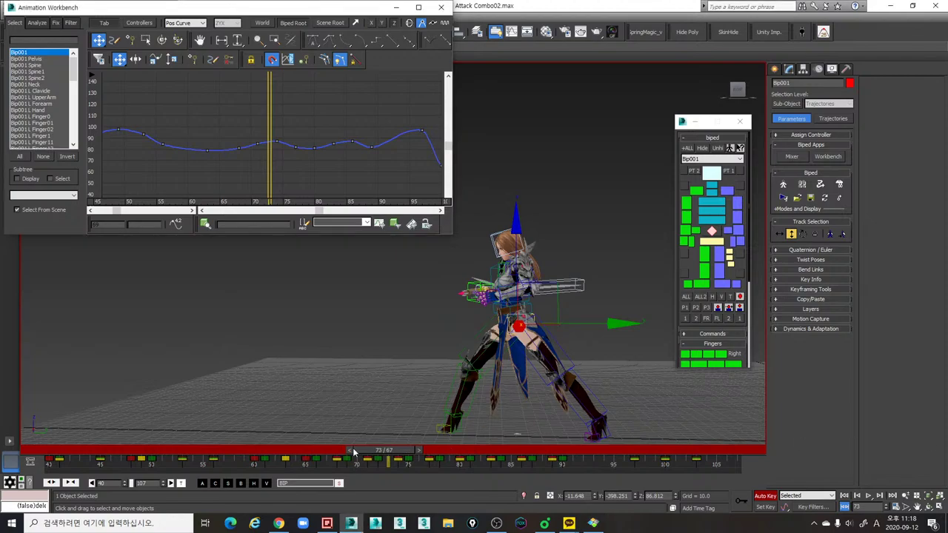
mouse_move(317, 453)
left_mouse_down()
mouse_move(292, 454)
mouse_move(364, 457)
mouse_move(345, 457)
left_mouse_up()
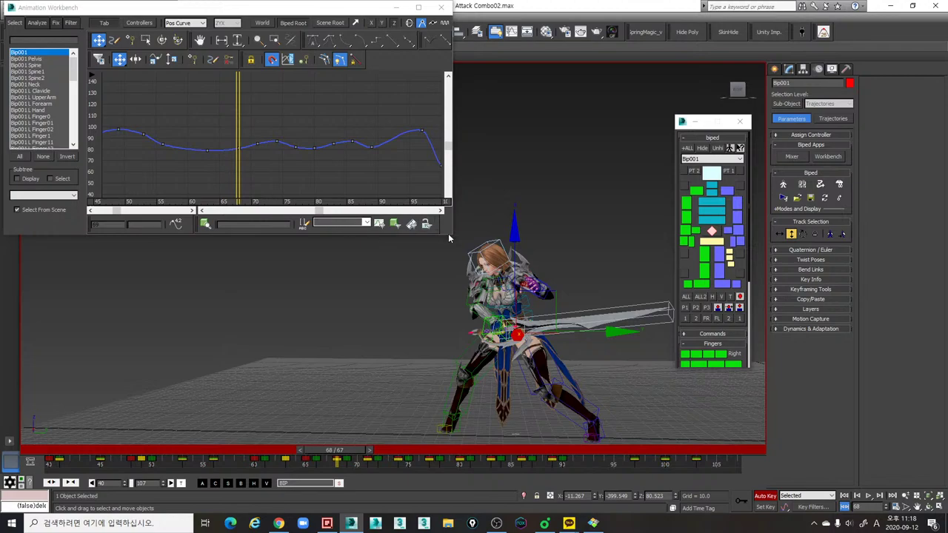
key("comma")
key("comma")
key("comma")
key("comma")
key("comma")
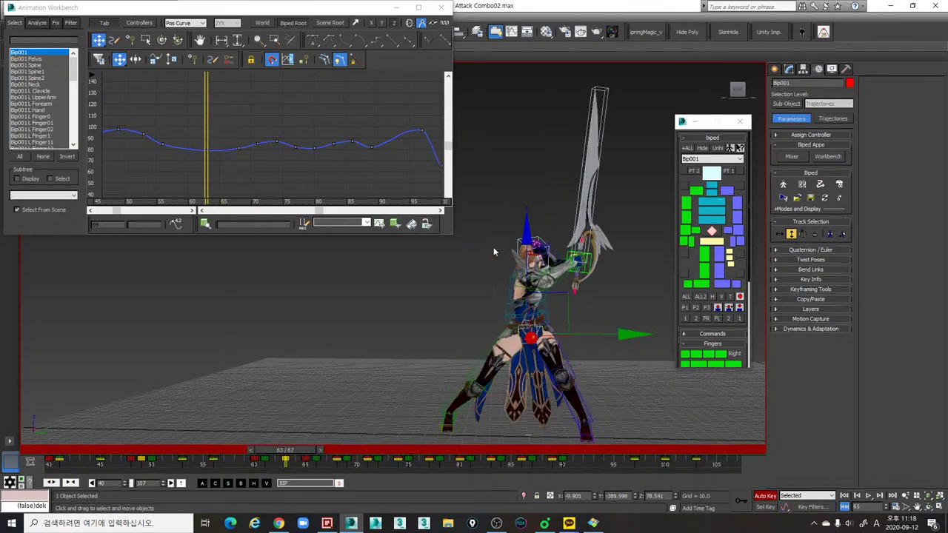
Step: Lower the body about 2.2 units along Z at frame 68 and check the surrounding frames
key("period")
key("period")
key("period")
key("period")
key("period")
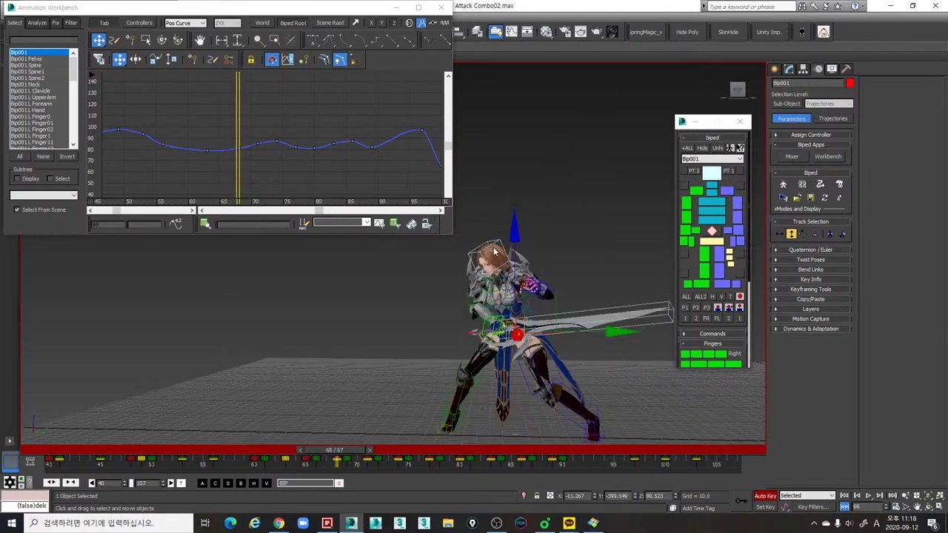
left_click_drag(515, 231, 513, 237)
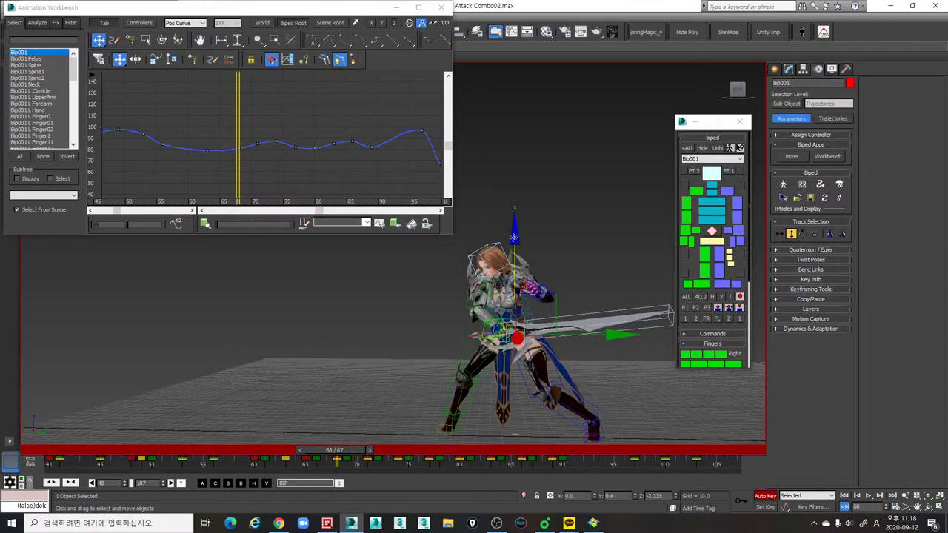
key("comma")
key("comma")
key("comma")
key("period")
key("period")
key("period")
key("period")
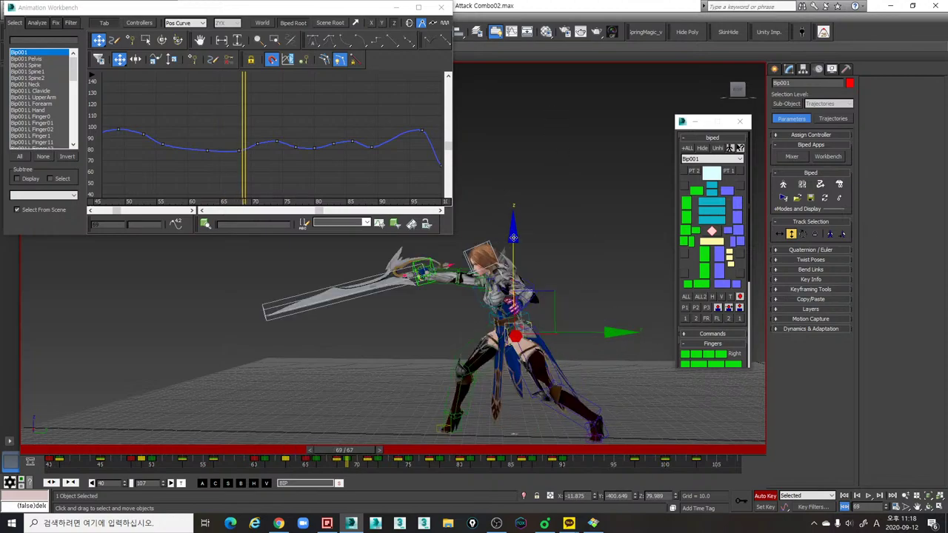
Step: Lower the body at frame 71 to a Z position of about 80.56
key("period")
key("period")
left_click_drag(513, 241, 513, 251)
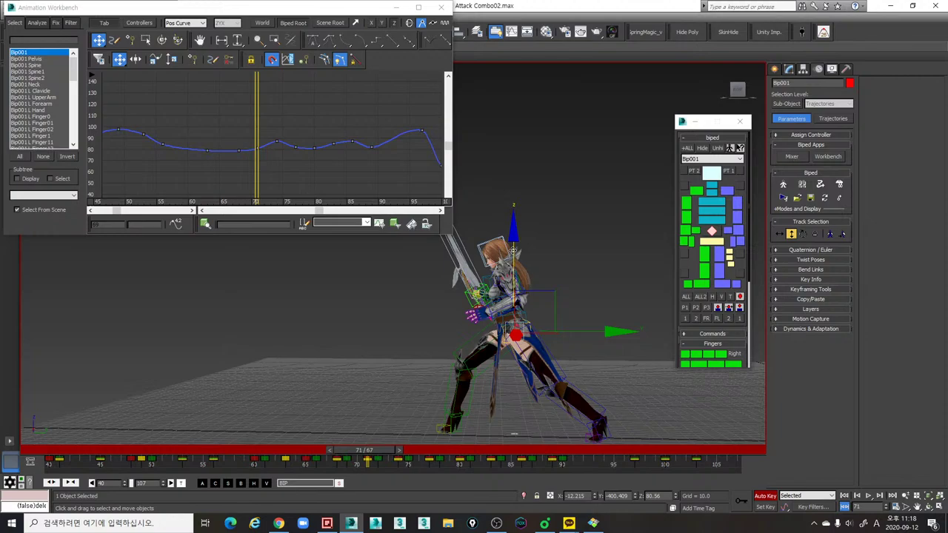
Step: Step through frames 71 to 77 and examine how the body rises during the attack
key("period")
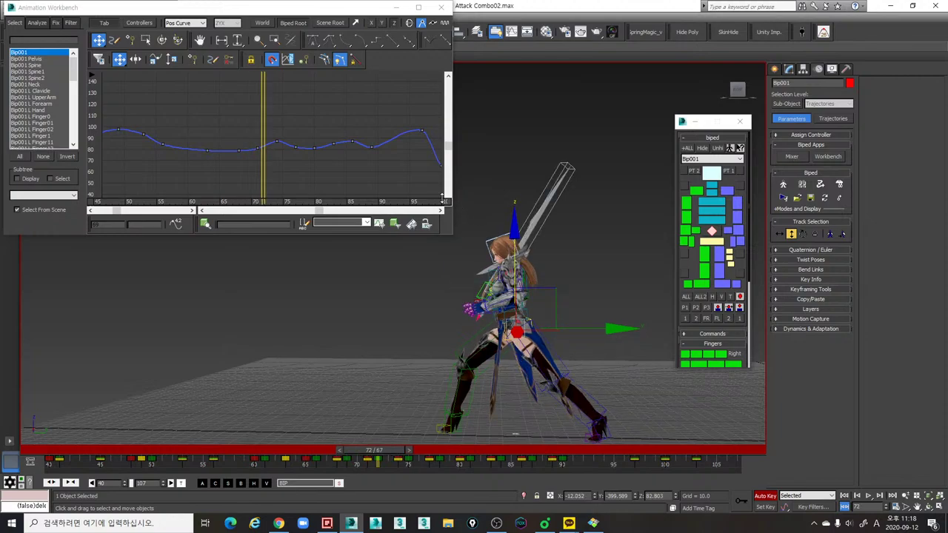
key("period")
key("period")
key("period")
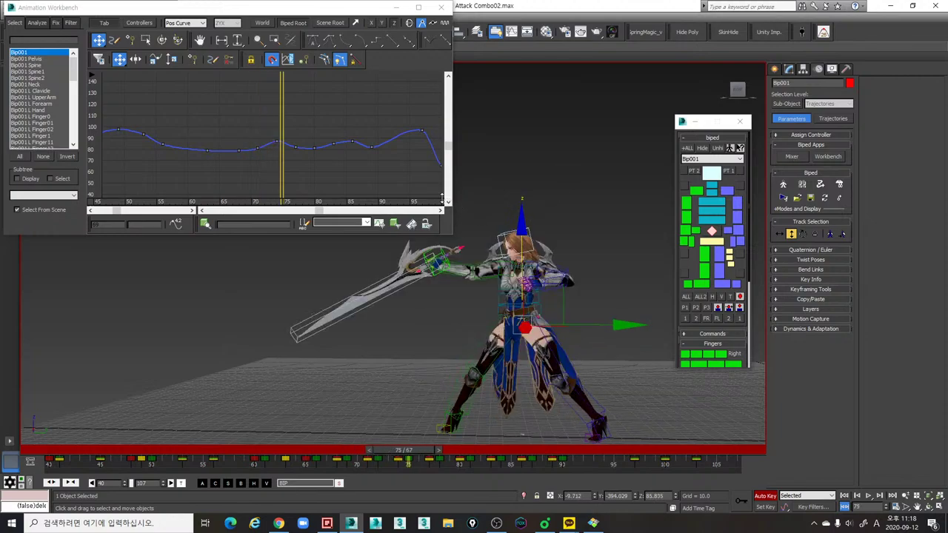
key("period")
key("period")
key("comma")
key("comma")
key("comma")
key("comma")
key("comma")
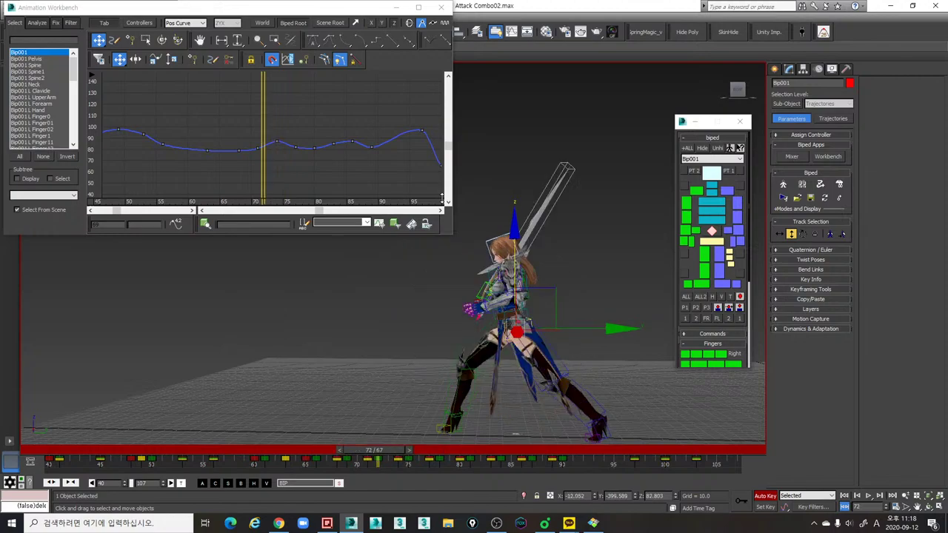
key("comma")
Step: Lower the Z position key at frame 74 to about 81.2, flattening the peak in the curve
key("period")
key("period")
key("period")
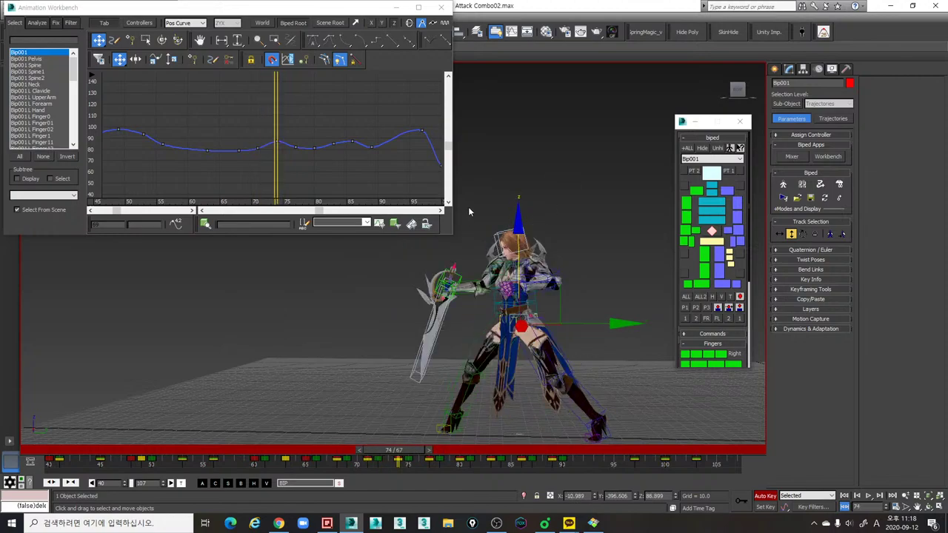
left_click(276, 142)
left_click_drag(277, 142, 278, 149)
Step: Step back and forth between frames 68 and 74 to check the body's vertical motion
key("comma")
key("comma")
key("comma")
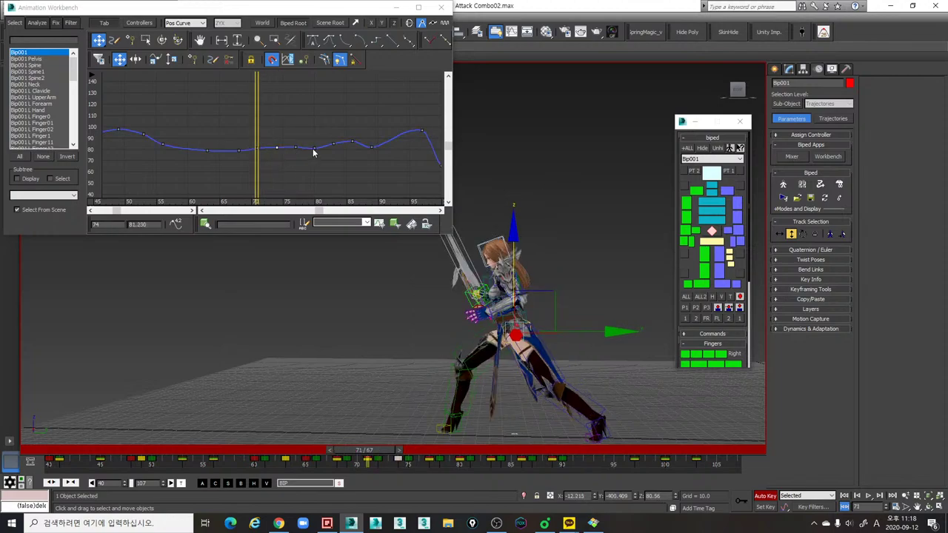
key("period")
key("comma")
key("comma")
key("comma")
key("comma")
key("period")
key("period")
key("period")
key("period")
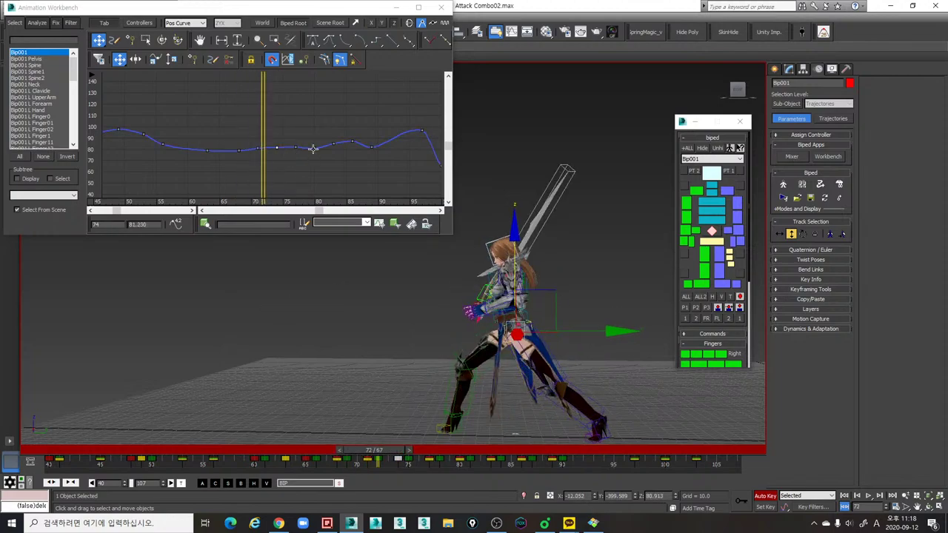
Step: Raise the body's Z position key at frame 71 to about 82.3 after checking the motion between frames 69 and 74
key("period")
key("period")
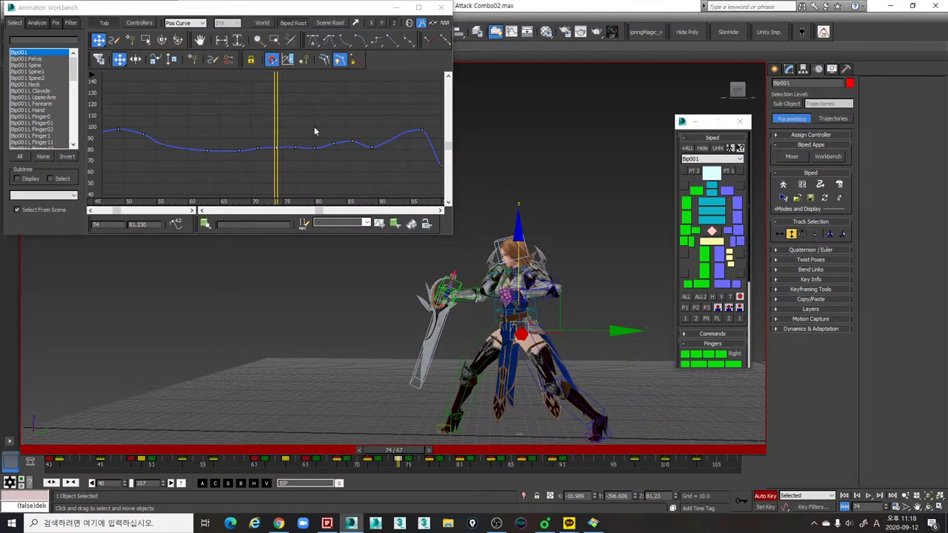
key("comma")
key("comma")
key("comma")
key("comma")
key("comma")
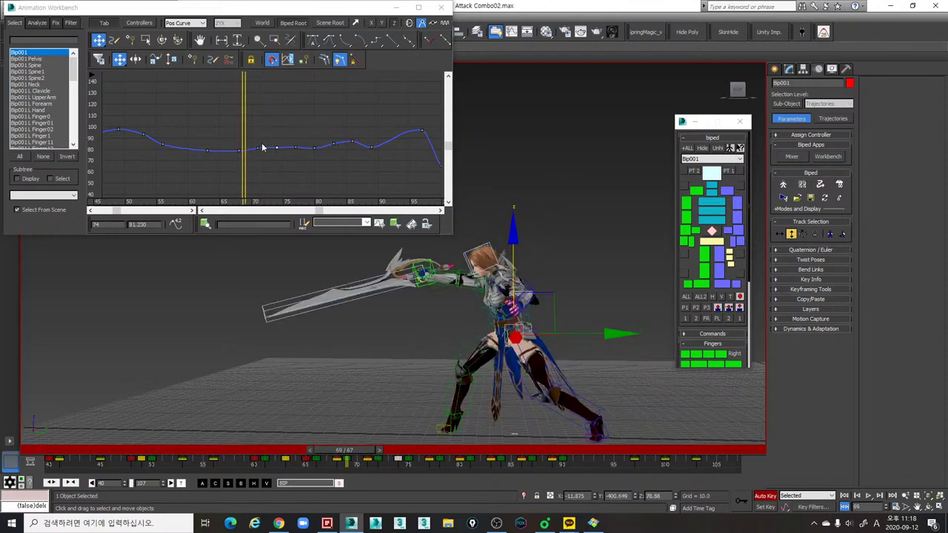
key("period")
key("period")
left_click(255, 148)
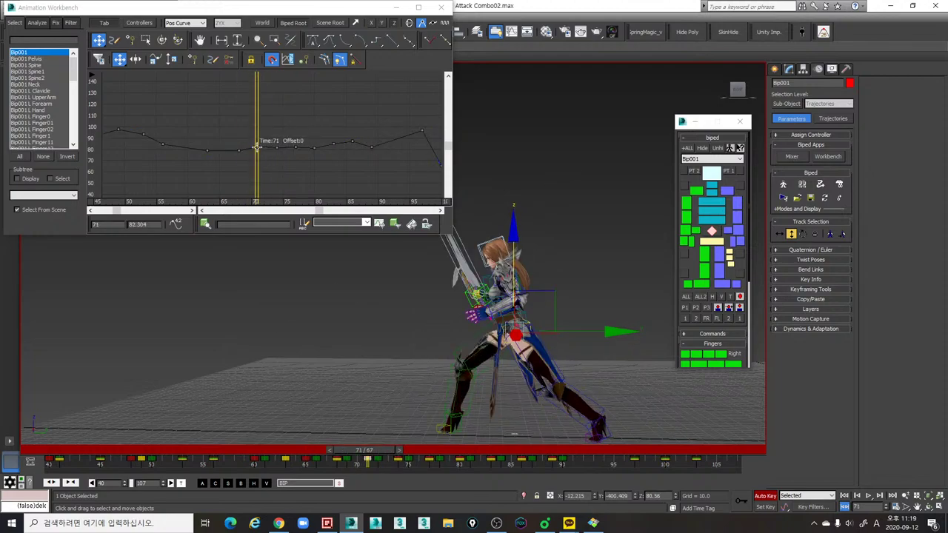
Step: Raise the Z position key at frame 74 to about 84.7 and the one at frame 77 to about 83.8
key("period")
key("period")
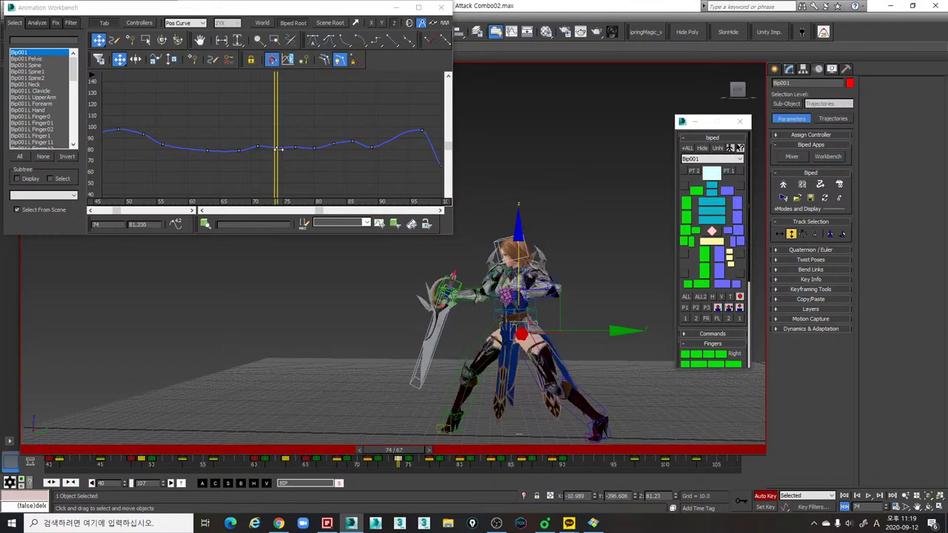
left_click_drag(276, 147, 276, 145)
key("period")
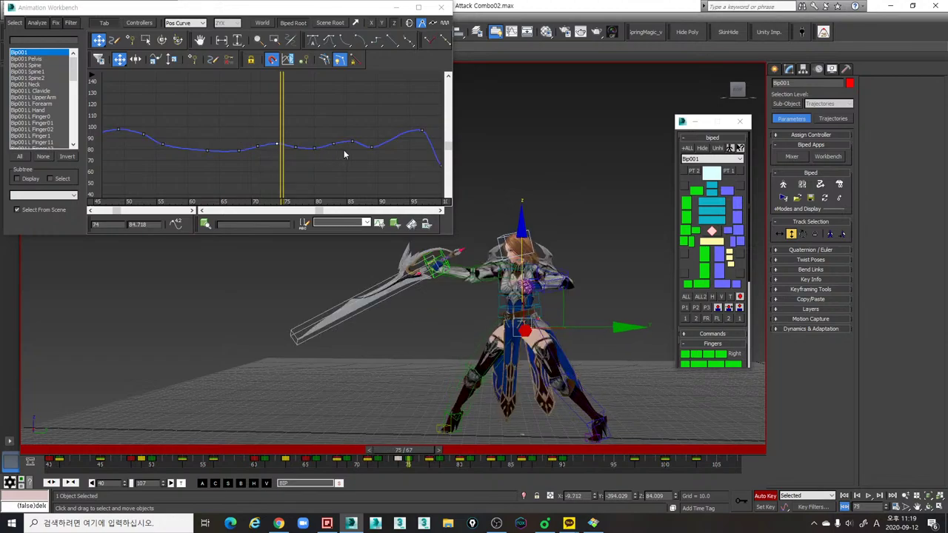
key("period")
key("period")
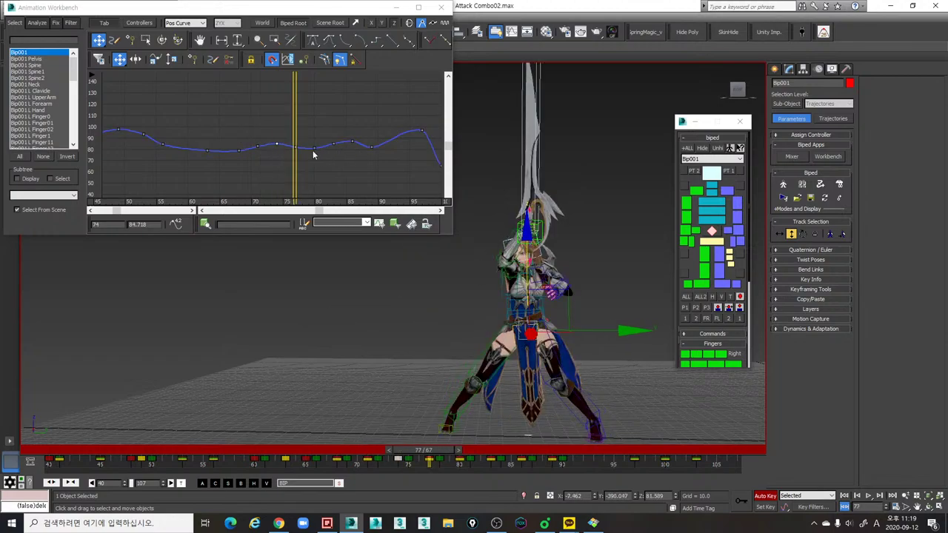
left_click_drag(294, 148, 294, 145)
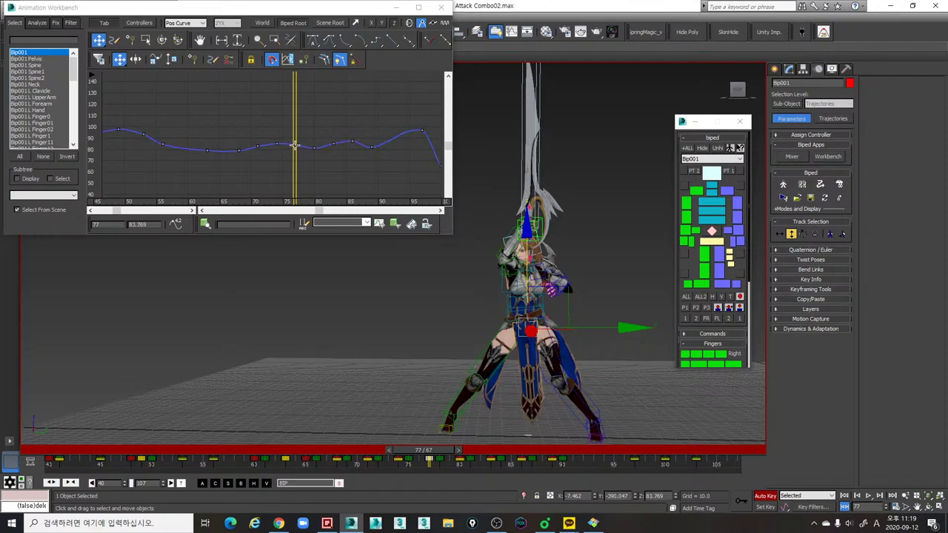
Step: Step back from frame 77 to frame 68 and examine the smoothness of the body's vertical curve
middle_click_drag(264, 157, 308, 153)
scroll(307, 153, "up", 3)
scroll(326, 138, "up", 3)
key("comma")
key("comma")
key("comma")
key("comma")
key("comma")
key("comma")
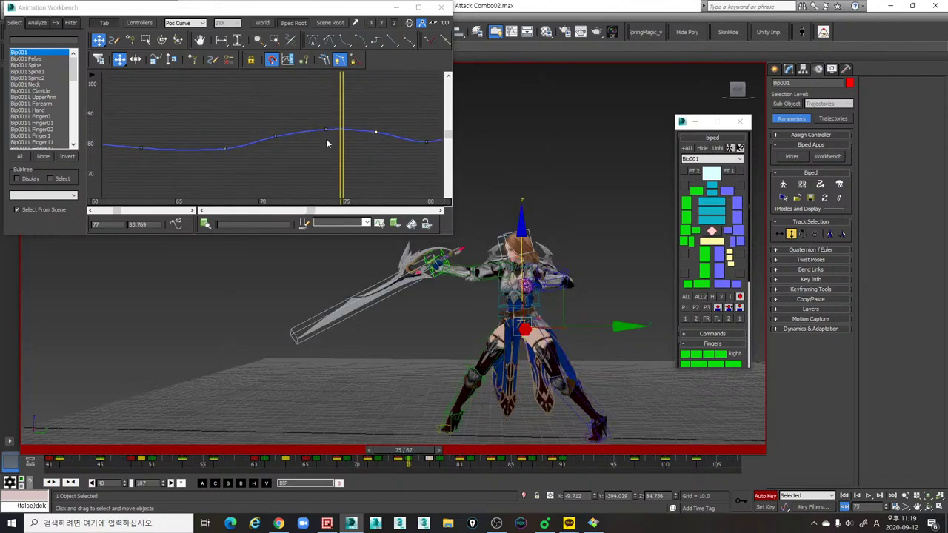
middle_click_drag(252, 147, 315, 148)
scroll(290, 147, "down", 2)
key("comma")
key("comma")
key("comma")
key("comma")
key("comma")
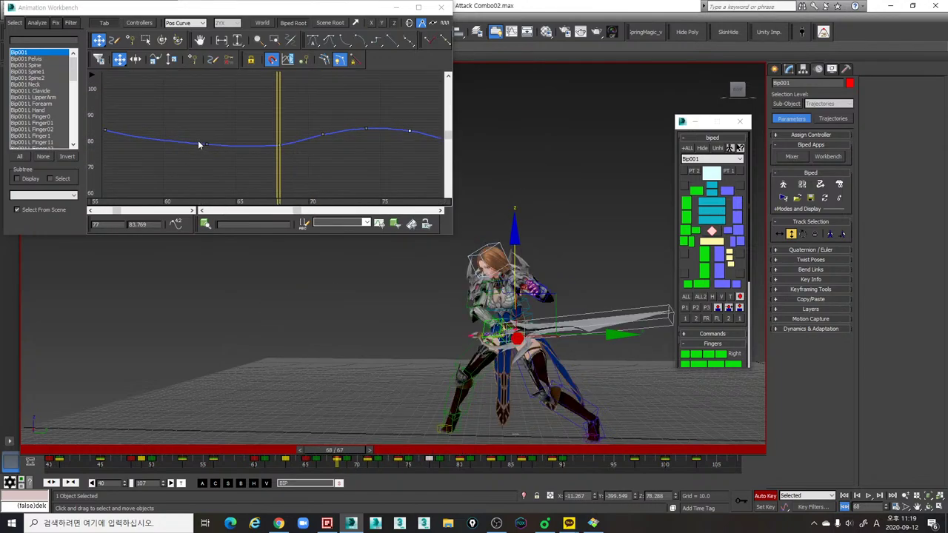
Step: Lower the Z position key at frame 63 to about 77.5
left_click_drag(198, 140, 221, 155)
middle_click_drag(247, 147, 258, 146)
key("comma")
key("comma")
key("comma")
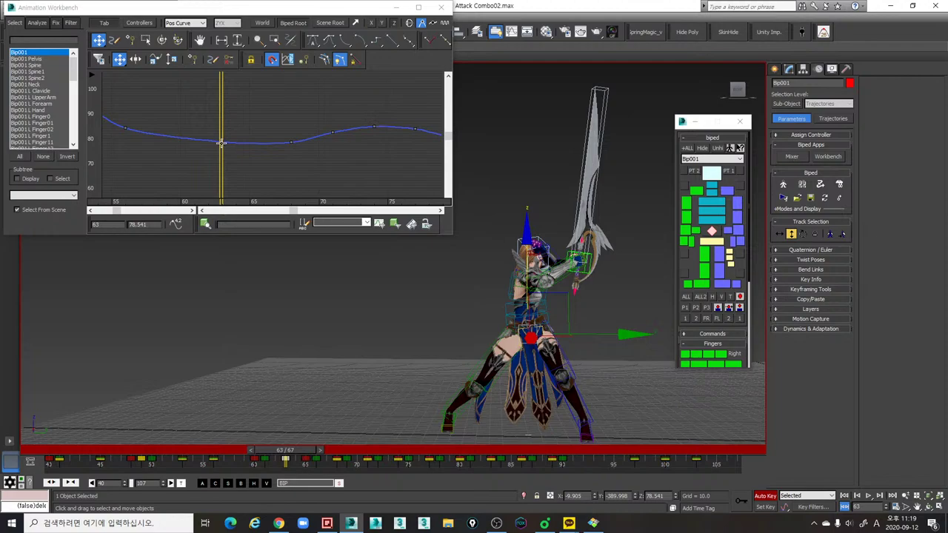
left_click_drag(221, 143, 222, 146)
Step: Play back the animation and go to frame 80 to check the vertical motion leading into the second swing
middle_click_drag(300, 146, 327, 146)
scroll(327, 146, "down", 1)
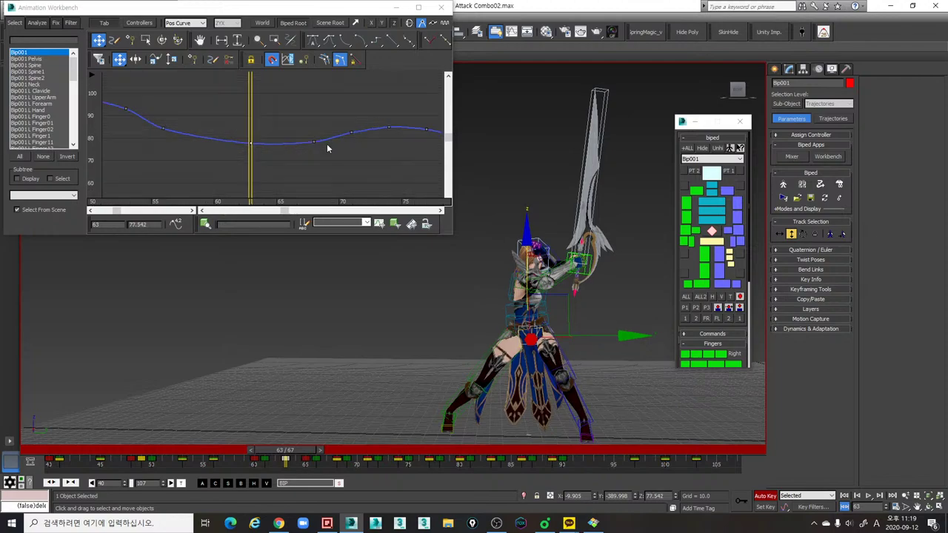
key("slash")
scroll(321, 150, "down", 1)
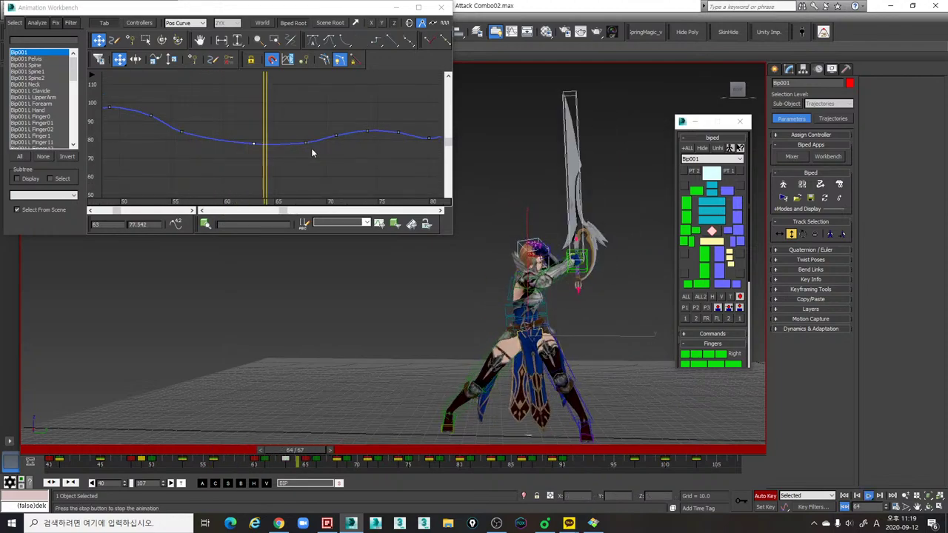
key("slash")
middle_click_drag(337, 157, 227, 151)
left_click_drag(352, 457, 459, 468)
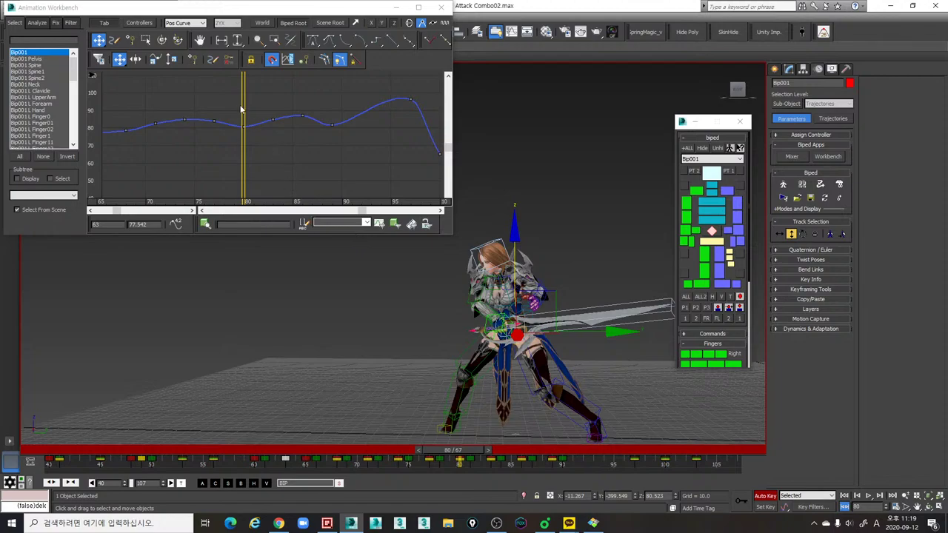
Step: Slightly lower the Z position keys from frame 80 to 89, with those at frames 83 and 86 lowered a little further
left_click_drag(241, 110, 316, 146)
left_click_drag(248, 109, 248, 129)
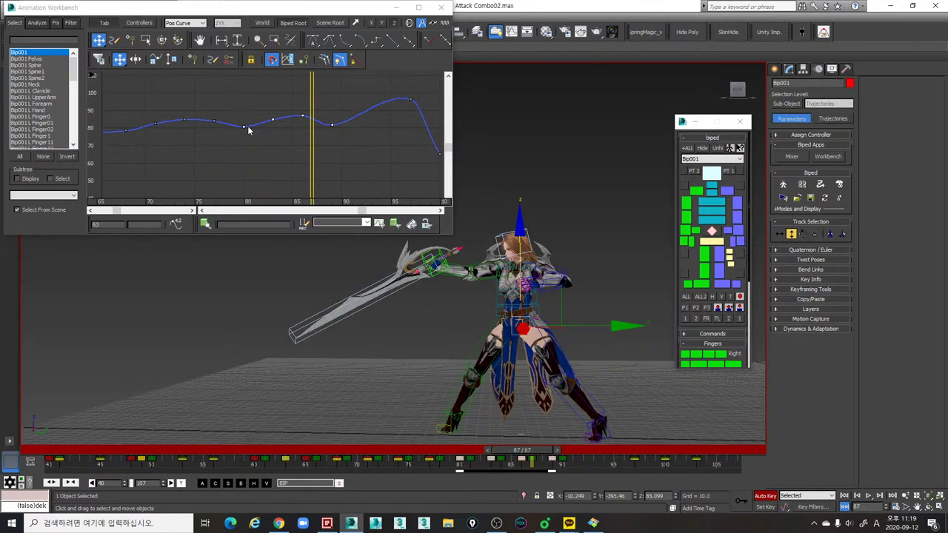
key("period")
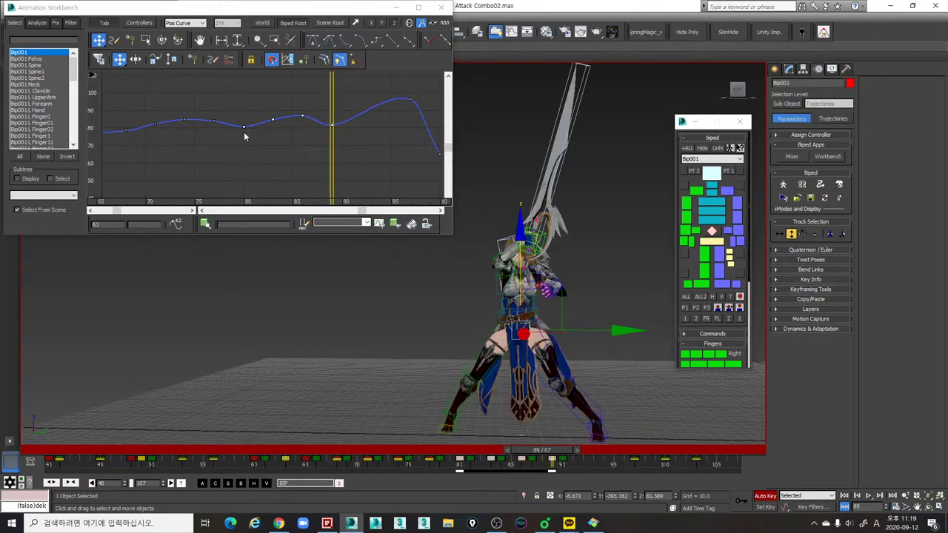
left_click_drag(244, 126, 317, 136)
key("comma")
key("comma")
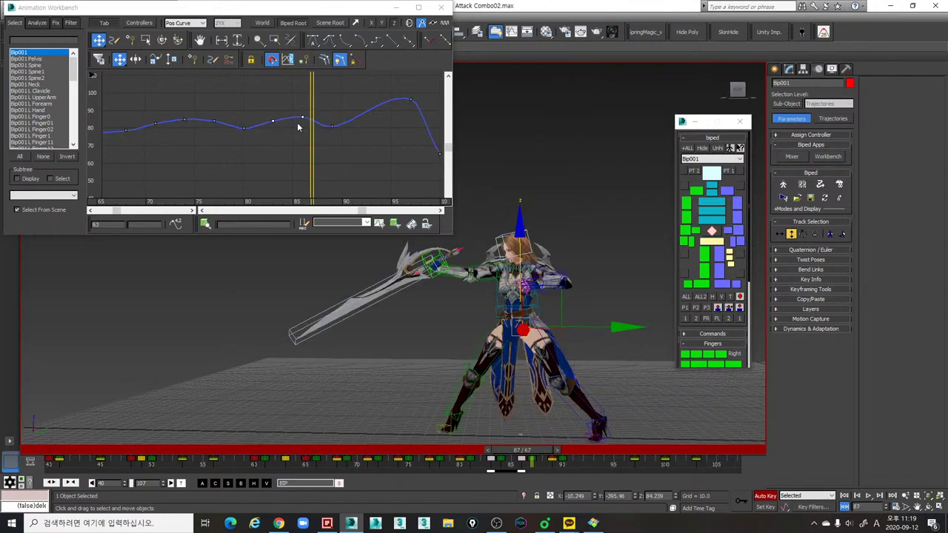
left_click(332, 127)
left_click_drag(297, 126, 272, 124)
Step: Copy the Z position keys of frames 68 to 77 onto frames 80 to 89, repeating the first swing's vertical motion
left_click_drag(144, 102, 220, 155)
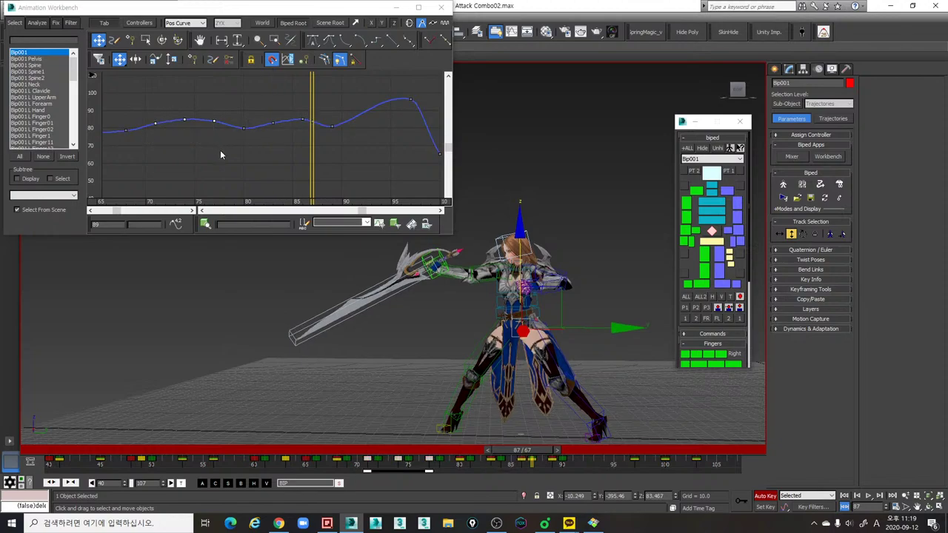
left_click_drag(108, 104, 214, 156)
left_click_drag(127, 130, 244, 132, "shift")
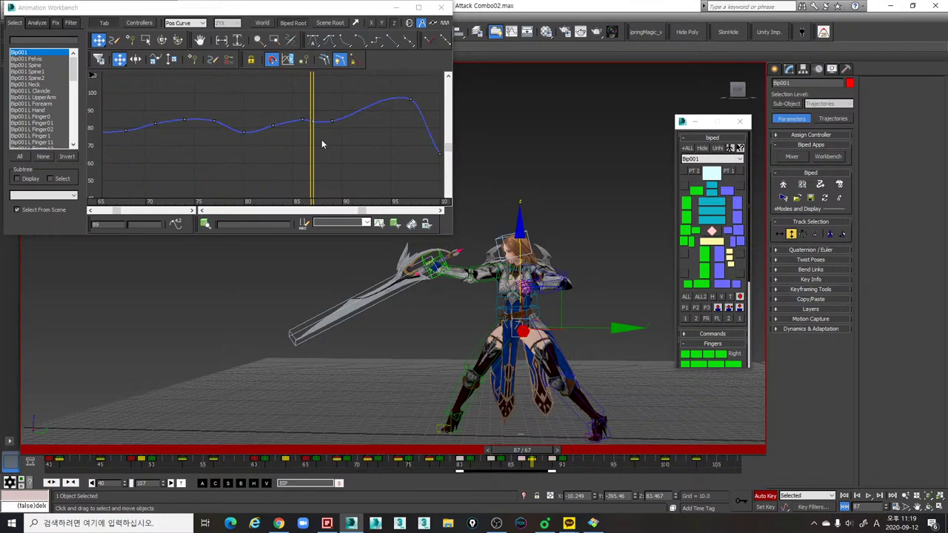
left_click(312, 121)
key("Delete")
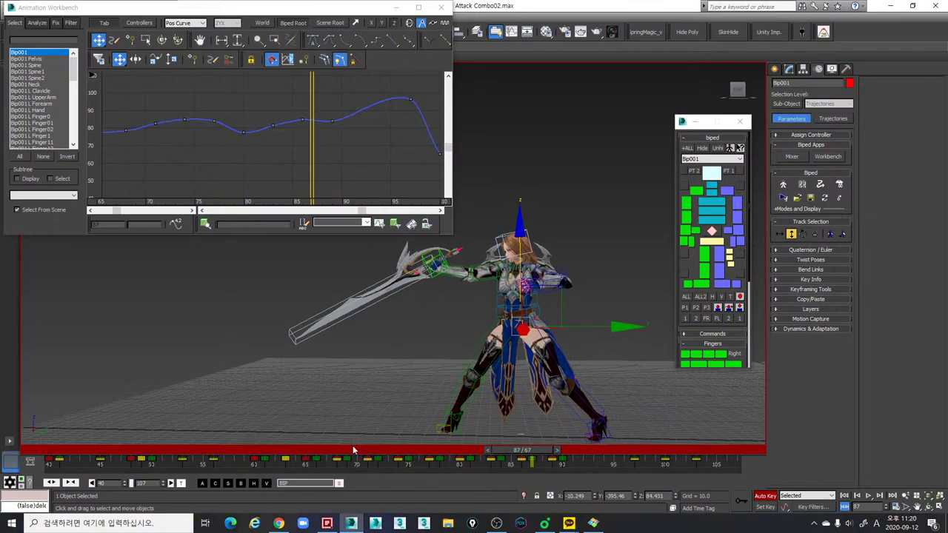
Step: Play the animation and scrub between frames 80 and 92 to review the body's vertical motion in the second swing
key("slash")
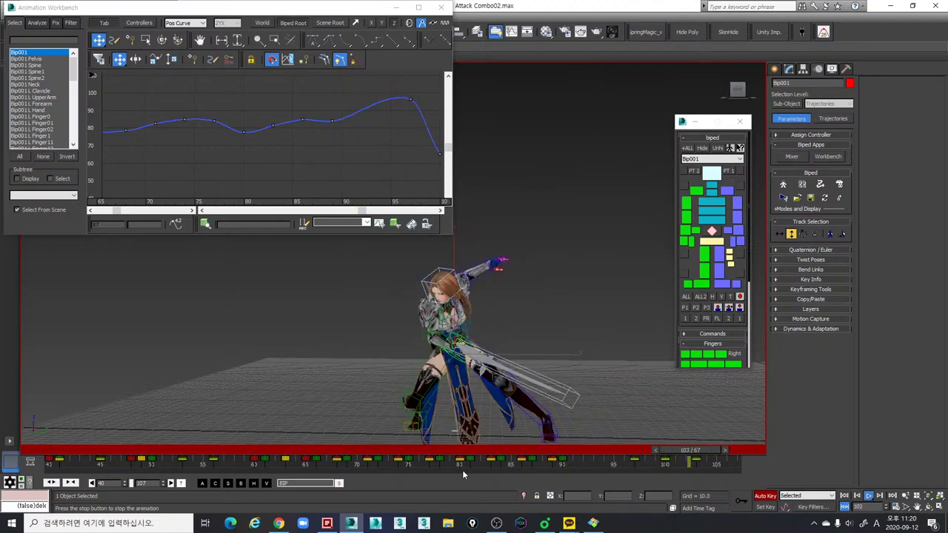
left_click_drag(462, 461, 552, 461)
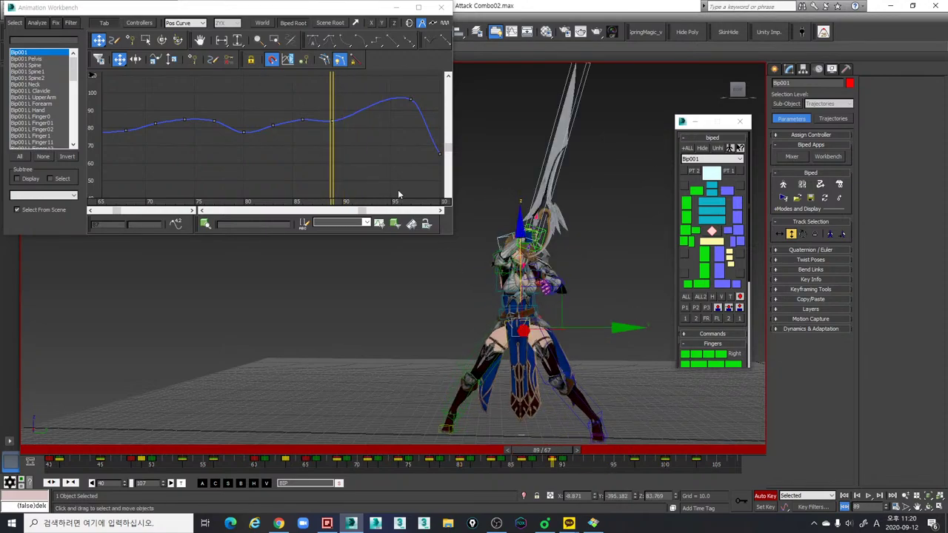
left_click_drag(459, 459, 587, 460)
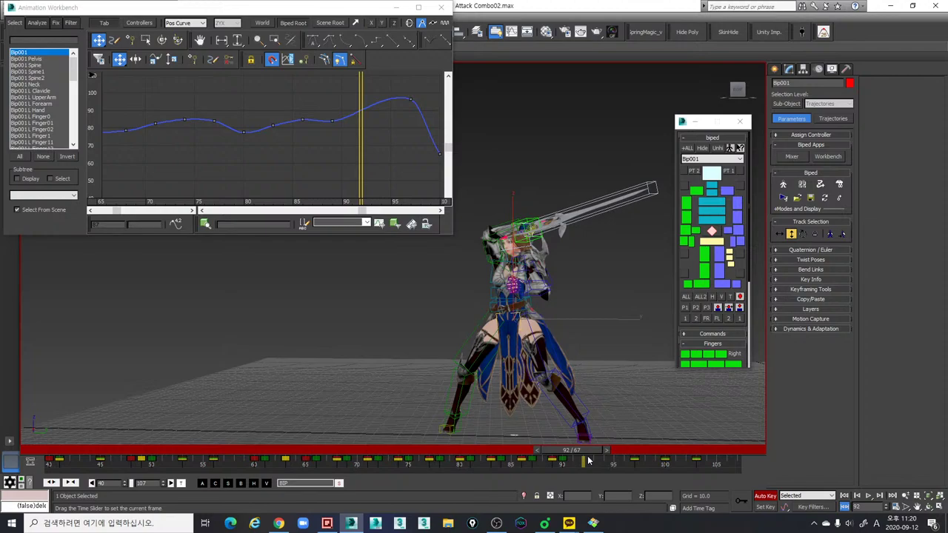
left_click_drag(589, 461, 307, 425)
key("/")
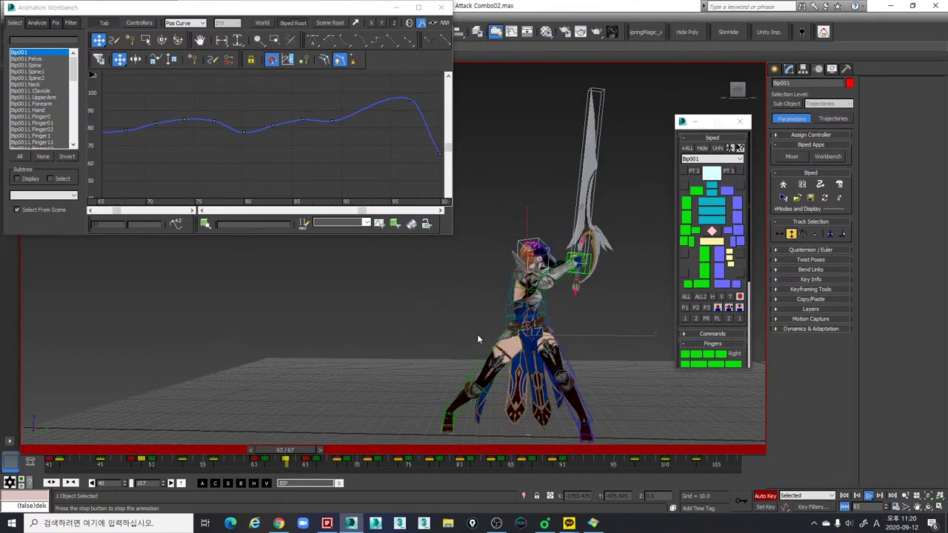
key("/")
key("comma")
key("comma")
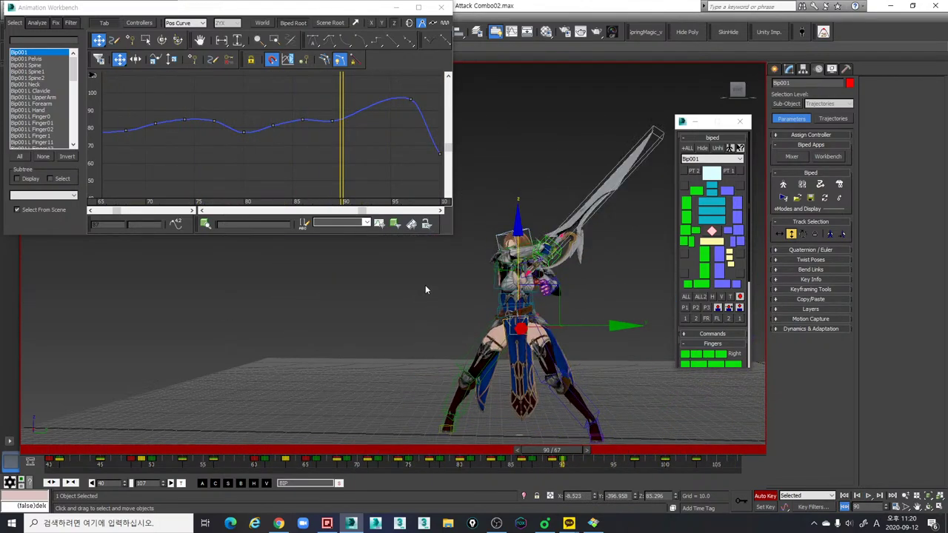
Step: Try raising the Z position key at frame 89 and adding one of about 100.2 at frame 92, and undo both changes
left_click(332, 120)
left_click_drag(457, 453, 587, 468)
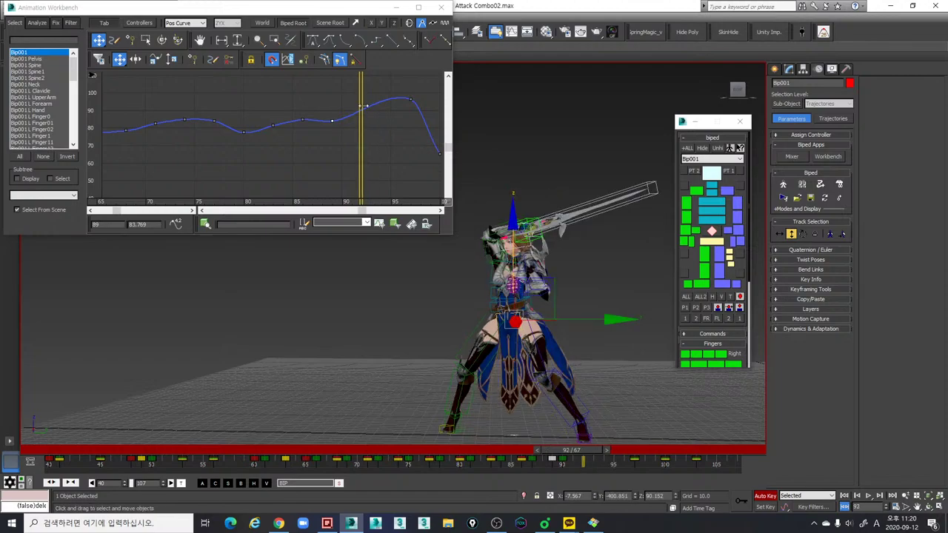
key("Delete")
left_click_drag(322, 101, 362, 92)
left_click(332, 120)
left_click(360, 99)
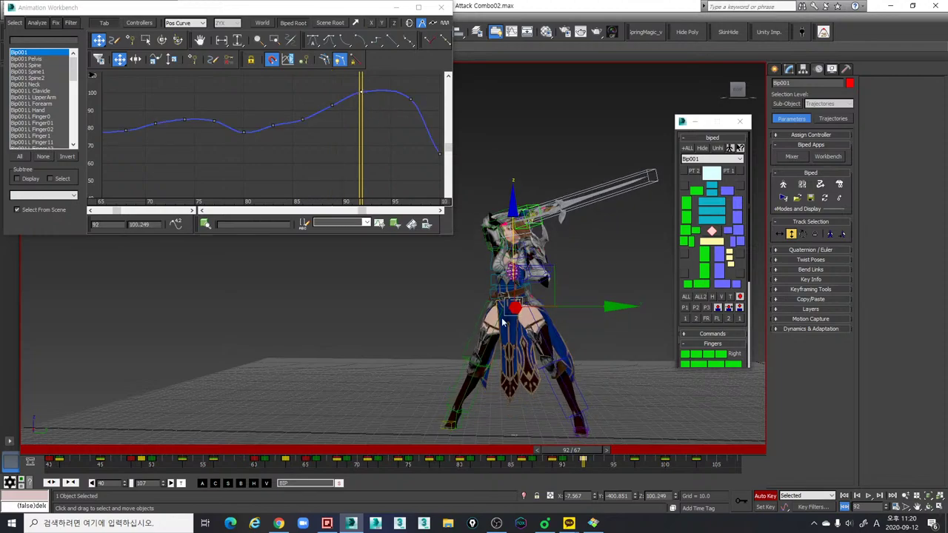
left_click_drag(525, 447, 583, 462)
key("ctrl+z")
key("ctrl+z")
key("ctrl+z")
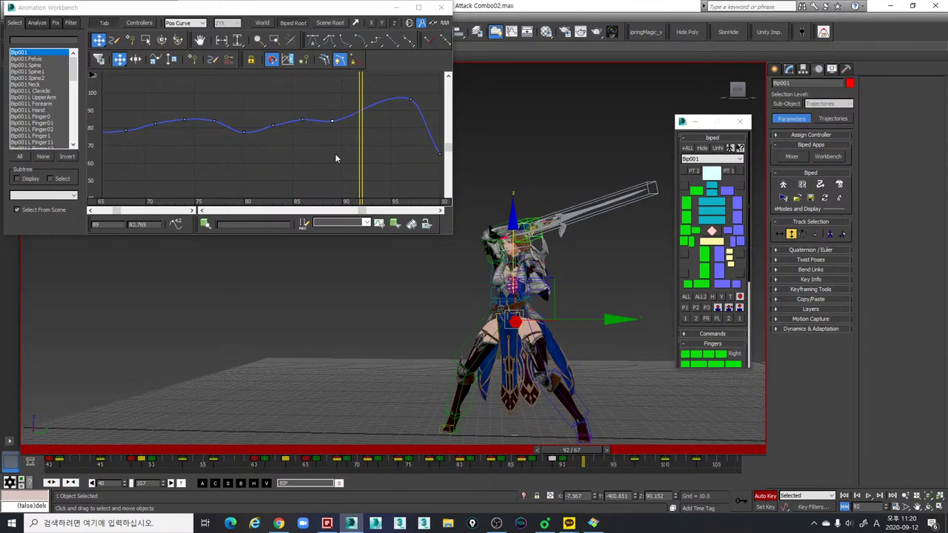
Step: Raise the Z position key at frame 89 to about 89.1 after comparing the pose with frame 97
key("period")
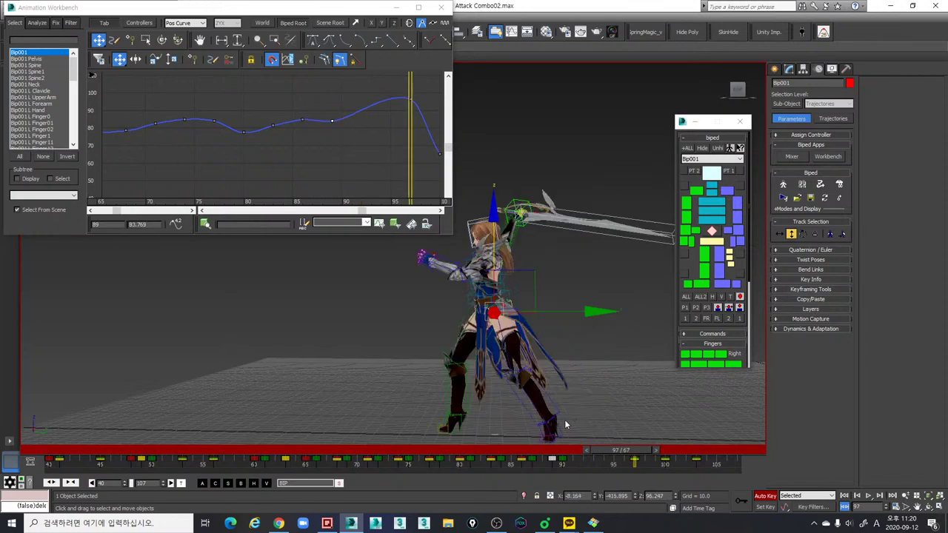
left_click_drag(584, 452, 546, 437)
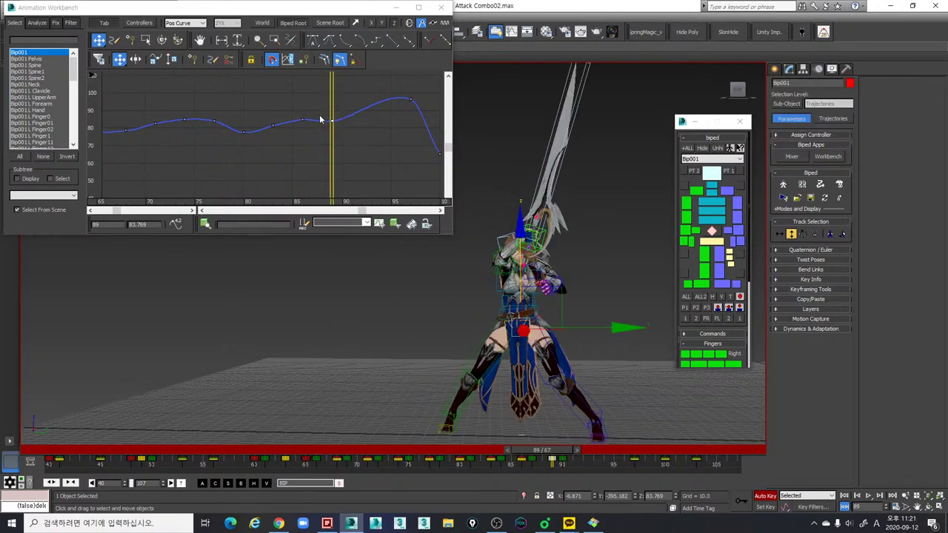
left_click_drag(332, 120, 332, 111)
Step: Show the TCB settings of the body's vertical key at frame 97 and set its Bias to 49.4
key("period")
key("period")
key("period")
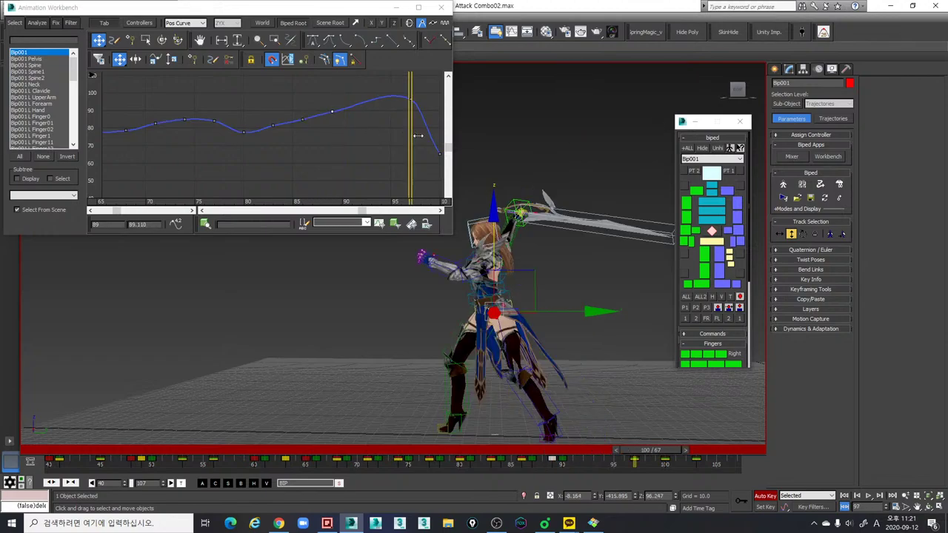
key("comma")
left_click(810, 279)
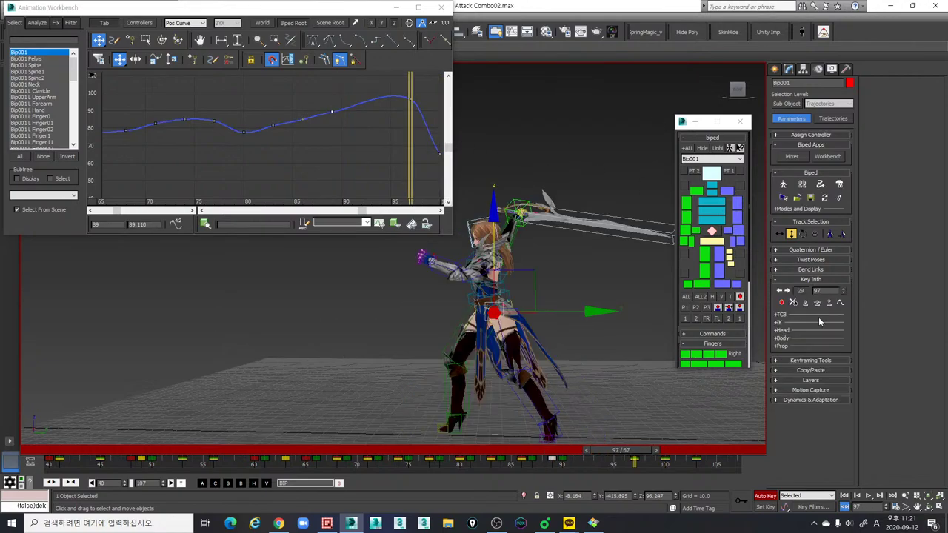
left_click(828, 316)
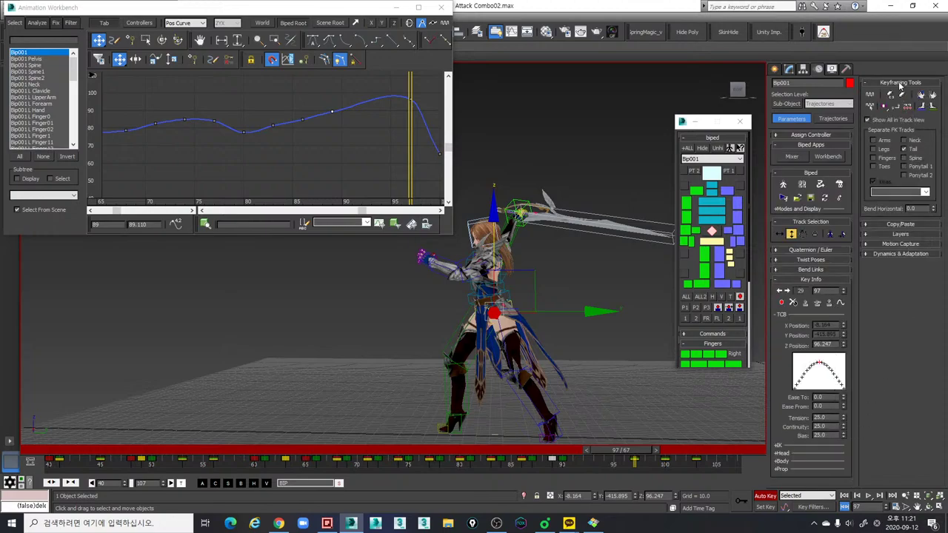
left_click(901, 83)
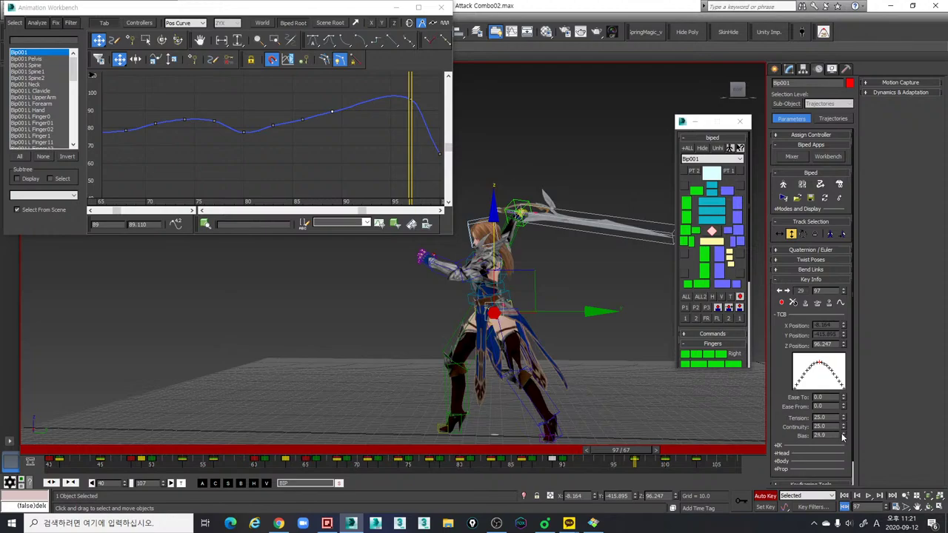
left_click_drag(842, 436, 845, 35)
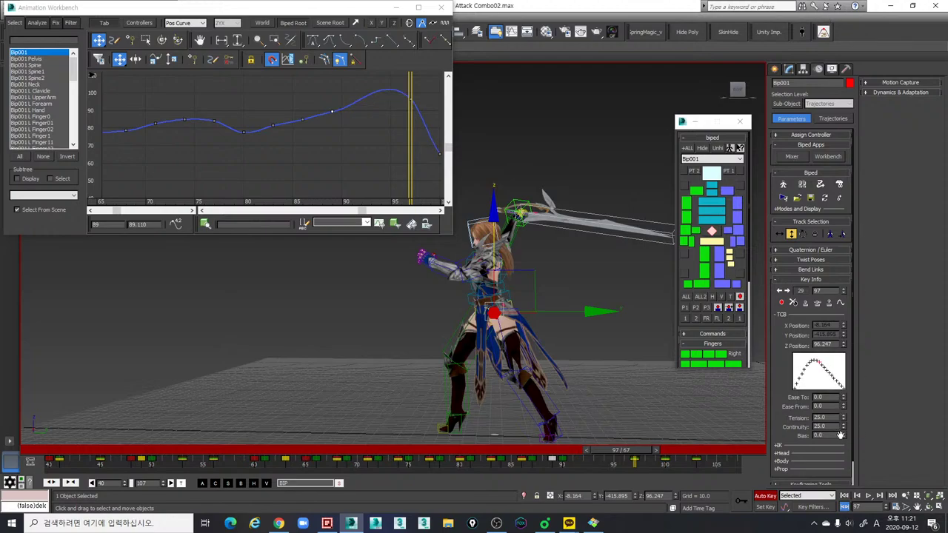
left_click_drag(843, 438, 838, 194)
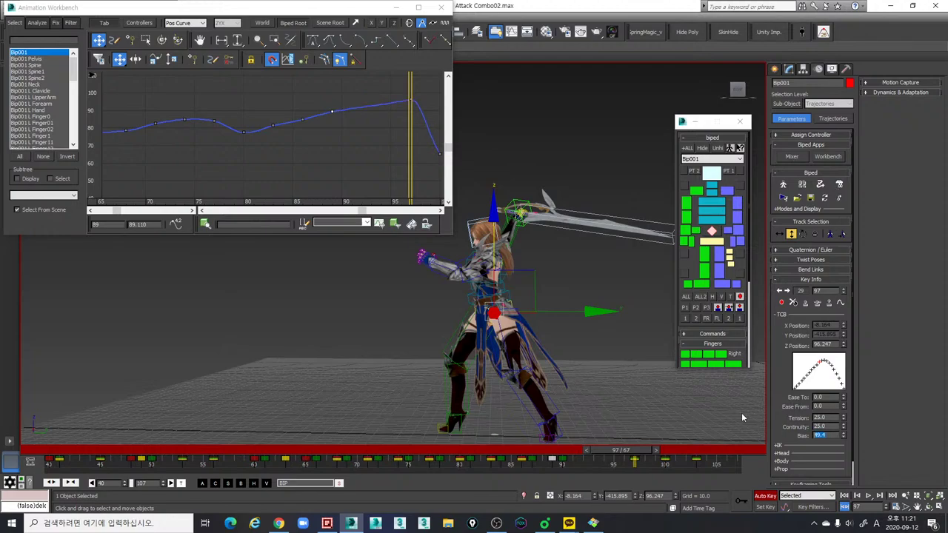
Step: Reset the Bias of the vertical key at frame 97 to 25 and raise the Z position key at frame 89 to about 90.8
type("25")
key("Return")
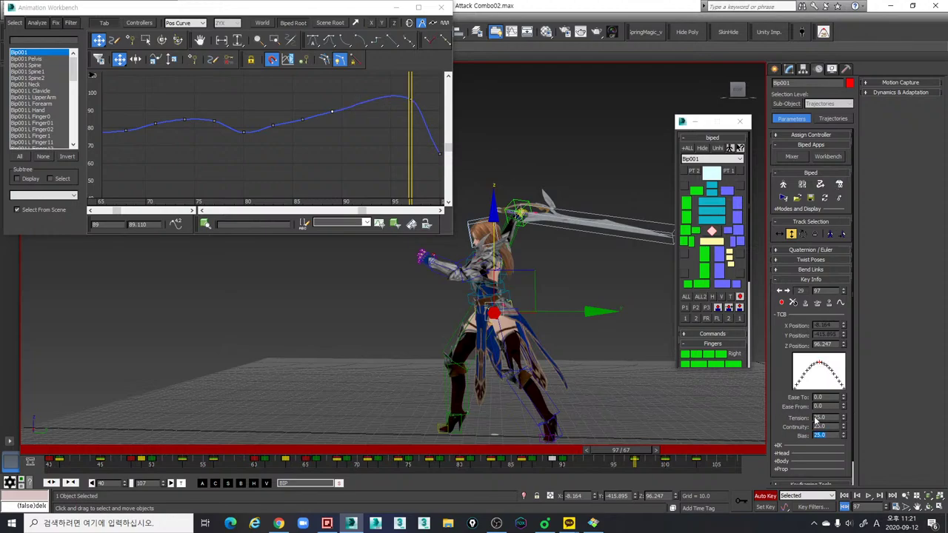
mouse_move(842, 428)
left_mouse_down()
mouse_move(850, 459)
mouse_move(841, 409)
mouse_move(844, 429)
left_mouse_up()
left_click_drag(411, 164, 333, 151)
left_click_drag(333, 111, 334, 109)
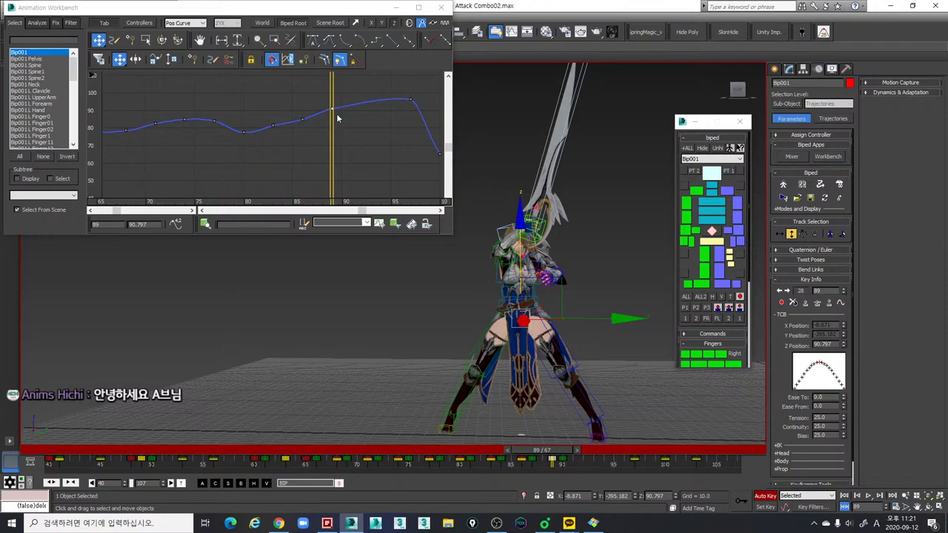
Step: Play the animation and scrub through frames 86 to 97 to review the body's rise before the final attack
key("comma")
key("comma")
key("comma")
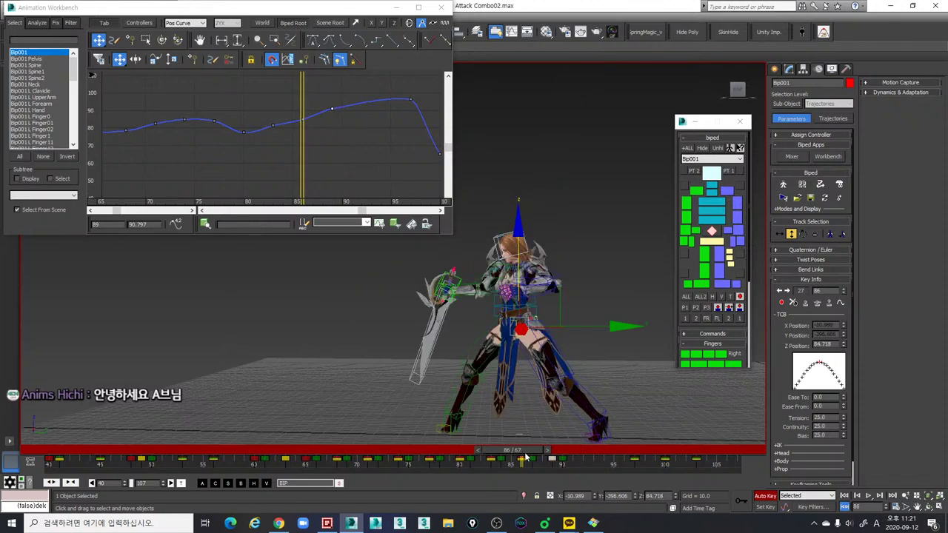
left_click_drag(524, 459, 572, 462)
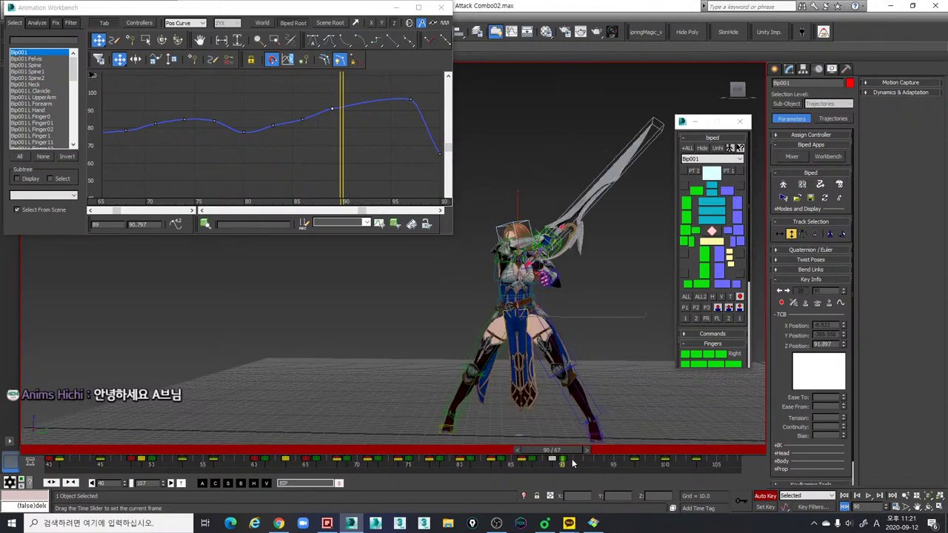
key("slash")
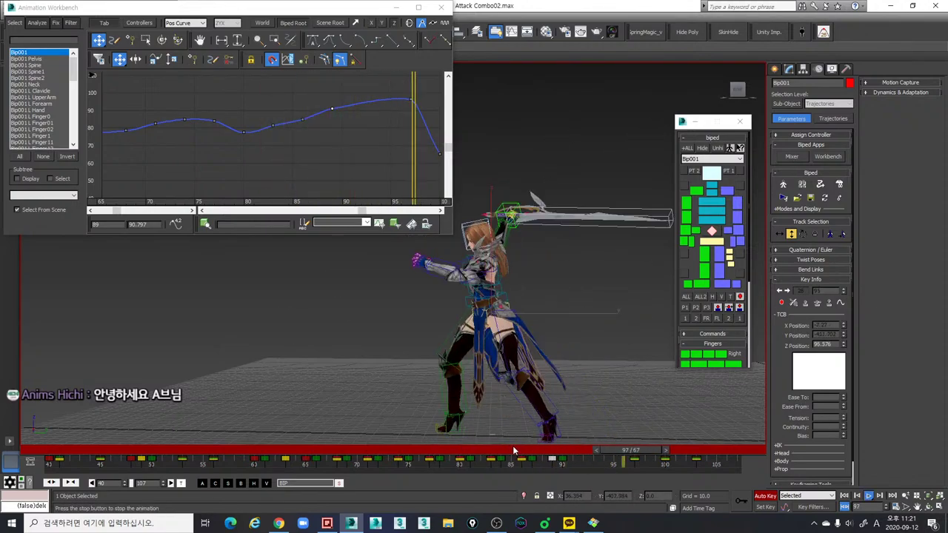
key("slash")
left_click_drag(468, 451, 521, 465)
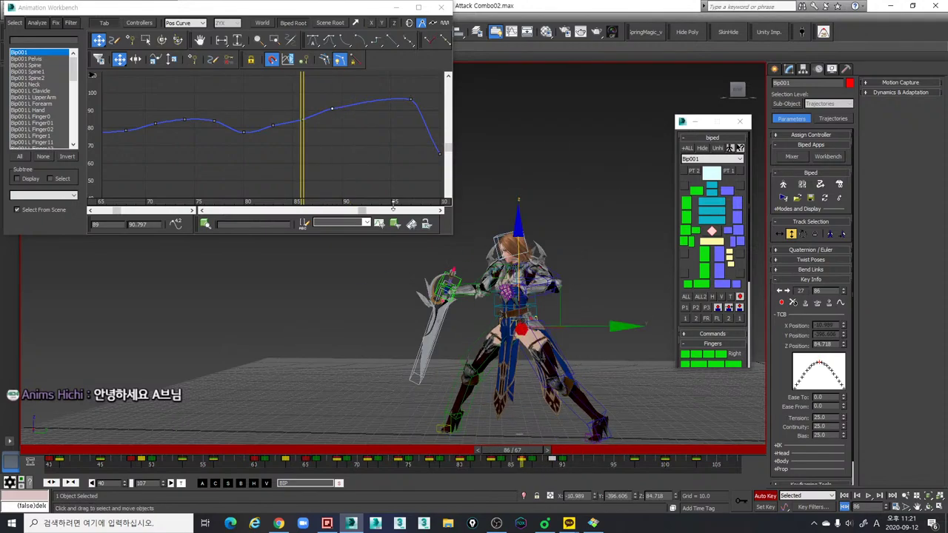
key("comma")
key("comma")
Step: Raise the Z position keys at frame 86 to about 86.7 and at frame 89 to about 91.6
left_click(302, 120)
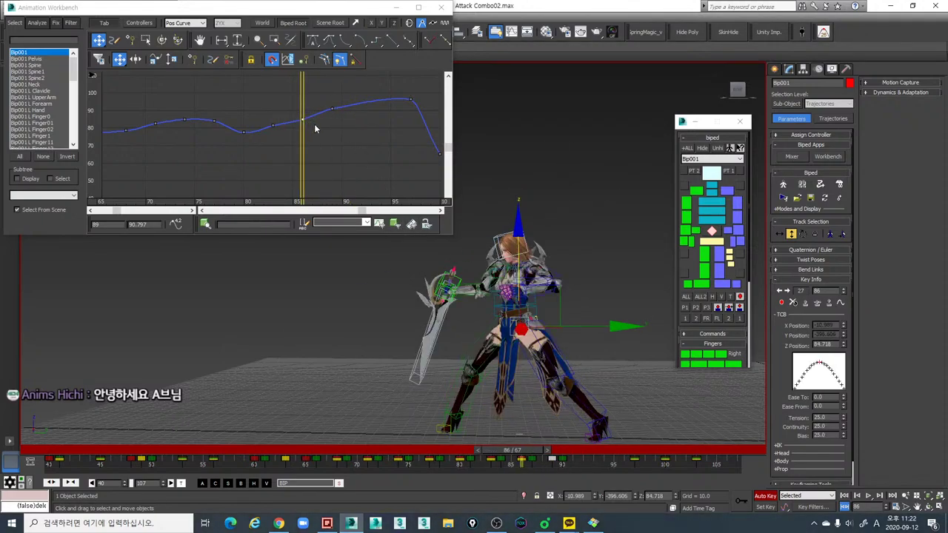
left_click_drag(304, 120, 304, 117)
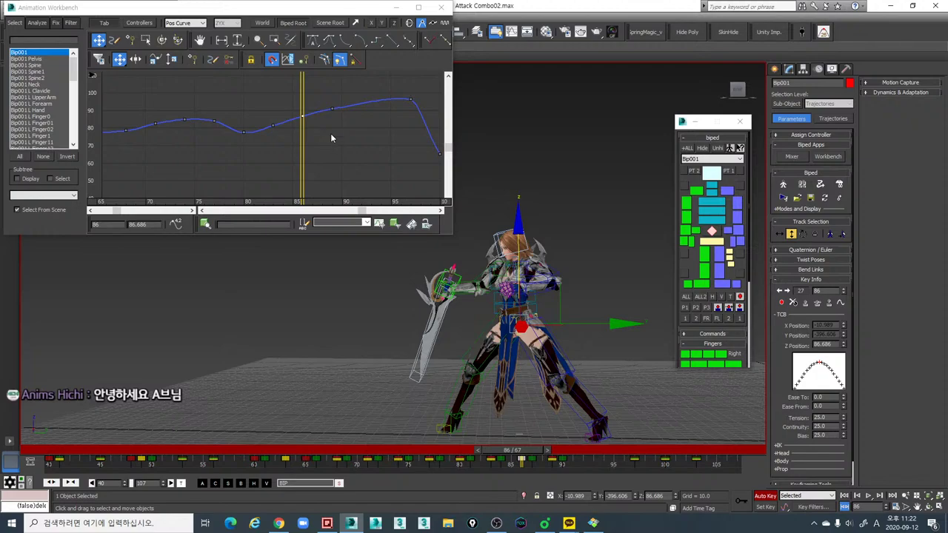
left_click(333, 109)
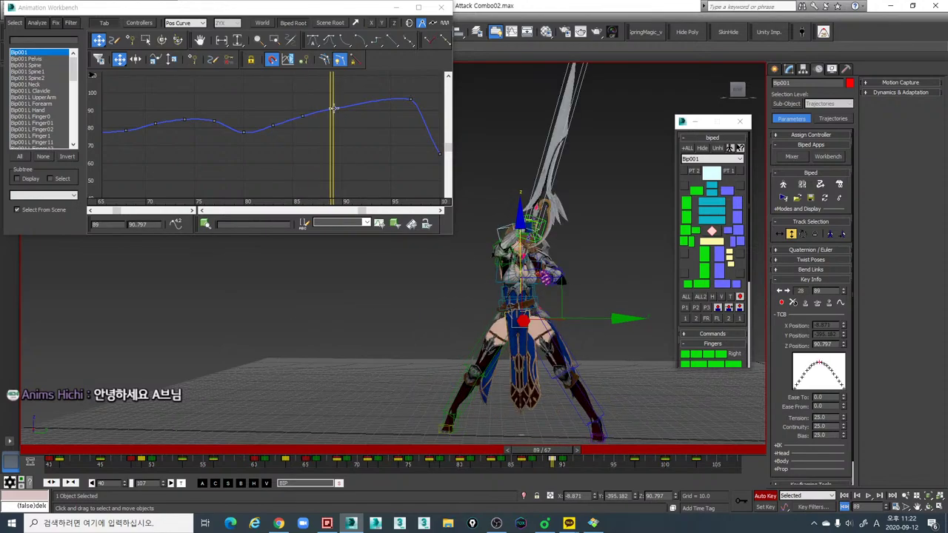
left_click_drag(333, 108, 333, 106)
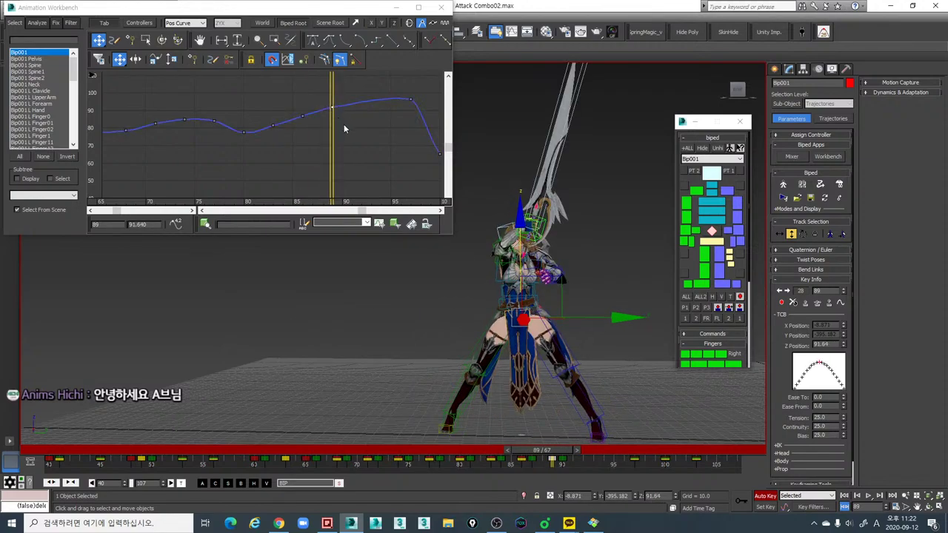
Step: Lower the Z position key at frame 83 to about 77.8 and the one at frame 86 slightly
key("comma")
key("comma")
key("comma")
key("comma")
key("comma")
left_click(273, 127)
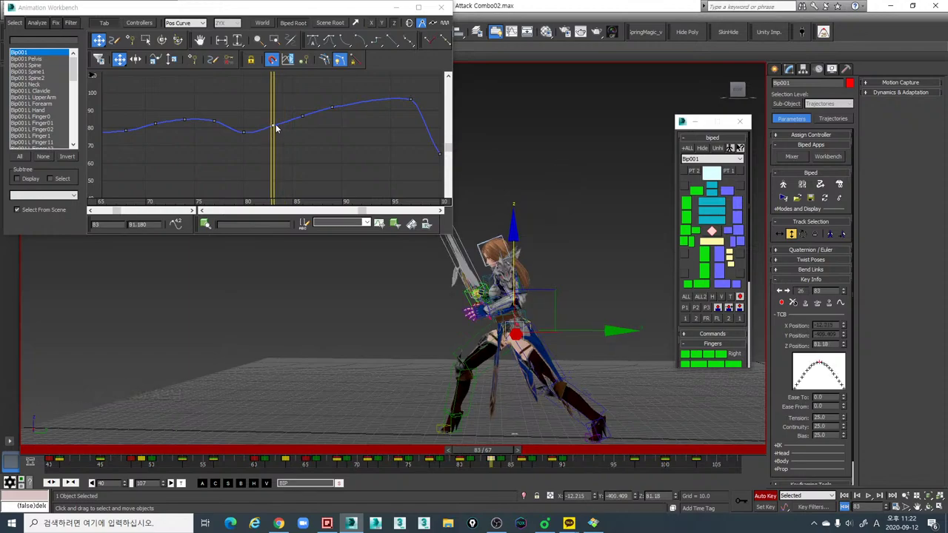
left_click_drag(274, 126, 304, 118)
key("period")
left_click(303, 117)
key("comma")
key("comma")
key("comma")
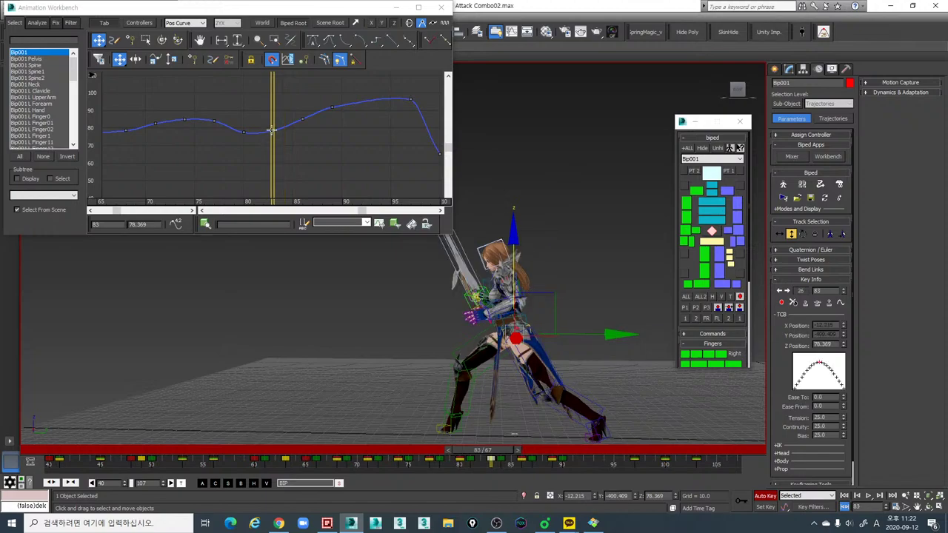
Step: Play the combo and scrub to frame 94 to review the vertical motion, including from the character's front
key("slash")
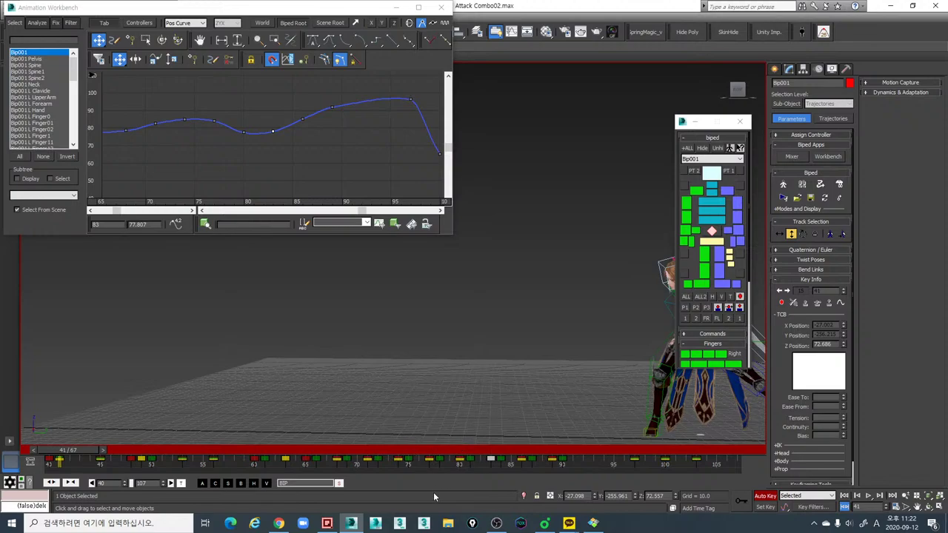
left_click_drag(318, 450, 603, 459)
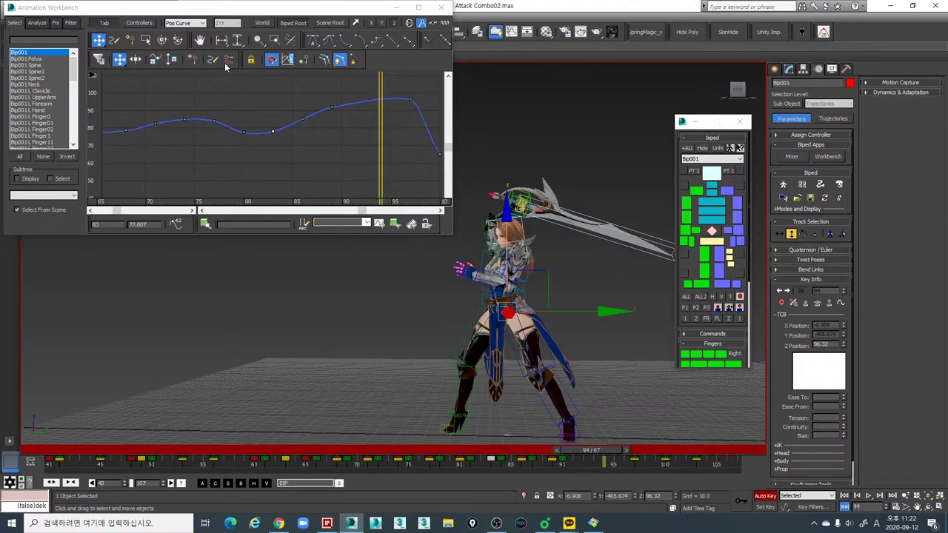
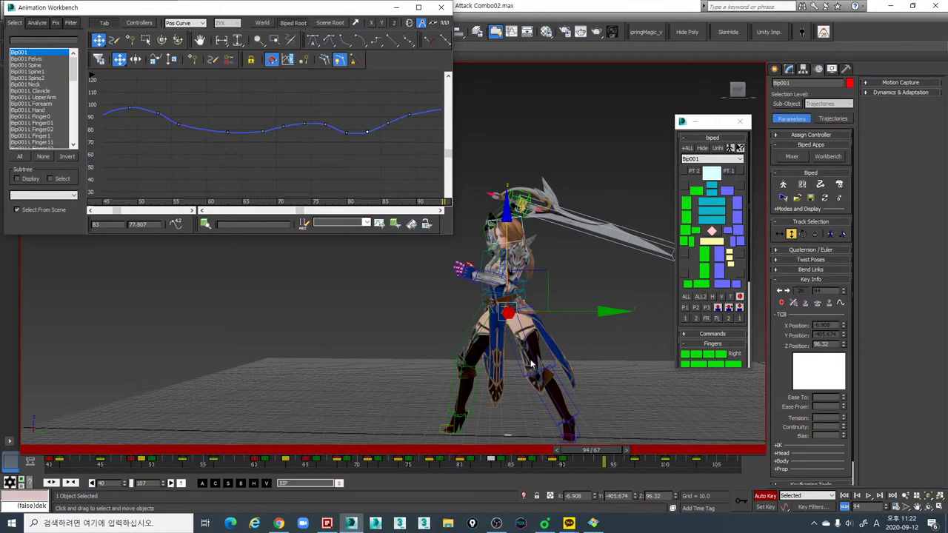
middle_click_drag(531, 363, 521, 207, "alt")
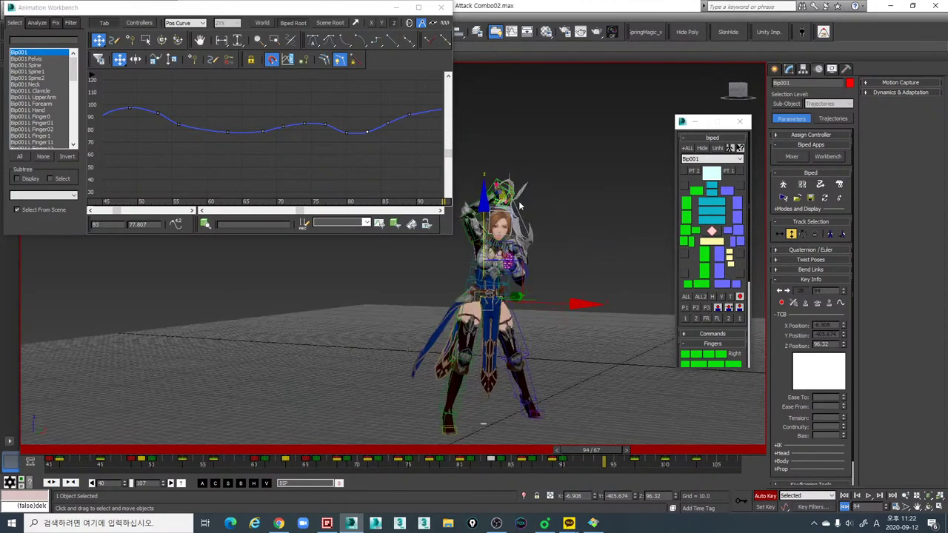
Step: Minimize the Animation Workbench, activate Rotate, and scrub to frame 68 to examine the body's orientation up close
left_click(396, 7)
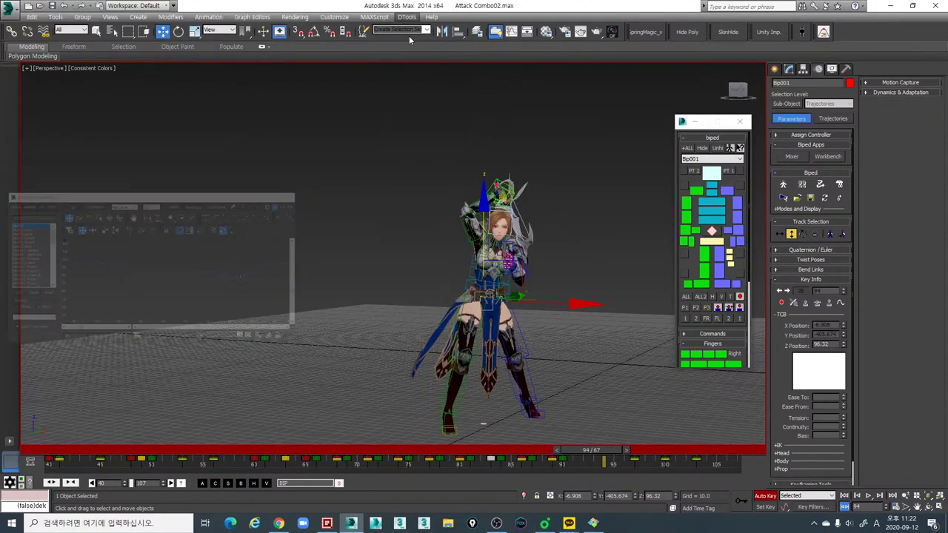
key("e")
left_click(283, 456)
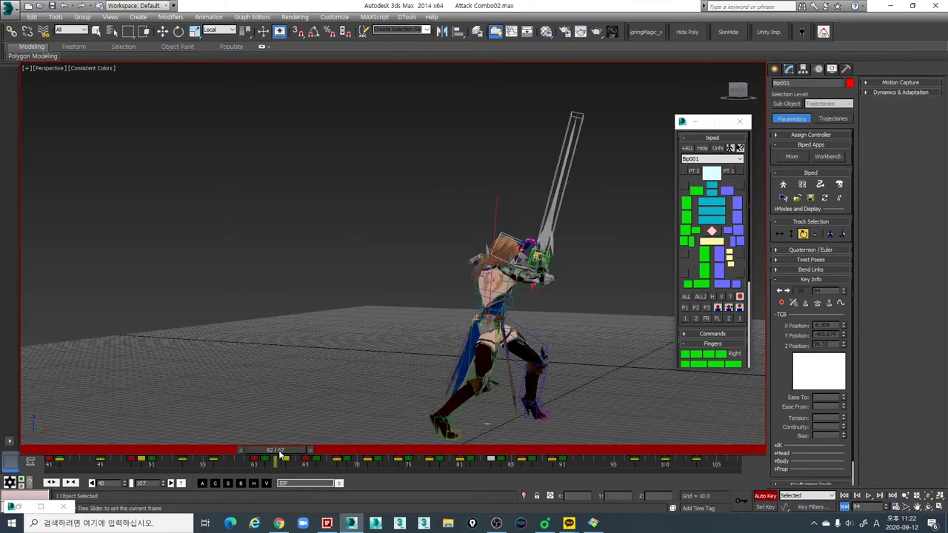
left_click_drag(282, 456, 338, 461)
middle_click_drag(459, 404, 544, 362, "alt")
scroll(554, 372, "up", 3)
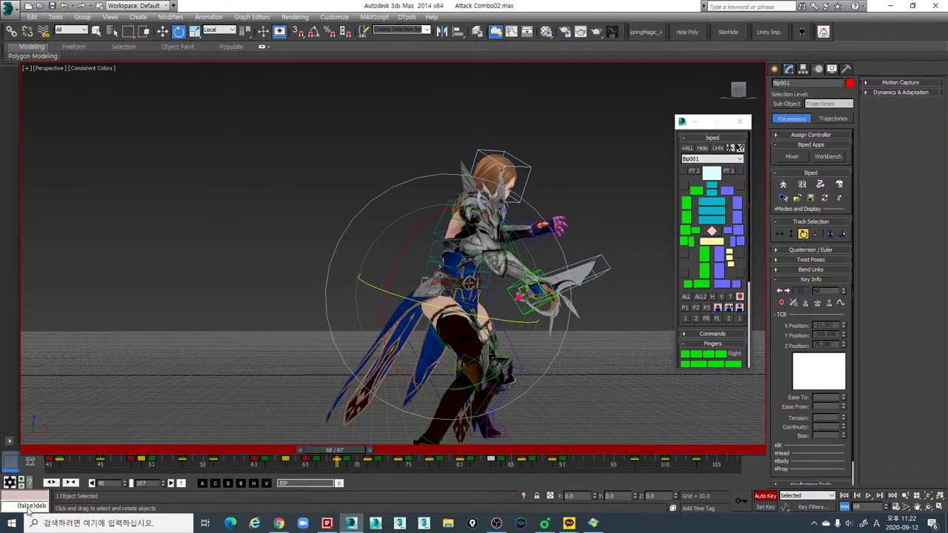
Step: Restore the Animation Workbench and display the rotation curve of Bip001 around frames 25 to 75
left_click(29, 509)
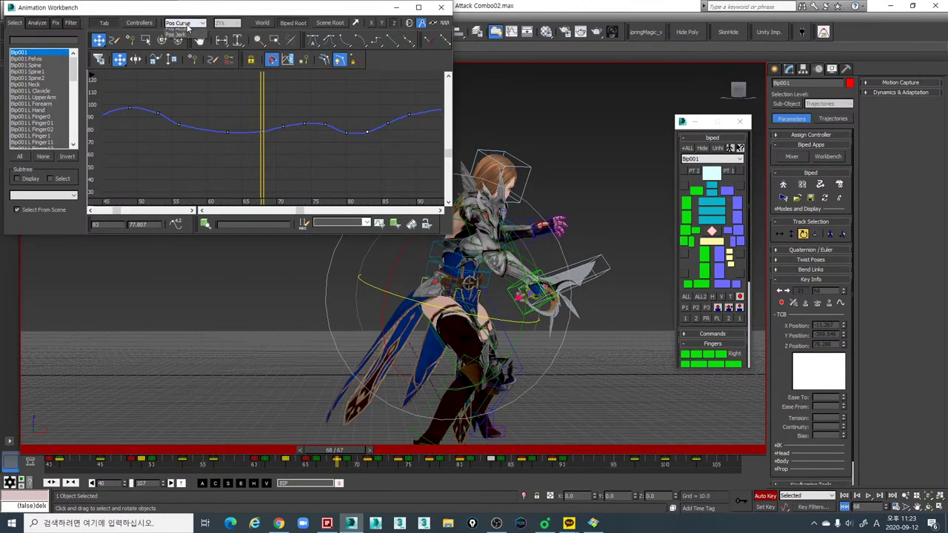
left_click(197, 32)
middle_click_drag(349, 137, 328, 142)
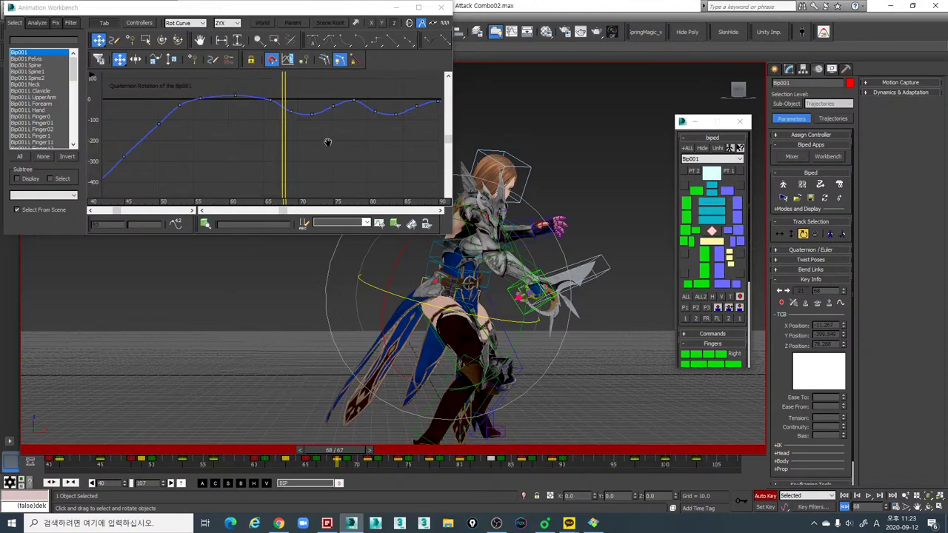
middle_click_drag(425, 141, 489, 139)
scroll(264, 163, "down", 5)
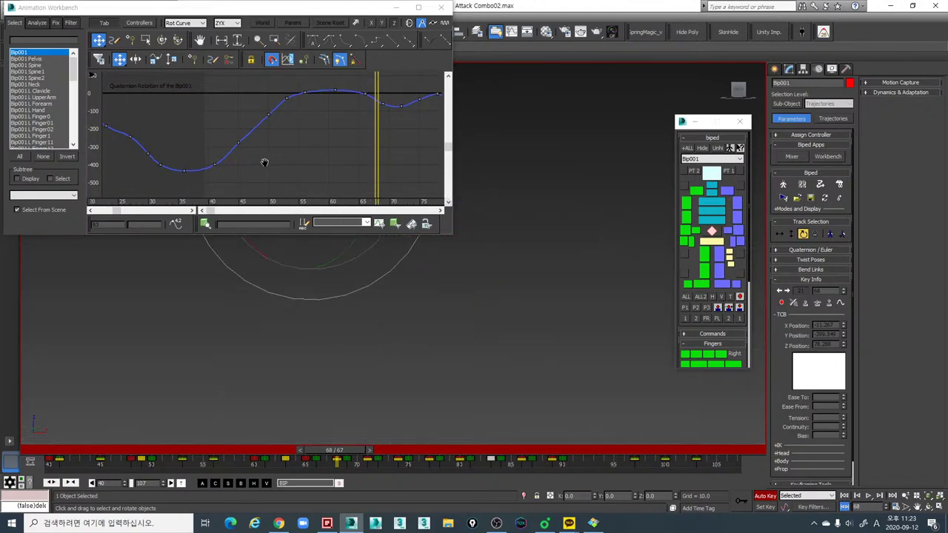
key("z")
scroll(528, 352, "down", 10)
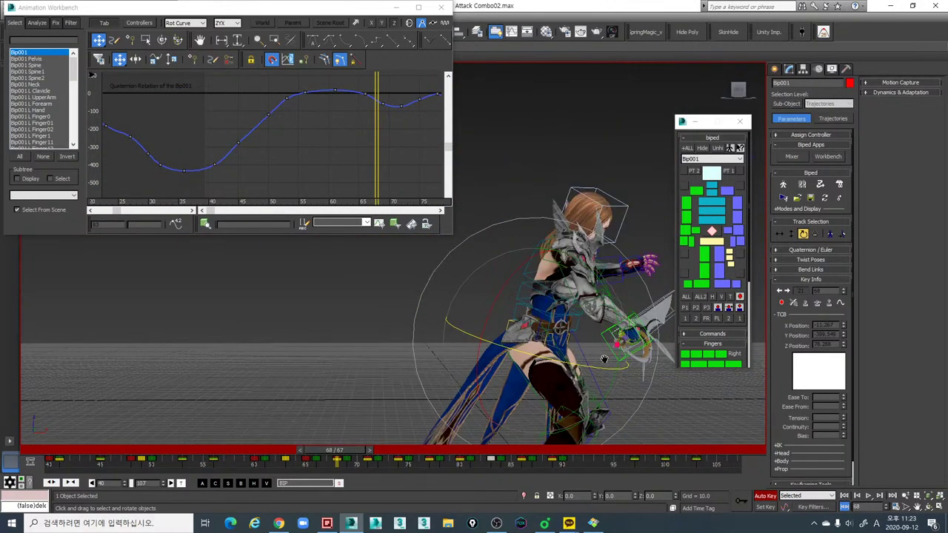
middle_click_drag(274, 158, 312, 177)
scroll(359, 156, "down", 2)
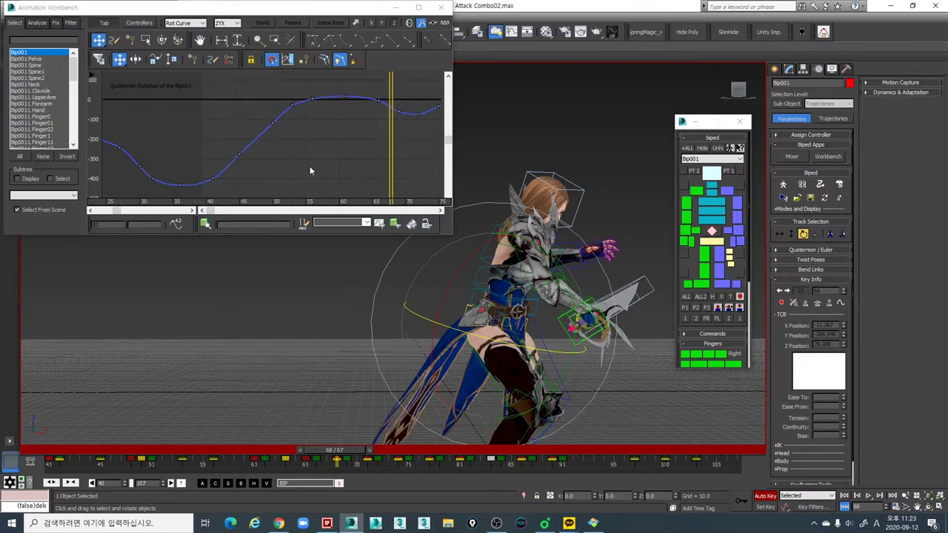
Step: Lower the rotation curve key of Bip001 at frame 45 to about -293.5
key("comma")
key("comma")
key("comma")
key("comma")
key("comma")
key("comma")
key("comma")
key("comma")
key("comma")
key("comma")
key("comma")
key("comma")
key("comma")
key("comma")
key("comma")
key("comma")
key("comma")
key("comma")
key("comma")
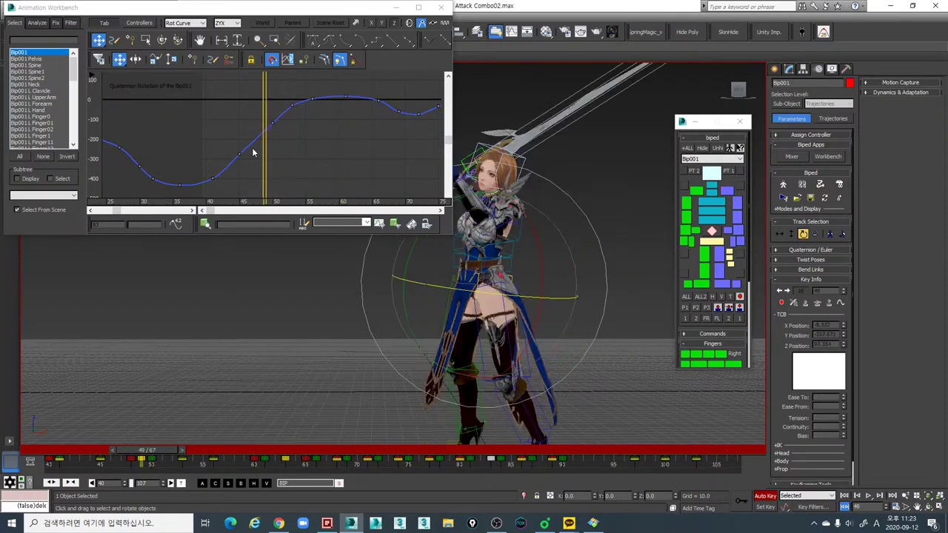
key("comma")
left_click_drag(226, 149, 249, 164)
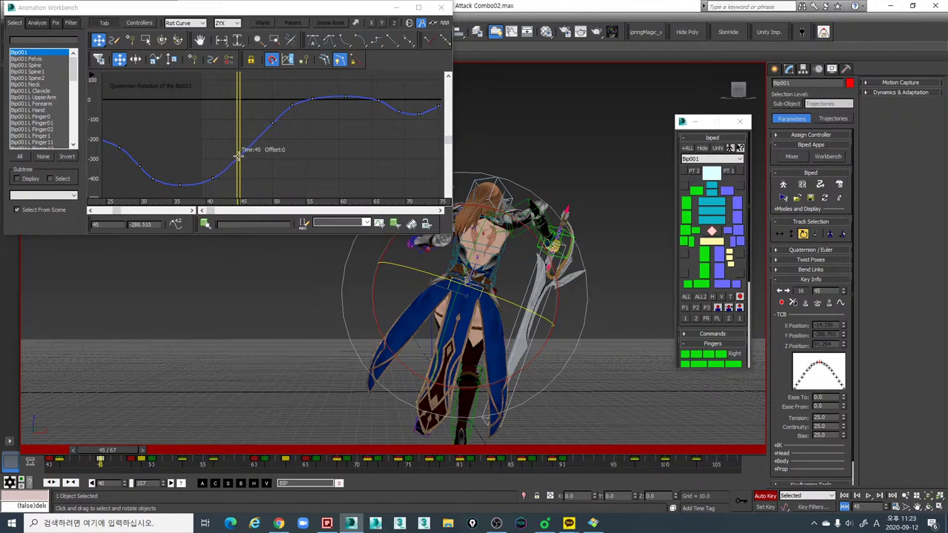
Step: Play the animation and scrub through frames 65 to 72 to review the body's turning
key("slash")
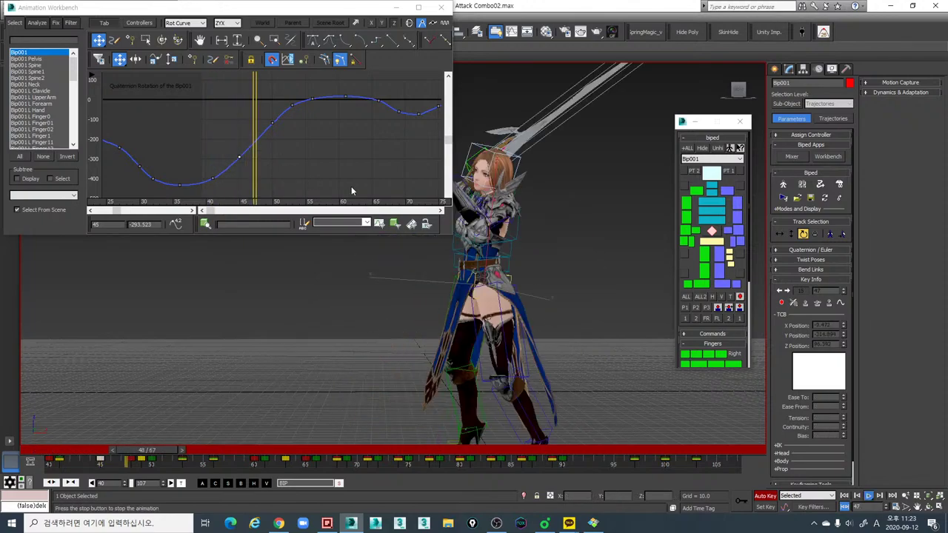
key("slash")
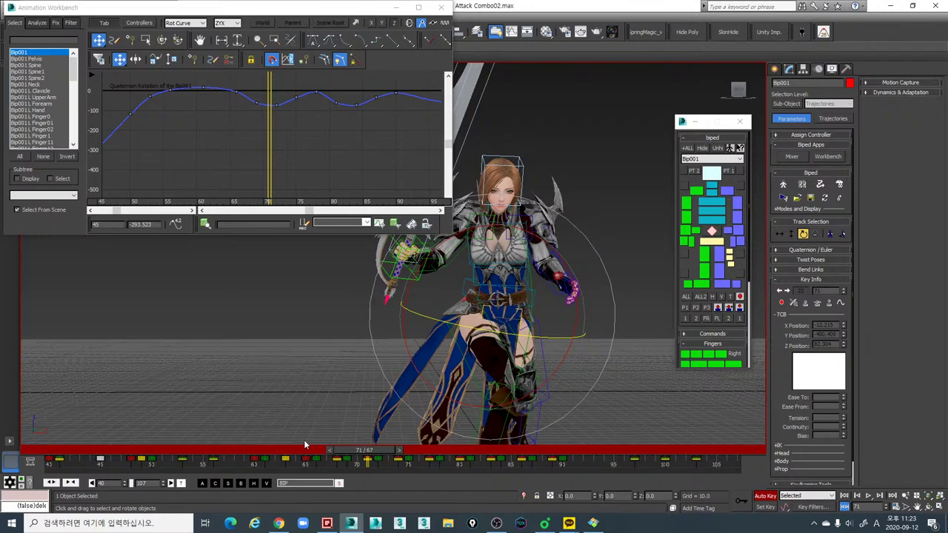
left_click_drag(304, 445, 383, 465)
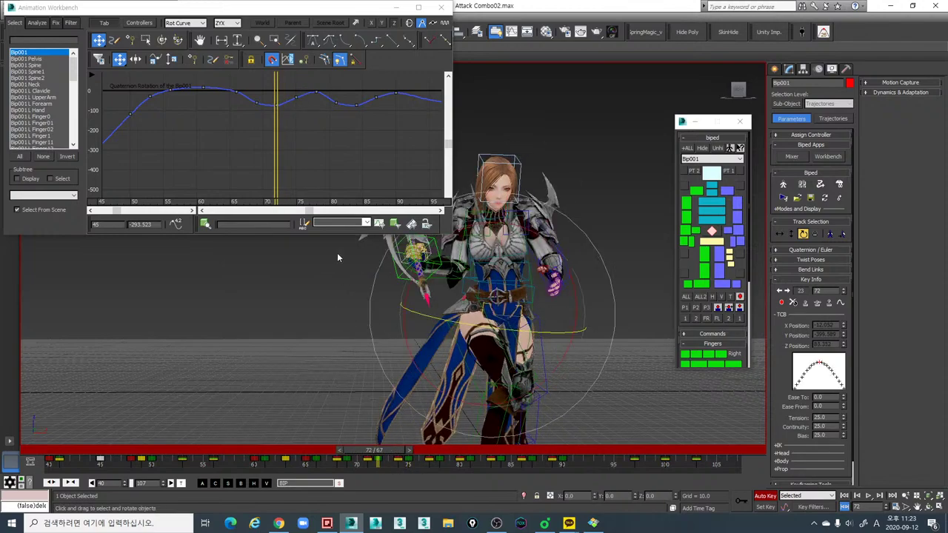
Step: Try lowering the rotation curve key at frame 75 to about -56.2 and start playback to check the turn
key("period")
key("period")
key("period")
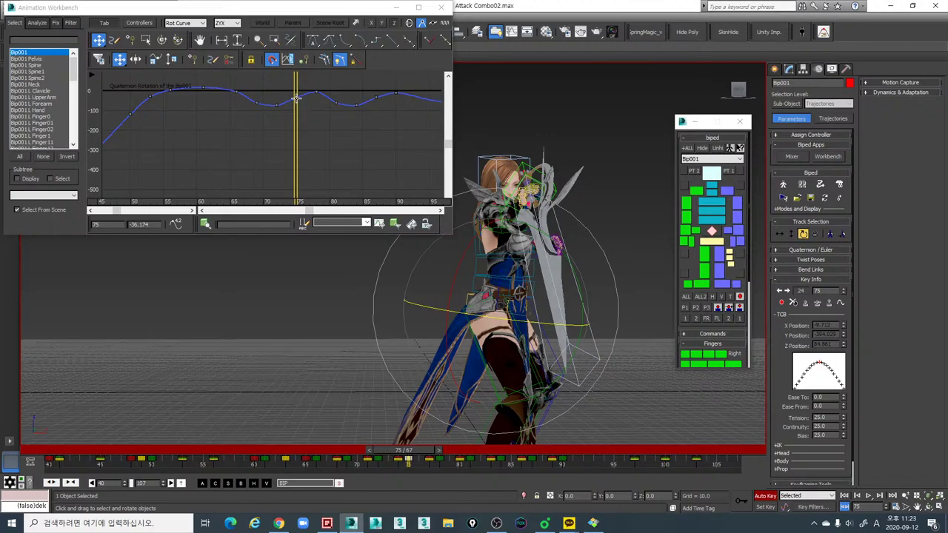
key("ctrl+z")
key("slash")
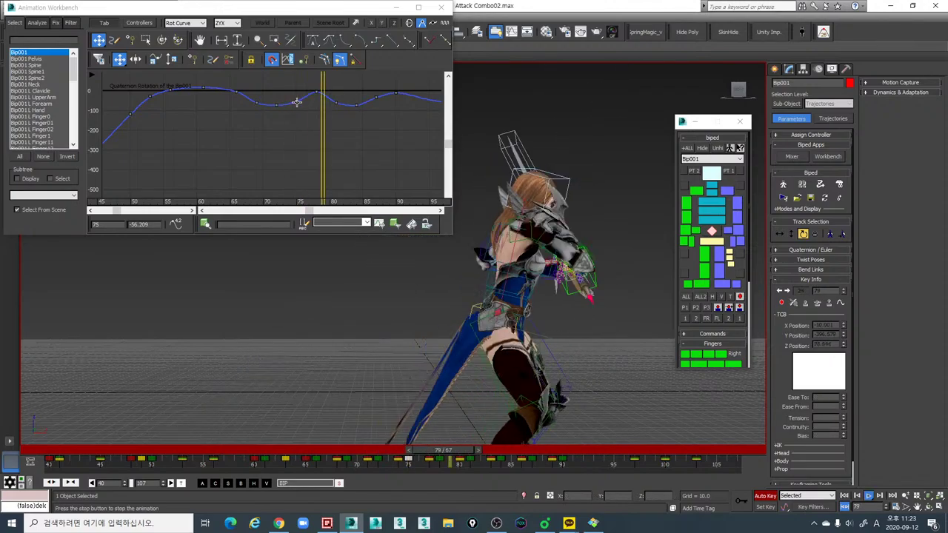
Step: Scrub and replay the swings to examine how the body turns around frame 75
left_click_drag(324, 452, 395, 412)
key("/")
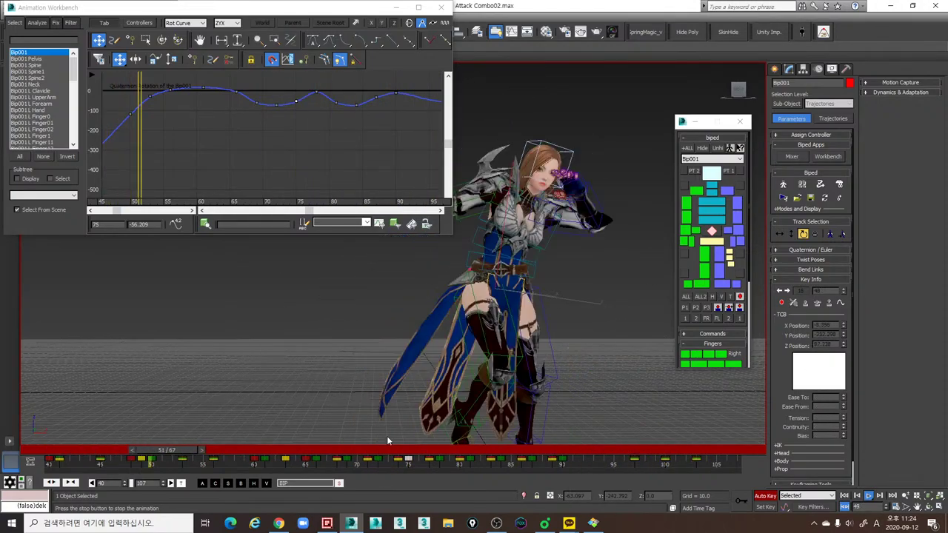
key("/")
scroll(486, 411, "down", 3)
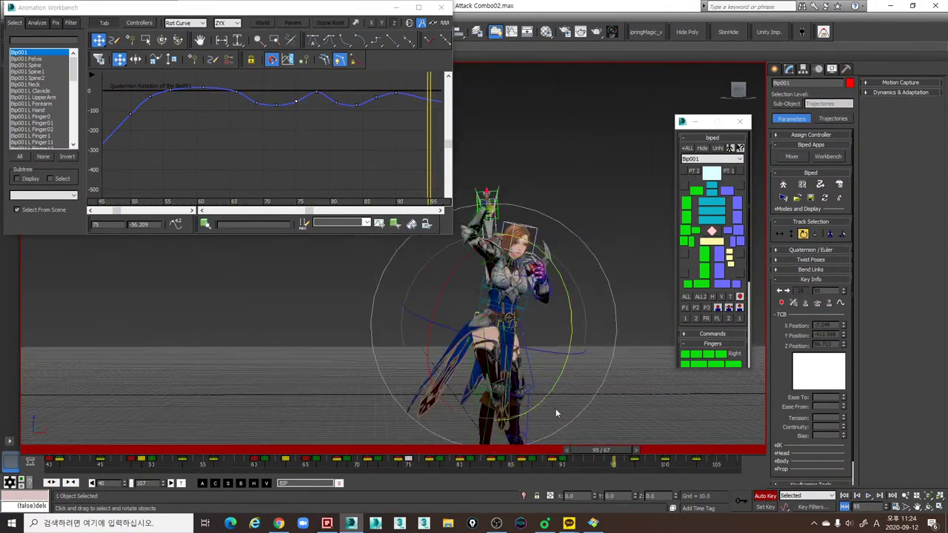
Step: Undo the last rotation change at frame 75 and raise that key to about -18.6
middle_click_drag(556, 412, 418, 450, "alt")
left_click_drag(302, 455, 419, 463)
key("ctrl+z")
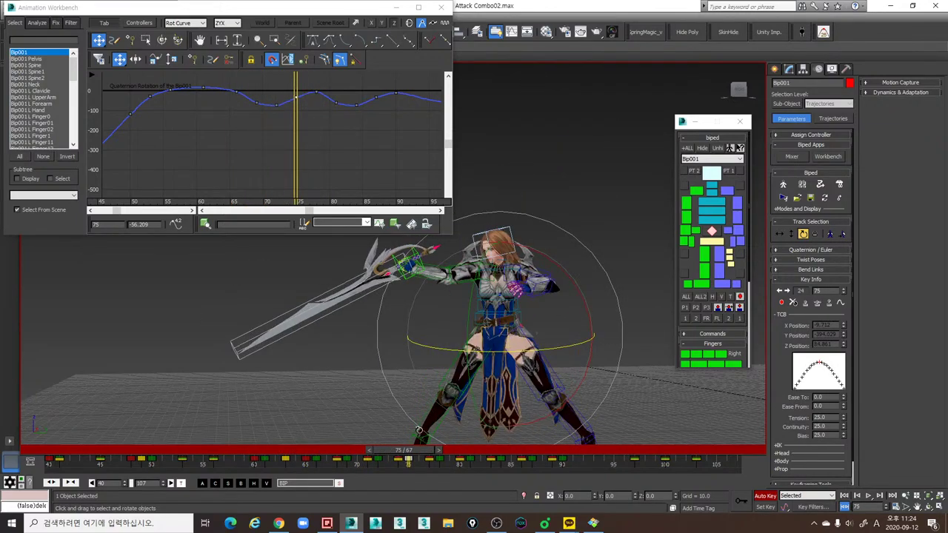
mouse_move(290, 95)
left_mouse_down()
mouse_move(302, 102)
mouse_move(296, 95)
left_mouse_up()
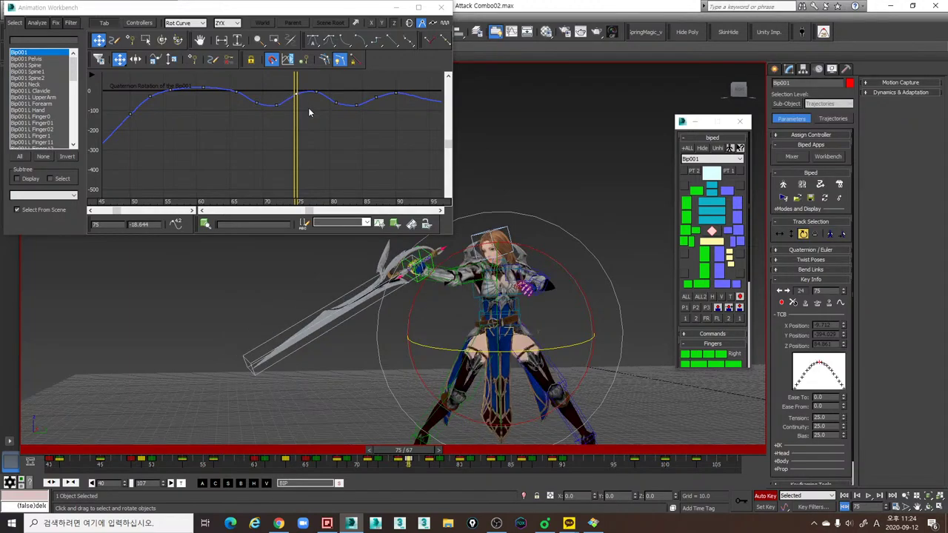
Step: Step and scrub through frames 71 to 96 to review how the body turns with the adjusted rotation key
key("comma")
key("comma")
key("comma")
key("comma")
key("slash")
key("slash")
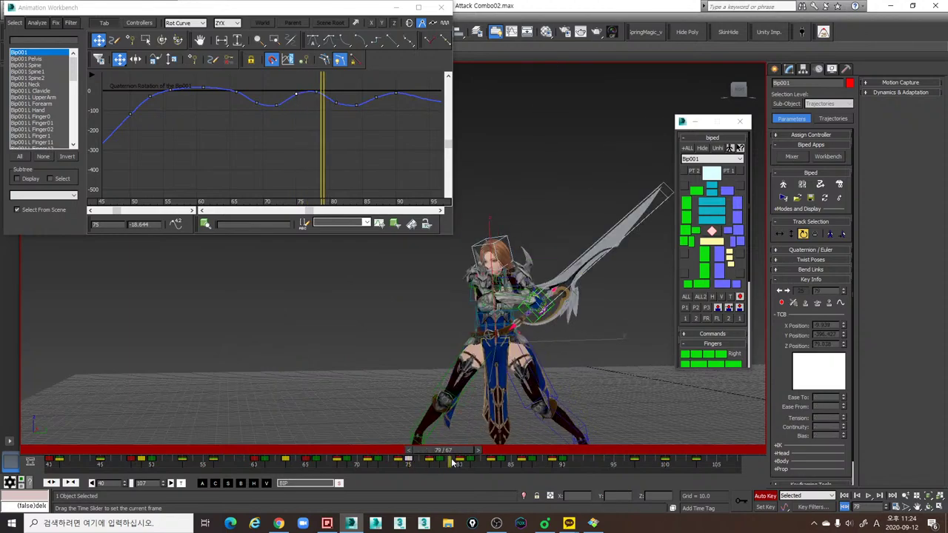
left_click_drag(471, 466, 538, 466)
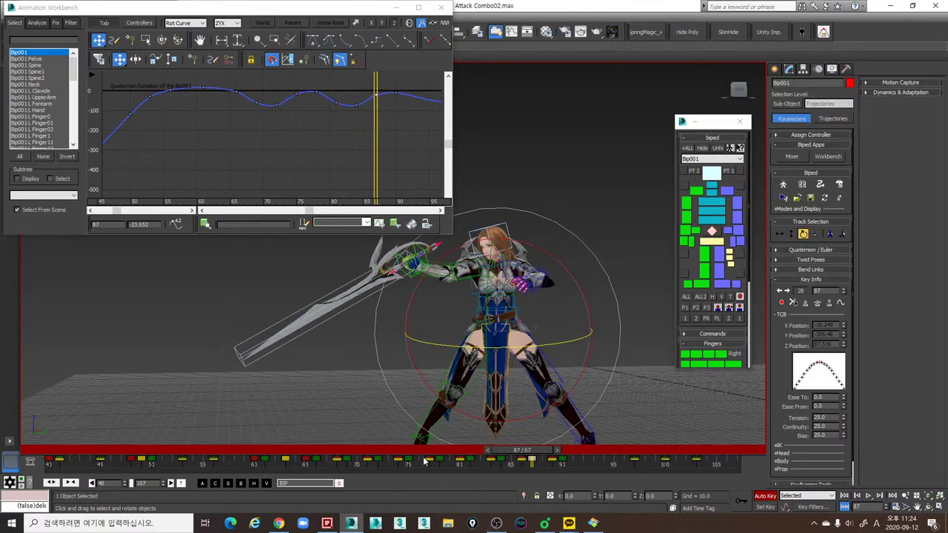
left_click_drag(426, 462, 641, 453)
Step: Activate the Move tool on the biped's center of mass and step through frames 80 to 86 to examine its travel
left_click(712, 231)
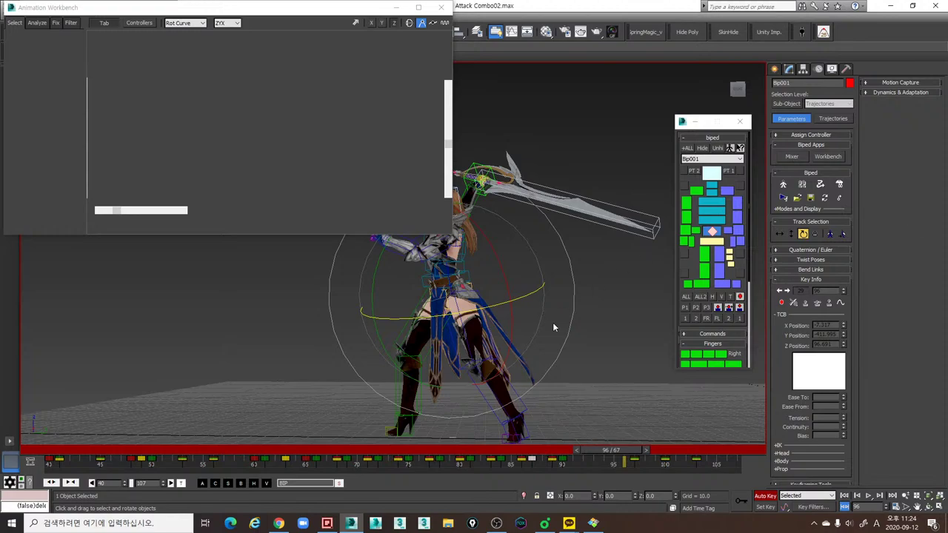
key("w")
scroll(554, 327, "down", 3)
middle_click_drag(555, 351, 562, 380)
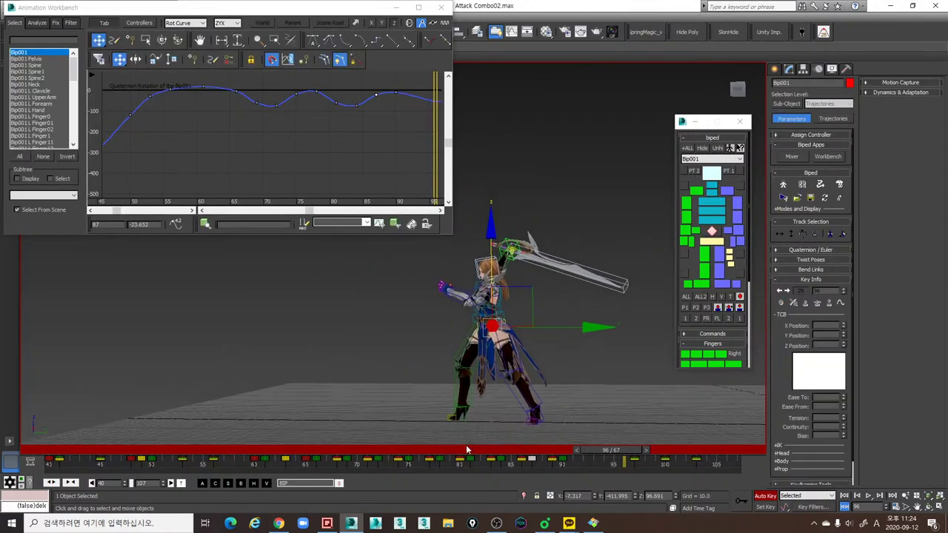
left_click(535, 464)
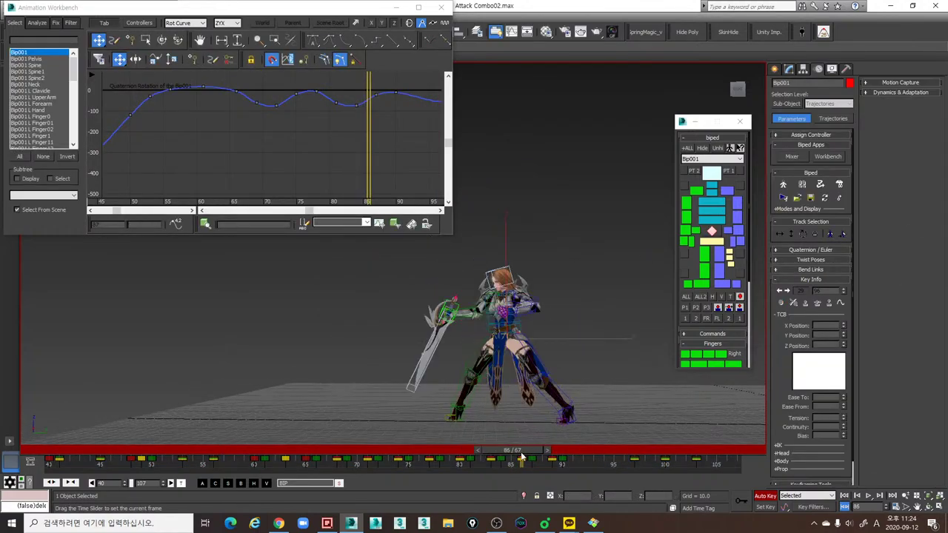
left_click_drag(531, 460, 500, 464)
key("comma")
key("comma")
key("comma")
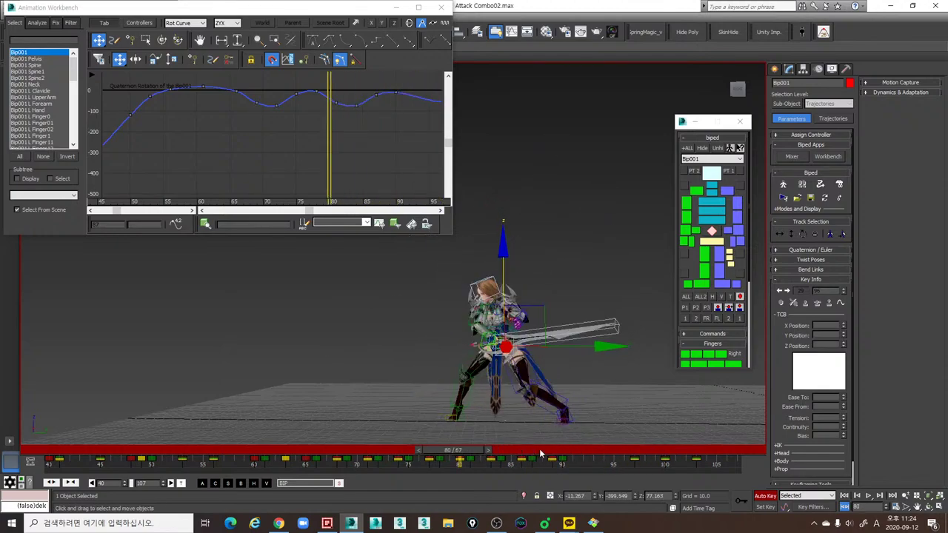
key("period")
key("period")
key("period")
key("period")
key("period")
key("period")
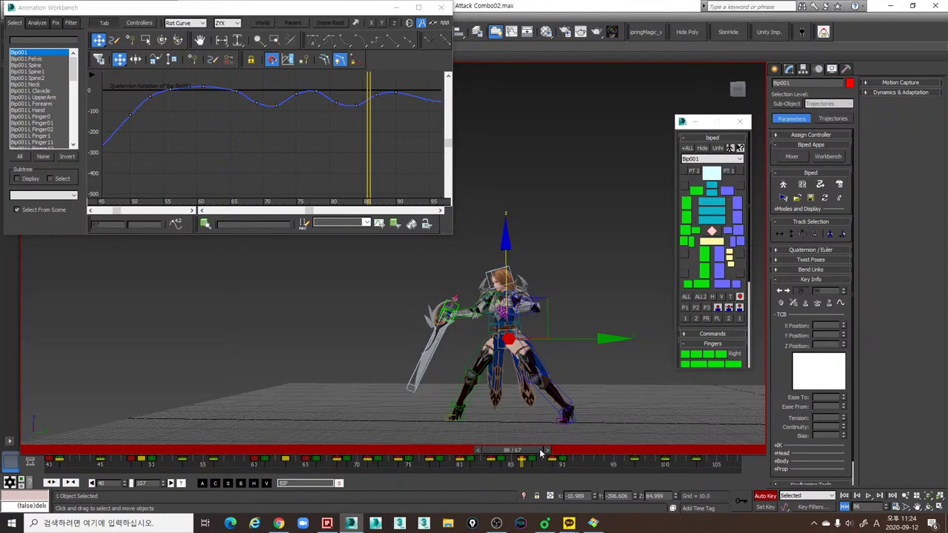
key("comma")
key("comma")
key("comma")
key("comma")
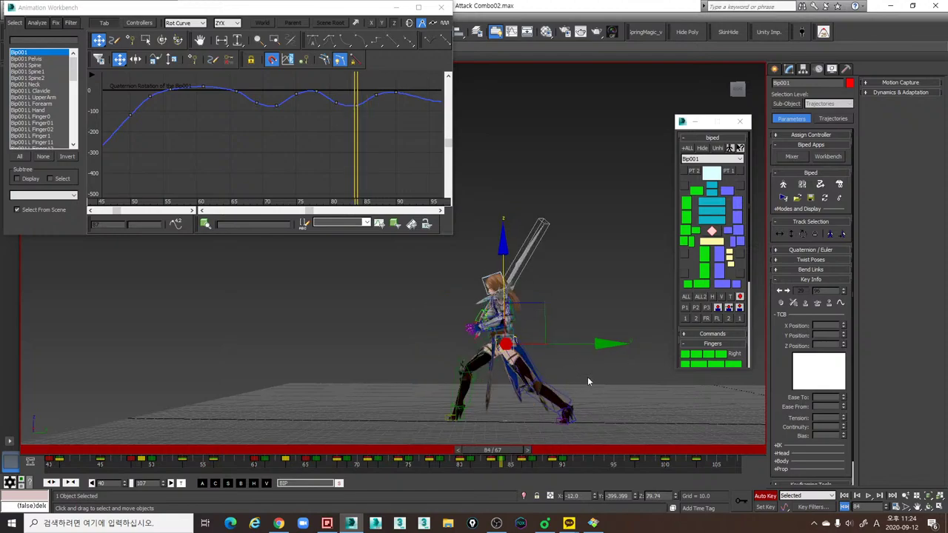
Step: Move the center of mass at frame 89 toward negative Y and slightly down
key("period")
key("period")
key("period")
key("period")
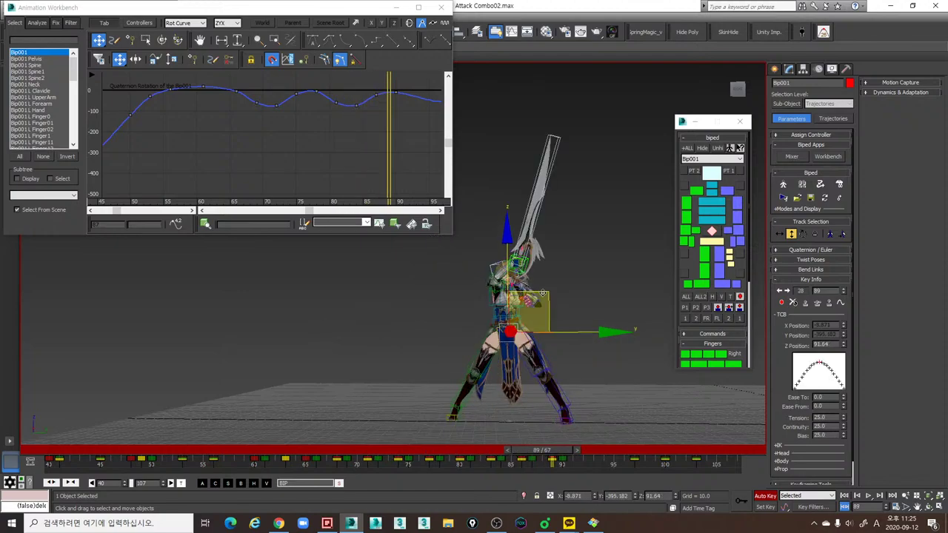
left_click_drag(543, 294, 532, 295)
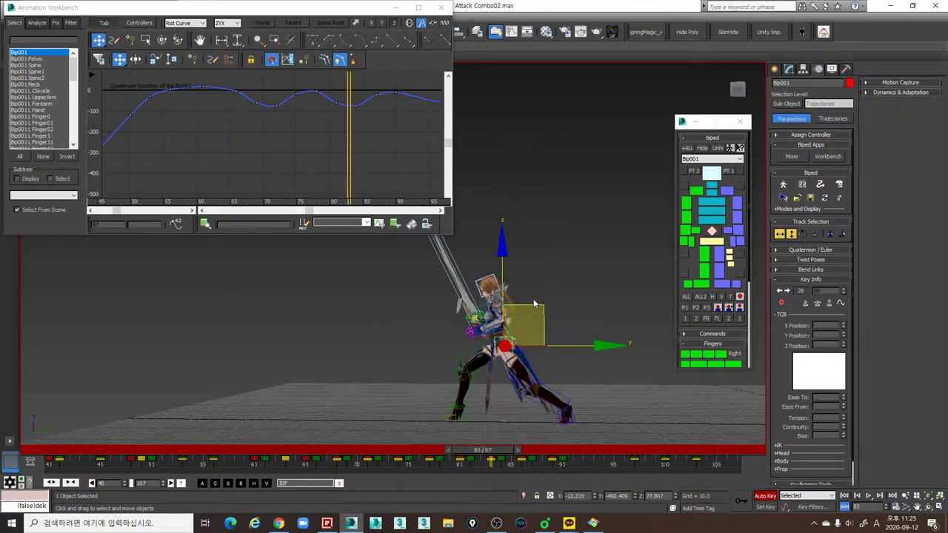
Step: Replay and scrub the last swings to examine the body's movement around frame 89
key("slash")
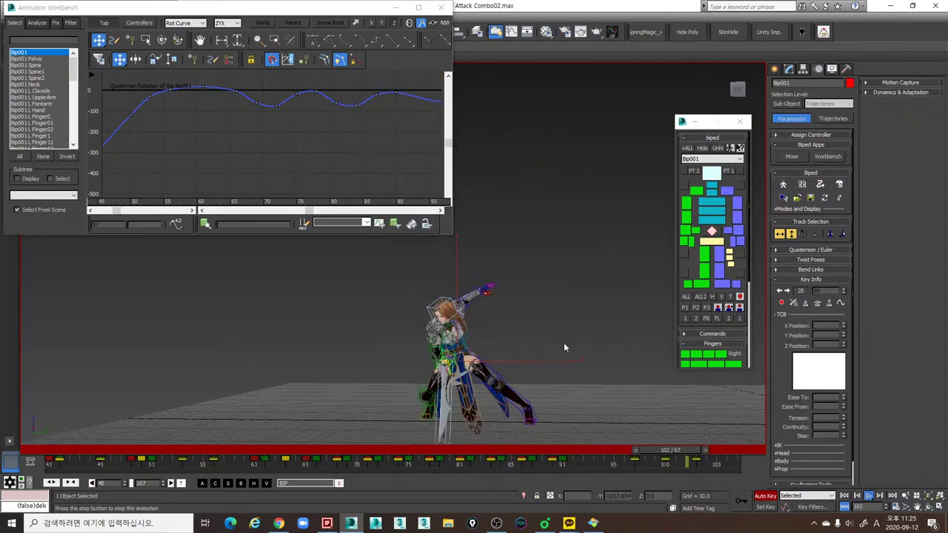
key("slash")
left_click_drag(537, 450, 443, 433)
key("/")
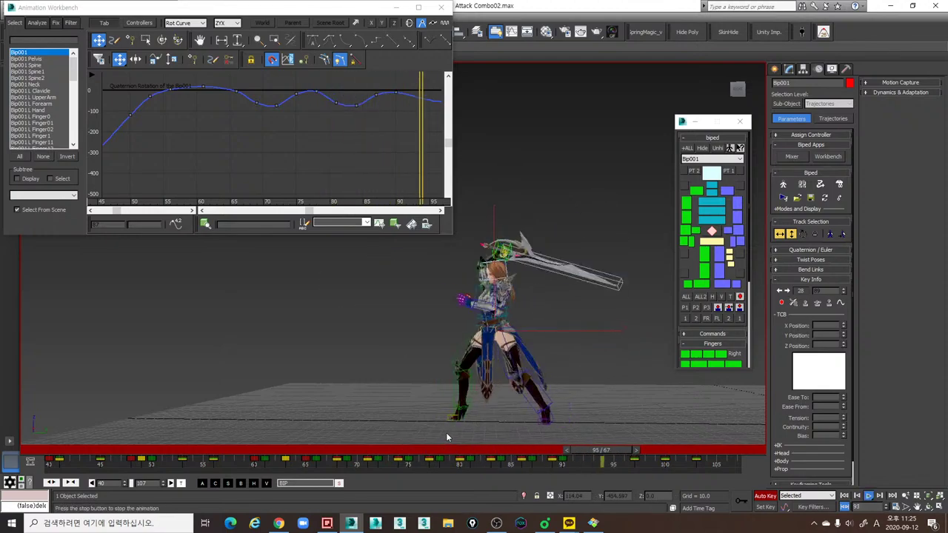
key("/")
left_click(411, 451)
key("/")
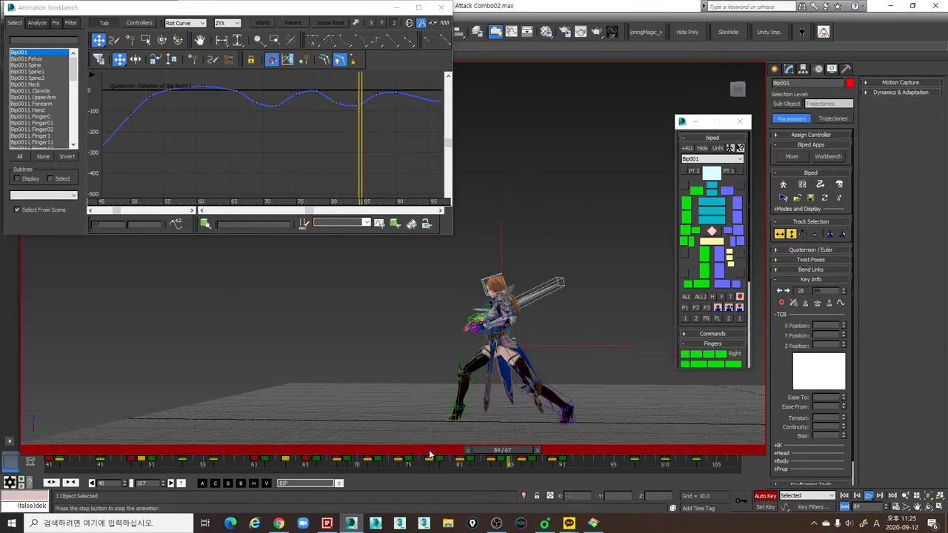
left_click(400, 452)
key("/")
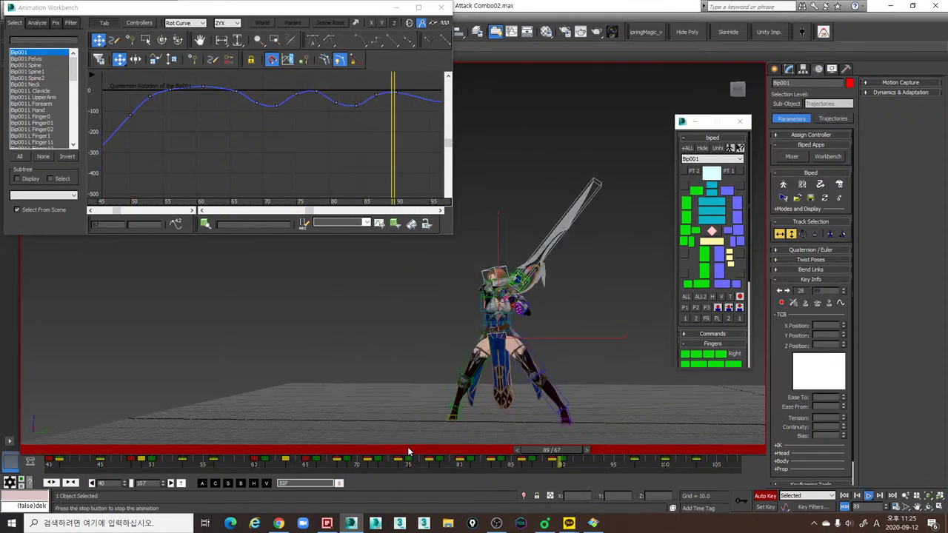
key("/")
left_click_drag(457, 454, 552, 461)
left_click_drag(604, 463, 528, 444)
middle_click_drag(348, 149, 298, 167)
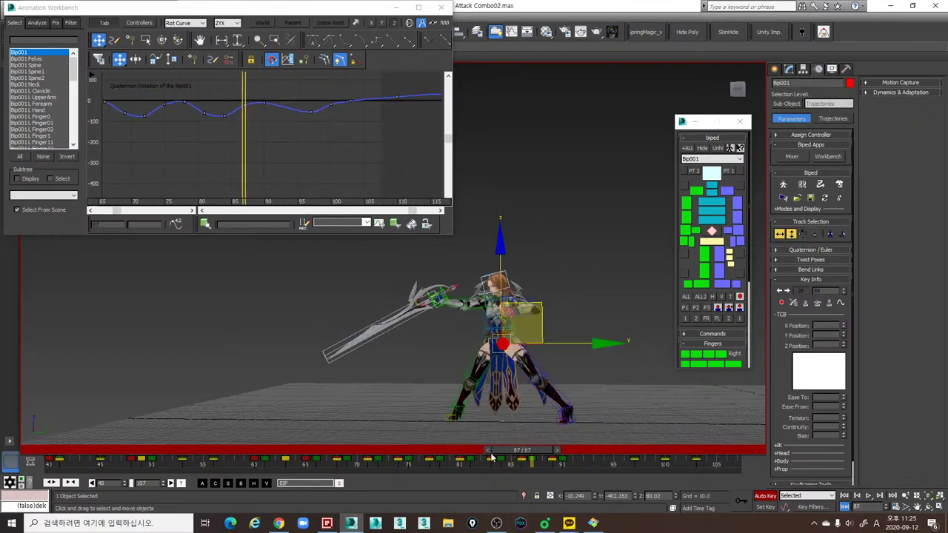
left_click_drag(446, 451, 552, 450)
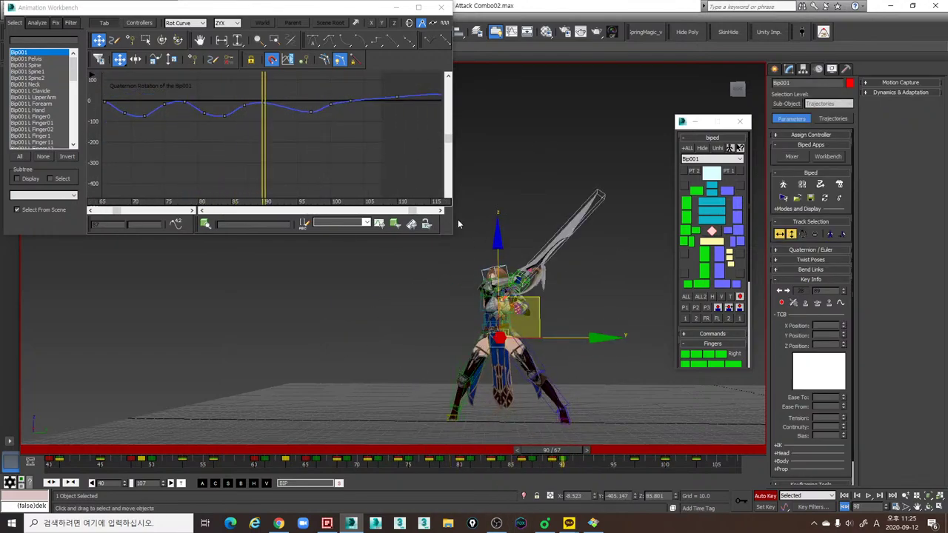
Step: Minimize the Animation Workbench and examine the body's rotation in the viewport, comparing the poses at frames 69 and 72
left_click(395, 9)
middle_click_drag(444, 340, 347, 311)
scroll(375, 303, "up", 4)
scroll(376, 303, "down", 3)
left_click_drag(421, 451, 563, 450)
mouse_move(474, 376)
middle_mouse_down("alt")
mouse_move(533, 393)
mouse_move(484, 389)
middle_mouse_up("alt")
key("e")
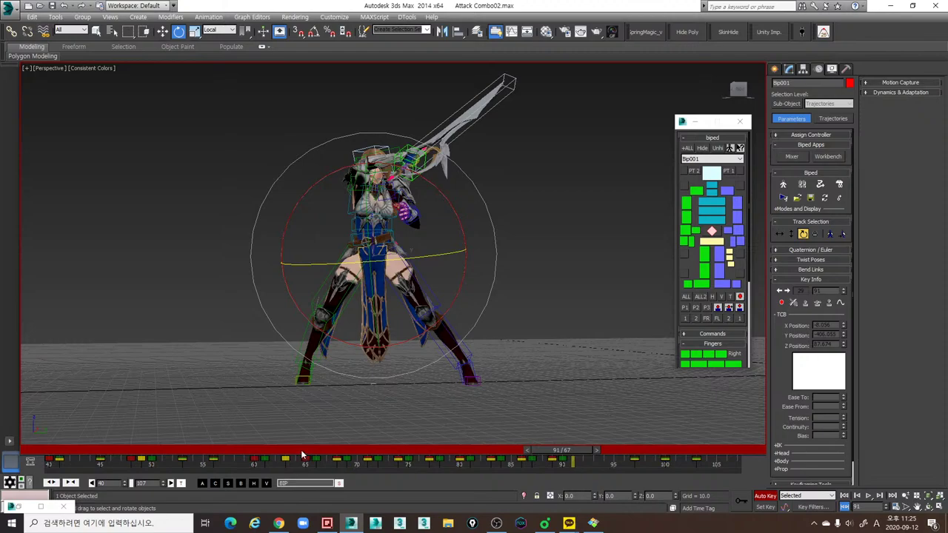
left_click_drag(300, 450, 345, 451)
middle_click_drag(400, 315, 376, 320, "alt")
middle_click_drag(462, 261, 486, 261, "alt")
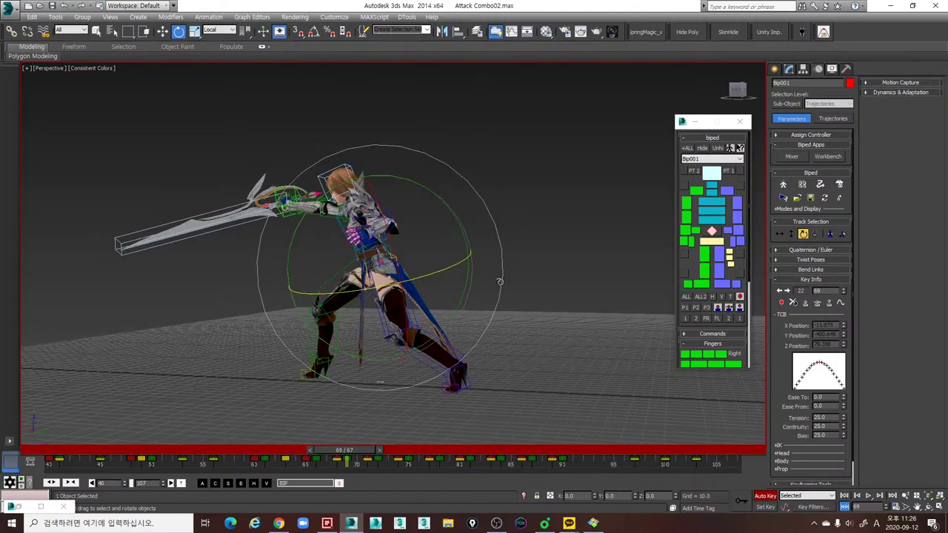
key("period")
key("period")
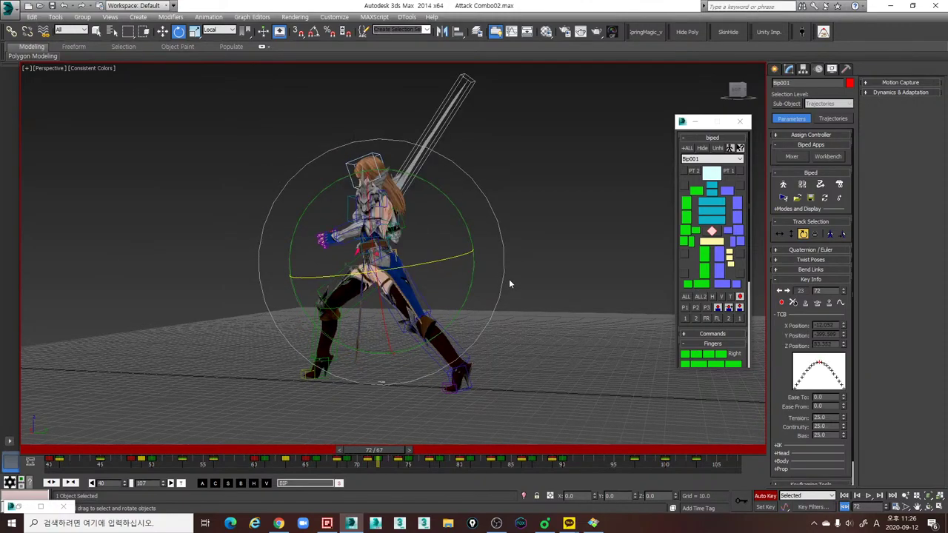
key("comma")
key("comma")
key("comma")
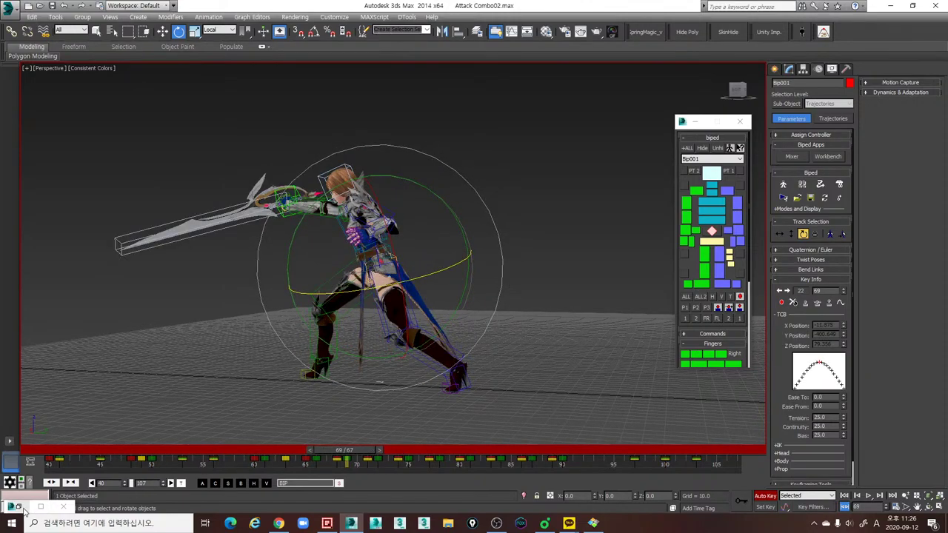
Step: Restore the Animation Workbench and display only the X and Y rotation curves of the center of mass
left_click(21, 508)
left_click(383, 25)
left_click(373, 25)
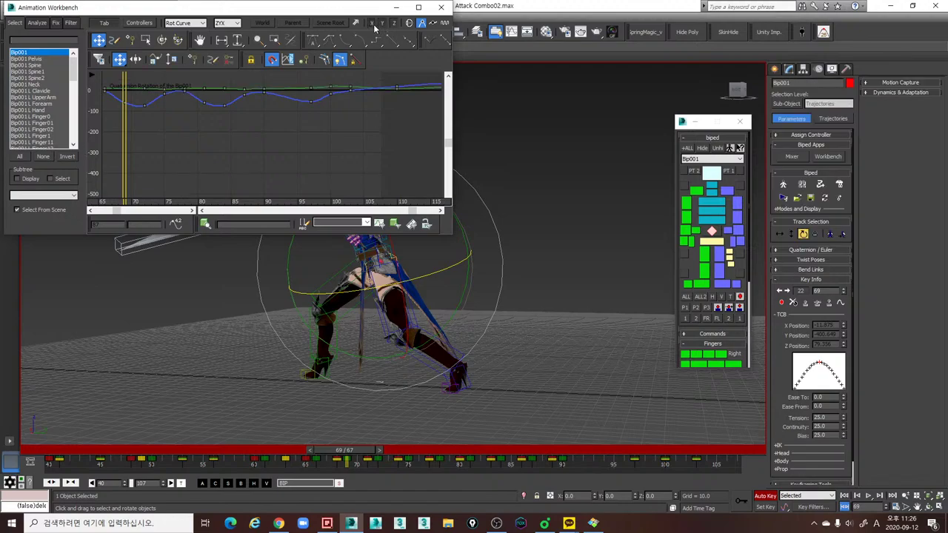
left_click(393, 24)
left_click(221, 40)
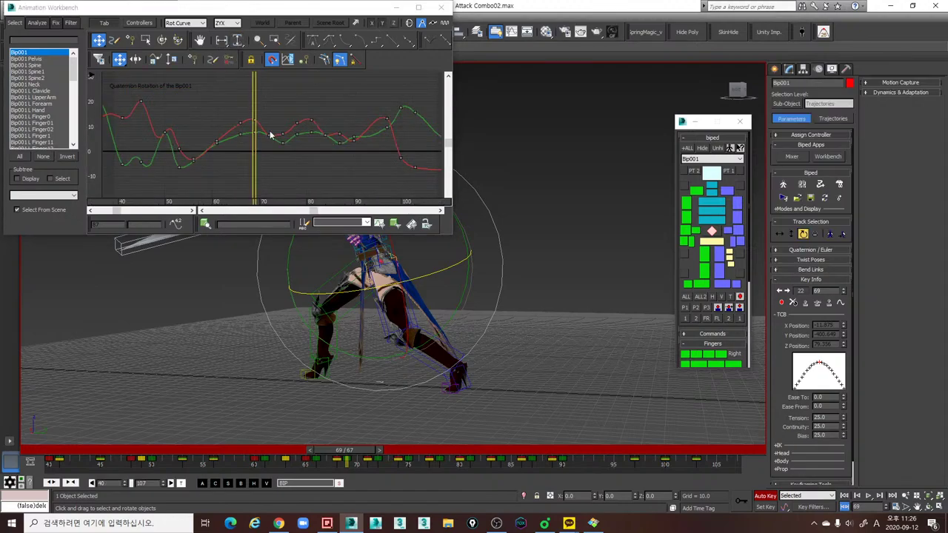
middle_click_drag(294, 150, 336, 156)
scroll(318, 141, "up", 5)
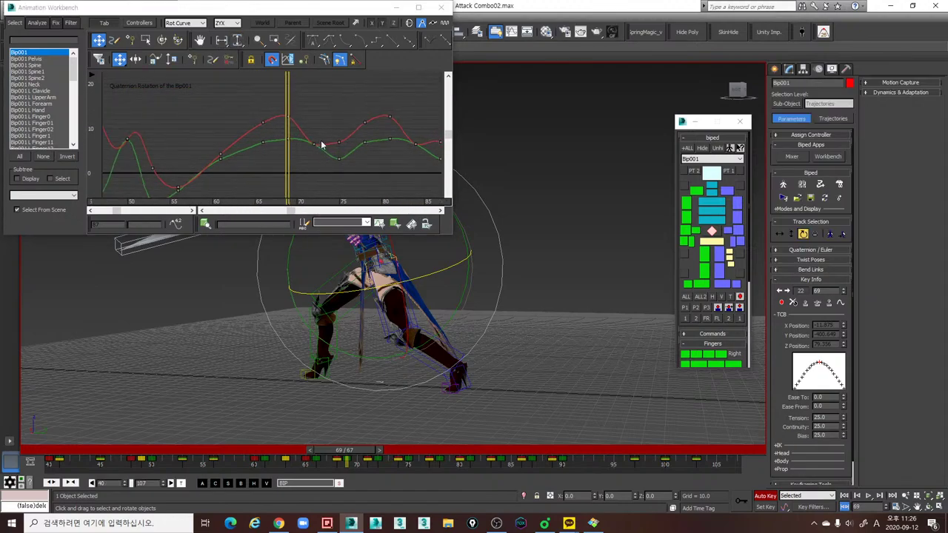
Step: Raise the X rotation curve key at frame 72 to about 7.8
key("period")
key("period")
key("period")
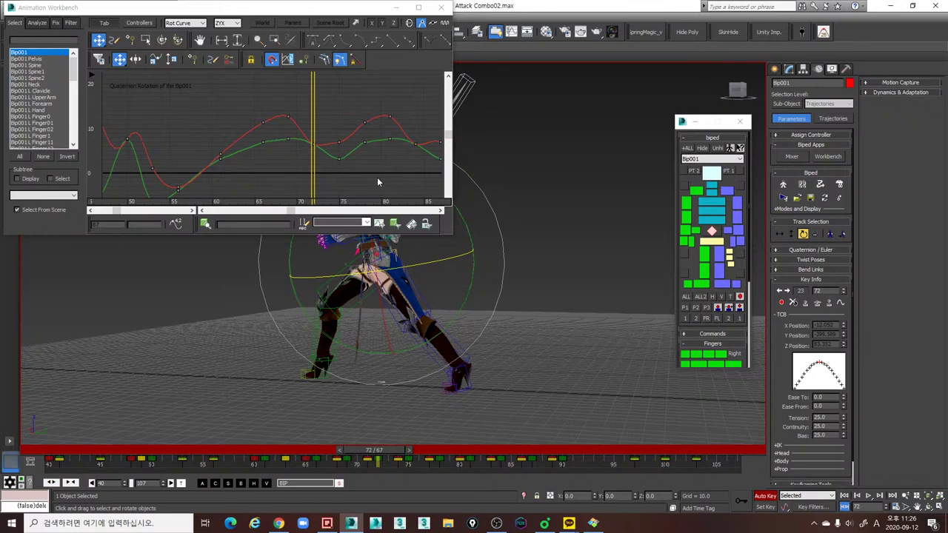
scroll(315, 147, "up", 2)
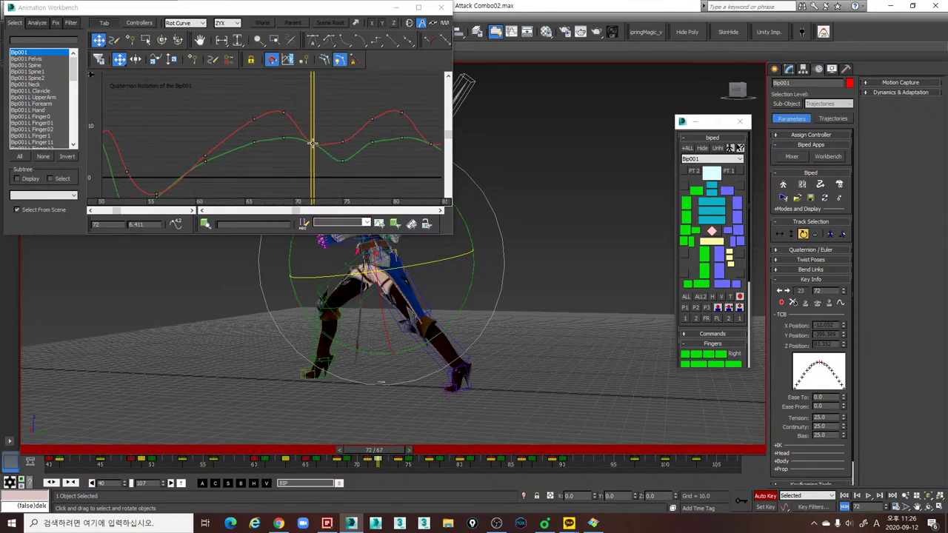
left_click_drag(313, 139, 322, 146)
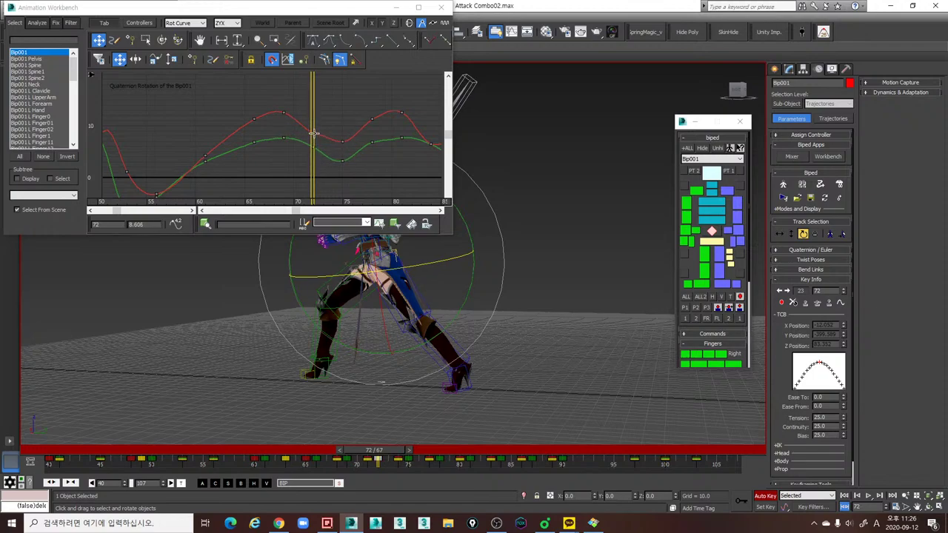
left_click_drag(314, 134, 315, 137)
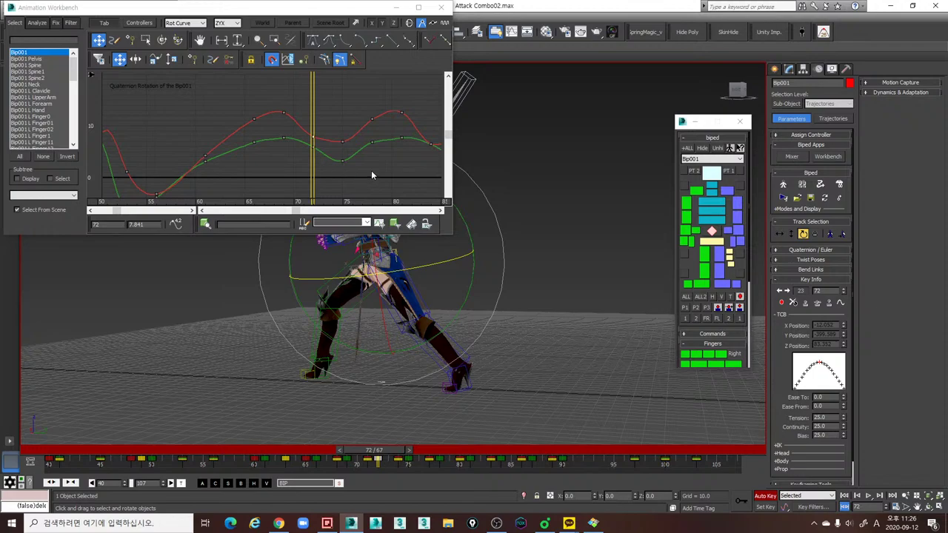
Step: Lower the Y rotation curve key at frame 78 to about 6.4
middle_click_drag(425, 165, 358, 157)
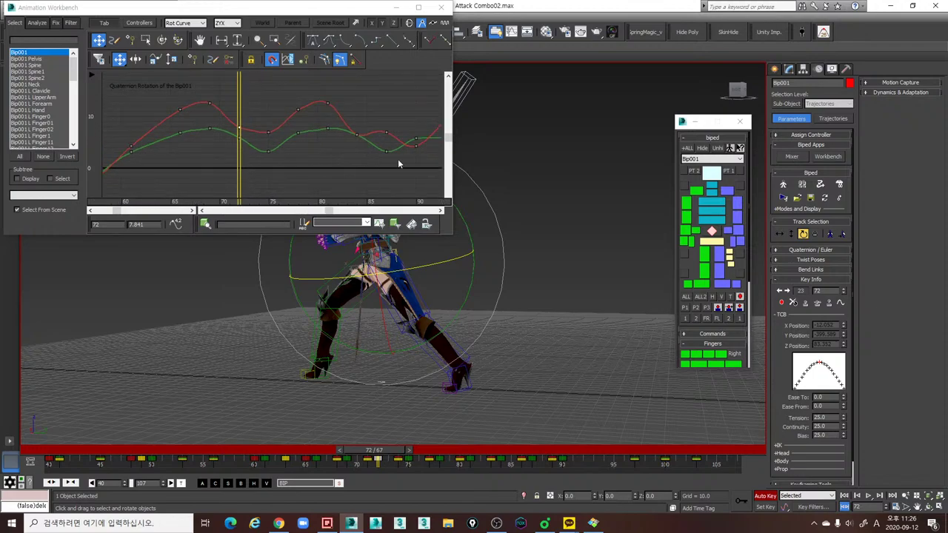
key("period")
key("period")
key("period")
key("period")
key("period")
key("period")
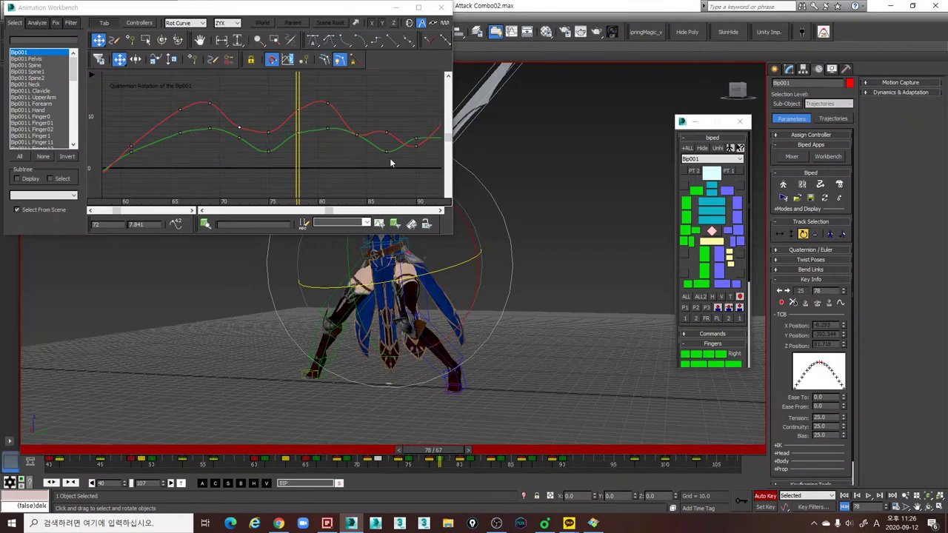
key("period")
key("period")
key("period")
key("comma")
key("comma")
key("comma")
left_click_drag(300, 133, 299, 135)
Step: Step back from frame 78 to 69 and inspect the body's tilt from the side and the front
middle_click_drag(385, 294, 457, 432, "alt")
key("comma")
key("comma")
key("comma")
key("comma")
key("comma")
key("comma")
key("comma")
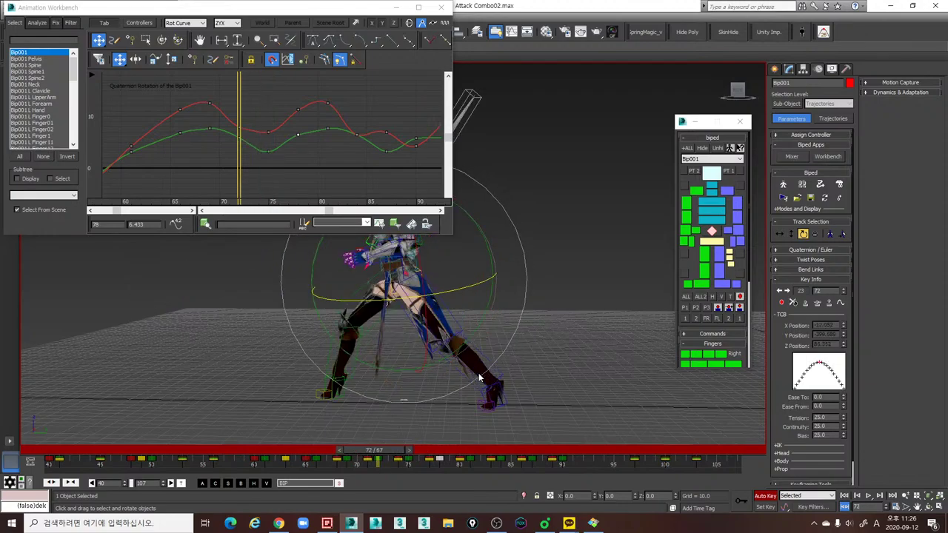
key("period")
middle_click_drag(444, 382, 566, 423, "alt")
key("comma")
key("comma")
key("comma")
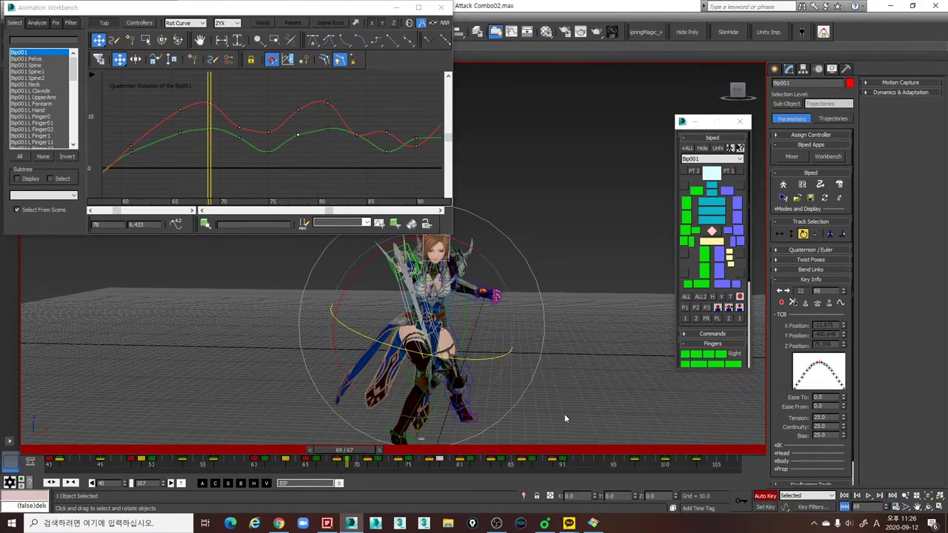
Step: Step forward from frame 69 to 87 to examine how the body tilts through both swings
key("period")
key("period")
key("period")
key("period")
key("period")
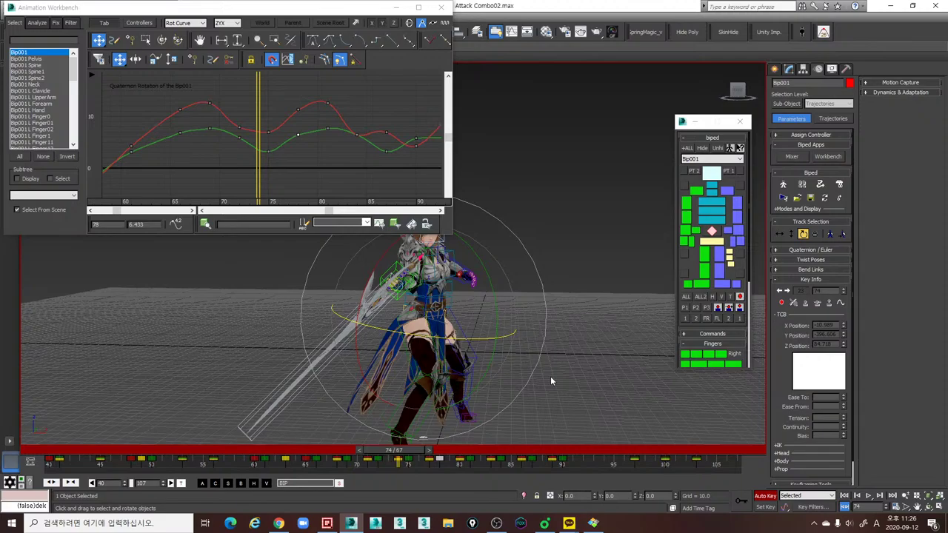
key("period")
key("period")
key("period")
key("period")
key("period")
key("period")
key("period")
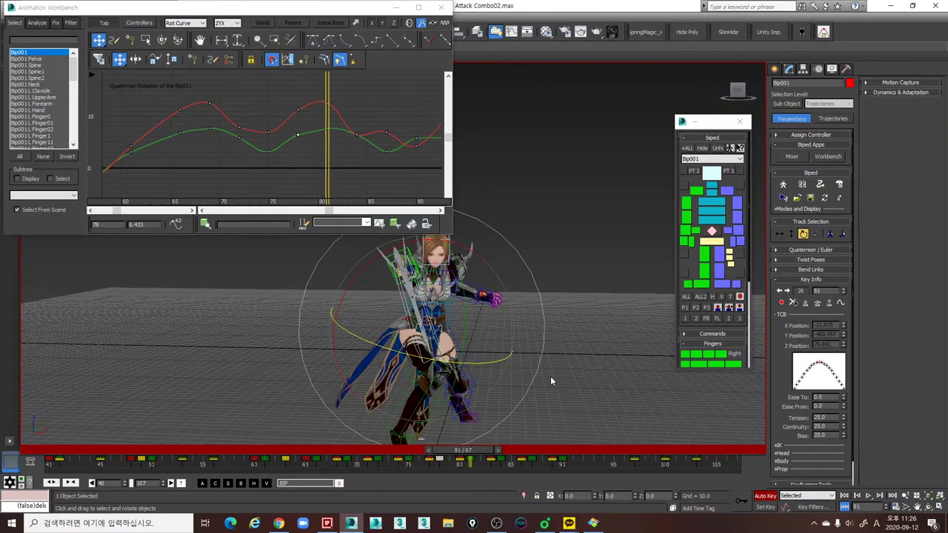
key("period")
key("period")
key("period")
key("period")
key("period")
key("period")
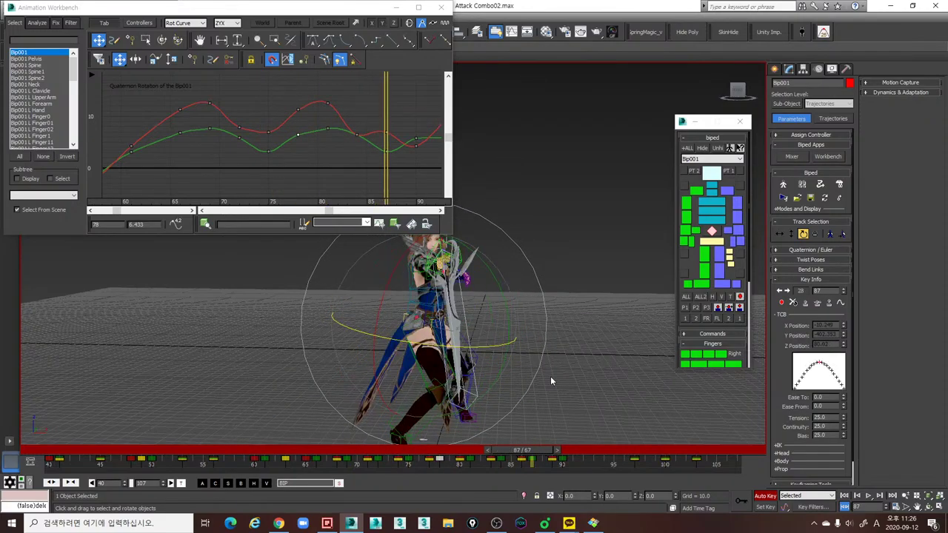
Step: Raise the X rotation curve key at frame 84 to about 11.1
middle_click_drag(343, 169, 320, 169)
key("comma")
key("comma")
key("comma")
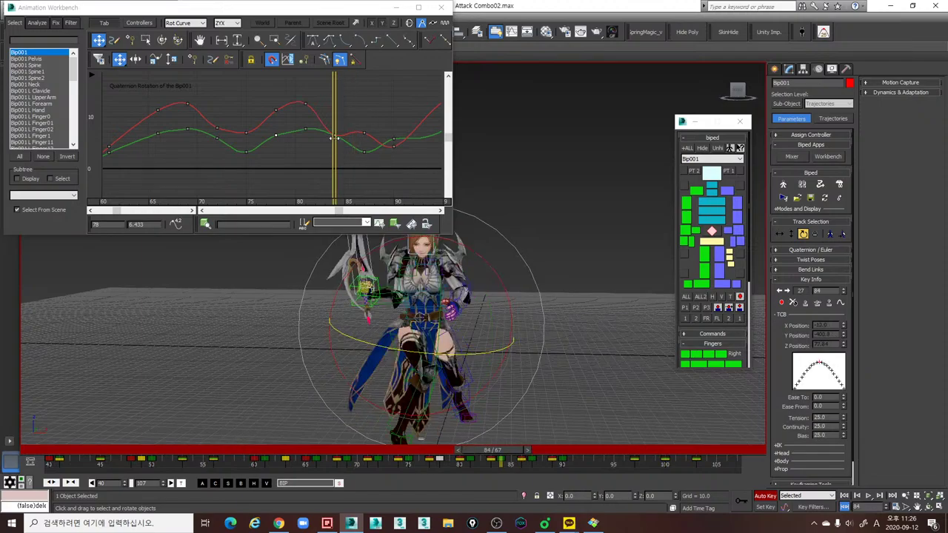
left_click_drag(336, 136, 336, 112)
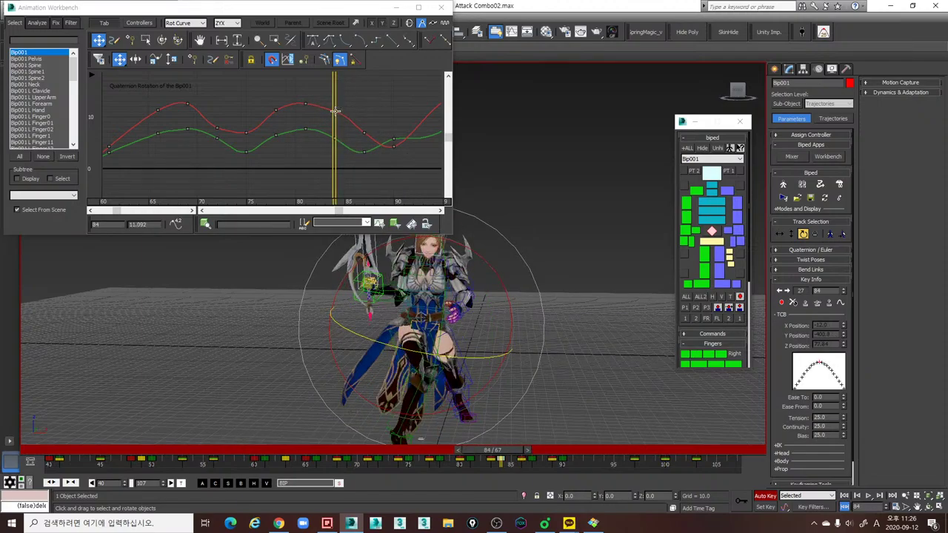
Step: Fine-tune the X rotation curve key at frame 84 to about 10.4, comparing the pose with the neighbouring frames
key("comma")
key("comma")
key("comma")
key("comma")
key("period")
key("period")
key("period")
key("period")
left_click_drag(335, 136, 335, 134)
key("period")
key("period")
key("period")
key("comma")
key("comma")
key("comma")
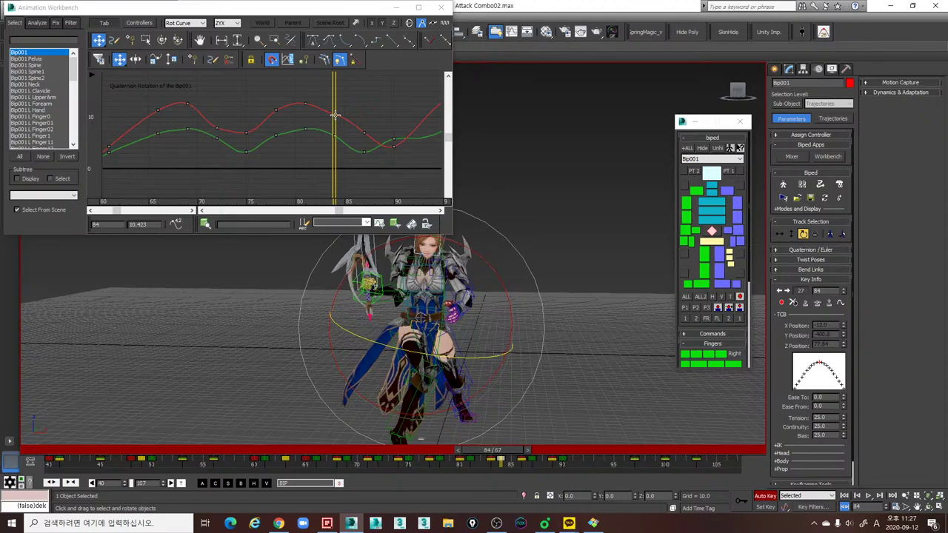
Step: Lower the X rotation curve key at frame 87 to about 6.0 and play back the result
key("period")
key("period")
key("period")
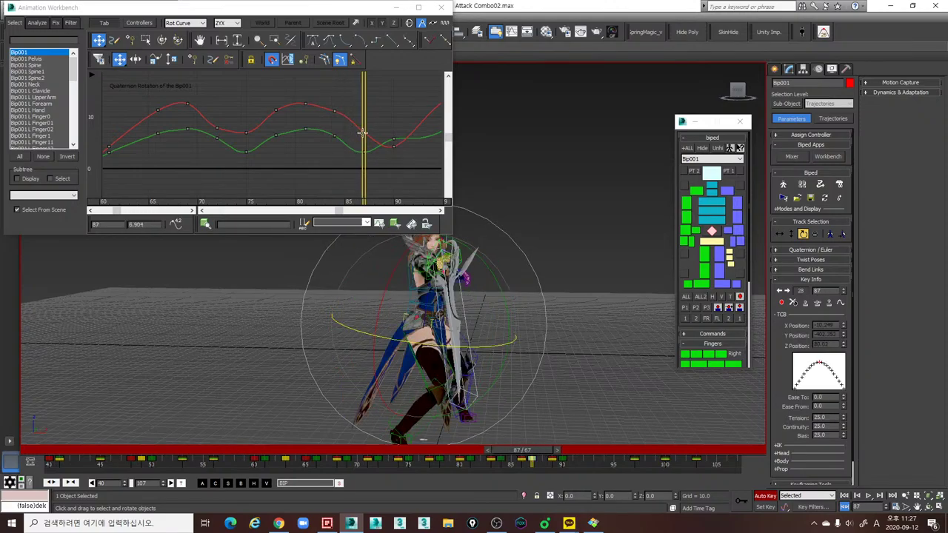
middle_click_drag(402, 152, 357, 153)
key("slash")
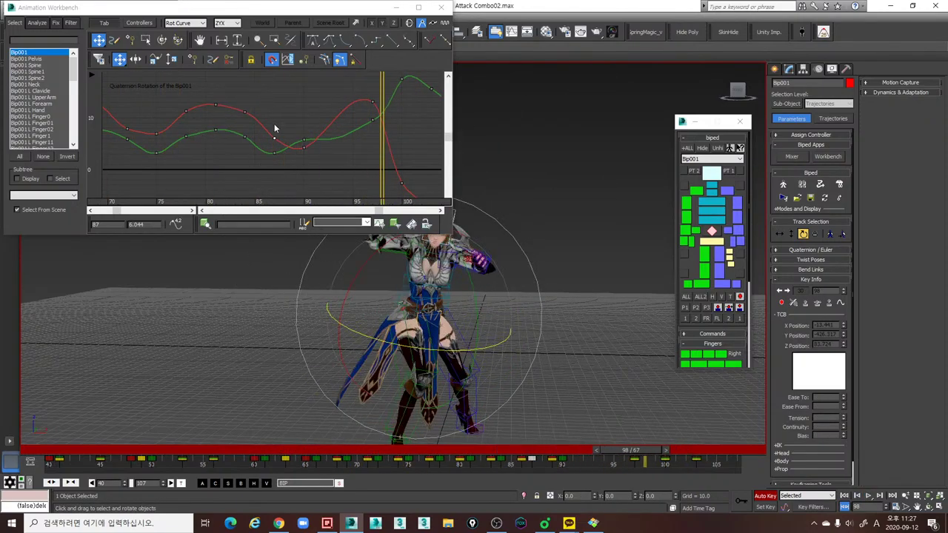
Step: Show only the Z rotation curve and minimize the Animation Workbench to free the view of the character
left_click(391, 26)
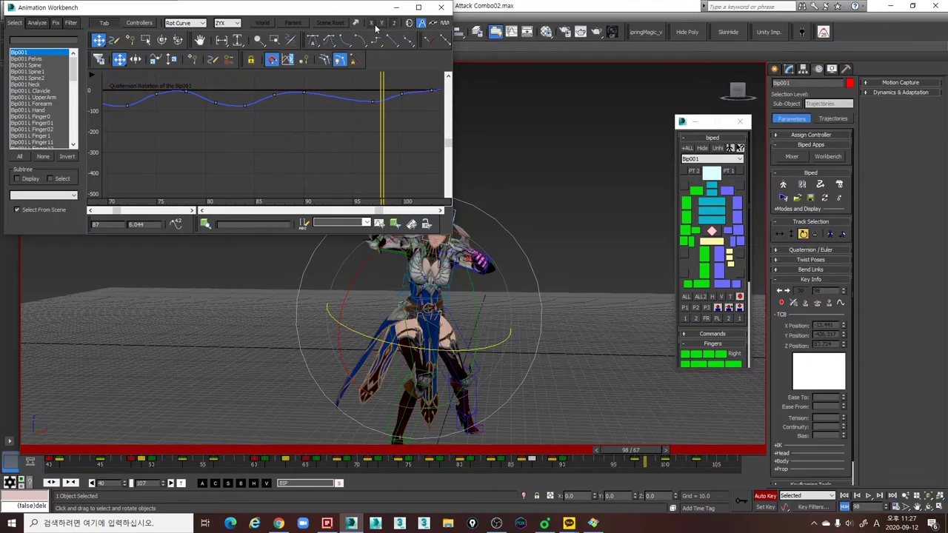
left_click(440, 7)
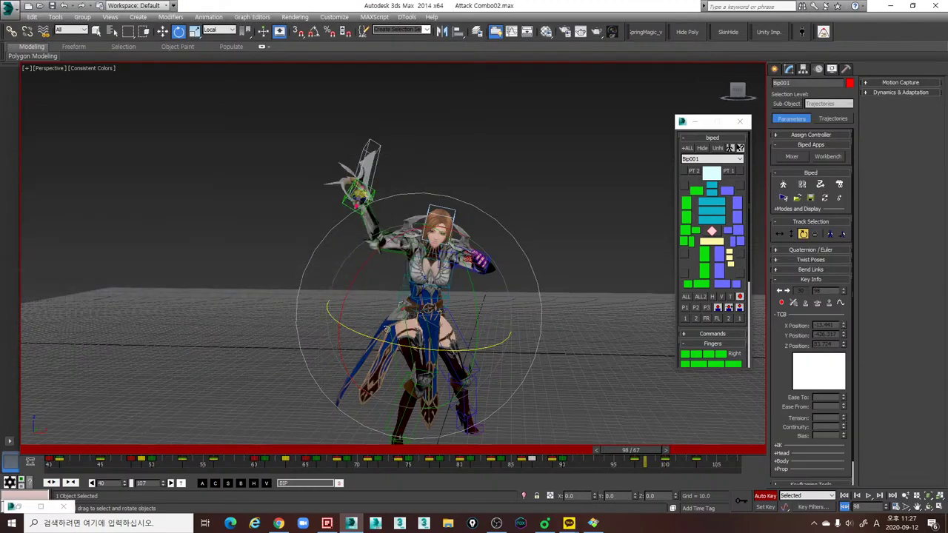
mouse_move(454, 325)
middle_mouse_down("alt")
mouse_move(501, 343)
mouse_move(447, 334)
middle_mouse_up("alt")
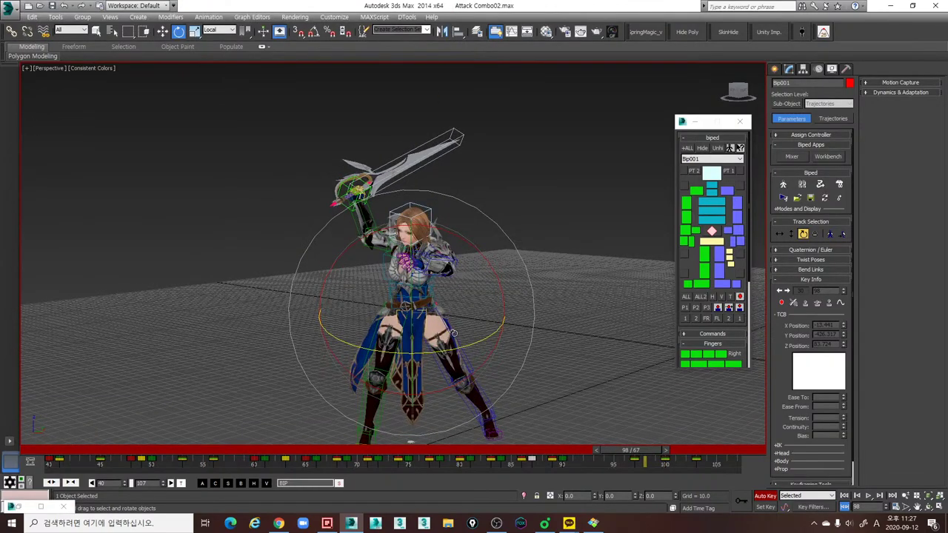
key("w")
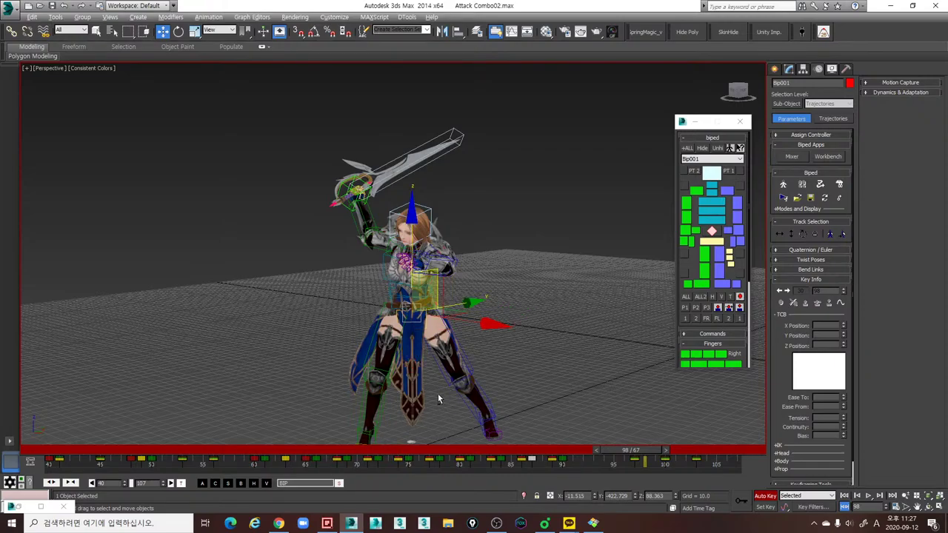
Step: At frame 89, raise the center of mass and shift it to about Y -413.8 and Z 93.2, checking the motion in playback
middle_click_drag(439, 398, 428, 315, "alt")
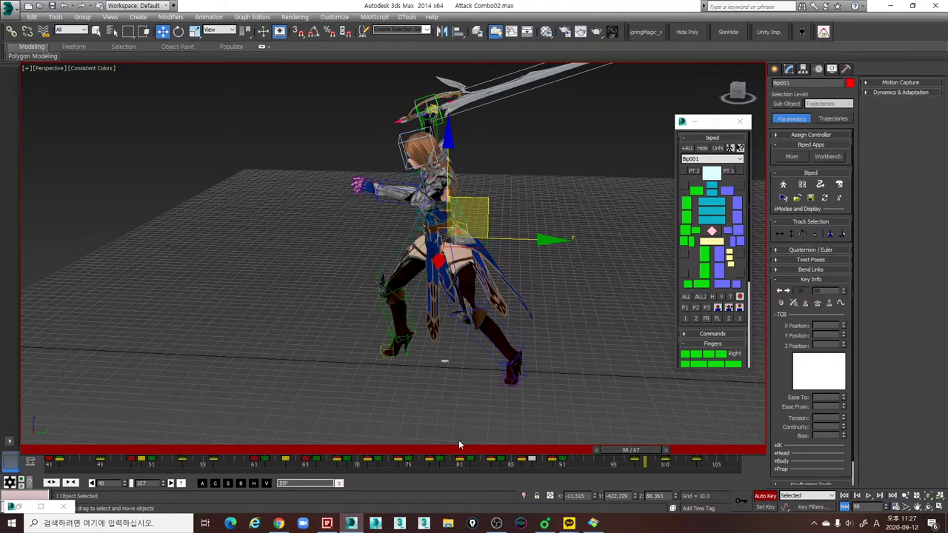
mouse_move(460, 444)
left_mouse_down()
mouse_move(444, 449)
mouse_move(554, 449)
mouse_move(463, 449)
left_mouse_up()
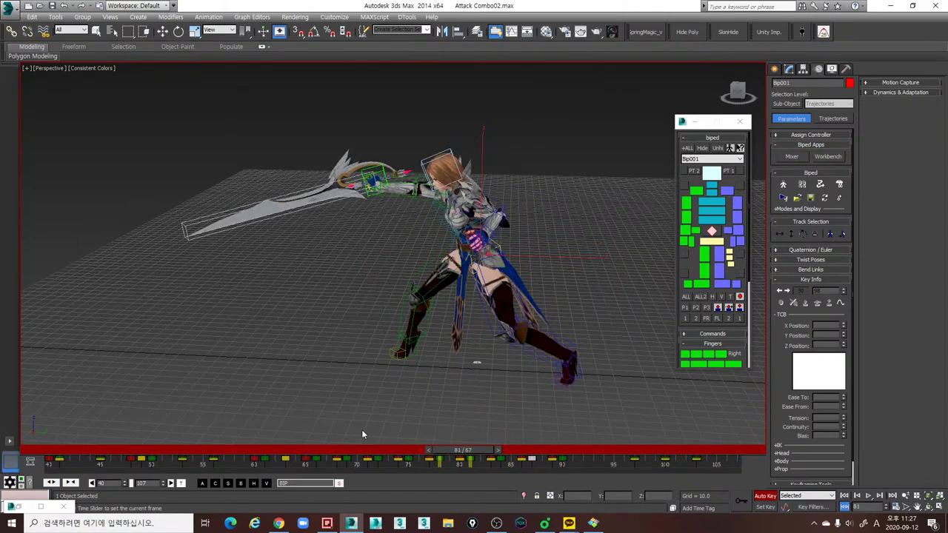
left_click_drag(362, 431, 563, 440)
key("w")
middle_click_drag(567, 428, 579, 377, "alt")
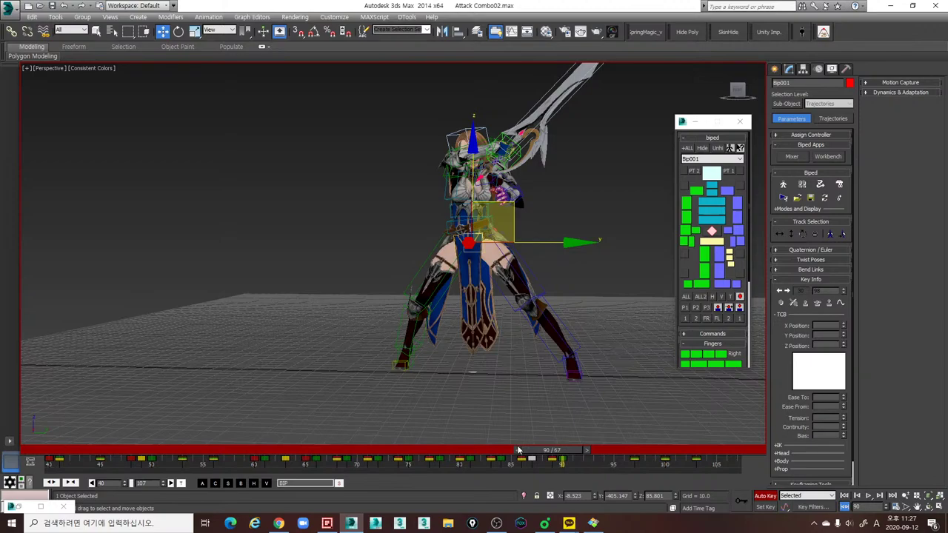
left_click_drag(518, 449, 557, 449)
key("w")
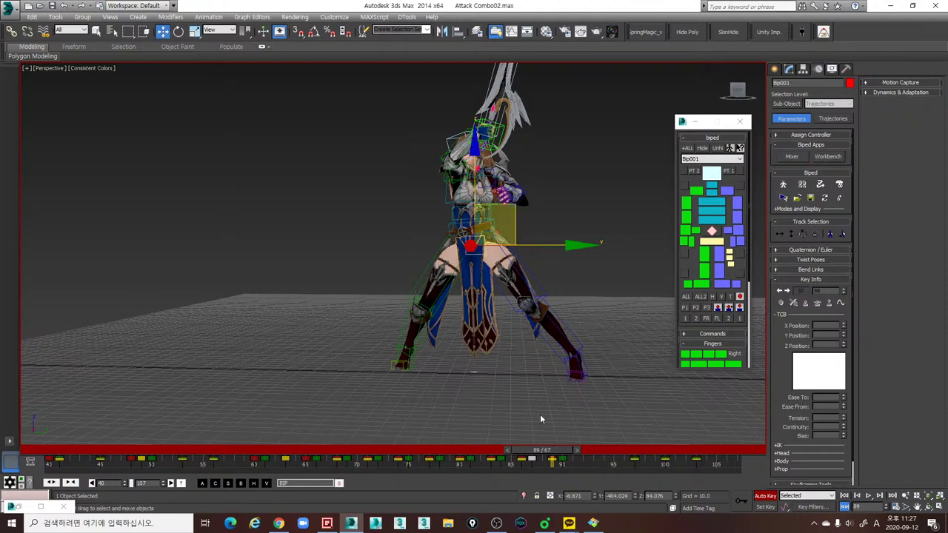
left_click_drag(502, 204, 488, 189)
left_click_drag(506, 449, 355, 429)
key("/")
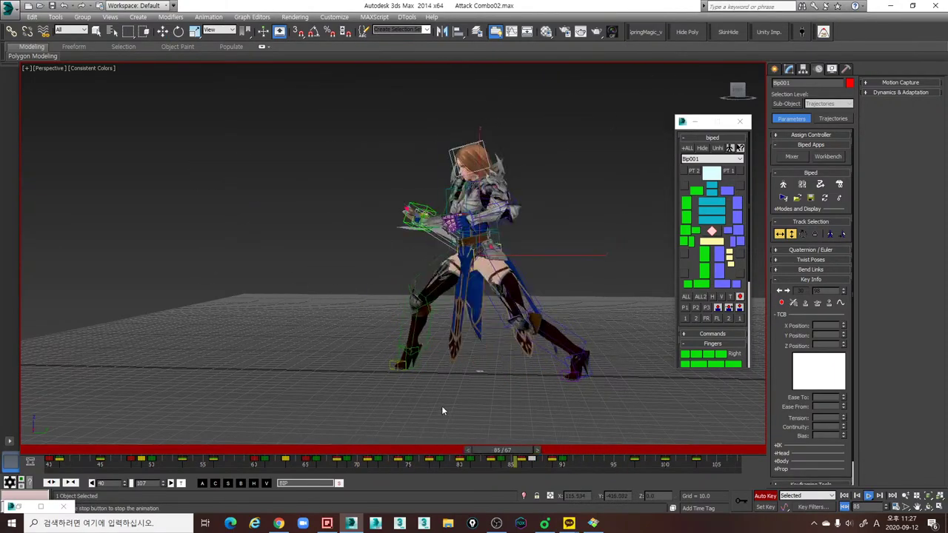
Step: At frame 94, move the center of mass to about Y -426.7 and Z 103.1
left_click_drag(516, 449, 600, 461)
key("w")
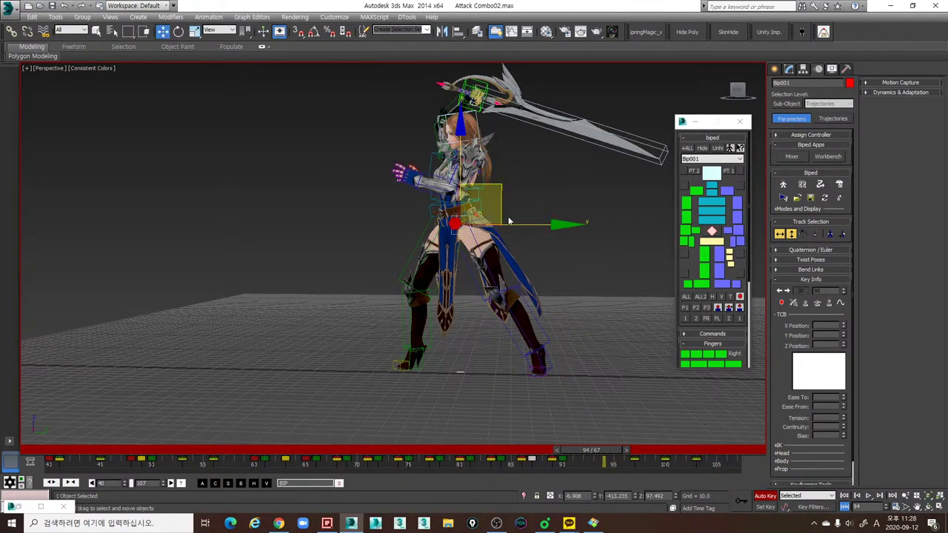
left_click_drag(501, 185, 482, 177)
Step: Compare the poses around frame 94 and reposition that frame's center of mass to about Y -413.6 and Z 99.1
left_click_drag(533, 451, 611, 446)
key("comma")
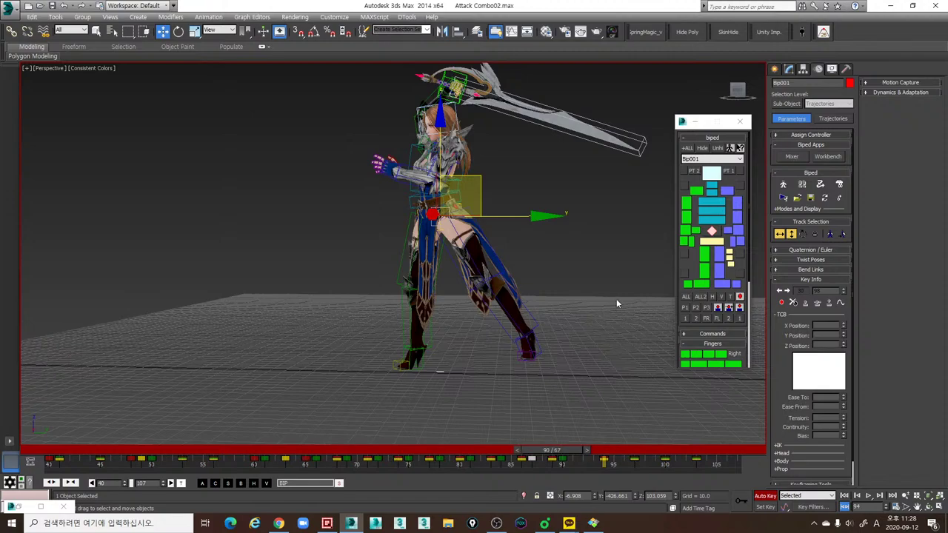
key("comma")
key("period")
key("period")
key("period")
key("comma")
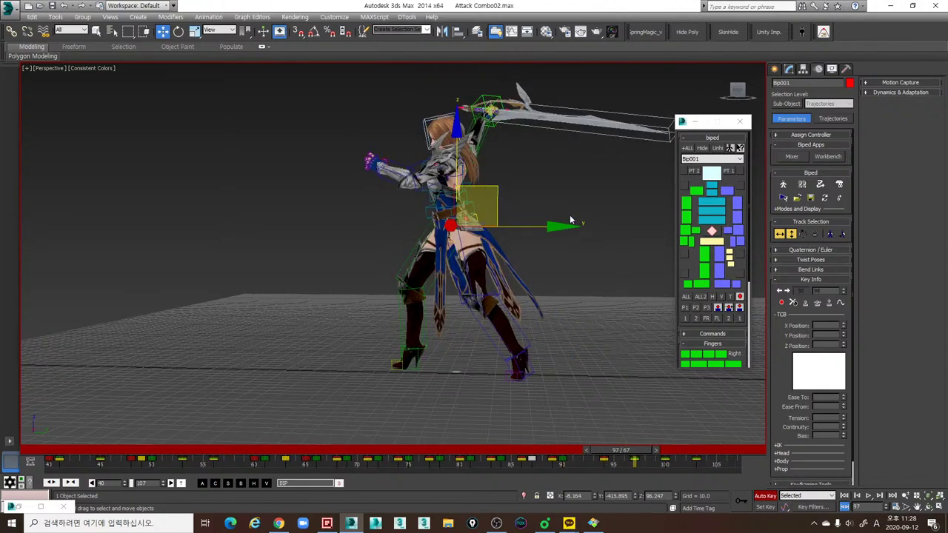
key("comma")
key("comma")
key("comma")
key("period")
key("period")
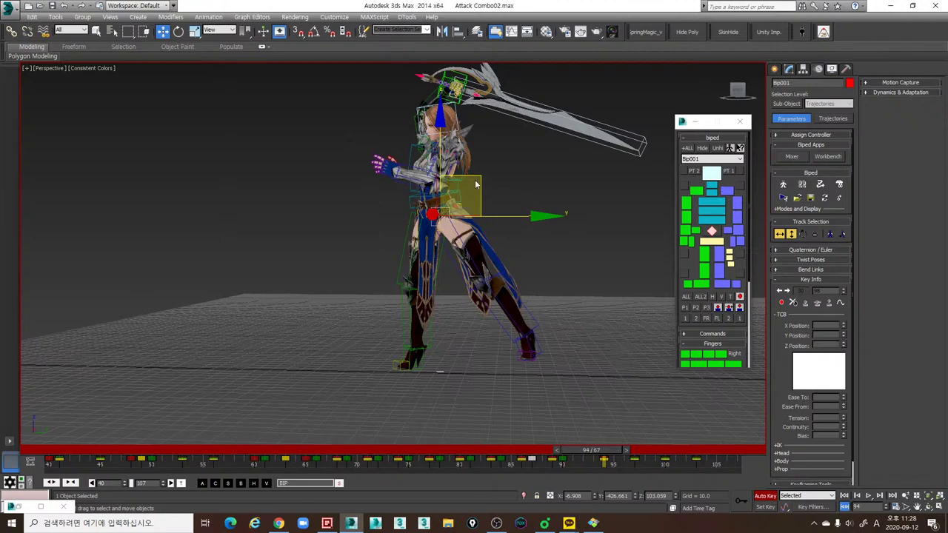
left_click_drag(477, 177, 495, 181)
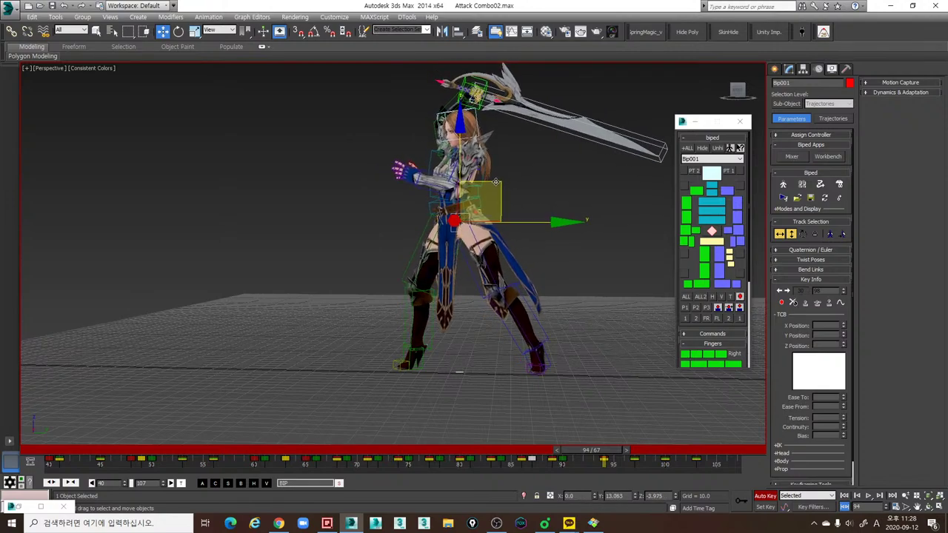
Step: Restore the Animation Workbench, display the body's Z position curve, and dismiss the desktop notification
double_click(19, 506)
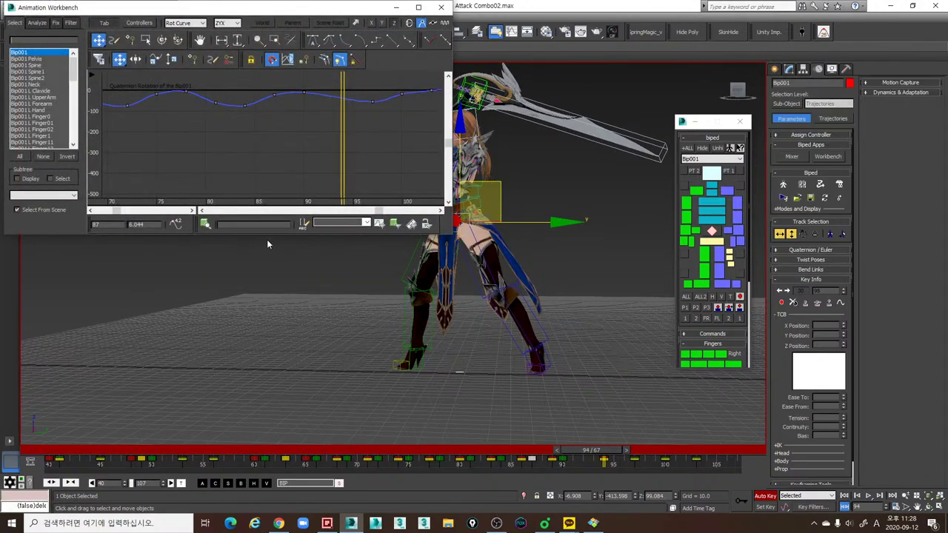
left_click(185, 23)
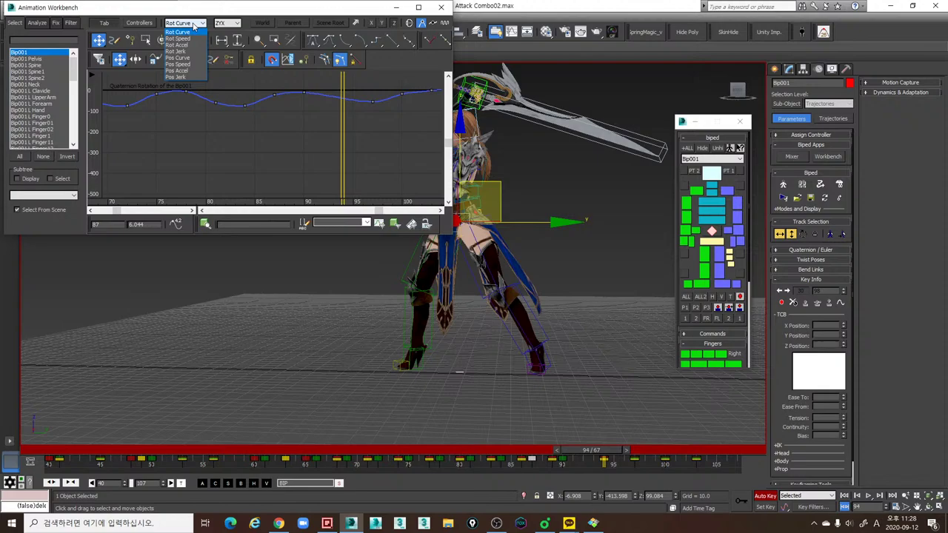
left_click(184, 60)
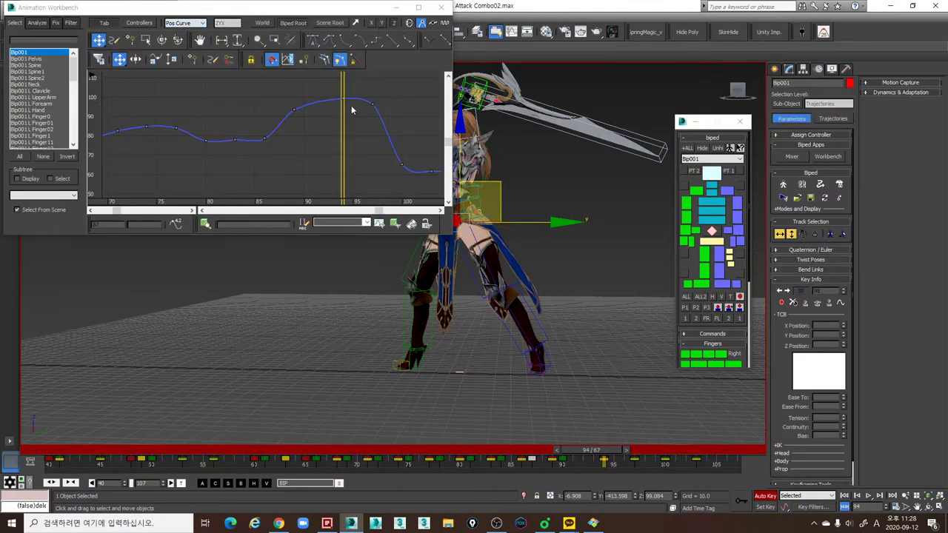
middle_click_drag(352, 110, 354, 116)
key("comma")
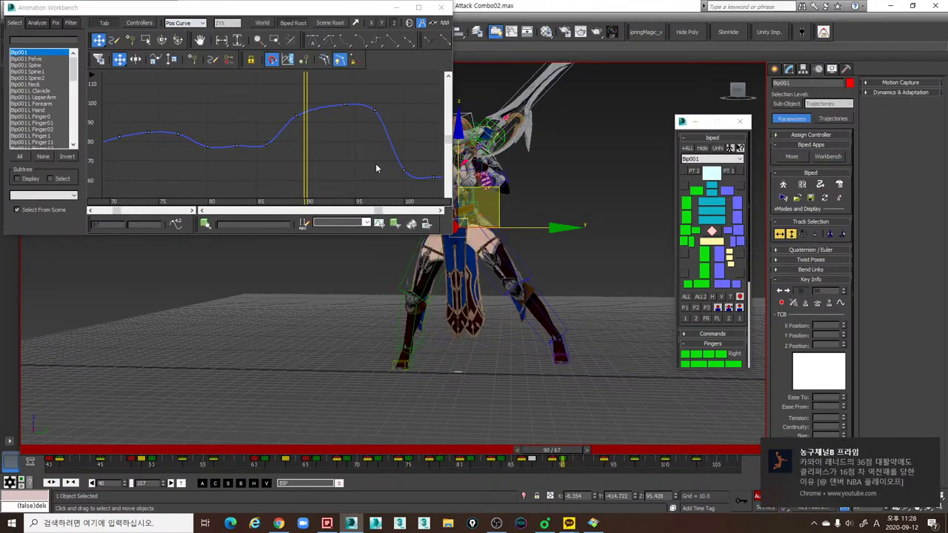
left_click(931, 448)
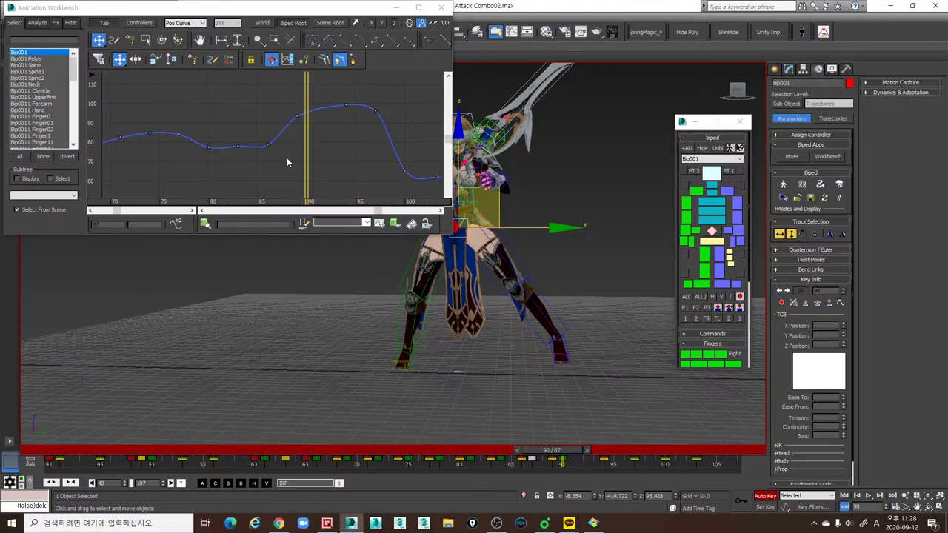
Step: Step through the low part of the swing and raise the Z position curve key at frame 86 to about 81.5
key("comma")
key("comma")
key("comma")
key("comma")
key("comma")
key("comma")
key("comma")
key("comma")
key("comma")
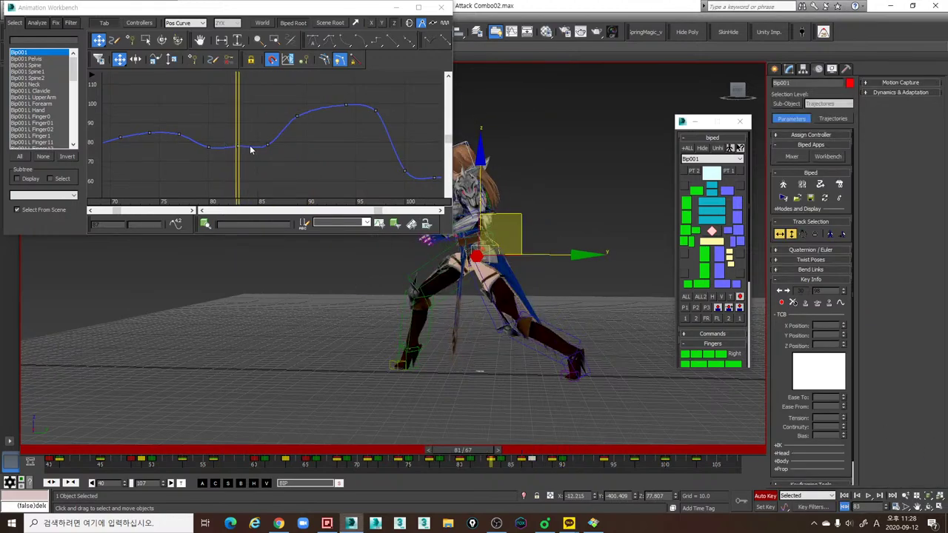
key("period")
key("period")
key("period")
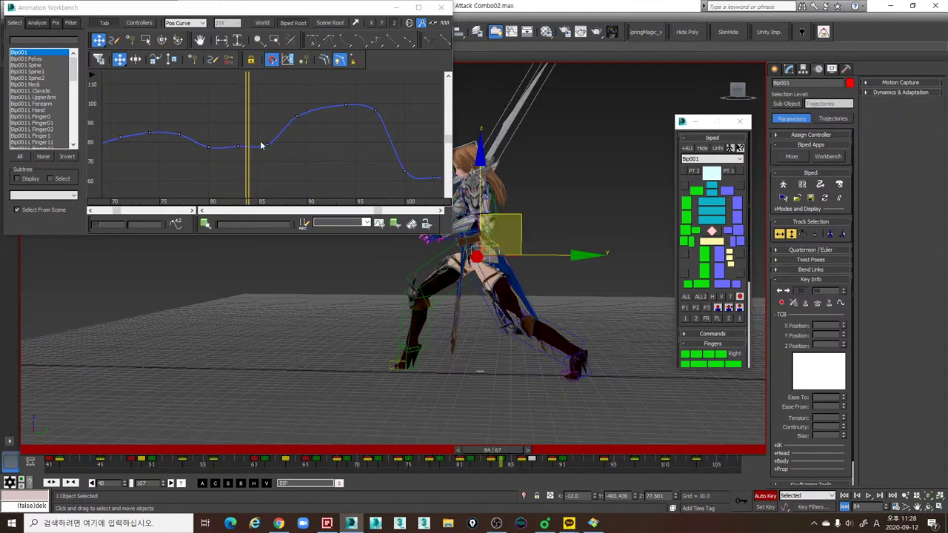
key("period")
key("period")
left_click_drag(267, 145, 268, 138)
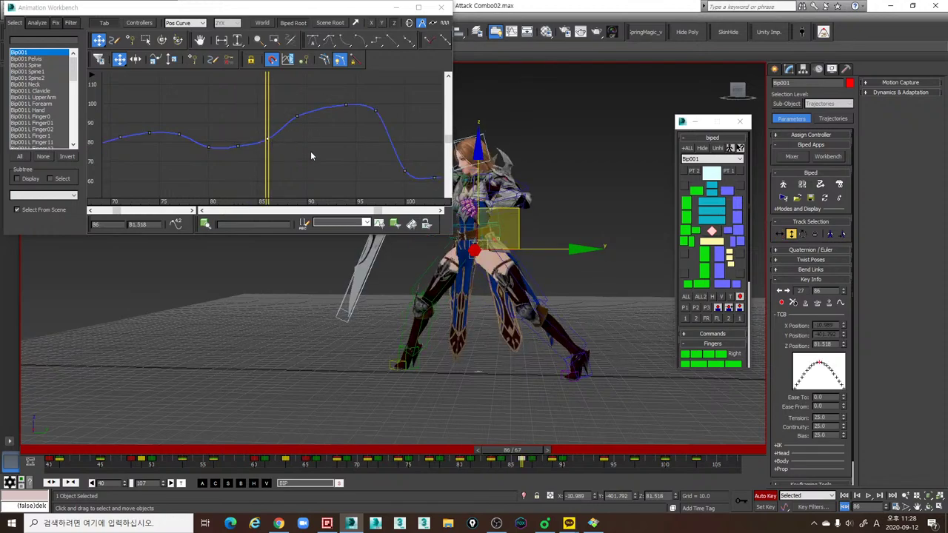
Step: Lower the Z position curve key at frame 83 to about 76.8
key("comma")
key("comma")
key("comma")
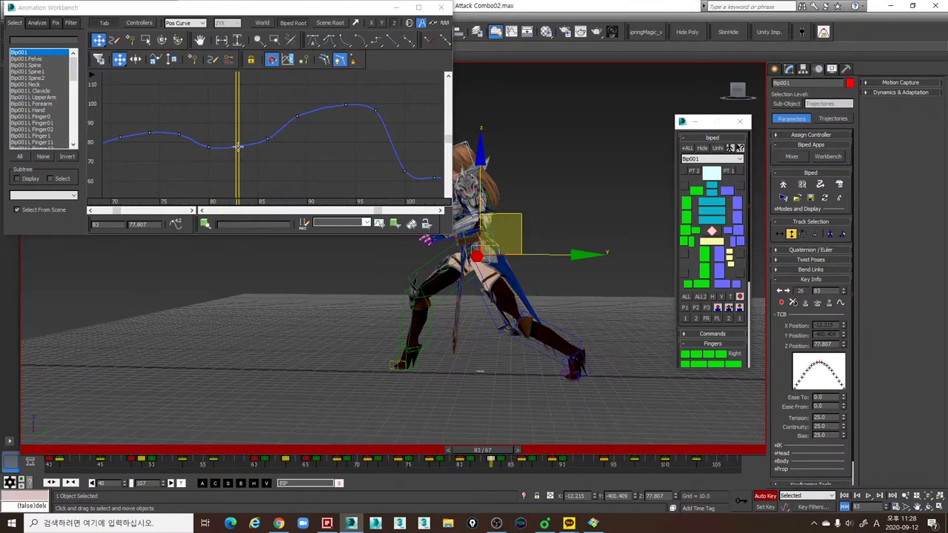
left_click_drag(238, 146, 239, 148)
Step: Step forward from frame 83 to 94 and back to 90 to examine how the body rises
key("period")
key("period")
key("period")
key("period")
key("period")
key("period")
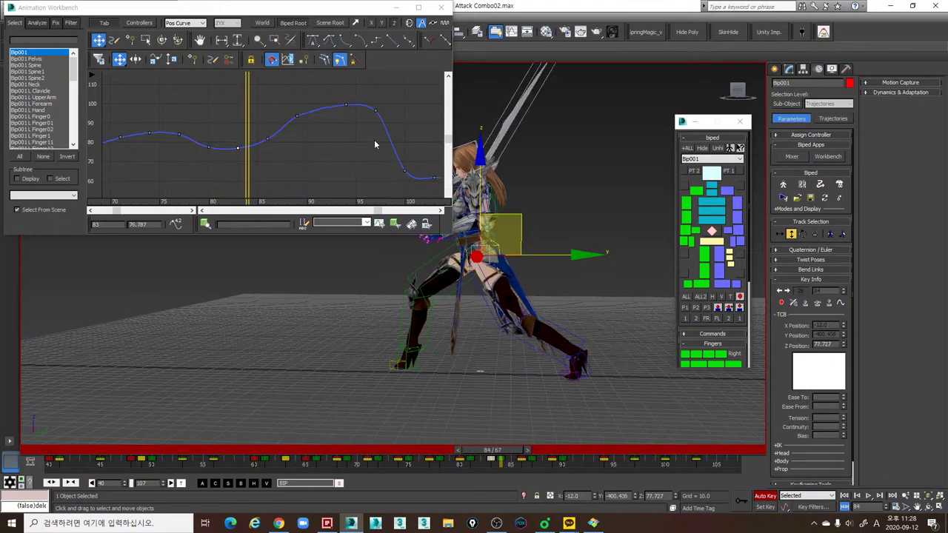
key("period")
key("period")
key("period")
key("period")
key("period")
key("period")
key("period")
key("period")
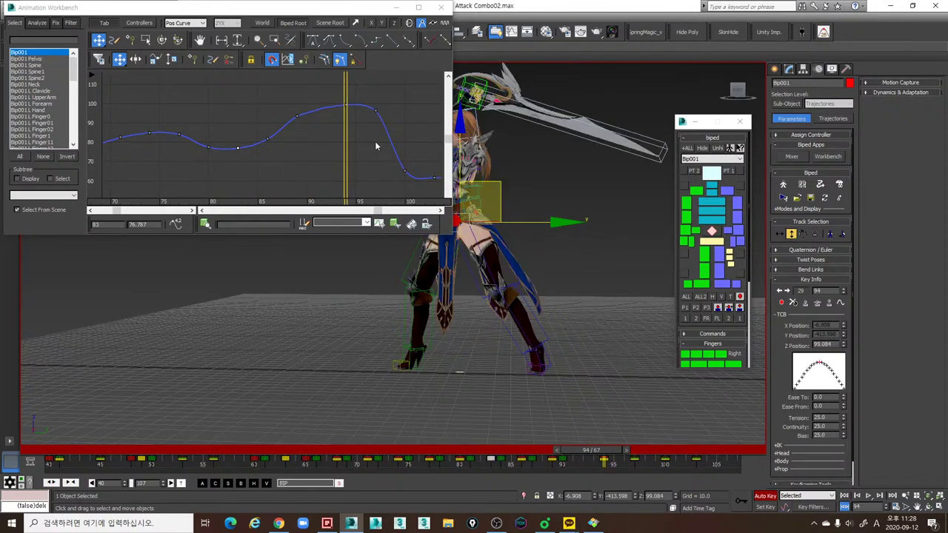
key("comma")
key("comma")
key("comma")
key("comma")
key("comma")
key("comma")
key("comma")
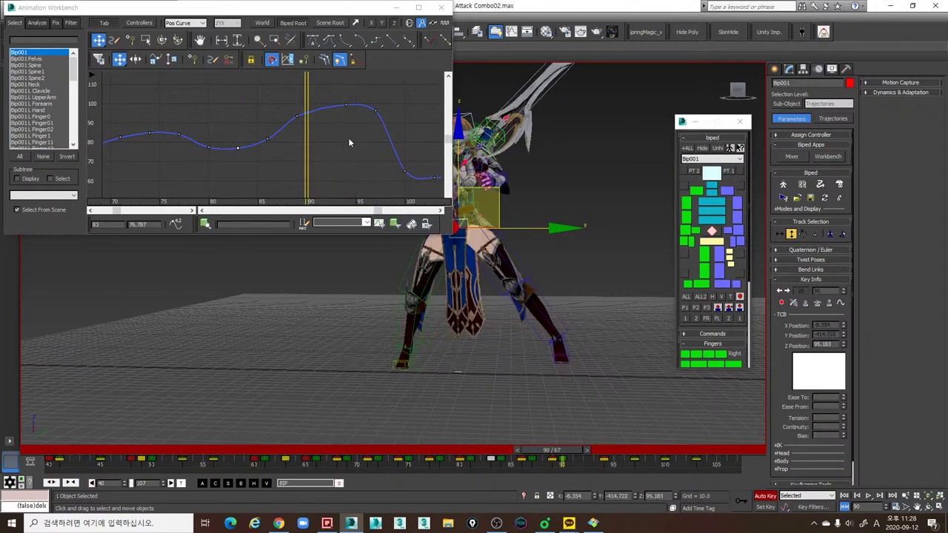
Step: Shift the Z position curve key at frame 94 one frame earlier to frame 93
left_click_drag(307, 124, 343, 103)
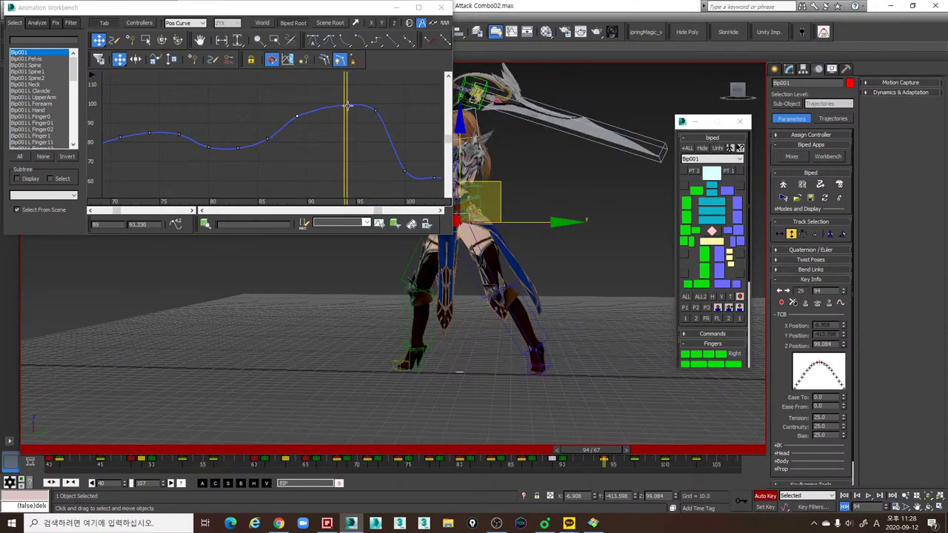
key("comma")
key("comma")
key("comma")
key("comma")
key("comma")
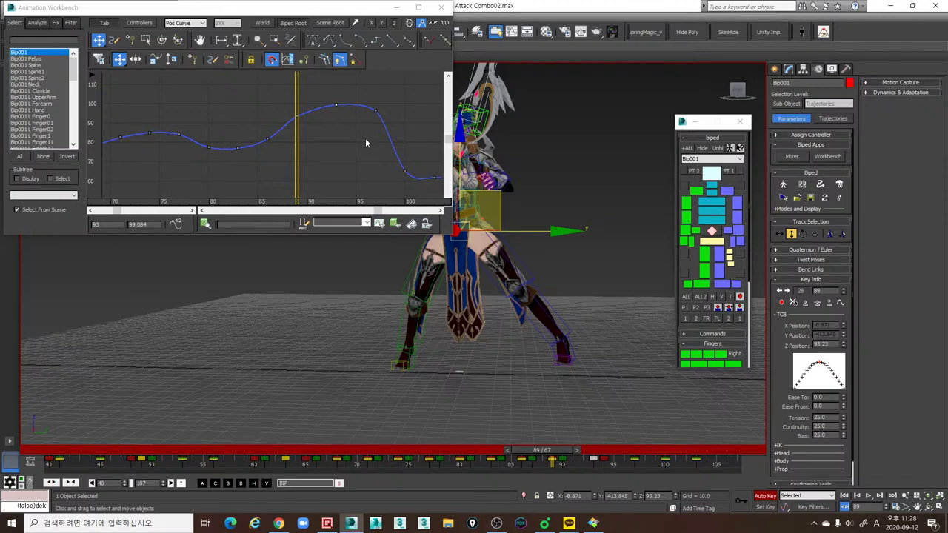
Step: Play back the combo and bring the character into view to review the body's revised motion
key("comma")
key("comma")
key("slash")
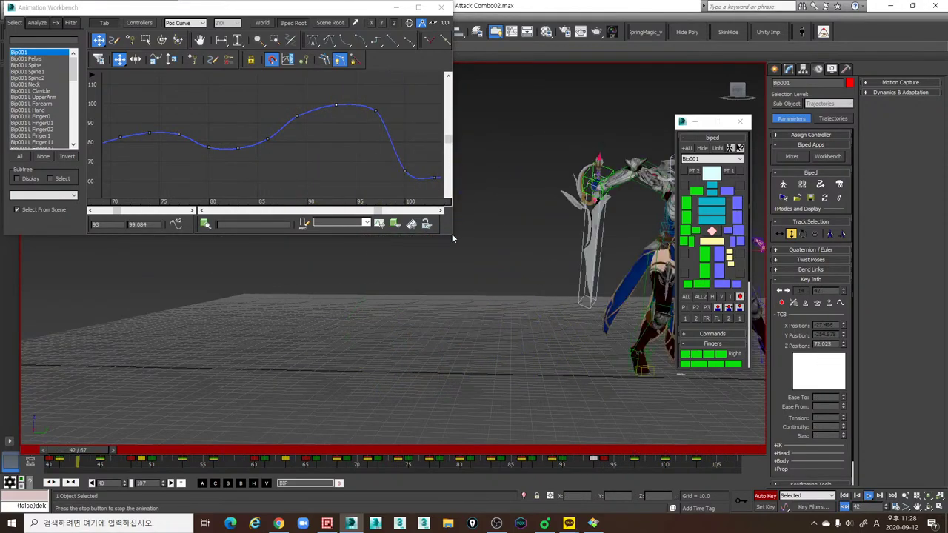
middle_click_drag(581, 314, 503, 326)
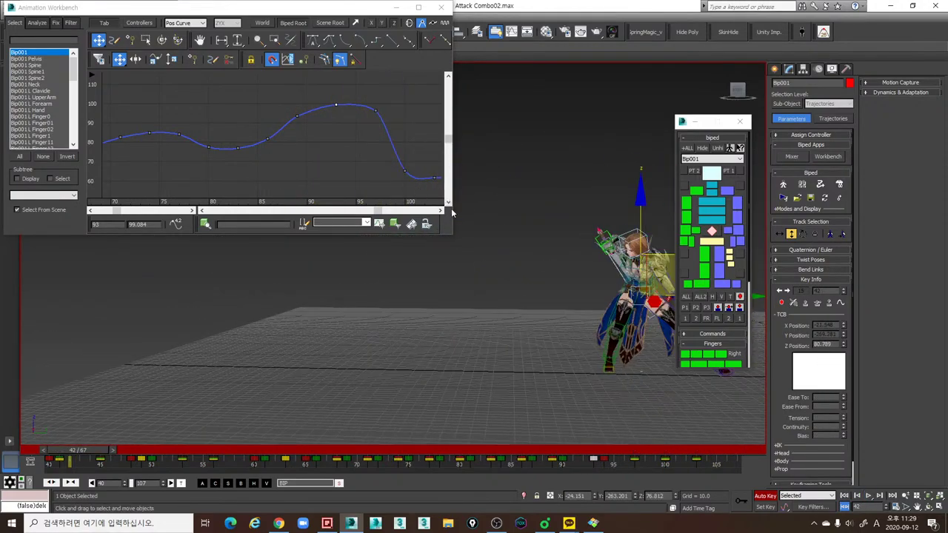
Step: Play back the combo and raise the body's Z position curve key at frame 97 to about 96.5
left_click_drag(412, 457, 370, 451)
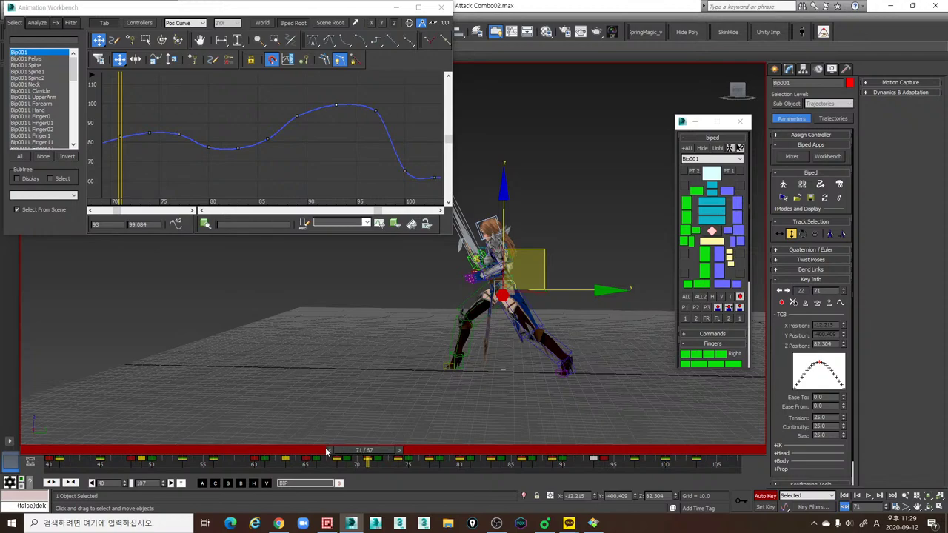
key("/")
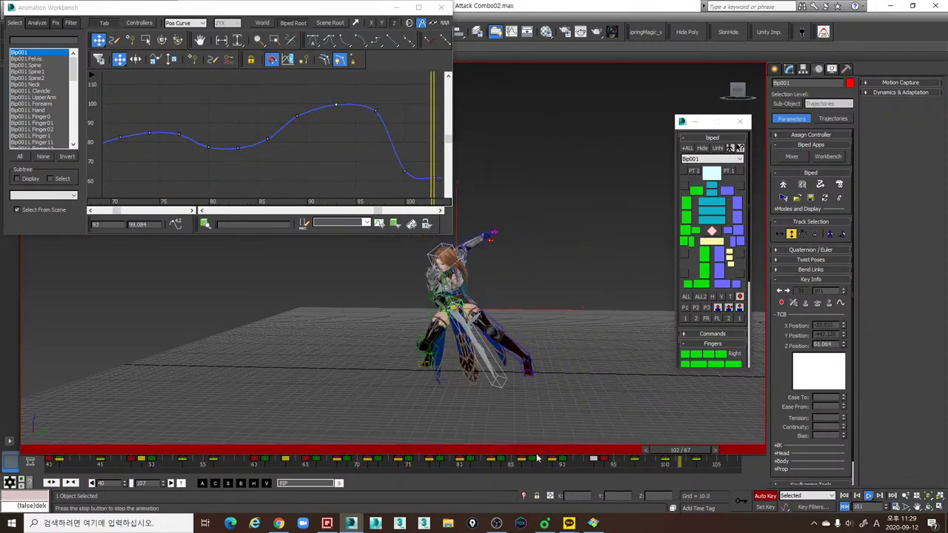
key("/")
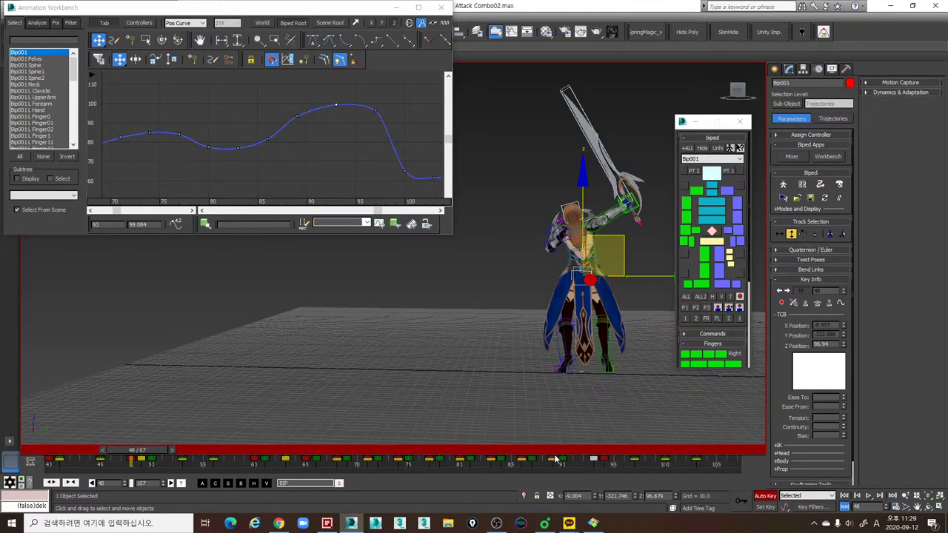
left_click_drag(564, 460, 634, 461)
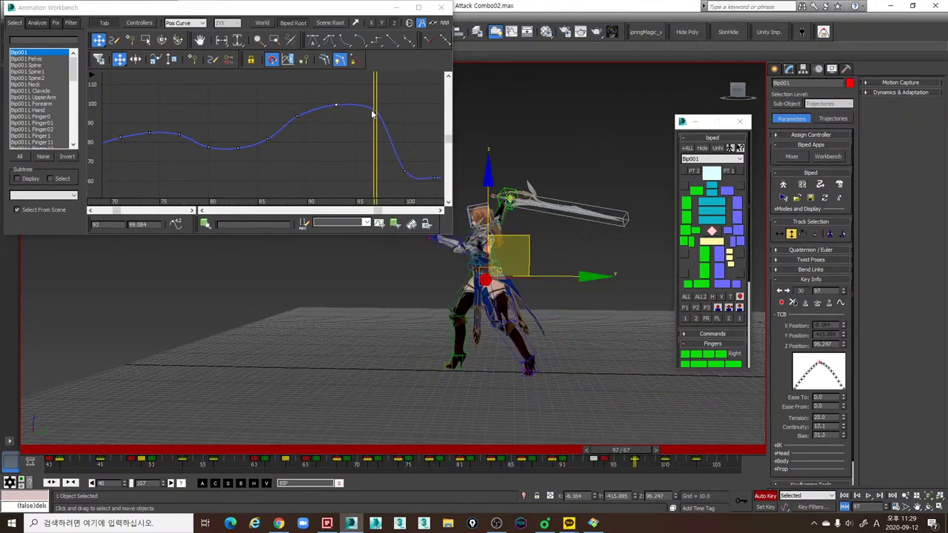
left_click_drag(377, 109, 379, 111)
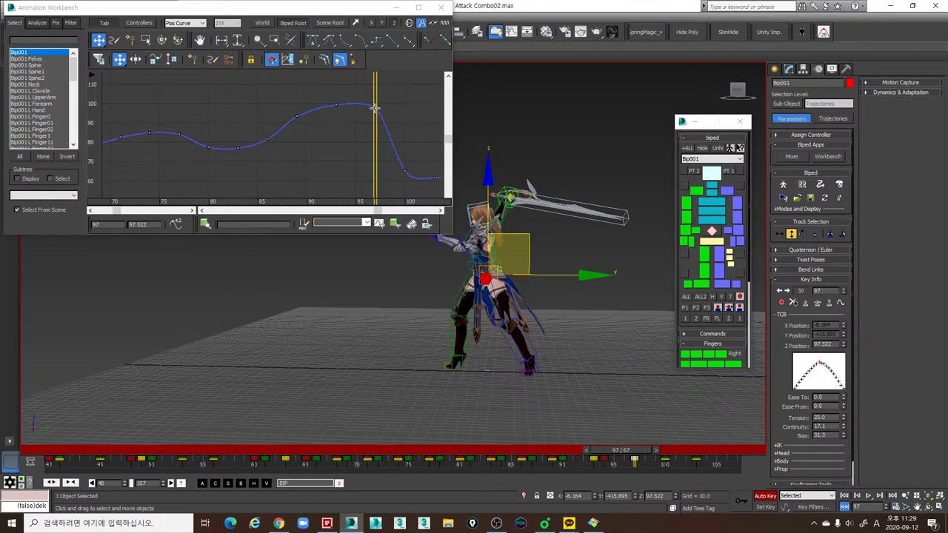
Step: Display only the body's Y position curve, enlarged around frames 60 to 105
left_click(381, 23)
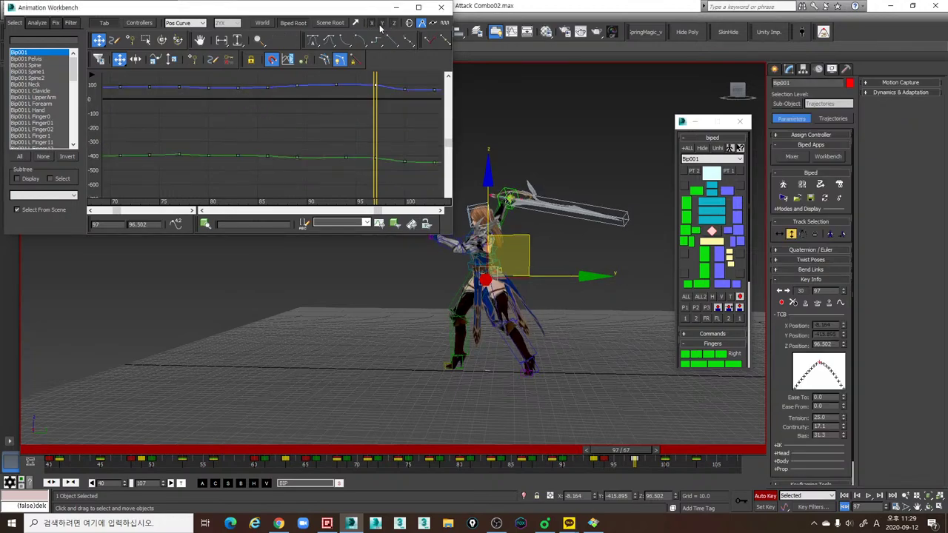
left_click(394, 23)
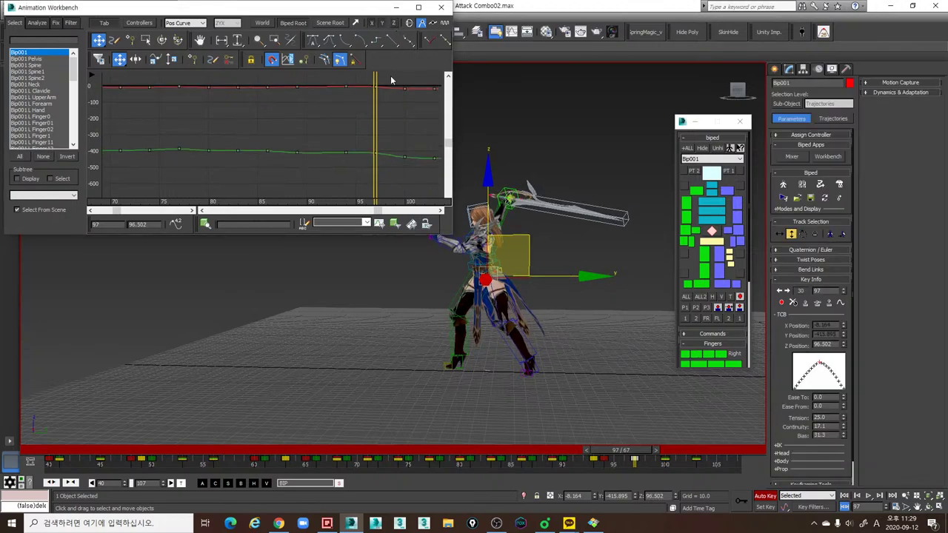
left_click(372, 23)
left_click(226, 42)
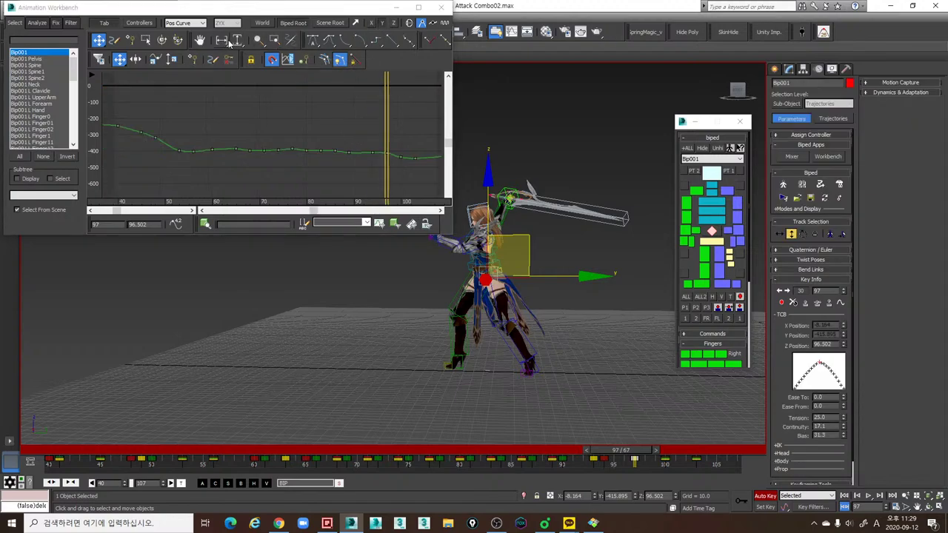
middle_click_drag(354, 172, 315, 151)
scroll(323, 146, "up", 6)
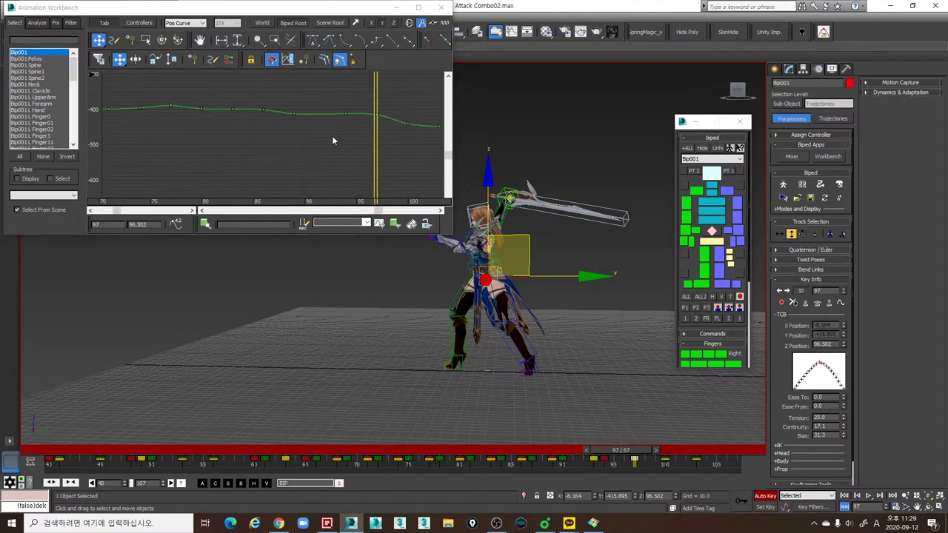
scroll(343, 127, "up", 3)
left_click(220, 41)
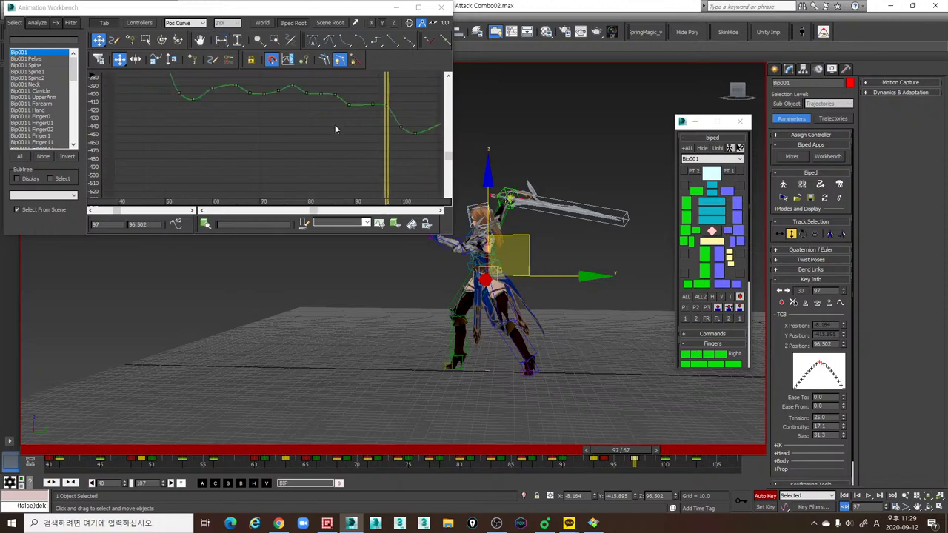
middle_click_drag(363, 106, 327, 124)
scroll(329, 126, "up", 2)
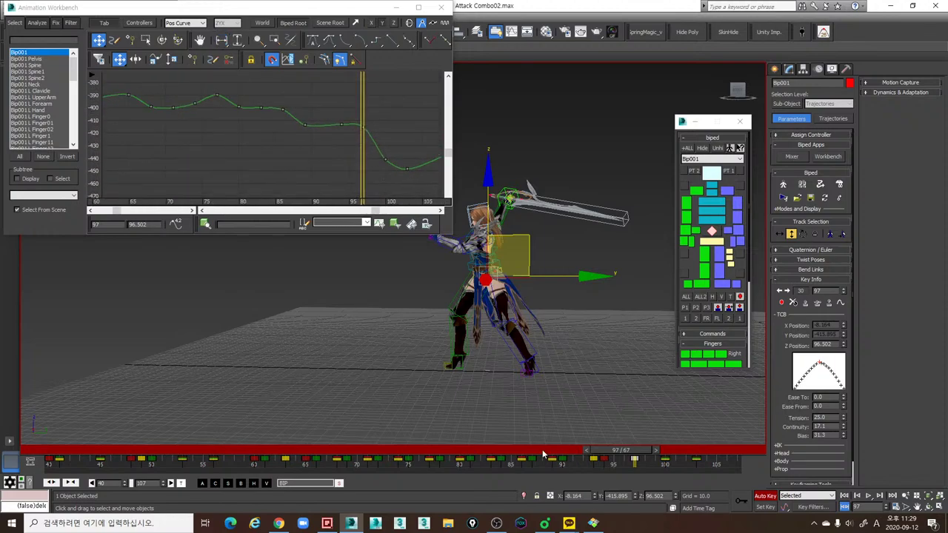
Step: Try raising the Y position curve key at frame 89 to about -404.8, check the neighbouring frames, and undo the change
mouse_move(543, 454)
left_mouse_down()
mouse_move(672, 480)
mouse_move(476, 461)
mouse_move(551, 462)
left_mouse_up()
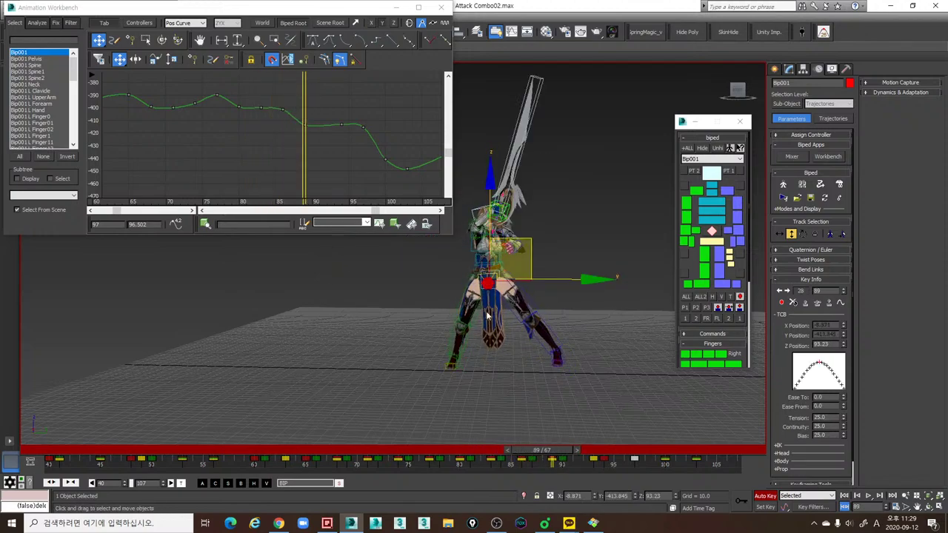
left_click(304, 127)
left_click_drag(304, 124, 303, 116)
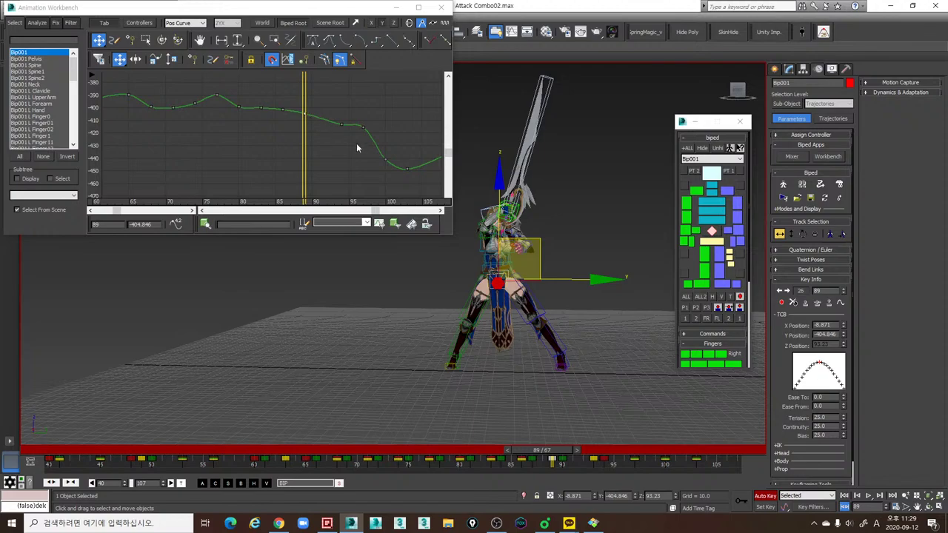
key("comma")
key("comma")
key("comma")
key("comma")
key("comma")
key("comma")
key("period")
key("period")
key("period")
key("period")
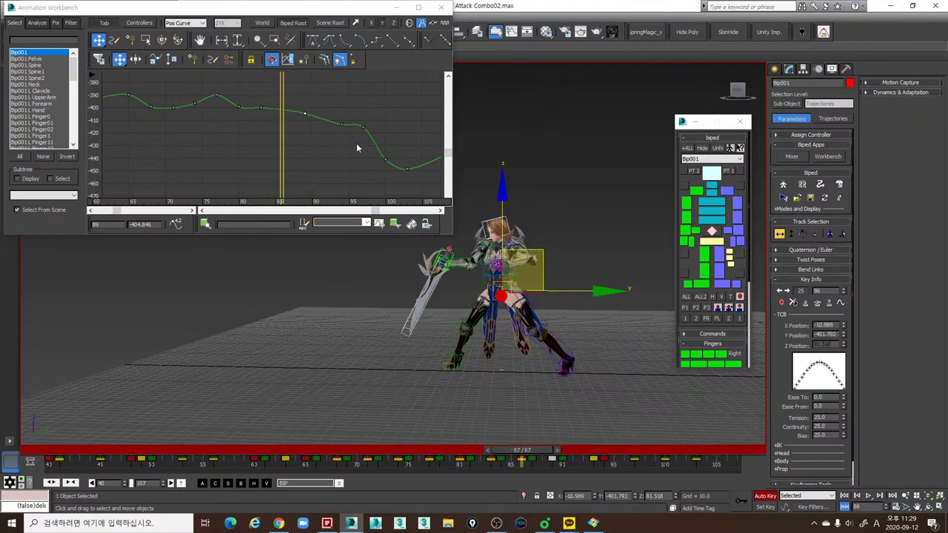
key("ctrl+z")
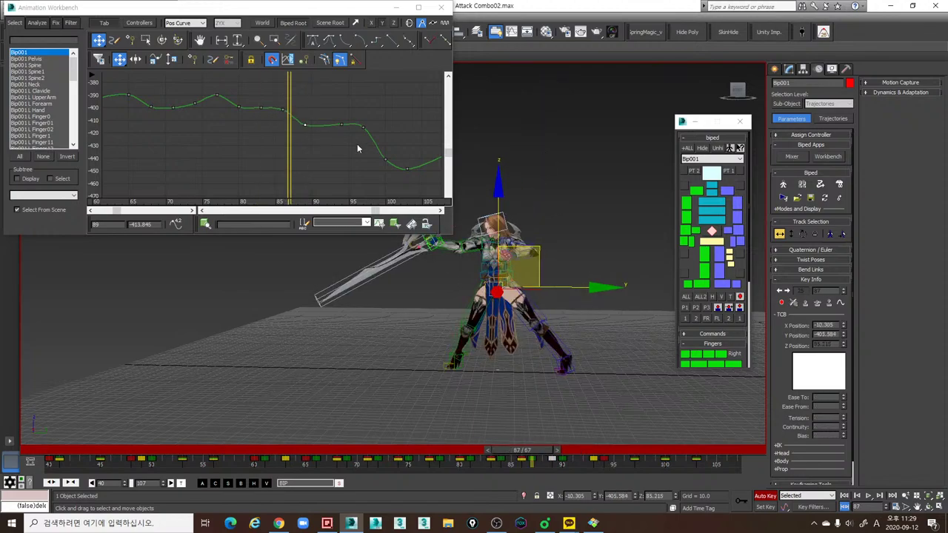
Step: Smooth the Y position curve by setting keys to about -418.2 at frame 97 and -401.4 at frame 86, raising frame 89 slightly
left_click_drag(470, 455, 631, 474)
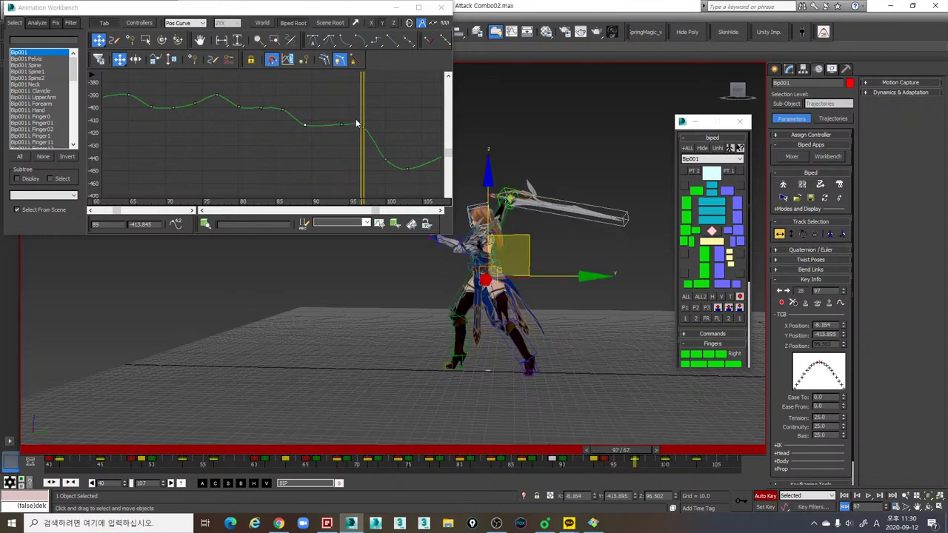
left_click_drag(364, 129, 282, 109)
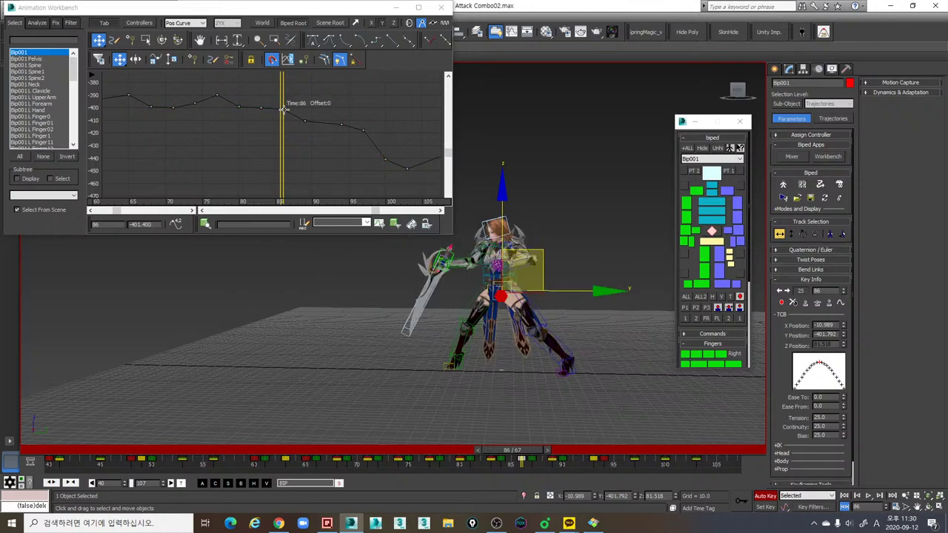
key("comma")
key("comma")
key("comma")
key("comma")
key("comma")
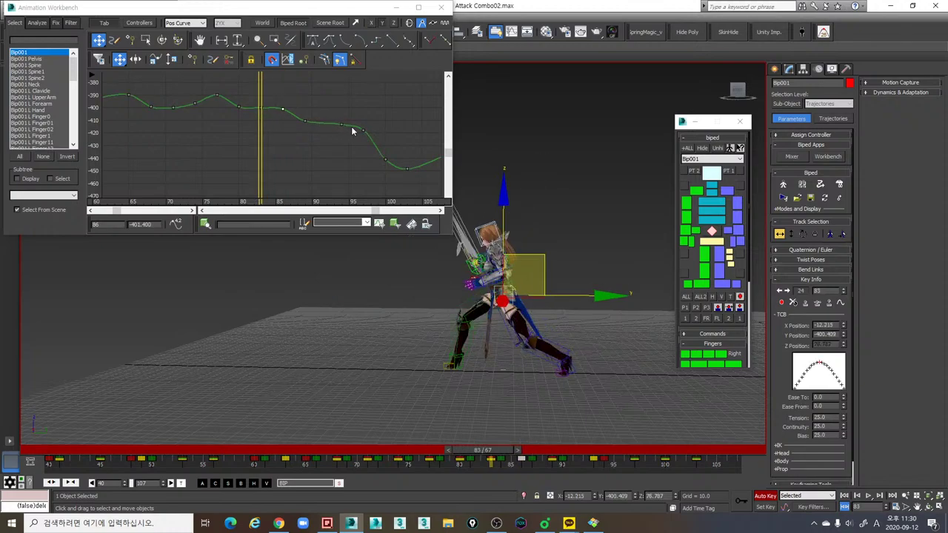
Step: Play back the combo from the side and turn the view to the character's front to examine the body's forward motion
key("slash")
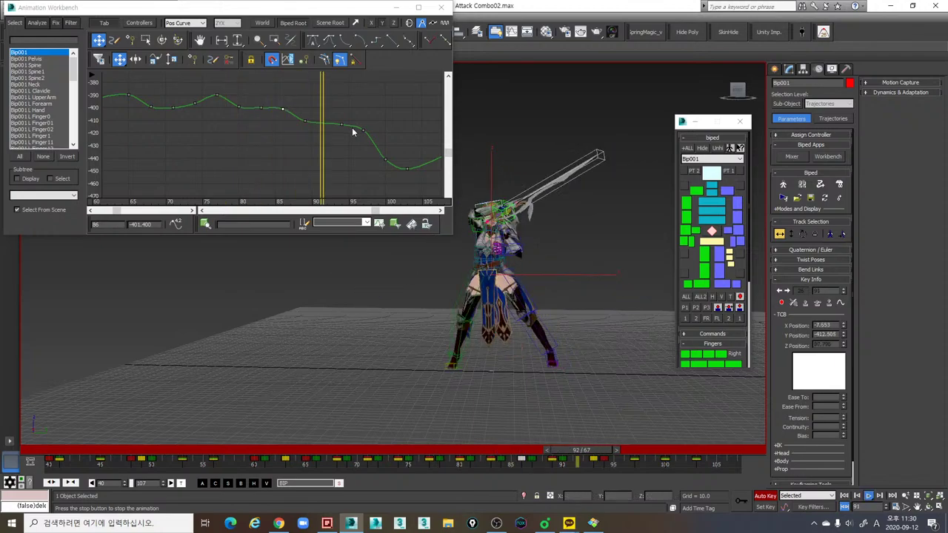
key("slash")
key("slash")
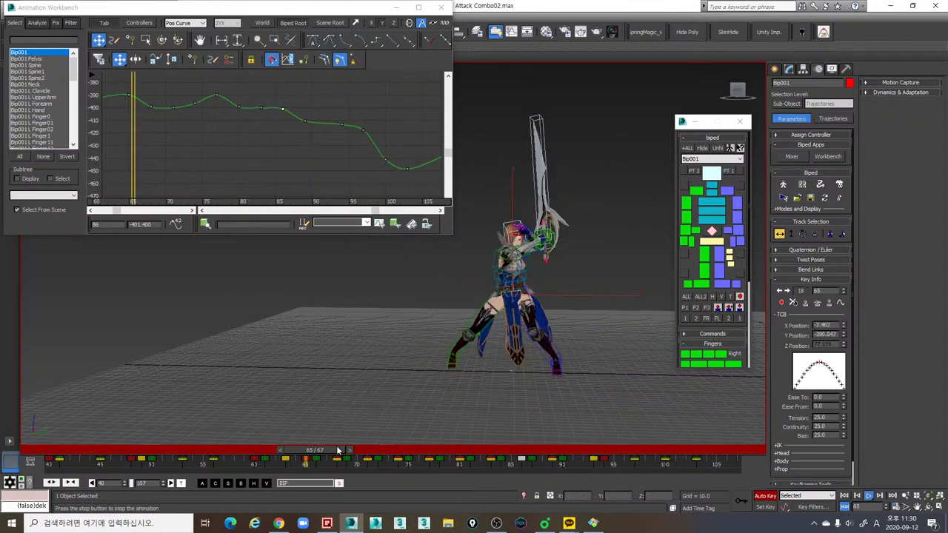
key("slash")
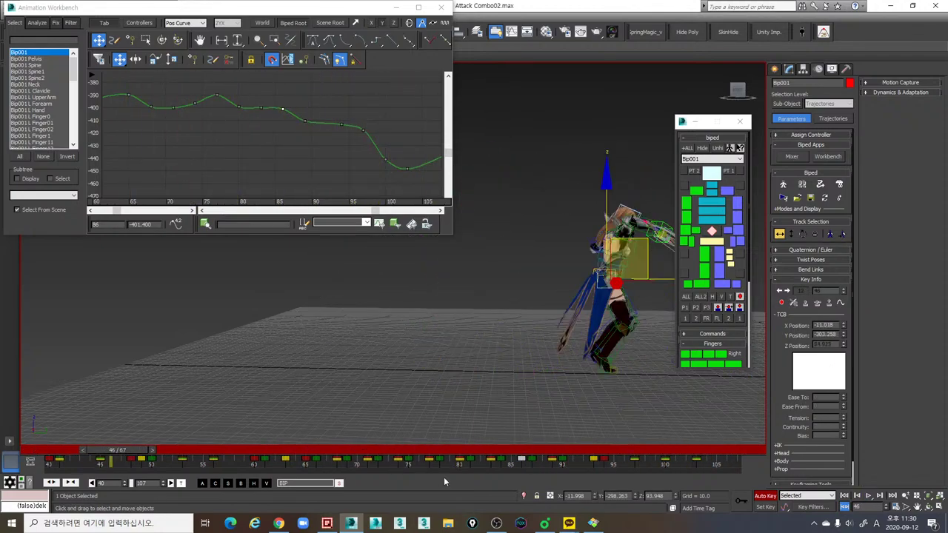
left_click(350, 451)
key("slash")
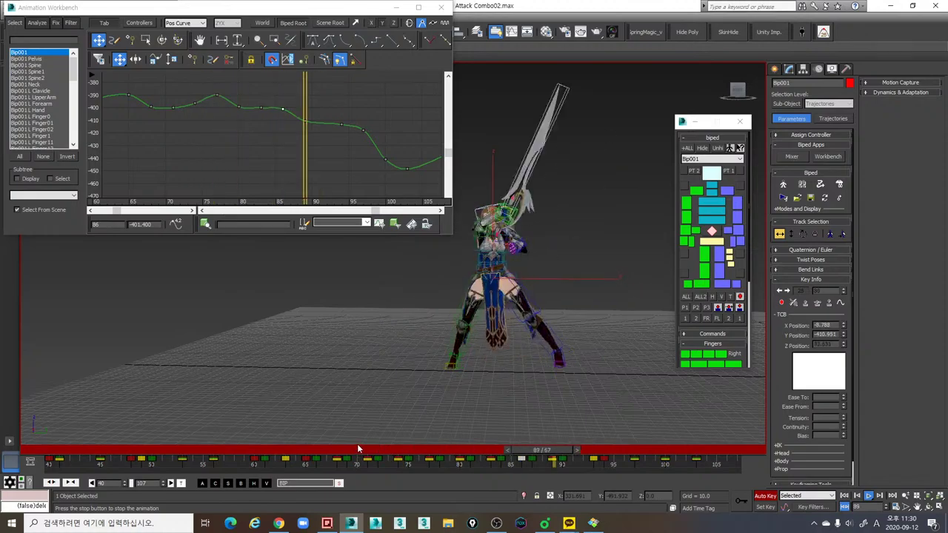
key("slash")
middle_click_drag(425, 384, 557, 377, "alt")
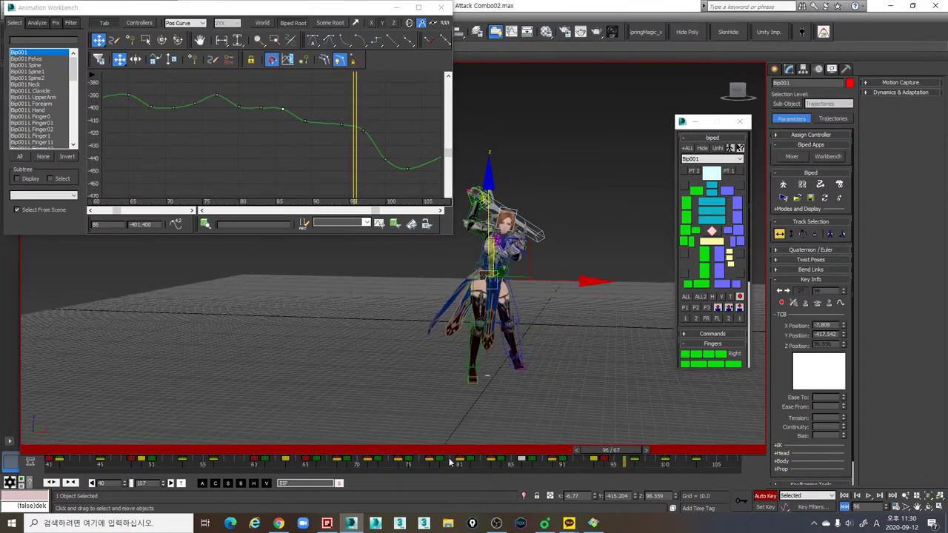
Step: Display only the X position curve and lower its key at frame 97 to about -9.0
left_click_drag(452, 451, 636, 453)
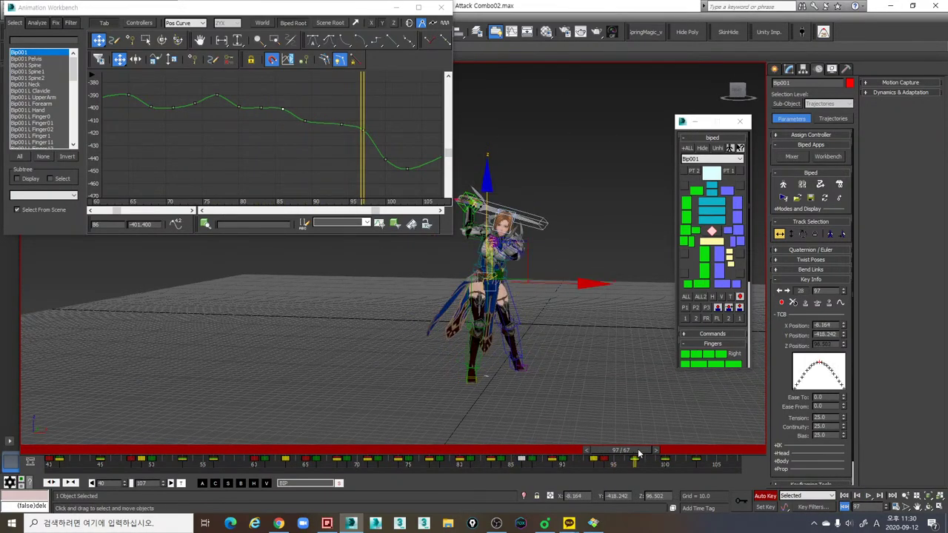
left_click(372, 23)
key("comma")
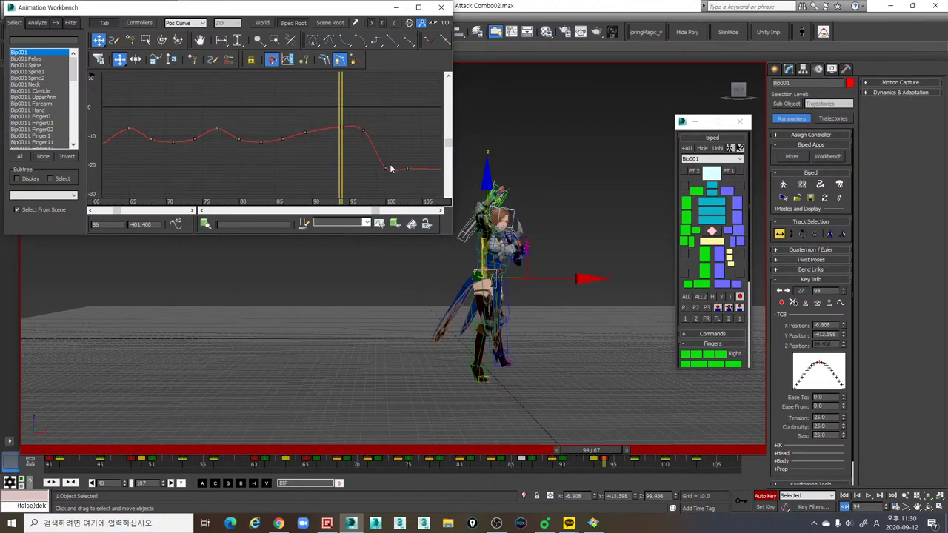
key("period")
left_click(363, 132)
left_click_drag(364, 131, 365, 134)
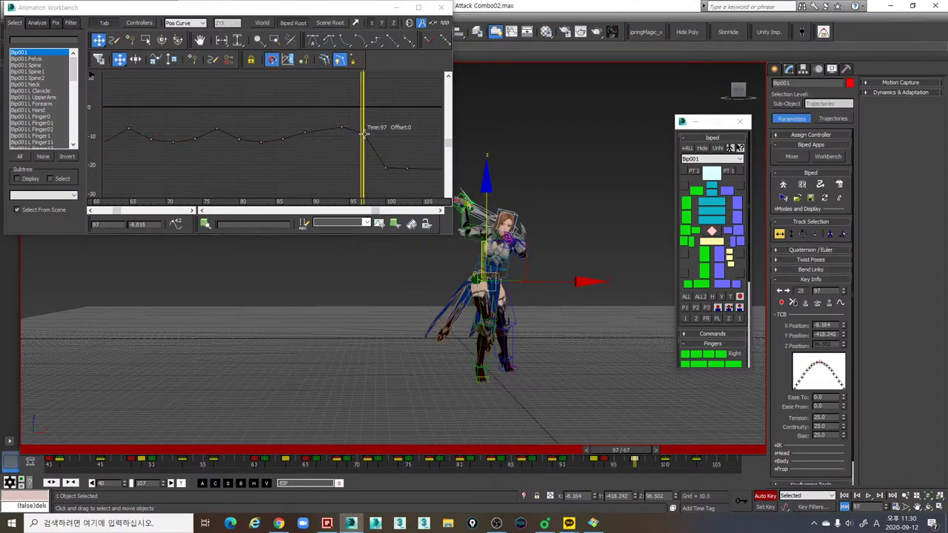
Step: Shift the X position curve key at frame 94 one frame earlier to frame 93 and check the preceding frames
key("comma")
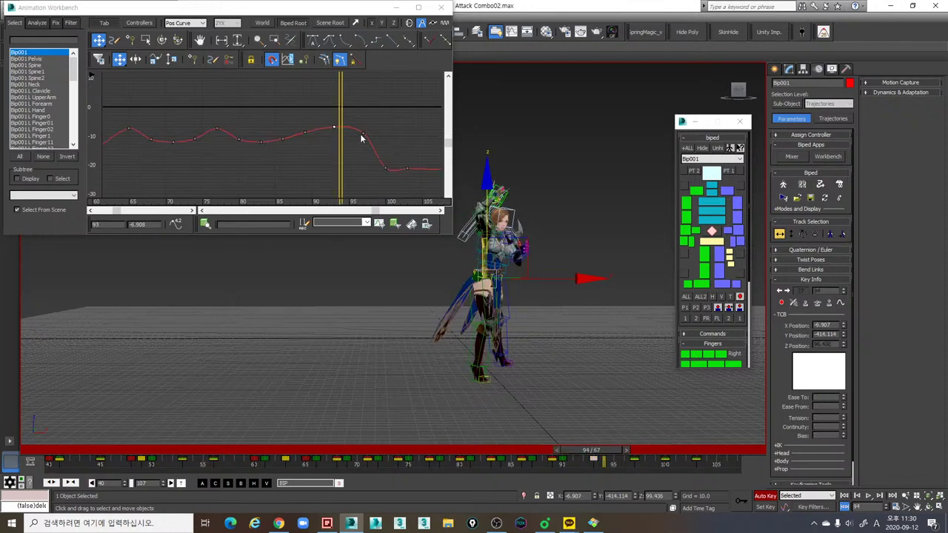
key("comma")
key("comma")
key("comma")
key("comma")
key("comma")
key("comma")
key("comma")
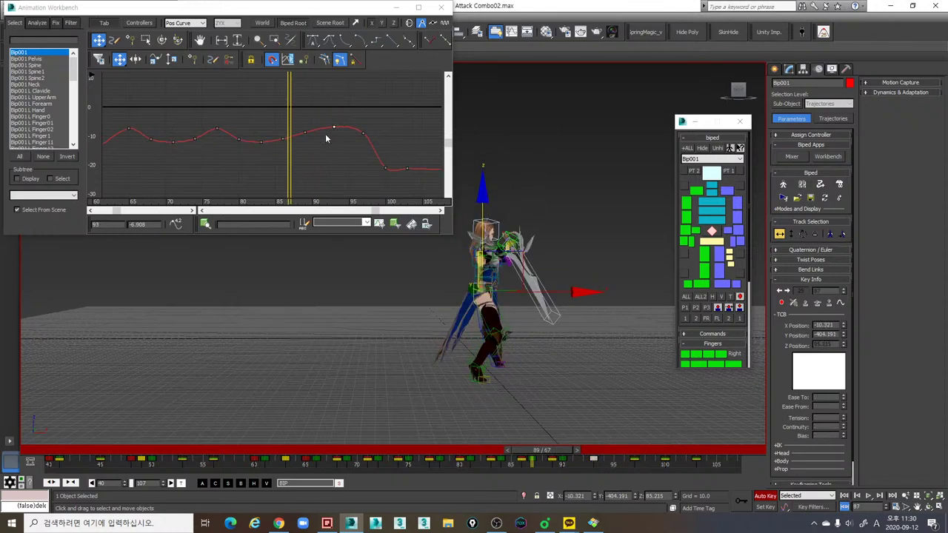
left_click(305, 133)
Step: Play back the combo and view it from an angled side to review the body's sideways motion
key("slash")
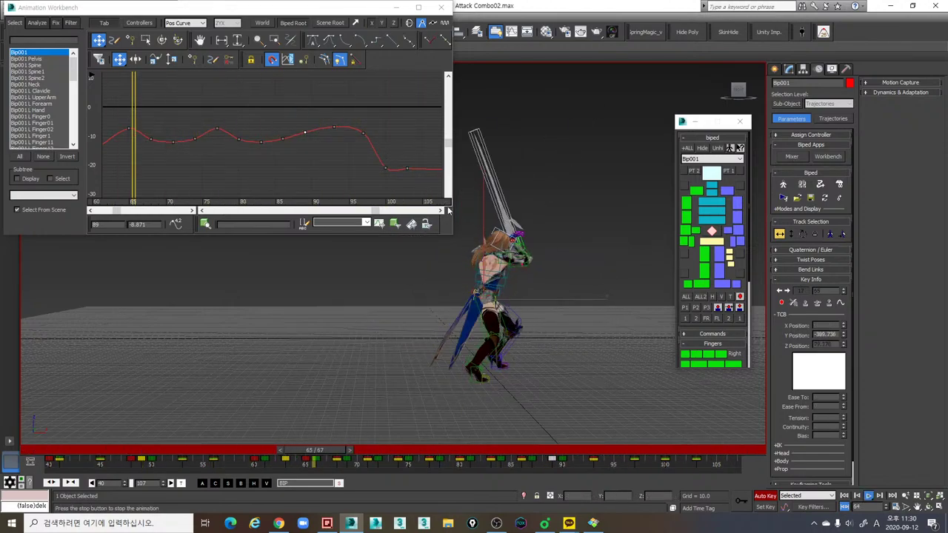
key("slash")
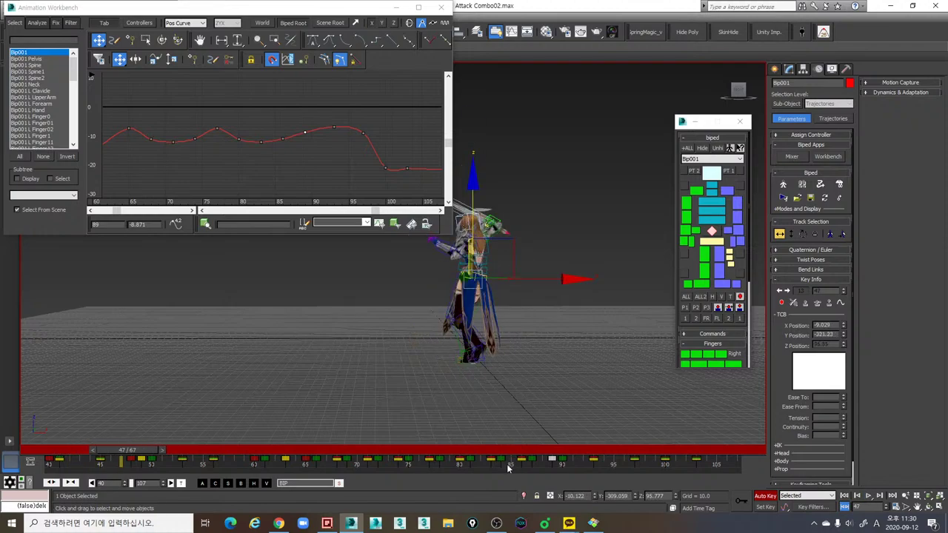
key("slash")
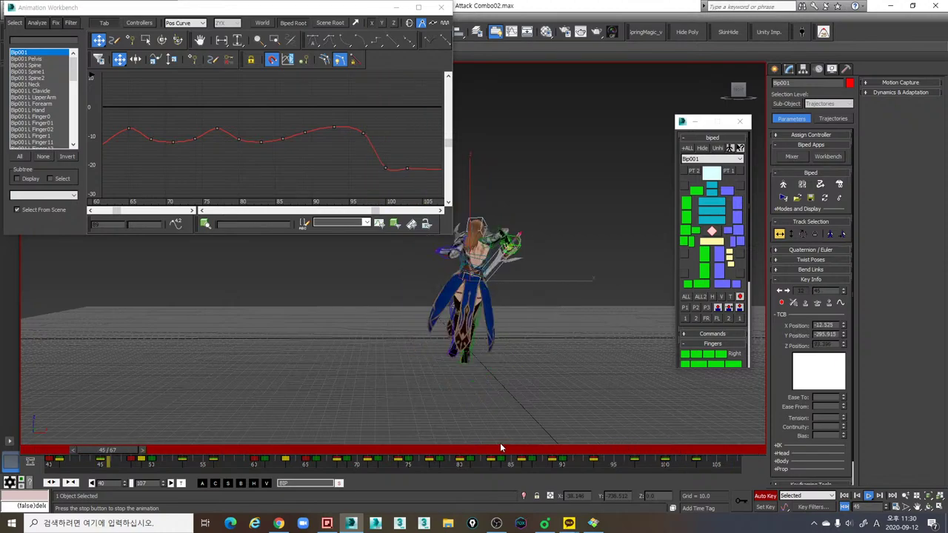
key("slash")
scroll(516, 366, "down", 4)
middle_click_drag(530, 350, 482, 357, "alt")
scroll(481, 357, "up", 4)
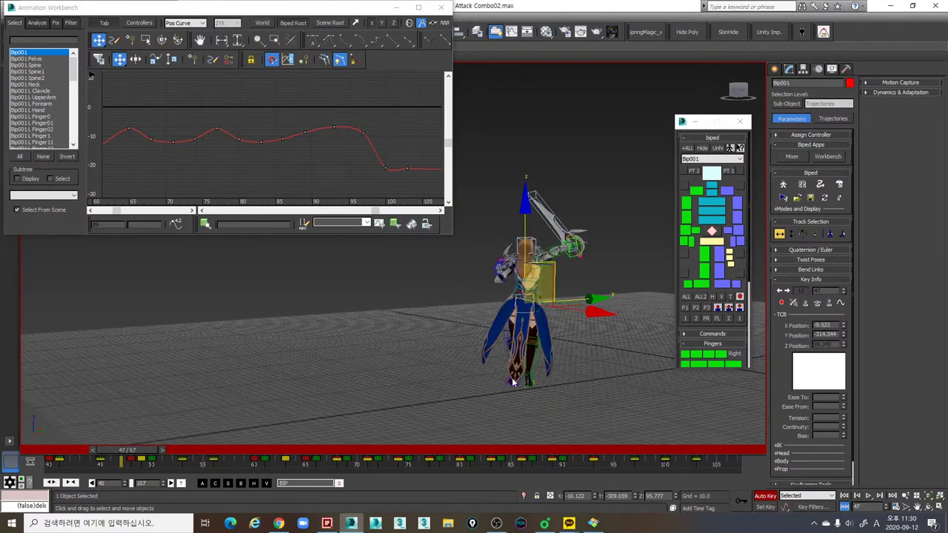
Step: Switch the body's position curves to rotation curves and display only the Z rotation curve around frame 91
left_click_drag(374, 459, 584, 449)
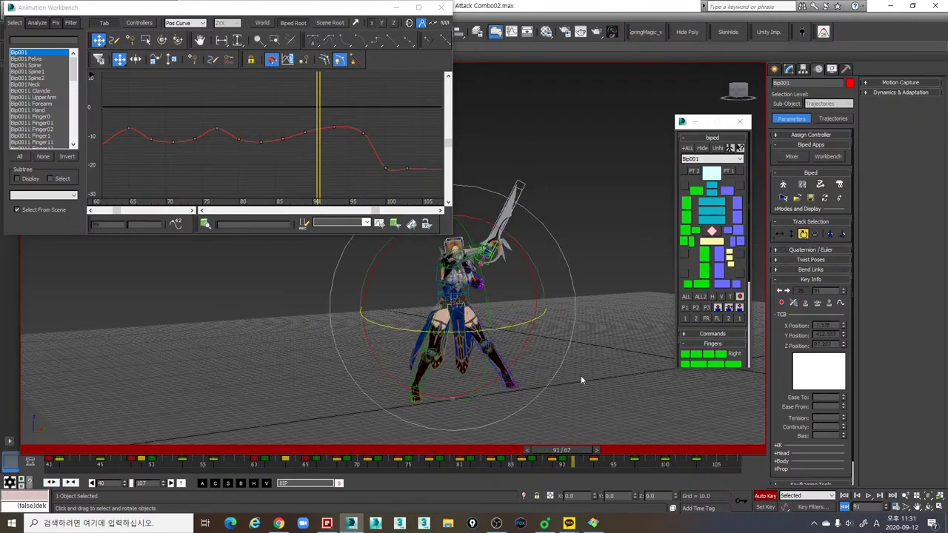
middle_click_drag(581, 376, 540, 347, "alt")
left_click(185, 23)
left_click(181, 38)
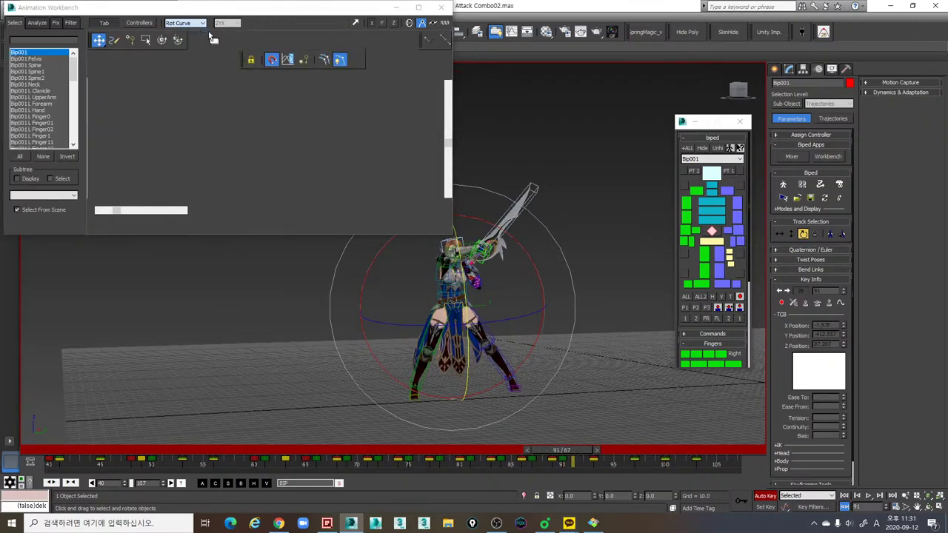
left_click(393, 23)
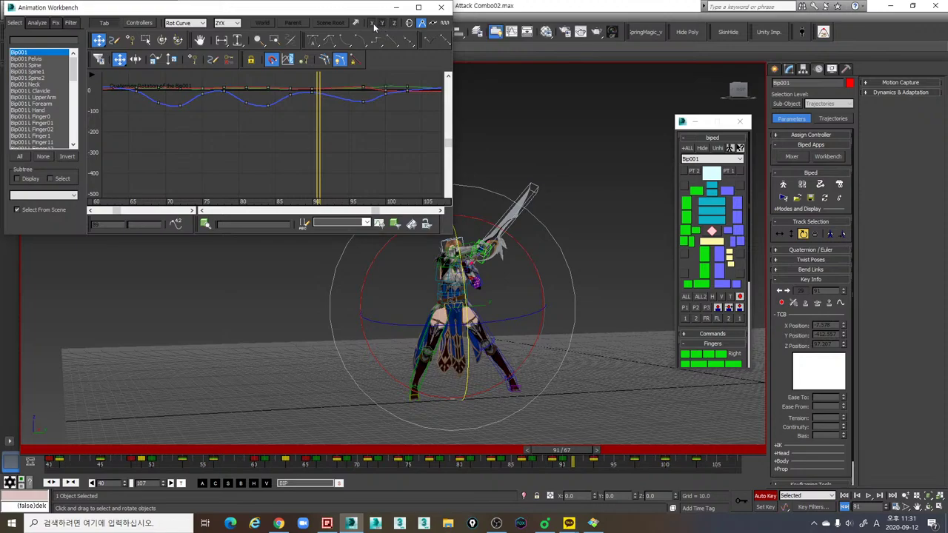
left_click(374, 24)
left_click(382, 24)
middle_click_drag(395, 105, 385, 126)
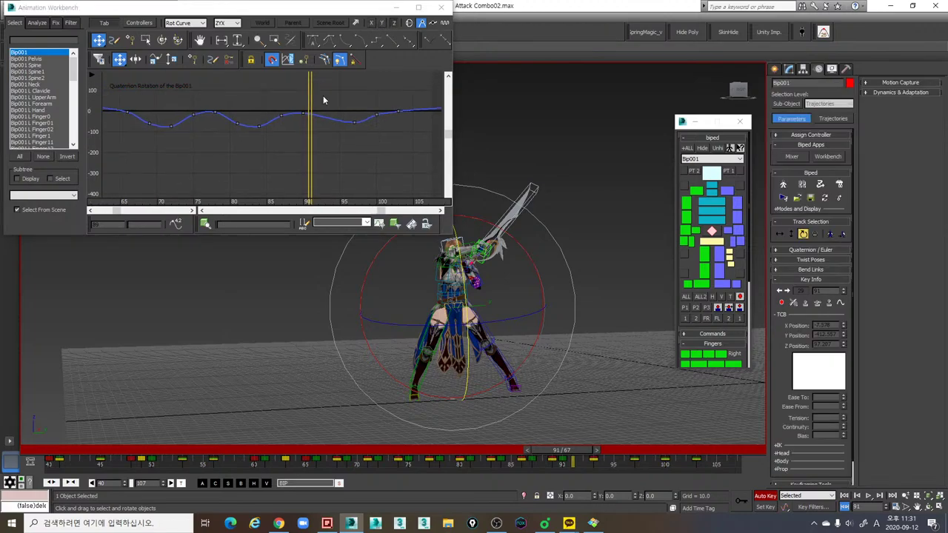
left_click(225, 39)
left_click(239, 41)
middle_click_drag(324, 127, 294, 159)
scroll(344, 131, "up", 2)
middle_click_drag(374, 145, 250, 165)
middle_click_drag(544, 415, 525, 415, "alt")
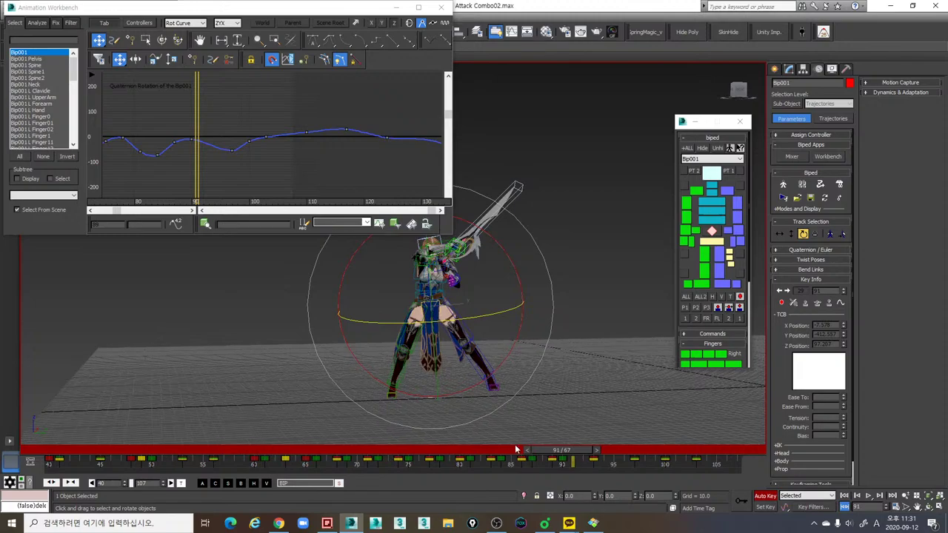
Step: Step back and forth between frames 87 and 93 to examine how the body turns before the final swing
left_click_drag(476, 452, 548, 459)
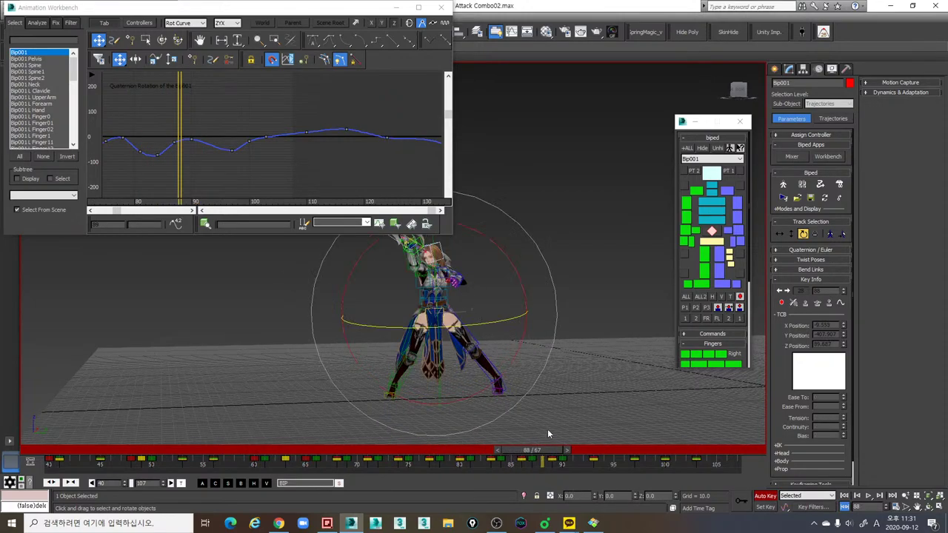
key("comma")
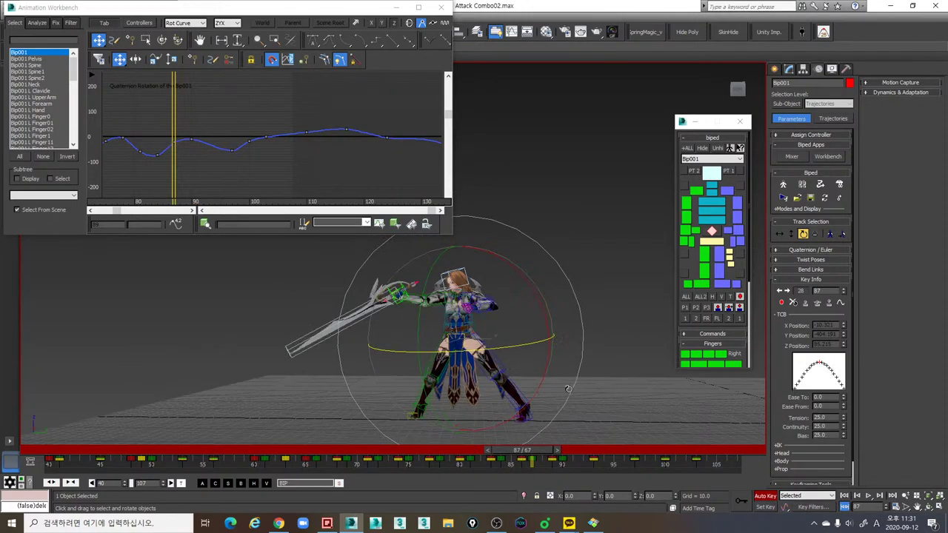
key("period")
key("period")
key("period")
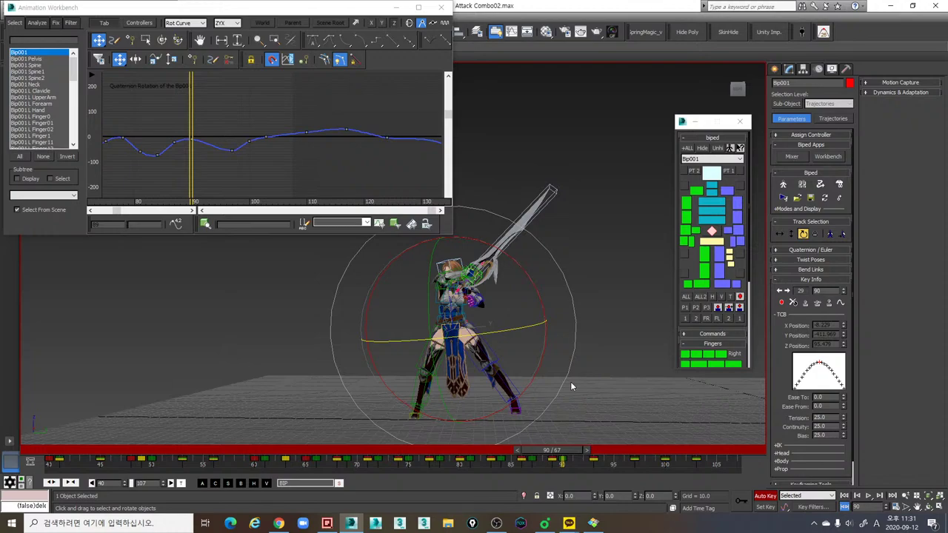
key("period")
key("period")
key("period")
key("comma")
key("comma")
key("comma")
key("comma")
key("comma")
key("comma")
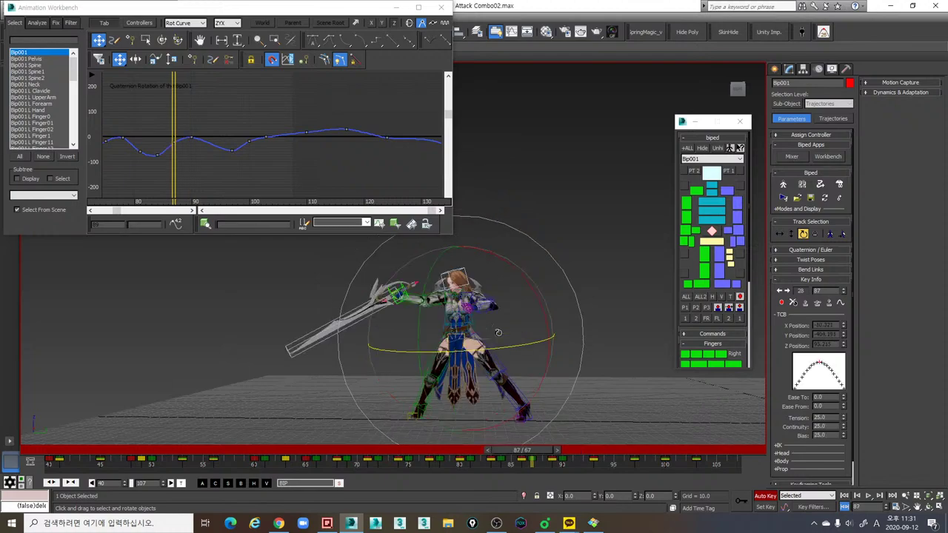
Step: Turn the body slightly around its vertical axis at frame 90 and compare it with the preceding frames
key("period")
key("period")
key("period")
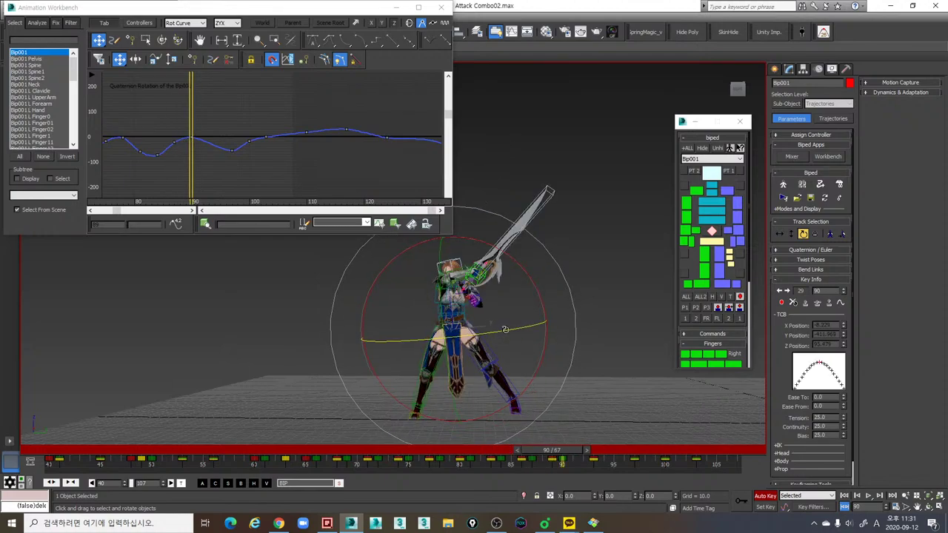
left_click_drag(505, 330, 501, 330)
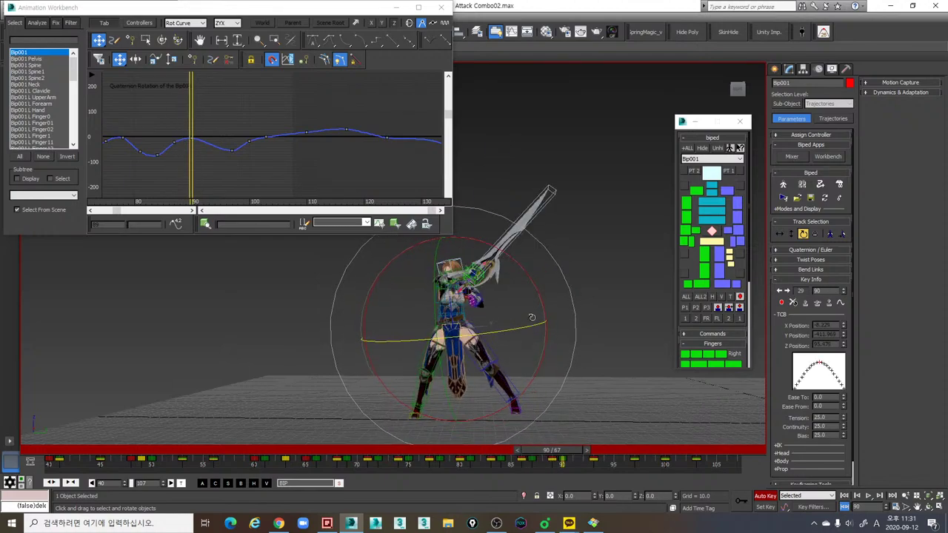
key("comma")
key("comma")
key("comma")
key("period")
key("period")
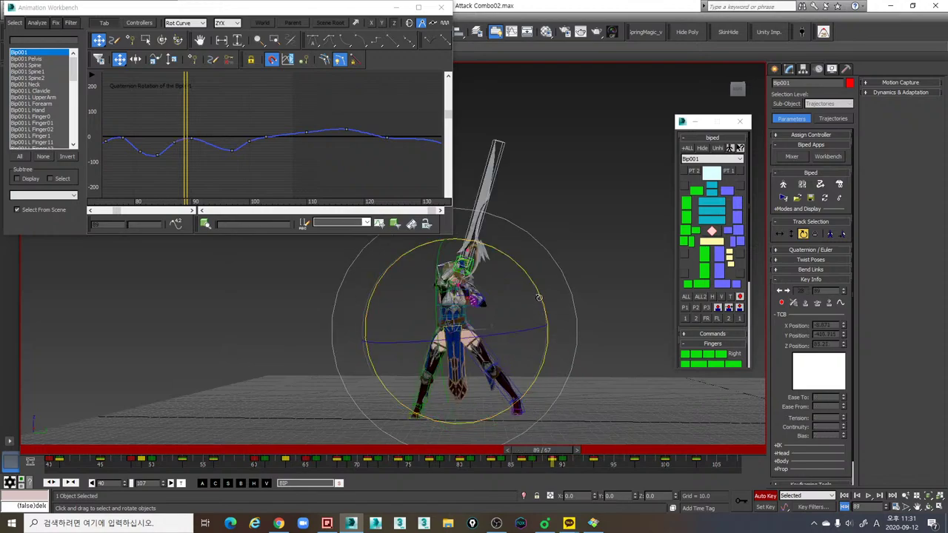
Step: Tilt the body slightly sideways at frame 90
left_click_drag(537, 292, 535, 289)
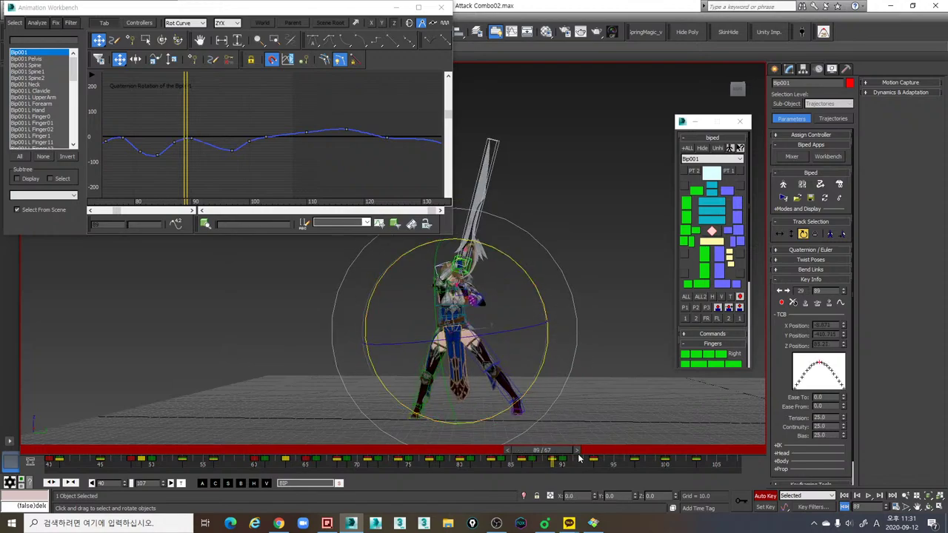
left_click_drag(573, 451, 581, 452)
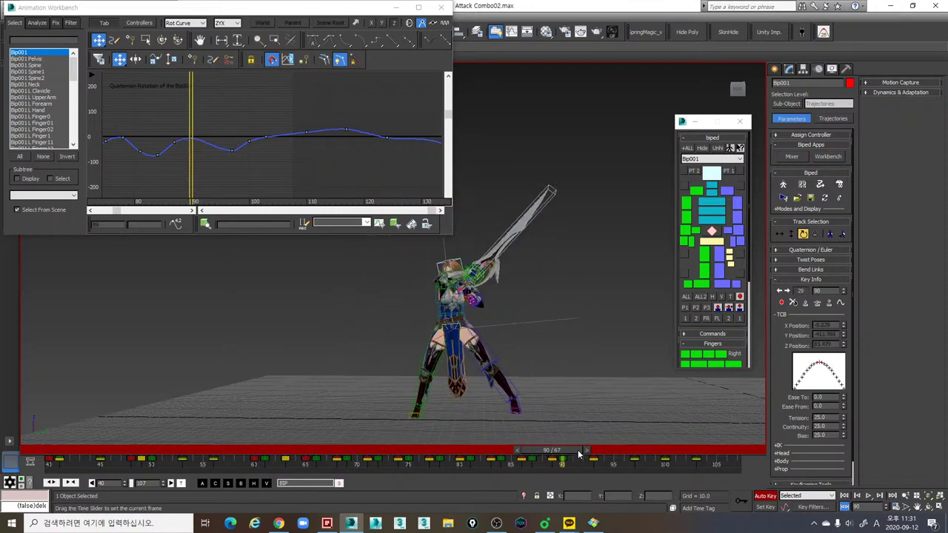
left_click_drag(534, 288, 533, 286)
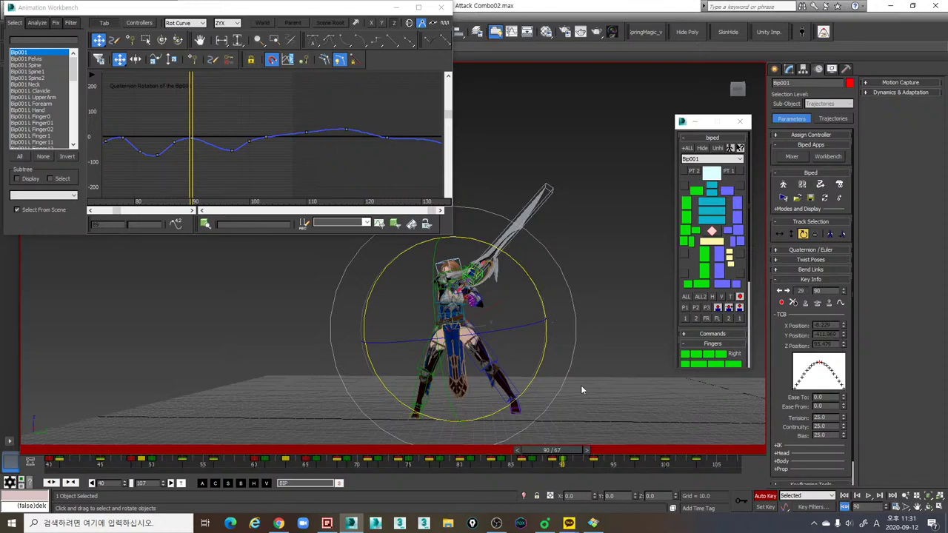
Step: Try turning the body toward the front around its vertical axis at frame 94, comparing it with frame 90
left_click_drag(581, 454, 618, 451)
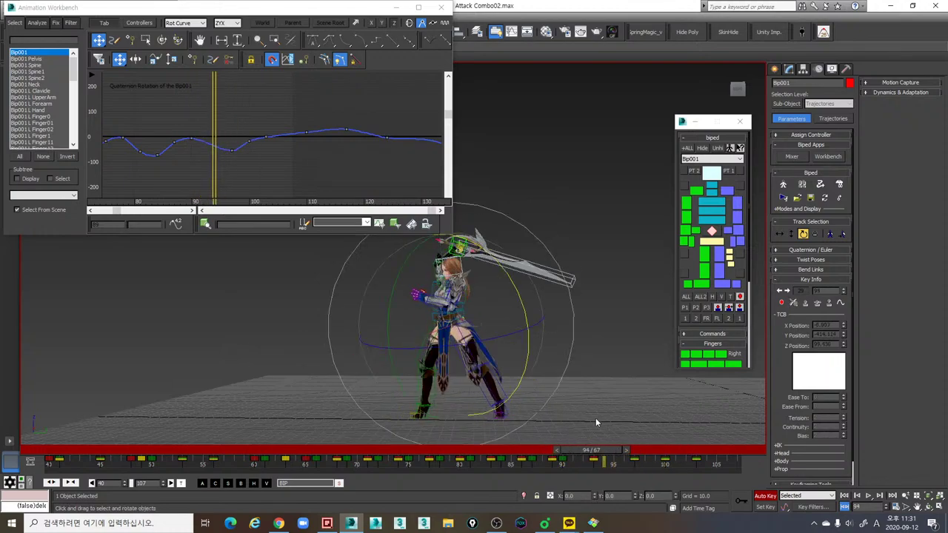
left_click_drag(496, 338, 530, 334)
key("comma")
key("comma")
key("comma")
key("comma")
key("period")
key("period")
key("period")
key("period")
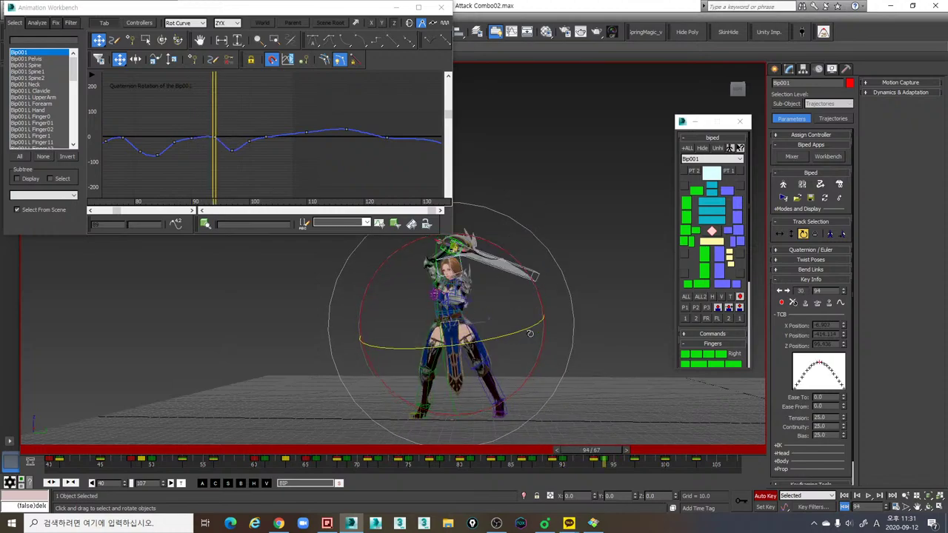
Step: Step through to frame 100 and play back the combo to review the body's turn at frame 94
key("period")
key("period")
key("period")
key("period")
key("period")
key("period")
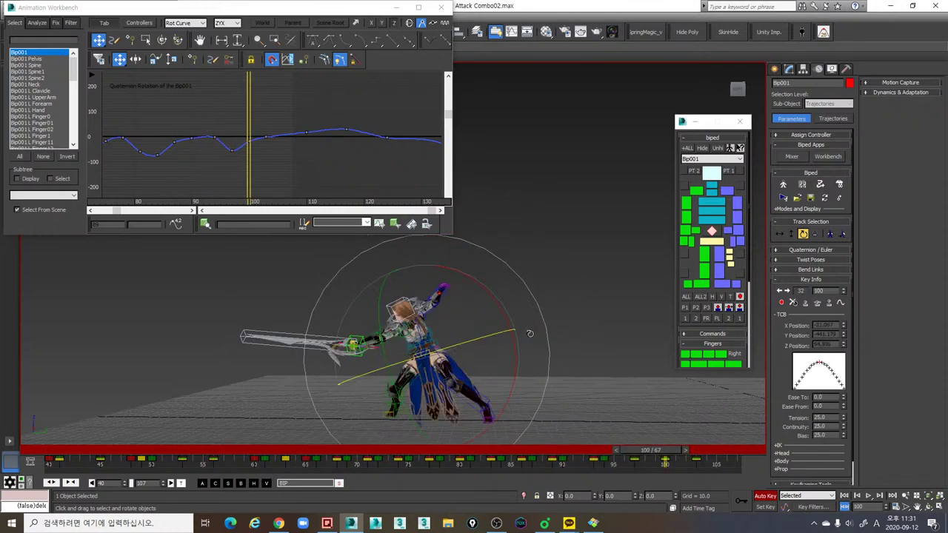
key("slash")
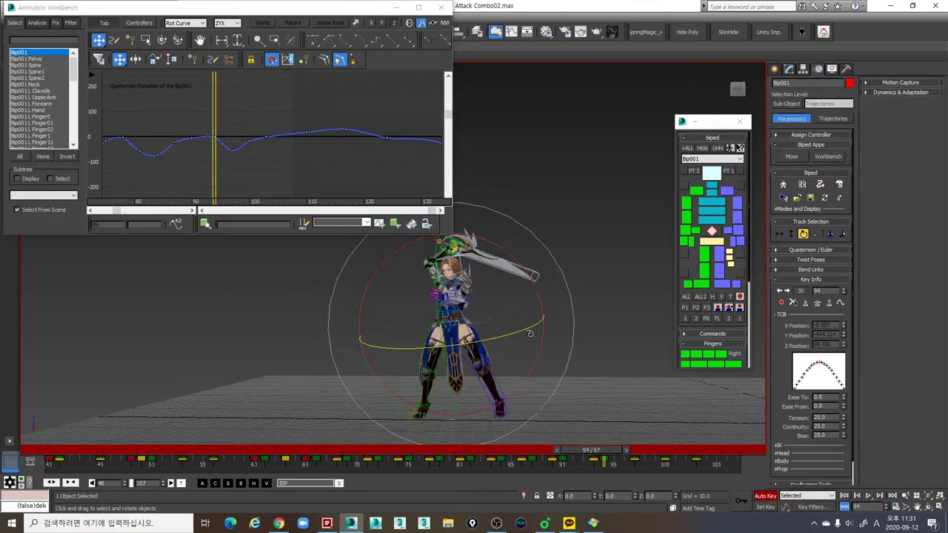
key("slash")
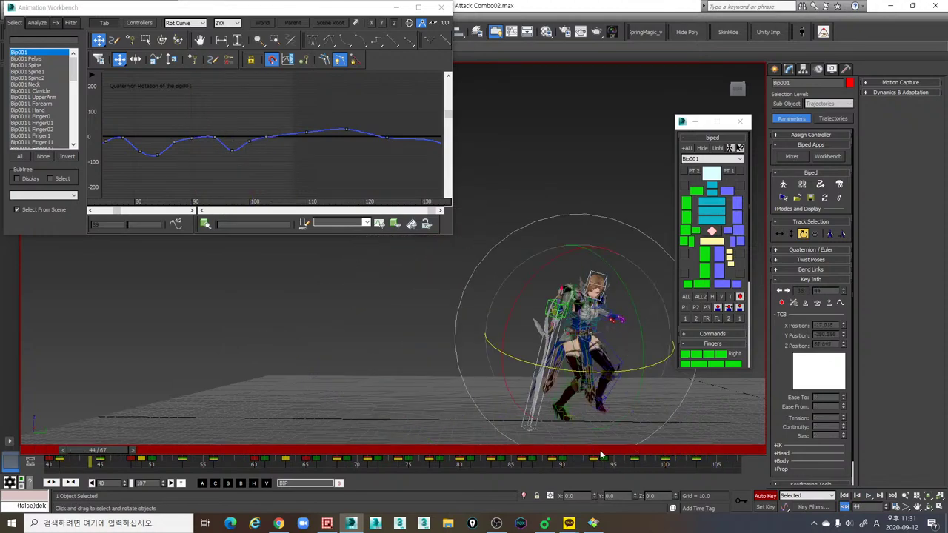
left_click_drag(599, 451, 613, 453)
key("comma")
key("e")
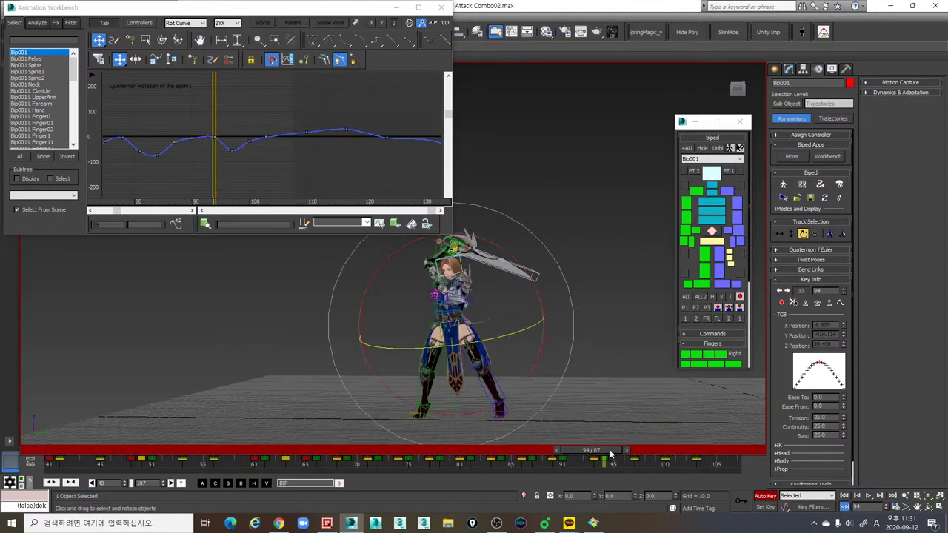
Step: Step through the body keys before frame 97 to compare the body's rotation around frames 86 to 90
key("period")
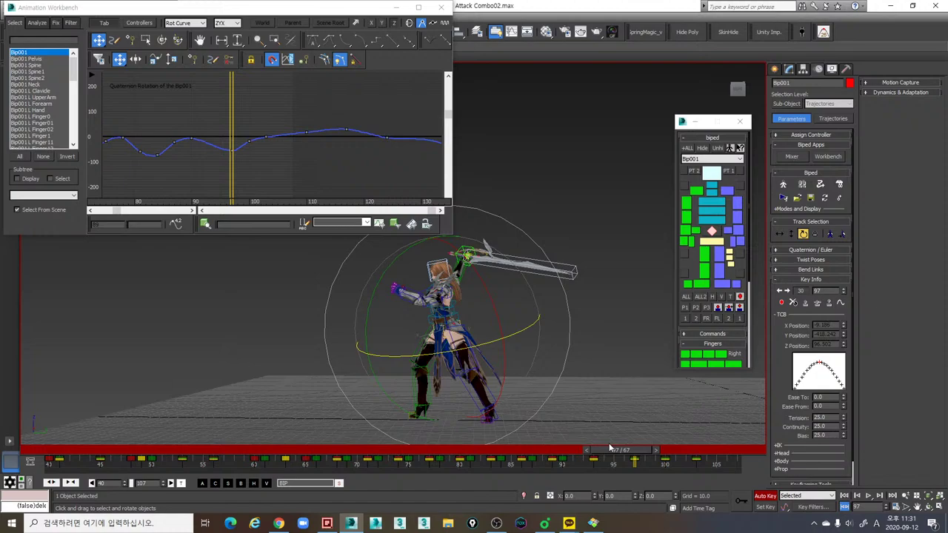
key("comma")
key("comma")
key("comma")
key("period")
key("period")
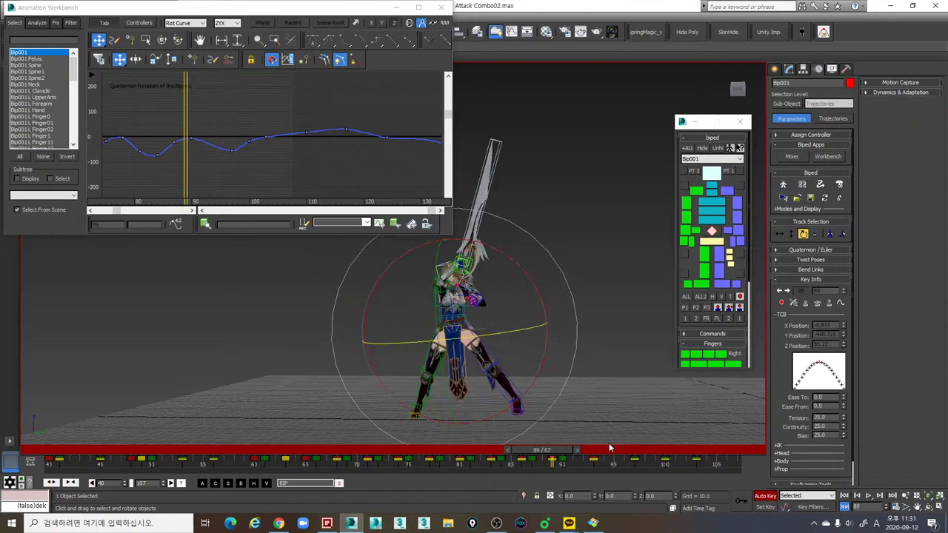
key("comma")
key("comma")
key("comma")
key("comma")
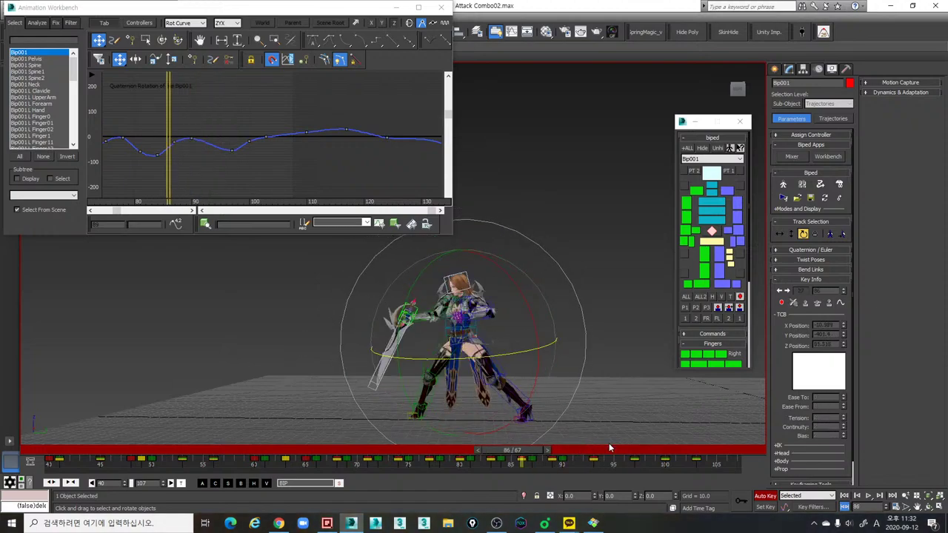
key("comma")
key("comma")
key("period")
key("period")
key("period")
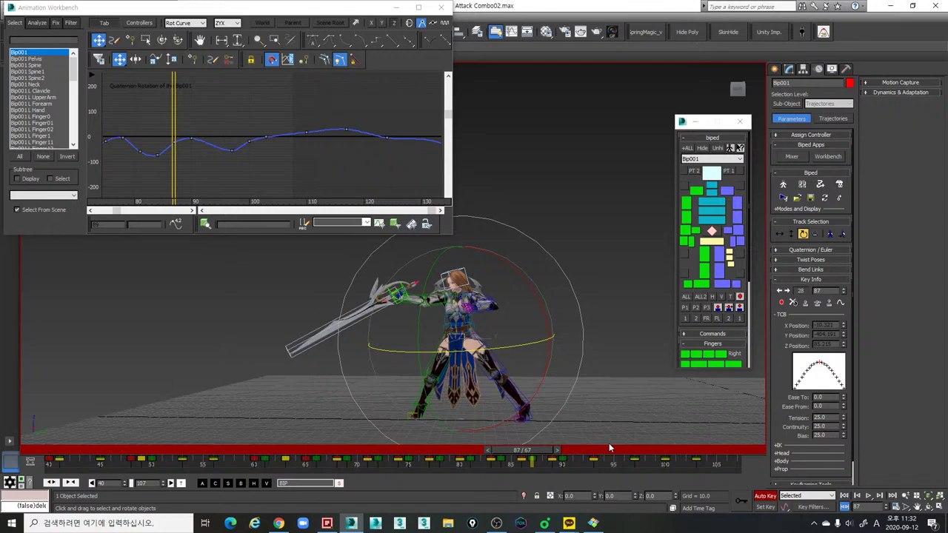
key("period")
key("period")
key("period")
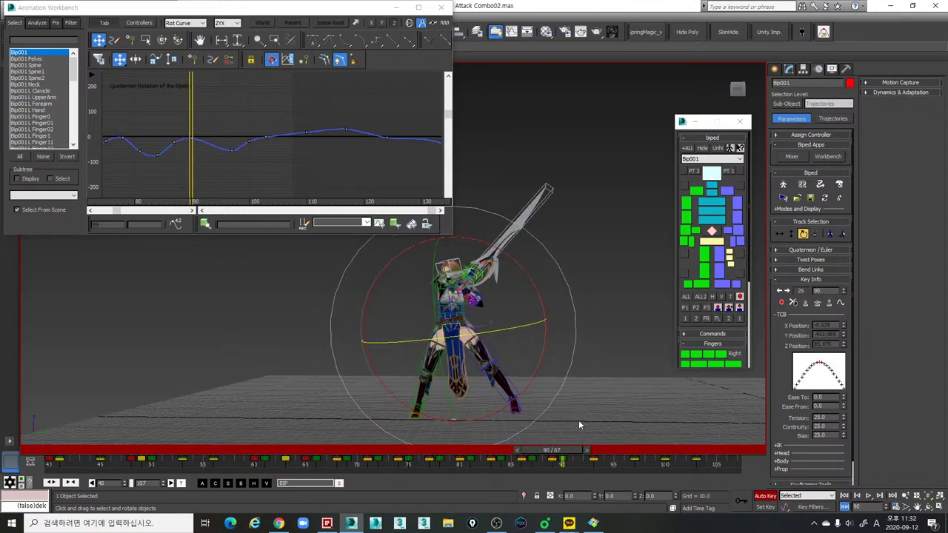
Step: Readjust the body's turn slightly around its vertical axis at frame 90, checking it against the neighbouring frames
key("period")
key("period")
key("period")
key("comma")
key("comma")
key("comma")
key("comma")
key("comma")
key("period")
key("period")
key("comma")
key("comma")
key("comma")
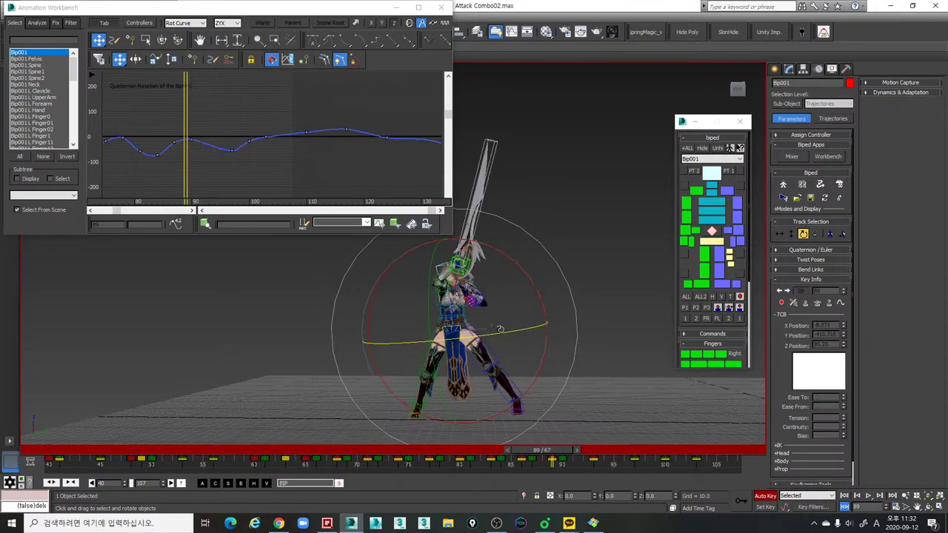
key("period")
key("period")
key("period")
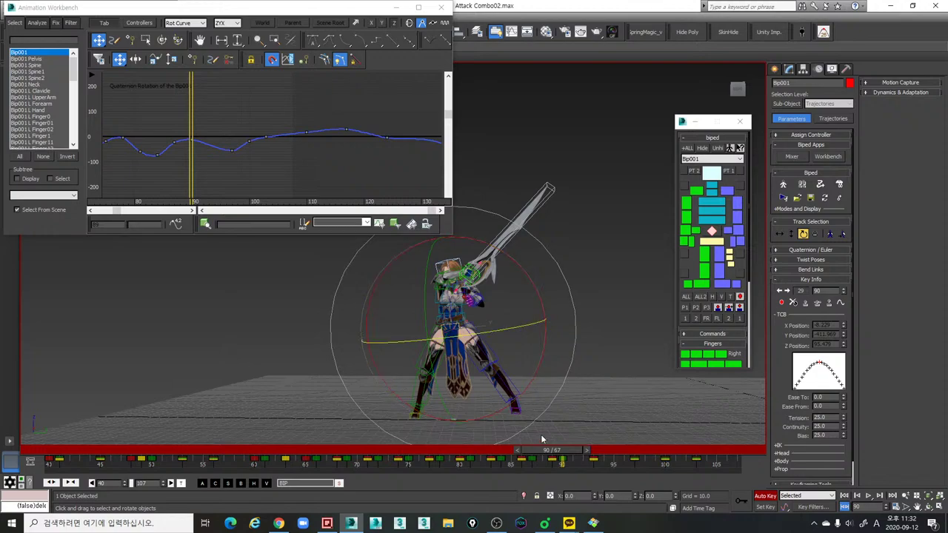
Step: Key the body's turn at frame 94 close to its frame 97 orientation and play back the combo
left_click_drag(558, 453, 601, 457)
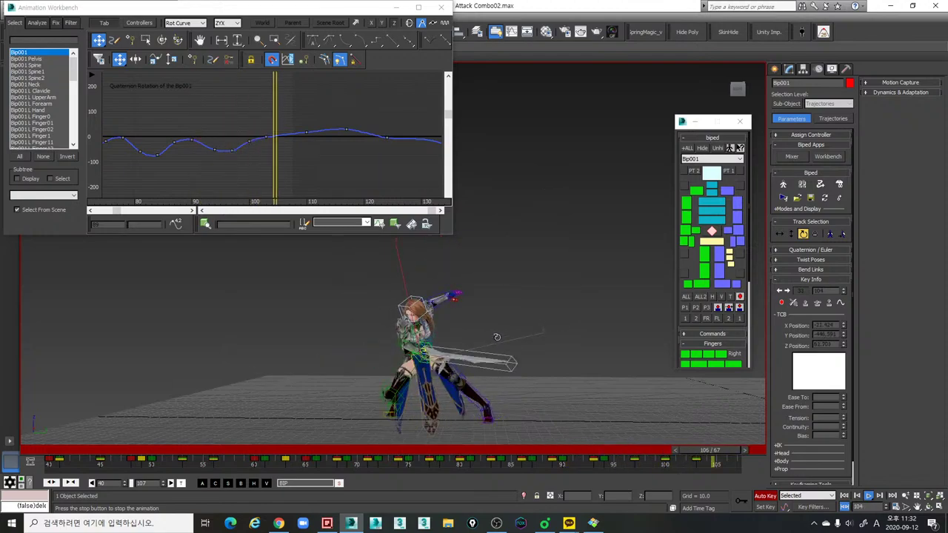
key("/")
key("slash")
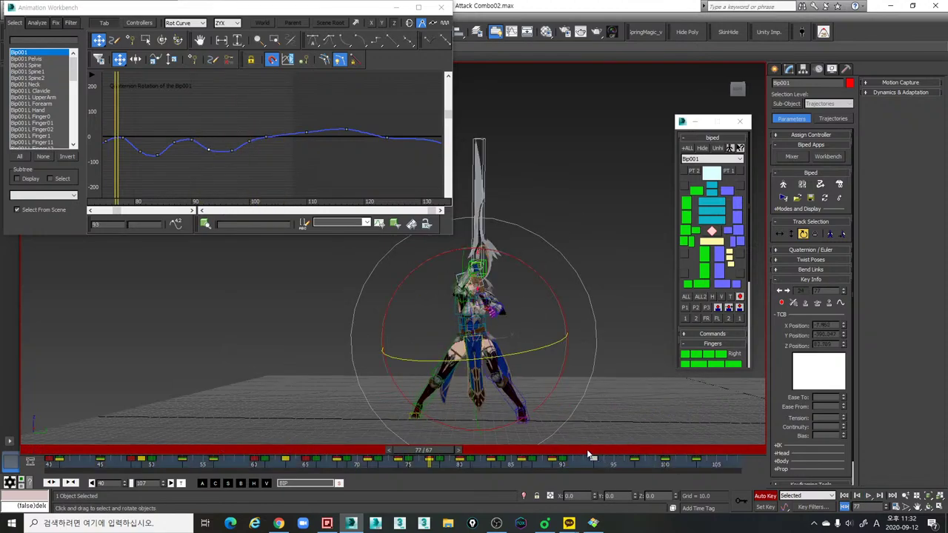
left_click_drag(544, 453, 650, 465)
key("e")
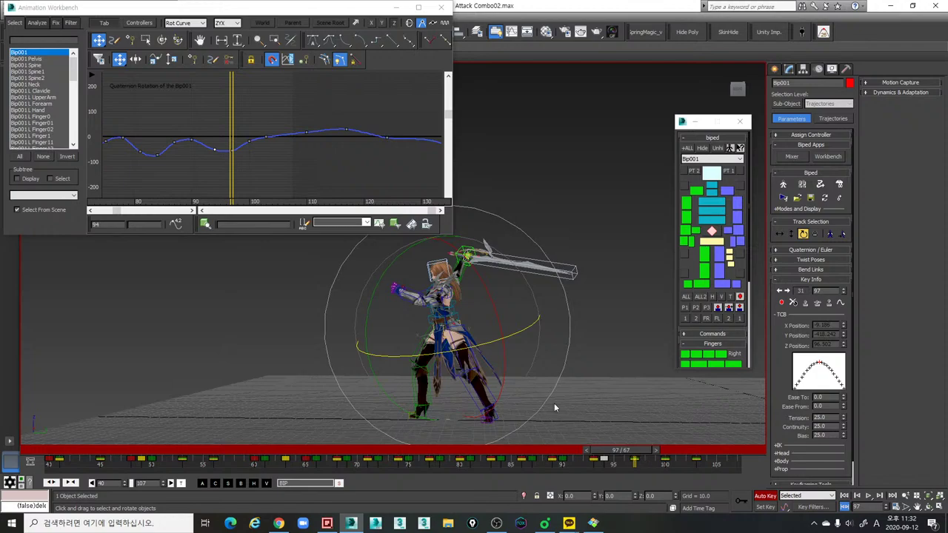
Step: Rotate the body about -13 degrees around its vertical axis at frame 97 and check the preceding frames
middle_click_drag(555, 407, 588, 373, "alt")
key("comma")
key("comma")
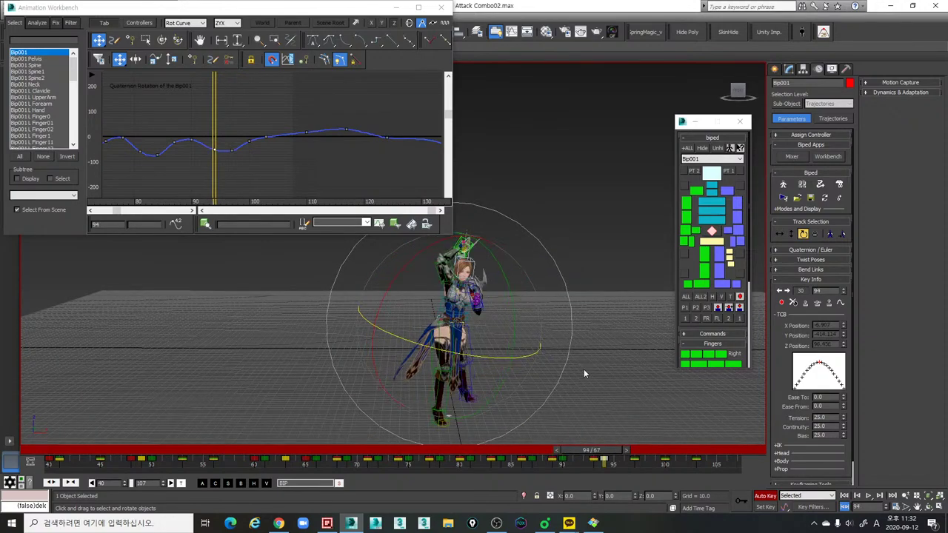
key("period")
key("period")
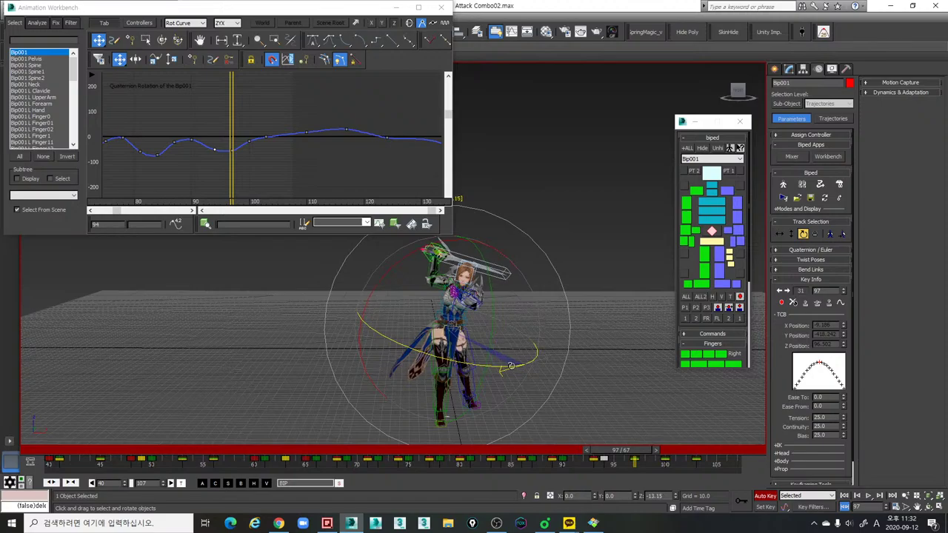
left_click_drag(511, 366, 512, 367)
key("comma")
key("comma")
key("comma")
key("period")
key("period")
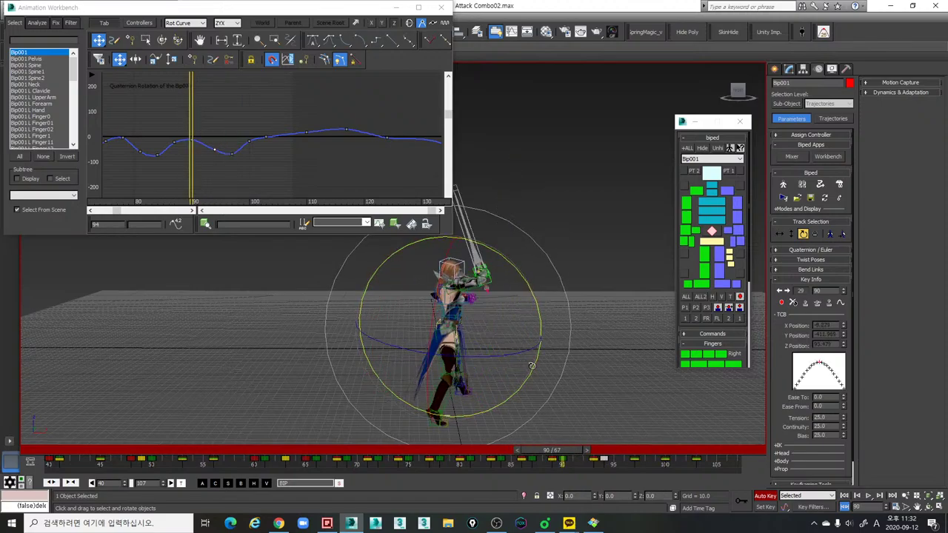
Step: Tilt the body about 2 degrees around its X axis at frame 94 and compare it with frame 97
middle_click_drag(518, 357, 464, 349, "alt")
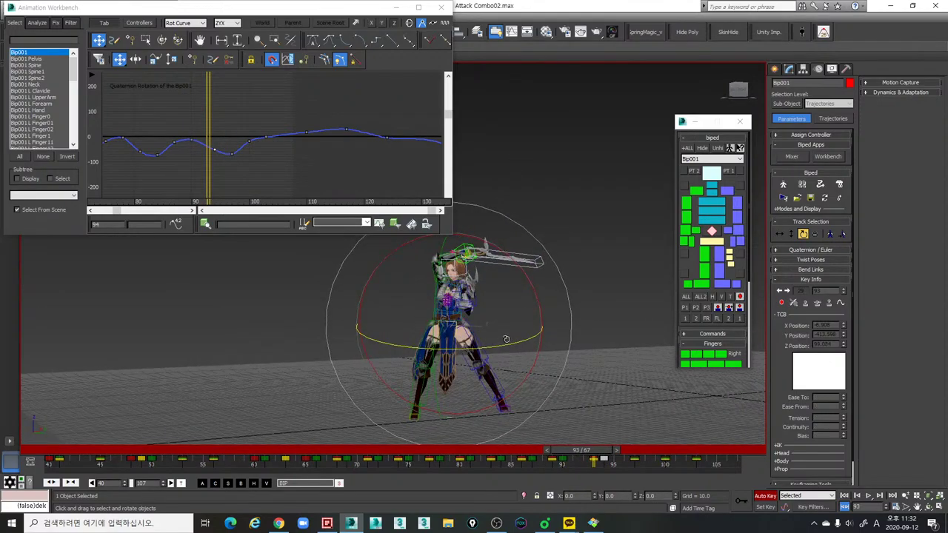
key("period")
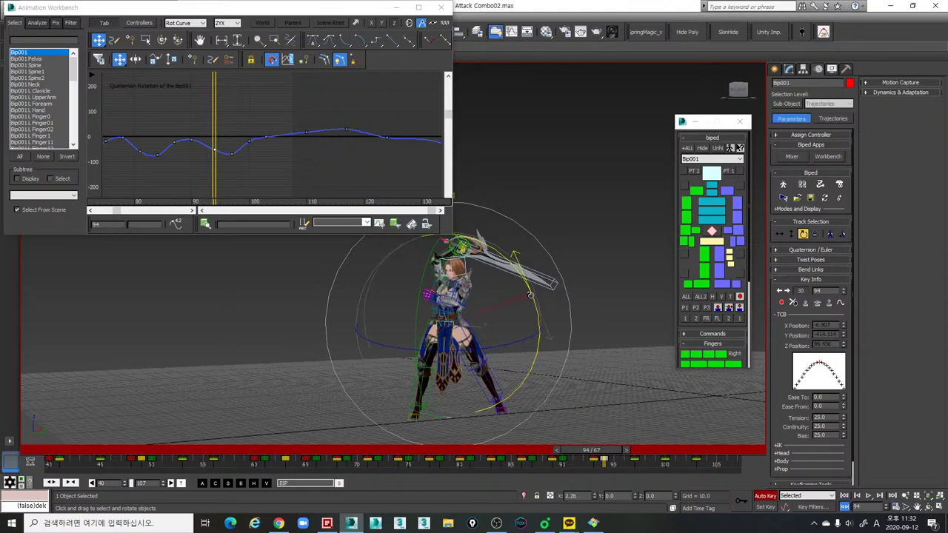
key("comma")
key("period")
key("period")
key("period")
key("period")
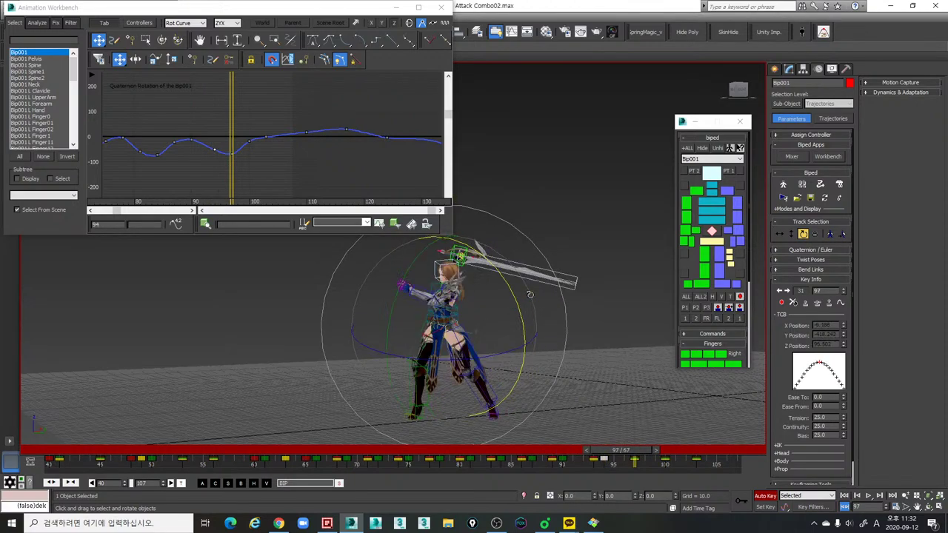
Step: Step between frames 94 and 100 to examine the body's rotation leading into the final swing
key("comma")
key("period")
key("period")
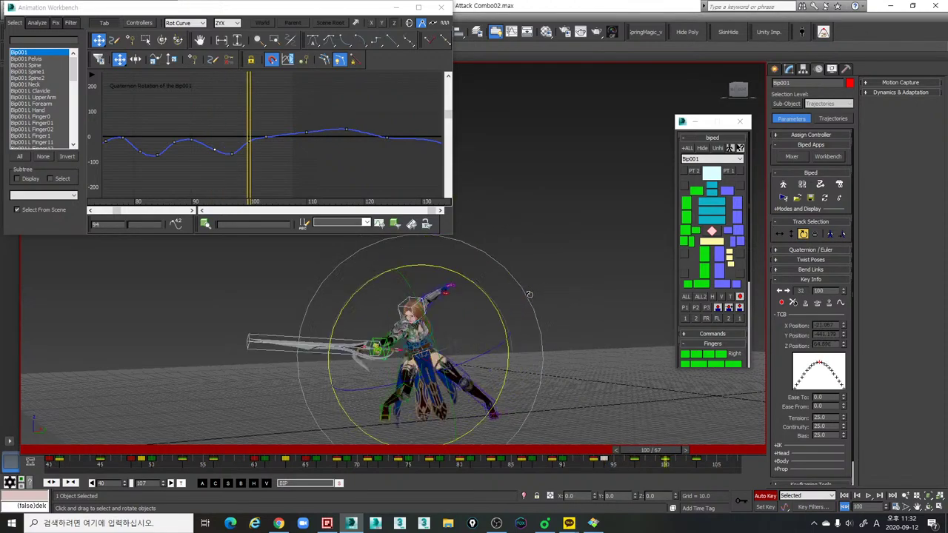
key("comma")
key("comma")
key("comma")
key("comma")
key("comma")
key("comma")
key("comma")
key("comma")
key("comma")
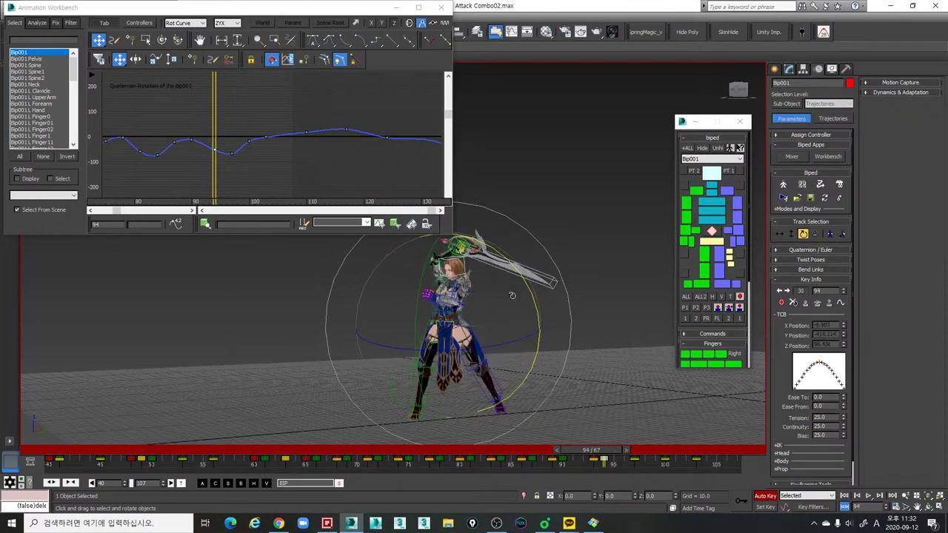
Step: Play back and scrub the sword attack up to frame 107 to check the body's motion
key("slash")
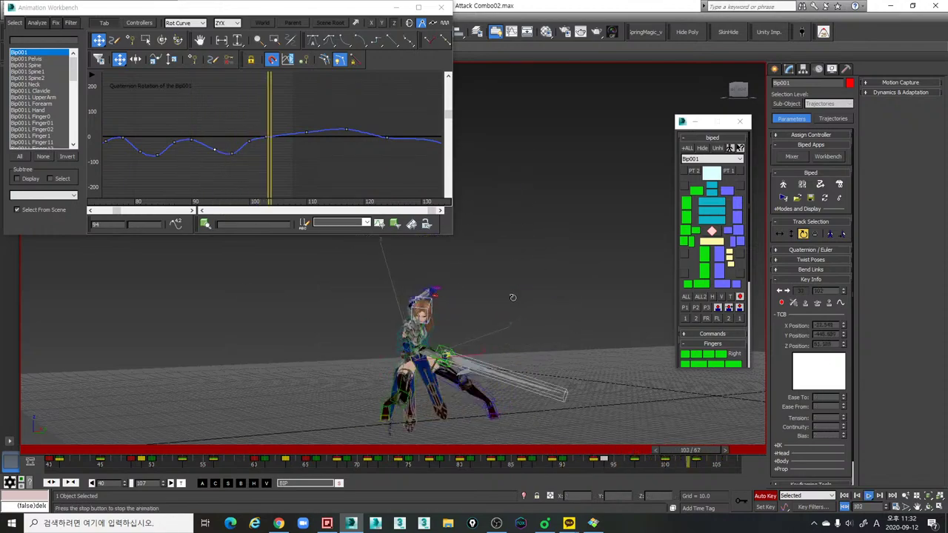
key("slash")
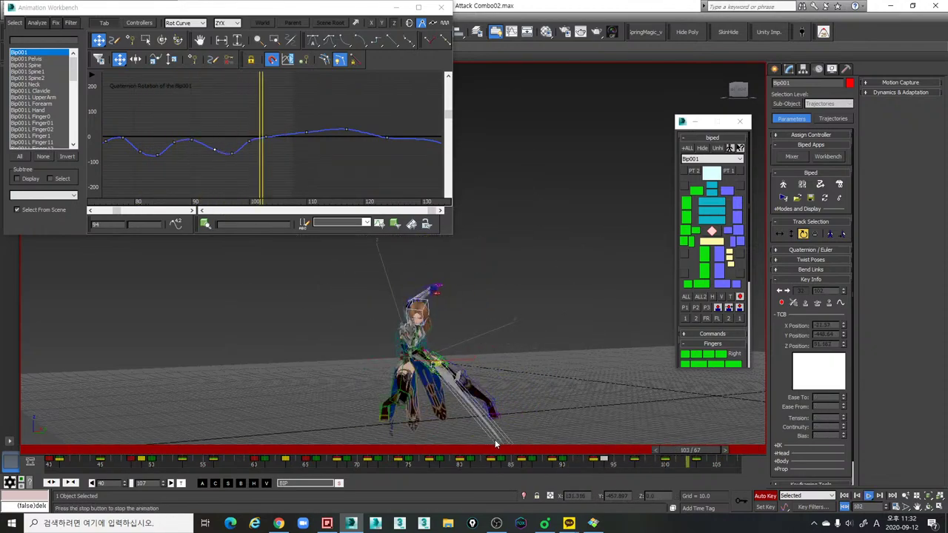
key("slash")
key("slash")
left_click_drag(484, 459, 707, 463)
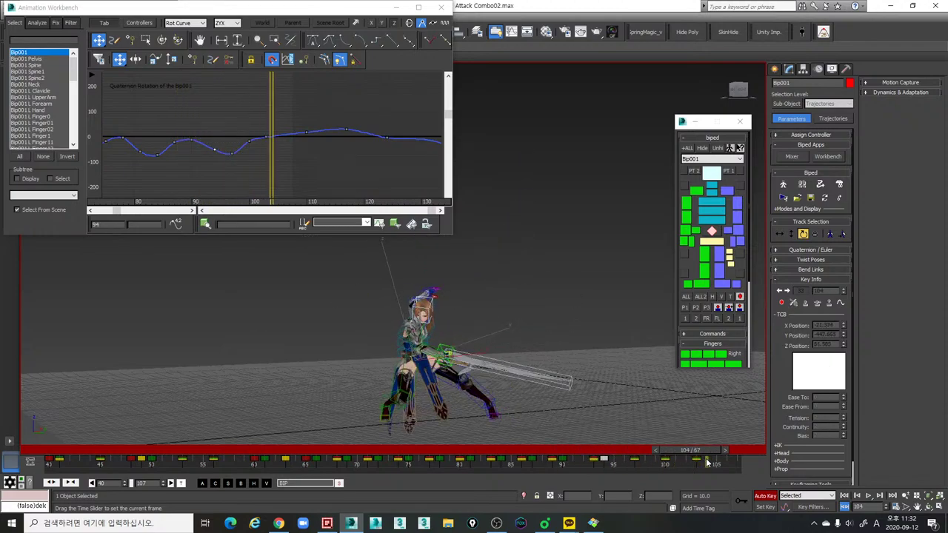
middle_click_drag(607, 407, 582, 404, "alt")
left_click_drag(464, 455, 694, 463)
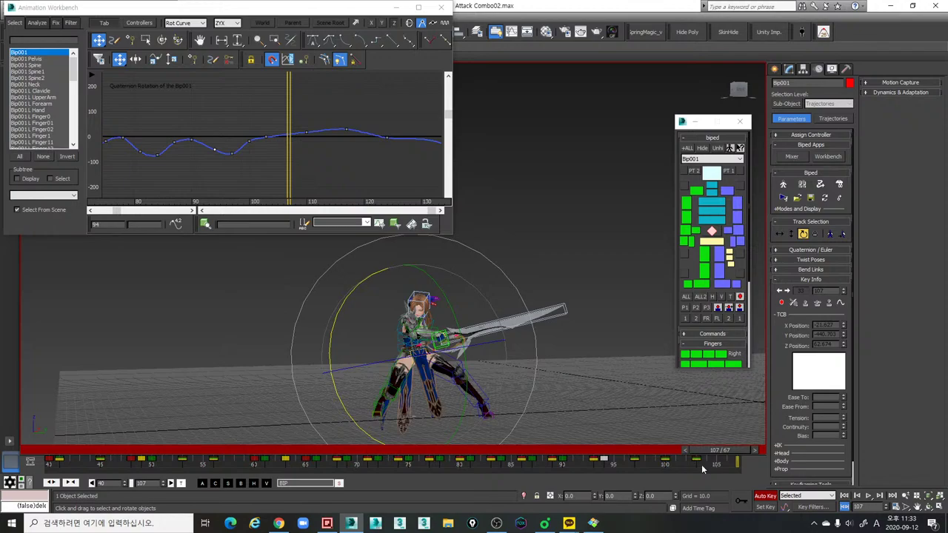
Step: Extend the end of the active time range to frame 119 and scrub through the added frames
right_click_drag(702, 465, 350, 462, "ctrl+alt")
left_click_drag(384, 452, 763, 458)
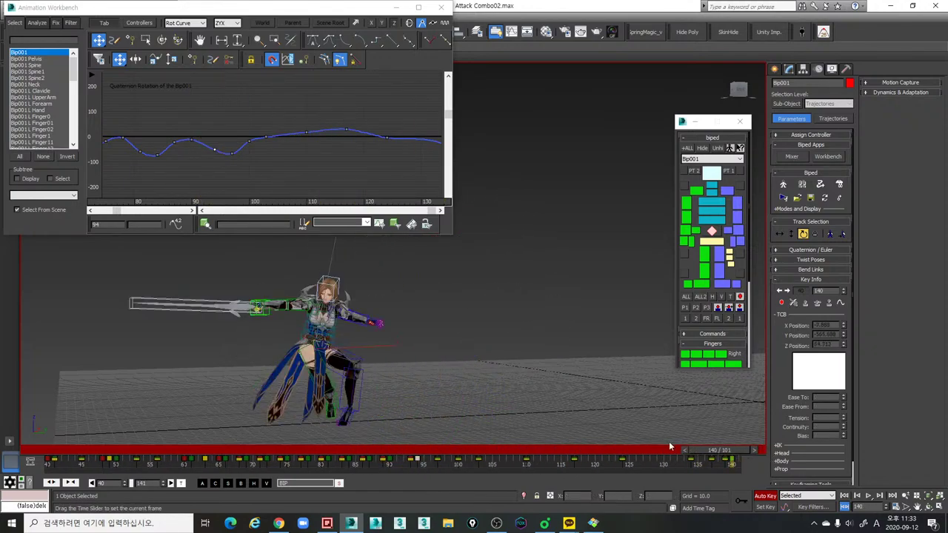
left_click_drag(670, 447, 743, 452)
right_click_drag(478, 460, 664, 465, "ctrl+alt")
left_click_drag(576, 453, 741, 458)
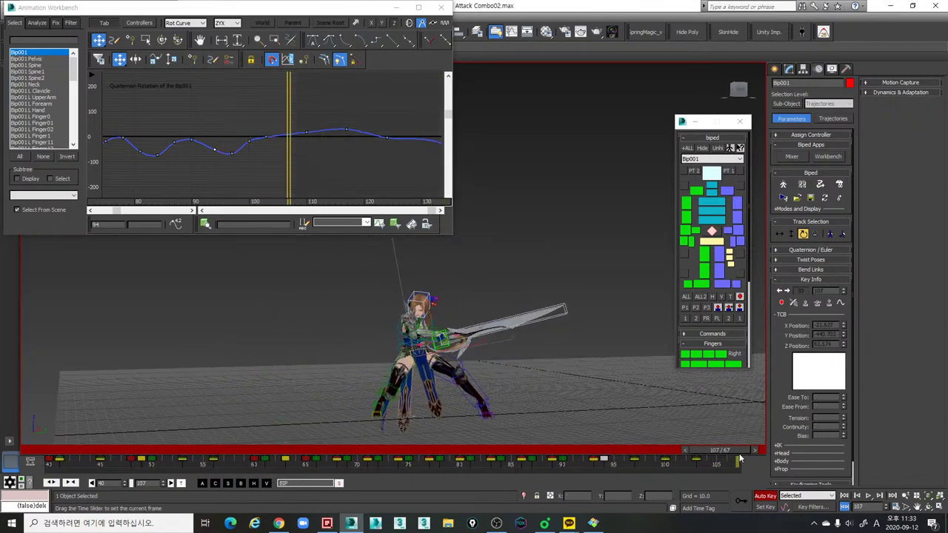
right_click_drag(661, 463, 568, 463, "ctrl+alt")
left_click_drag(474, 453, 581, 444)
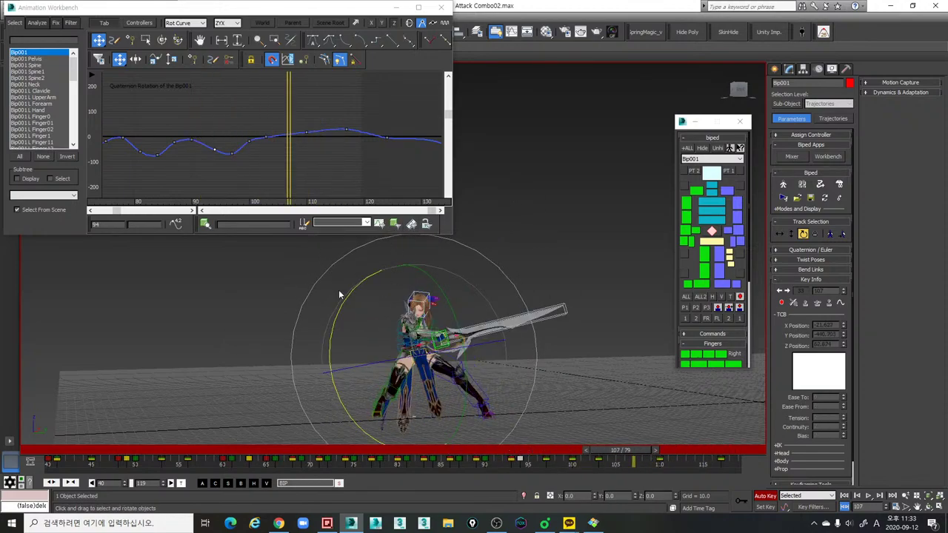
Step: On the Bip001 rotation curve, move the frame 100 key to frame 99 and the frame 103 key to frame 101
middle_click_drag(541, 425, 521, 412, "alt")
middle_click_drag(485, 442, 612, 437, "alt")
left_click_drag(491, 450, 615, 463)
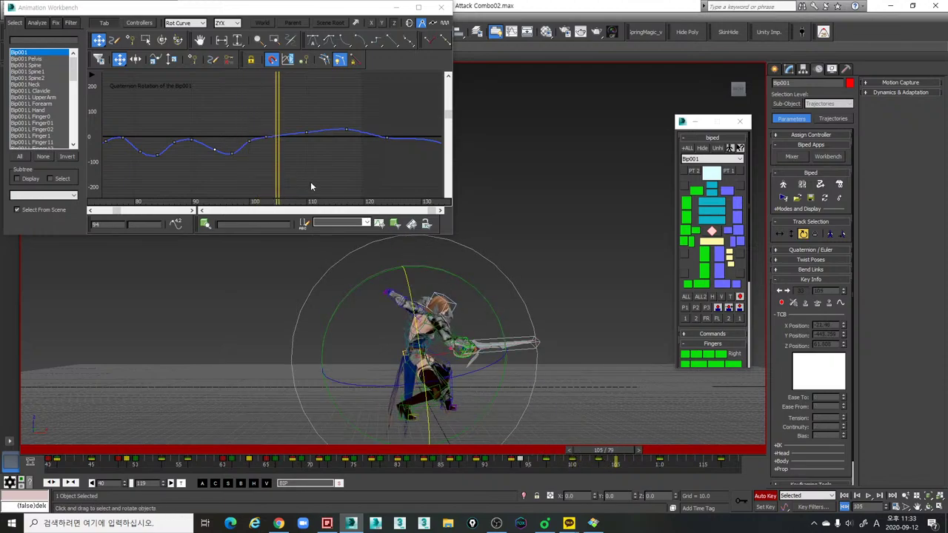
key("comma")
key("comma")
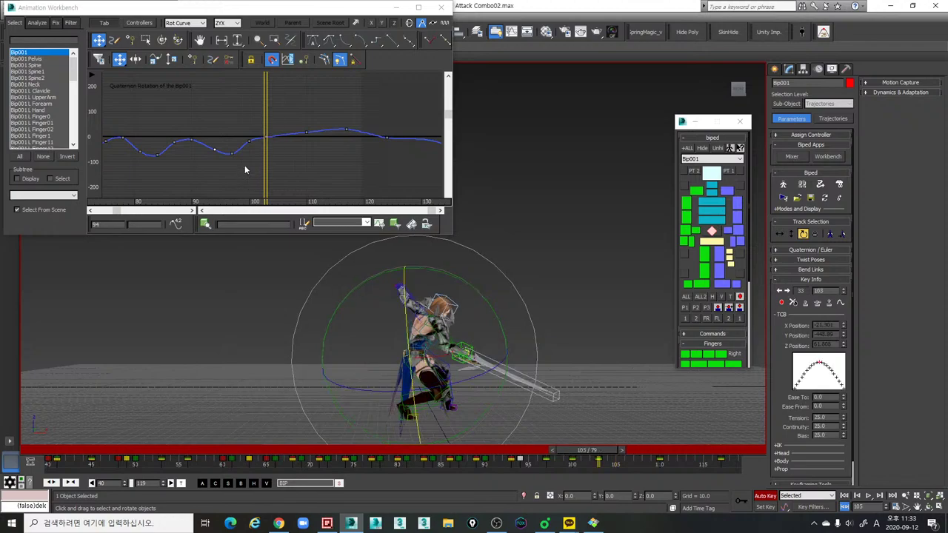
left_click(267, 139)
left_click_drag(505, 455, 570, 461)
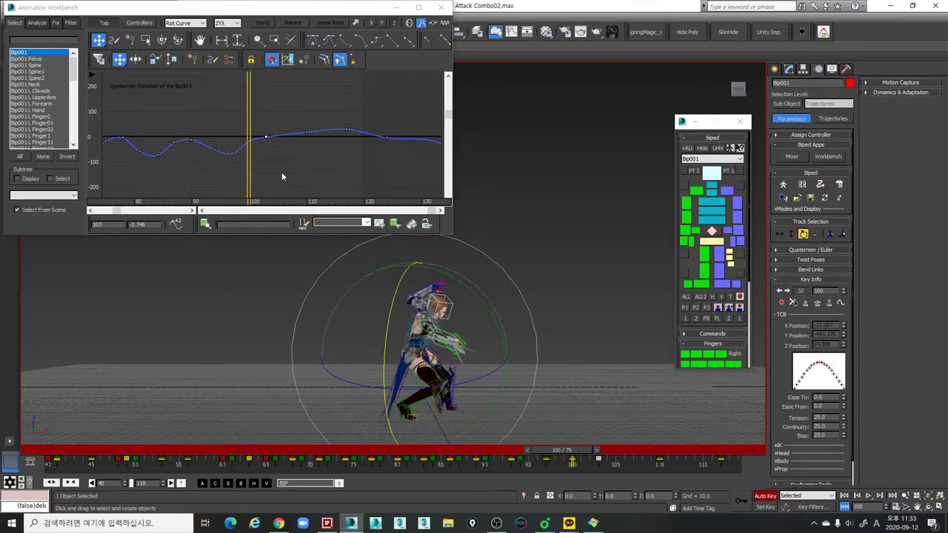
left_click_drag(245, 142, 244, 142)
left_click(260, 137)
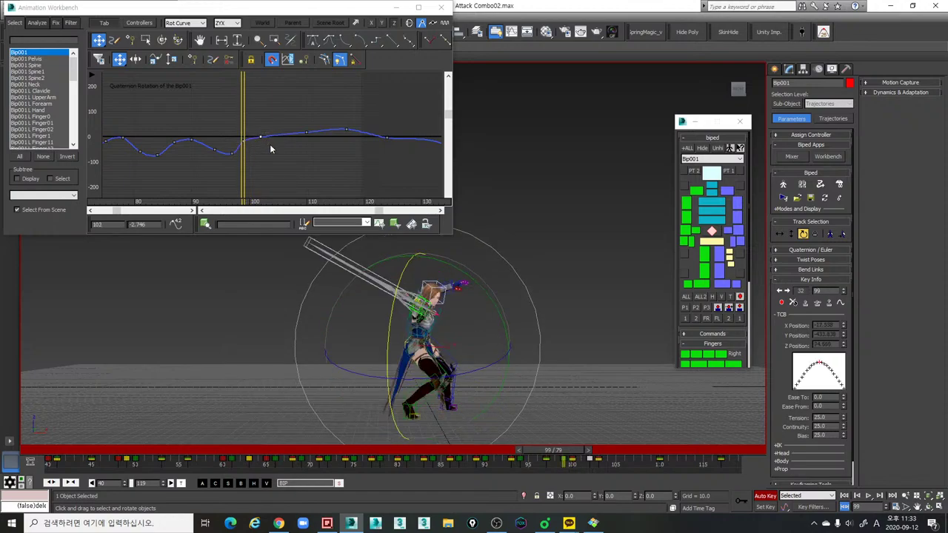
left_click(262, 137)
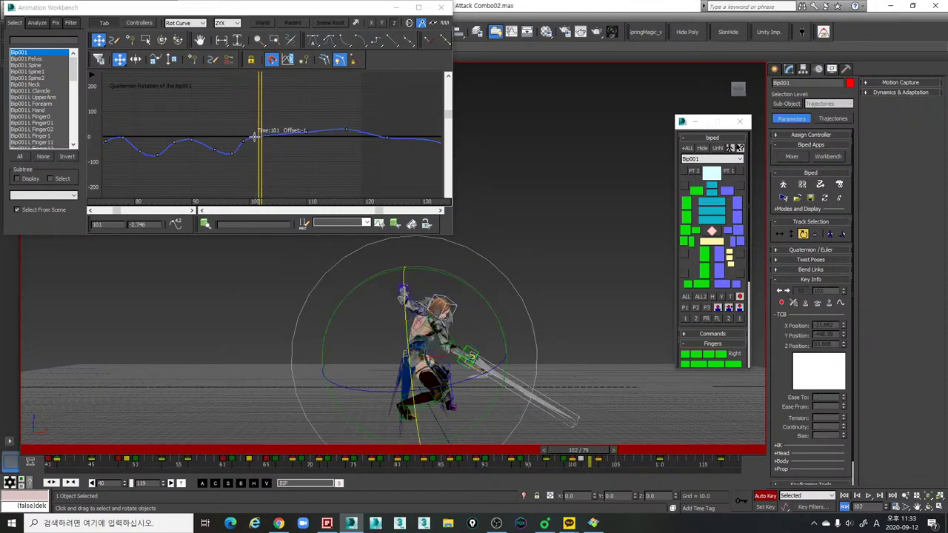
Step: Raise the Bip001 rotation key at frame 101 to about 9.03 and check the neighbouring frames
key("comma")
key("comma")
key("comma")
key("period")
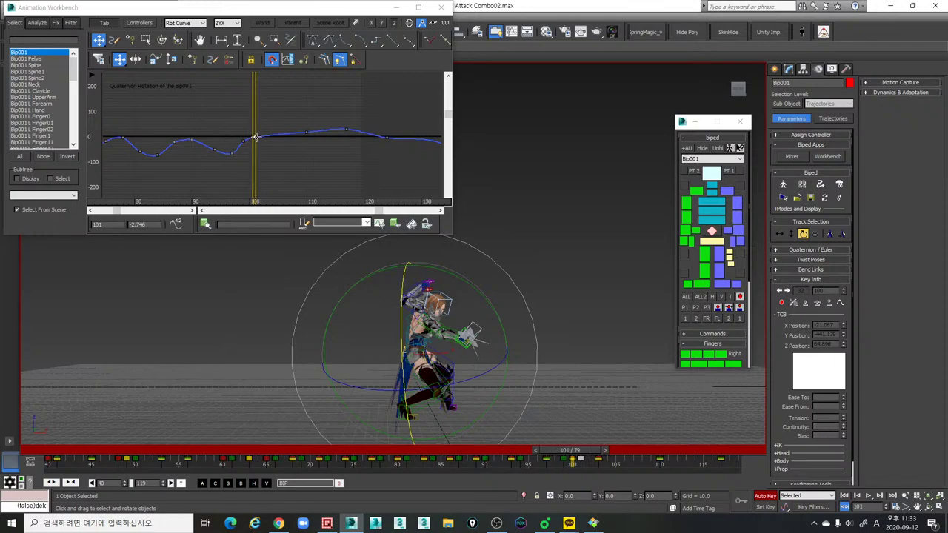
left_click(255, 138)
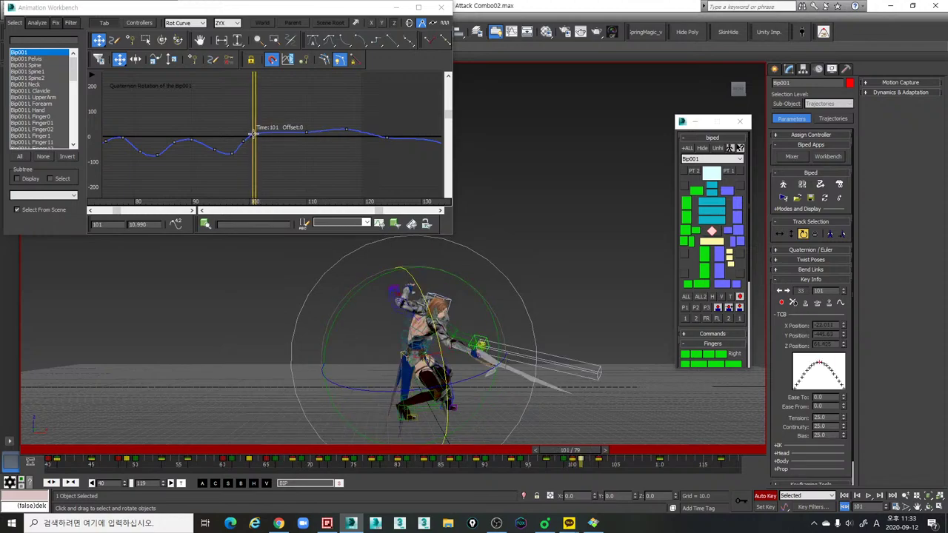
key("comma")
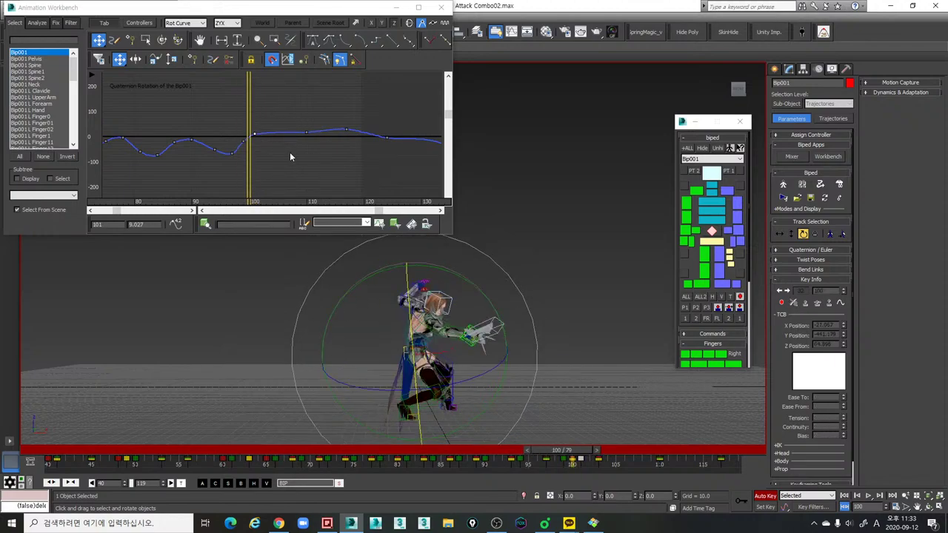
Step: Play back the combo, return to frame 101 and raise its Bip001 rotation key to about 20.8
key("slash")
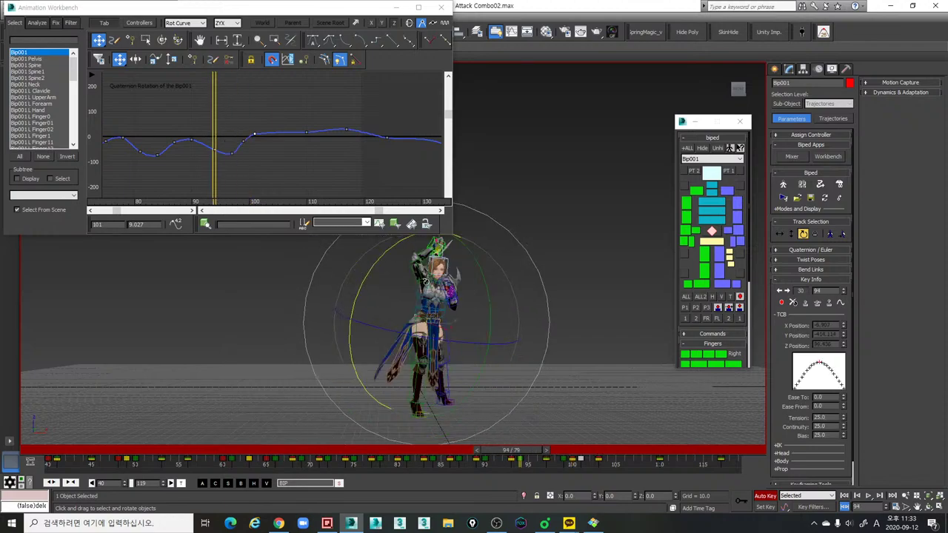
key("slash")
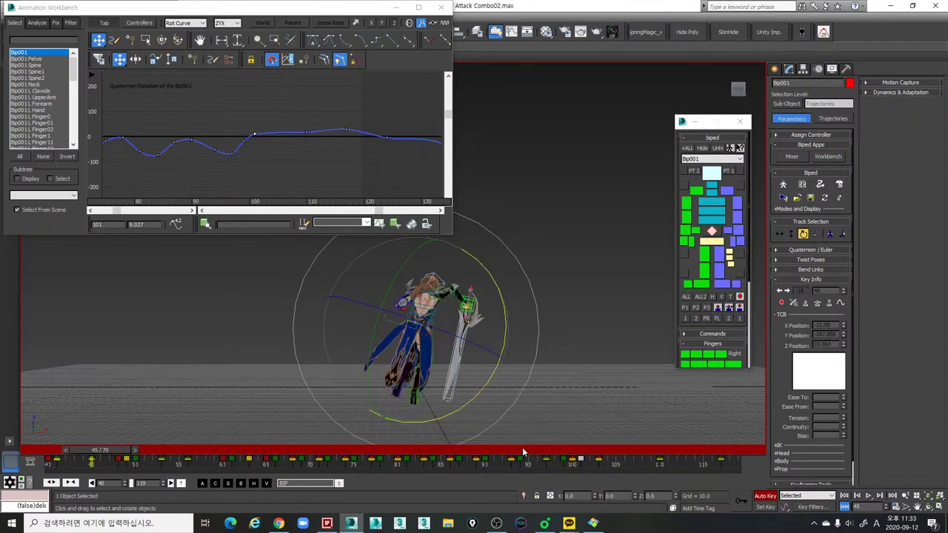
key("slash")
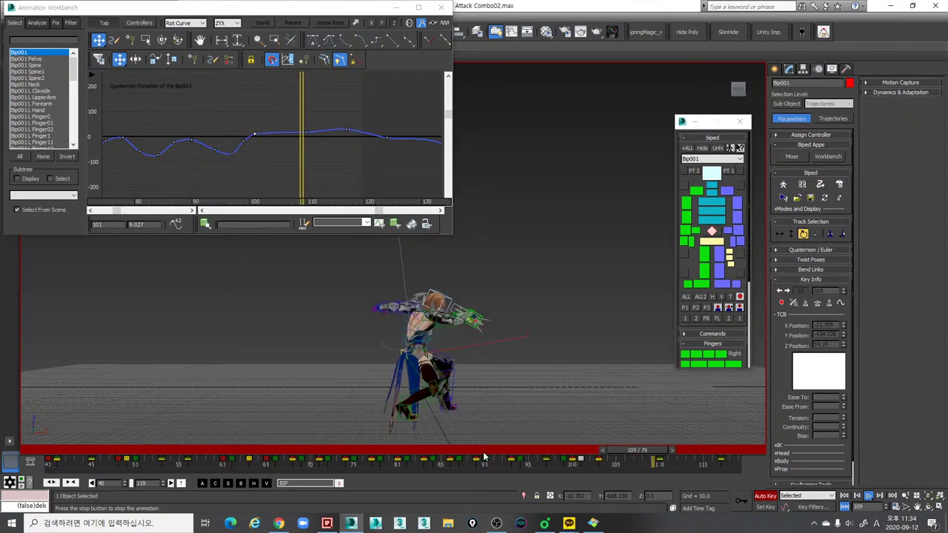
key("slash")
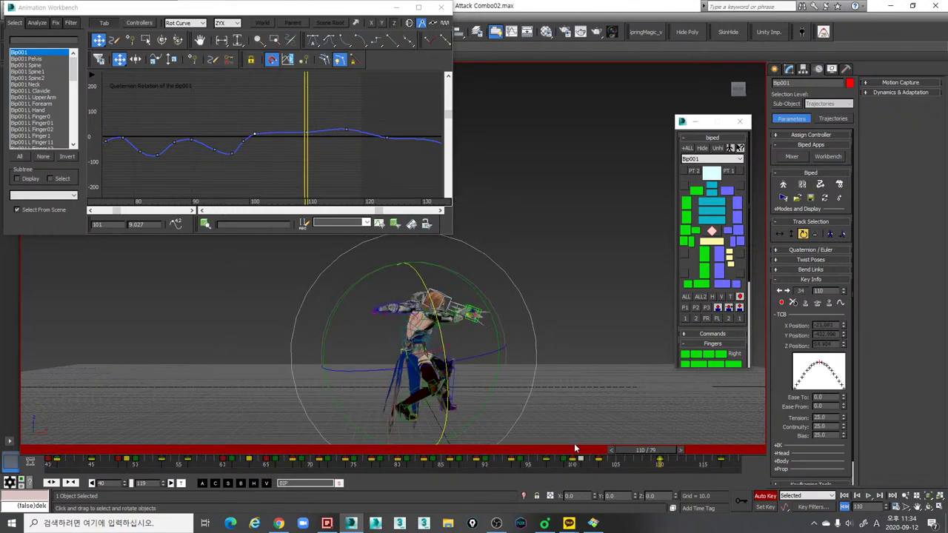
left_click(574, 450)
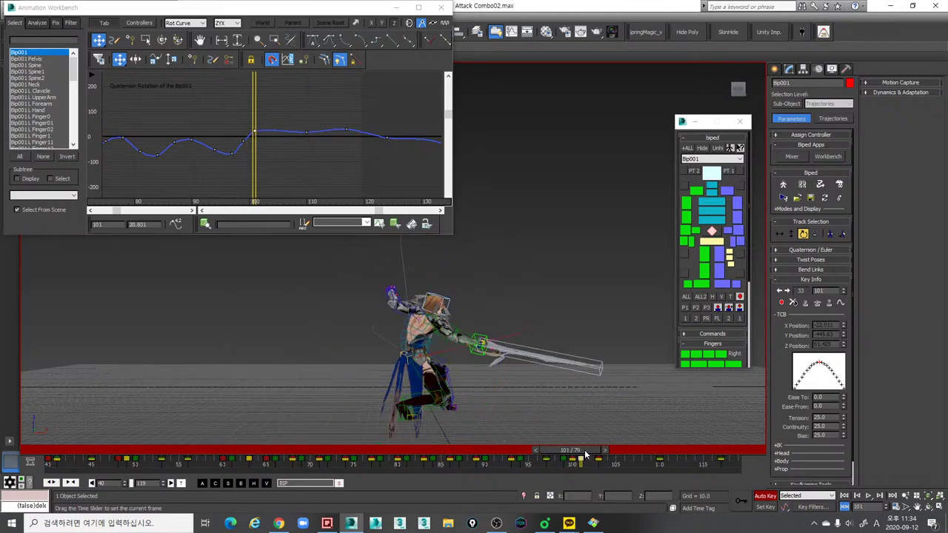
Step: Add a key to the Bip001 rotation curve at frame 105 and lower it to about 8.4
mouse_move(584, 454)
left_mouse_down()
mouse_move(610, 459)
mouse_move(544, 456)
mouse_move(599, 457)
left_mouse_up()
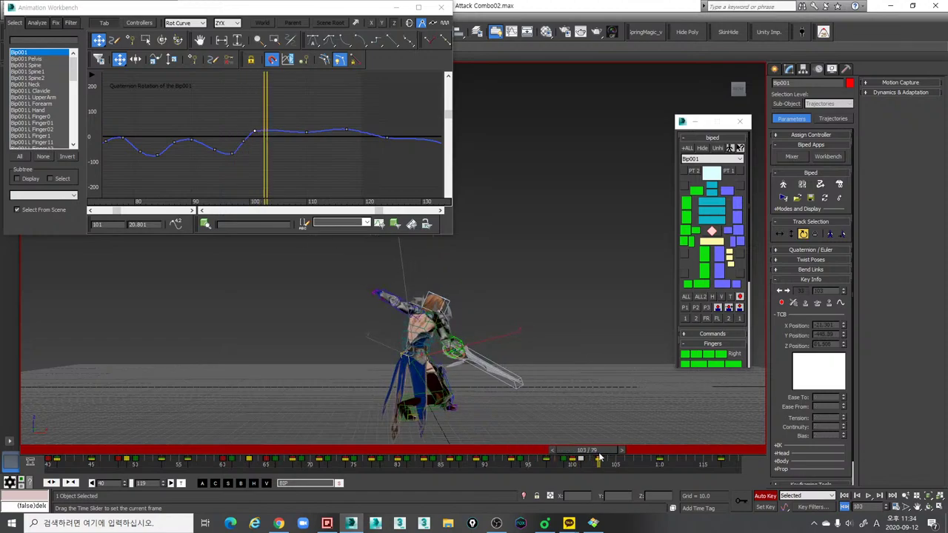
left_click_drag(598, 457, 623, 463)
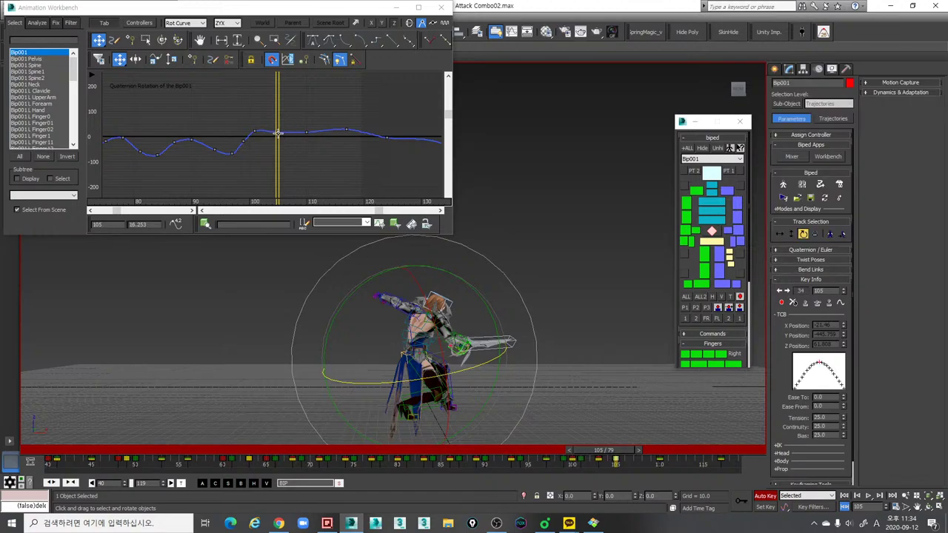
key("/")
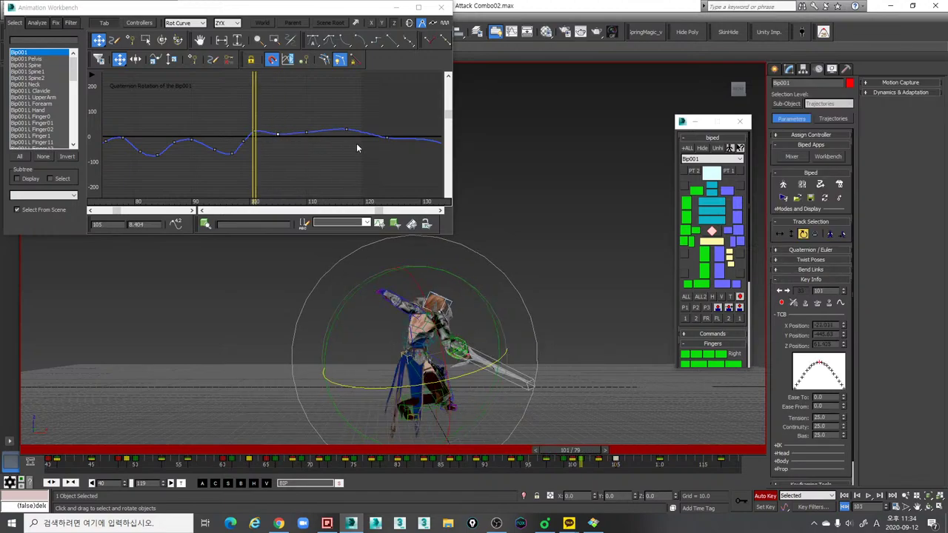
Step: Play and scrub the revised swing through frame 110, examining the body rotation from behind and from the front
key("/")
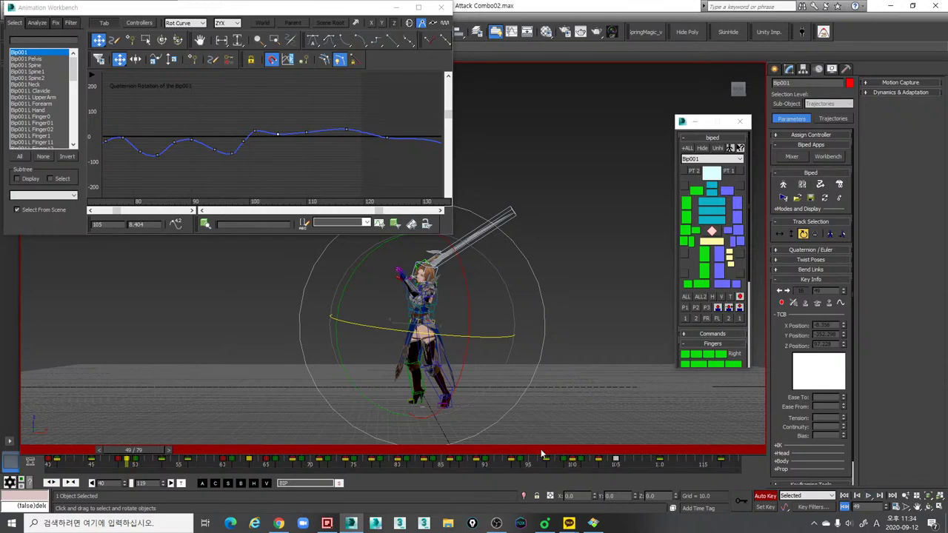
left_click(541, 450)
key("/")
key("/")
left_click(559, 453)
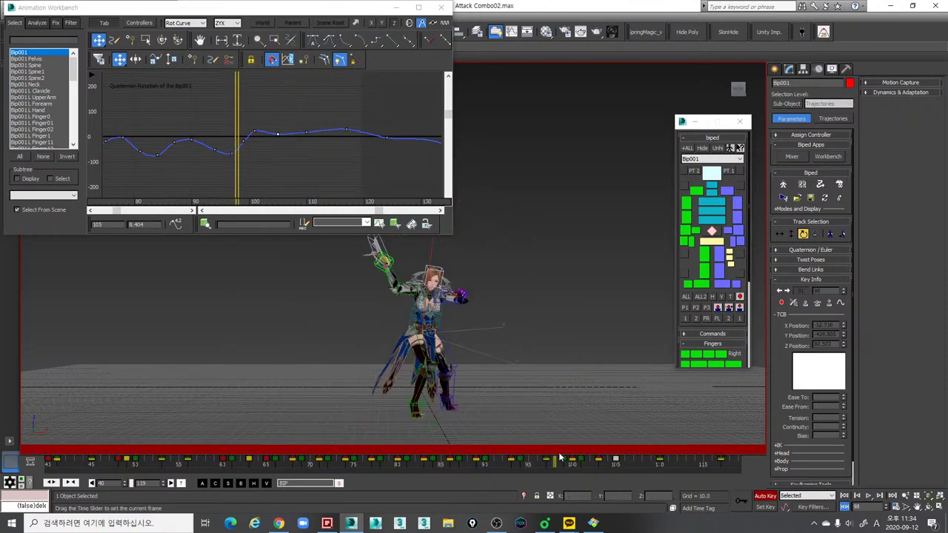
left_click_drag(559, 456, 639, 452)
middle_click_drag(642, 428, 542, 447, "alt")
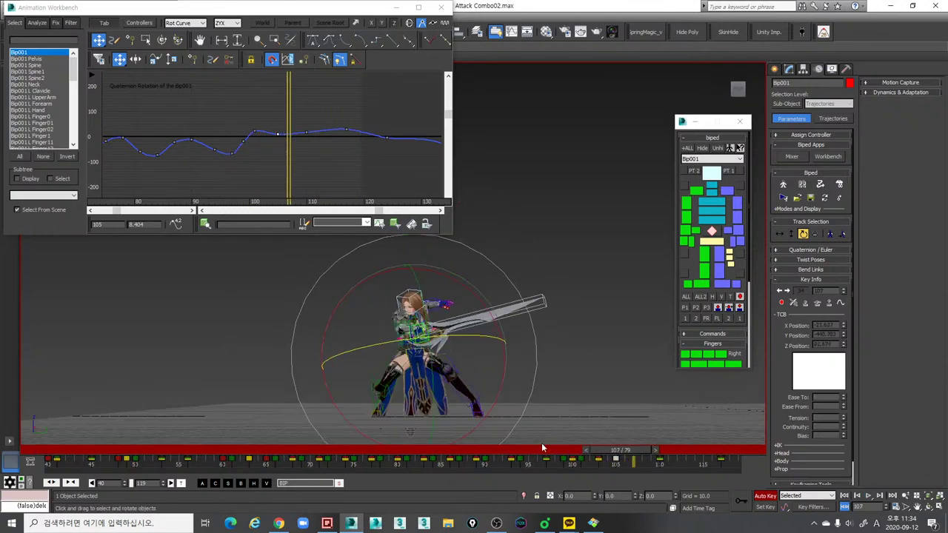
left_click_drag(542, 448, 674, 462)
middle_click_drag(603, 409, 605, 446, "alt")
left_click_drag(543, 453, 657, 459)
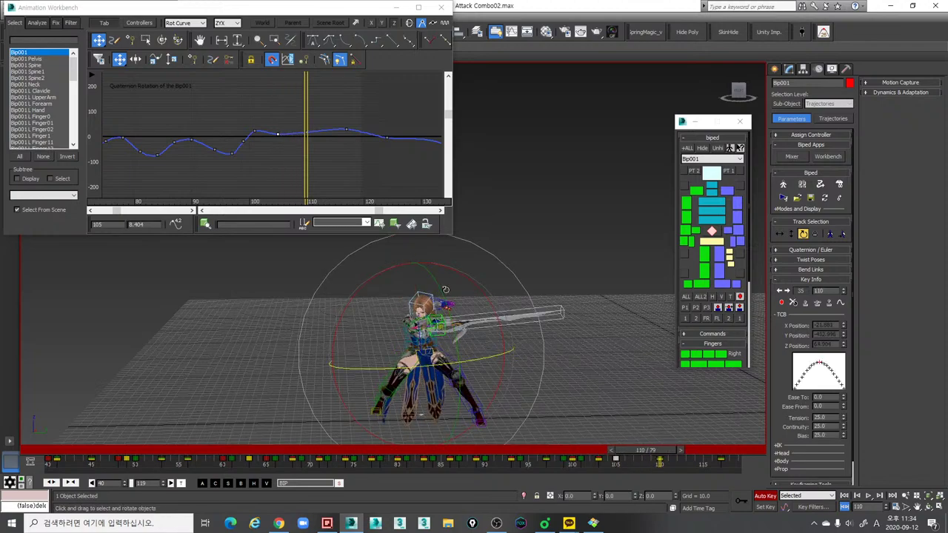
Step: Check the pose at frame 105 and replay the end of the swing to judge the body's follow-through
key("comma")
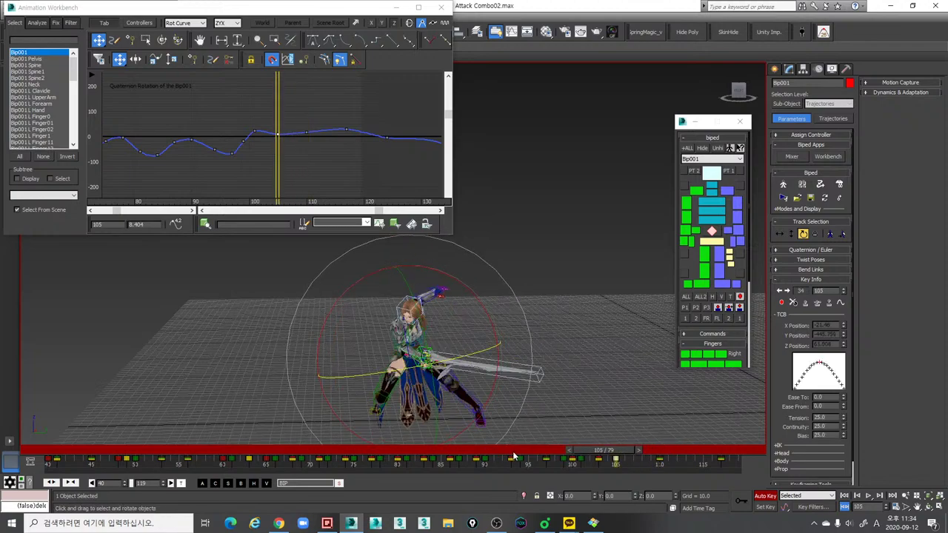
left_click(513, 453)
key("slash")
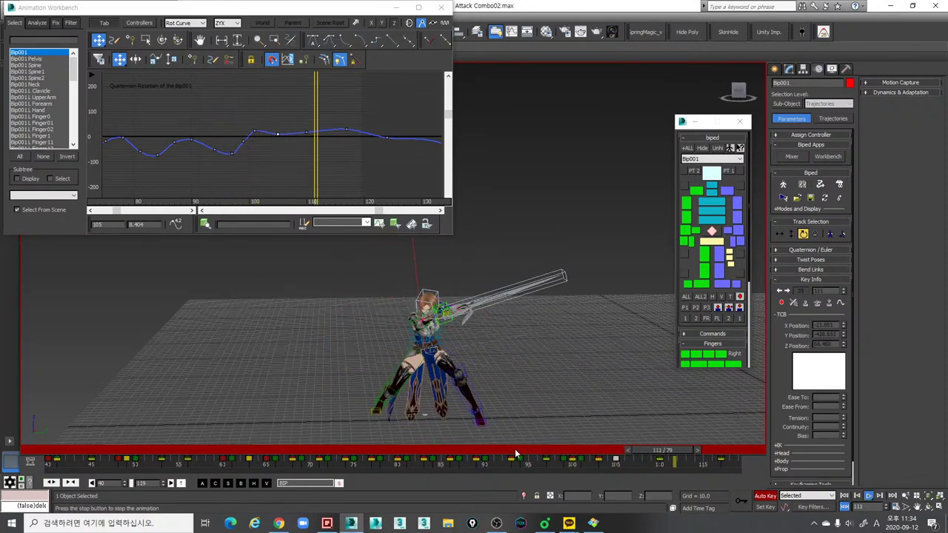
key("slash")
left_click(519, 453)
key("slash")
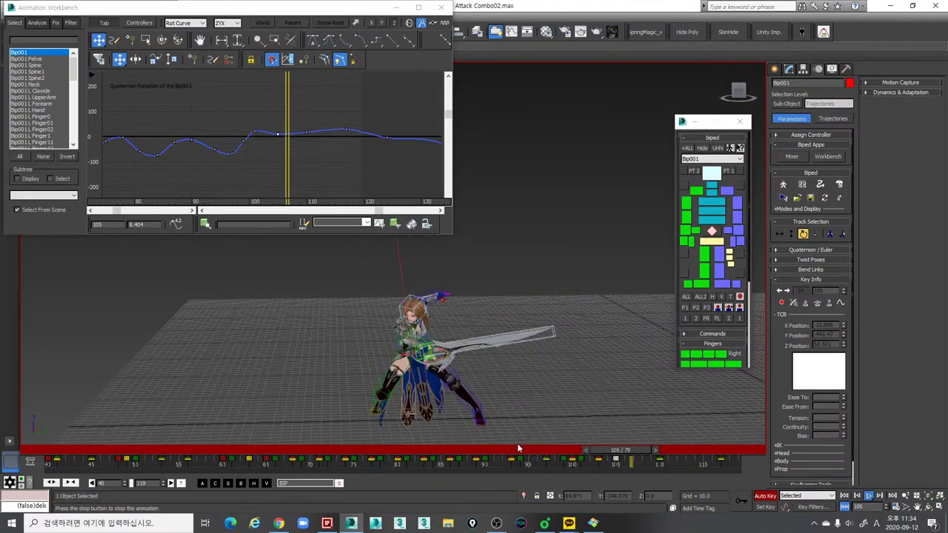
key("slash")
Step: Go to frame 88 and minimize the Animation Workbench to clear the viewport
scroll(478, 361, "up", 5)
left_click(471, 451)
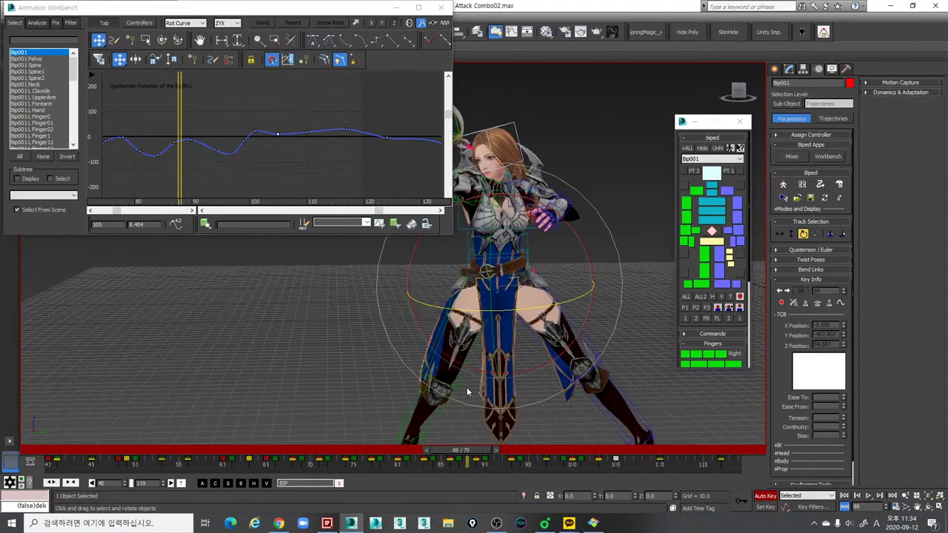
left_click(396, 8)
scroll(296, 185, "down", 3)
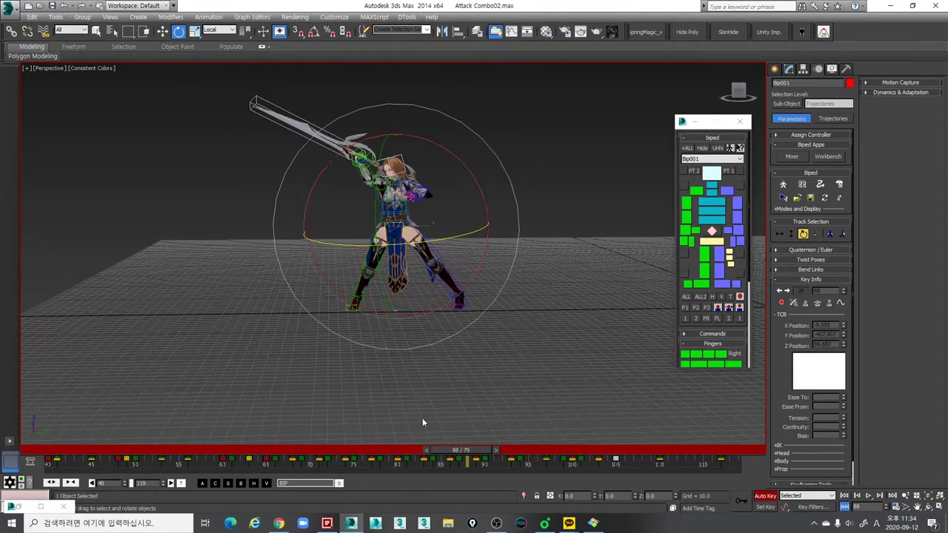
Step: Replay the downward swing and examine the poses around frame 99 from several angles
key("slash")
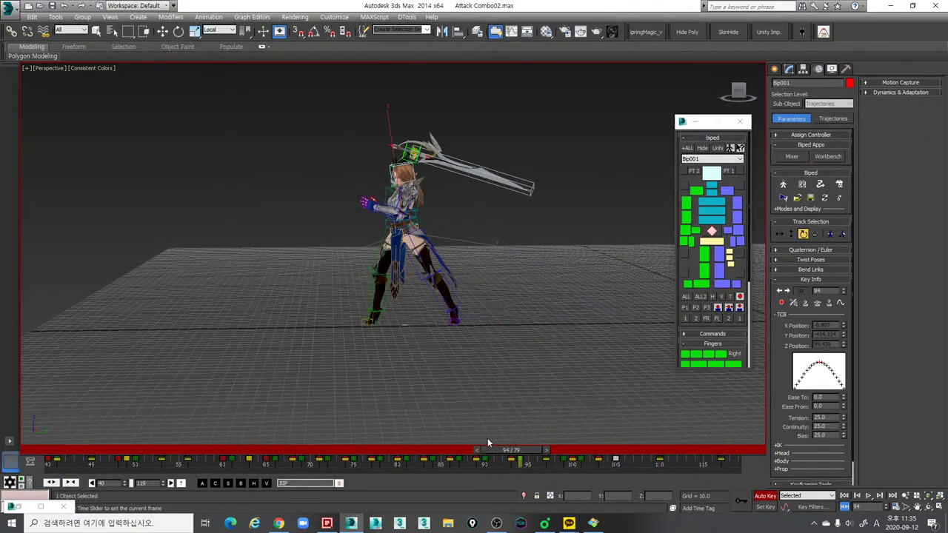
left_click_drag(528, 450, 573, 453)
key("e")
middle_click_drag(502, 370, 562, 414, "alt")
left_click_drag(509, 452, 551, 461)
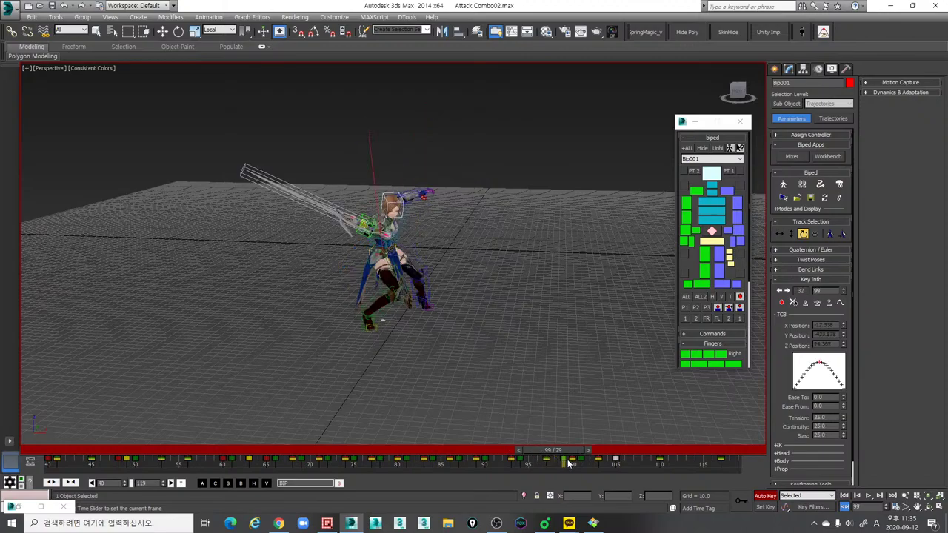
key("e")
middle_click_drag(478, 351, 501, 341, "alt")
scroll(445, 342, "up", 4)
key("comma")
key("comma")
key("period")
key("period")
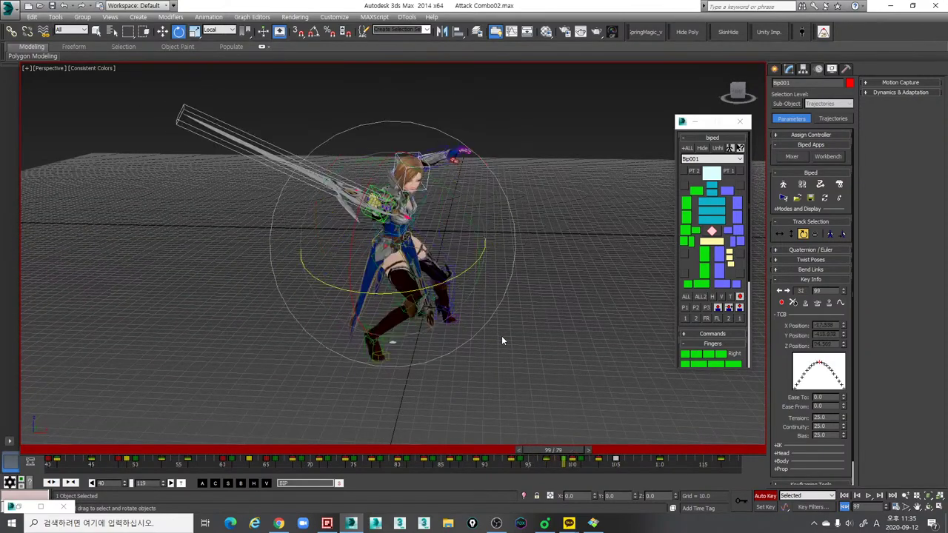
Step: Compare the keyed poses around frame 99 and tilt the Bip001 body sideways at frame 99
key("period")
key("comma")
middle_click_drag(501, 340, 429, 288, "alt")
key("comma")
key("comma")
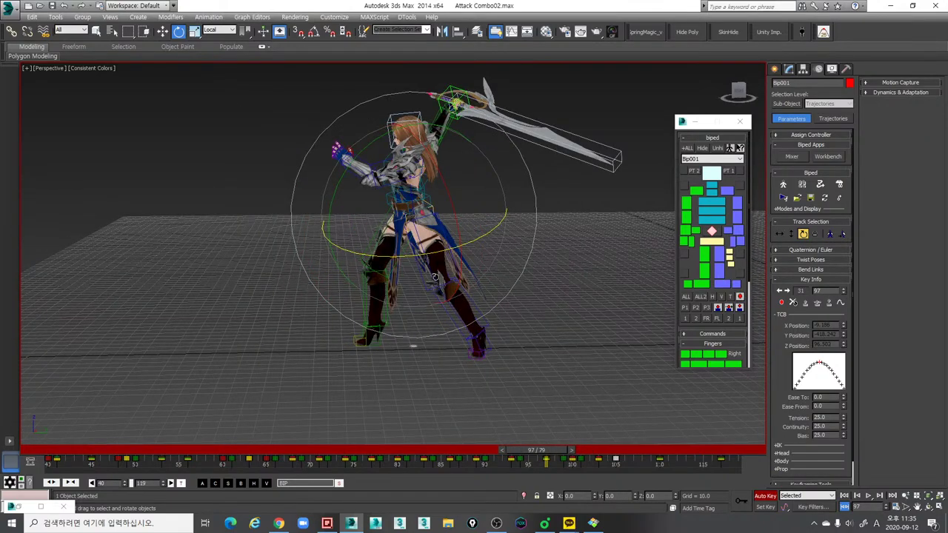
key("period")
key("period")
left_click_drag(450, 176, 465, 200)
Step: Check the frame 99 pose against its neighbouring keys, fine-tune the body's sideways tilt there, and replay the motion
key("comma")
key("comma")
key("period")
key("period")
key("period")
key("comma")
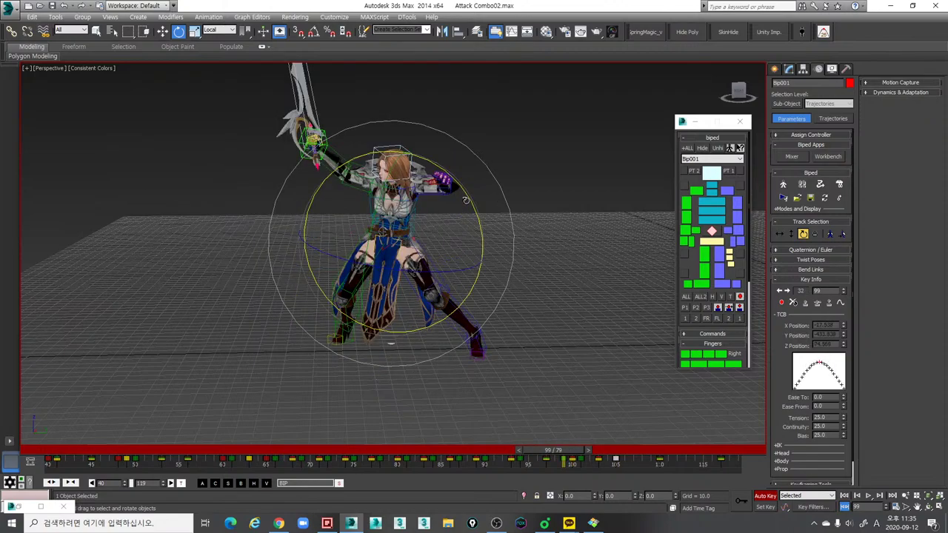
key("period")
key("comma")
key("comma")
key("comma")
key("period")
key("period")
left_click_drag(466, 192, 464, 192)
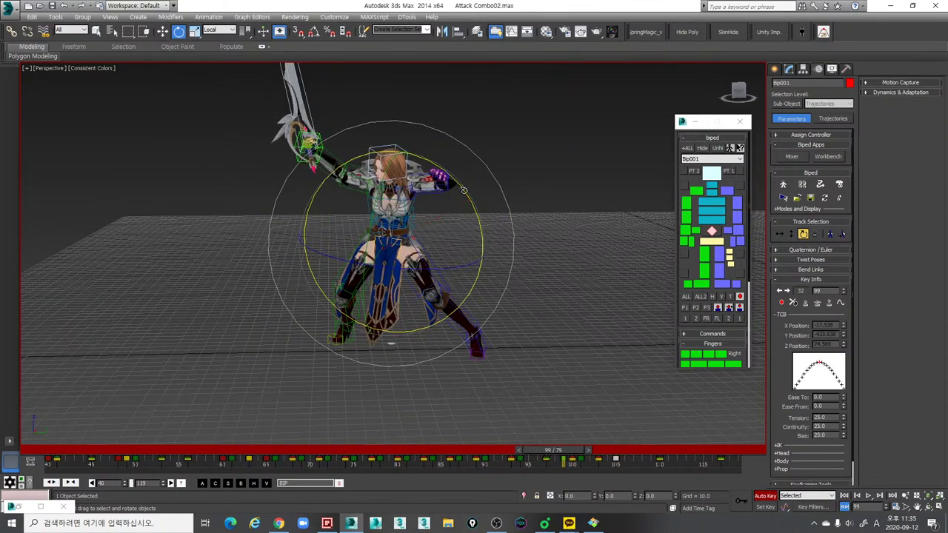
key("slash")
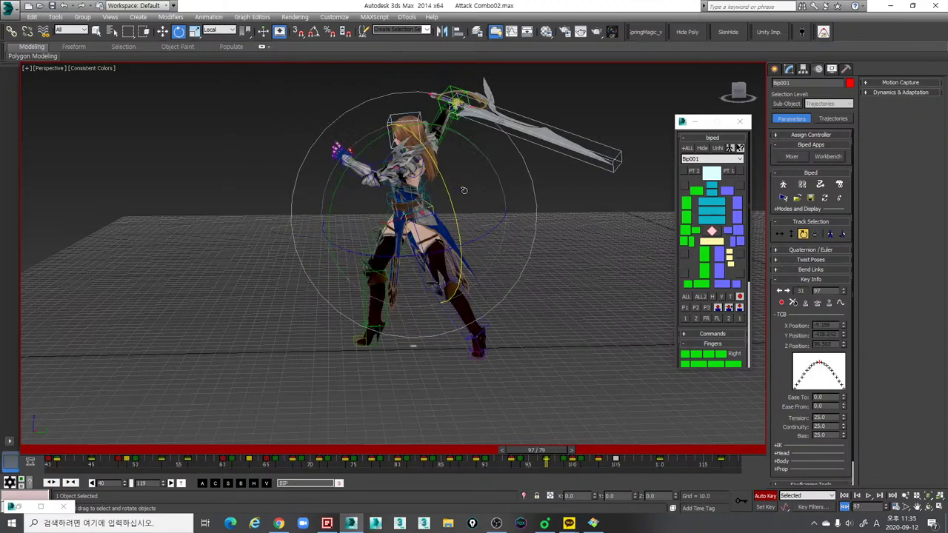
Step: Scrub the swing through to frame 110 and restore the Animation Workbench to inspect the Bip001 rotation curve
left_click_drag(555, 455, 653, 463)
key("e")
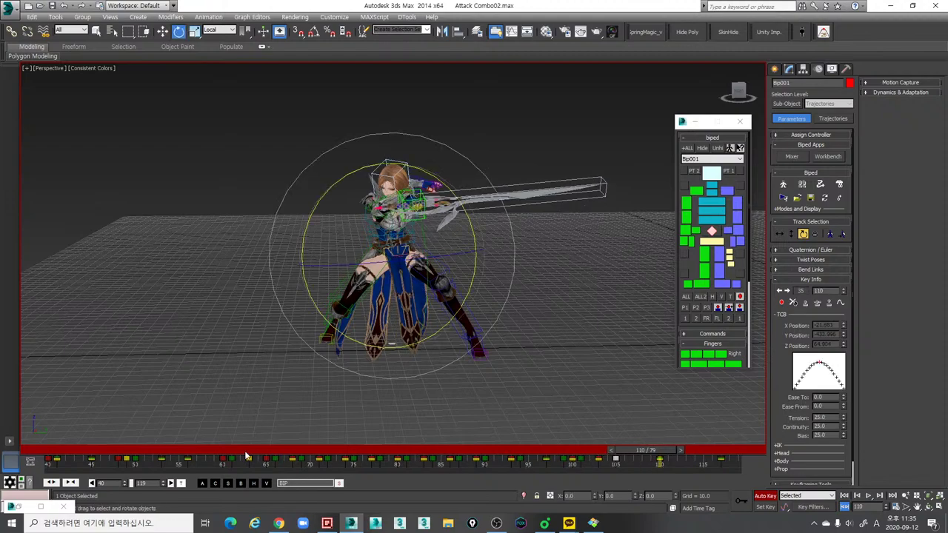
left_click(19, 506)
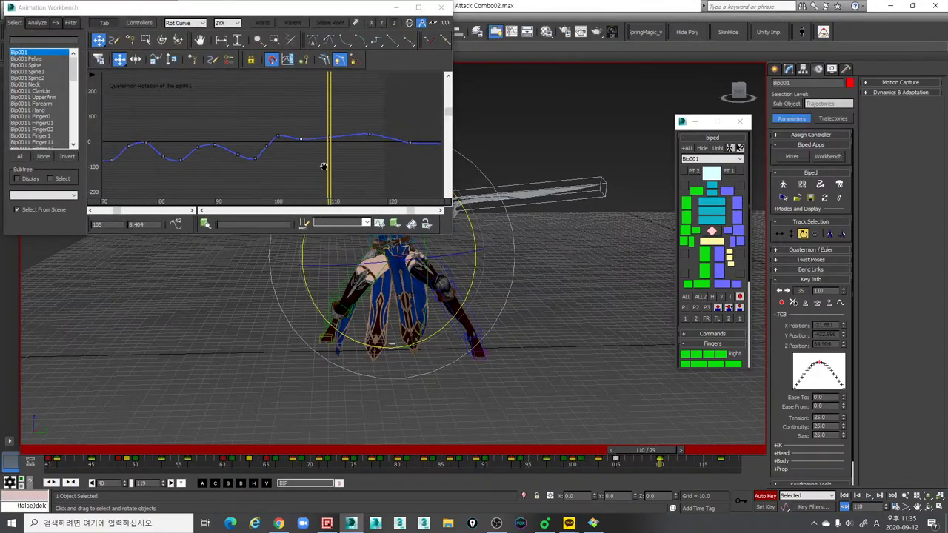
scroll(277, 139, "up", 4)
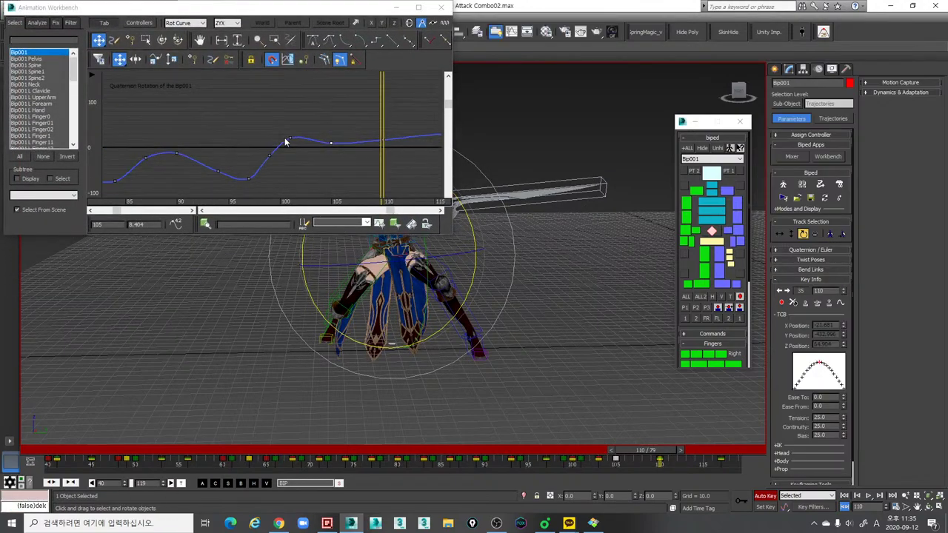
left_click(237, 42)
middle_click_drag(347, 116, 318, 143)
scroll(336, 112, "up", 3)
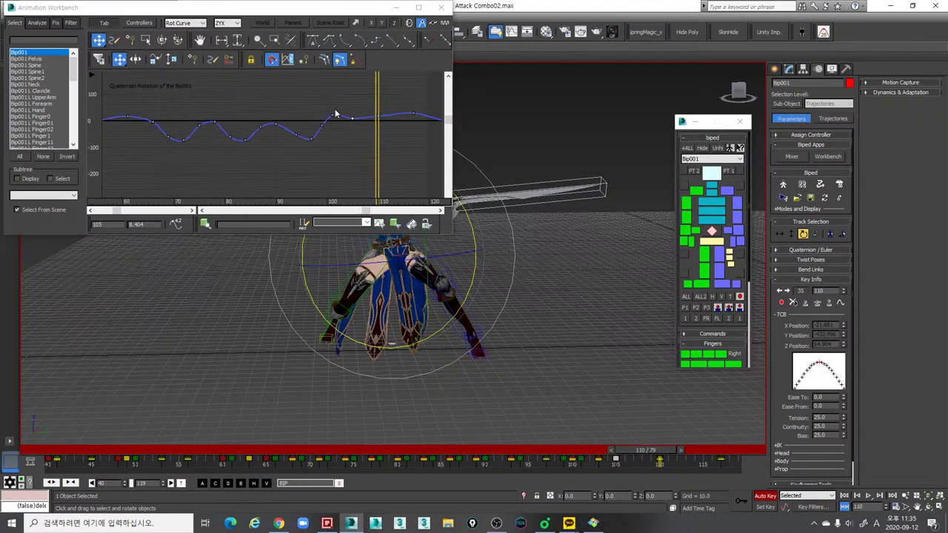
scroll(338, 118, "up", 2)
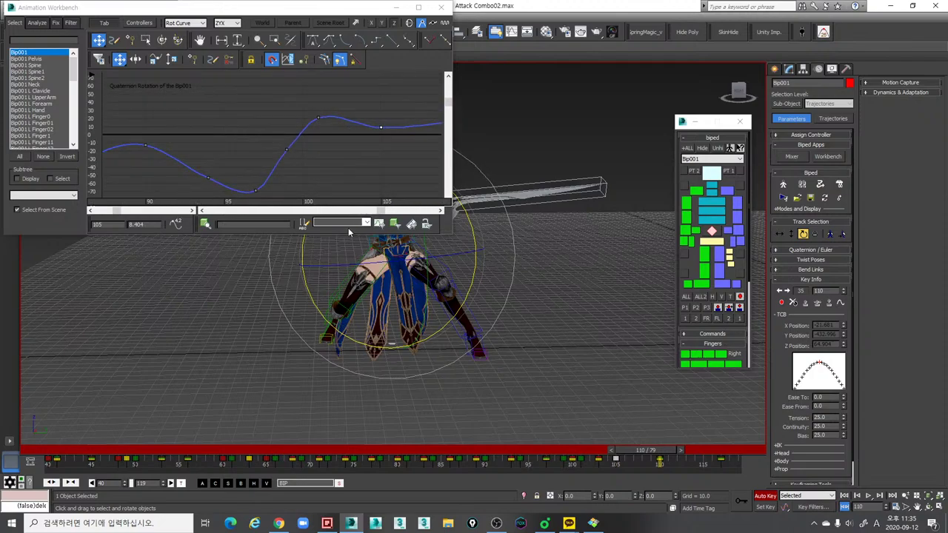
Step: Review the poses before frame 97 and lower the Bip001 rotation key at frame 94 to about -63.6
left_click_drag(511, 459, 543, 452)
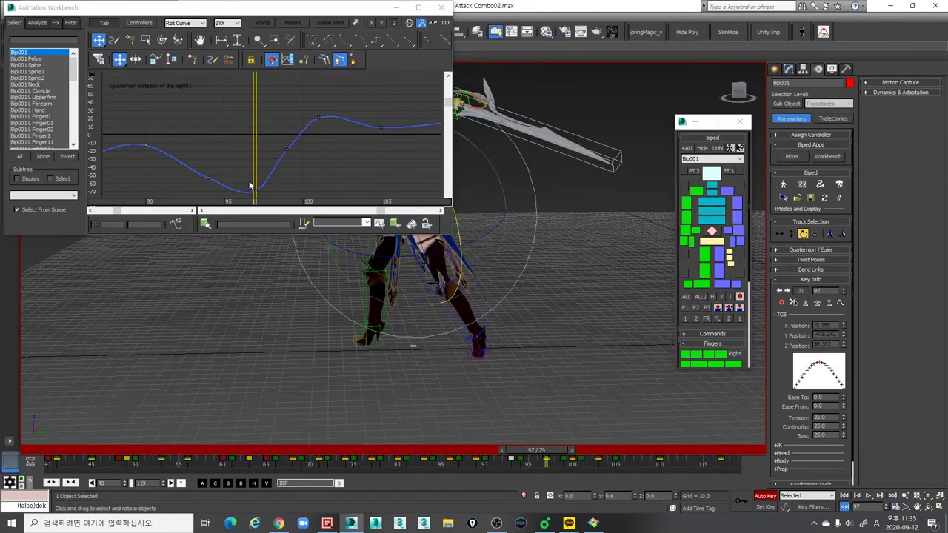
middle_click_drag(266, 189, 341, 166)
middle_click_drag(507, 305, 560, 324)
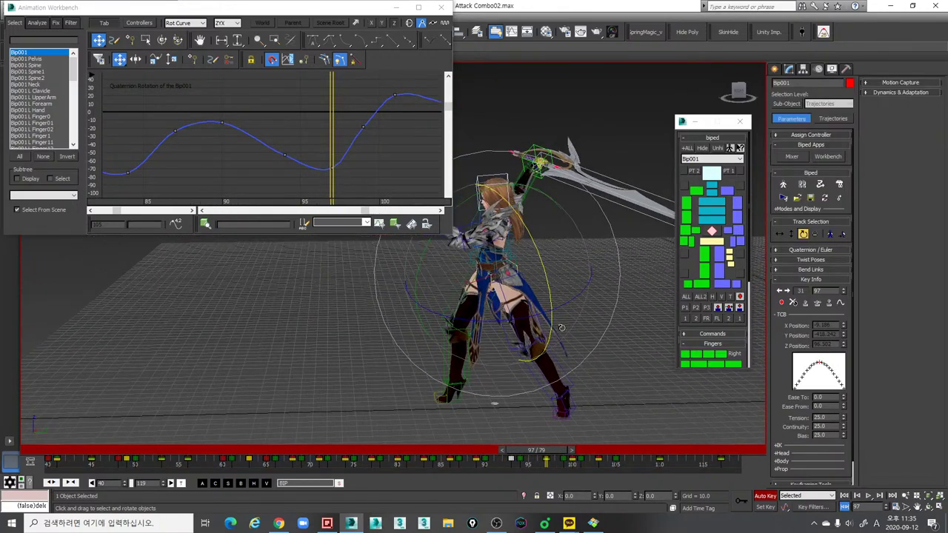
key("comma")
key("comma")
key("period")
key("period")
left_click(289, 161)
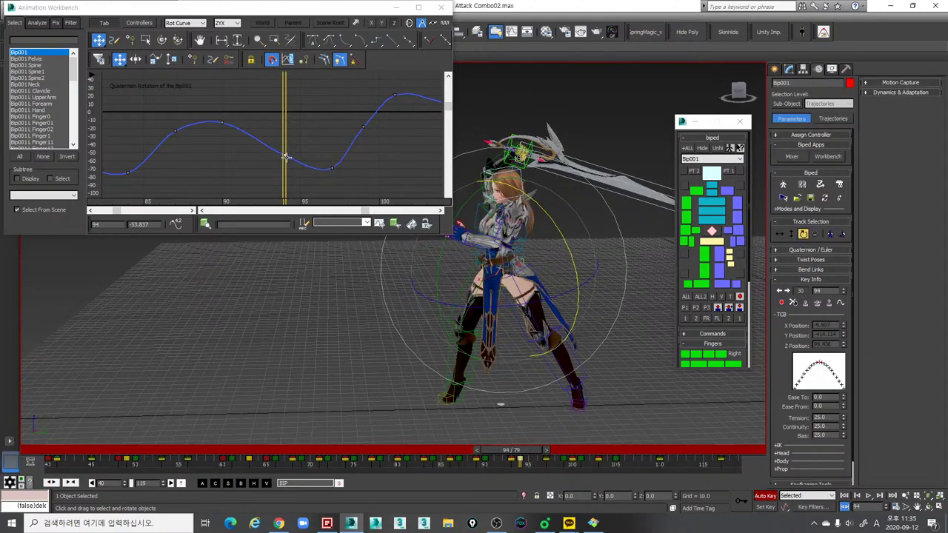
left_click(331, 170)
Step: Raise the Bip001 rotation key at frame 99 to about -1.6 and replay the combo
left_click(363, 139)
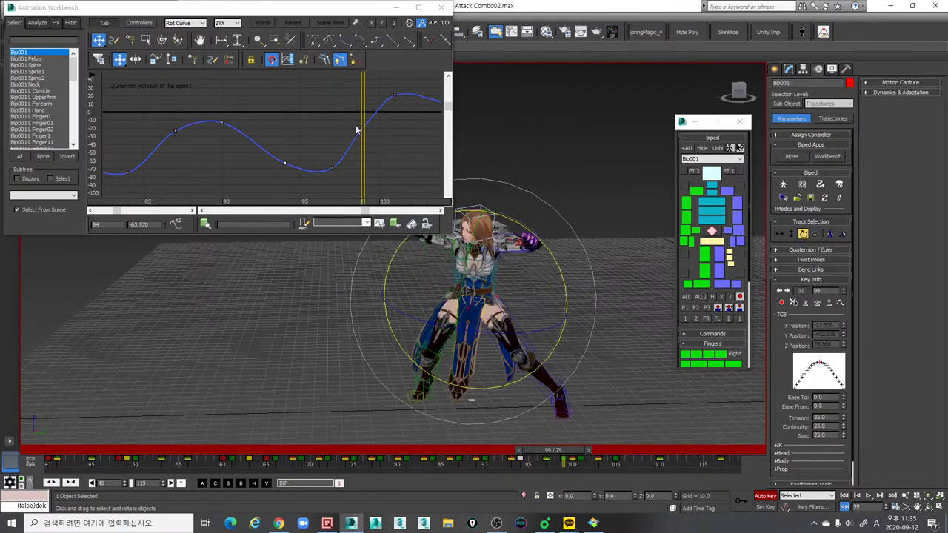
left_click_drag(364, 128, 363, 112)
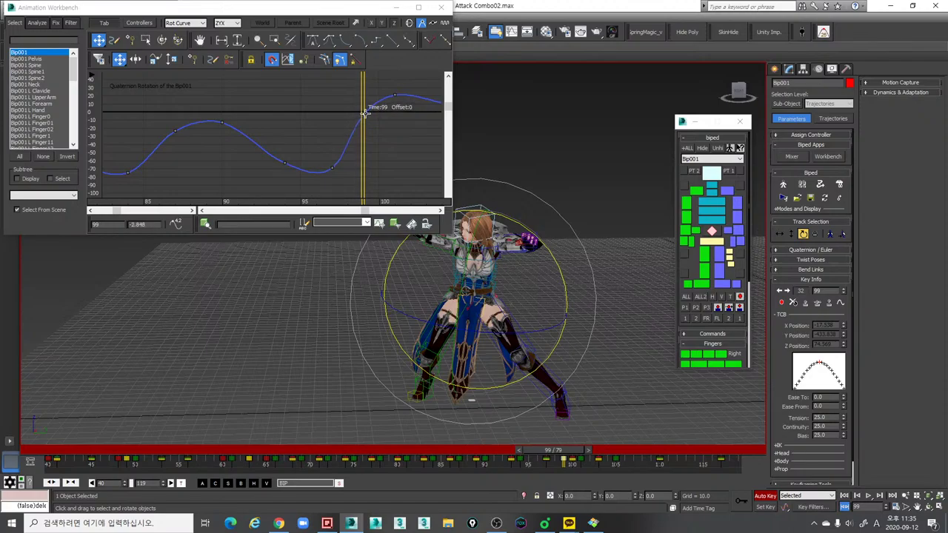
key("/")
key("/")
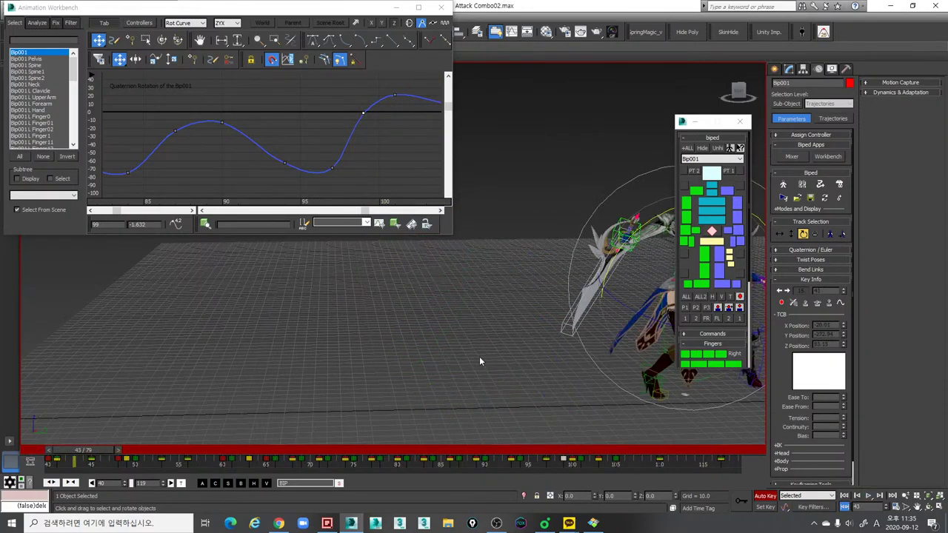
Step: Scrub to frame 103 and add a key there on the Bip001 rotation curve
left_click_drag(498, 448, 595, 449)
middle_click_drag(508, 347, 500, 347)
middle_click_drag(387, 162, 313, 165)
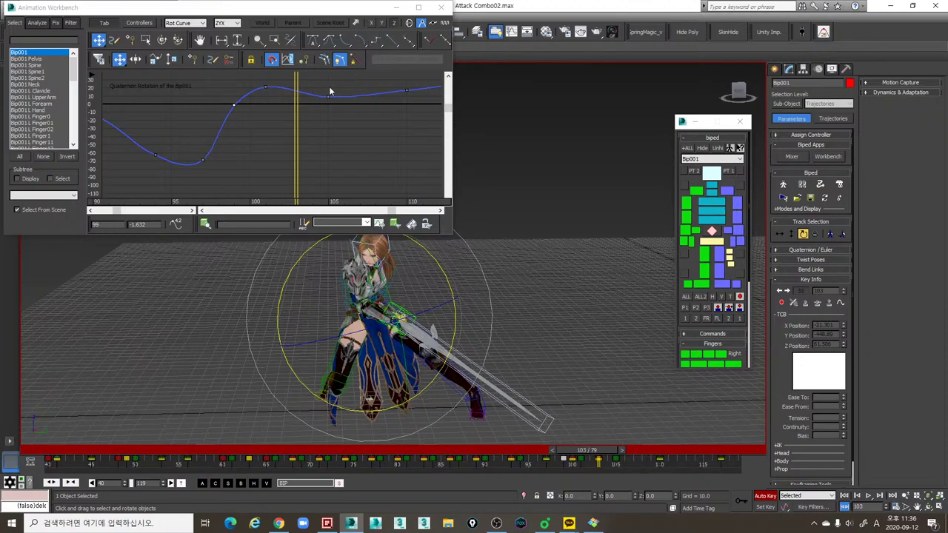
left_click(131, 41)
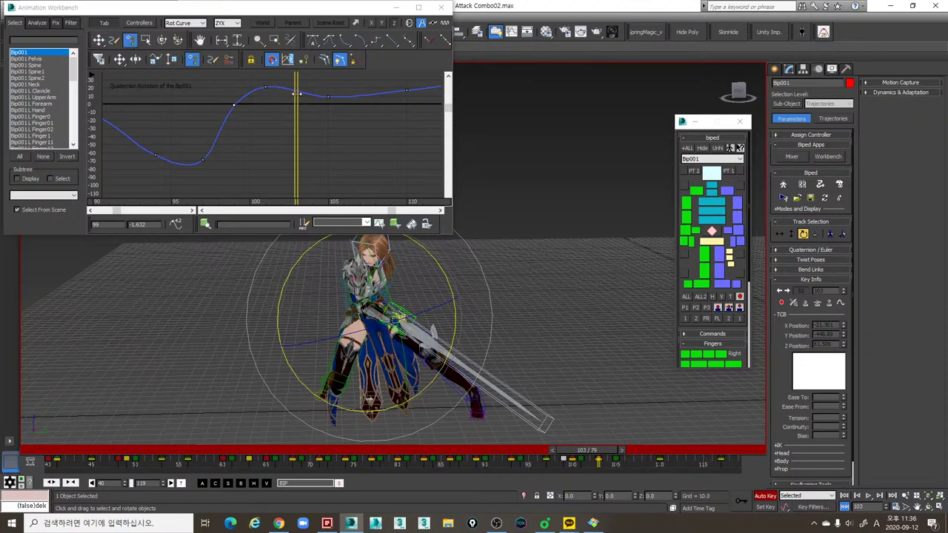
left_click(297, 94)
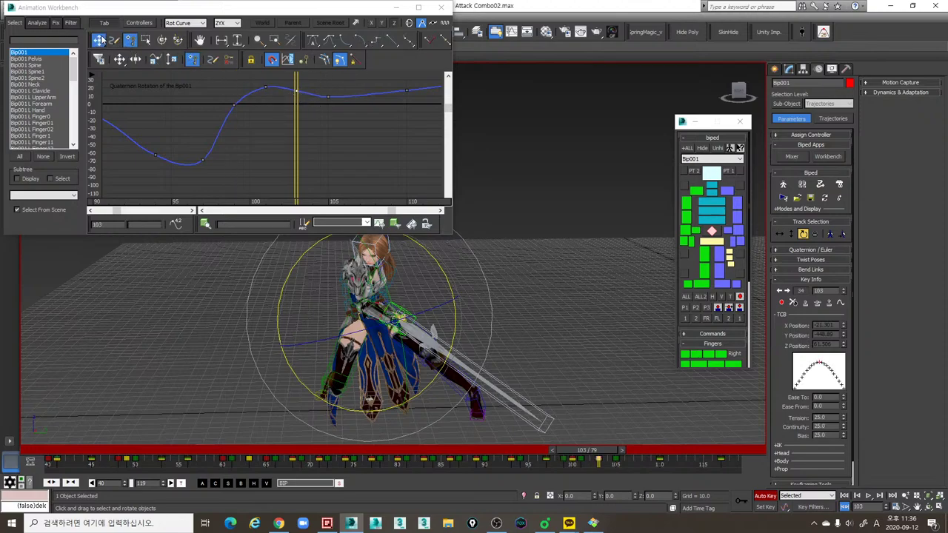
left_click(99, 40)
Step: Shift the Bip001 rotation key from frame 105 to frame 106 and scrub the swing through to frame 114
left_click_drag(329, 97, 345, 97)
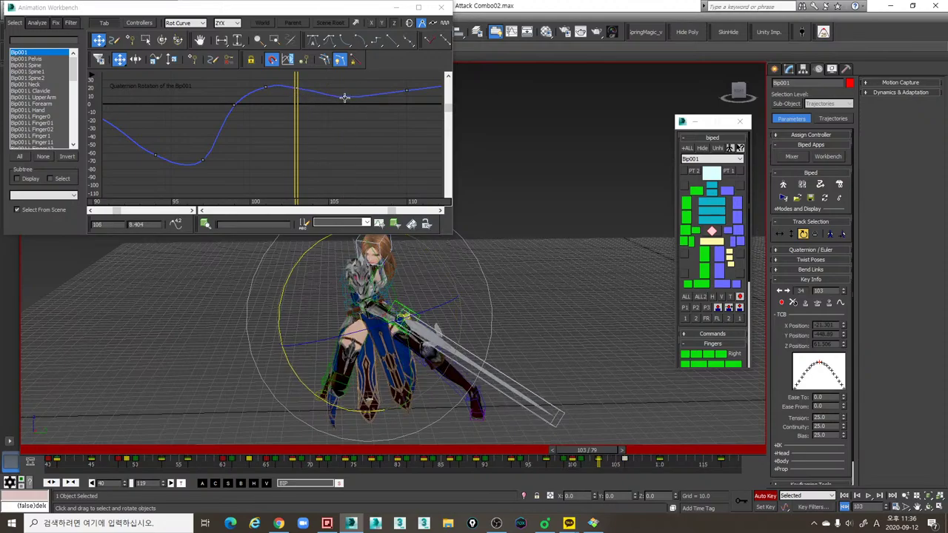
mouse_move(345, 98)
left_mouse_down()
mouse_move(357, 97)
mouse_move(346, 97)
left_mouse_up()
mouse_move(344, 97)
left_click_drag(509, 455, 691, 467)
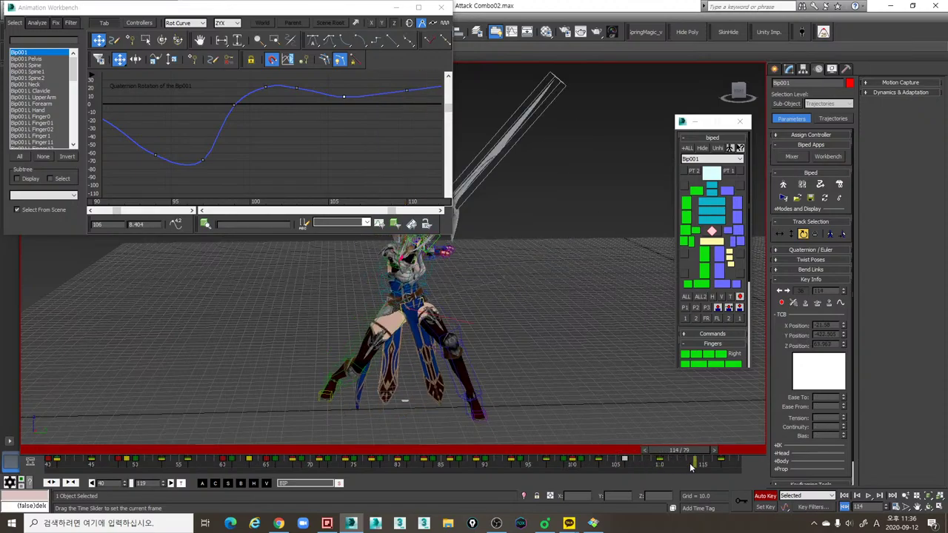
Step: Move the Bip001 rotation key at frame 110 to frame 112 at about 23.5, and the frame 106 key to frame 105 at about 6.1
scroll(306, 120, "down", 2)
middle_click_drag(358, 139, 352, 172)
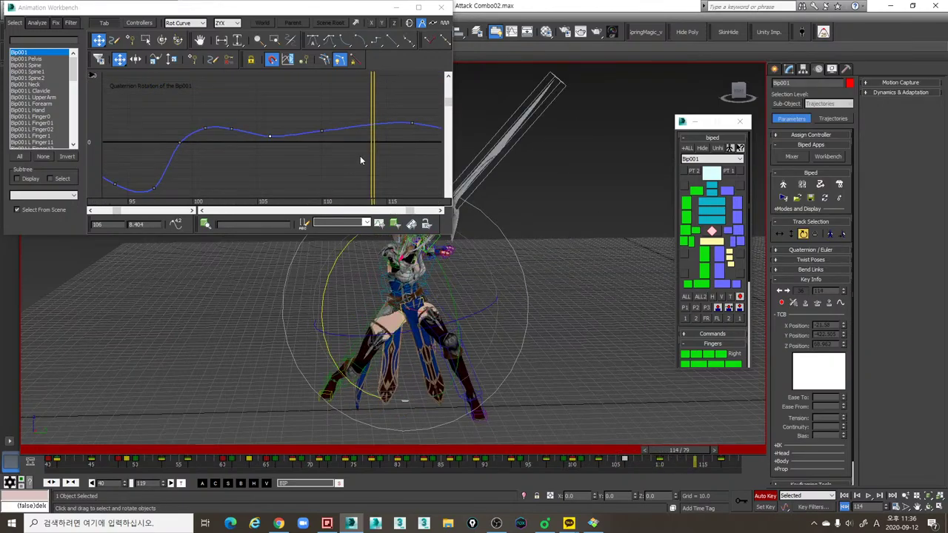
key("comma")
key("comma")
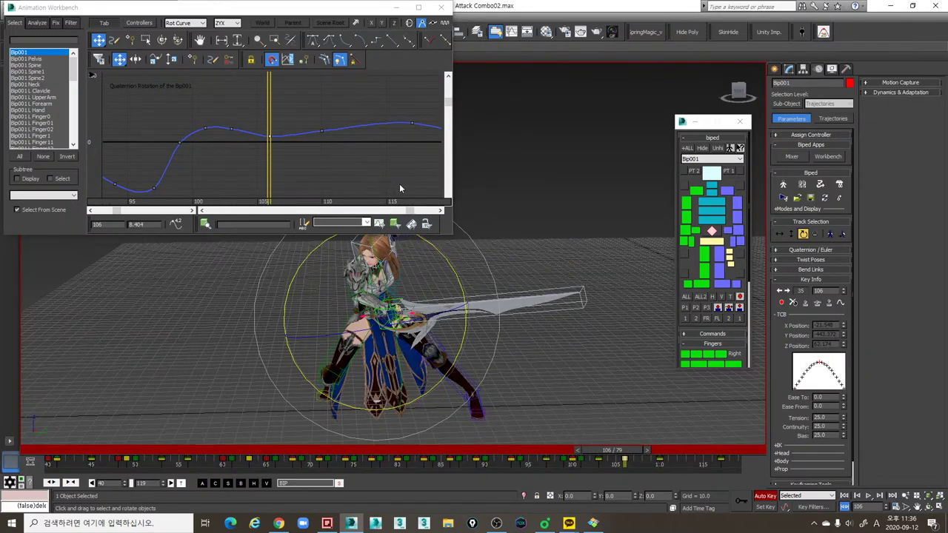
key("period")
key("period")
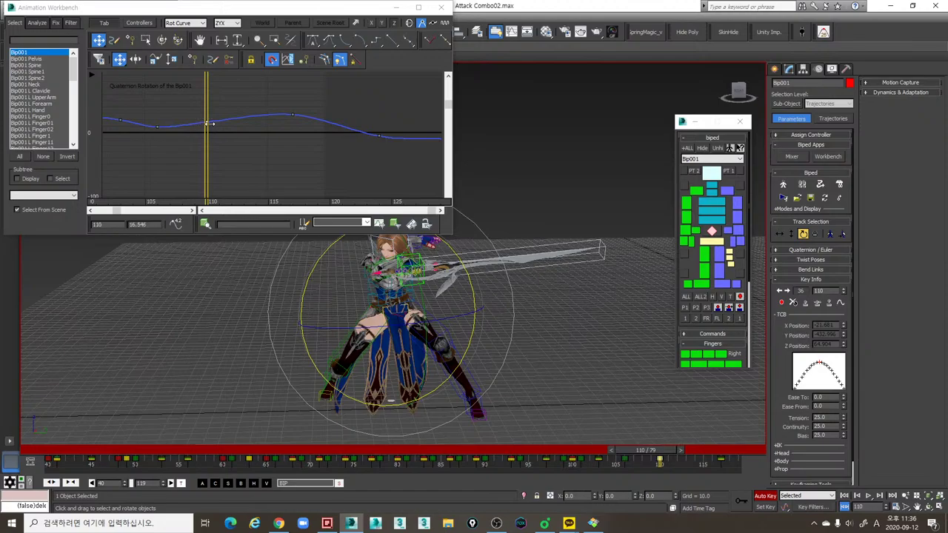
left_click_drag(207, 122, 232, 118)
middle_click_drag(240, 141, 299, 145)
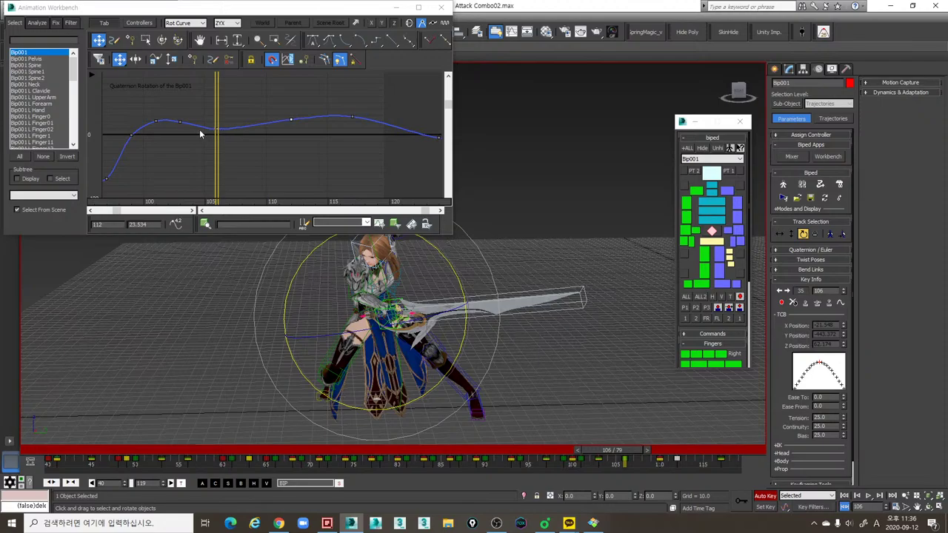
left_click_drag(216, 129, 204, 131)
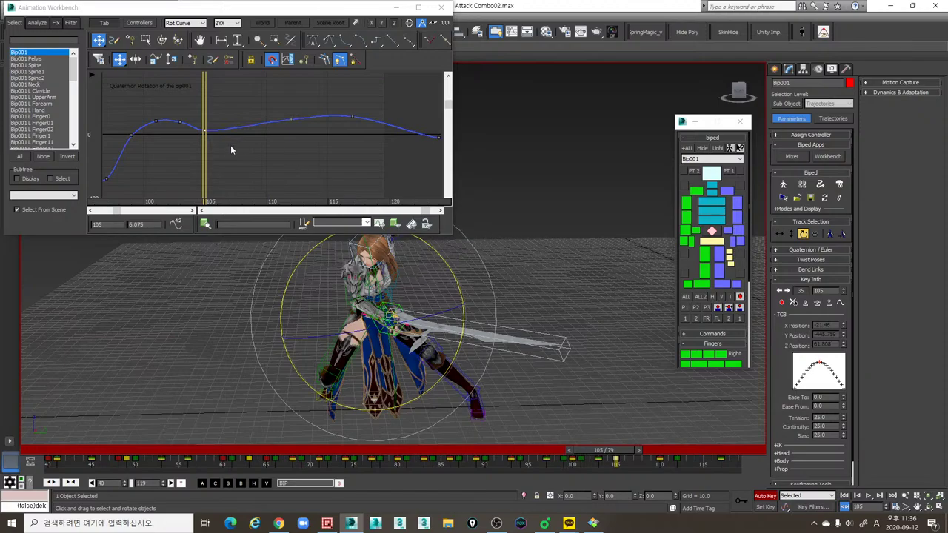
Step: Add a Bip001 rotation key at frame 109 and lower it to nearly level with the key at frame 105
left_click_drag(208, 154, 256, 156)
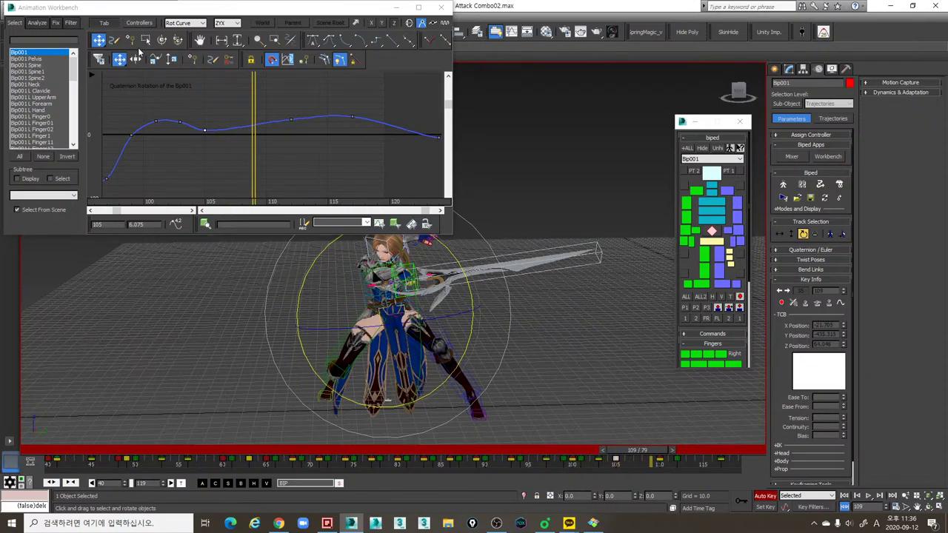
left_click(129, 41)
left_click(254, 128)
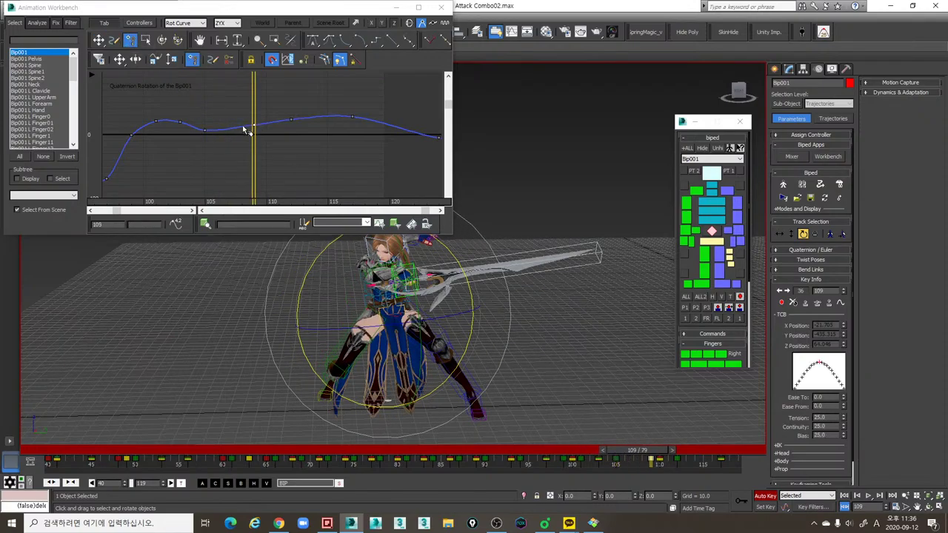
left_click(119, 60)
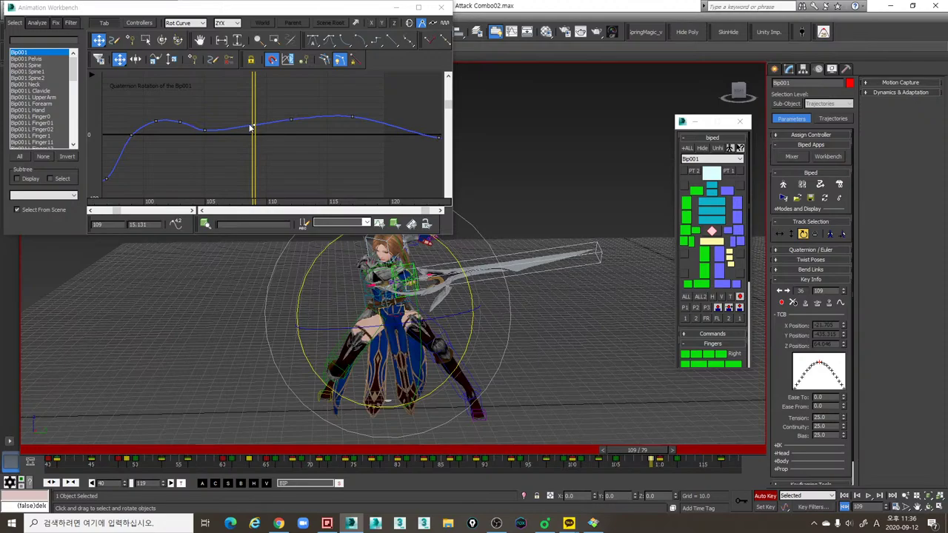
left_click_drag(254, 125, 206, 128)
left_click(205, 131)
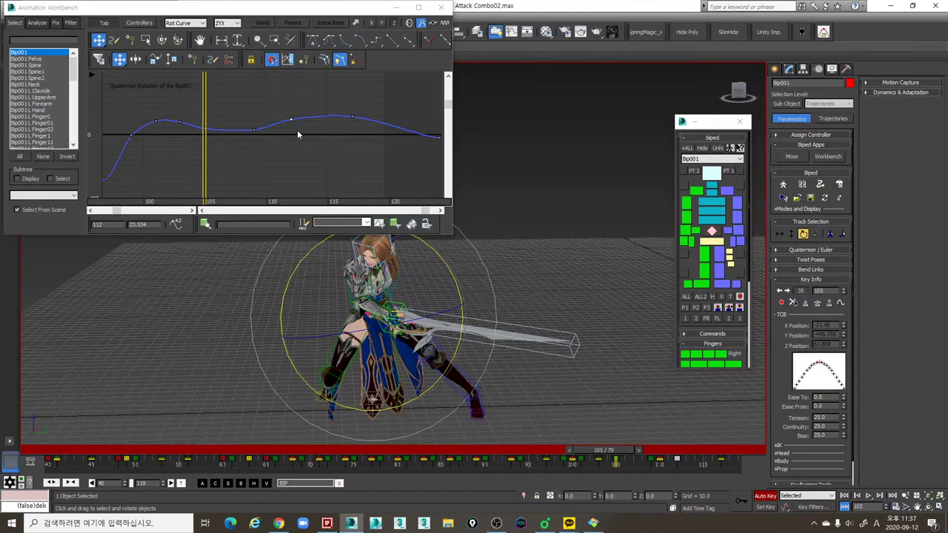
Step: Replay the revised combo and examine the body rotation from several distances and angles
key("slash")
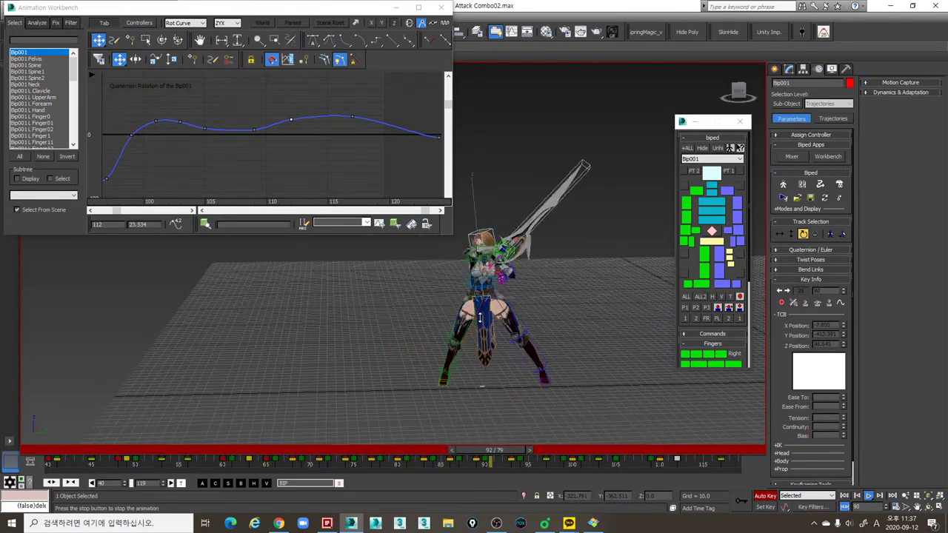
scroll(488, 351, "up", 4)
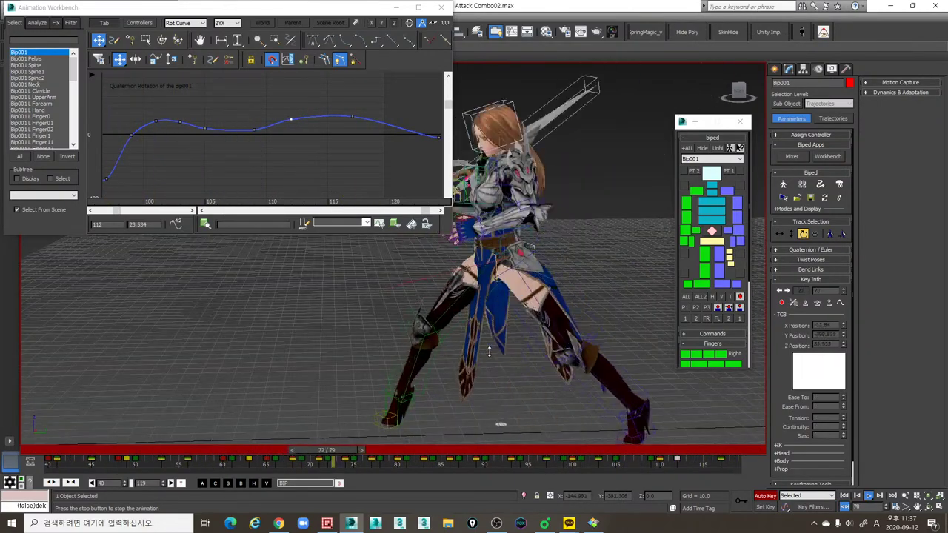
scroll(569, 344, "down", 4)
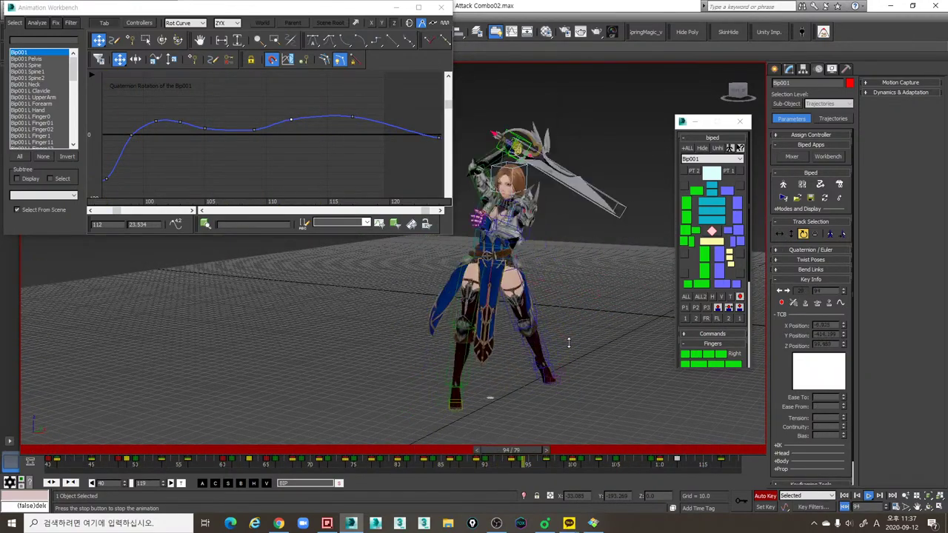
key("slash")
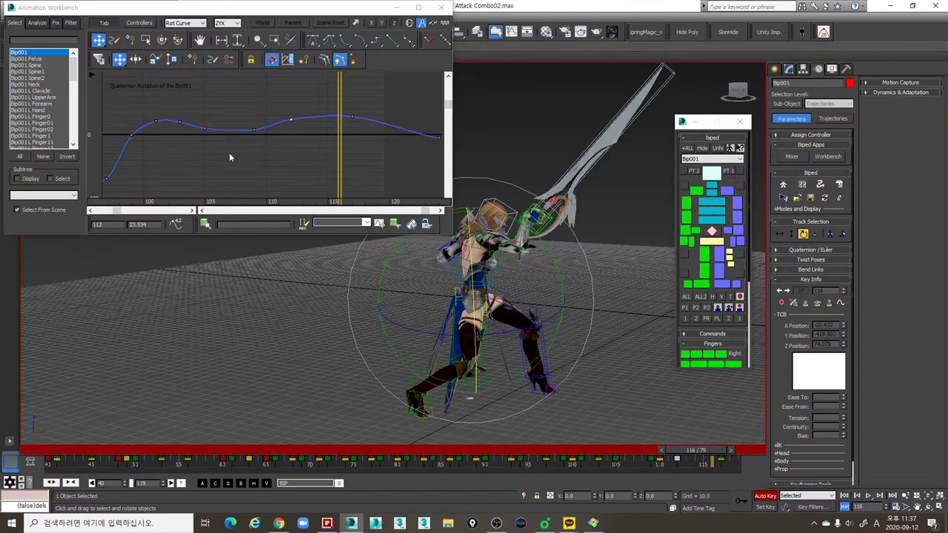
Step: Raise the Bip001 Z rotation keys at frame 101 to about 26 and frame 103 to about 24.2, and replay the combo
left_click_drag(209, 148, 156, 122)
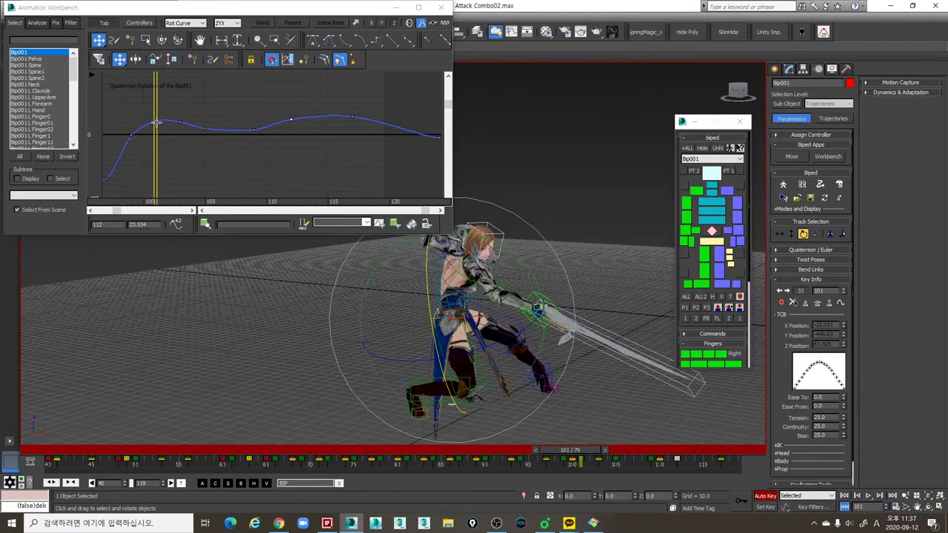
left_click(152, 122)
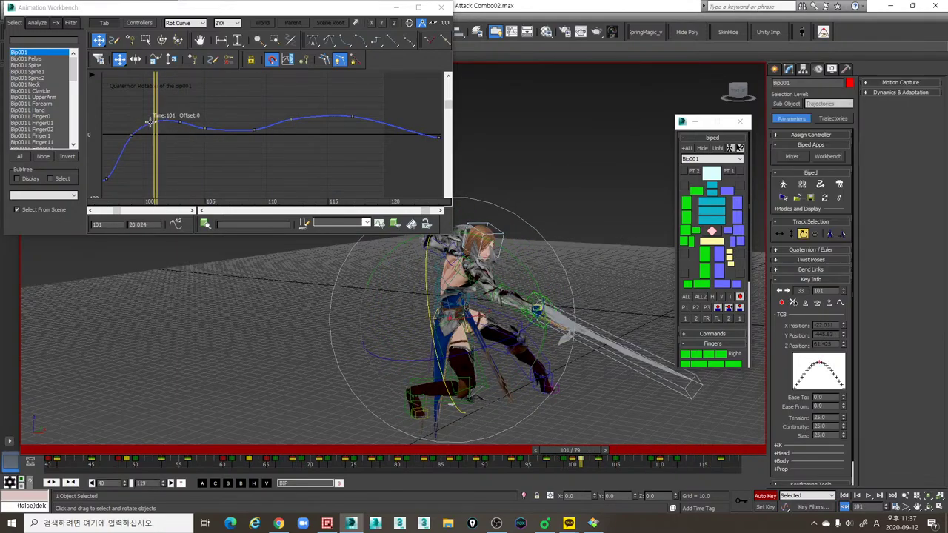
middle_click_drag(186, 156, 256, 128)
left_click_drag(217, 120, 243, 102)
key(".")
key(".")
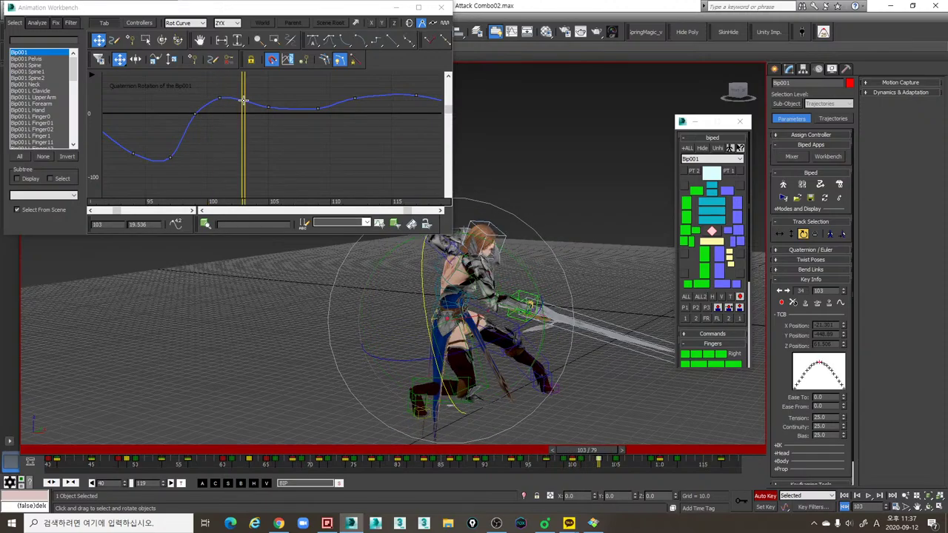
key("/")
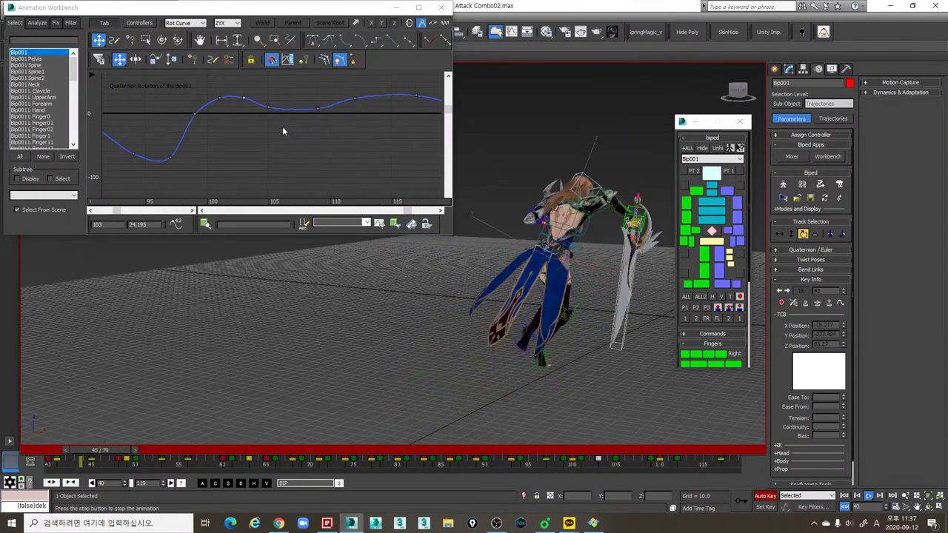
key("/")
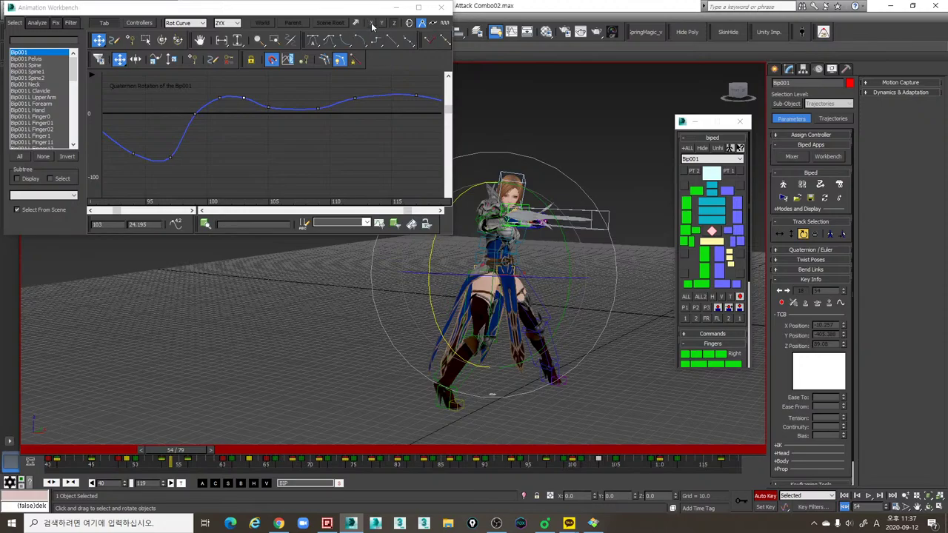
Step: Display the Bip001 X and Y rotation curves instead of the Z curve and play the combo
left_click(373, 26)
left_click(382, 26)
left_click(394, 26)
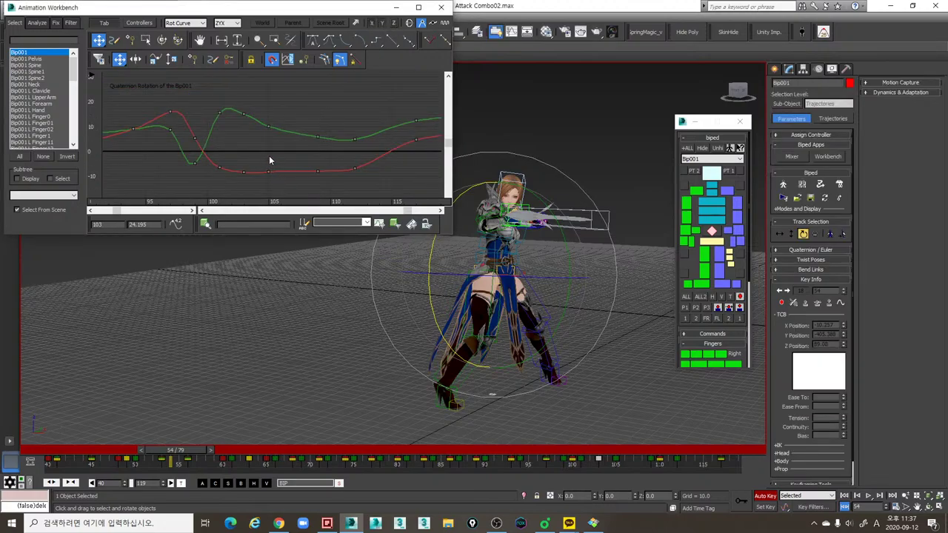
key("/")
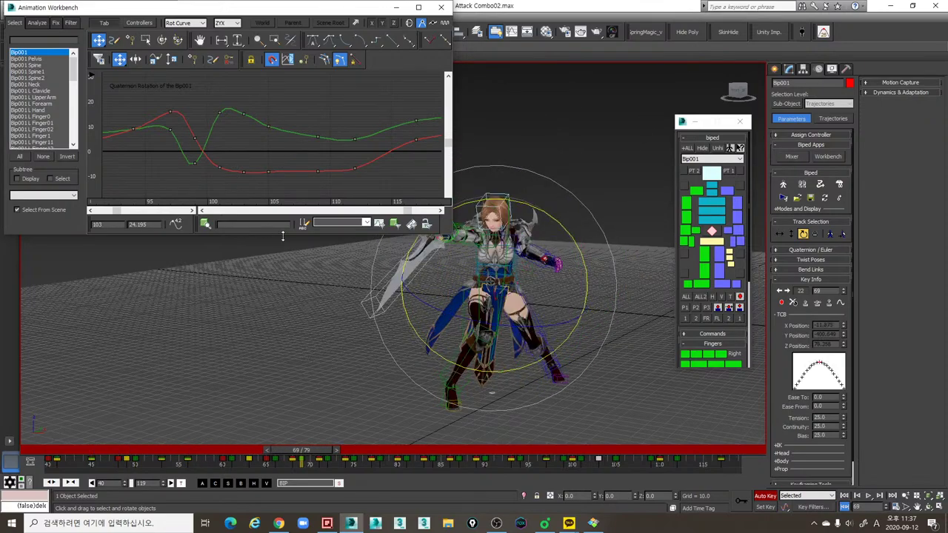
key("/")
Step: Raise the Bip001 Y rotation key at frame 94 to about 9.98 and replay the swing
middle_click_drag(192, 153, 334, 143)
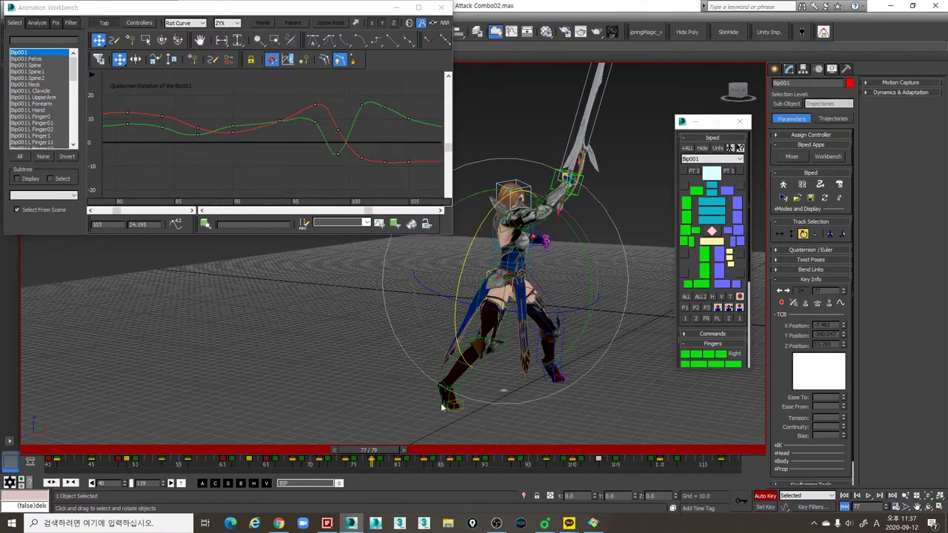
left_click_drag(390, 450, 537, 455)
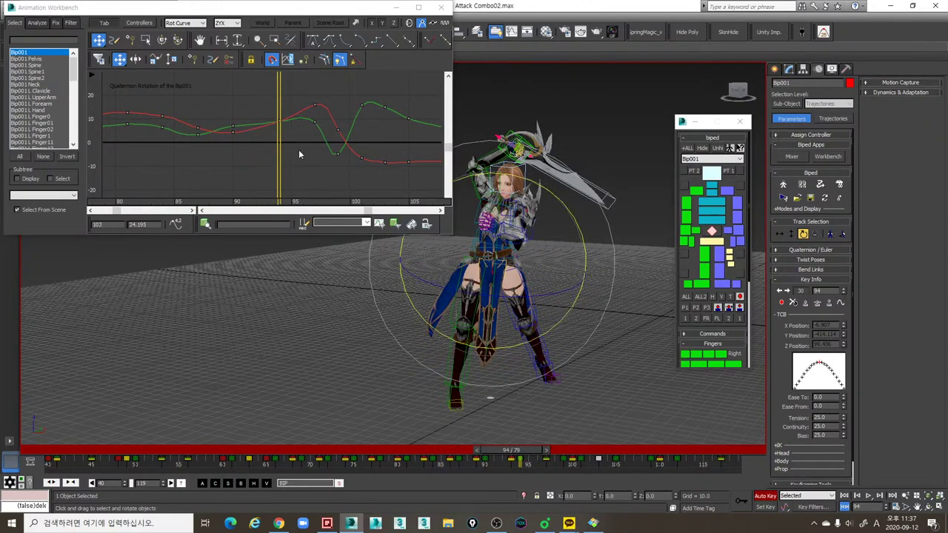
scroll(299, 139, "up", 1)
scroll(299, 137, "up", 1)
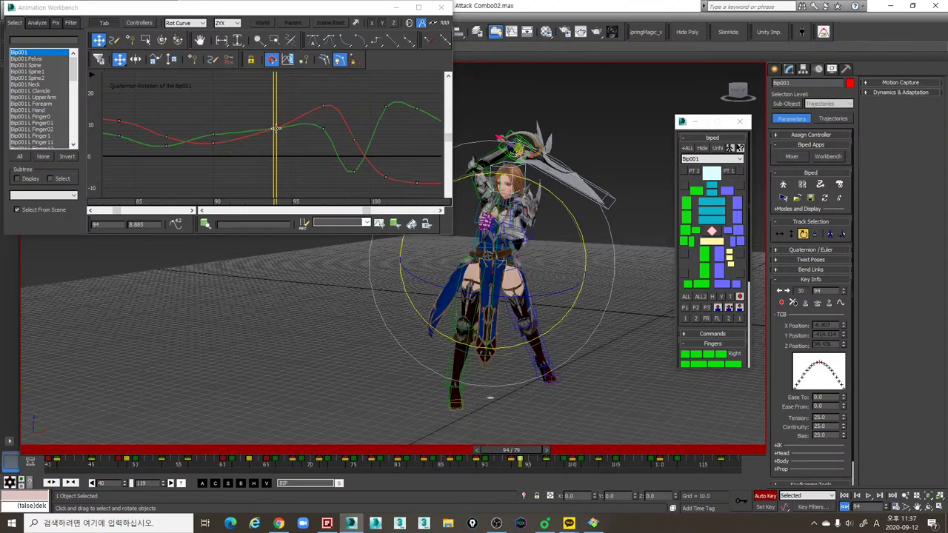
left_click_drag(276, 128, 275, 124)
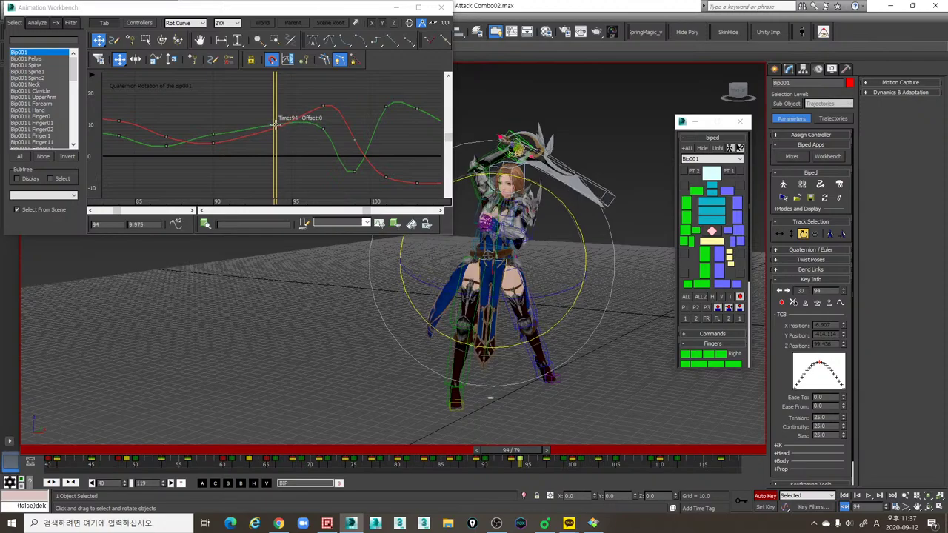
key("/")
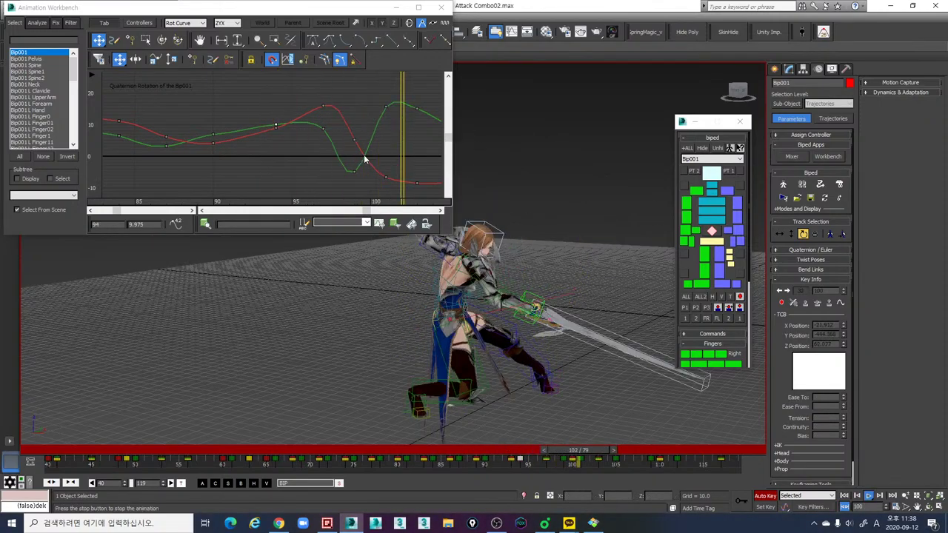
key("/")
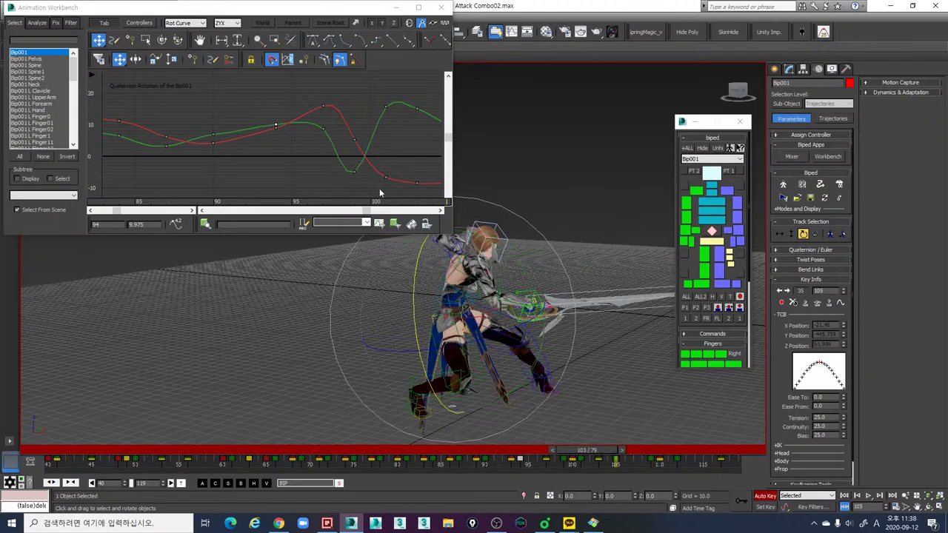
Step: Lower the Bip001 Y rotation key at frame 101 to about 11 and replay the combo
key(".")
key(".")
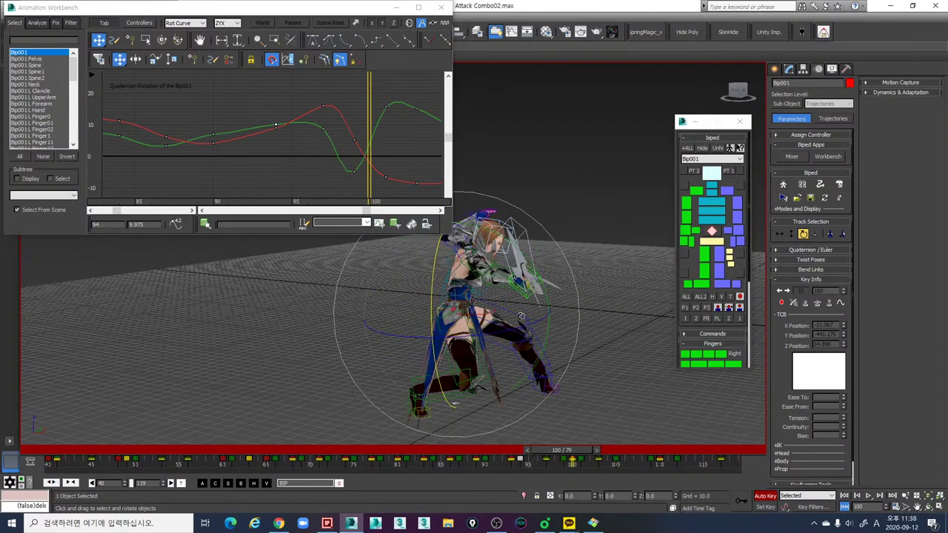
middle_click_drag(526, 319, 558, 321, "alt")
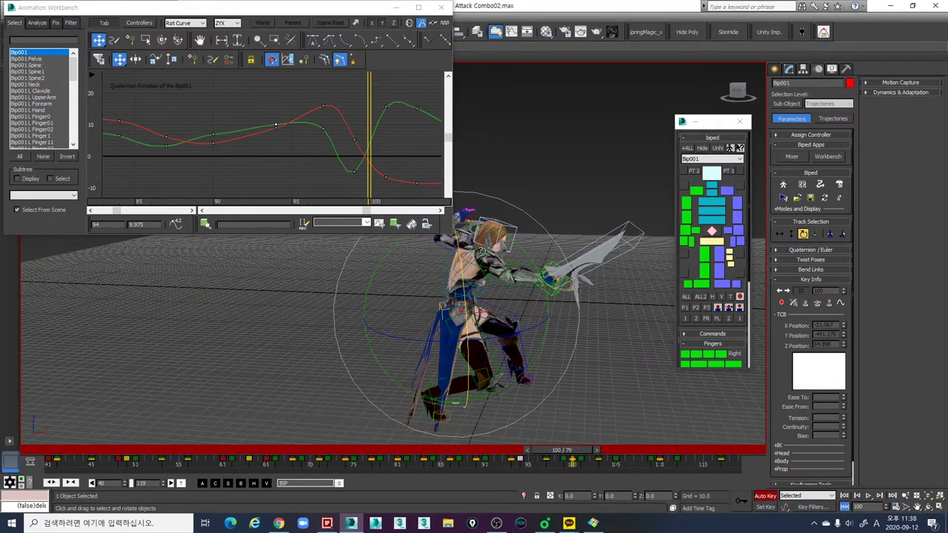
middle_click_drag(404, 170, 311, 165)
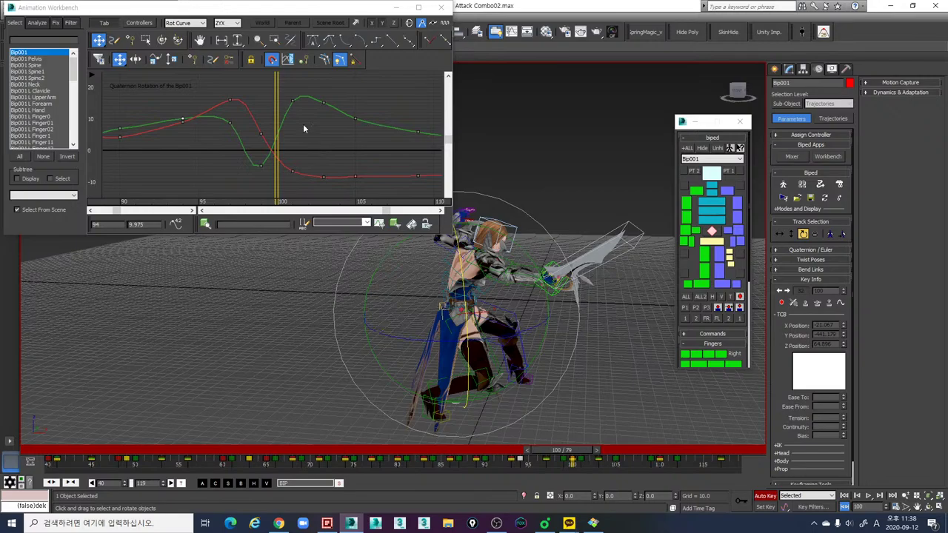
key(".")
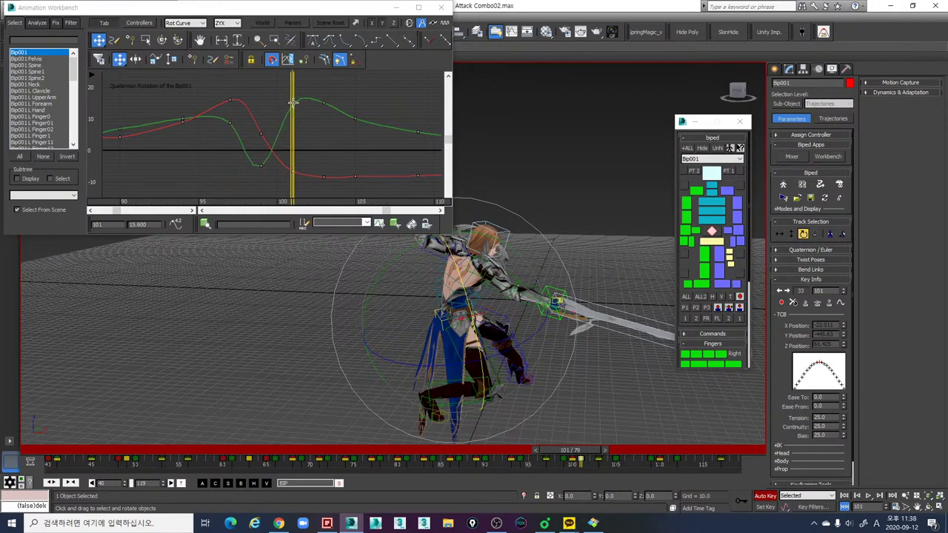
left_click_drag(294, 100, 293, 115)
left_click(355, 119)
key("slash")
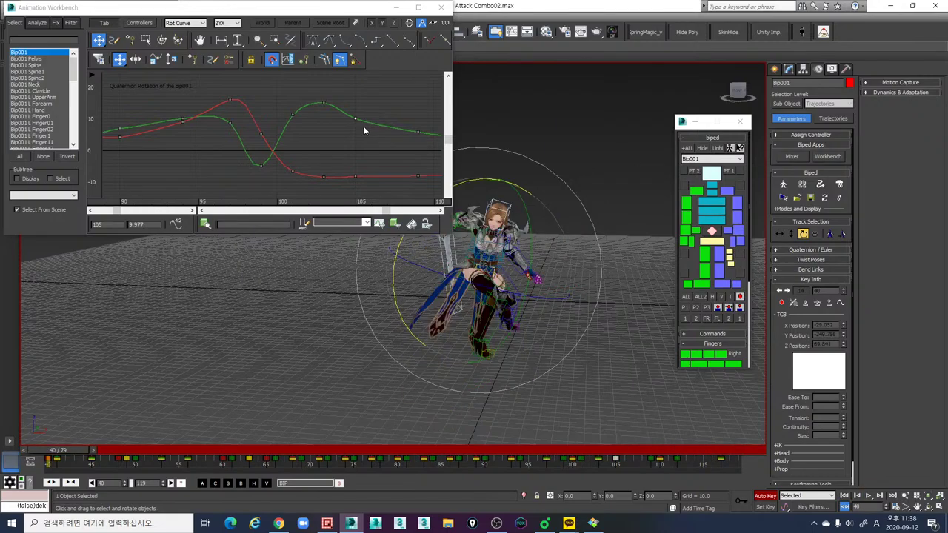
Step: Check the body tilt frame by frame around frame 105 and raise the Y rotation key there to about 11
left_click_drag(536, 448, 612, 449)
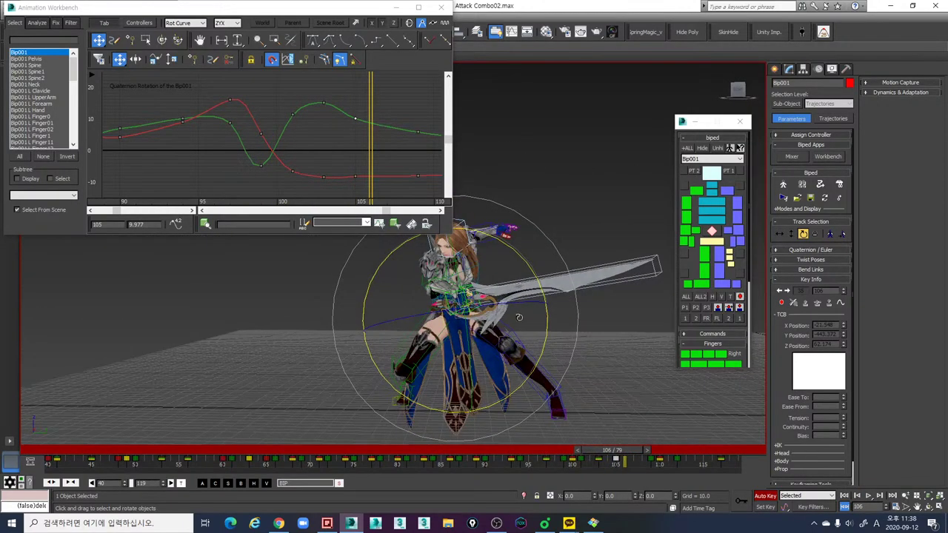
key("comma")
key("comma")
key("comma")
key("period")
key("period")
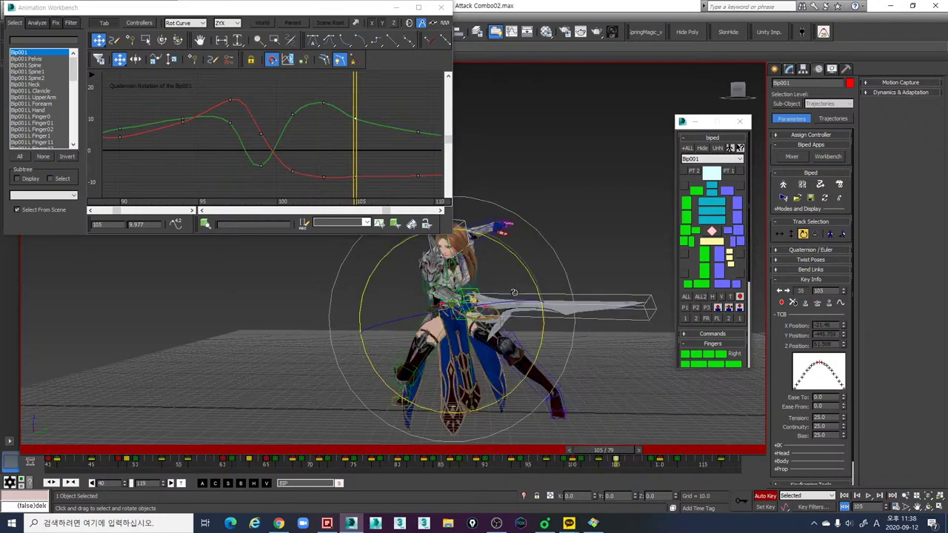
key("period")
key("period")
key("period")
key("period")
key("comma")
key("comma")
key("comma")
key("comma")
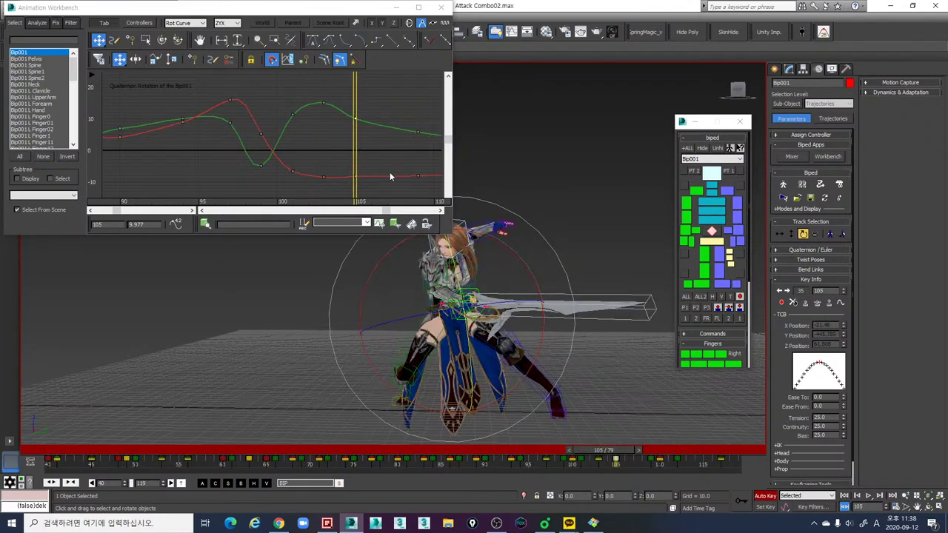
left_click_drag(355, 119, 355, 115)
Step: Lower the Bip001 X rotation keys at frame 103 to about -9.6 and at frame 105 to about -9.5
key("comma")
key("comma")
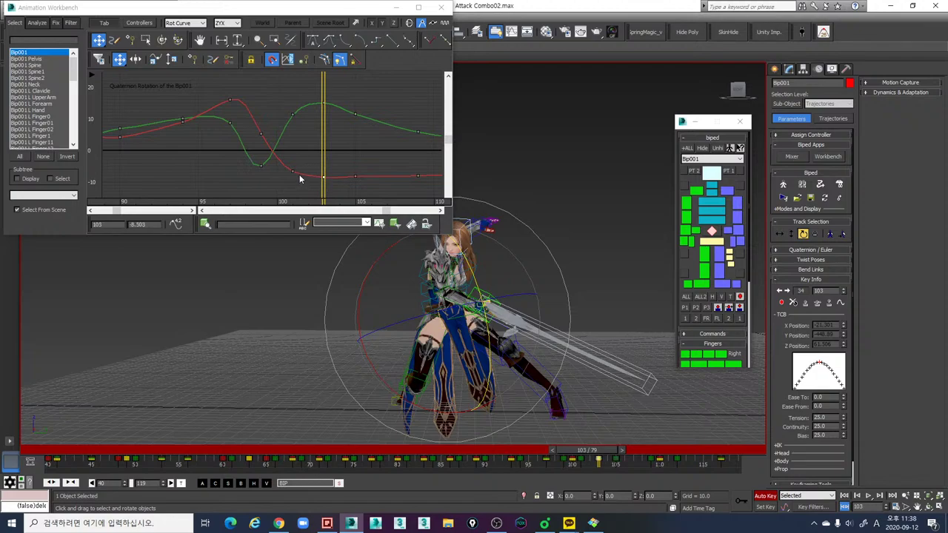
left_click_drag(324, 178, 325, 181)
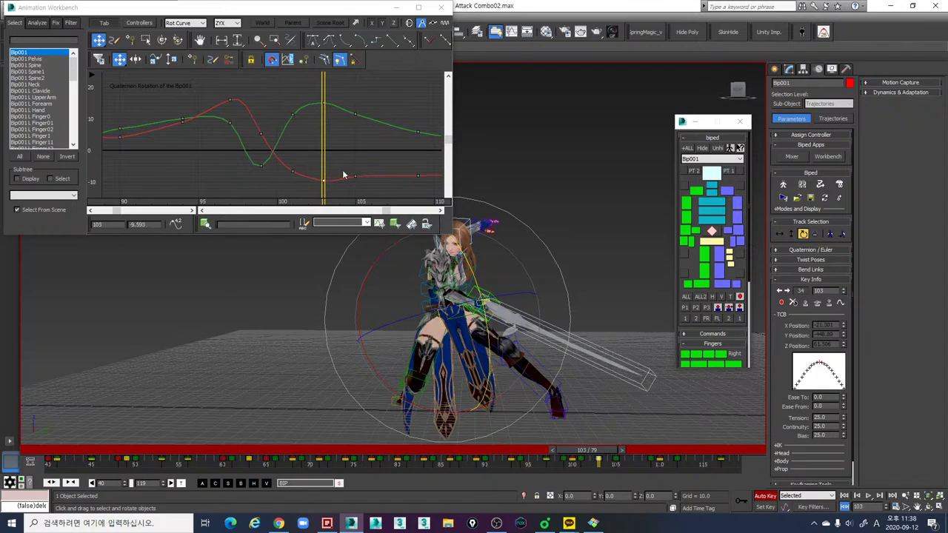
key("period")
middle_click_drag(389, 180, 323, 169)
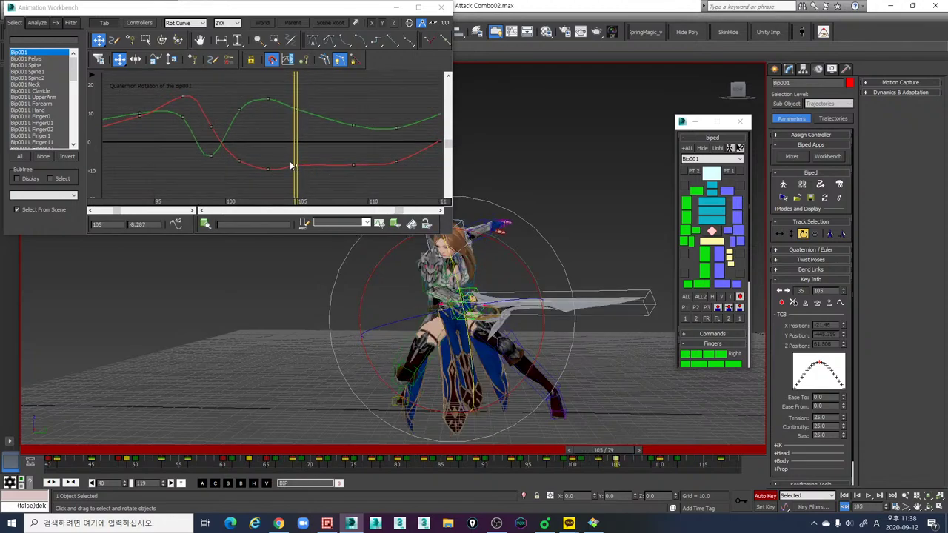
left_click_drag(297, 168, 297, 170)
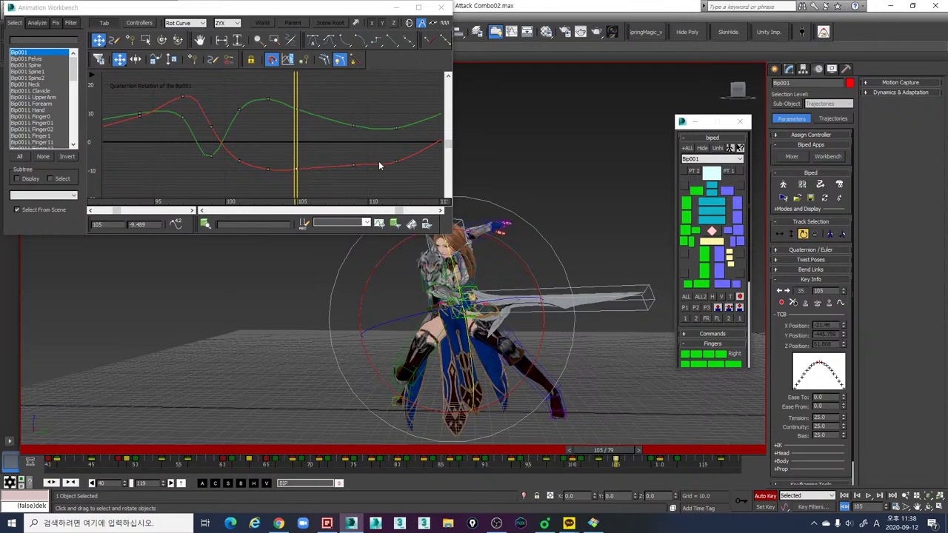
Step: Raise the Bip001 X rotation key at frame 112 to about -5, smoothing the rise after frame 109
middle_click_drag(404, 161, 312, 162)
key("period")
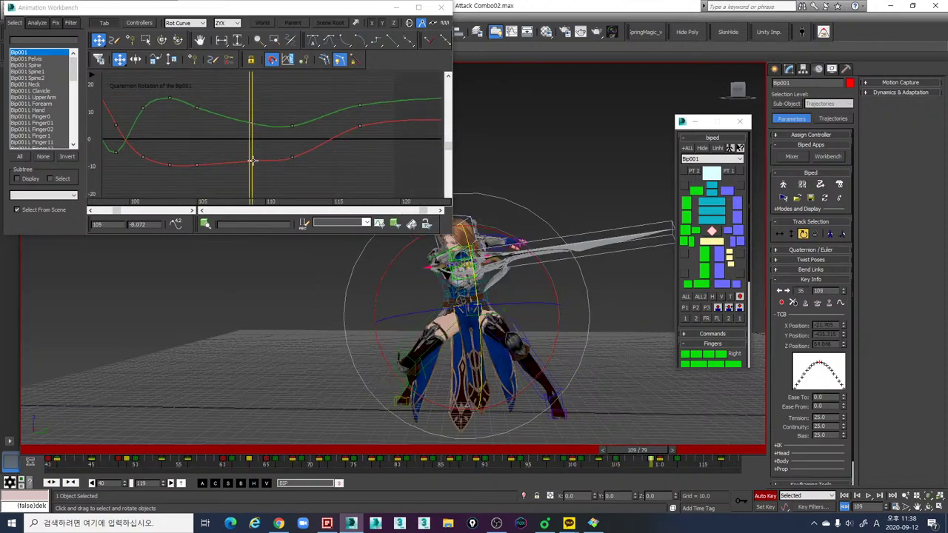
left_click_drag(252, 161, 294, 151)
key("comma")
Step: Replay the combo and examine the revised body rotation from the side at different distances
key("slash")
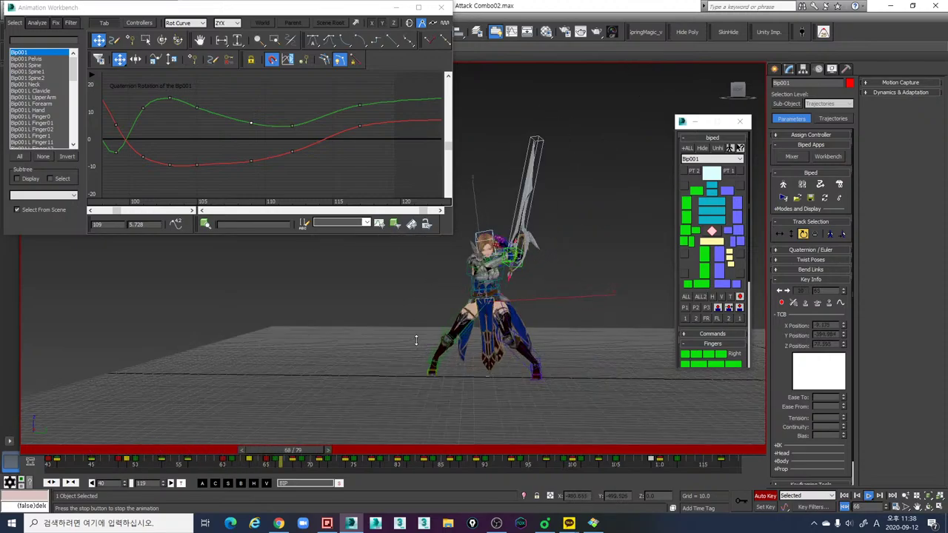
middle_click_drag(469, 381, 536, 376, "alt")
scroll(517, 384, "up", 3)
scroll(536, 377, "down", 2)
scroll(537, 374, "up", 3)
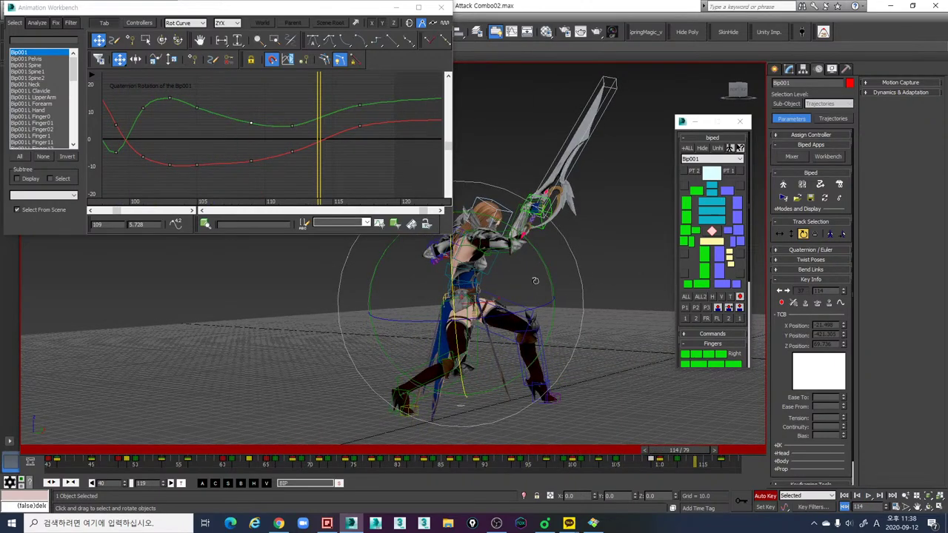
Step: Switch the Bip001 graph to the position curve, show only the Z axis and fit its values in the graph
left_click(200, 23)
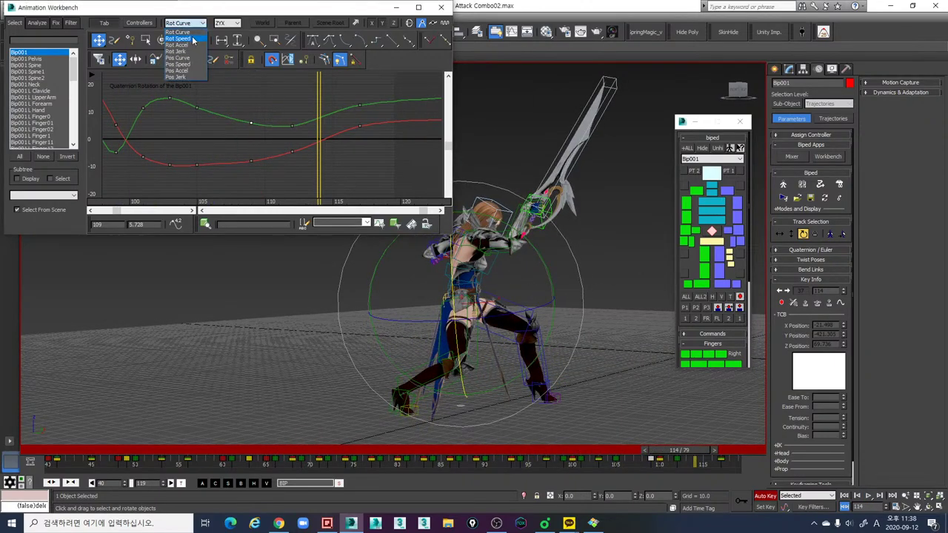
left_click(185, 58)
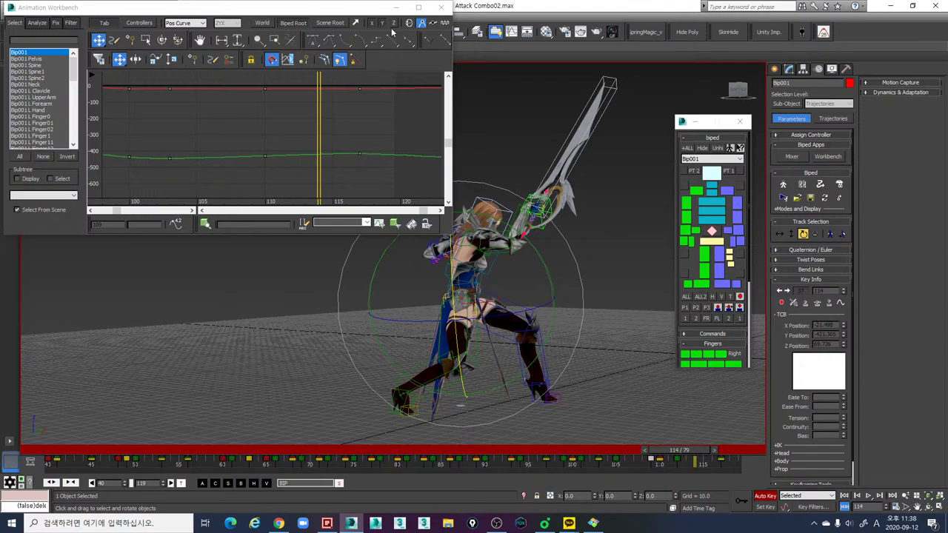
left_click(382, 23)
left_click(372, 23)
left_click(395, 223)
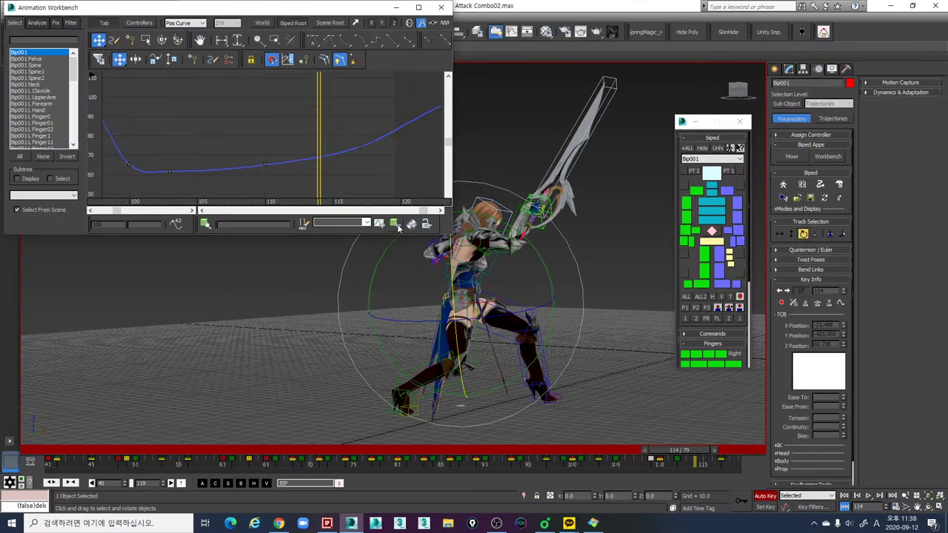
Step: Check the body drop around frames 99 to 101 and move the Z position key from frame 100 to 99 at about 64.9
middle_click_drag(243, 151, 370, 141)
scroll(332, 147, "down", 1)
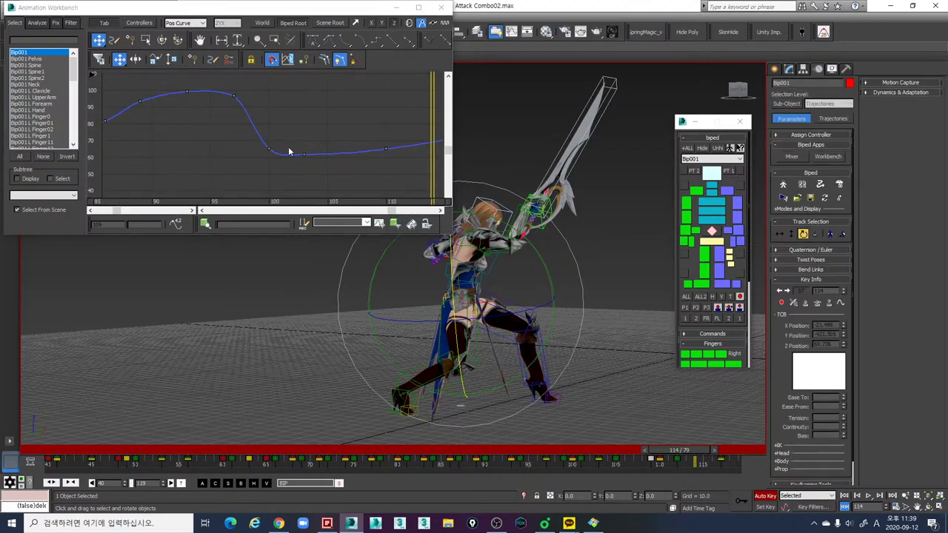
middle_click_drag(288, 152, 327, 158)
left_click_drag(385, 452, 571, 459)
middle_click_drag(565, 420, 504, 400, "alt")
key("w")
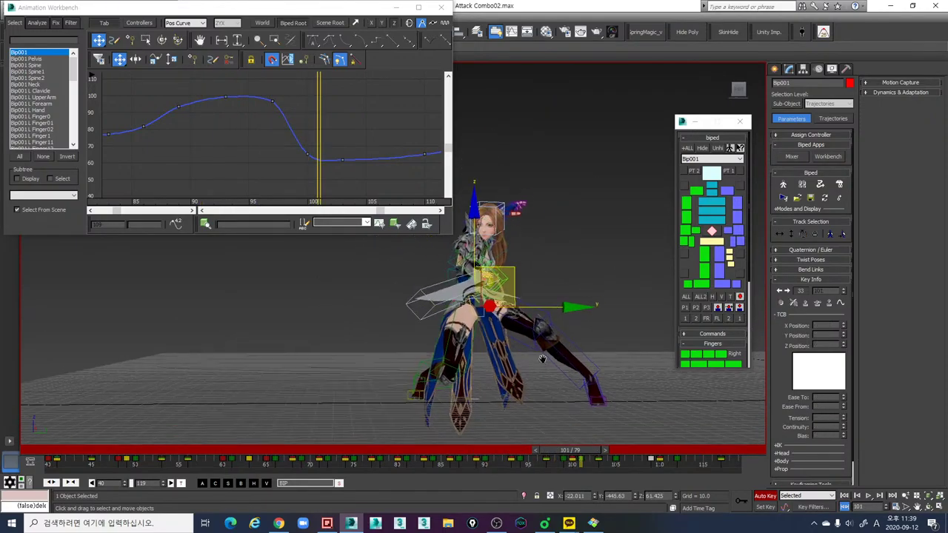
left_click_drag(517, 451, 565, 450)
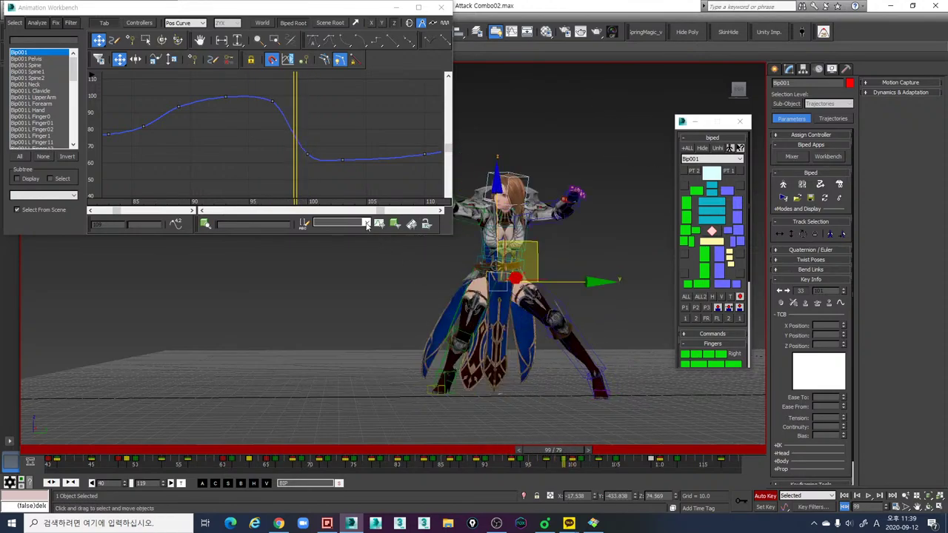
left_click_drag(306, 154, 300, 158)
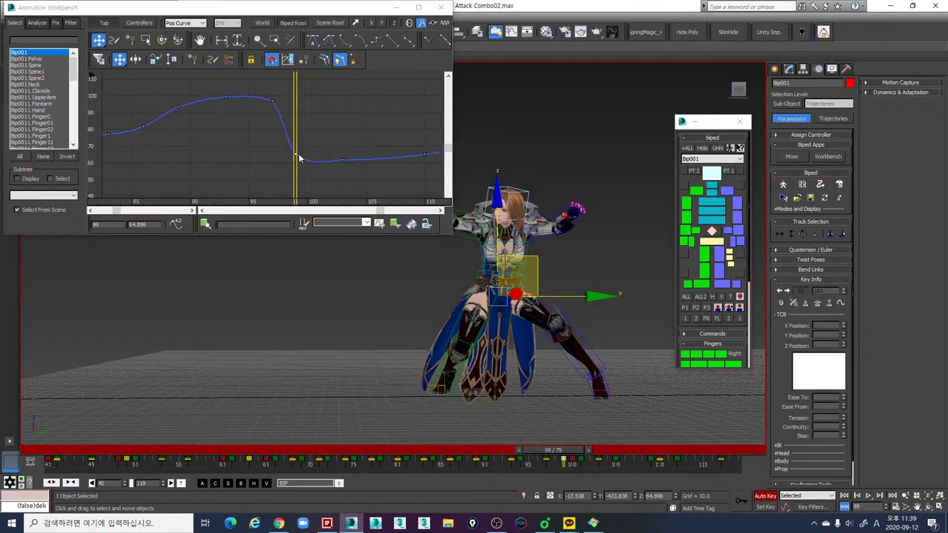
Step: Check the body drop in playback and add a Bip001 Z position key at frame 101, lowered to about 56.7
key("slash")
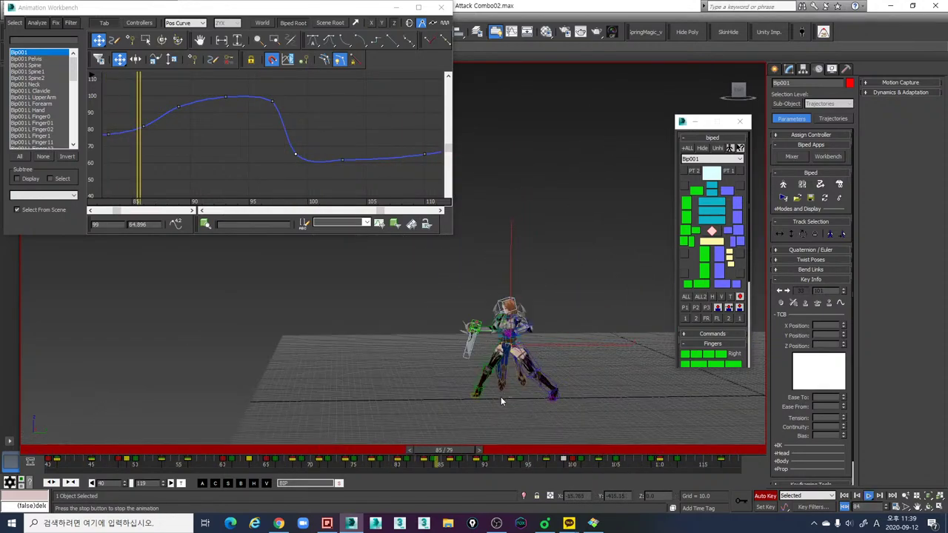
key("slash")
left_click(515, 451)
key("slash")
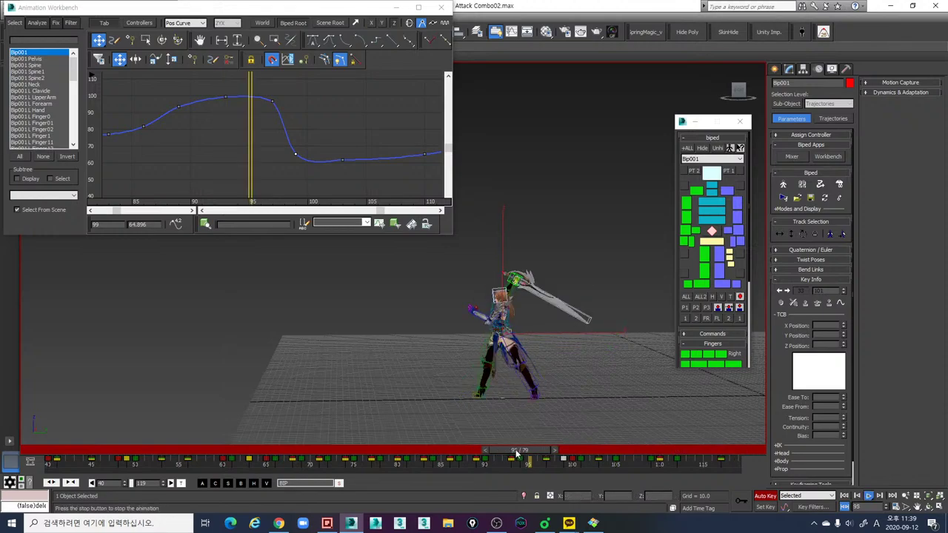
key("slash")
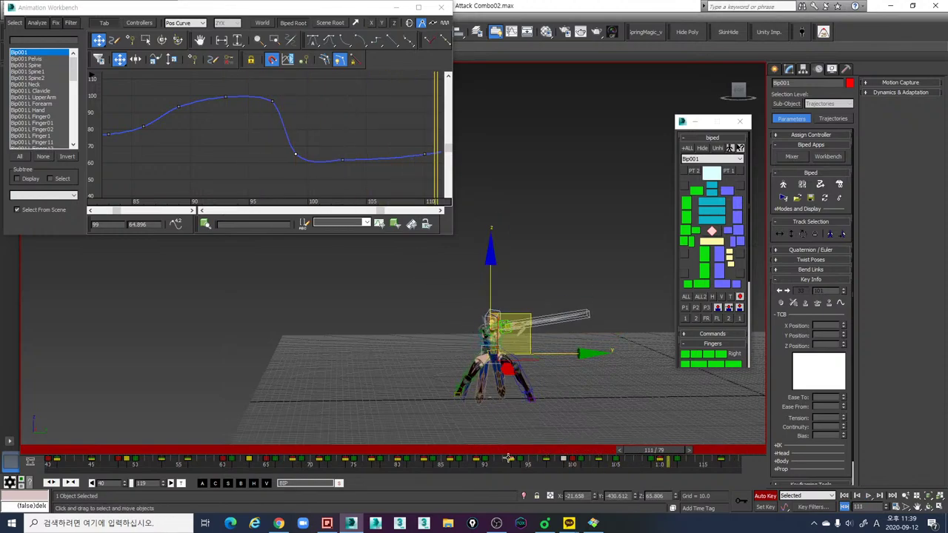
mouse_move(582, 453)
left_mouse_down()
mouse_move(523, 453)
mouse_move(579, 454)
left_mouse_up()
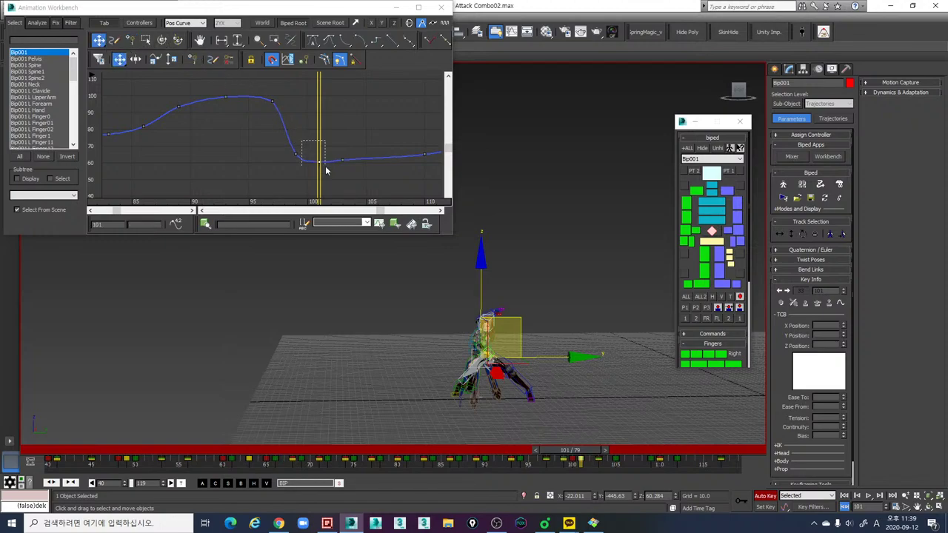
left_click_drag(318, 167, 319, 169)
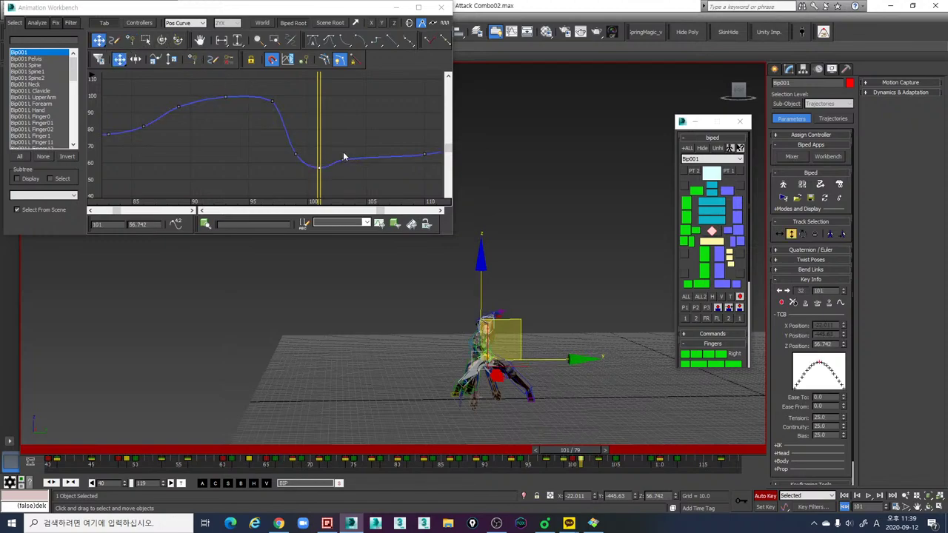
Step: Move the Bip001 Z position key from frame 103 to 104 and raise it to about 63.3
left_click_drag(527, 451, 598, 459)
left_click(344, 161)
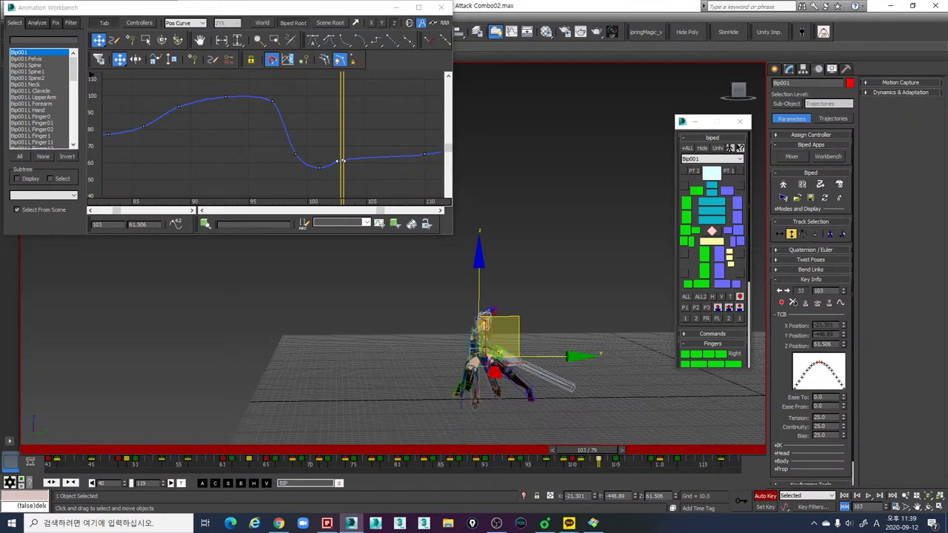
key("period")
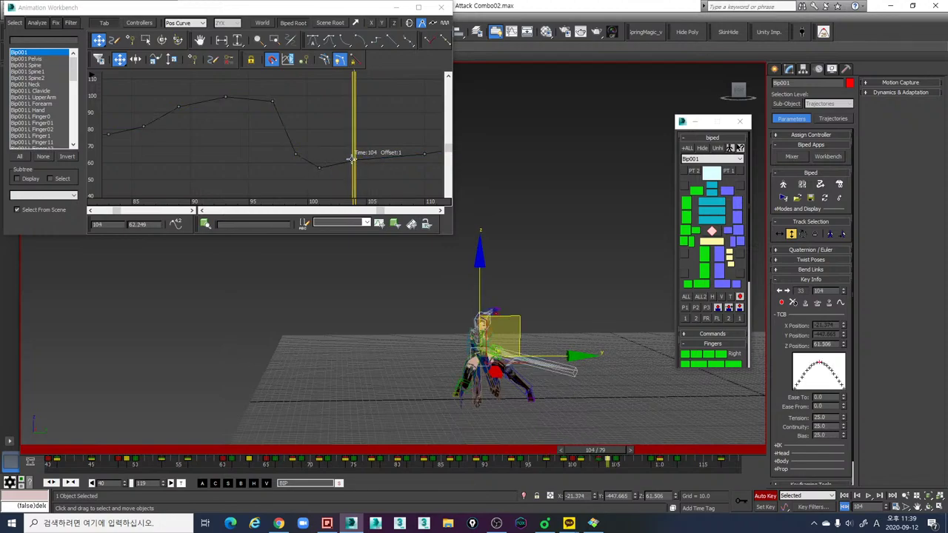
key("comma")
key("comma")
key("comma")
key("period")
key("period")
key("period")
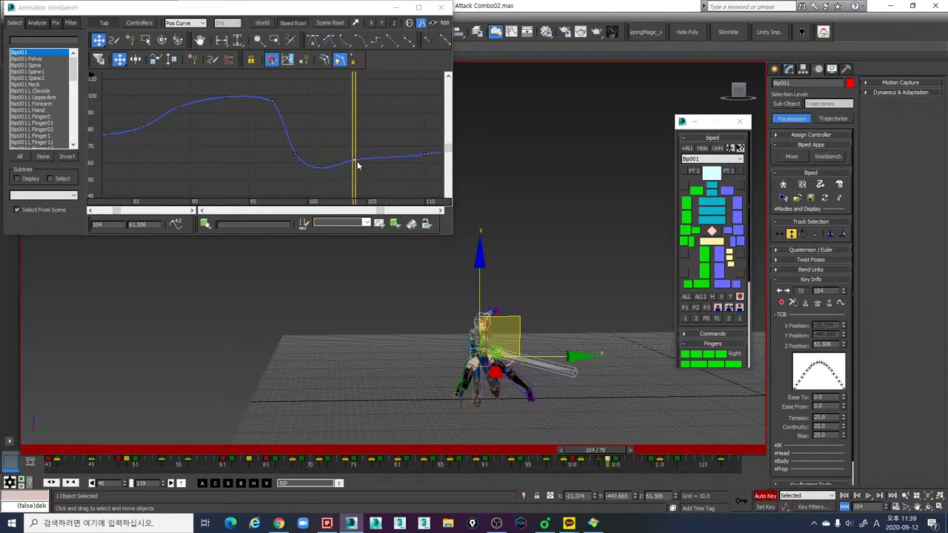
left_click_drag(357, 159, 356, 156)
Step: Move the Bip001 Z position key from frame 110 to 109 and lower it to about 61.8
middle_click_drag(433, 169, 383, 167)
left_click_drag(303, 144, 384, 161)
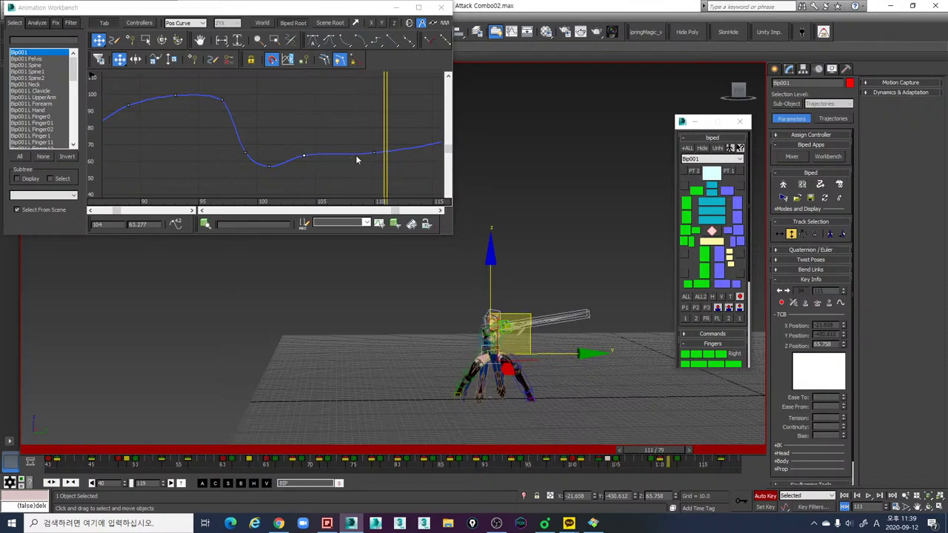
middle_click_drag(356, 159, 299, 158)
scroll(298, 158, "down", 1)
key("comma")
middle_click_drag(226, 160, 280, 158)
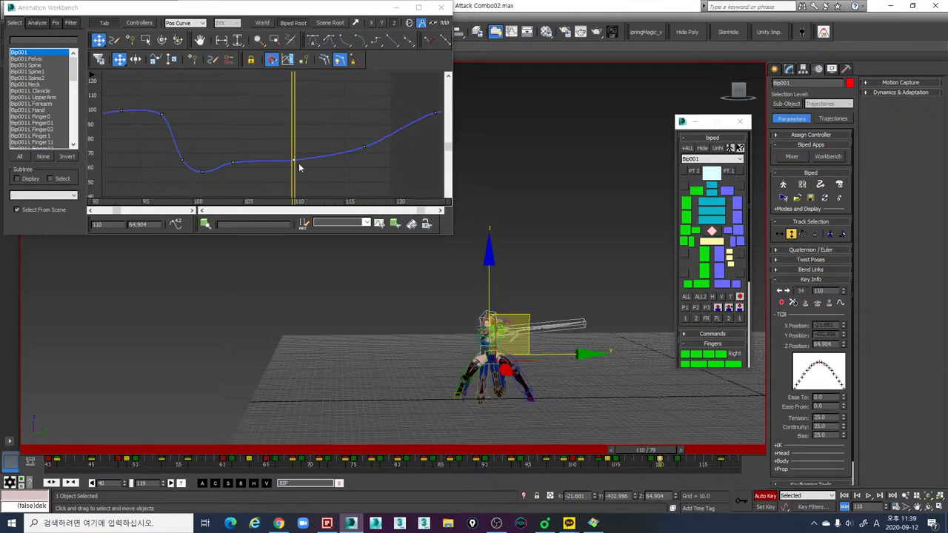
left_click_drag(283, 161, 283, 160)
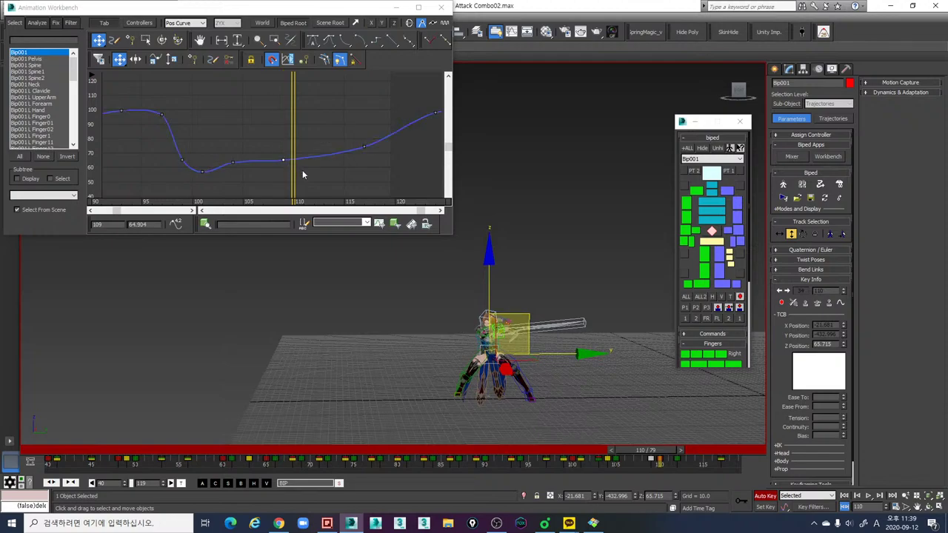
middle_click_drag(328, 168, 339, 166)
key("comma")
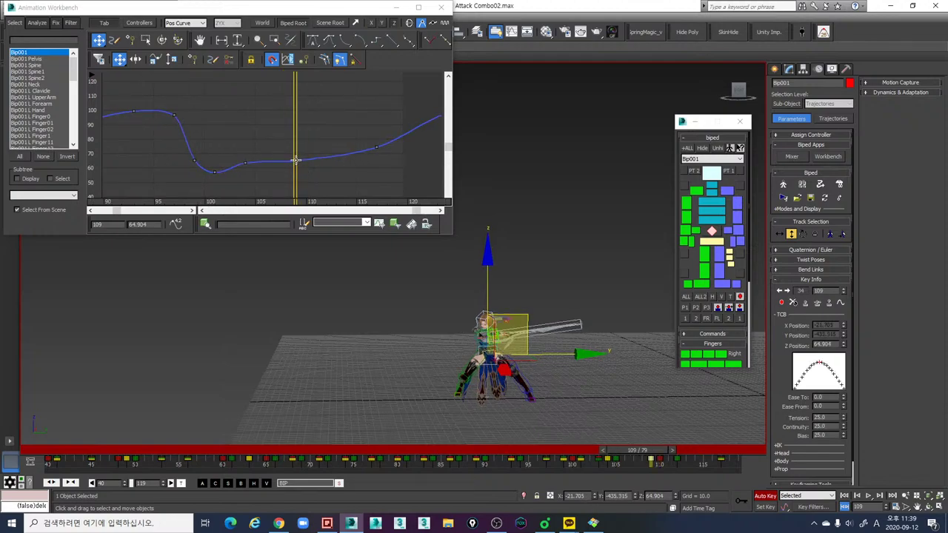
left_click(296, 164)
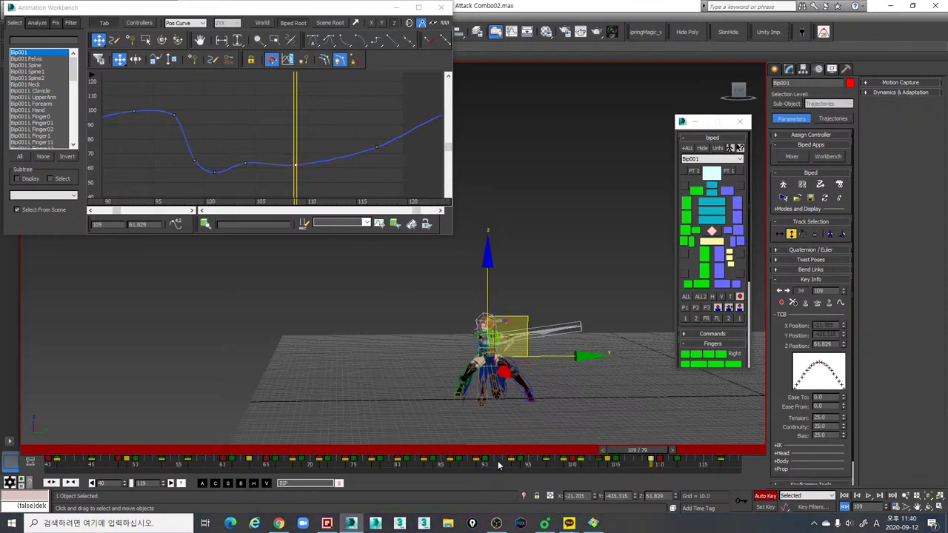
Step: Replay the drop, lower the Z position key at frame 104 slightly and bring the frame 109 key down to about 60.1
key("slash")
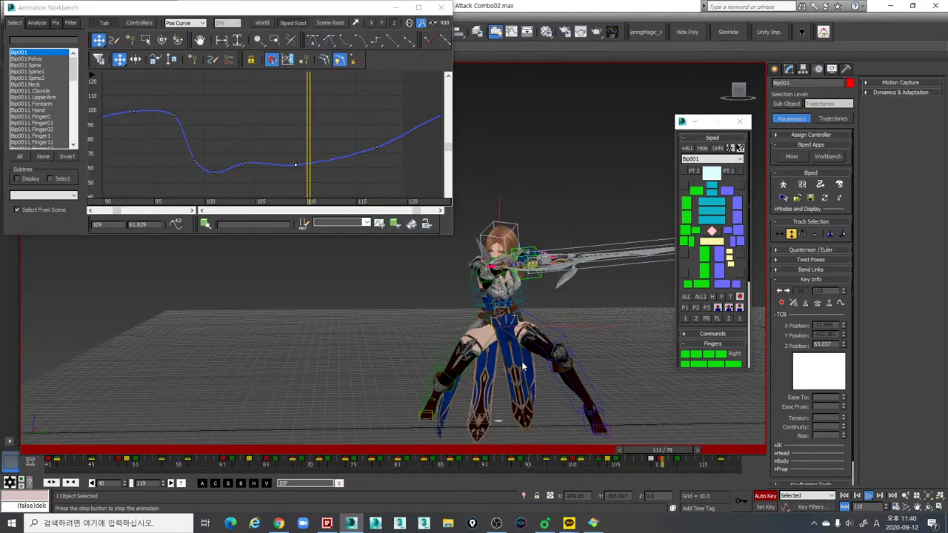
key("slash")
left_click_drag(541, 458, 600, 452)
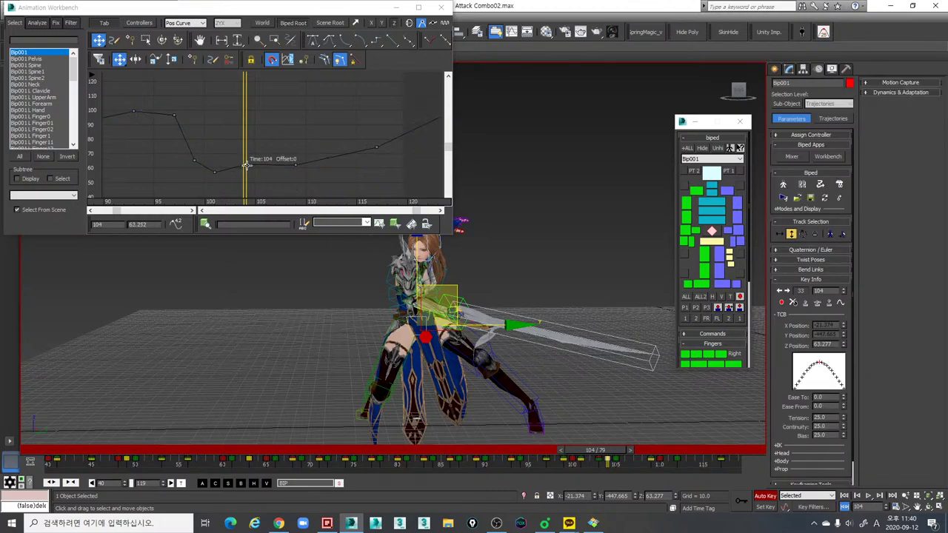
left_click_drag(246, 164, 248, 167)
left_click(296, 167)
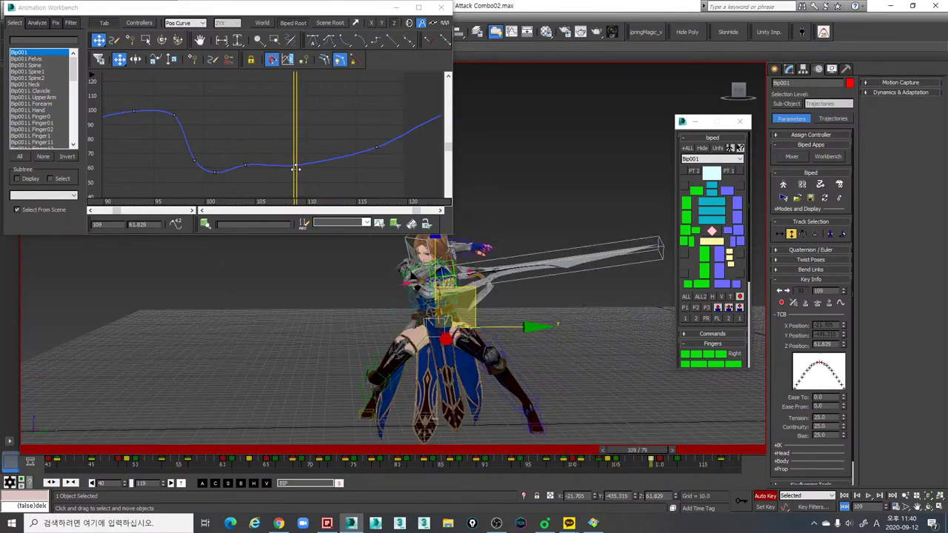
left_click_drag(296, 167, 295, 168)
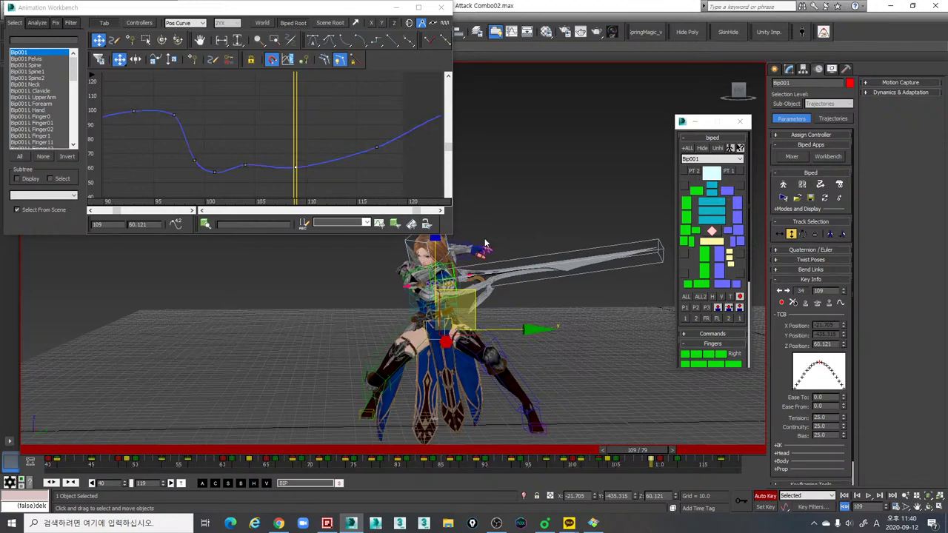
middle_click_drag(374, 177, 287, 165)
scroll(287, 166, "down", 1)
key("period")
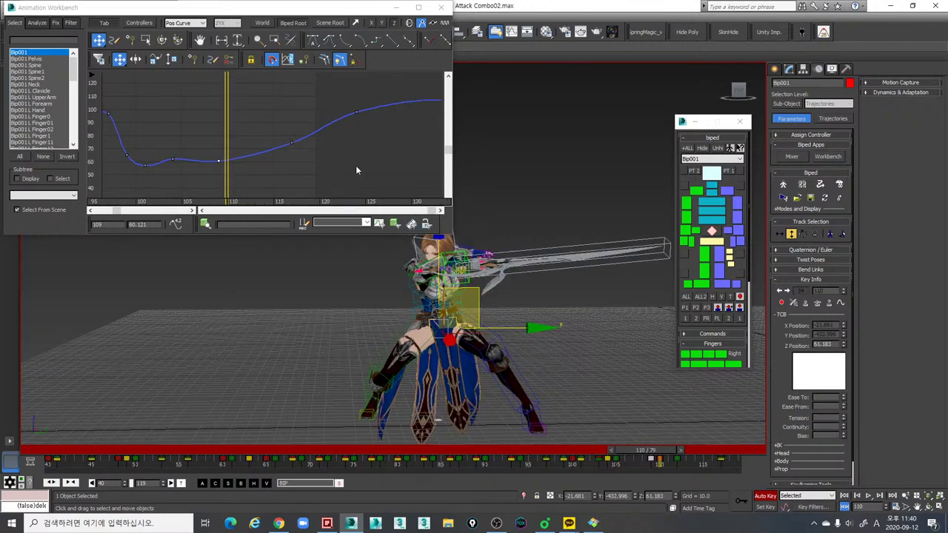
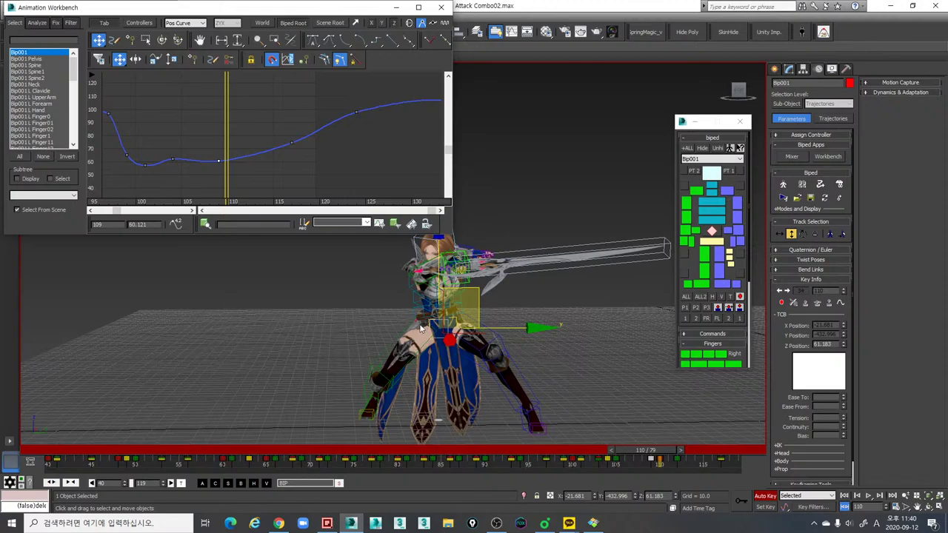
Step: Replay the combo from the front and from a slight angle to check the revised body height
middle_click_drag(421, 328, 411, 335)
key("/")
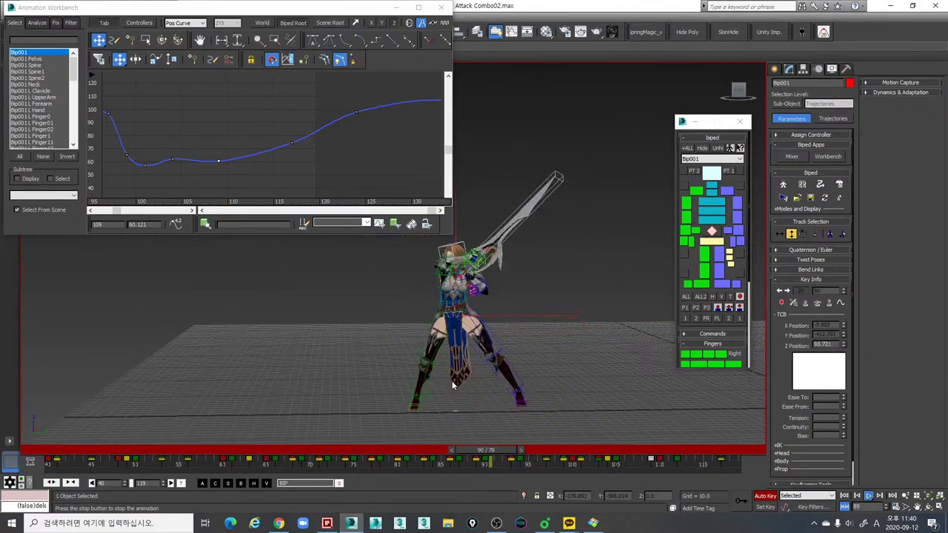
middle_click_drag(477, 366, 531, 359, "alt")
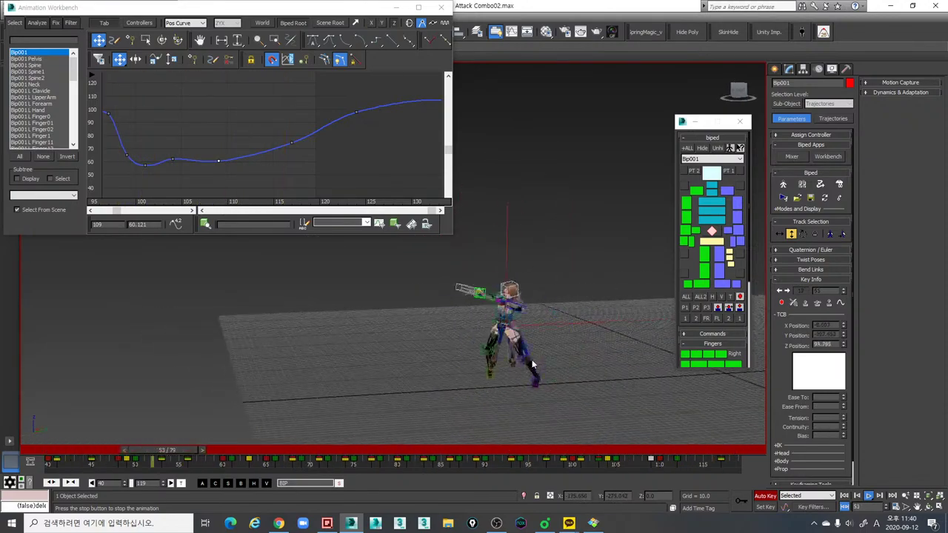
key("/")
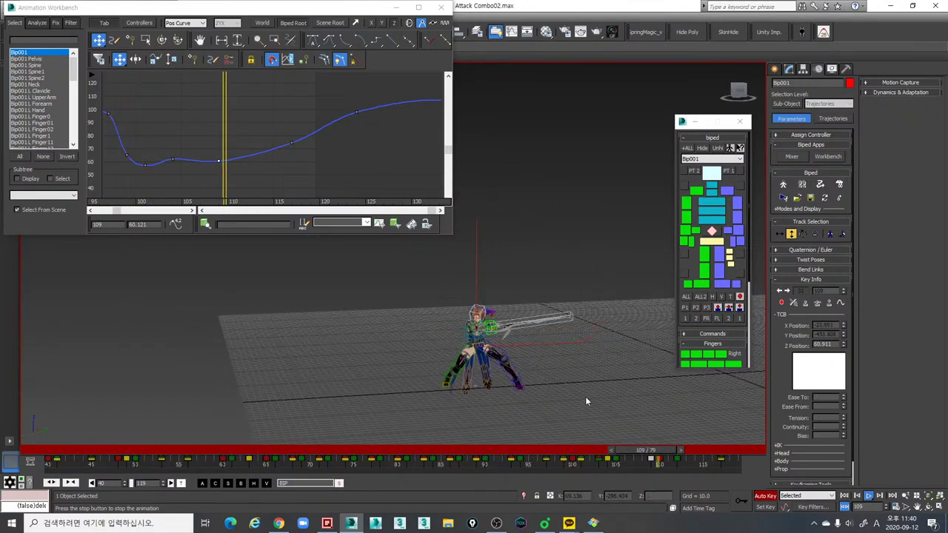
Step: Extend the active time range to end at frame 120 and scrub the combo back to frame 72
right_click_drag(557, 466, 528, 461, "ctrl+alt")
left_click_drag(460, 449, 546, 466)
right_click_drag(469, 467, 531, 465, "ctrl+alt")
left_click_drag(529, 450, 317, 442)
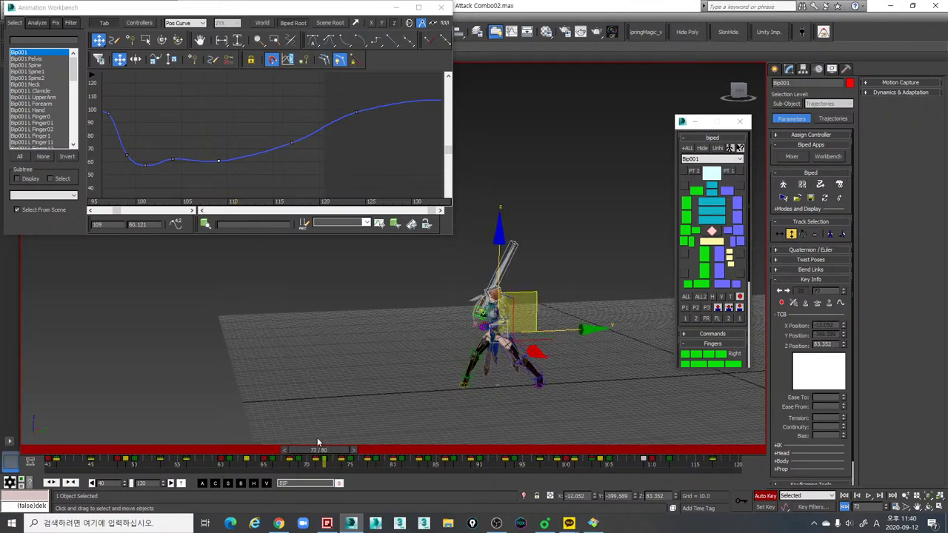
Step: Play the combo and examine the body drop and recovery from high, rear, front and side angles, near and far
key("/")
middle_click_drag(389, 355, 445, 376, "alt")
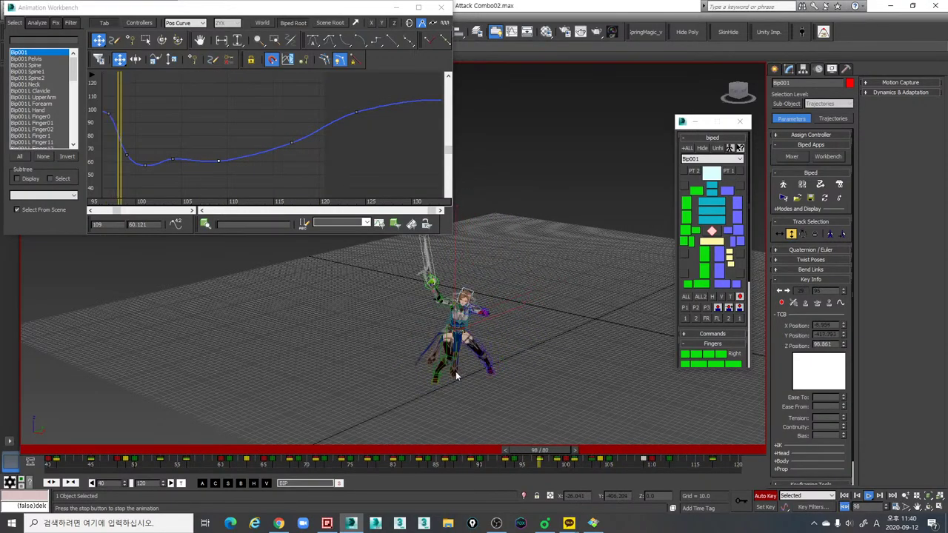
scroll(460, 375, "up", 3)
scroll(496, 360, "up", 3)
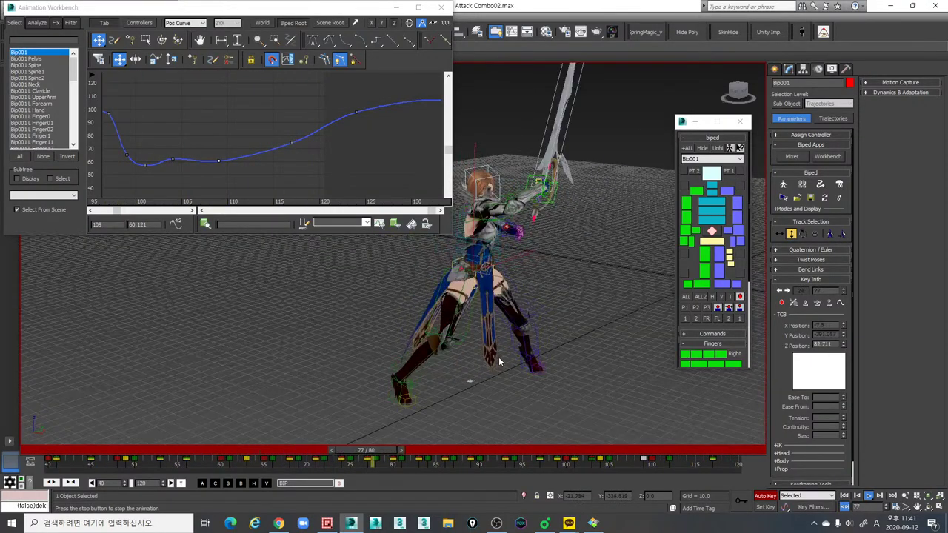
middle_click_drag(499, 358, 602, 312, "alt")
scroll(565, 359, "down", 3)
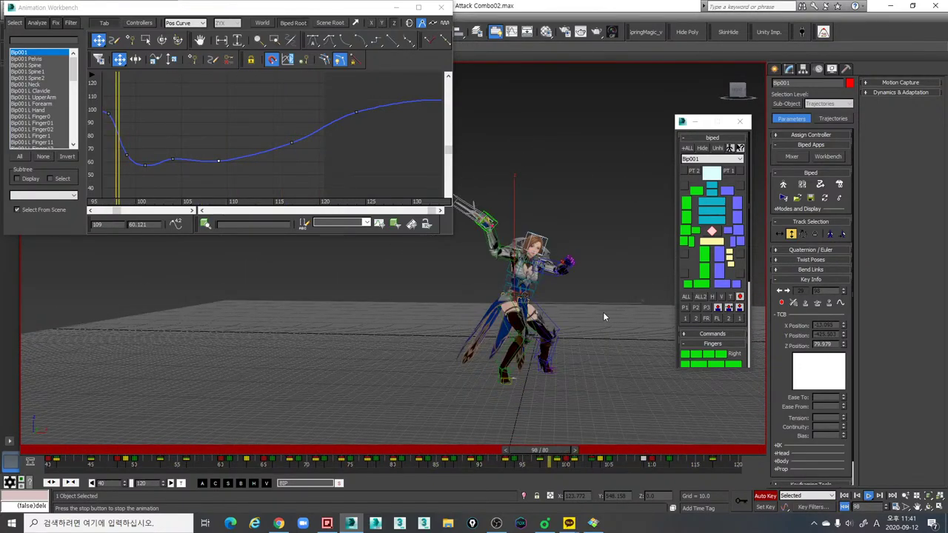
key("slash")
left_click_drag(560, 450, 681, 459)
middle_click_drag(636, 415, 539, 404, "alt")
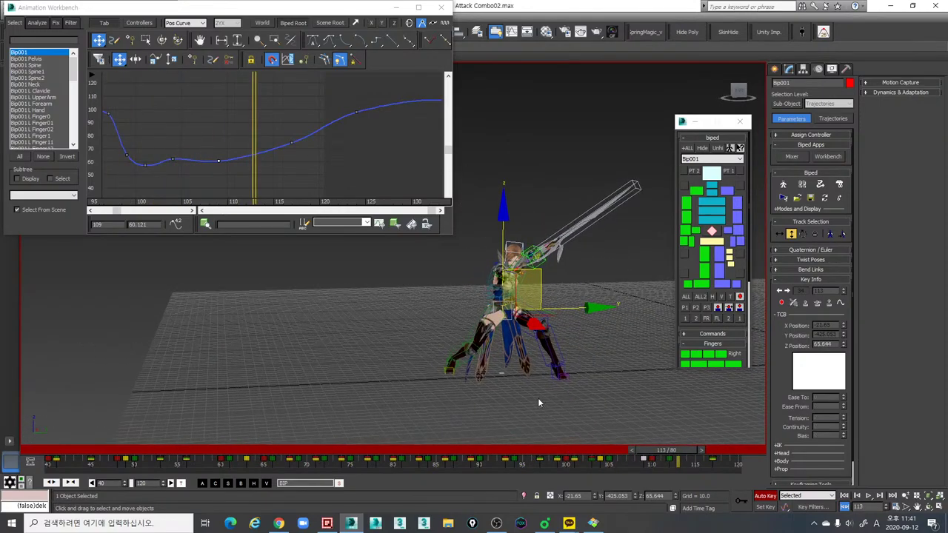
Step: Go to frame 51, look over the earlier Z position curve, minimize the Animation Workbench and select the biped's right foot
left_click_drag(83, 458, 151, 460)
middle_click_drag(195, 166, 376, 144)
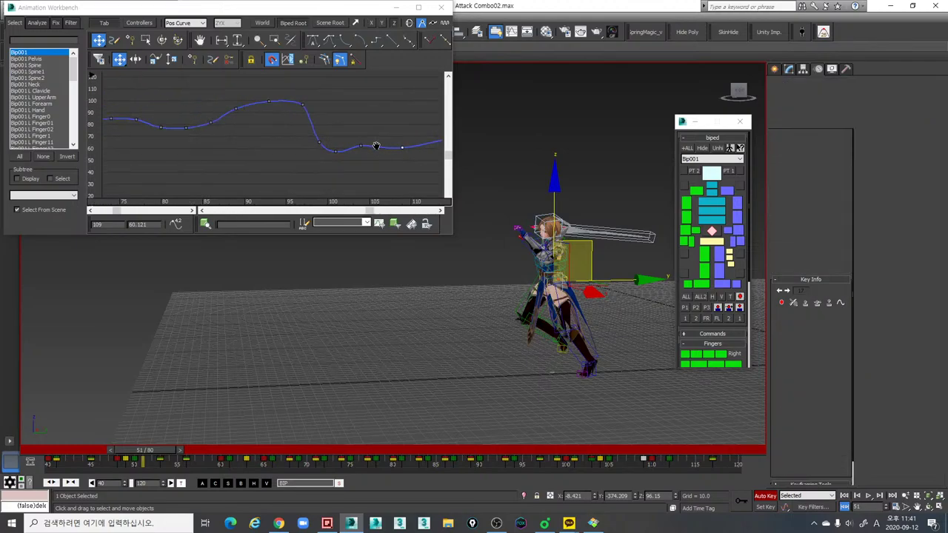
scroll(309, 154, "down", 2)
middle_click_drag(308, 154, 368, 164)
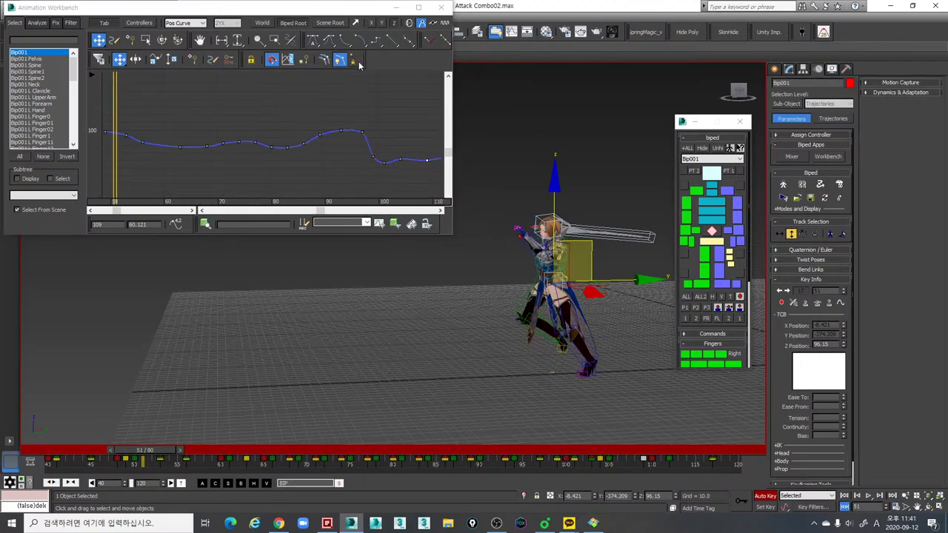
left_click(393, 8)
scroll(621, 306, "up", 5)
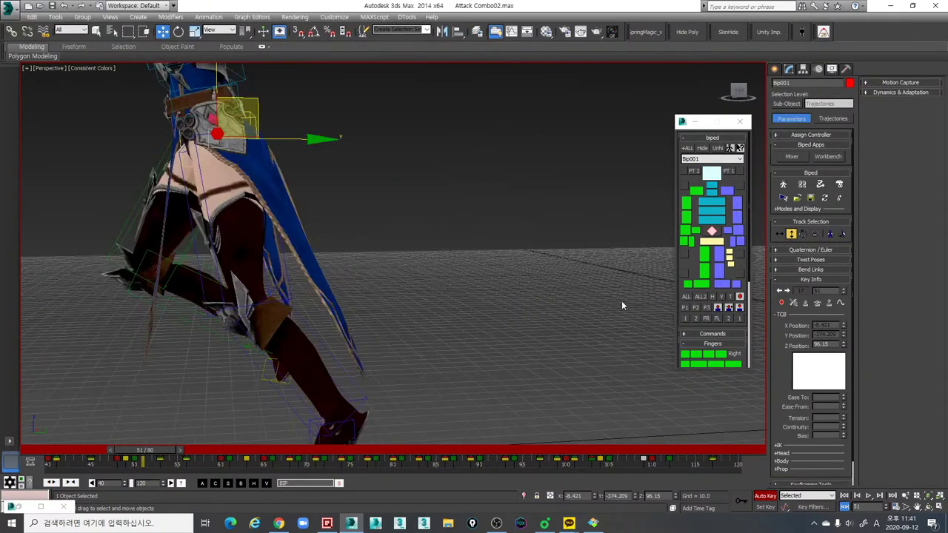
left_click(700, 284)
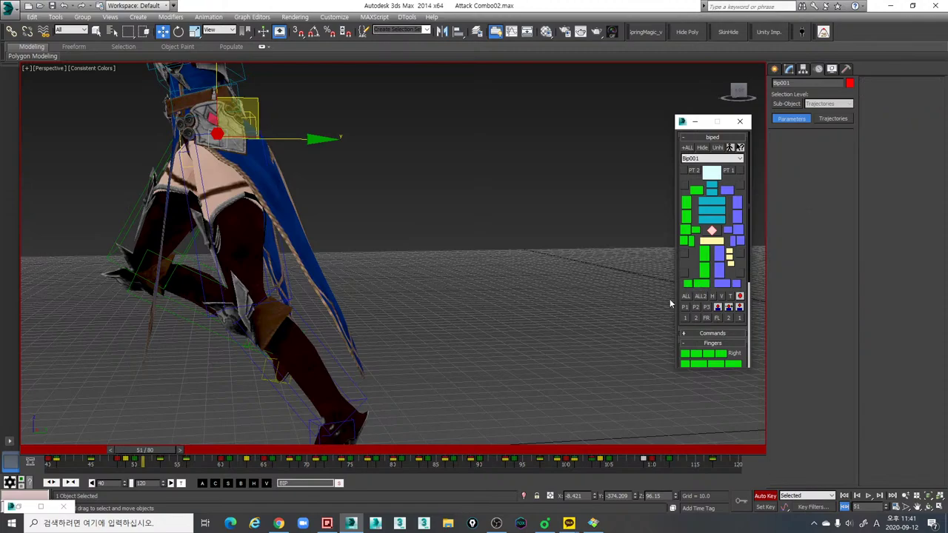
scroll(353, 396, "down", 7)
Step: Examine the right foot's contact around frames 48 and 49 up close and place its key at frame 48
middle_click_drag(353, 395, 410, 395, "alt")
mouse_move(161, 453)
left_mouse_down()
mouse_move(131, 455)
mouse_move(146, 454)
left_mouse_up()
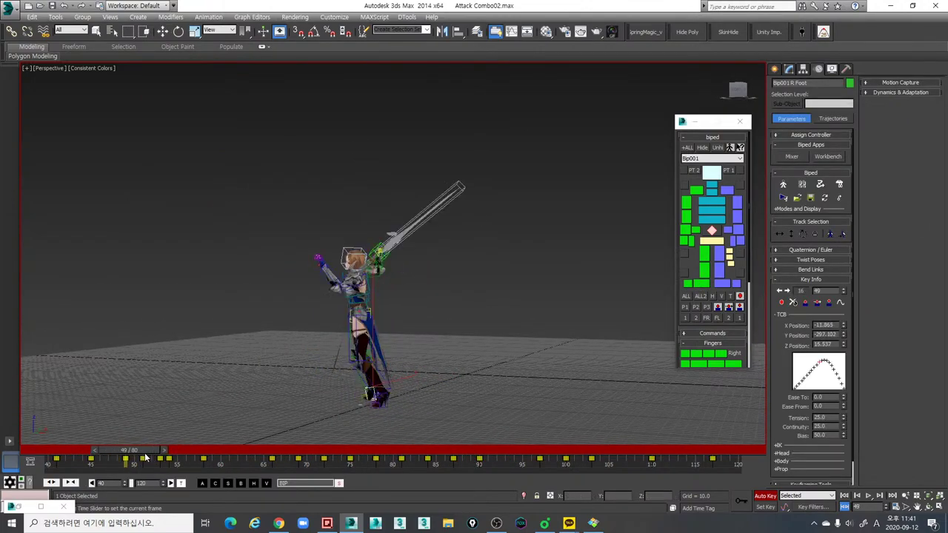
mouse_move(390, 404)
middle_mouse_down("alt")
mouse_move(335, 390)
mouse_move(402, 393)
middle_mouse_up("alt")
scroll(366, 388, "up", 5)
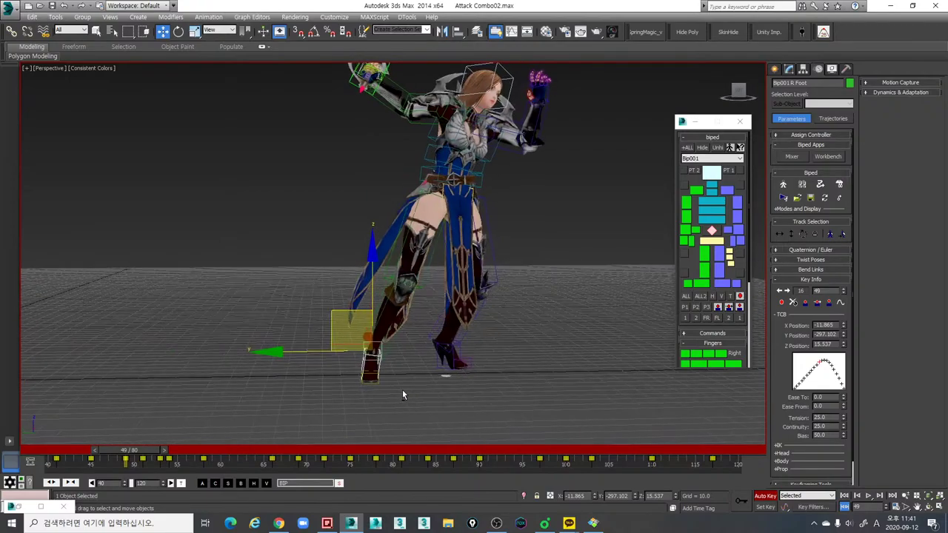
left_click_drag(61, 453, 117, 460)
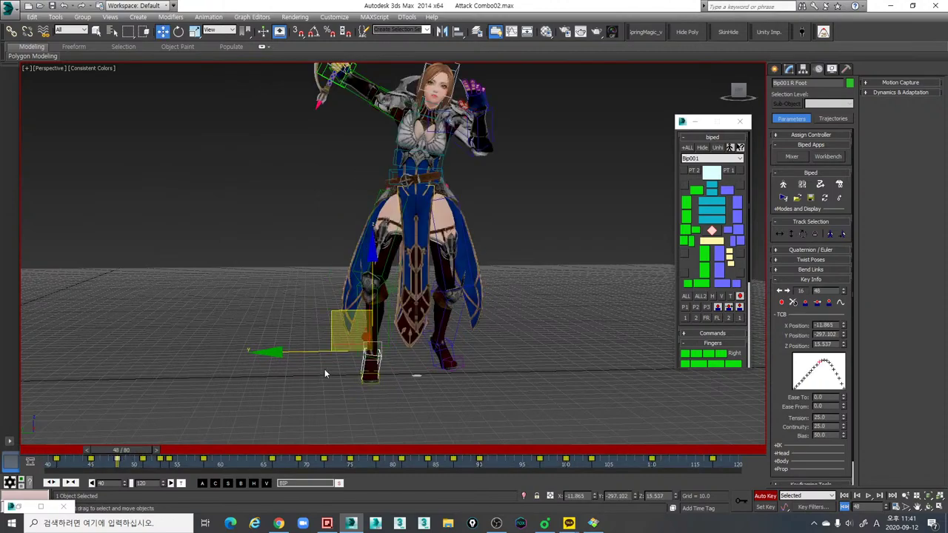
Step: Select the right calf and adjust its rotation at frames 48 and 49
key("e")
left_click(386, 347)
left_click_drag(399, 335, 376, 362)
mouse_move(144, 453)
left_mouse_down()
mouse_move(77, 454)
mouse_move(177, 457)
mouse_move(160, 449)
left_mouse_up()
key("e")
key("e")
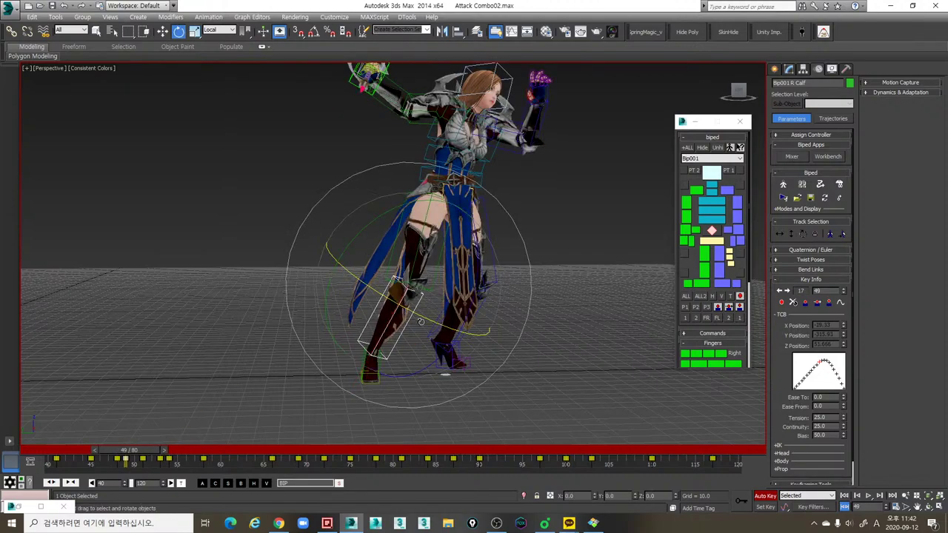
left_click_drag(421, 320, 444, 343)
middle_click_drag(444, 343, 406, 342)
Step: Bring up BipedKeyer and set the right calf's key at frame 48 to continuity 0 and bias 25
key("comma")
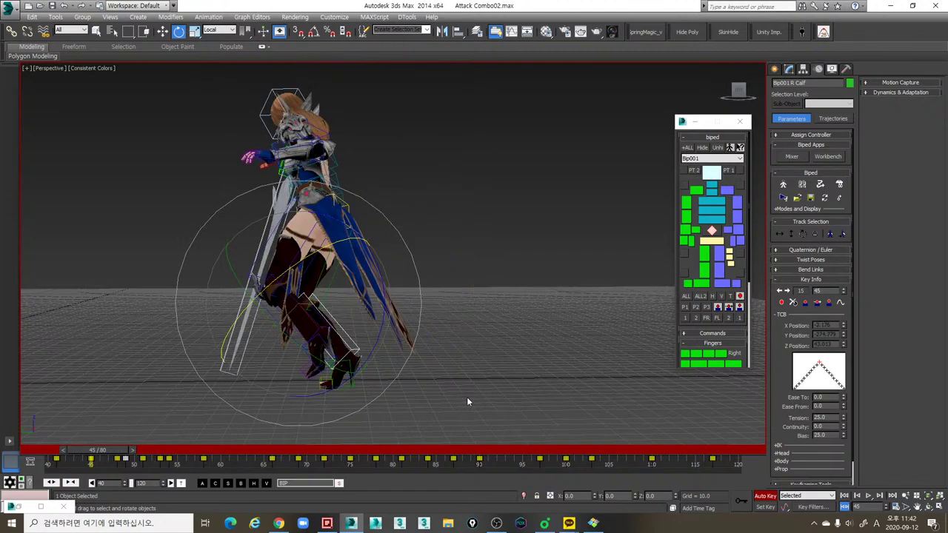
key("period")
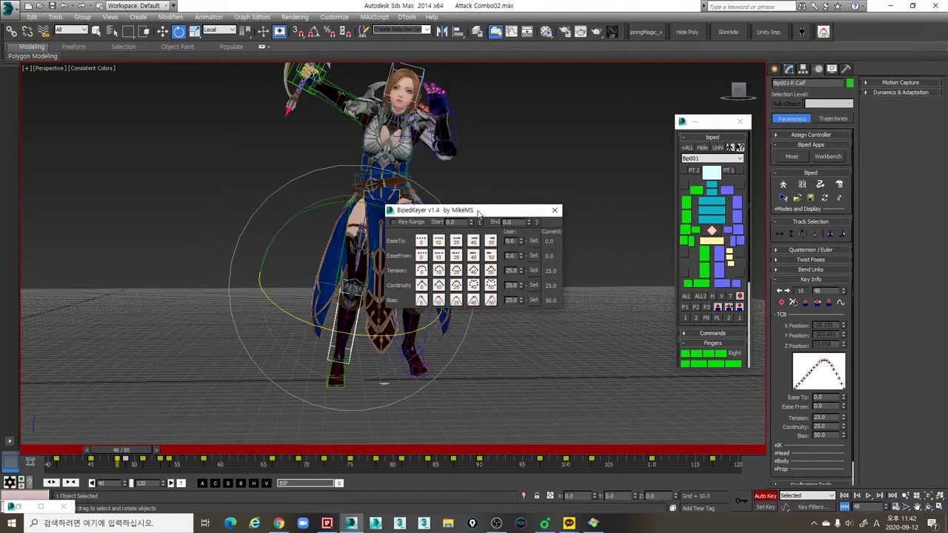
left_click_drag(478, 213, 132, 95)
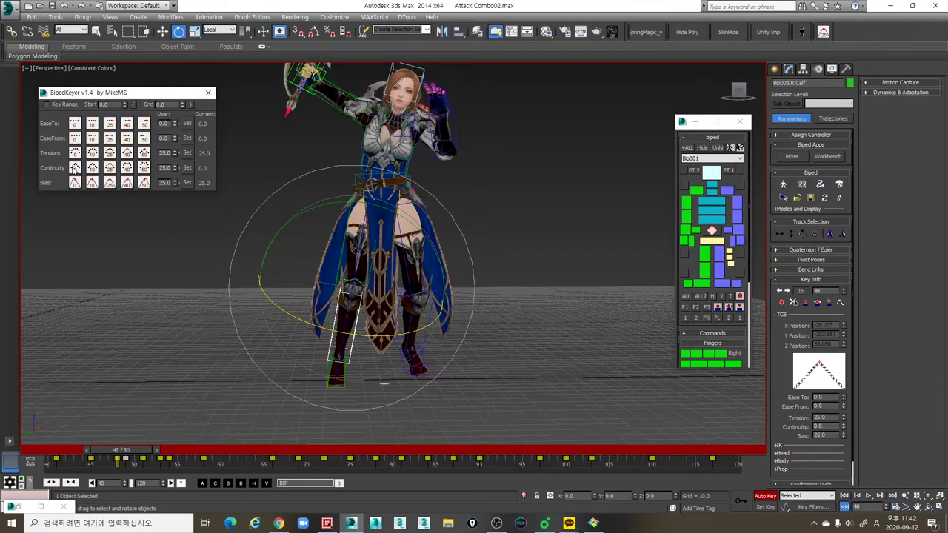
Step: Compare the right leg's poses at the keys on frames 48, 49 and 51 from several angles
left_click_drag(128, 450, 159, 451)
key("e")
middle_click_drag(468, 339, 399, 340, "alt")
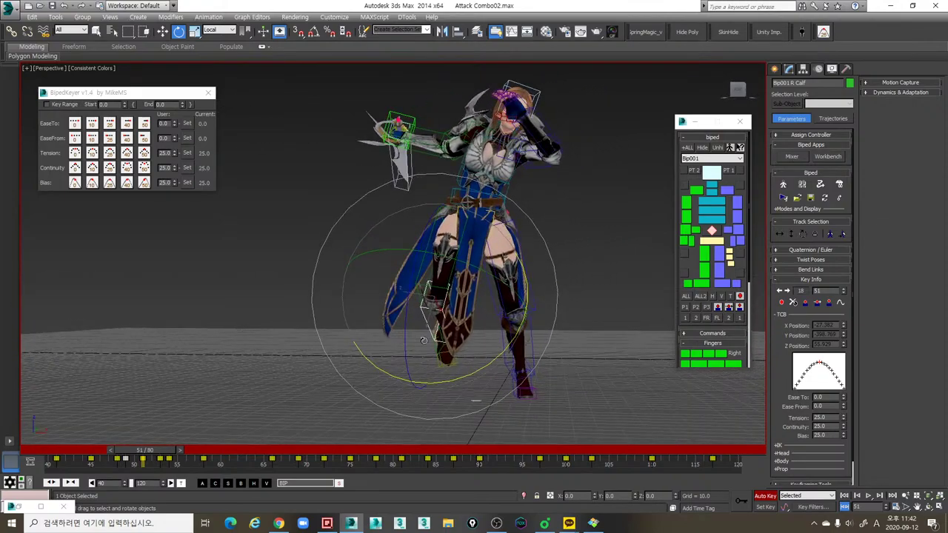
key("comma")
key("comma")
key("comma")
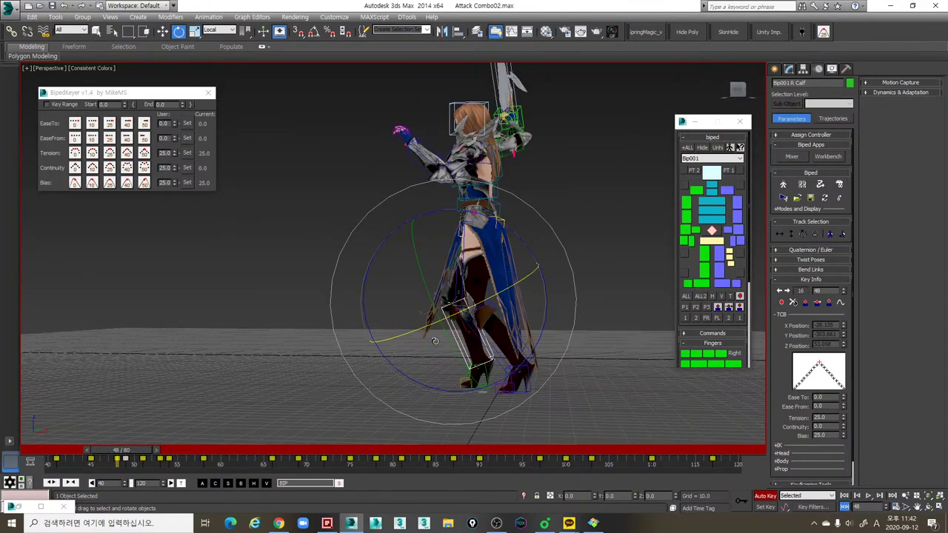
key("period")
key("period")
key("period")
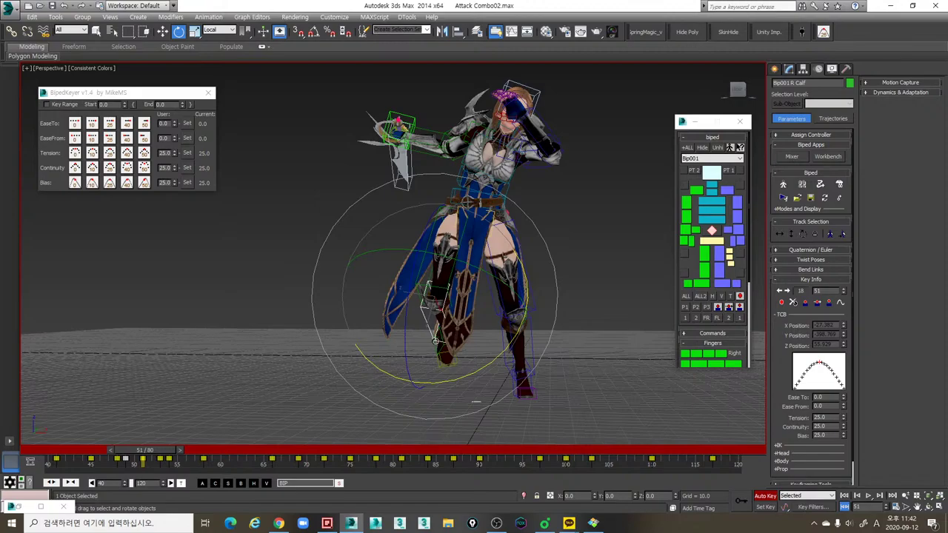
key("comma")
key("comma")
middle_click_drag(436, 341, 523, 395, "alt")
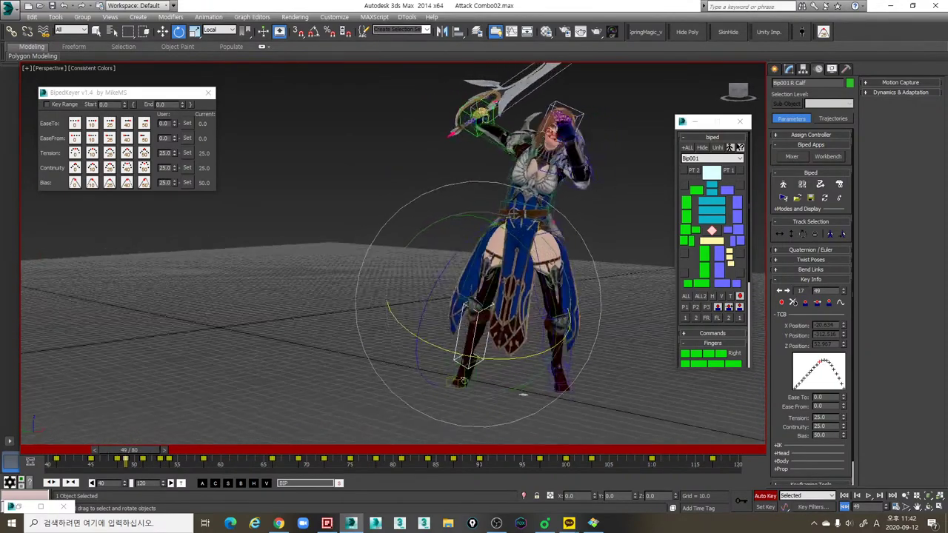
key("period")
key("period")
key("period")
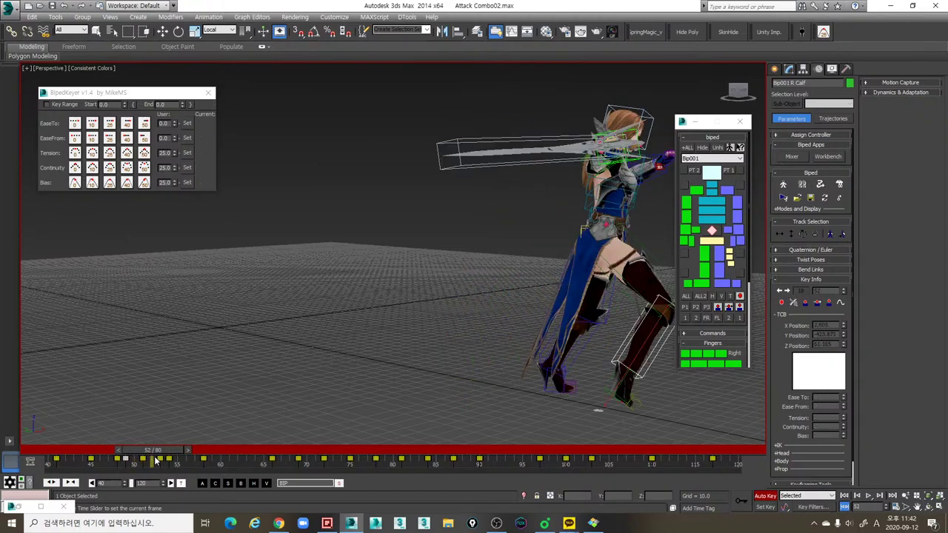
Step: Scrub between frames 49 and 52 and examine how the right leg lifts off the ground
mouse_move(155, 460)
left_mouse_down()
mouse_move(131, 461)
mouse_move(148, 460)
left_mouse_up()
key("e")
mouse_move(333, 334)
middle_mouse_down("alt")
mouse_move(341, 314)
mouse_move(329, 353)
middle_mouse_up("alt")
left_click_drag(155, 450, 137, 451)
middle_click_drag(300, 376, 443, 380, "alt")
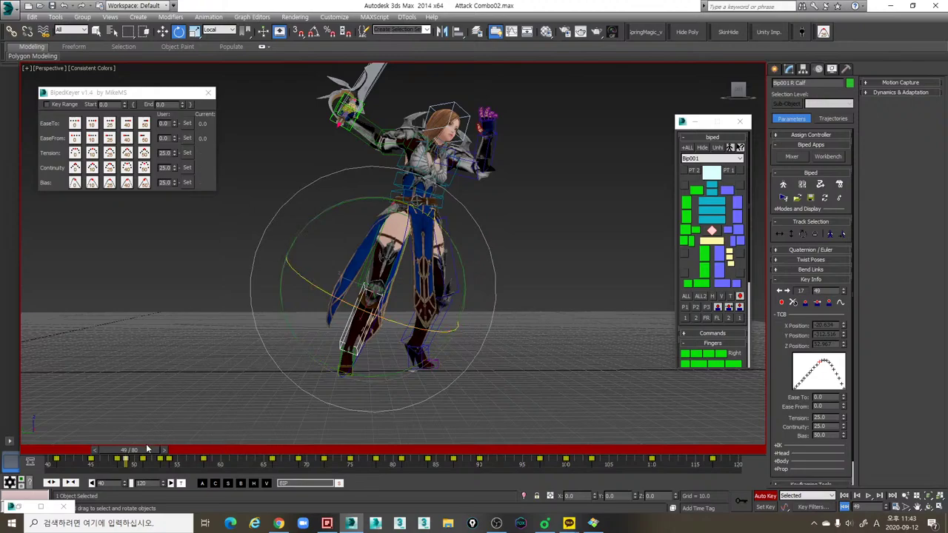
mouse_move(148, 452)
left_mouse_down()
mouse_move(162, 457)
mouse_move(134, 464)
mouse_move(140, 453)
left_mouse_up()
key("e")
key("ctrl+z")
key("period")
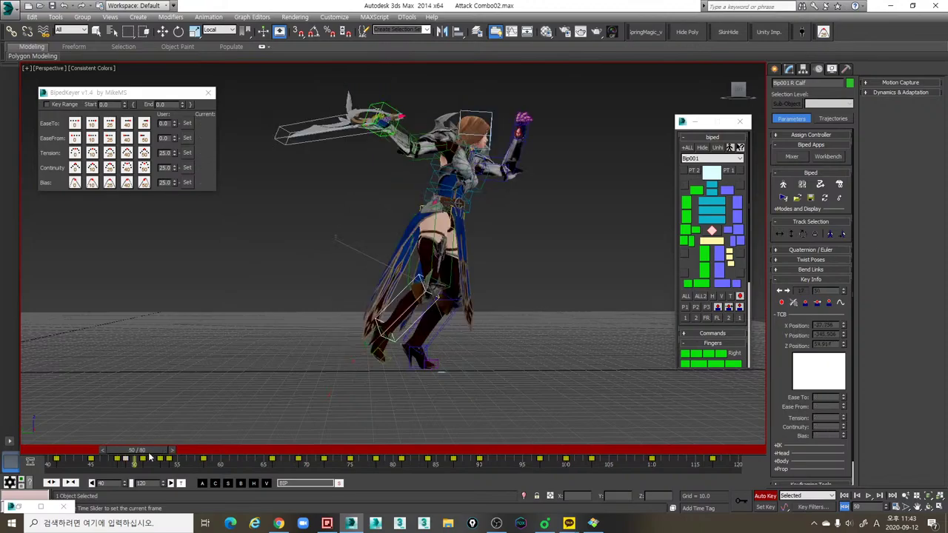
key("period")
key("e")
middle_click_drag(245, 422, 377, 365, "alt")
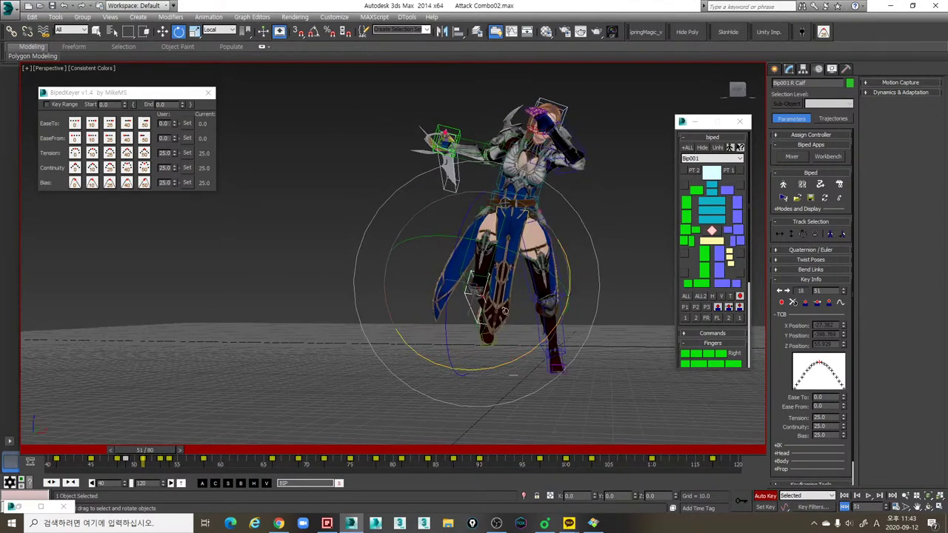
Step: Rotate the right calf at frame 51 and set a key for the leg
middle_click_drag(587, 315, 588, 300)
left_click(708, 269)
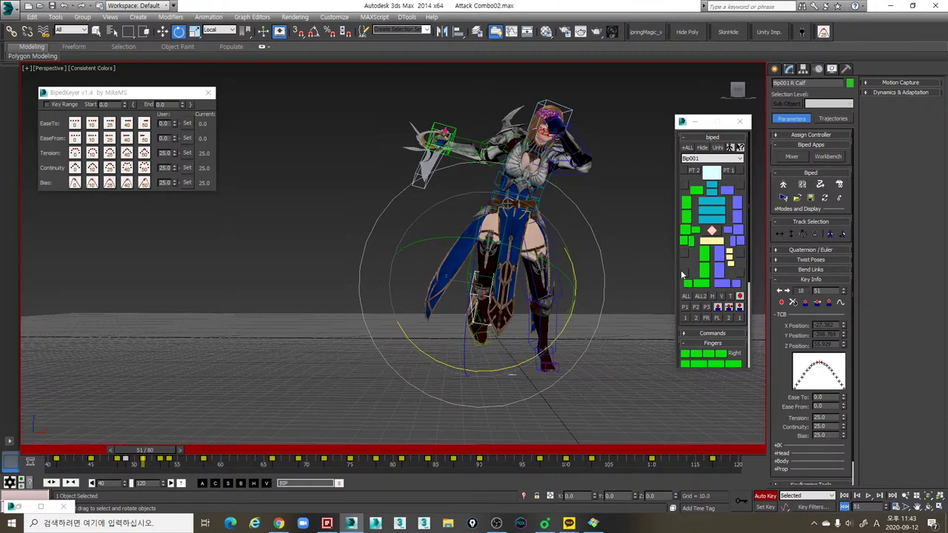
middle_click_drag(595, 318, 514, 337, "alt")
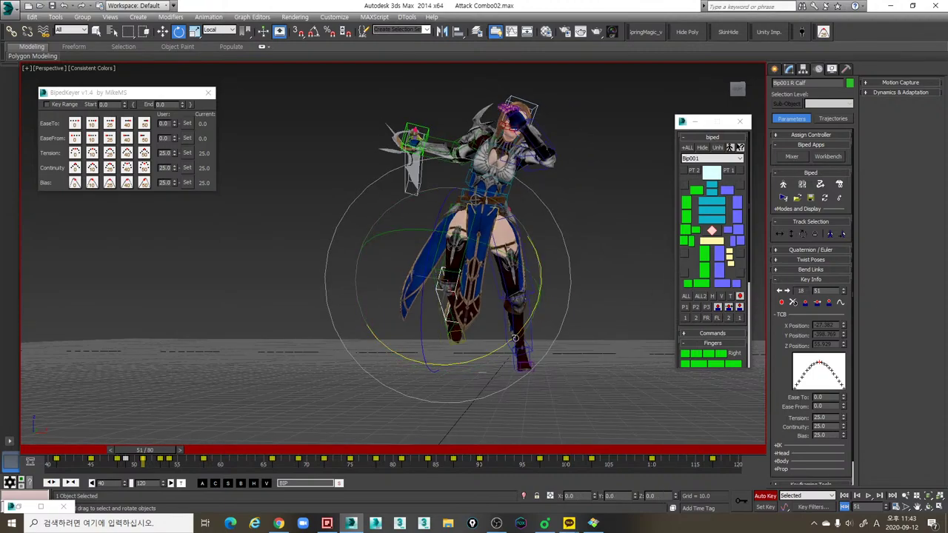
left_click_drag(514, 337, 532, 328)
left_click(739, 306)
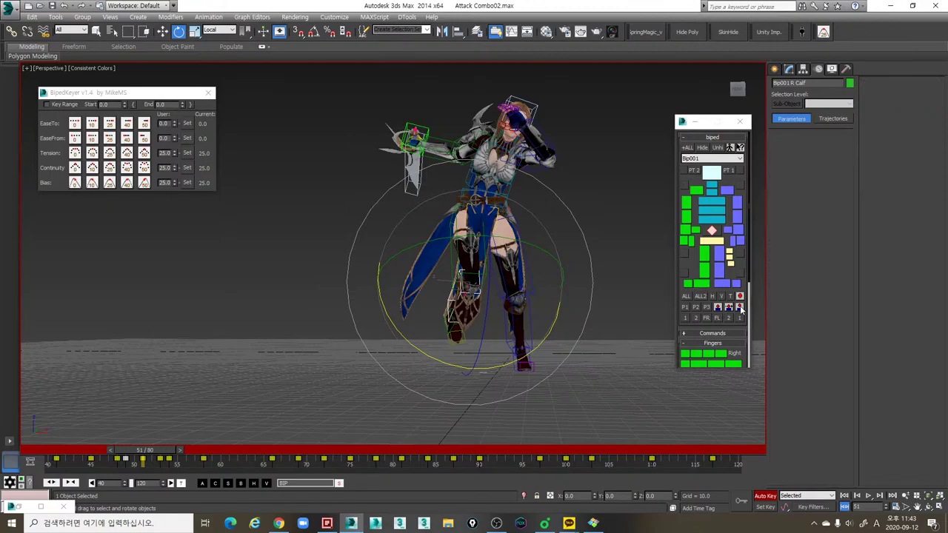
Step: Select the right foot and rotate it at frame 51, working from behind the character
key("Page_Down")
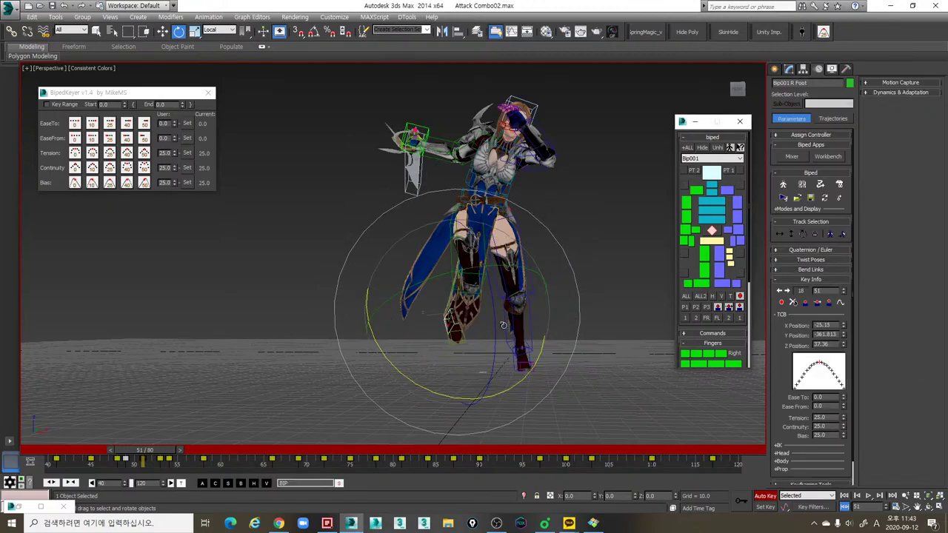
middle_click_drag(503, 324, 690, 300, "alt")
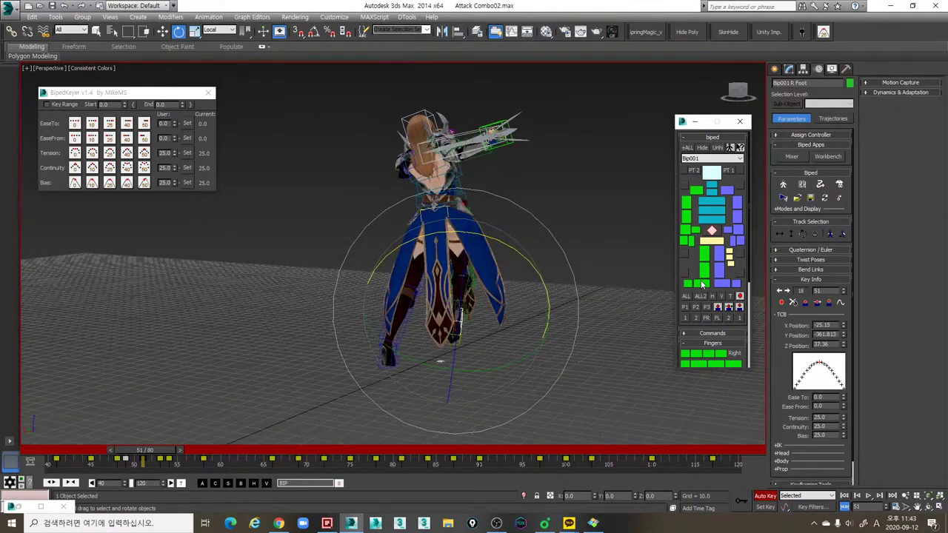
left_click(702, 283)
mouse_move(489, 350)
middle_mouse_down("alt")
mouse_move(508, 326)
mouse_move(508, 335)
mouse_move(517, 303)
middle_mouse_up("alt")
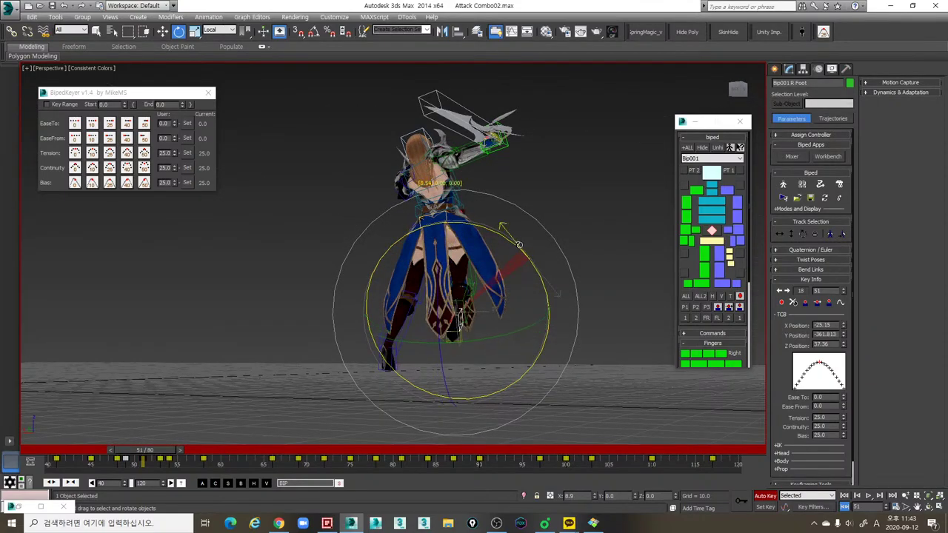
middle_click_drag(518, 245, 405, 378, "alt")
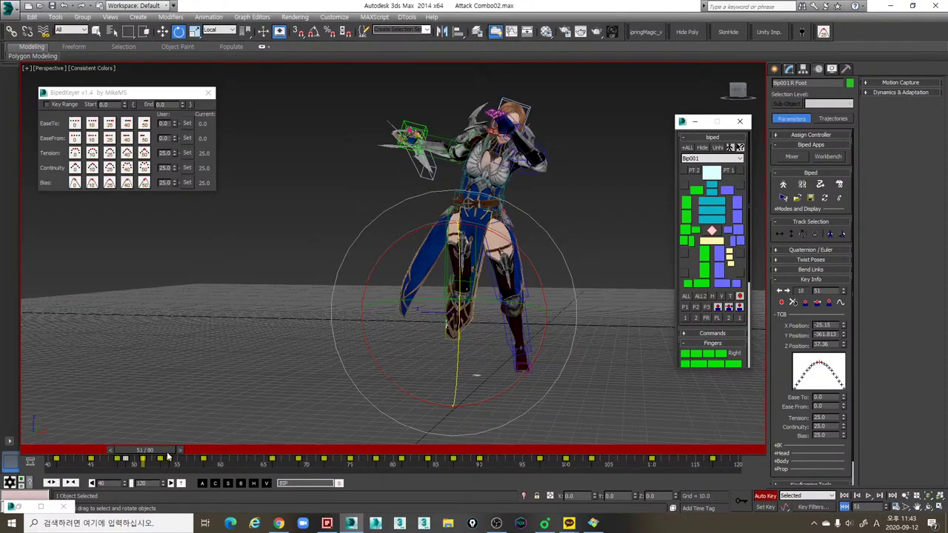
Step: Lower the right foot at frame 51 to a Z position of 24.362, with X at -19.565
mouse_move(169, 457)
left_mouse_down()
mouse_move(148, 454)
mouse_move(185, 454)
mouse_move(172, 453)
left_mouse_up()
middle_click_drag(277, 405, 485, 285, "alt")
key("w")
mouse_move(485, 285)
left_mouse_down()
mouse_move(499, 281)
mouse_move(494, 295)
left_mouse_up()
middle_click_drag(494, 295, 600, 300, "alt")
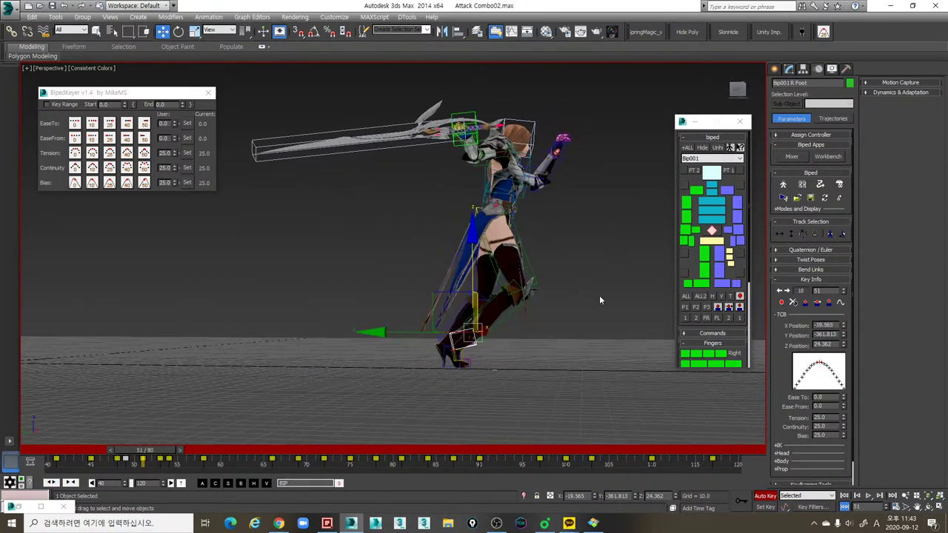
Step: Add the right toe to the foot selection, rotate both at frame 51 and lower them slightly
left_click(690, 285, "ctrl")
key("e")
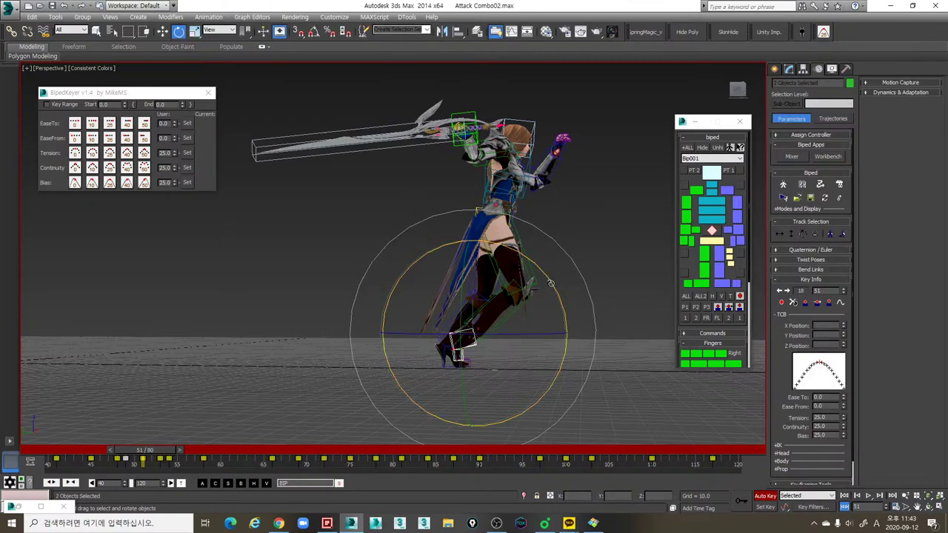
left_click_drag(551, 289, 542, 272)
key("w")
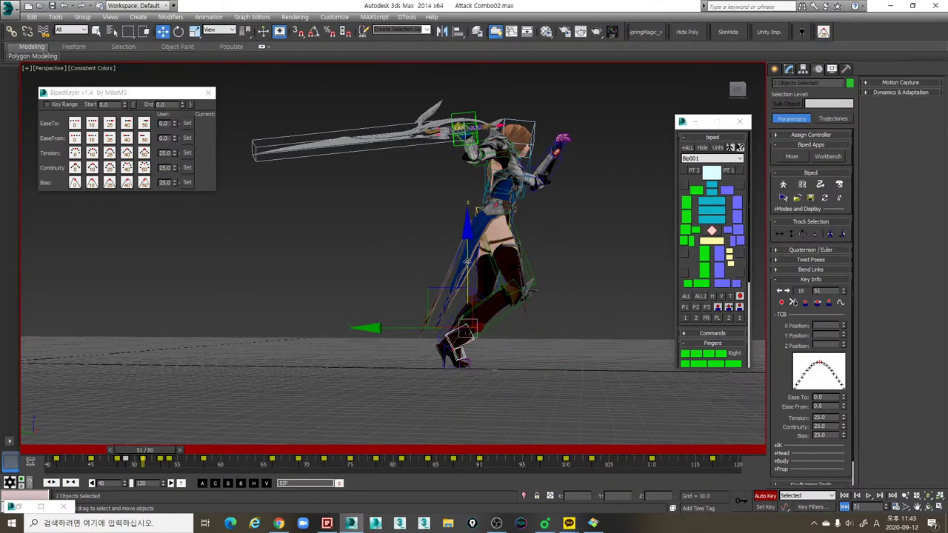
left_click_drag(468, 262, 467, 266)
key("comma")
key("period")
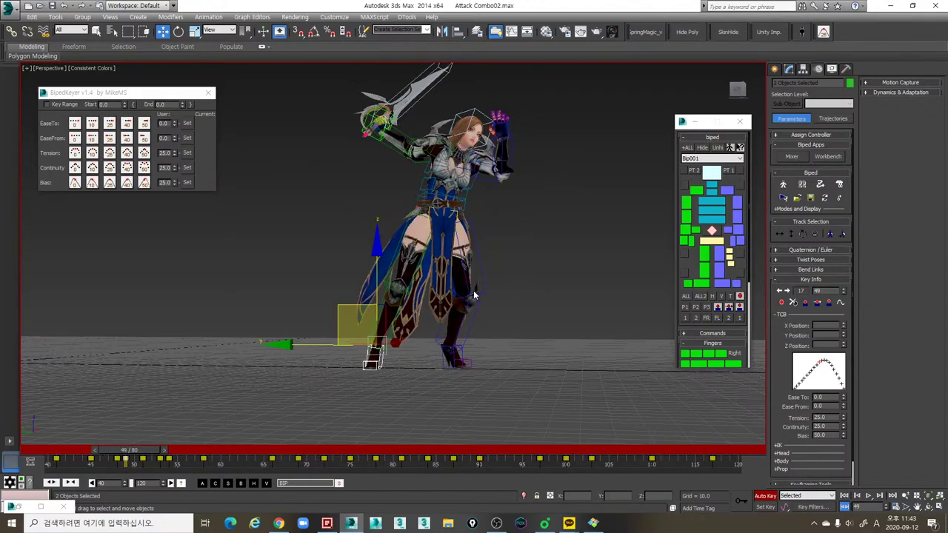
middle_click_drag(553, 325, 483, 343, "alt")
key("e")
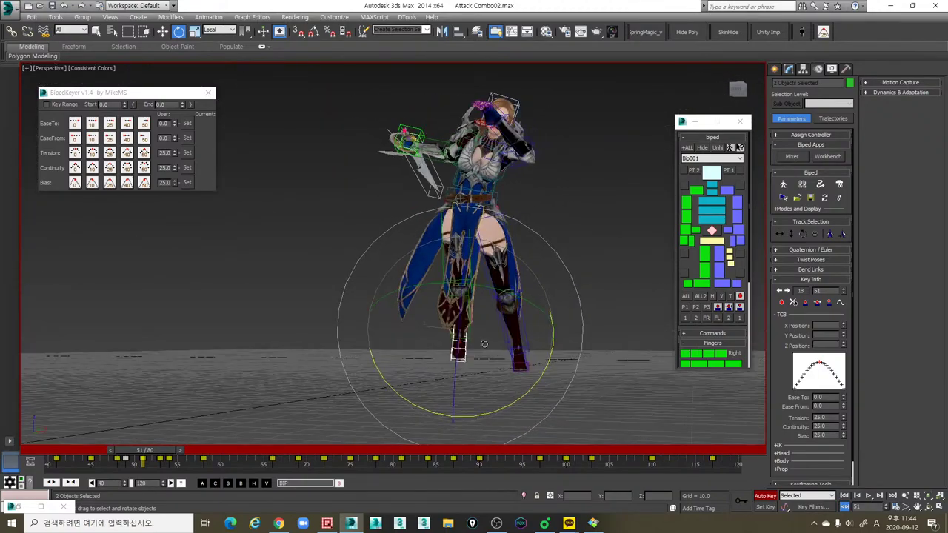
Step: Examine the right foot's landing between frames 51 and 53 from the front and side
middle_click_drag(546, 299, 317, 421, "alt")
left_click_drag(157, 449, 177, 453)
key("e")
middle_click_drag(378, 326, 407, 341, "alt")
middle_click_drag(407, 341, 310, 328)
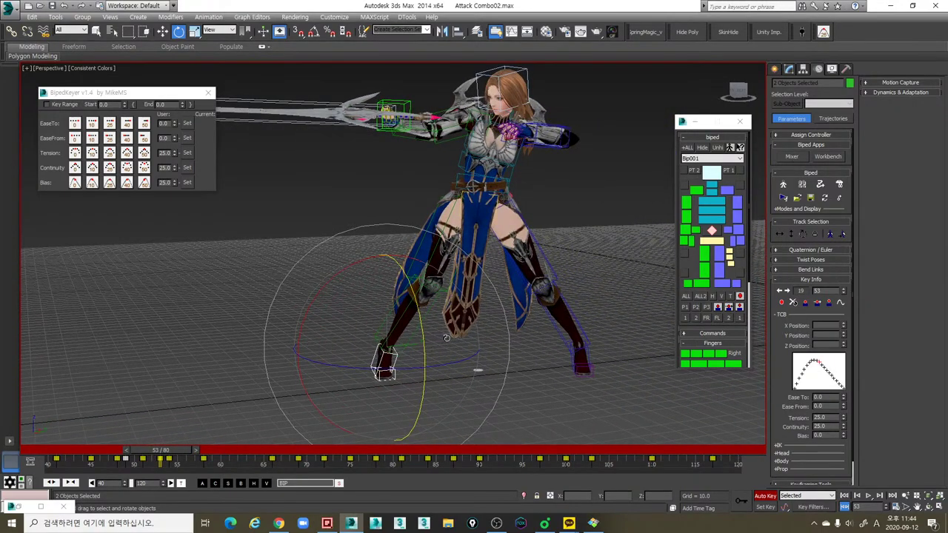
mouse_move(164, 457)
left_mouse_down()
mouse_move(206, 455)
mouse_move(148, 449)
mouse_move(189, 450)
mouse_move(161, 450)
left_mouse_up()
left_click_drag(408, 372, 311, 412)
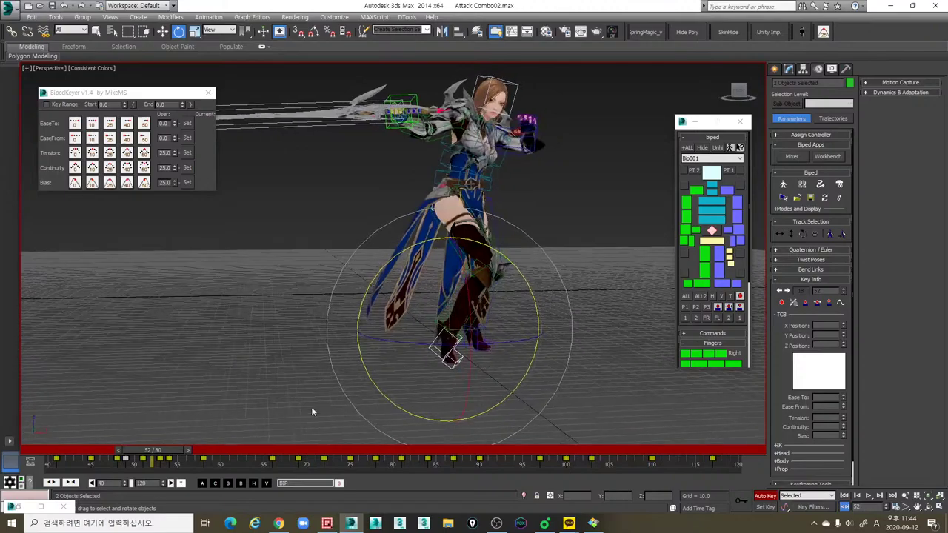
left_click_drag(157, 452, 168, 457)
key("e")
middle_click_drag(511, 359, 414, 381, "alt")
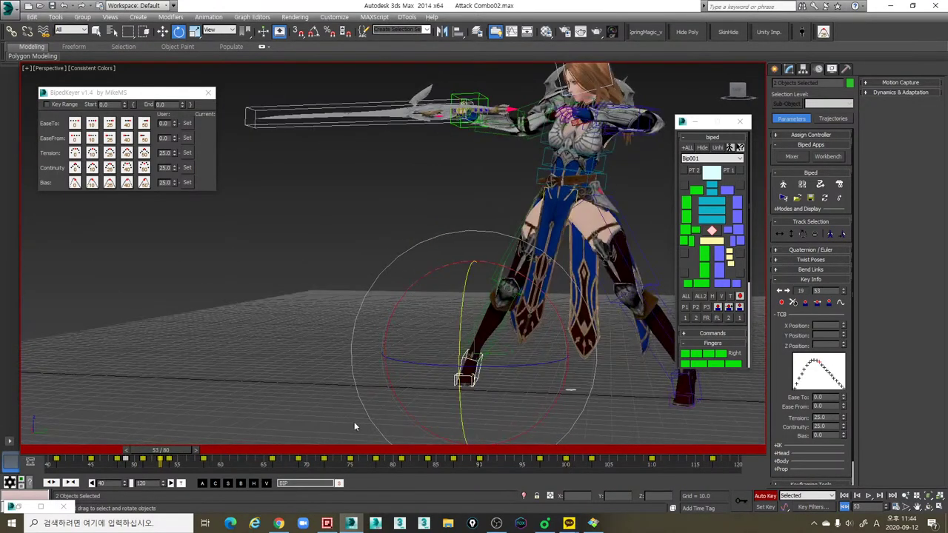
Step: Scrub onward through frames 72 and 91 and examine the right foot's ground contact
key("q")
left_click_drag(200, 456, 317, 455)
key("e")
middle_click_drag(433, 367, 527, 396, "alt")
left_click_drag(231, 451, 494, 454)
key("e")
middle_click_drag(603, 415, 512, 394, "alt")
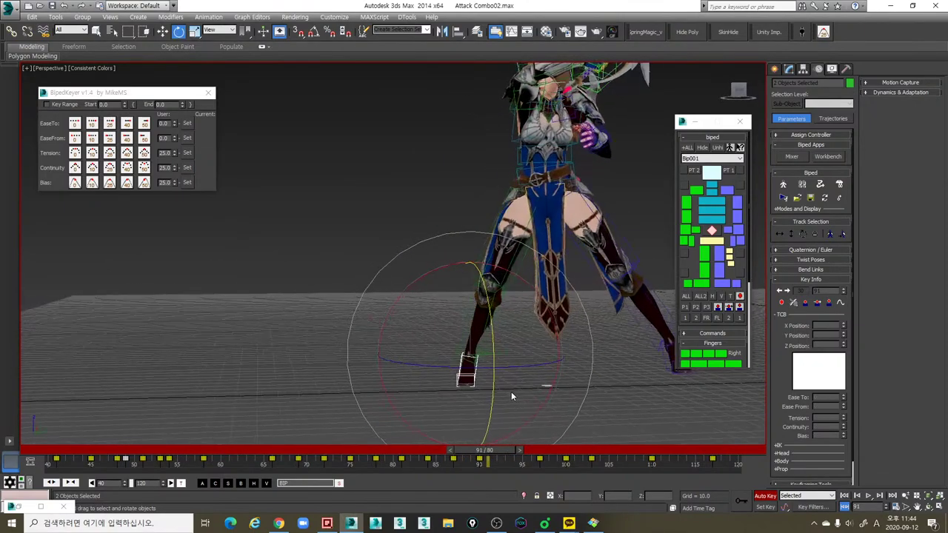
left_click_drag(268, 450, 327, 456)
middle_click_drag(414, 364, 559, 375, "alt")
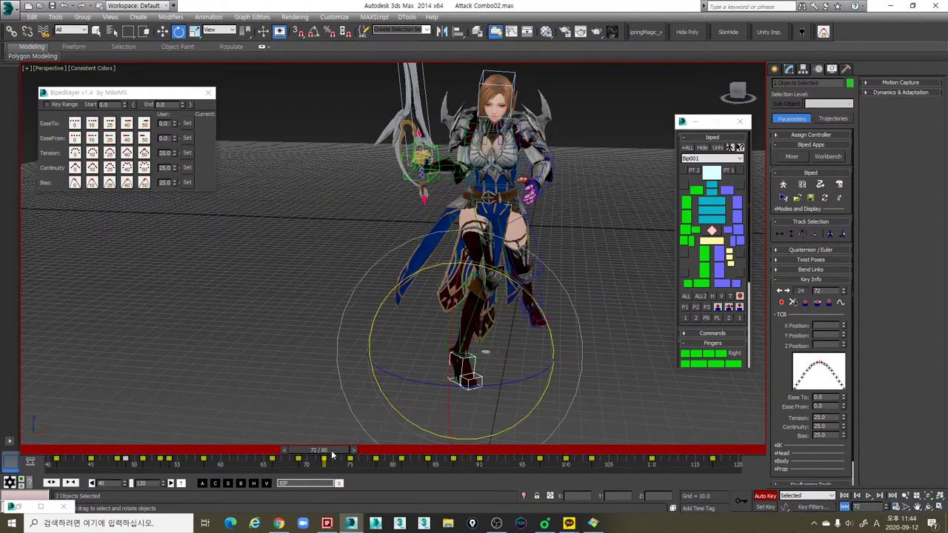
Step: Shift the right foot and toe keys from frames 66 to 90 one frame later and delete the key at frame 73
left_click_drag(333, 455, 305, 460)
key("e")
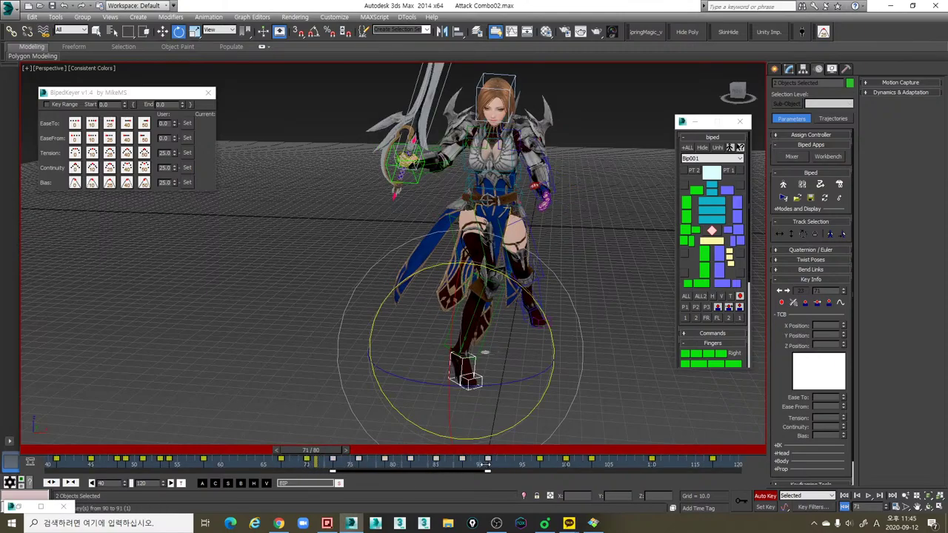
key("q")
left_click_drag(331, 456, 359, 461)
key("e")
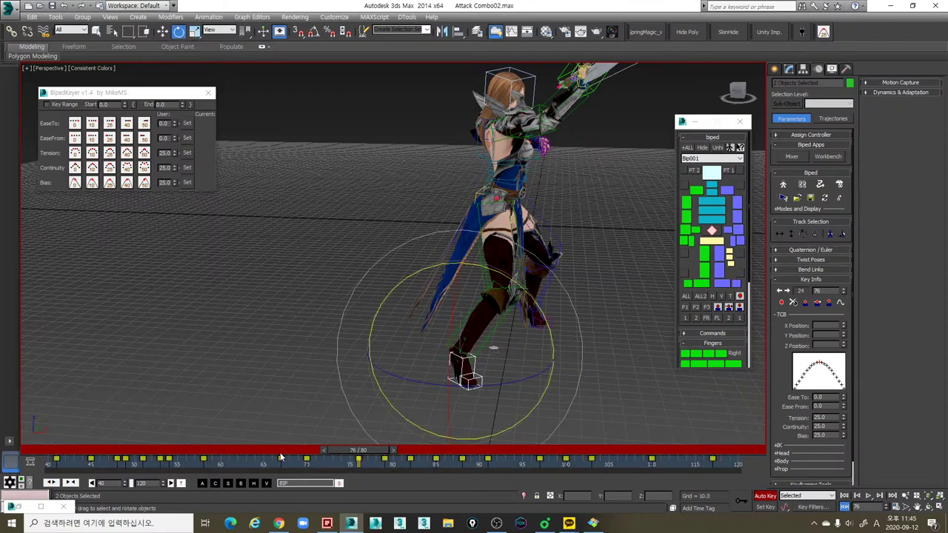
Step: Rotate the right calf at frame 76 to correct the bent knee, and select the right foot
left_click_drag(280, 453, 365, 460)
key("e")
middle_click_drag(535, 338, 498, 338, "alt")
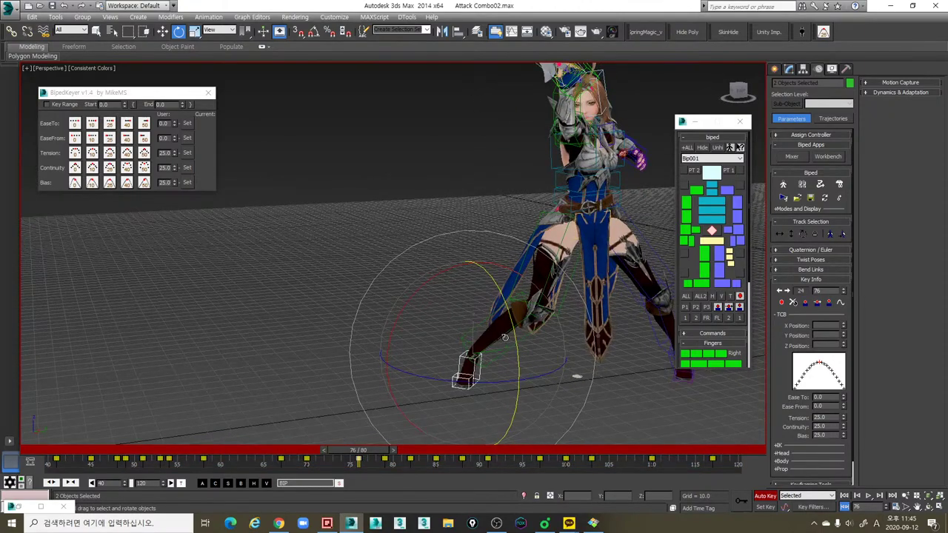
left_click(508, 334)
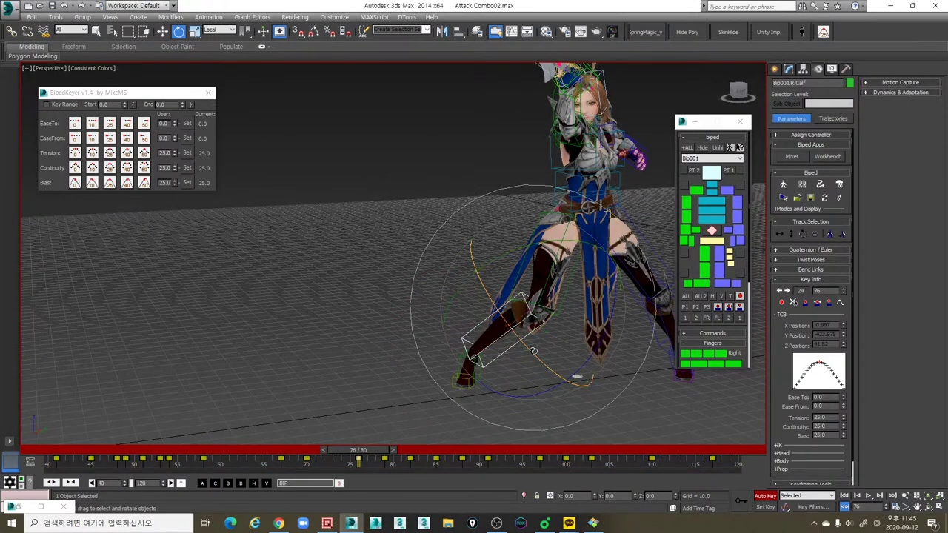
middle_click_drag(533, 351, 511, 338, "alt")
left_click_drag(497, 362, 450, 334)
middle_click_drag(511, 359, 538, 353, "alt")
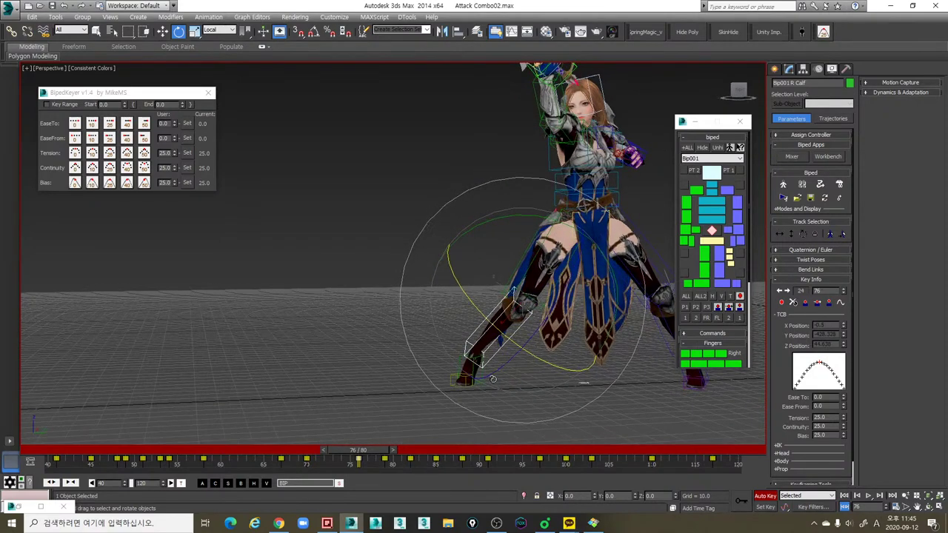
left_click(478, 374)
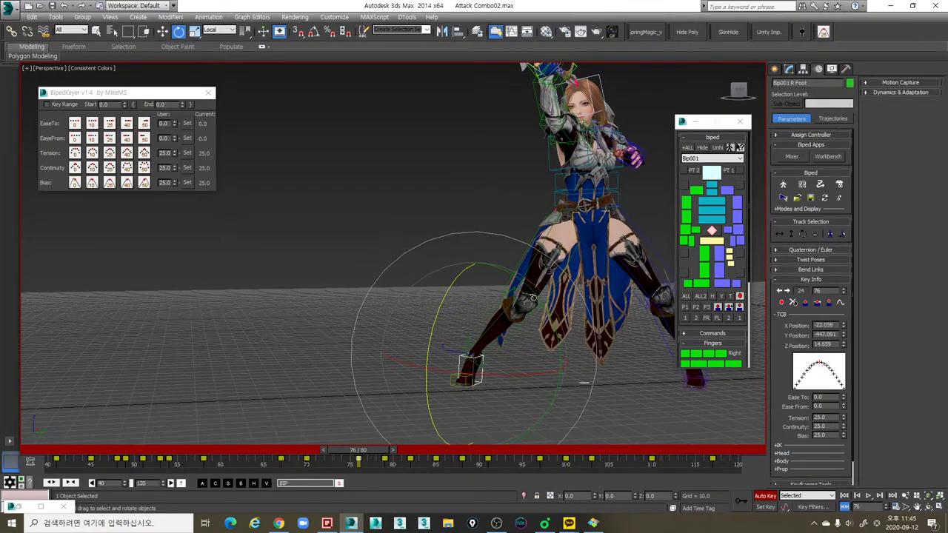
Step: Rotate the right foot at frame 76 to plant it and compare it with the pose at frame 70
left_click_drag(522, 364, 550, 360)
mouse_move(549, 360)
middle_mouse_down("alt")
mouse_move(538, 365)
mouse_move(623, 362)
middle_mouse_up("alt")
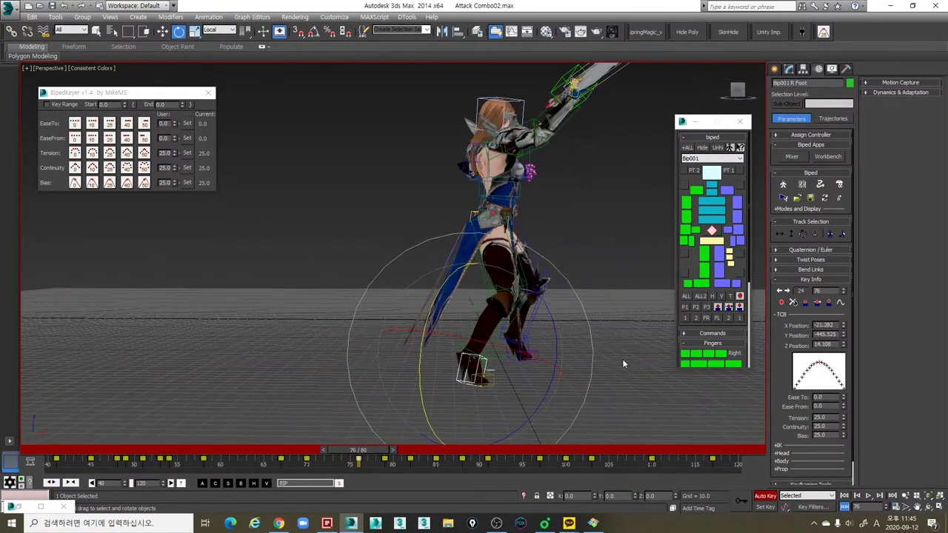
key("comma")
key("period")
key("comma")
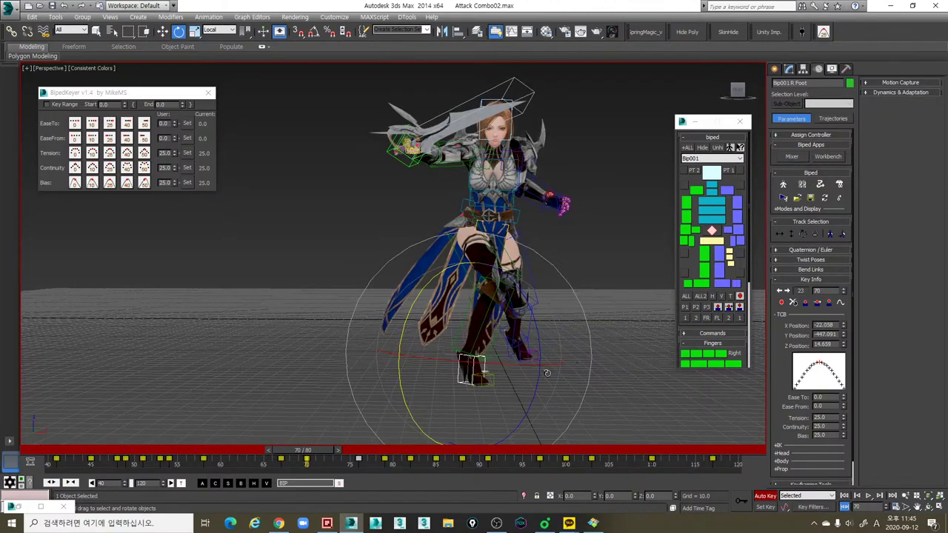
middle_click_drag(529, 359, 548, 368, "alt")
left_click_drag(317, 452, 393, 457)
left_click_drag(312, 449, 358, 450)
key("e")
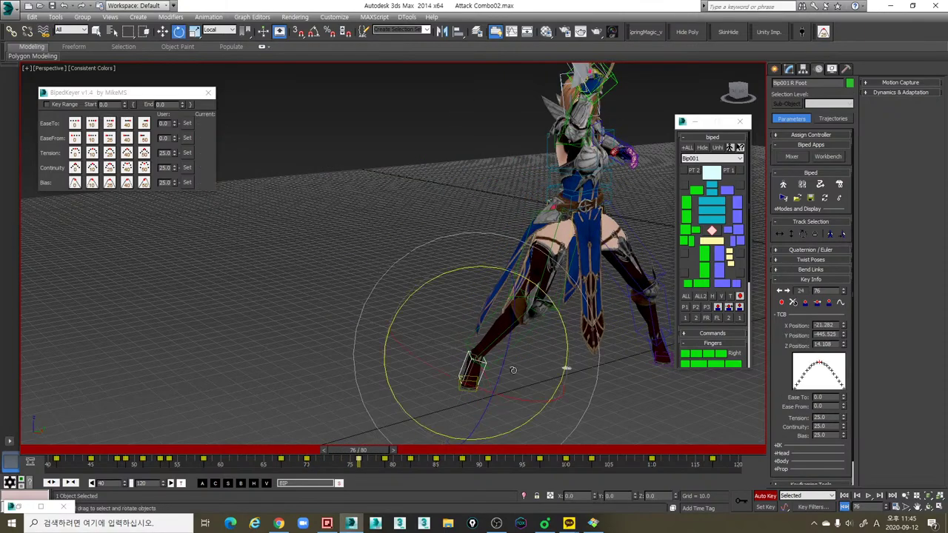
Step: Rotate the right calf at frame 76 and check the knee direction through frames 82 and 85 from the front and side
middle_click_drag(513, 370, 472, 365, "alt")
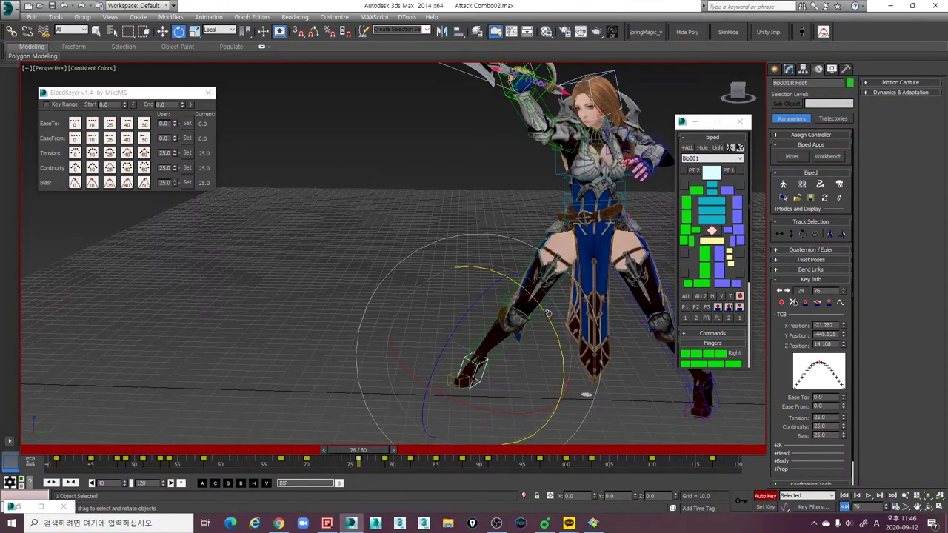
left_click(517, 336)
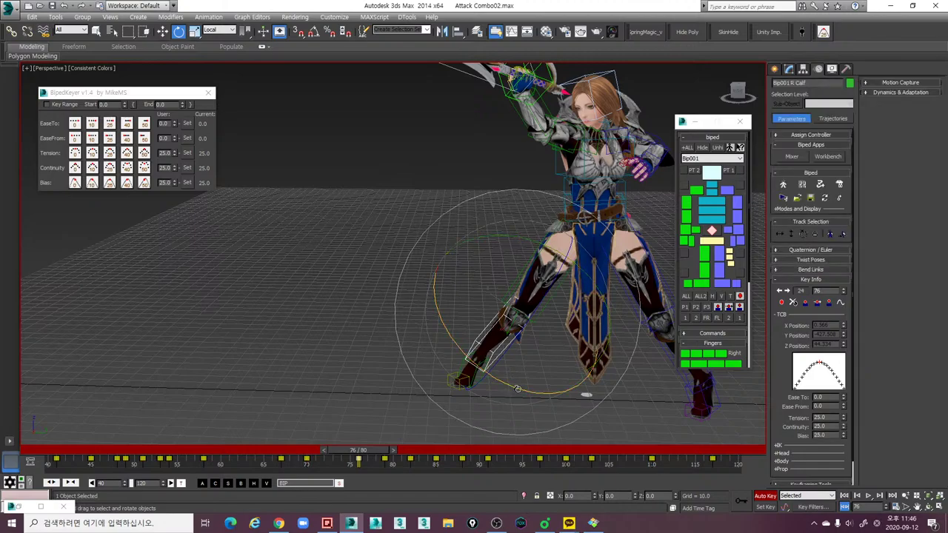
middle_click_drag(538, 376, 459, 422, "alt")
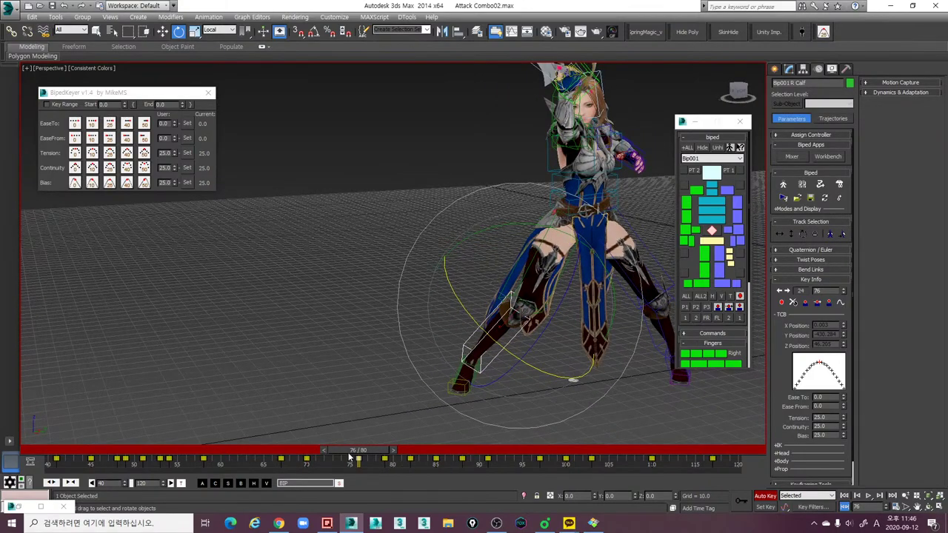
left_click_drag(350, 457, 409, 459)
key("e")
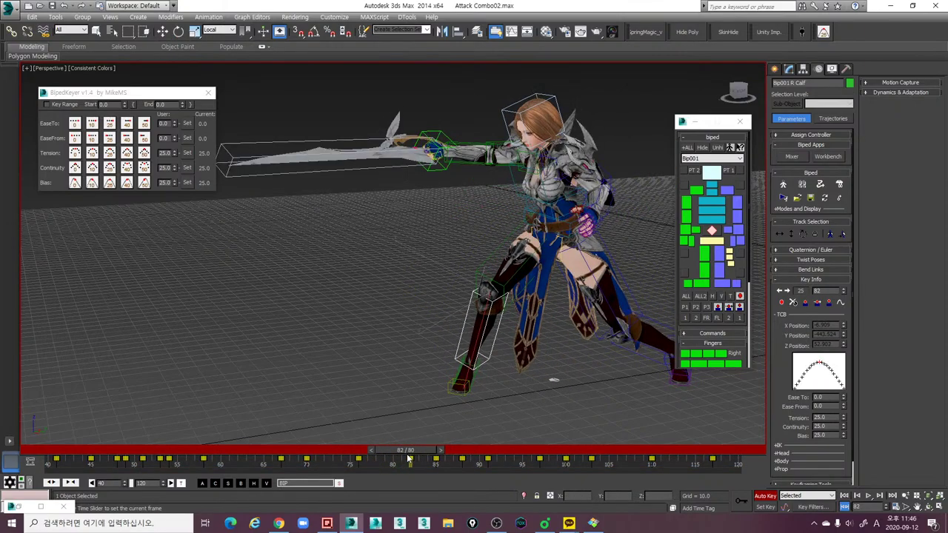
middle_click_drag(449, 419, 522, 403, "alt")
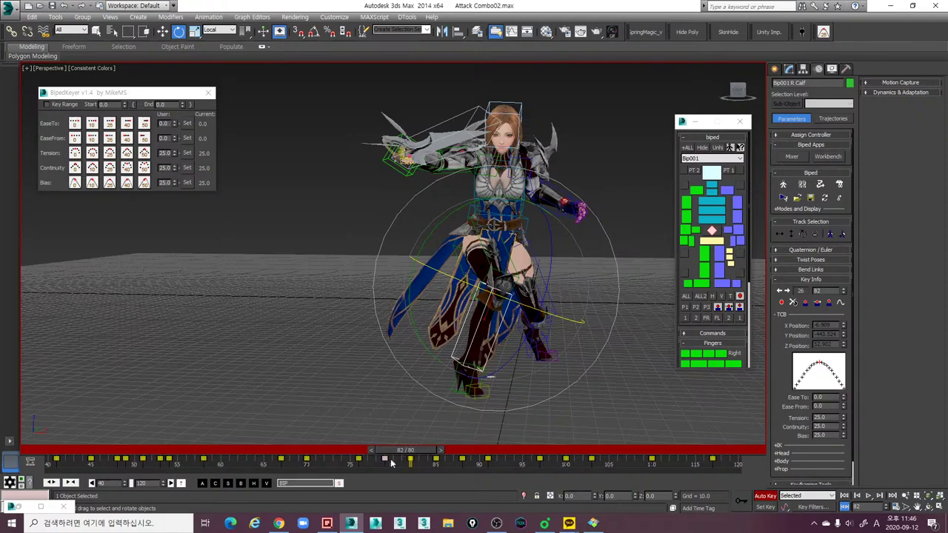
left_click_drag(406, 450, 426, 435)
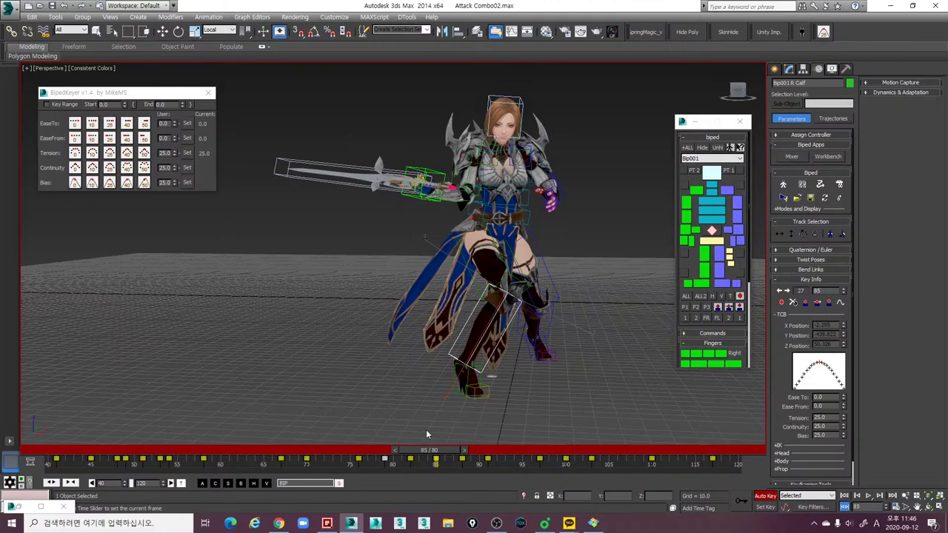
key("e")
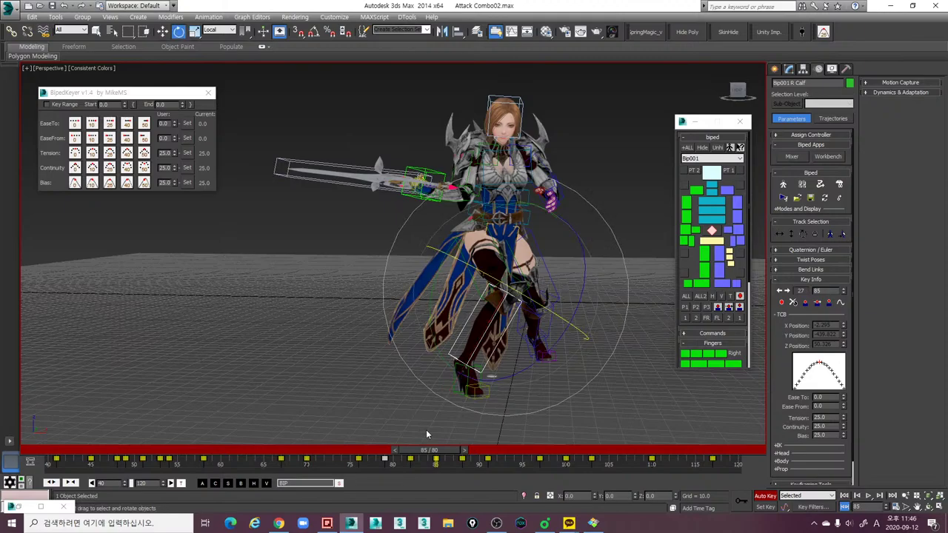
middle_click_drag(487, 400, 434, 448, "alt")
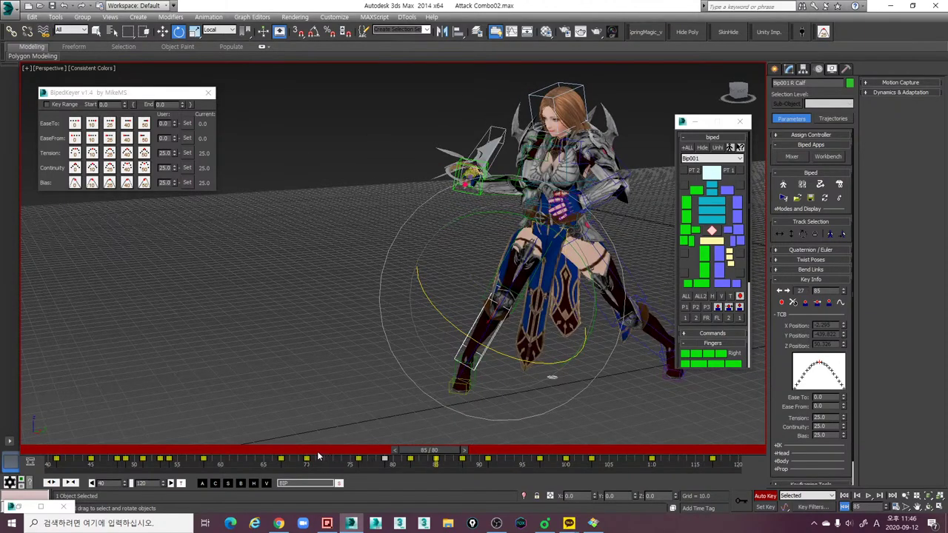
Step: Fine-tune the right calf's rotation at frame 76 to line the knee up with the foot
left_click_drag(314, 452, 358, 460)
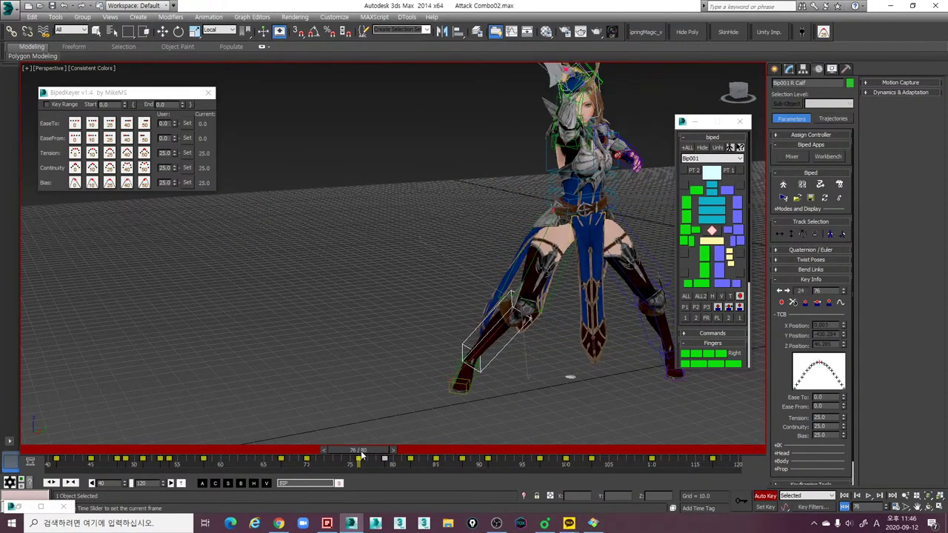
key("e")
left_click(470, 376)
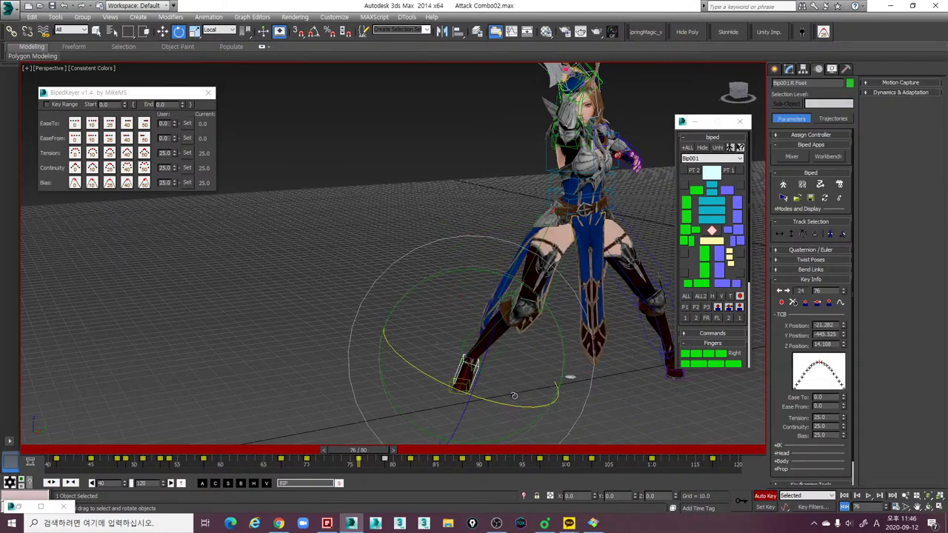
left_click(496, 344)
left_click_drag(542, 368, 536, 366)
middle_click_drag(535, 366, 518, 355, "alt")
Step: Adjust the right foot's rotation at frame 76 and select the right toe
left_click(461, 386)
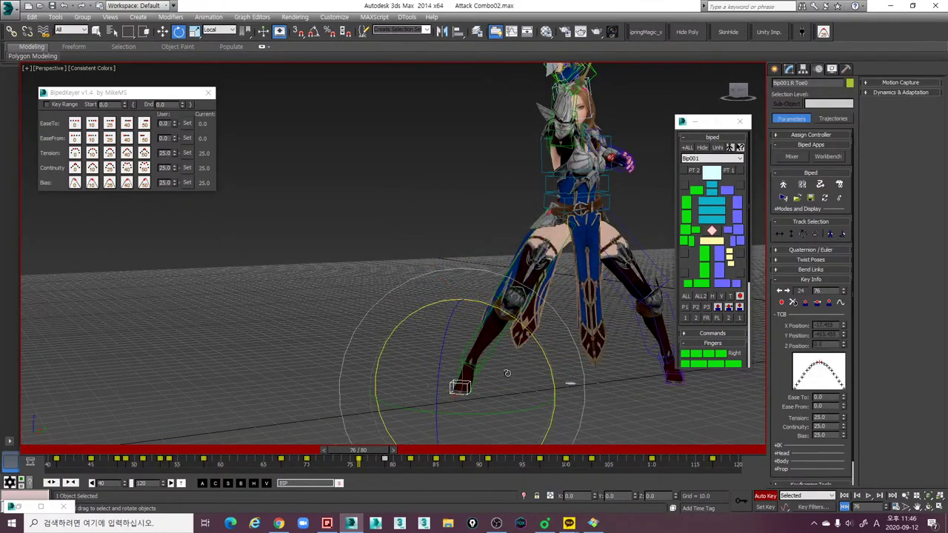
middle_click_drag(489, 396, 507, 408, "alt")
left_click(468, 374)
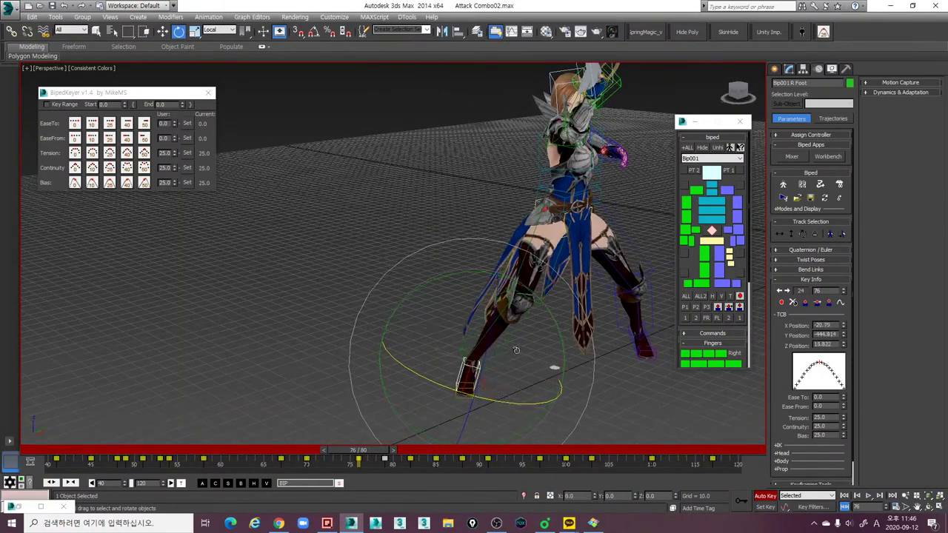
left_click_drag(549, 312, 548, 328)
middle_click_drag(548, 328, 637, 315, "alt")
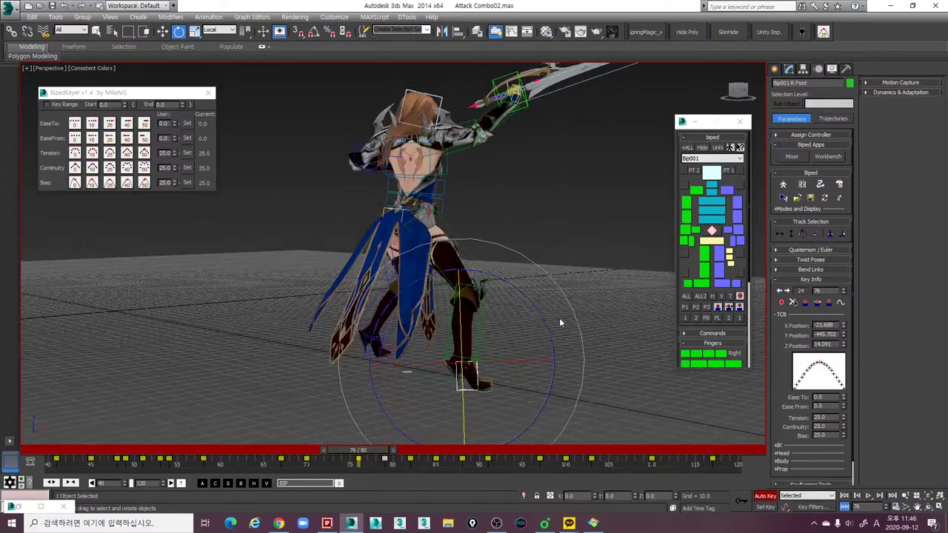
middle_click_drag(529, 356, 516, 409, "alt")
left_click(476, 387)
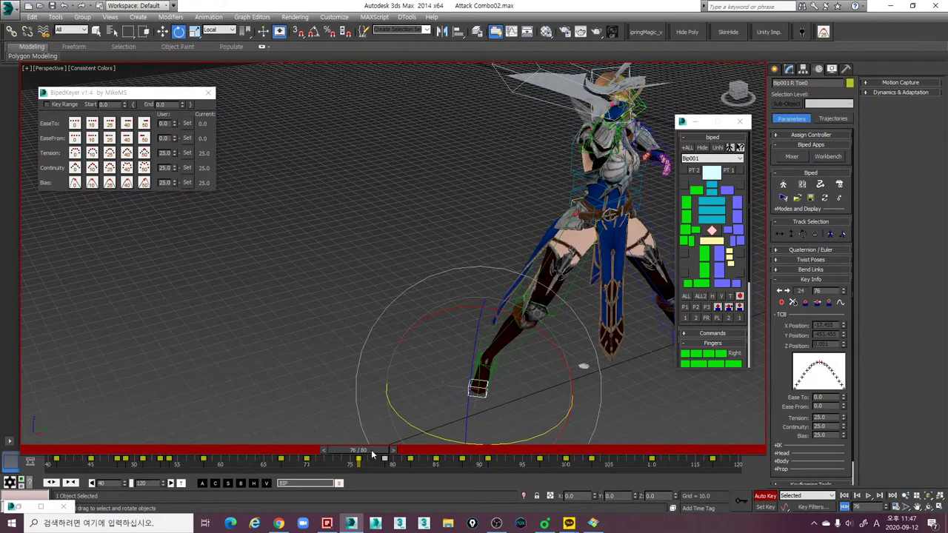
Step: Rotate the right calf slightly at frame 70 to match the knee direction of frame 76
left_click_drag(372, 452, 323, 452)
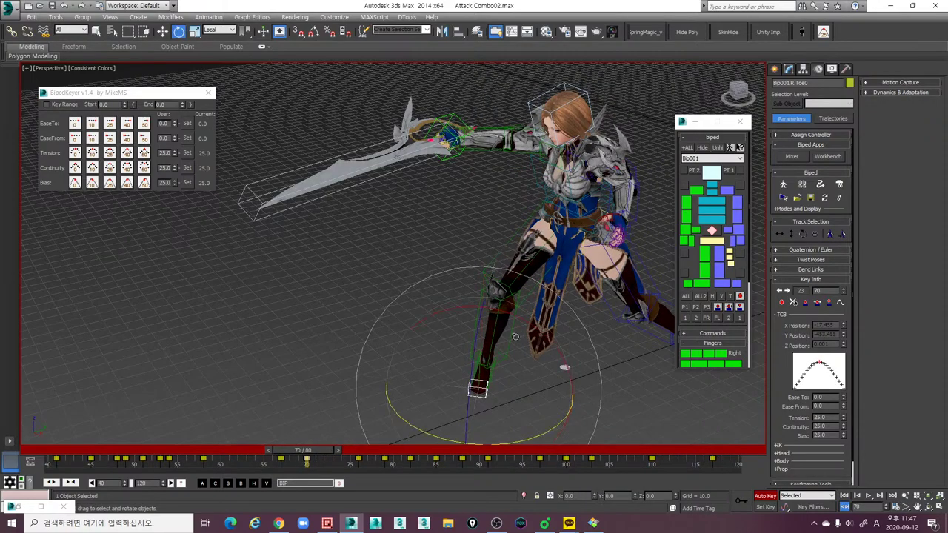
left_click(511, 335)
middle_click_drag(511, 334, 429, 397, "alt")
left_click_drag(306, 458, 366, 454)
key("e")
middle_click_drag(421, 420, 463, 387, "alt")
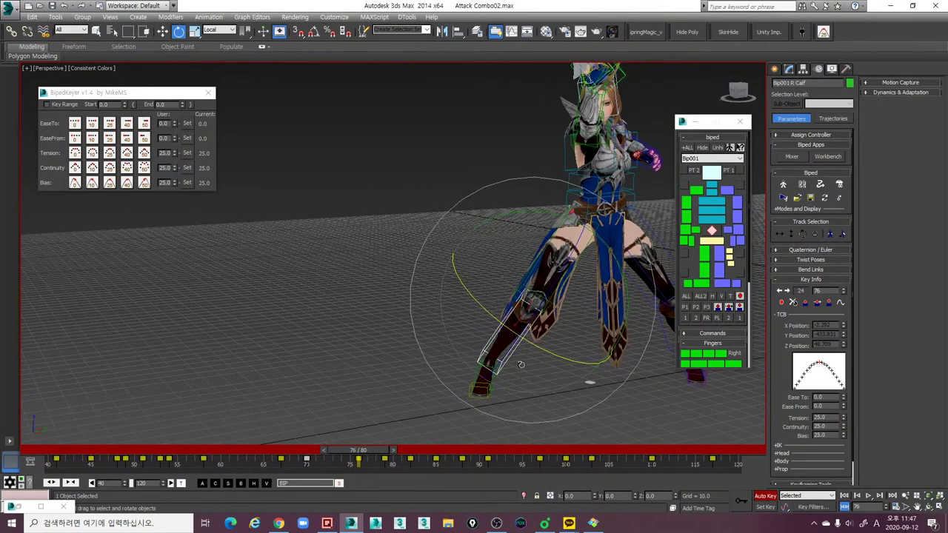
key("comma")
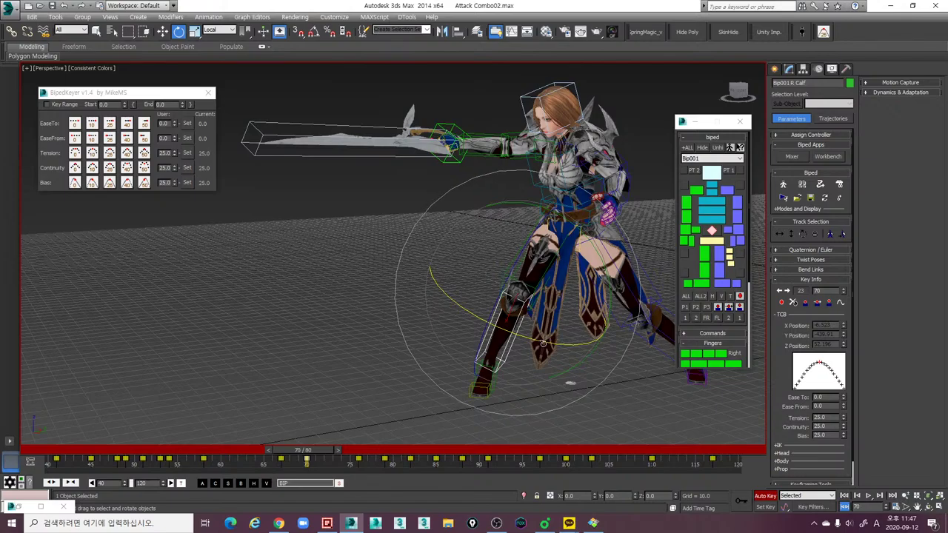
left_click_drag(543, 343, 545, 345)
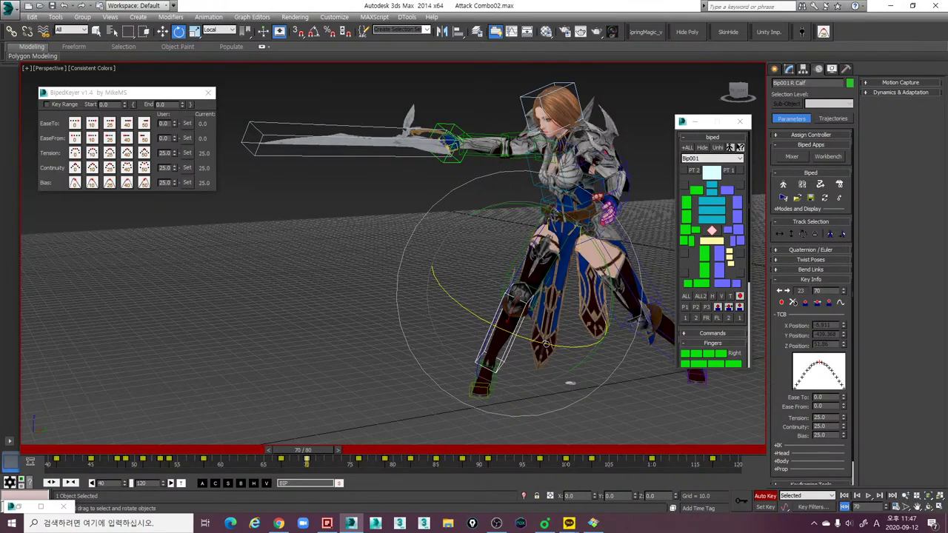
Step: Review the right calf's keys from frame 67 to frame 91 and delete the key at frame 79
key("comma")
key("period")
key("period")
key("period")
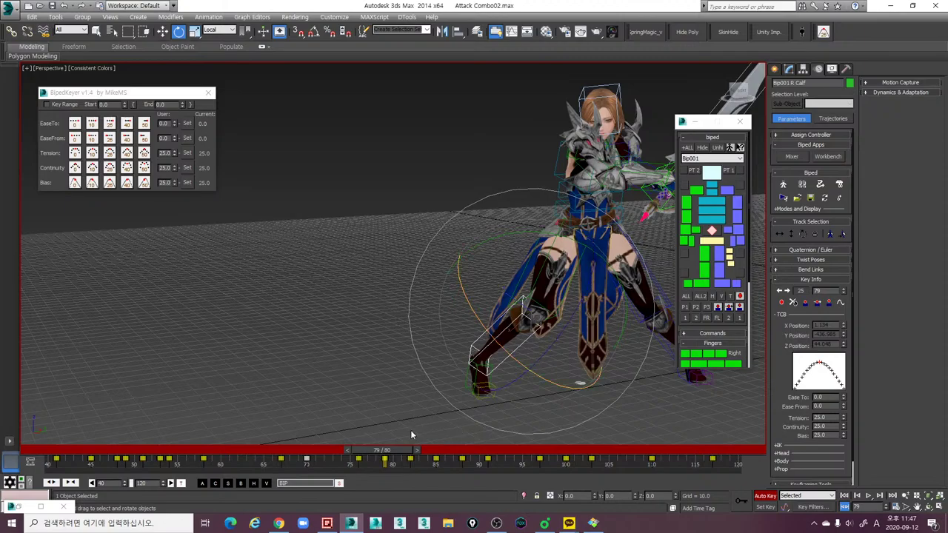
key("period")
left_click_drag(376, 464, 486, 464)
key("e")
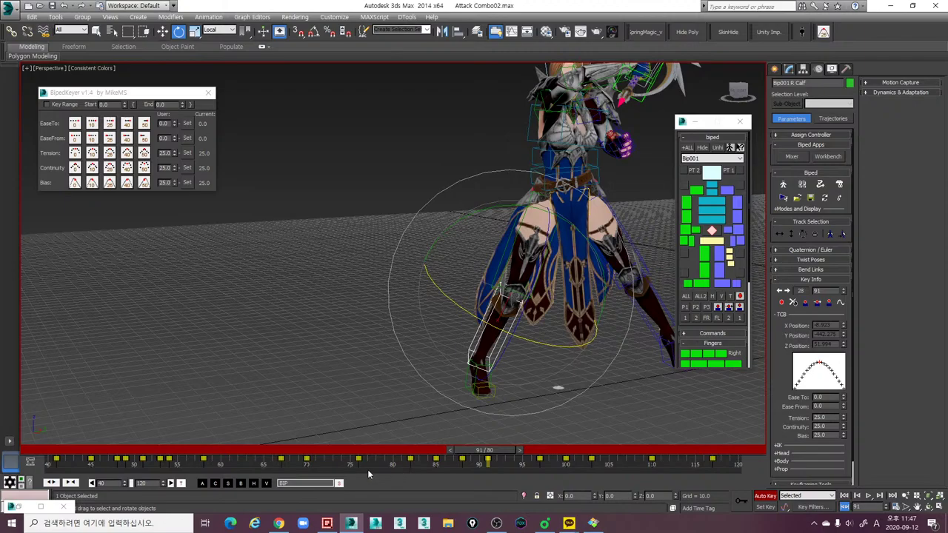
Step: Copy the right leg's key from frame 76 to frame 91, delete the keys at frames 85 and 88, and check the motion
left_click(358, 460)
left_click_drag(487, 461, 488, 464)
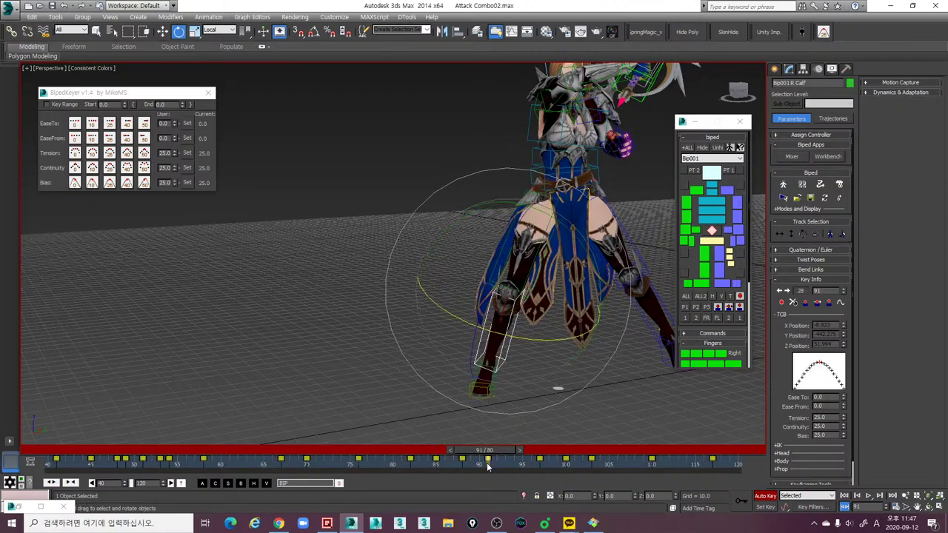
key("Delete")
left_click_drag(335, 451, 501, 452)
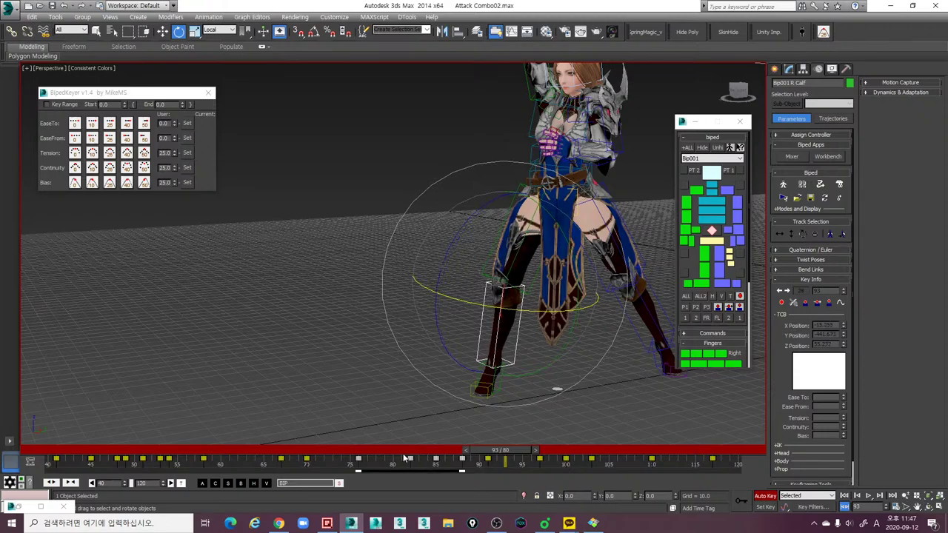
left_click_drag(406, 452, 487, 459)
left_click(468, 463)
key("e")
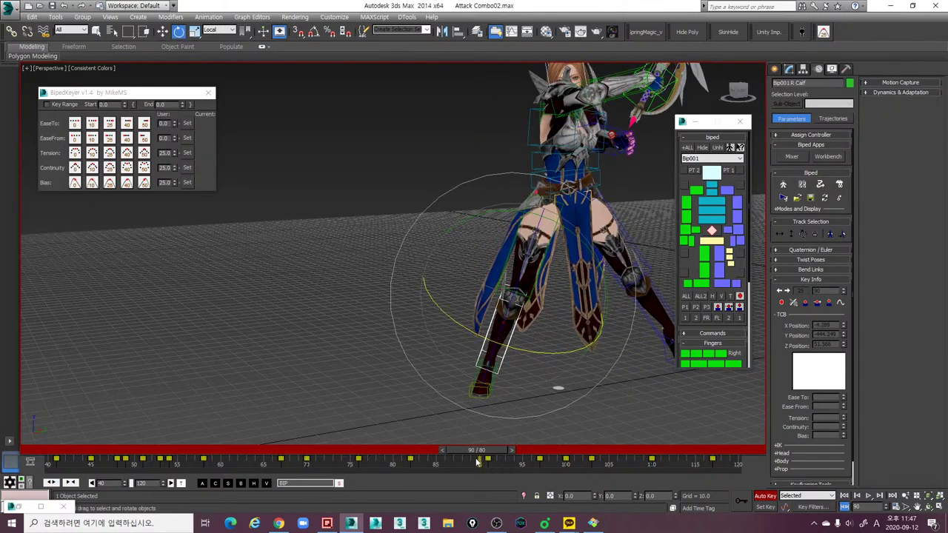
Step: Rotate the right calf at frame 67 to correct the knee direction leading into frames 70 and 76
mouse_move(285, 453)
left_mouse_down()
mouse_move(312, 451)
mouse_move(293, 450)
left_mouse_up()
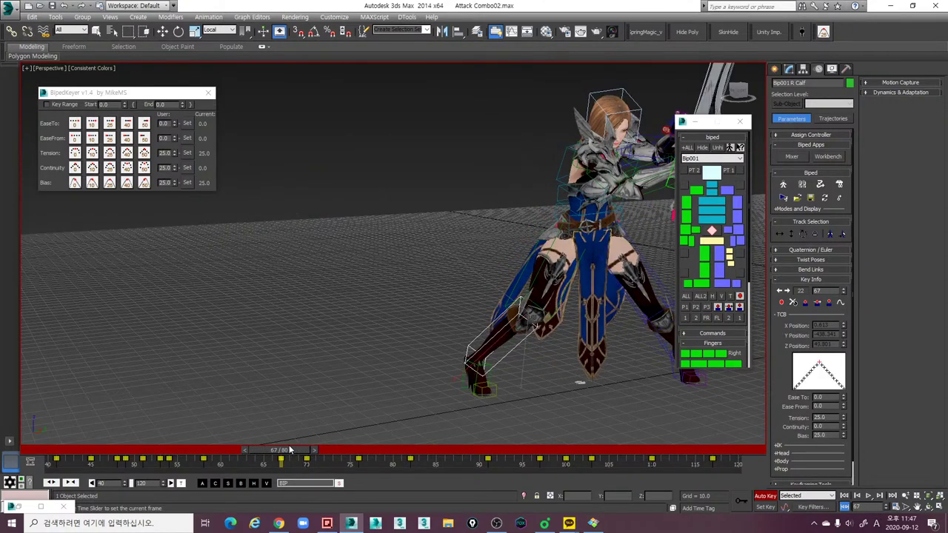
key("e")
middle_click_drag(453, 400, 411, 397, "alt")
key("period")
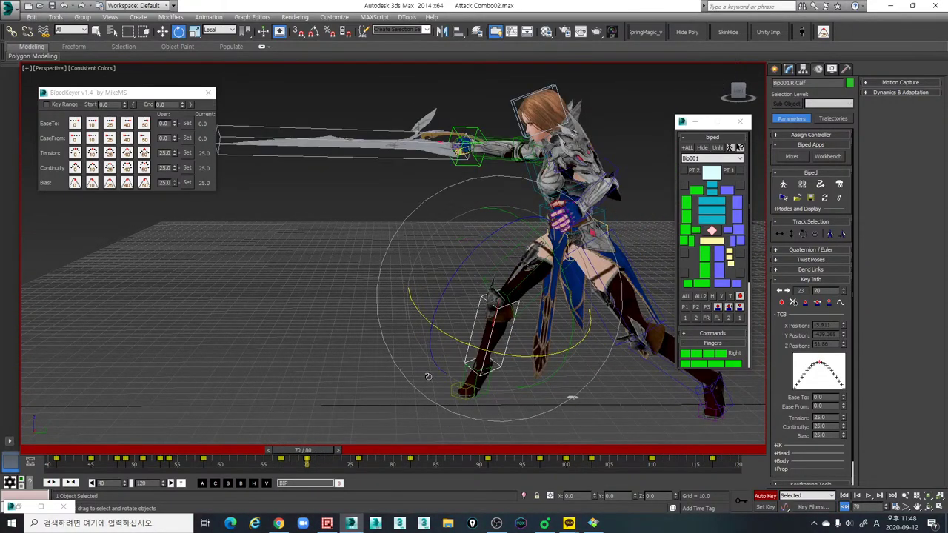
key("period")
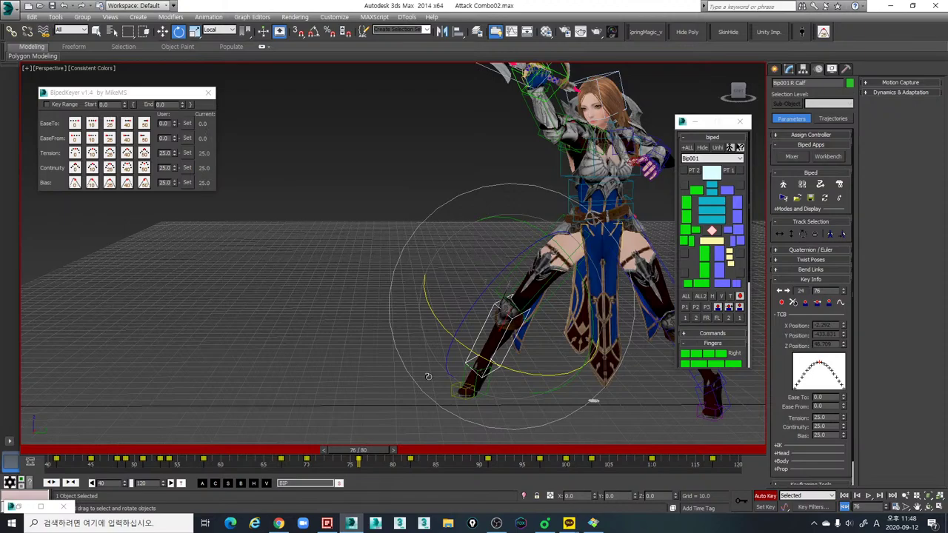
key("slash")
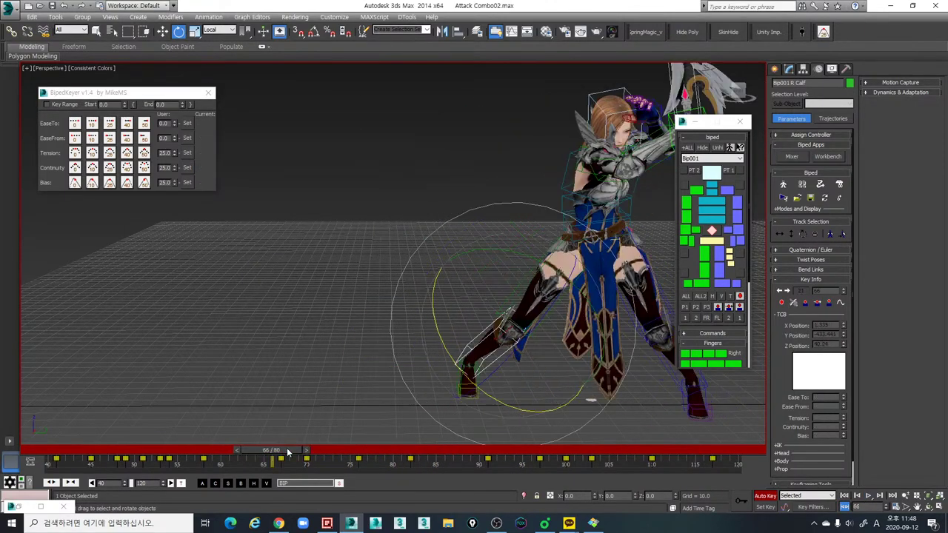
key("comma")
key("period")
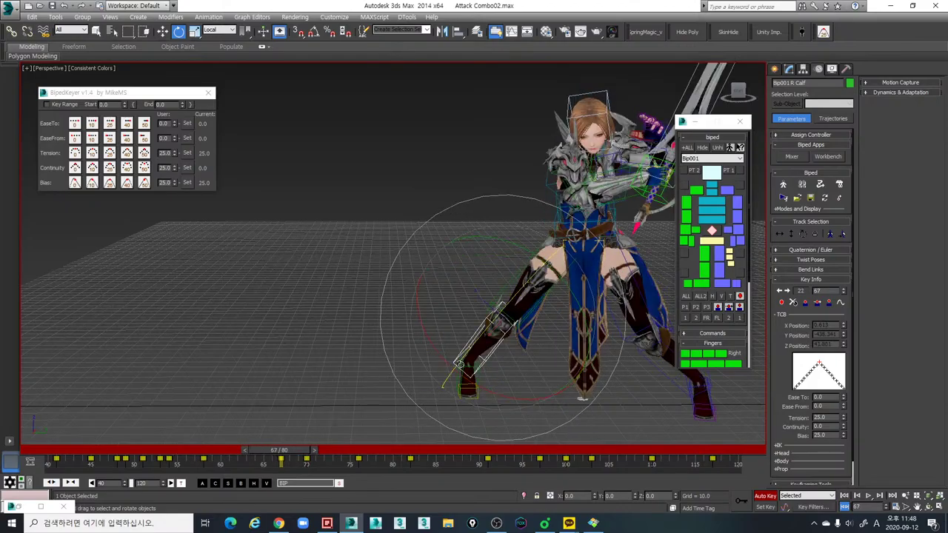
middle_click_drag(510, 377, 604, 306, "alt")
left_click_drag(508, 246, 537, 246)
middle_click_drag(536, 246, 385, 272, "alt")
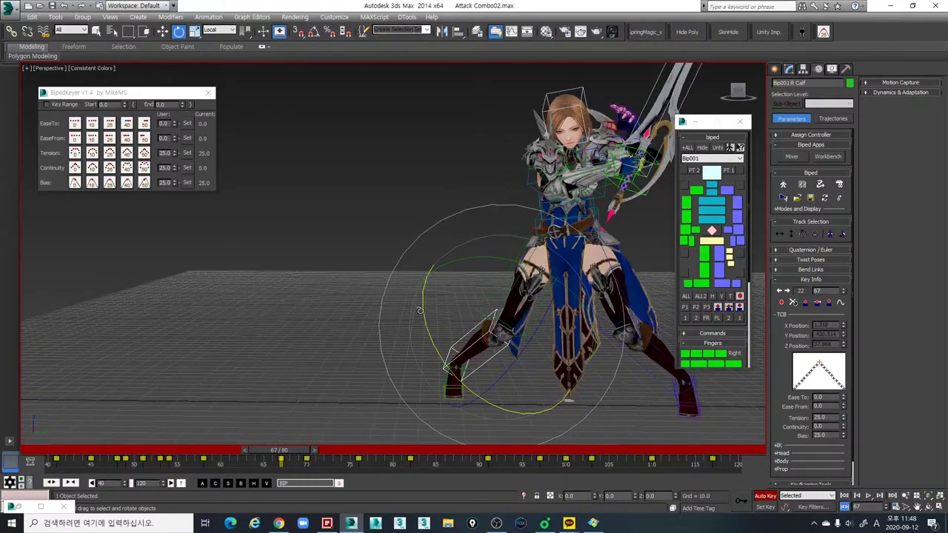
middle_click_drag(420, 311, 404, 322, "alt")
Step: Compare the key timing of the body and the right foot between frames 60 and 64
left_click_drag(314, 451, 270, 449)
key("e")
left_click(707, 231)
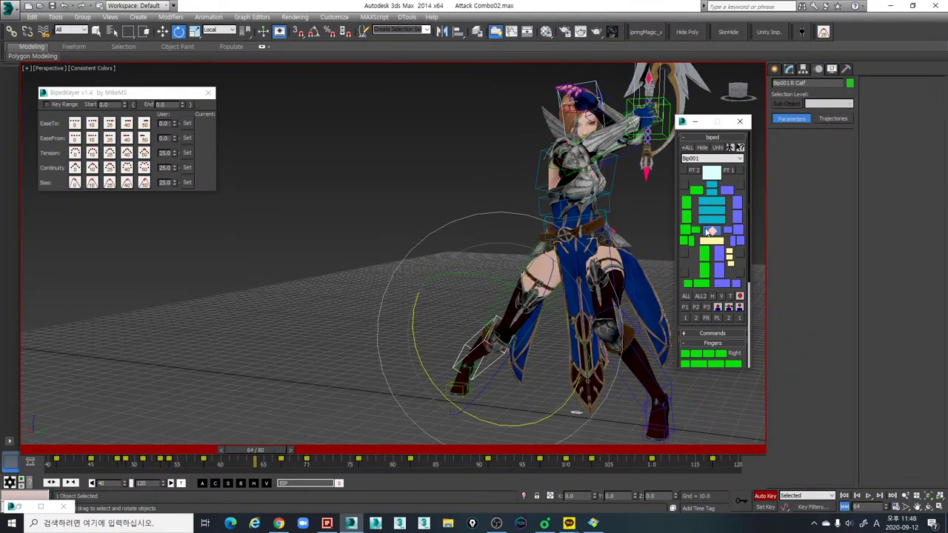
mouse_move(278, 452)
left_mouse_down()
mouse_move(248, 453)
mouse_move(275, 451)
left_mouse_up()
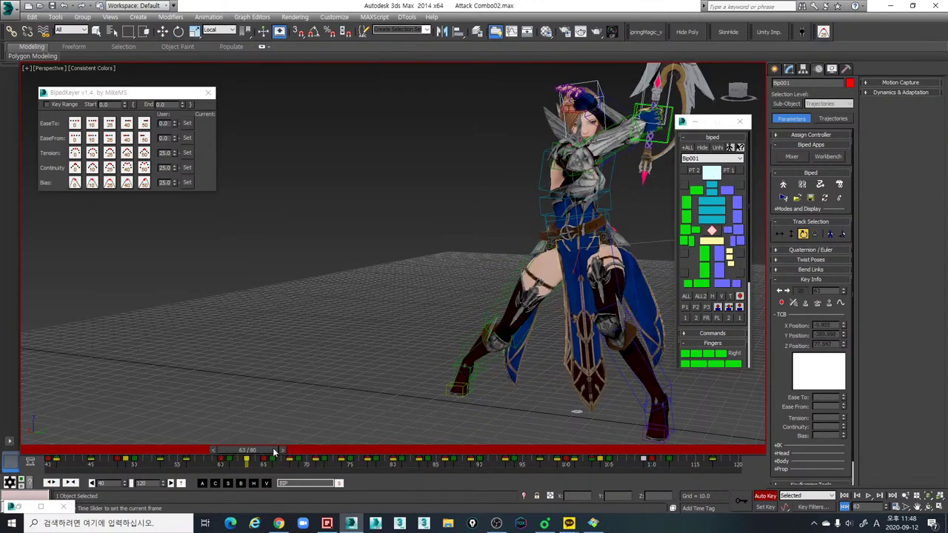
left_click(707, 283)
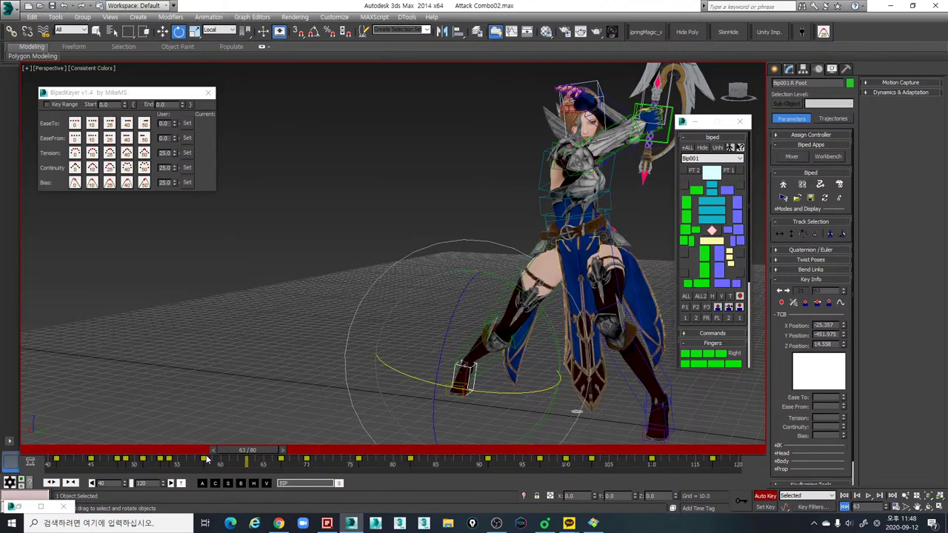
mouse_move(204, 455)
left_mouse_down()
mouse_move(289, 452)
mouse_move(320, 462)
mouse_move(211, 456)
mouse_move(239, 457)
mouse_move(221, 458)
left_mouse_up()
key("e")
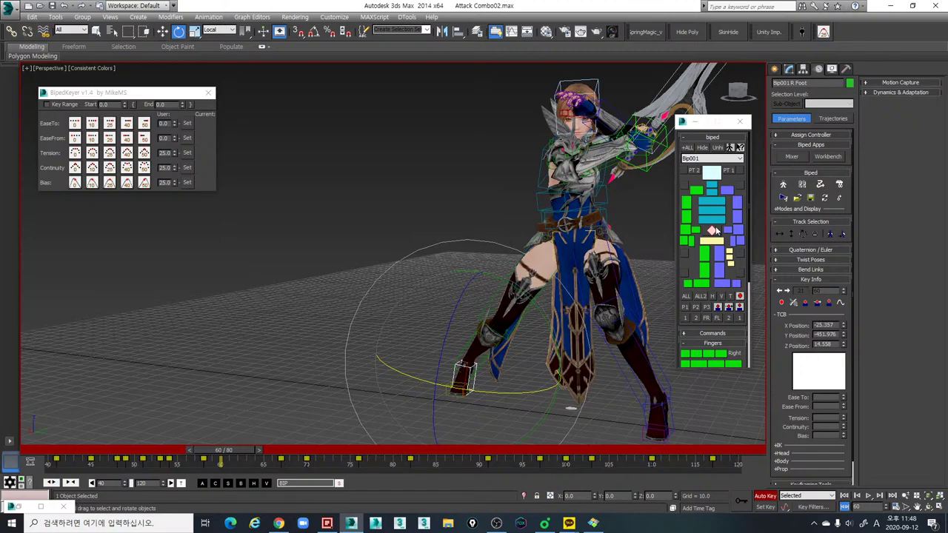
Step: Move the right foot's key from frame 58 to frame 61 to line up with the body's key
left_click(713, 232)
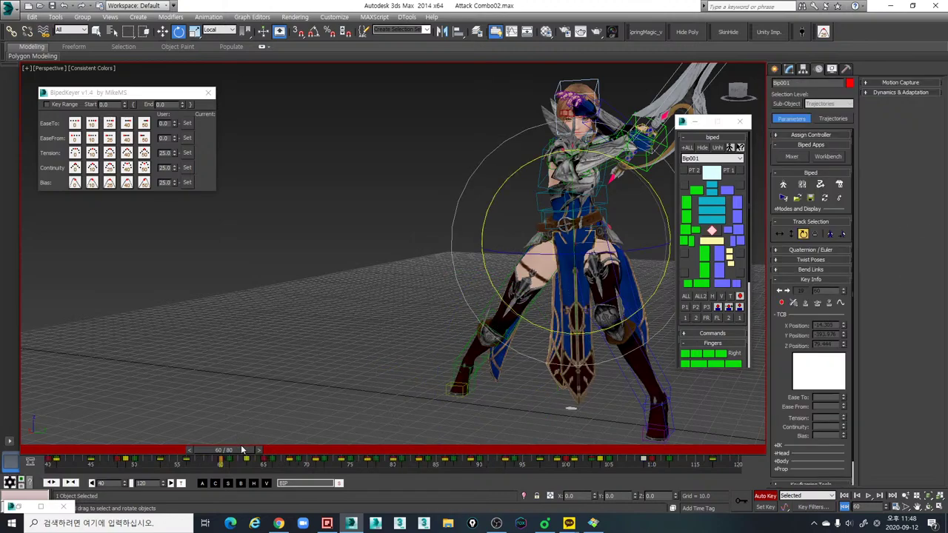
key("q")
left_click_drag(237, 455, 245, 455)
key("e")
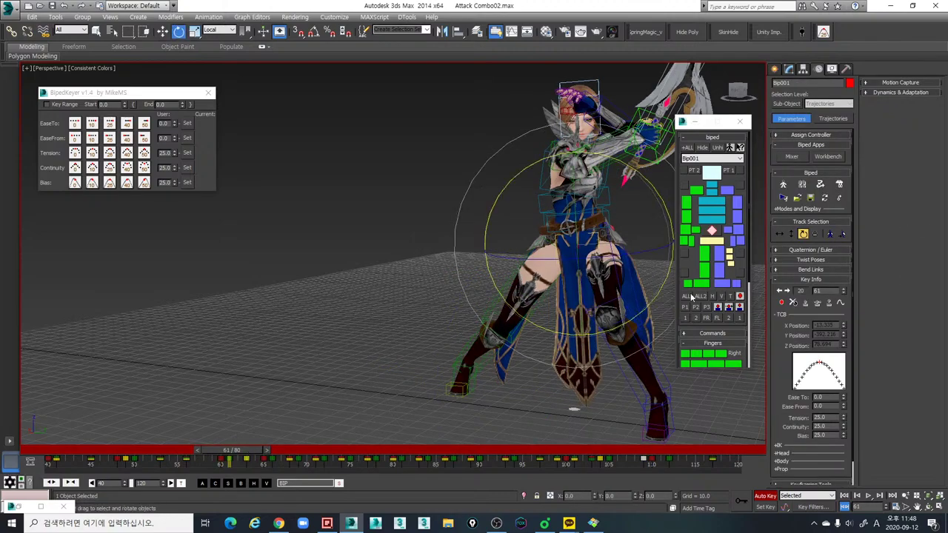
left_click(701, 284)
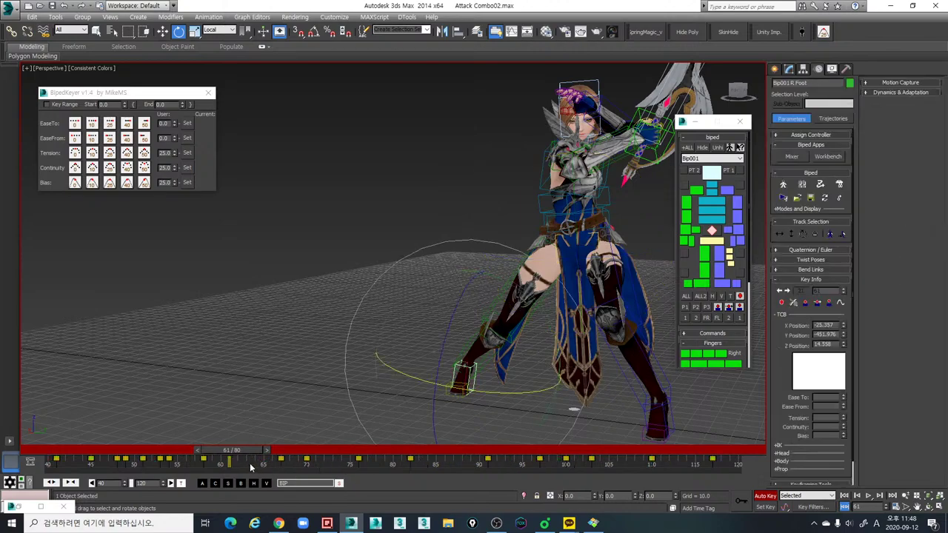
left_click_drag(202, 463, 230, 463)
Step: Rotate the right calf at frame 61 to correct the knee direction
middle_click_drag(428, 372, 452, 372, "alt")
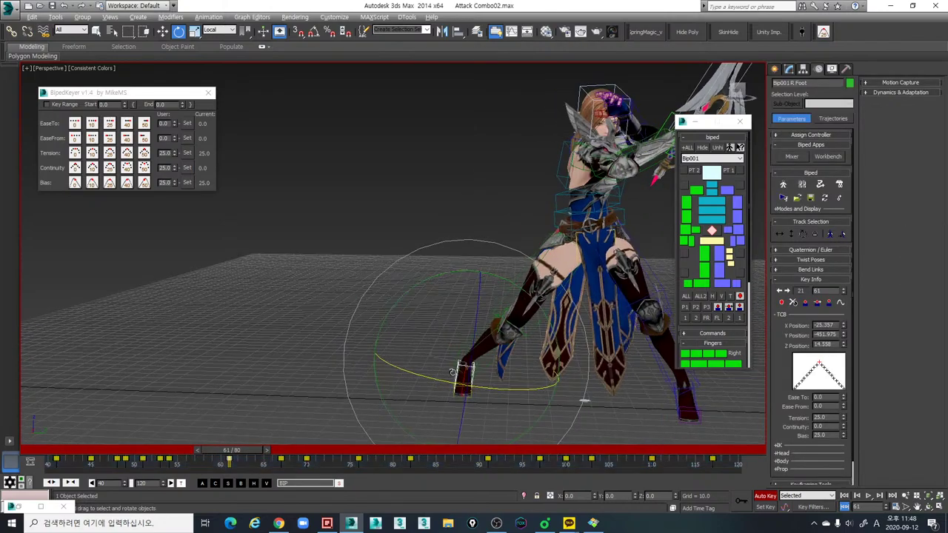
left_click(487, 346)
left_click_drag(506, 406, 407, 442)
Step: Move the right foot's key from frame 67 to frame 66 to match the body's key, and rotate the right calf there
left_click_drag(181, 461, 285, 453)
key("e")
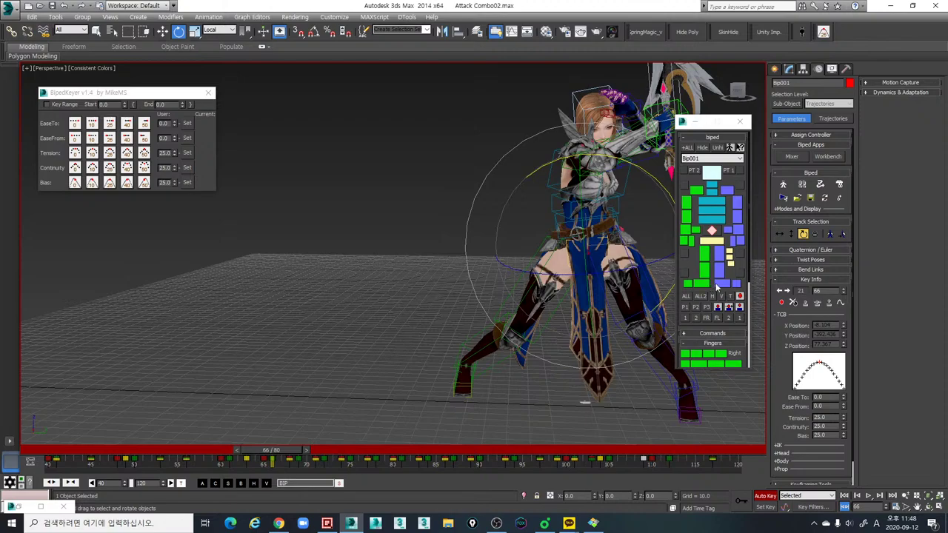
left_click(707, 286)
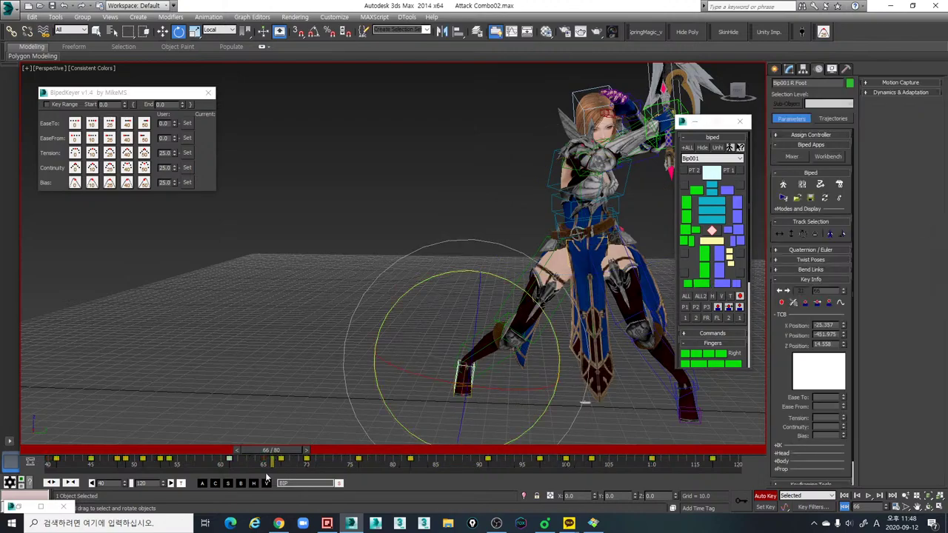
left_click_drag(278, 462, 274, 462)
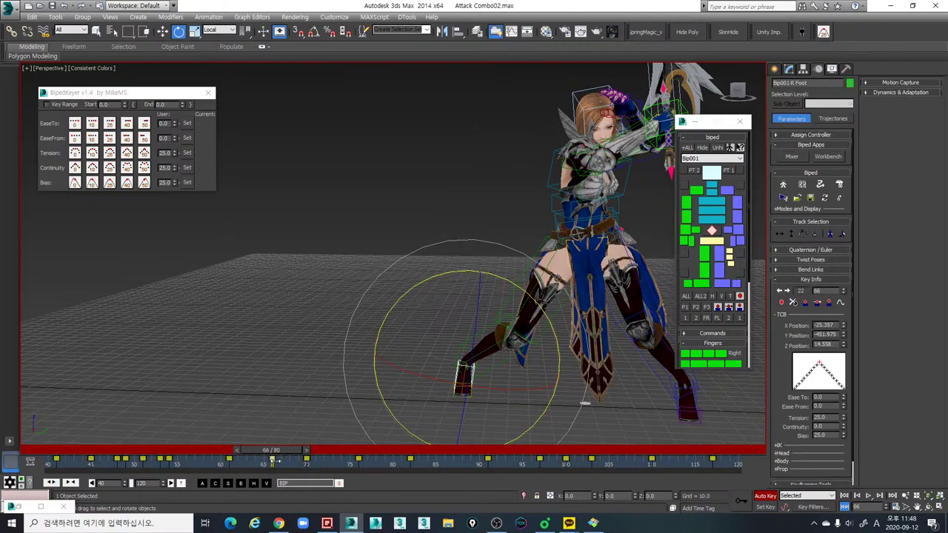
left_click(492, 363)
middle_click_drag(497, 364, 519, 379, "alt")
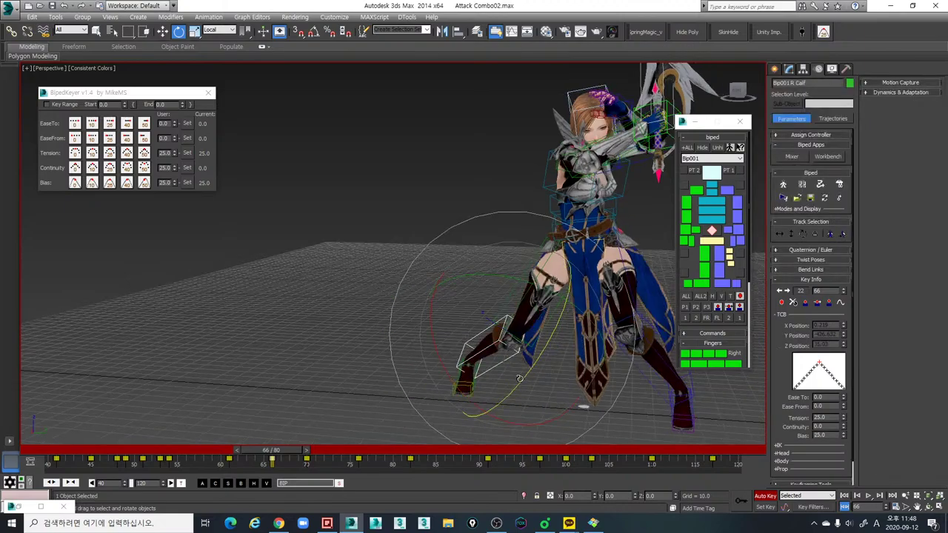
left_click_drag(509, 421, 422, 448)
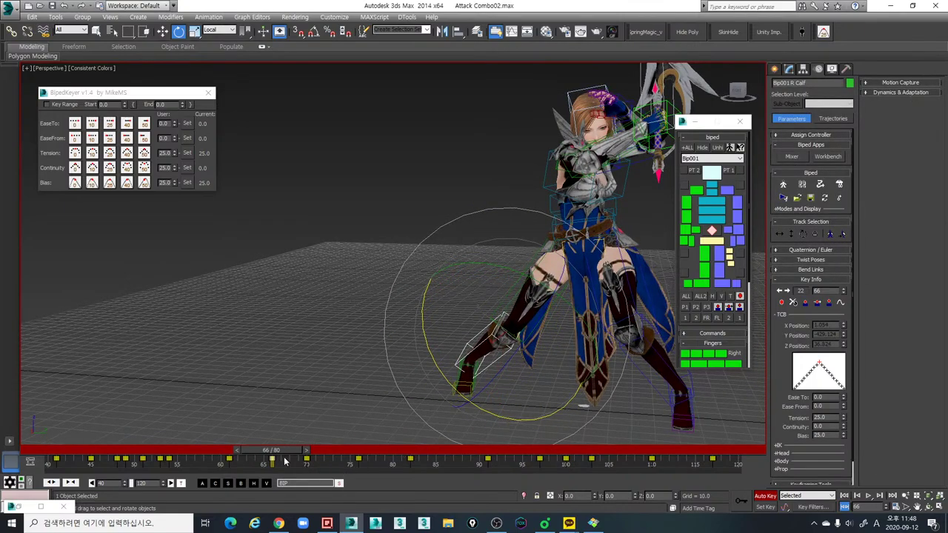
Step: Scrub and play the swing to check the right calf's motion around frames 61 to 66
left_click_drag(285, 451, 265, 453)
left_click_drag(281, 451, 155, 453)
key("e")
key("slash")
key("slash")
key("slash")
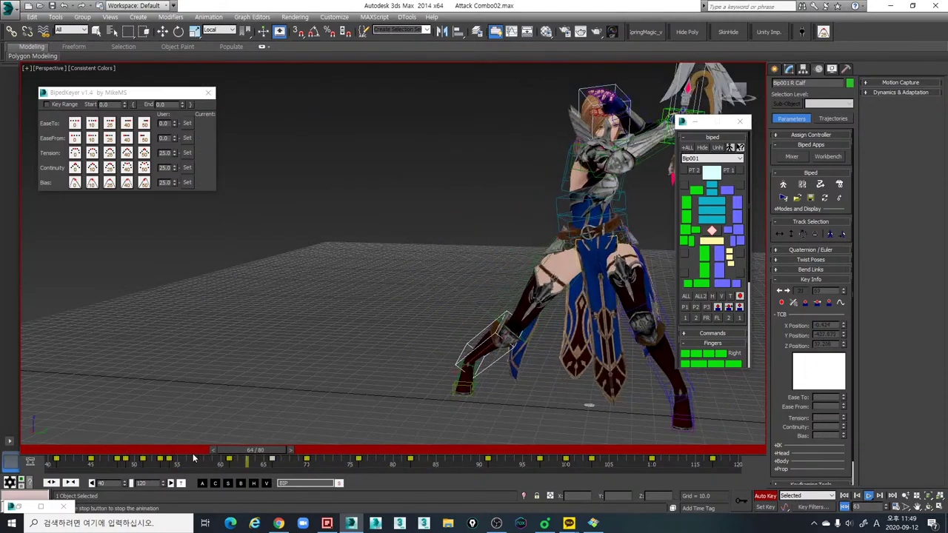
key("slash")
key("slash")
mouse_move(235, 453)
left_mouse_down()
mouse_move(161, 453)
mouse_move(252, 454)
left_mouse_up()
key("comma")
key("e")
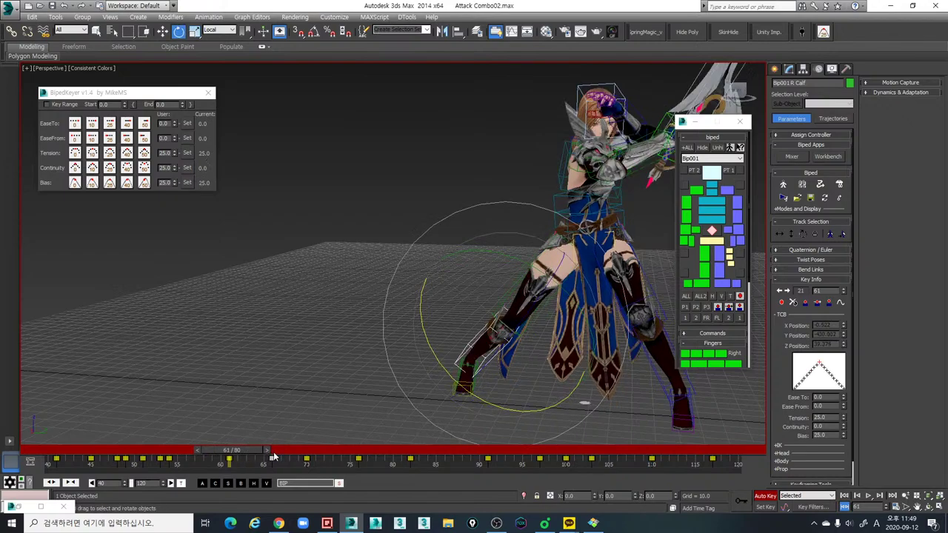
Step: Move the right foot's key from frame 54 to frame 56 to line up with the body's key
left_click(712, 233)
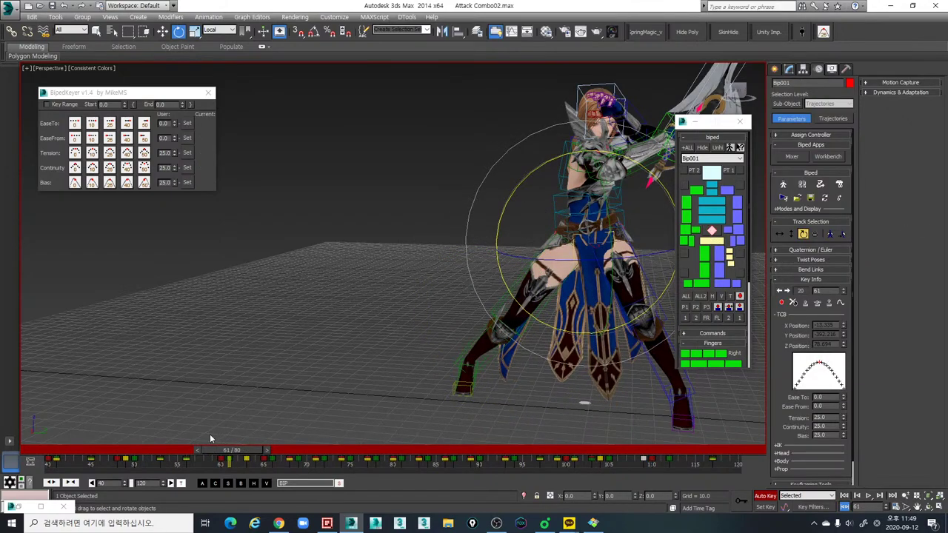
left_click_drag(194, 455, 191, 457)
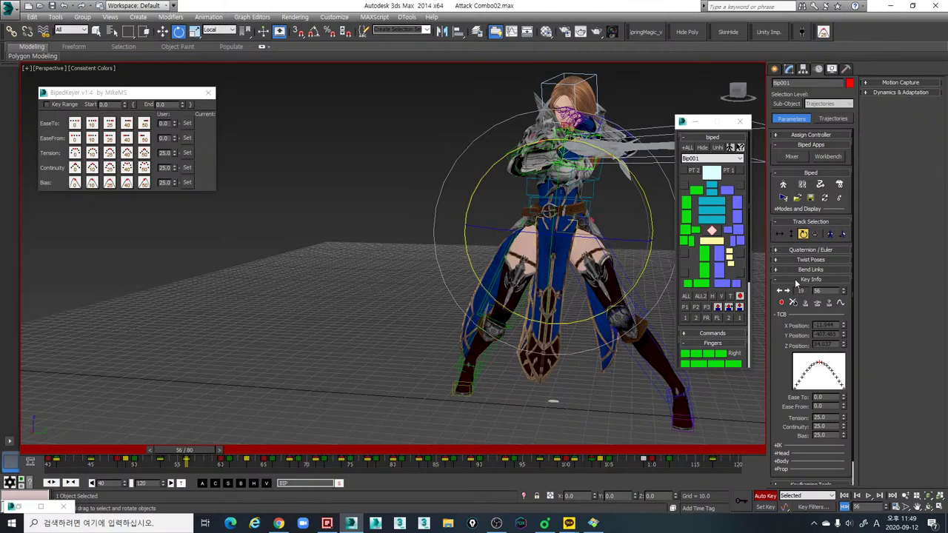
left_click(707, 282)
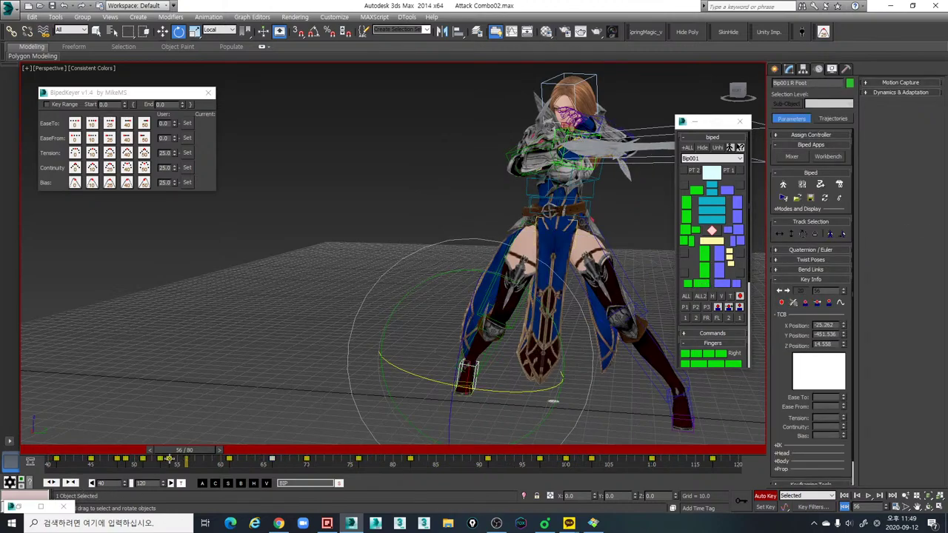
mouse_move(184, 454)
left_mouse_down()
mouse_move(172, 457)
mouse_move(194, 459)
left_mouse_up()
left_click(169, 460)
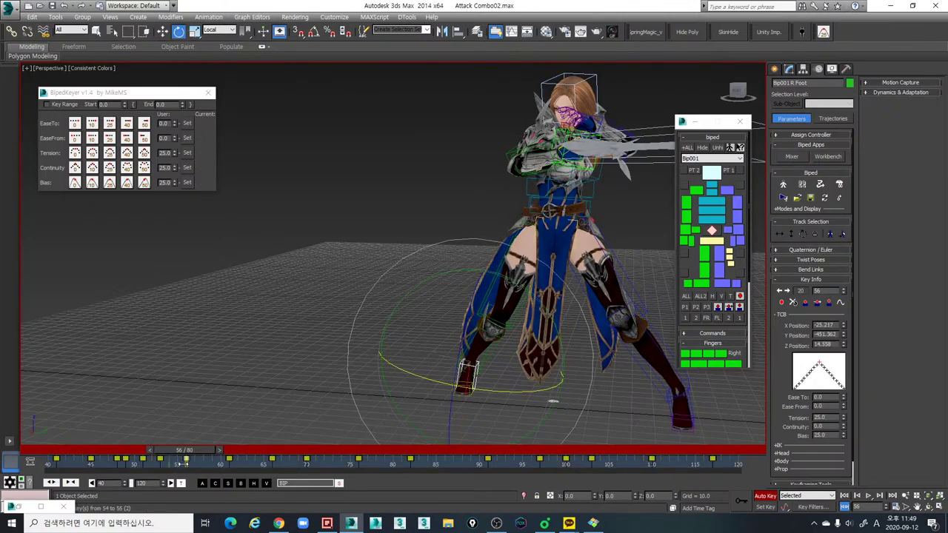
left_click_drag(190, 455, 228, 454)
Step: Rotate the right calf at frame 56 to adjust the knee direction, and play the animation
key("comma")
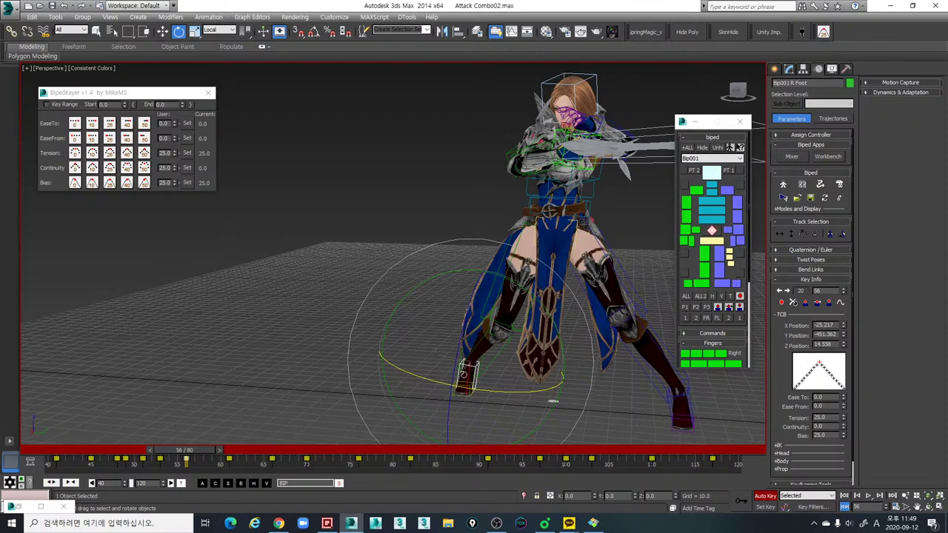
left_click_drag(496, 358, 486, 405)
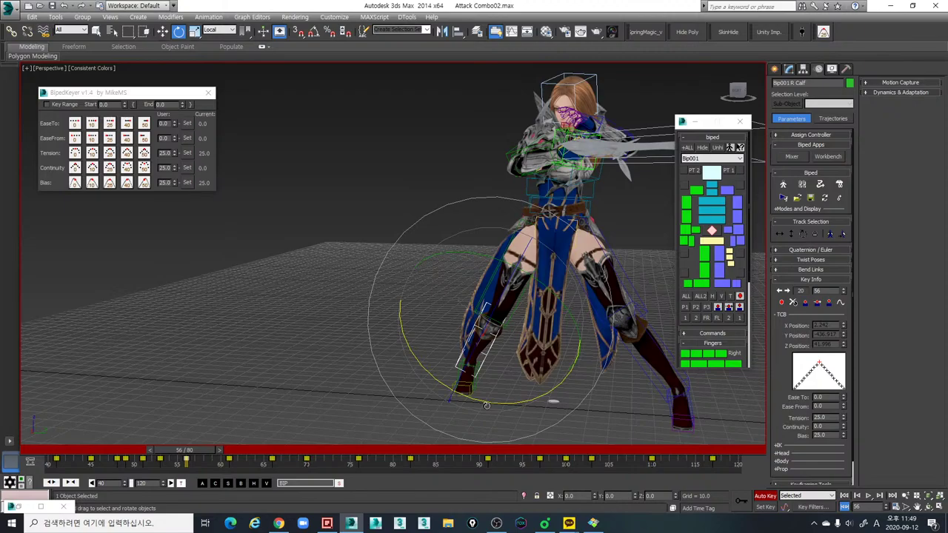
key("comma")
key("comma")
key("slash")
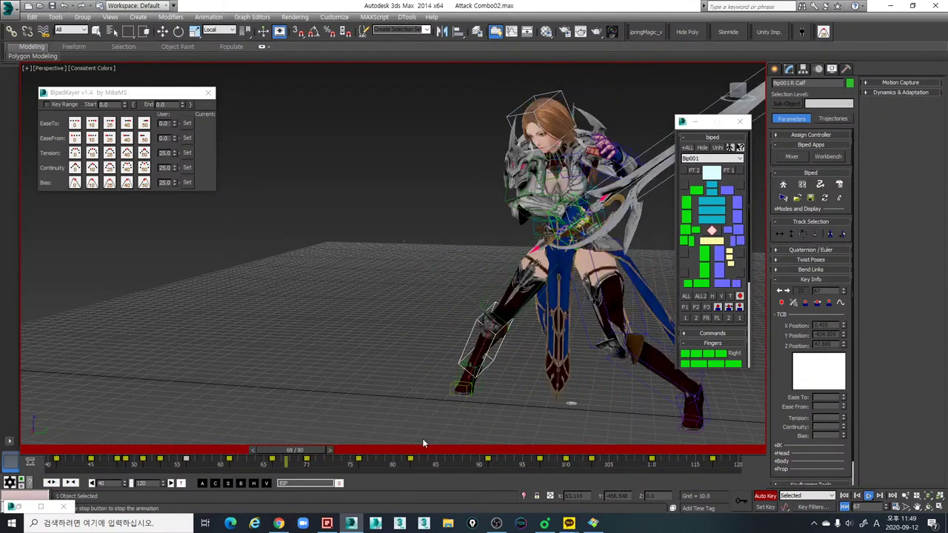
key("slash")
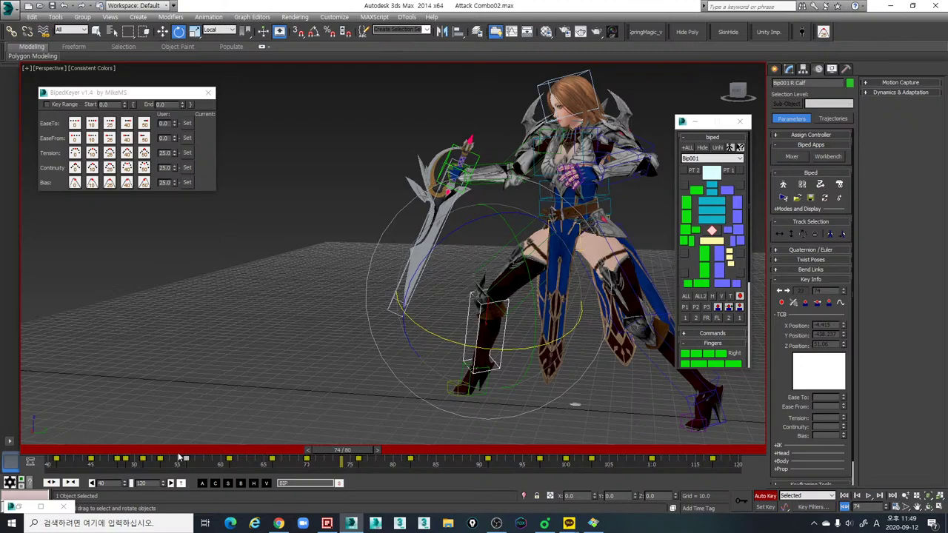
Step: Rotate the right calf slightly at frame 66 and play the swing to check it
left_click_drag(175, 451, 273, 461)
key("e")
key("comma")
key("period")
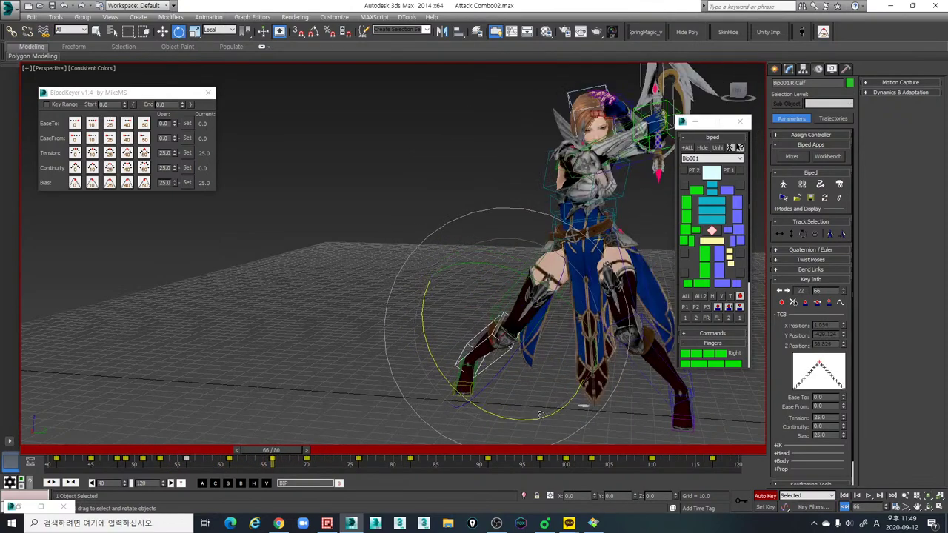
left_click_drag(544, 417, 539, 419)
key("slash")
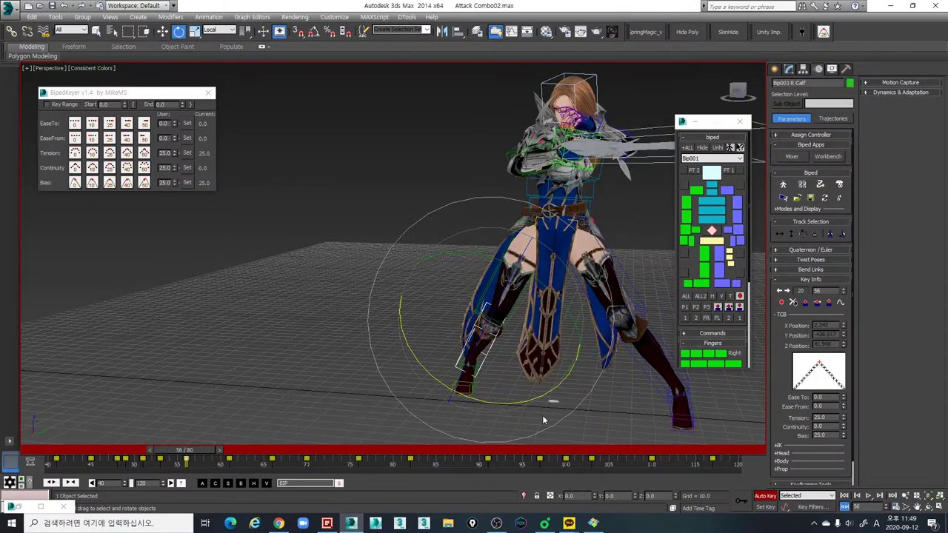
key("slash")
Step: Compare the body's and right foot's keys at frame 66 and examine the foot's motion through frames 70 to 72
left_click_drag(195, 449, 281, 458)
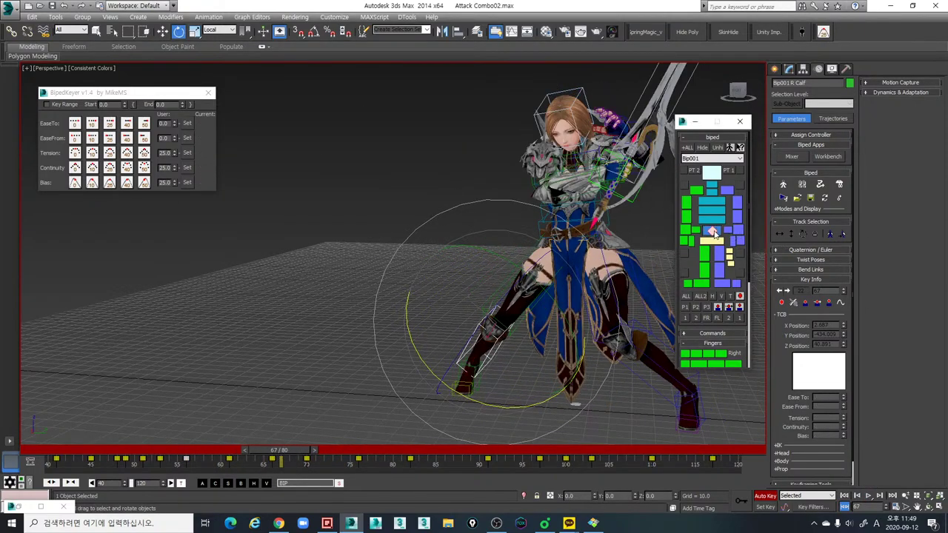
left_click(715, 234)
key("comma")
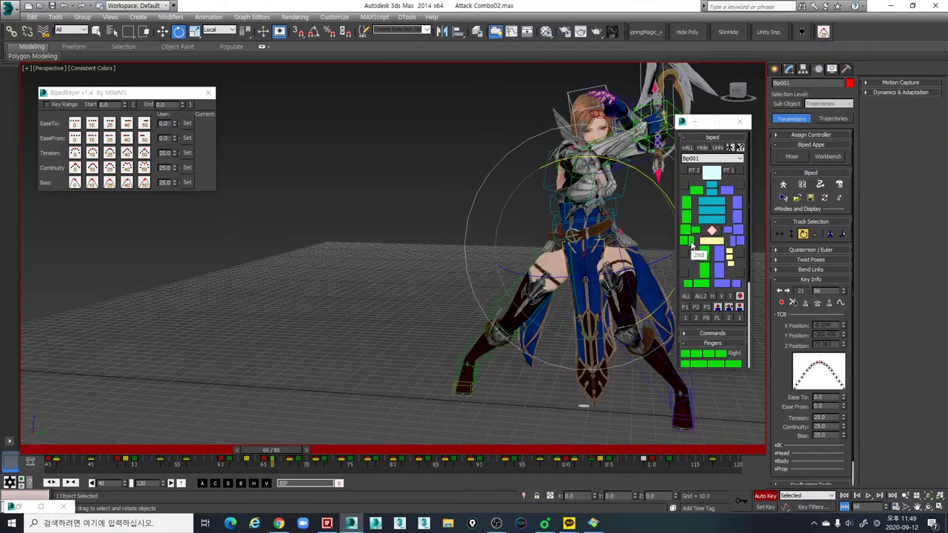
left_click(706, 284)
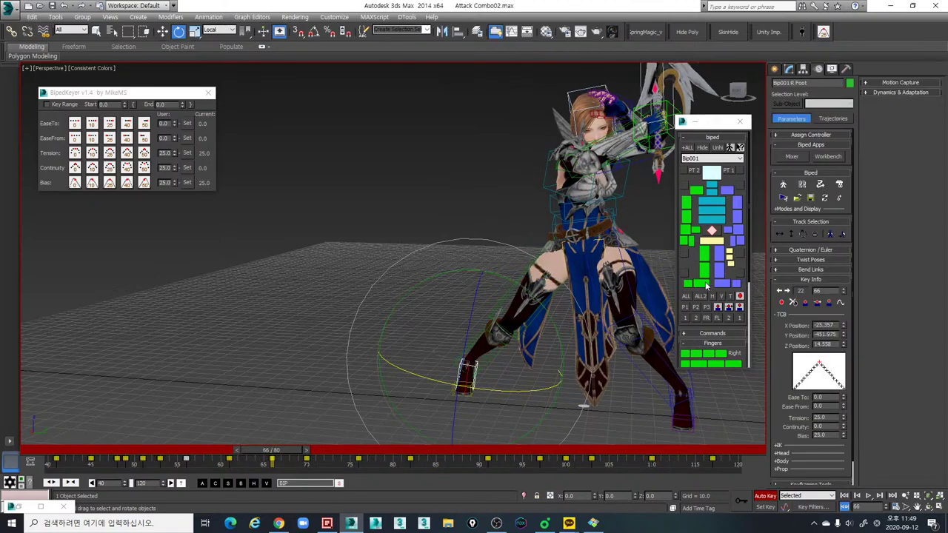
key("period")
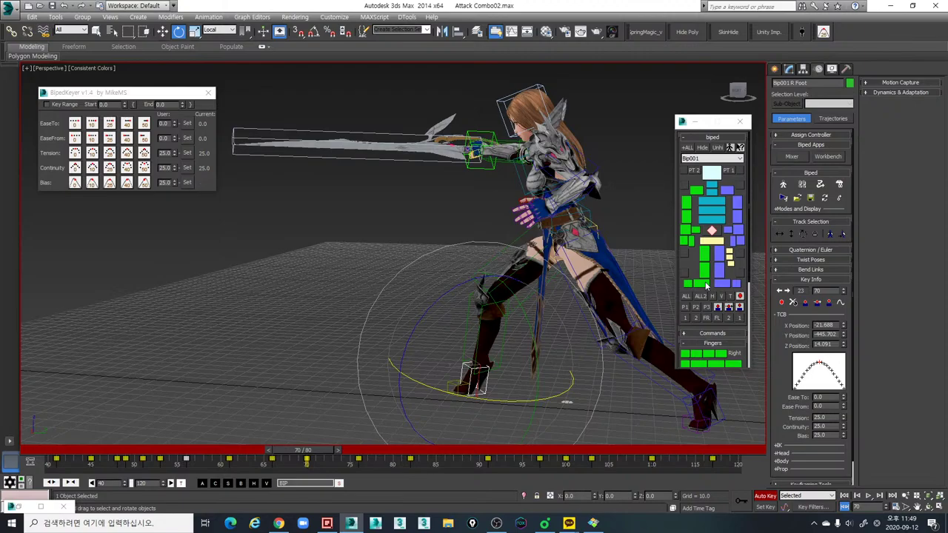
left_click_drag(231, 453, 320, 454)
middle_click_drag(405, 392, 565, 380, "alt")
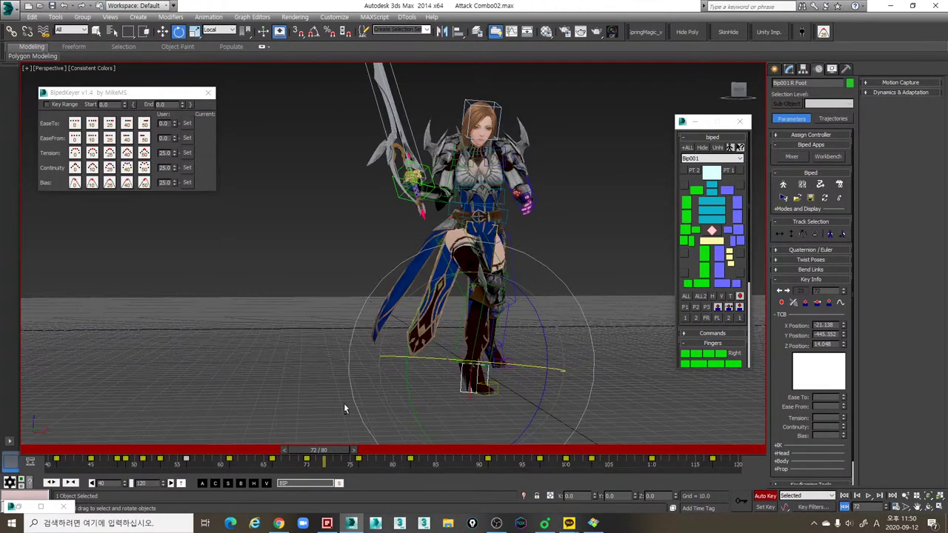
key("shift+z")
Step: Move the right foot's key from frame 66 to frame 67 and review the looping animation from several angles
left_click_drag(180, 453, 107, 453)
left_click(274, 459)
key("slash")
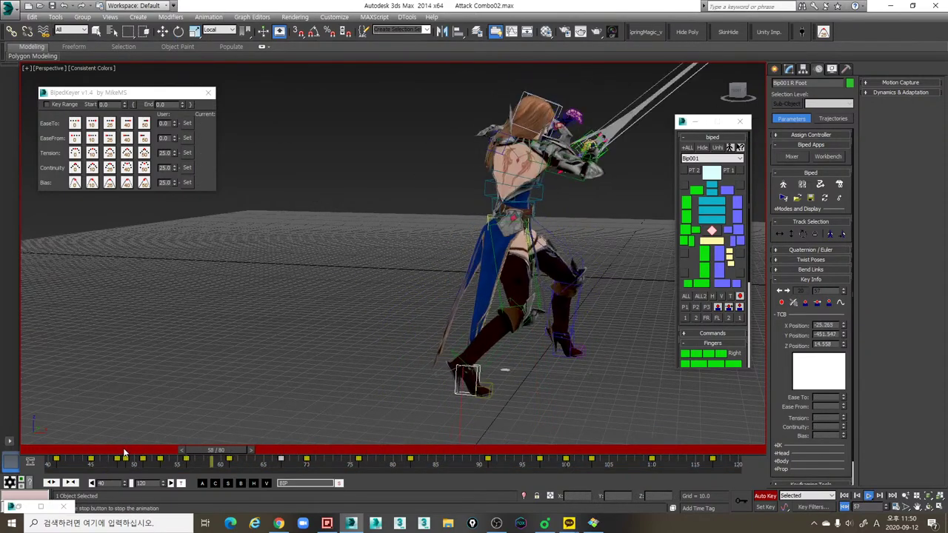
middle_click_drag(364, 380, 484, 402, "alt")
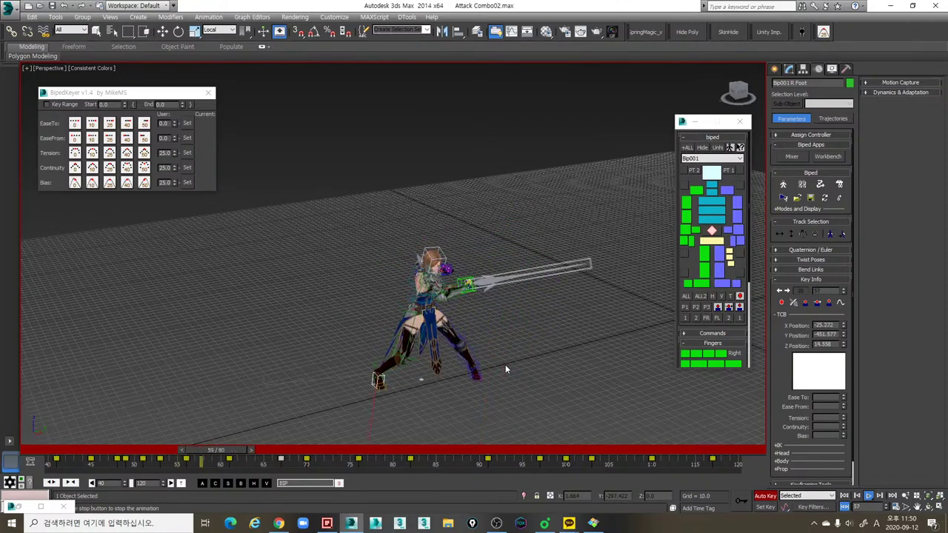
middle_click_drag(506, 368, 525, 333, "alt")
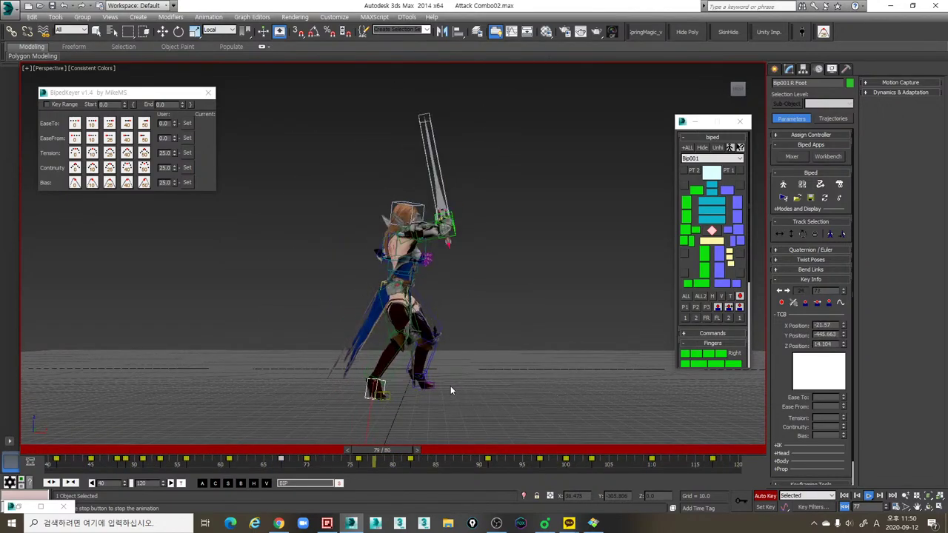
Step: Stop the playback and inspect the right foot's motion between frames 67 and 78
key("/")
key("e")
key("/")
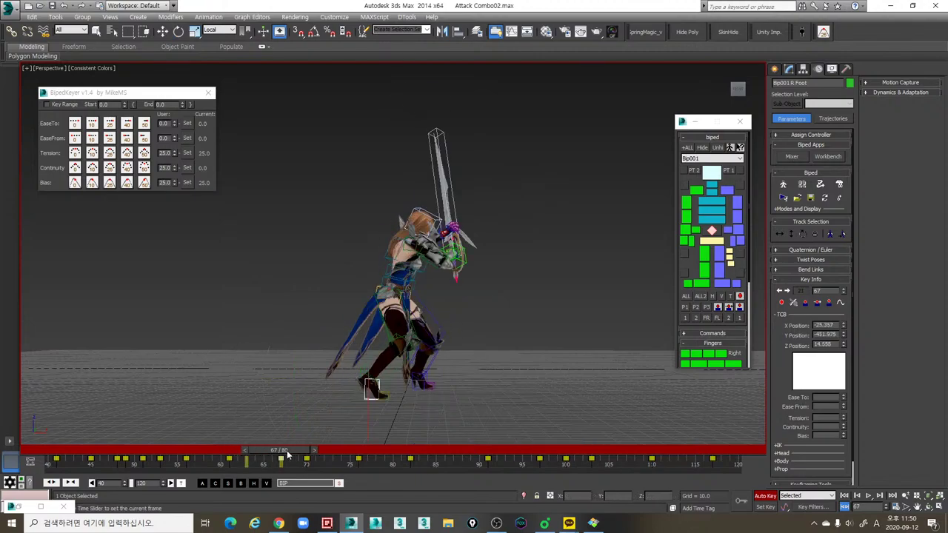
left_click_drag(354, 458, 382, 459)
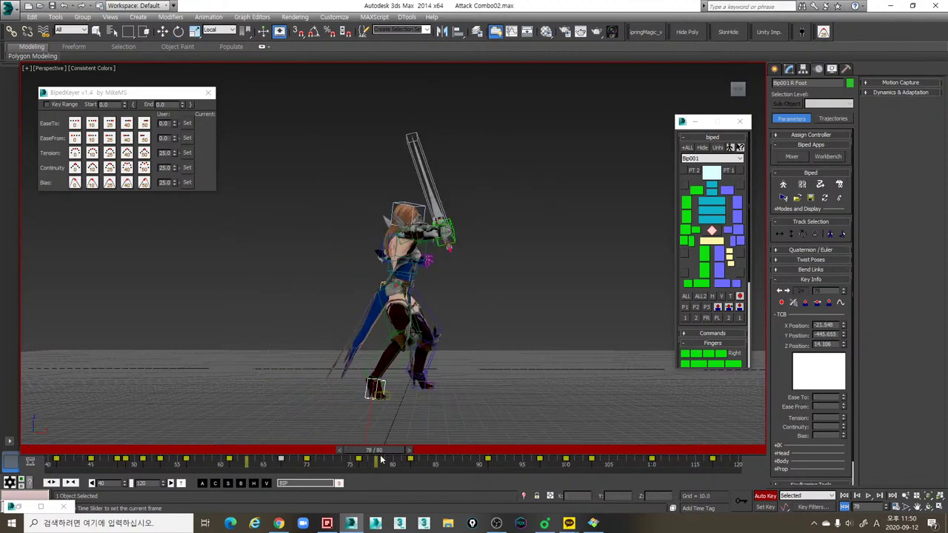
Step: Examine the right foot and calf motion between frames 78 and 97 from the side and front
key("e")
middle_click_drag(404, 396, 343, 462, "alt")
left_click_drag(292, 455, 486, 460)
key("e")
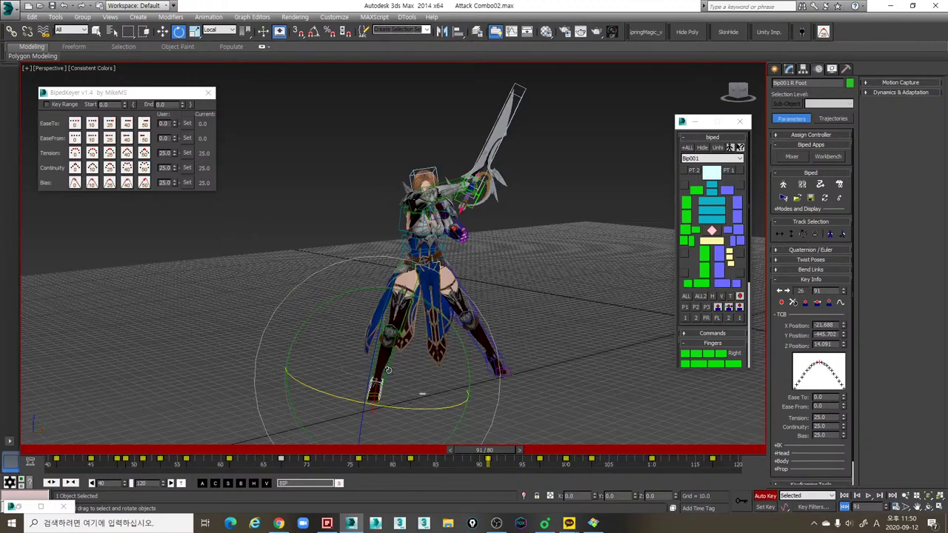
left_click(387, 369)
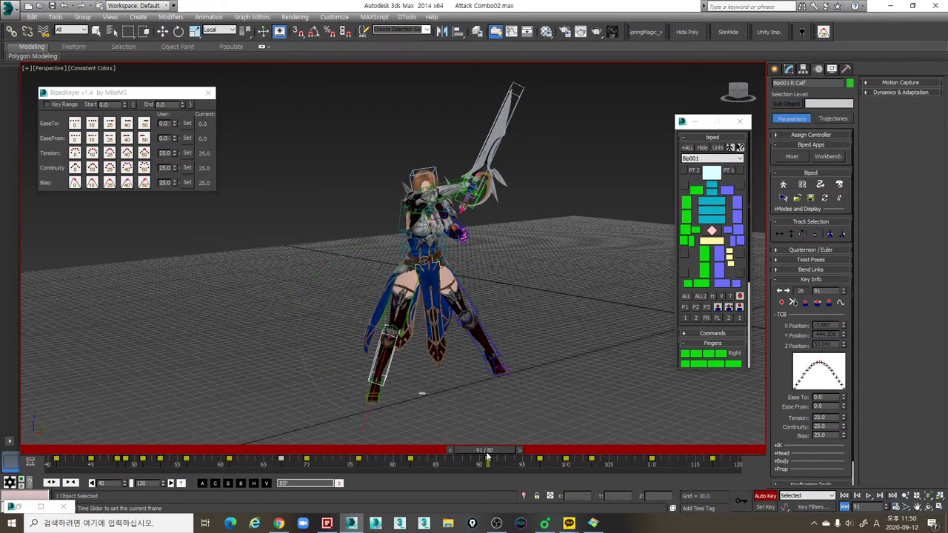
left_click_drag(487, 457, 539, 457)
middle_click_drag(491, 401, 541, 398, "alt")
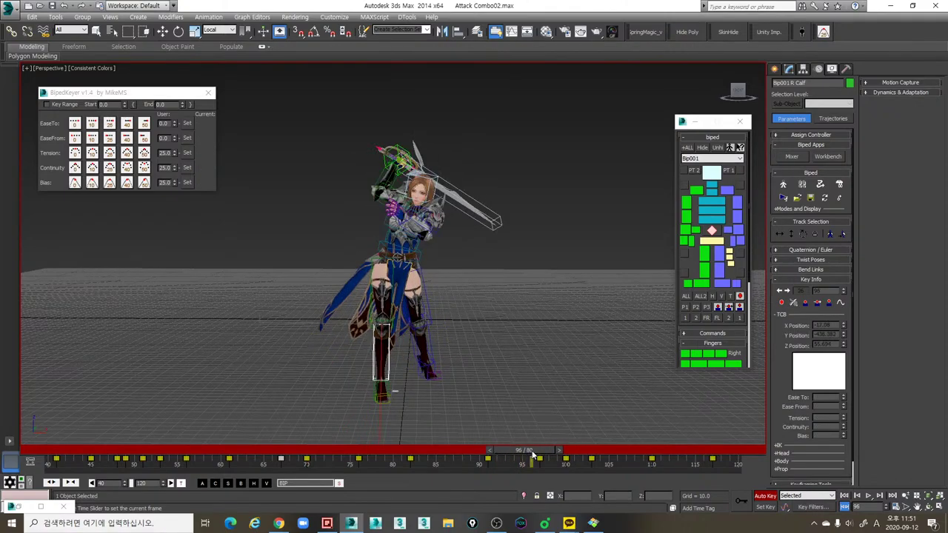
left_click_drag(539, 457, 509, 452)
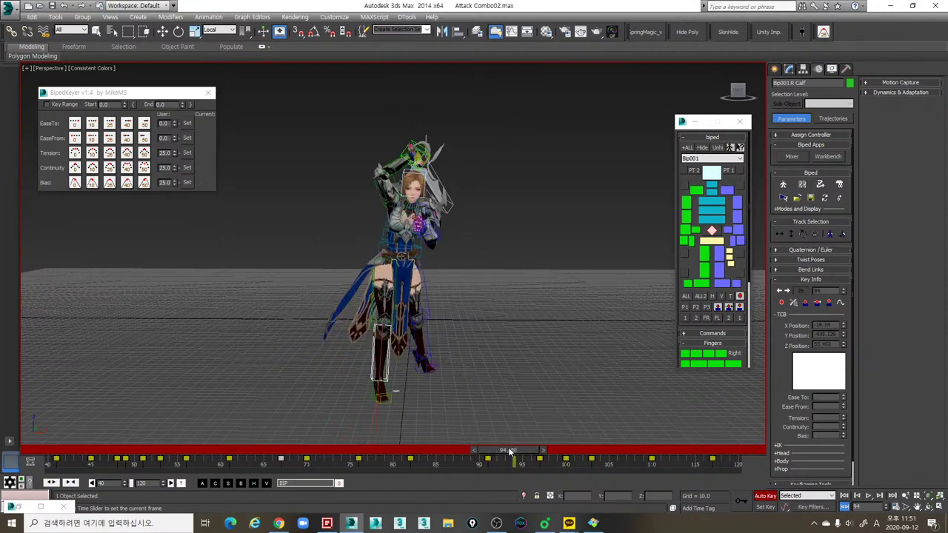
Step: Compare the body with the right foot at frame 94 and key an adjusted right foot rotation there
left_click(717, 233)
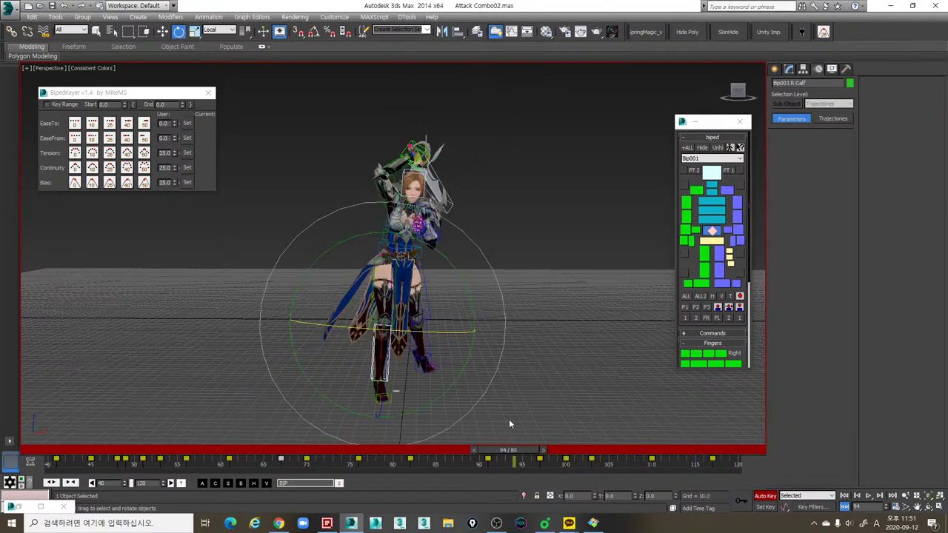
left_click(708, 284)
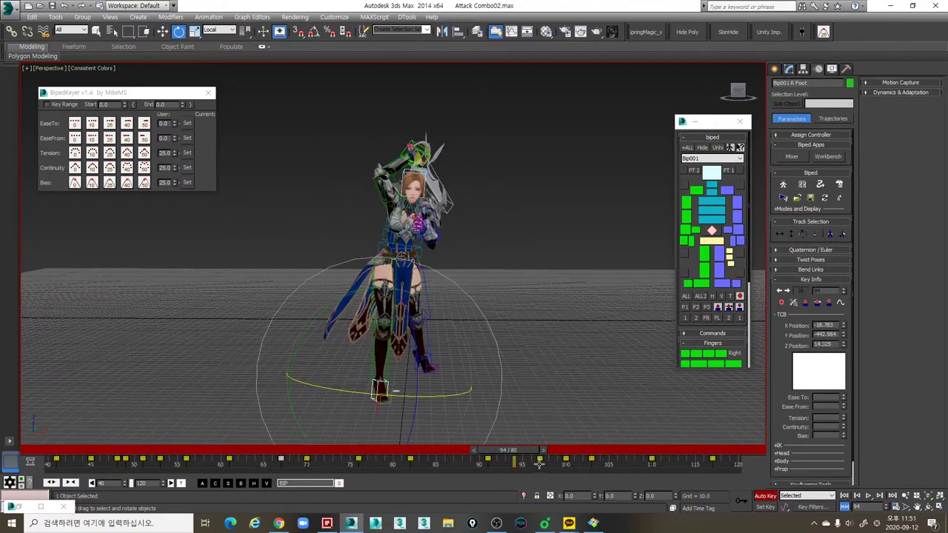
middle_click_drag(419, 360, 400, 387, "alt")
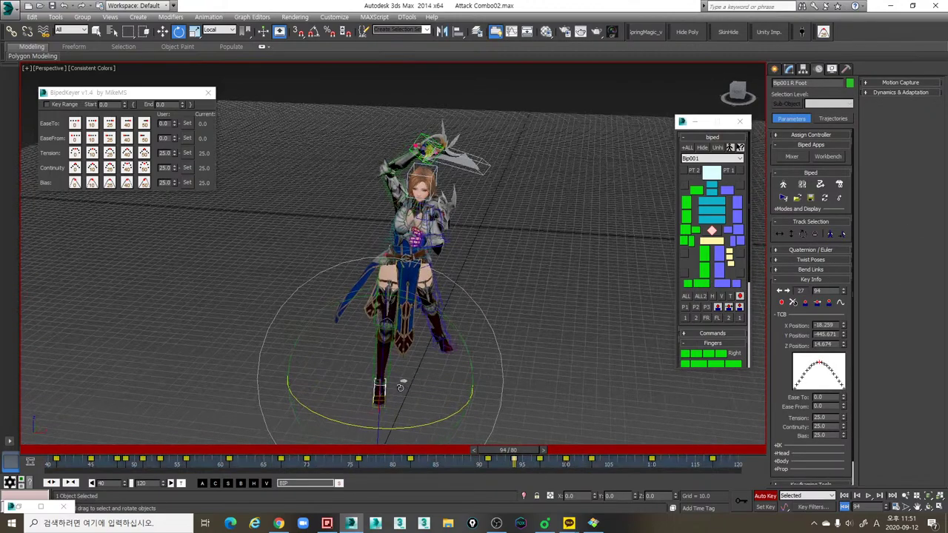
Step: Check the right foot between frames 91 and 94 and rotate the right calf about -1.49 degrees around X at frame 94
left_click_drag(513, 454, 489, 455)
middle_click_drag(483, 413, 496, 382, "alt")
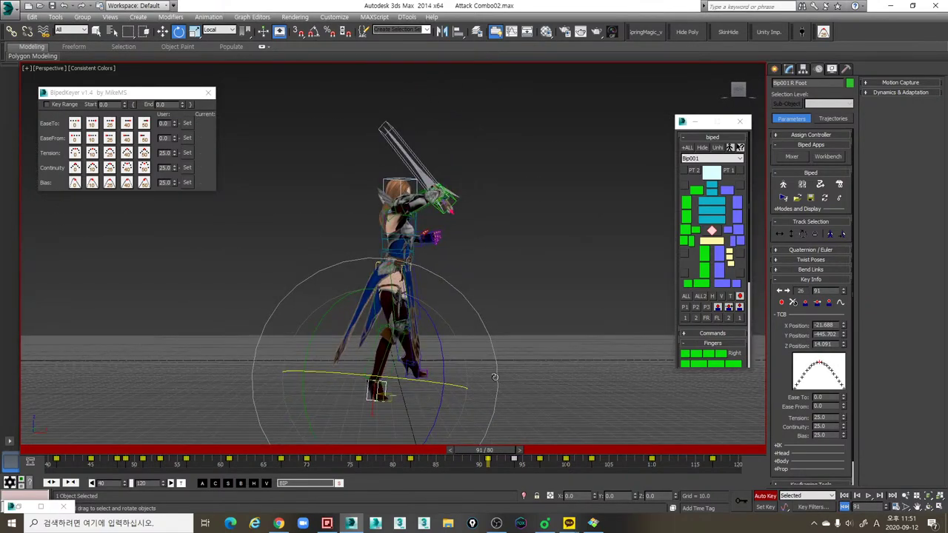
scroll(452, 349, "up", 6)
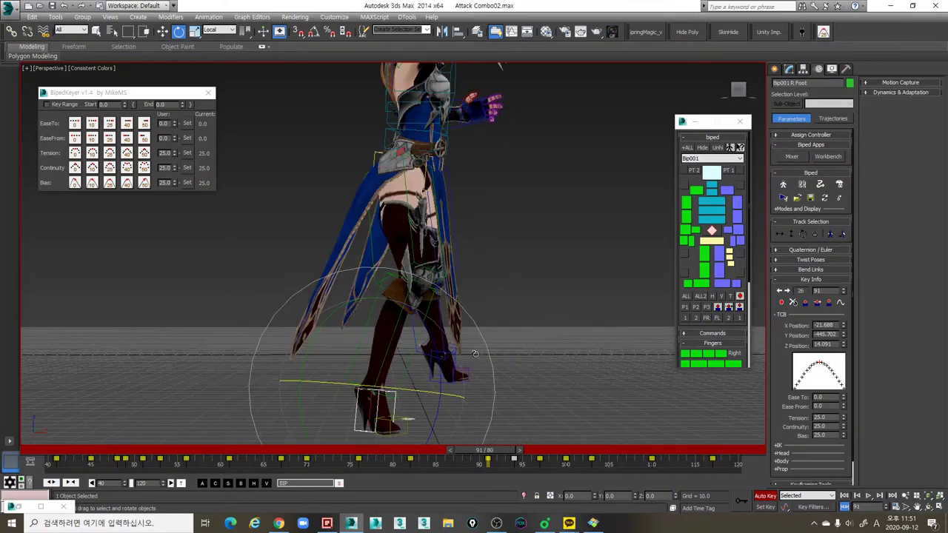
middle_click_drag(513, 327, 516, 350, "alt")
left_click_drag(500, 452, 526, 451)
key("e")
middle_click_drag(514, 392, 463, 409, "alt")
middle_click_drag(428, 373, 439, 375, "alt")
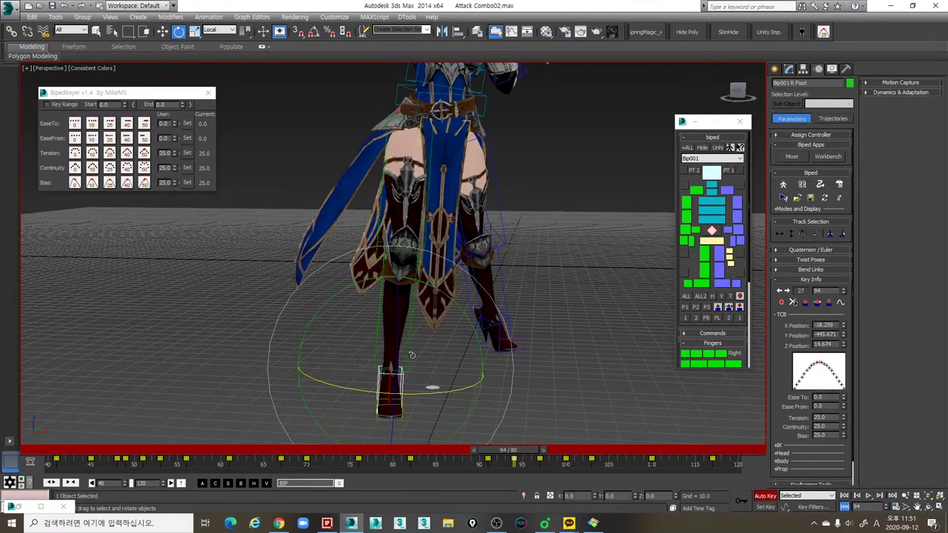
left_click(411, 351)
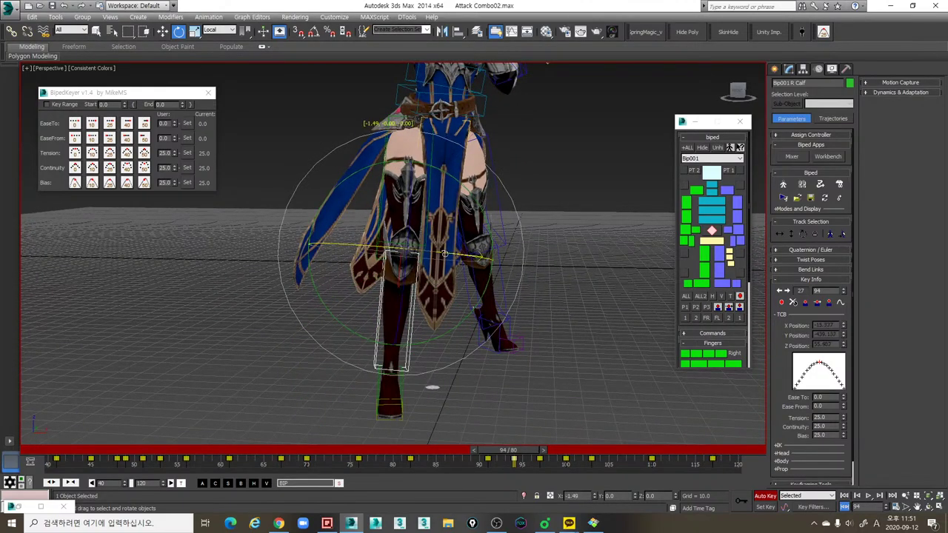
Step: Compare the body and right leg around frames 87 to 91 and adjust the right calf's pose at frame 87
left_click_drag(423, 452, 485, 454)
middle_click_drag(498, 425, 465, 428, "alt")
mouse_move(480, 452)
left_mouse_down()
mouse_move(444, 452)
mouse_move(468, 454)
left_mouse_up()
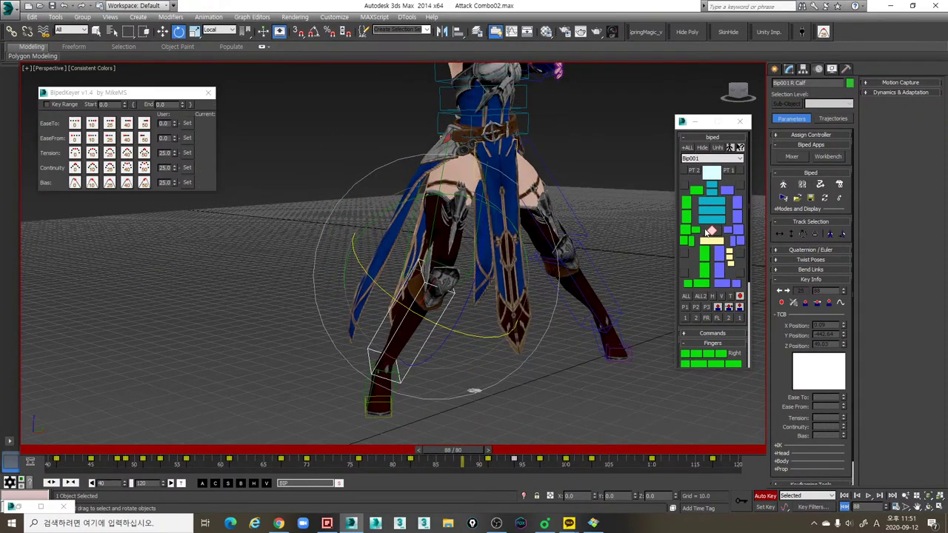
left_click(710, 231)
left_click_drag(478, 452, 472, 453)
left_click(424, 353)
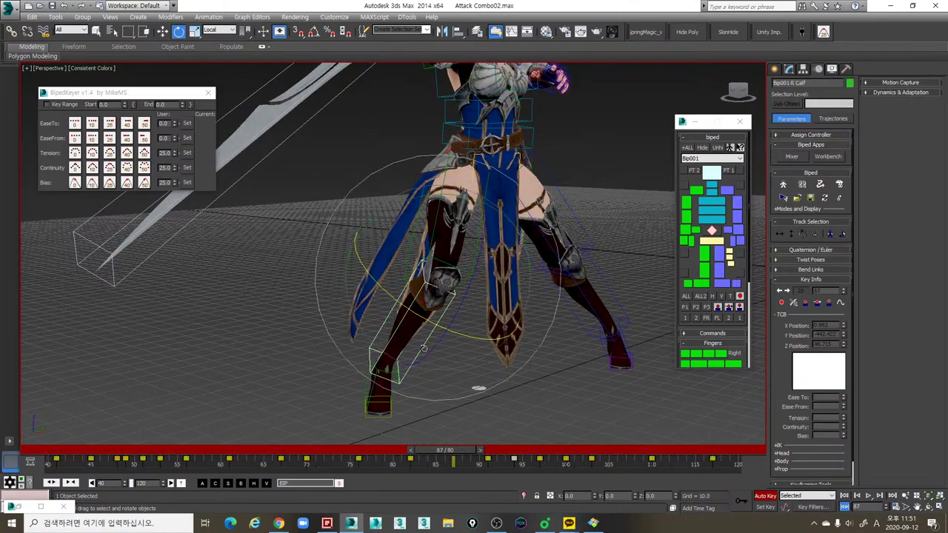
middle_click_drag(424, 353, 441, 346, "alt")
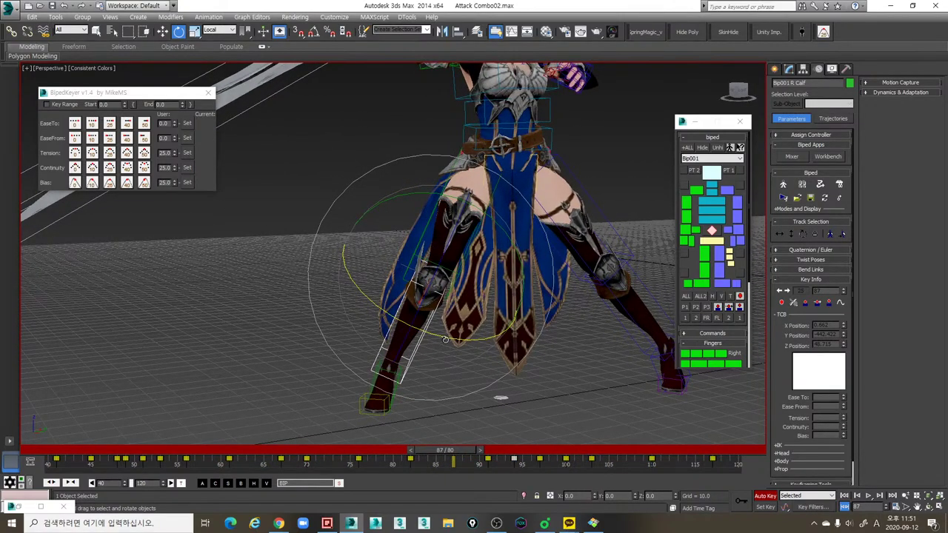
Step: Rotate the right calf at frame 82 to turn the knee, and rotate the right foot to match it
left_click_drag(449, 451, 415, 453)
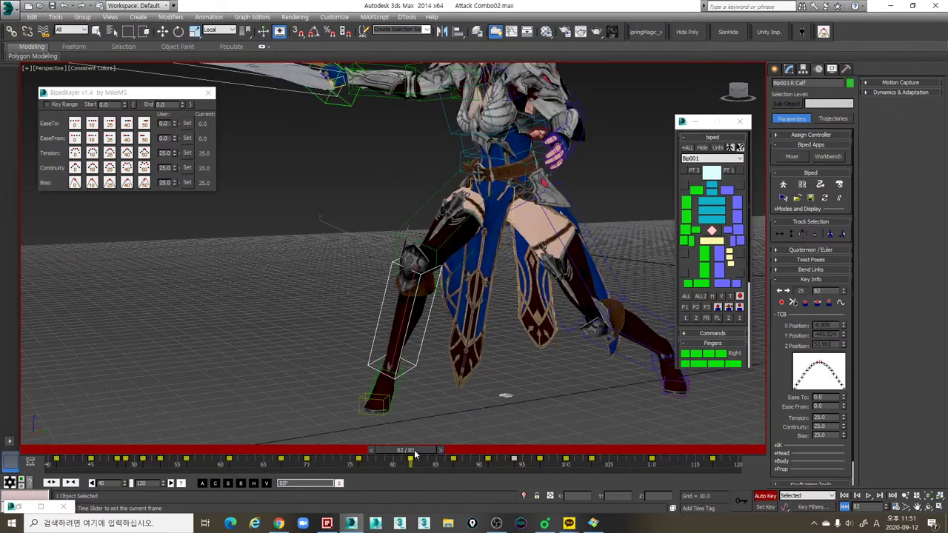
left_click_drag(432, 318, 437, 332)
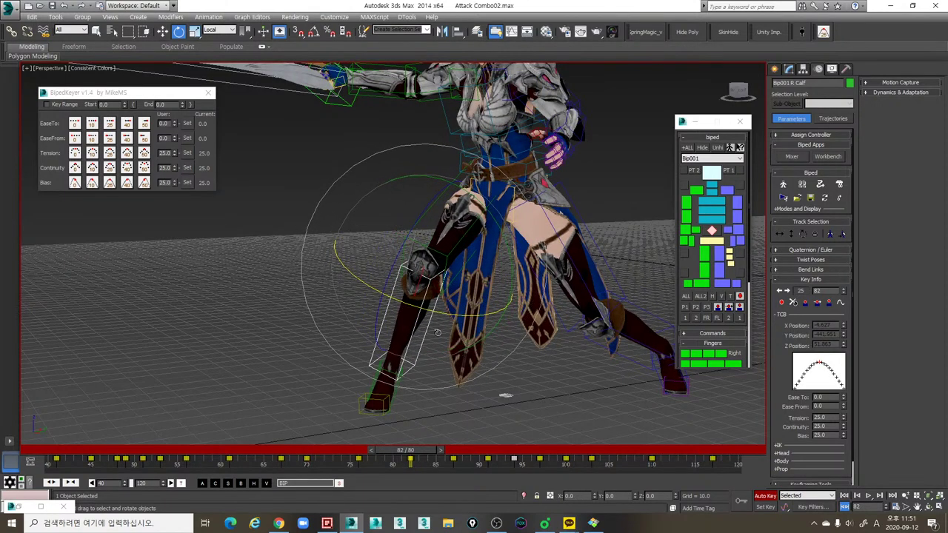
left_click(377, 375)
middle_click_drag(376, 376, 424, 285, "alt")
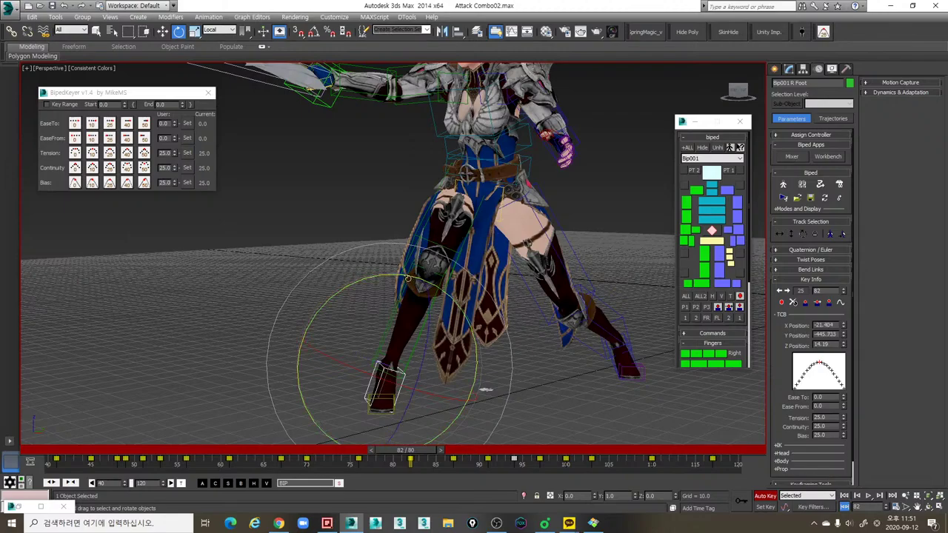
left_click_drag(408, 279, 399, 276)
left_click_drag(441, 388, 425, 391)
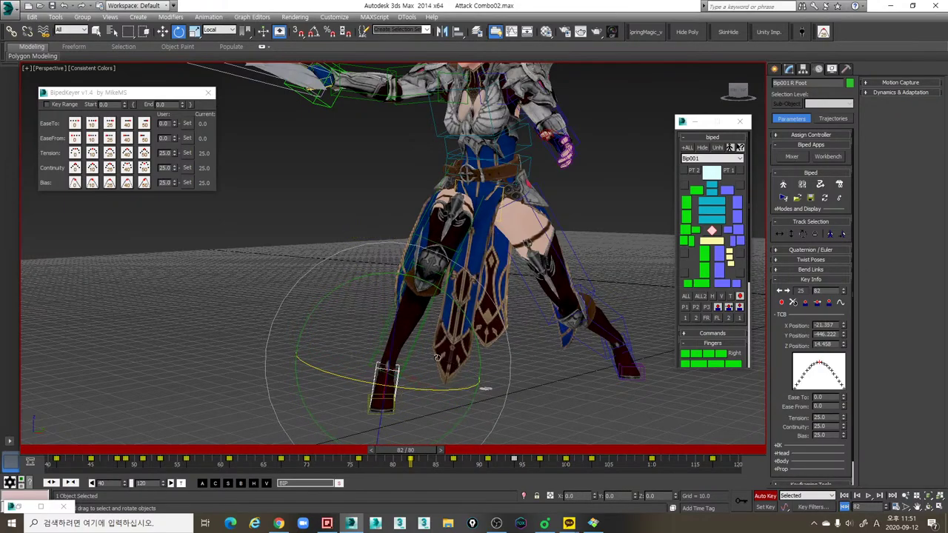
Step: Compare the body's keys with the right foot's and move the foot's key from frame 82 to frame 81
left_click_drag(360, 450, 444, 453)
key("e")
left_click(711, 231)
key("e")
left_click(695, 285)
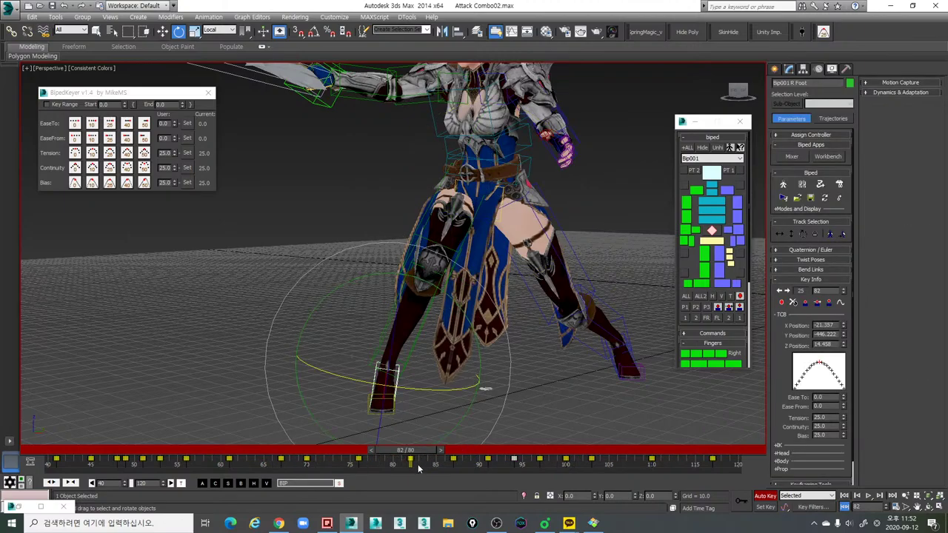
left_click_drag(409, 457, 405, 454)
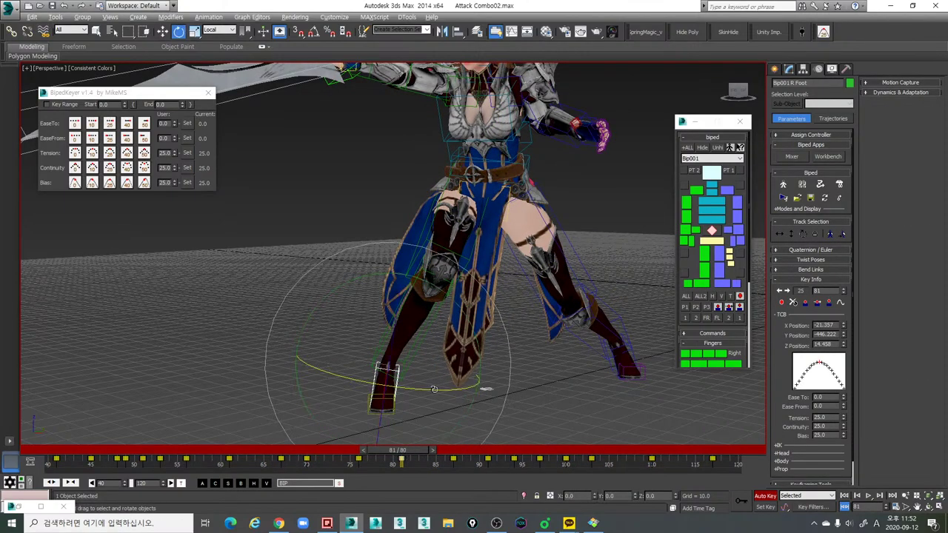
Step: Compare the right foot's neighbouring key poses and rotate the foot about 1.94 degrees around Y at frame 81
middle_click_drag(434, 389, 429, 386, "alt")
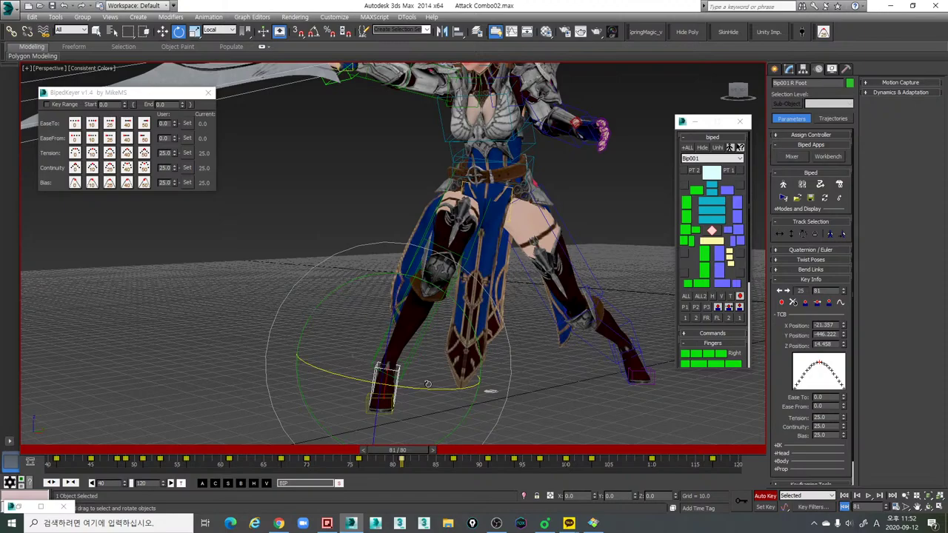
key("comma")
key("comma")
key("period")
key("period")
key("period")
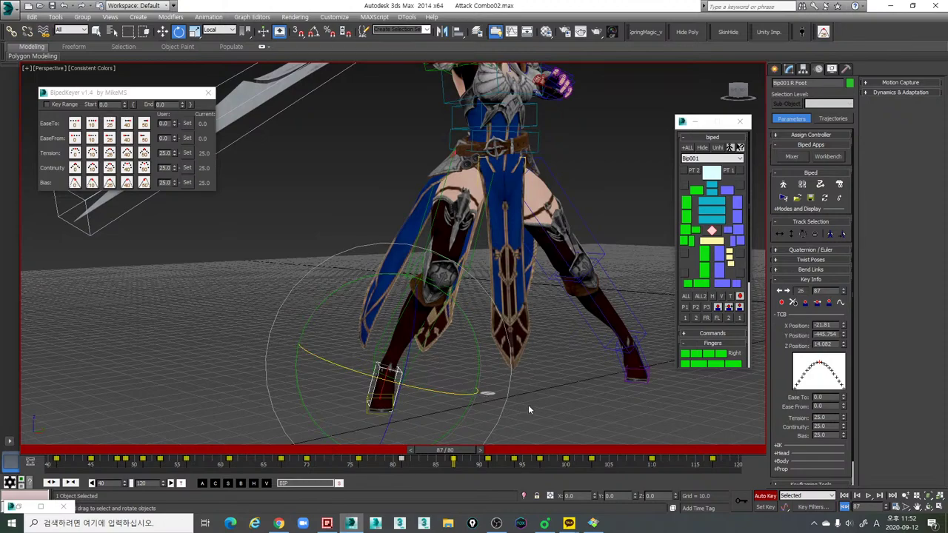
key("comma")
key("comma")
key("period")
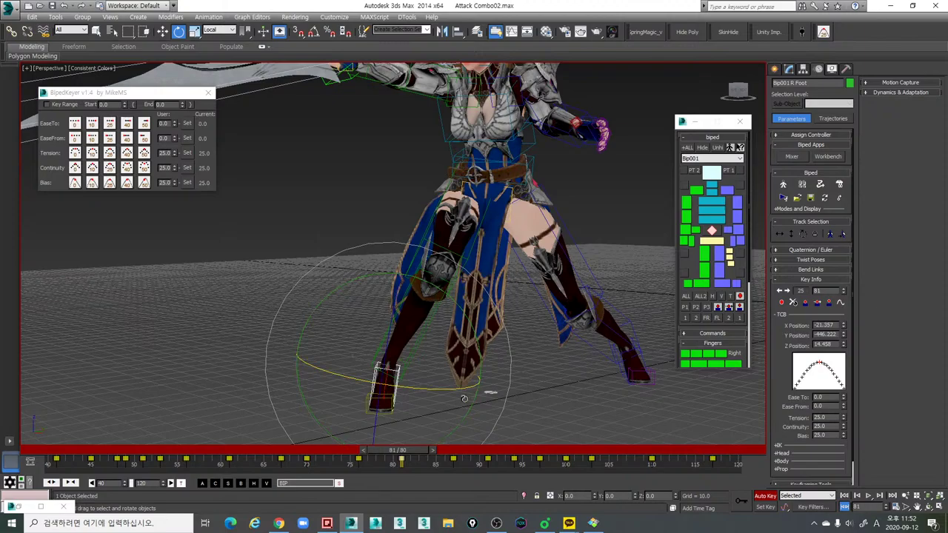
middle_click_drag(435, 364, 461, 333, "alt")
left_click_drag(467, 319, 464, 317)
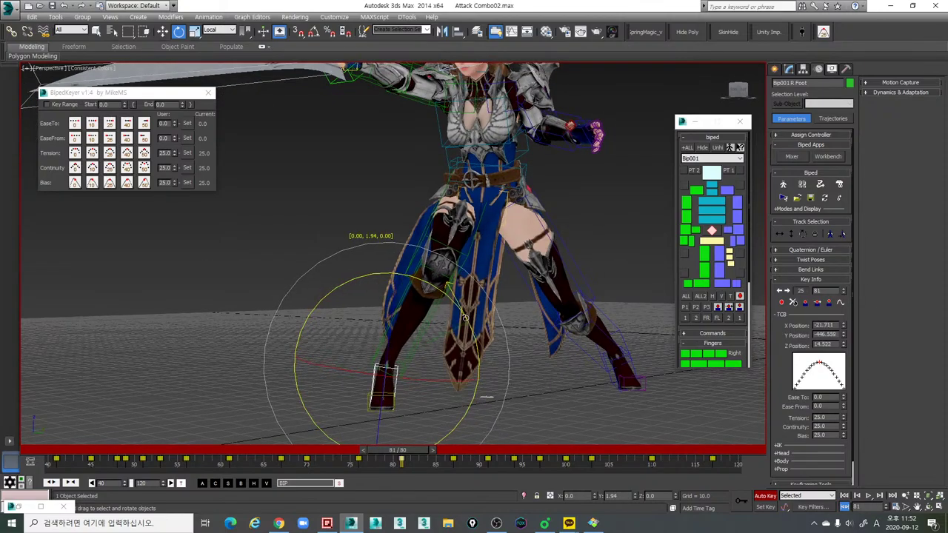
Step: Rotate the right foot at frame 87 to line up with its pose at the frame 81 key
key("comma")
key("period")
key("period")
key("period")
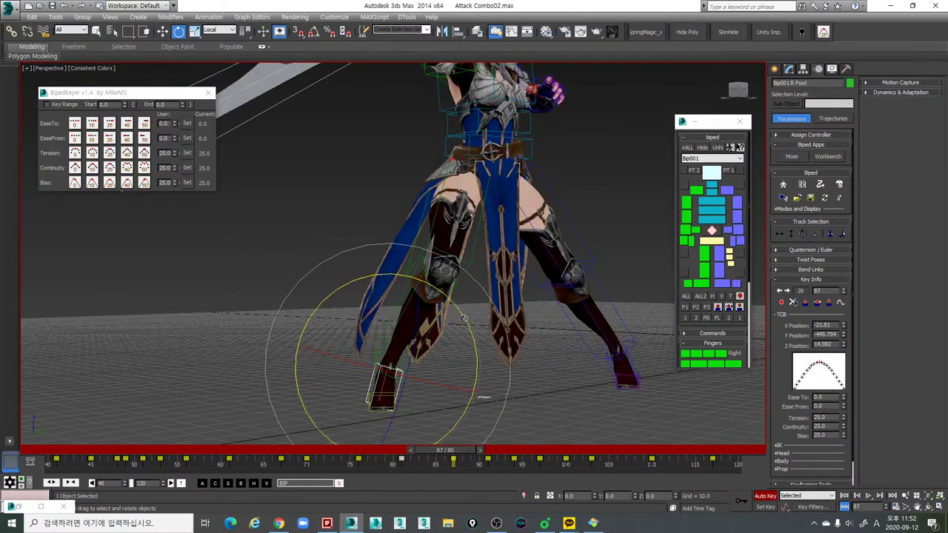
key("comma")
key("comma")
key("comma")
key("comma")
left_click_drag(451, 386, 467, 362)
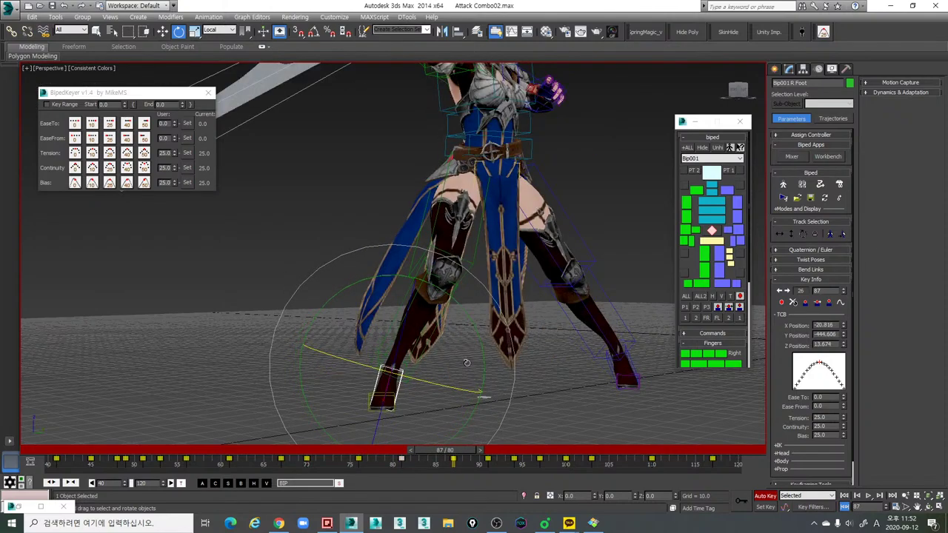
left_click_drag(474, 329, 467, 320)
key("comma")
key("period")
key("period")
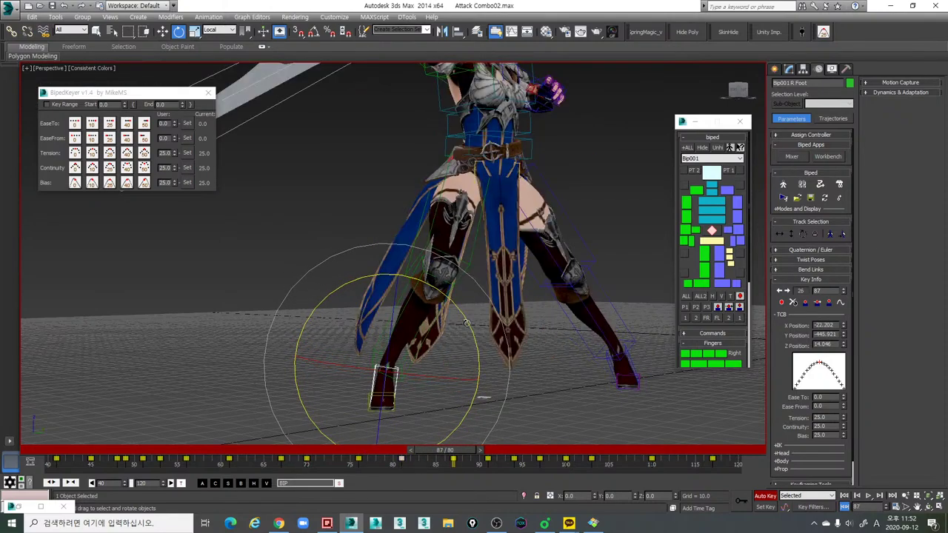
Step: Rotate the right calf about 5.63 degrees around X at frame 87 and play the motion
key("comma")
key("comma")
key("comma")
key("comma")
left_click(449, 329)
key("slash")
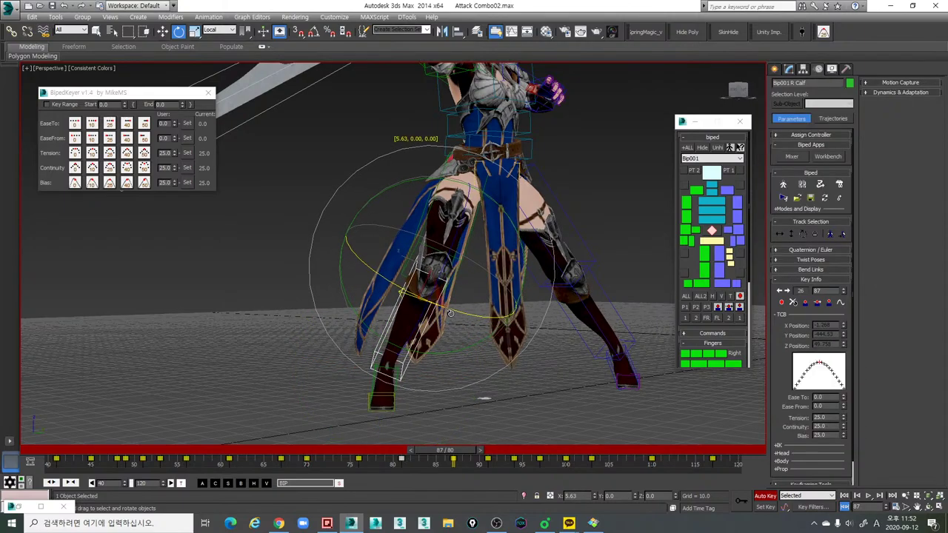
Step: Examine the right leg's poses at frames 87, 91 and 94 and play the whole attack animation
middle_click_drag(473, 327, 457, 387, "alt")
left_click_drag(460, 451, 485, 457)
key("e")
middle_click_drag(505, 385, 503, 383, "alt")
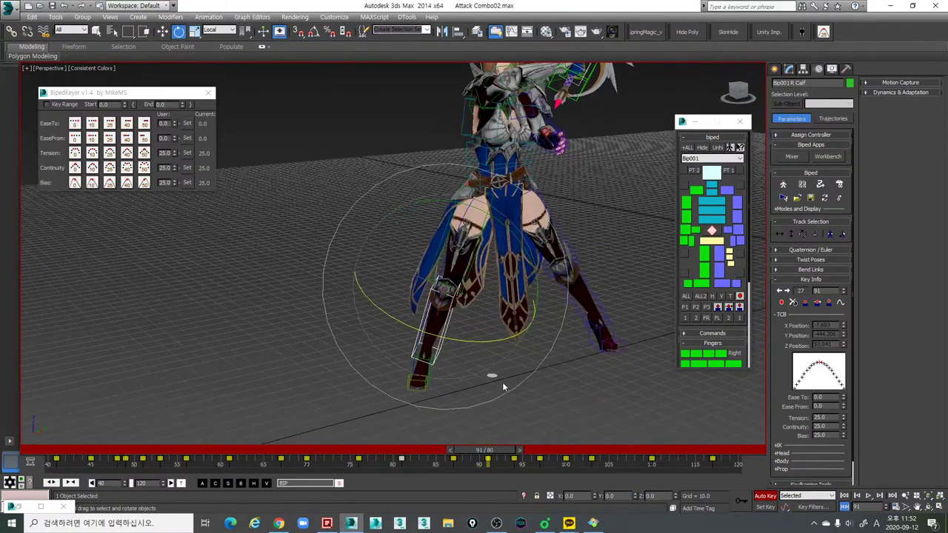
key("comma")
key("period")
key("period")
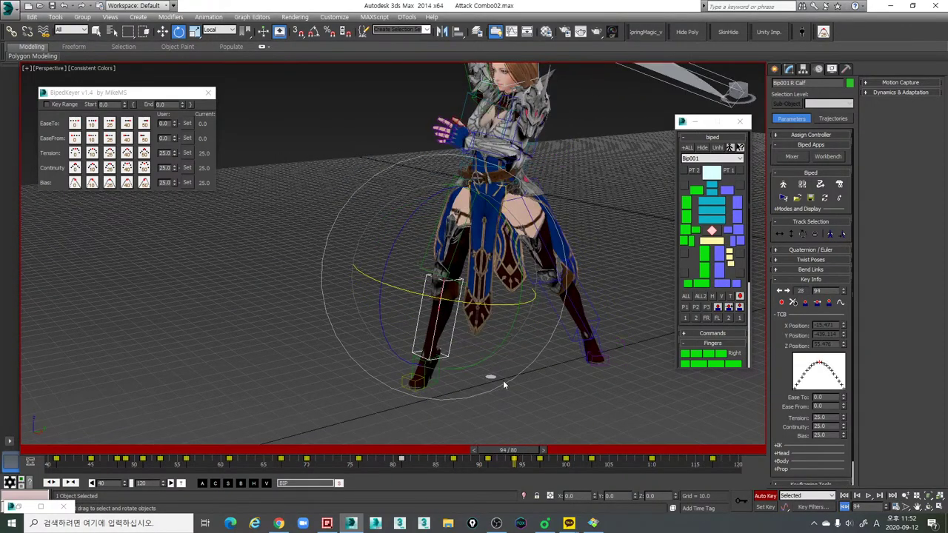
key("slash")
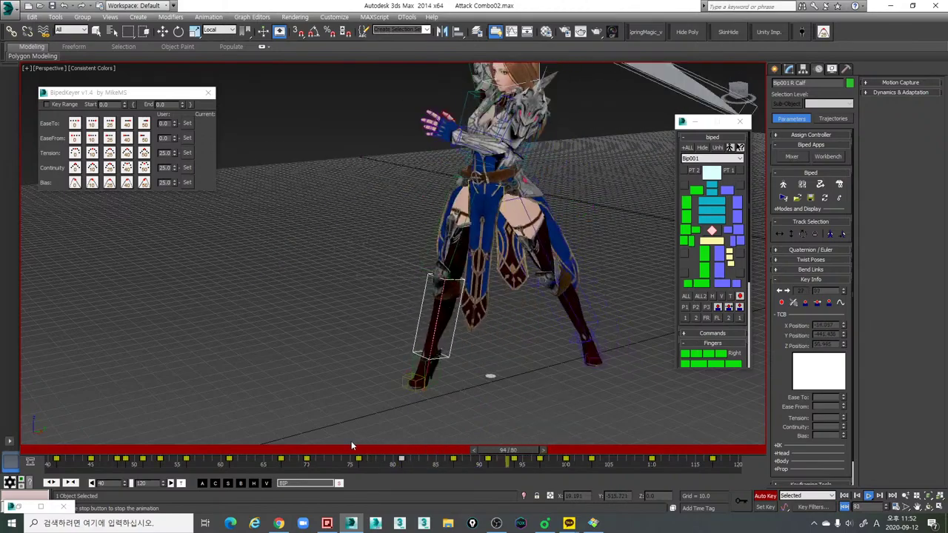
key("slash")
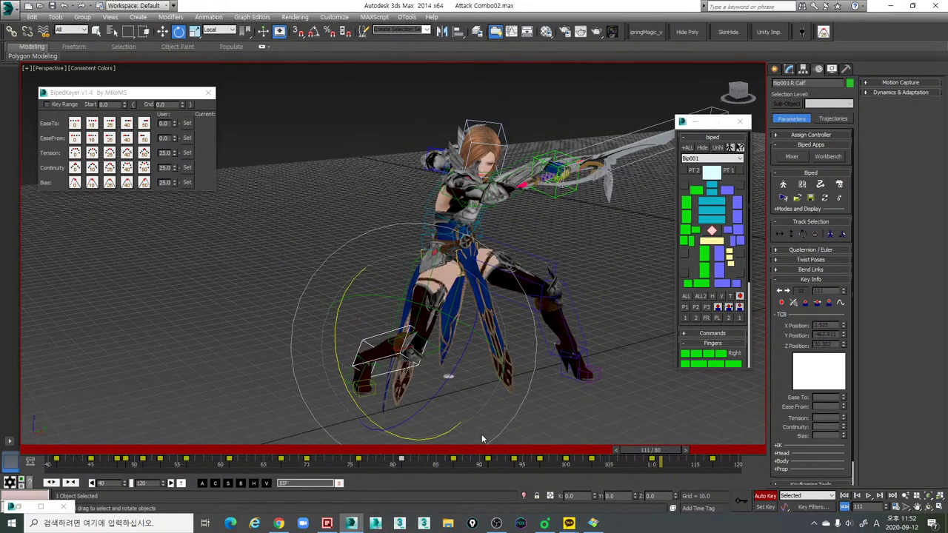
Step: Select the left foot and examine its motion up to frame 70 from the opposite side
middle_click_drag(551, 388, 490, 367, "alt")
left_click_drag(409, 452, 635, 377)
left_click(722, 284)
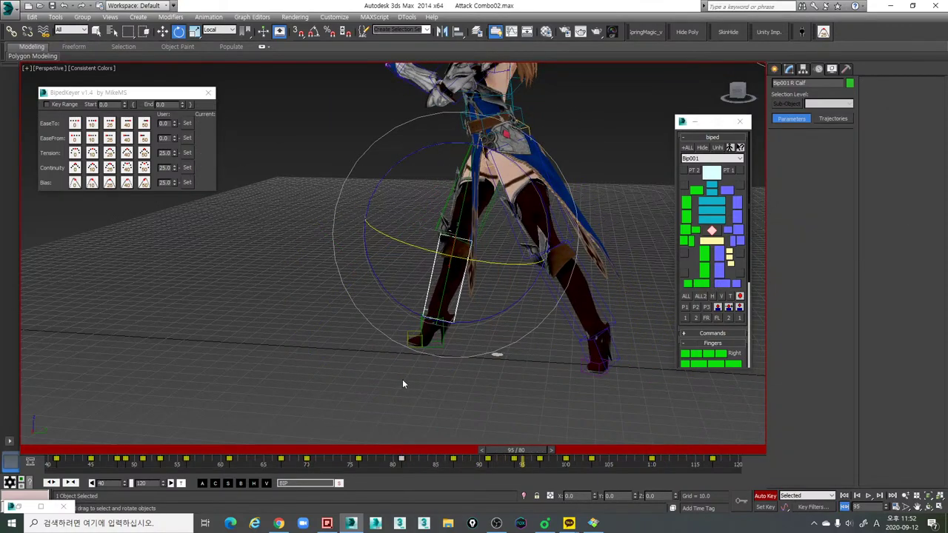
scroll(453, 373, "down", 4)
middle_click_drag(454, 373, 363, 365, "alt")
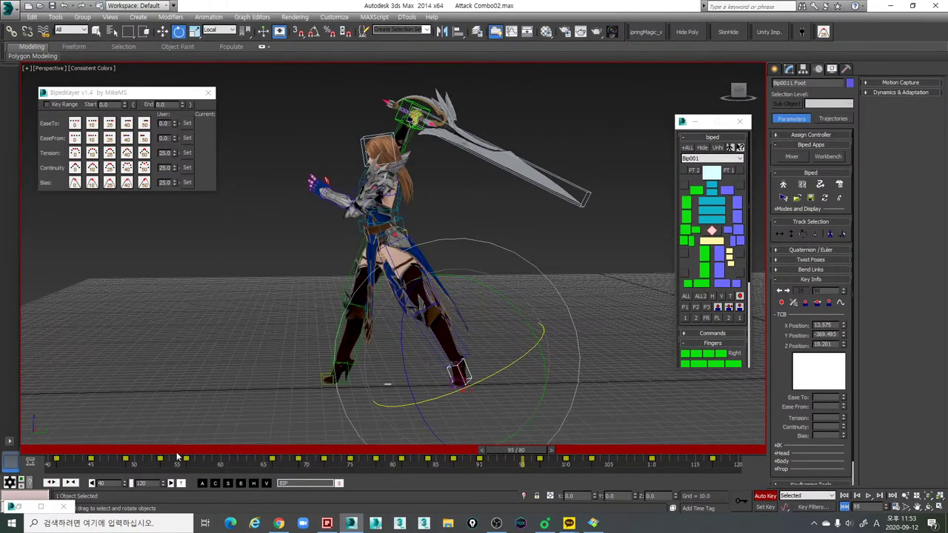
left_click_drag(176, 453, 309, 442)
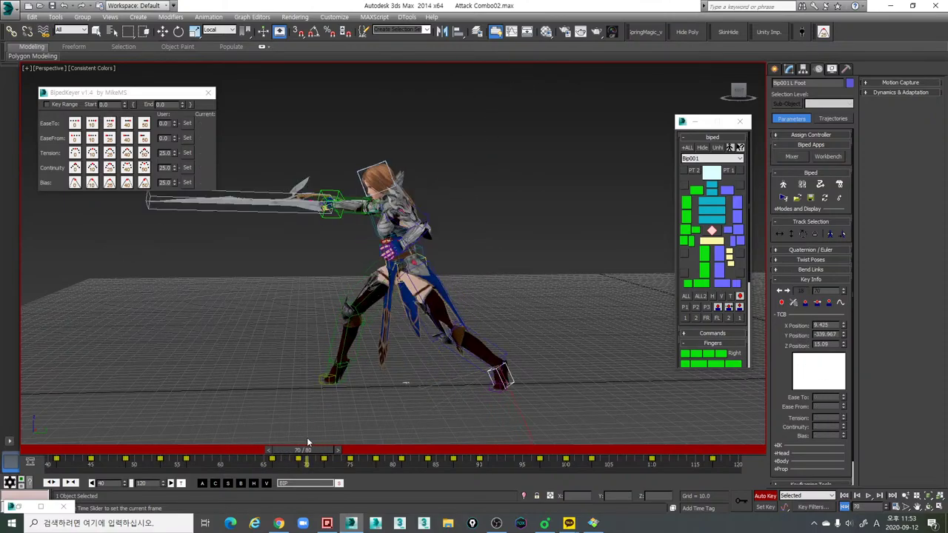
Step: Set a planted key for the left foot at frame 69
key("e")
middle_click_drag(466, 381, 385, 391, "alt")
mouse_move(321, 443)
left_mouse_down()
mouse_move(275, 446)
mouse_move(309, 453)
left_mouse_up()
key("e")
middle_click_drag(489, 400, 570, 376, "alt")
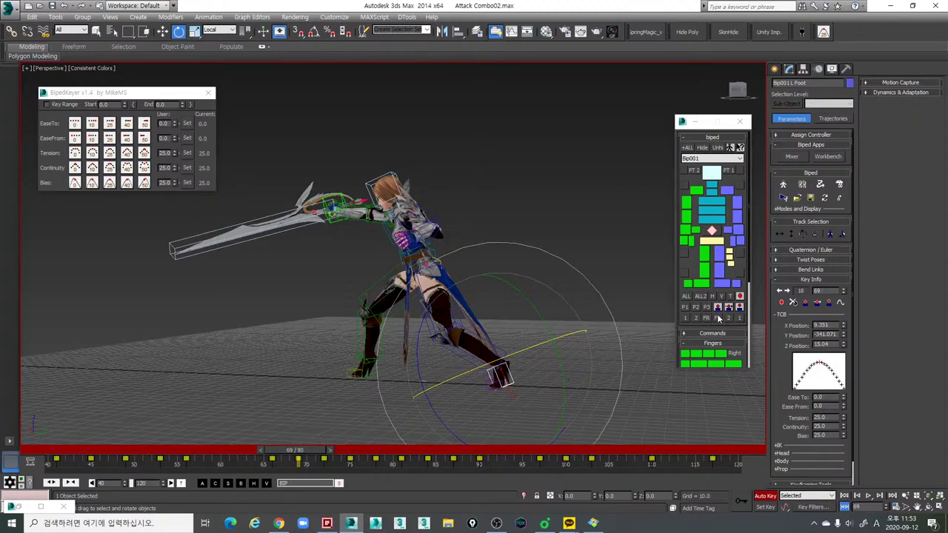
middle_click_drag(616, 342, 634, 338, "alt")
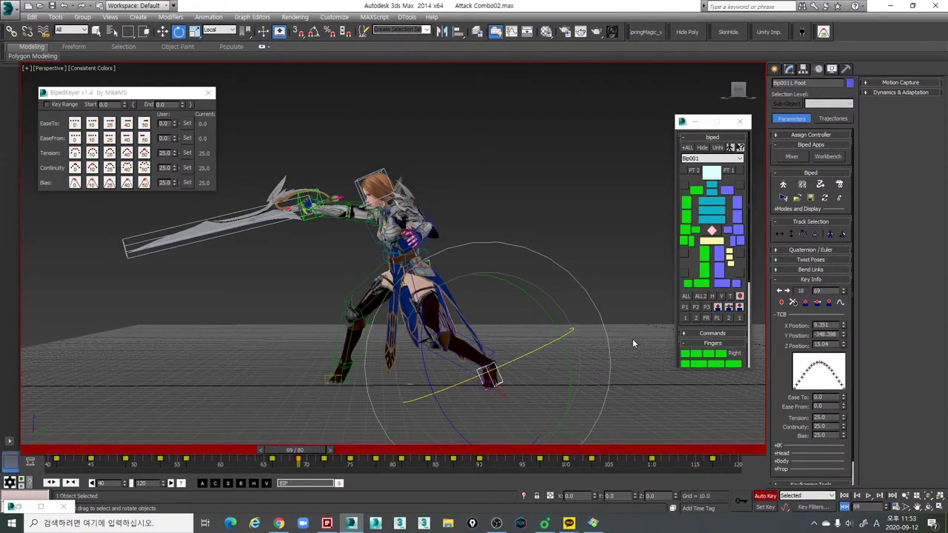
Step: Compare the left foot's poses at the keys around frame 69 and set a planted key at frame 72
key("comma")
key("period")
key("period")
key("period")
key("comma")
key("comma")
key("period")
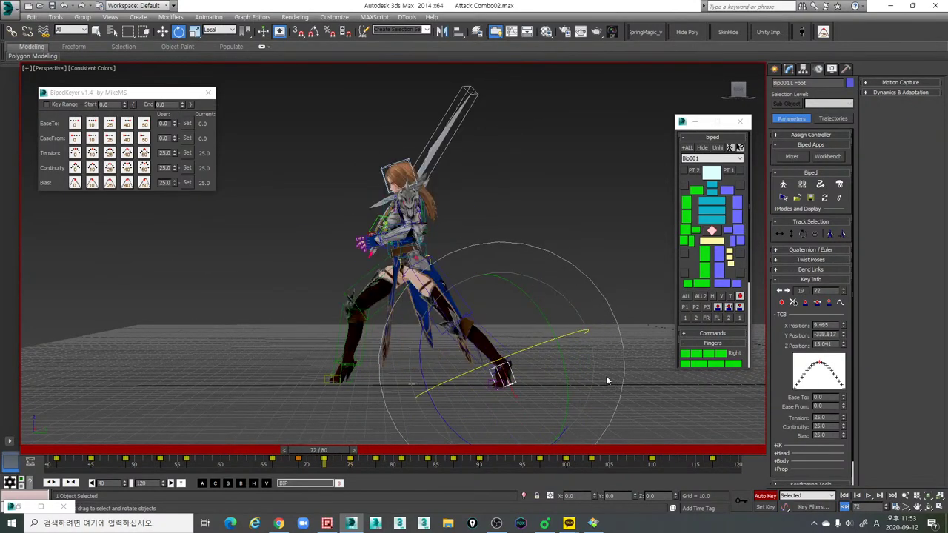
key("comma")
key("period")
left_click(716, 307)
key("period")
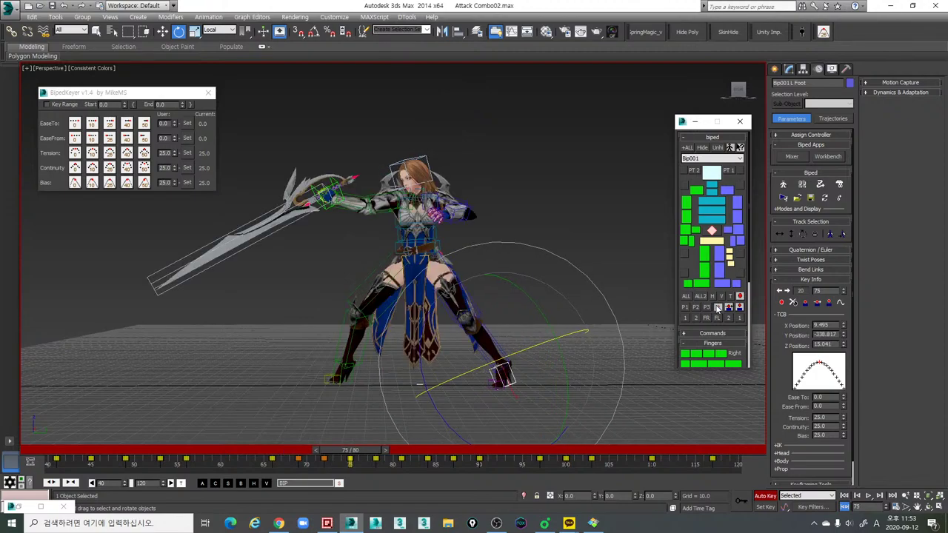
Step: Set planted keys for the left foot at every key from frame 75 to 90 and play the animation
left_click(717, 308)
key("period")
key("period")
key("period")
key("period")
key("period")
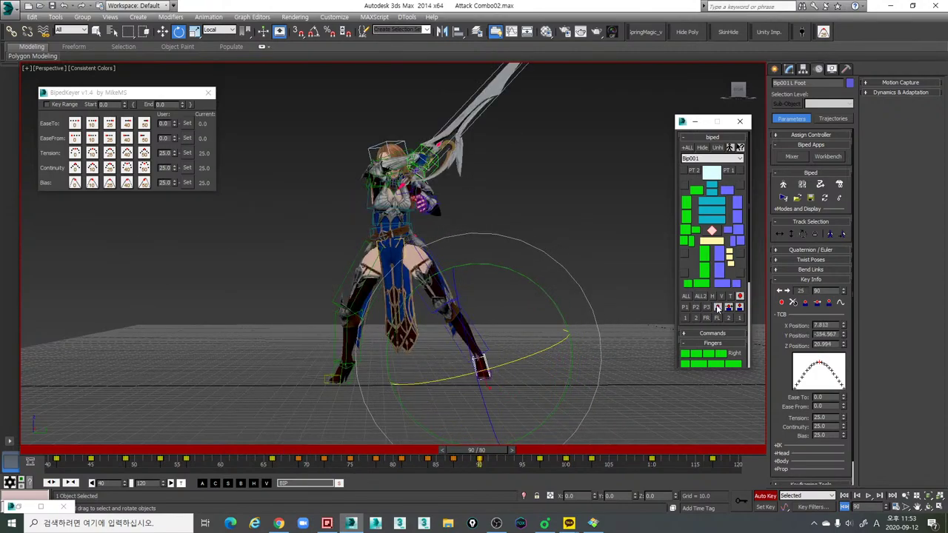
key("slash")
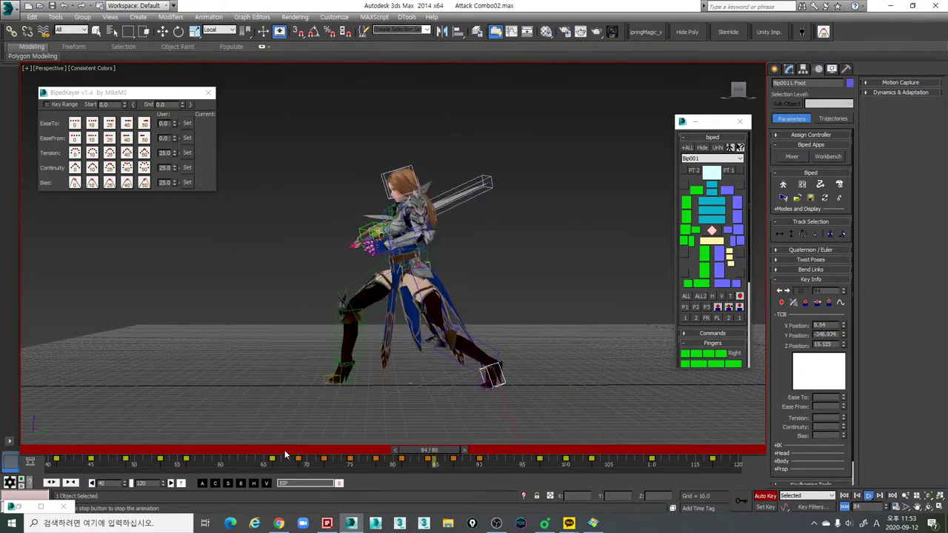
key("slash")
Step: Make the left foot's key at frame 69 sliding and rotate the foot about -5.51 degrees around Y
key("e")
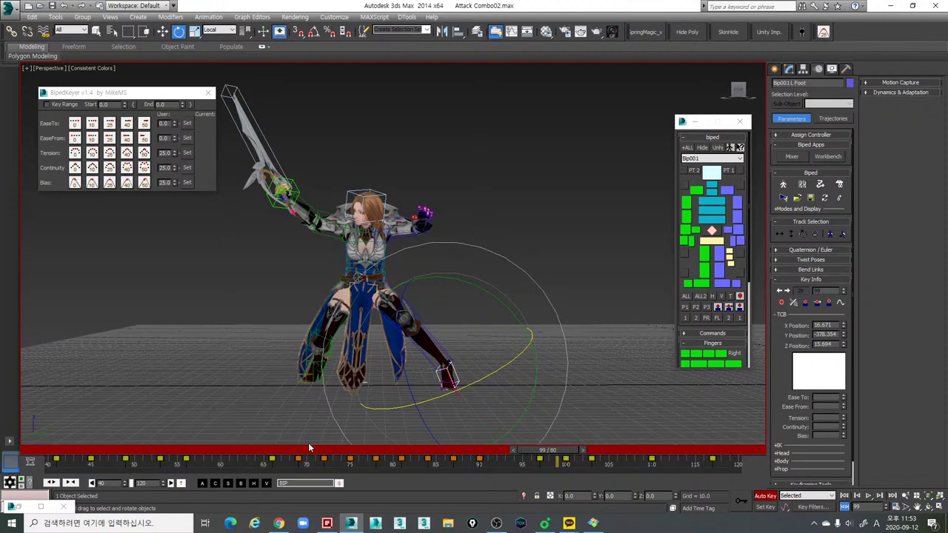
left_click_drag(296, 455, 336, 454)
key("e")
middle_click_drag(400, 389, 424, 413, "alt")
left_click_drag(339, 453, 314, 453)
middle_click_drag(450, 412, 553, 370, "alt")
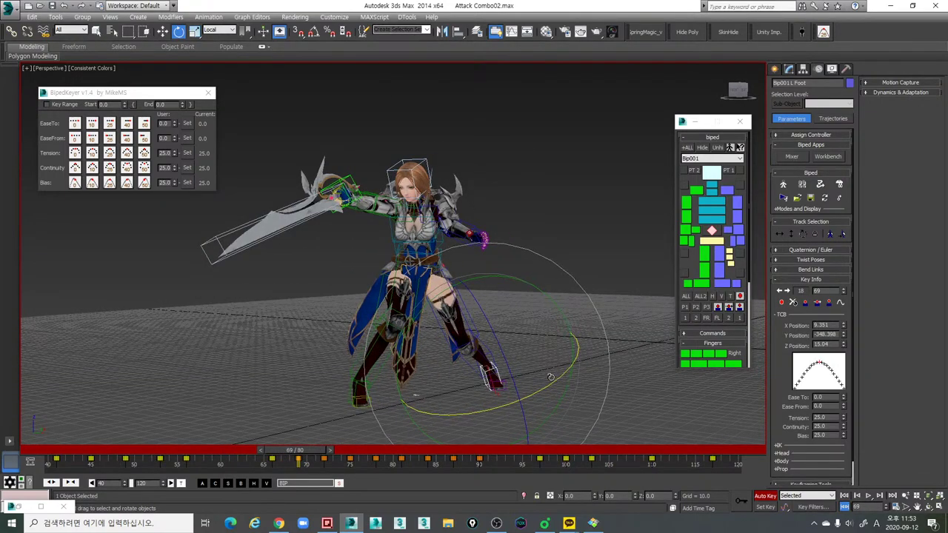
scroll(609, 356, "up", 3)
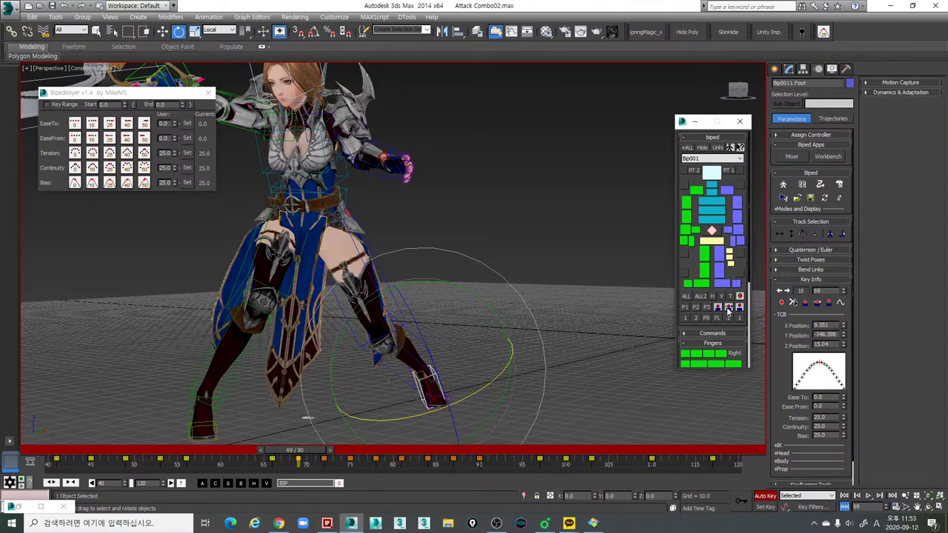
middle_click_drag(479, 376, 469, 399, "alt")
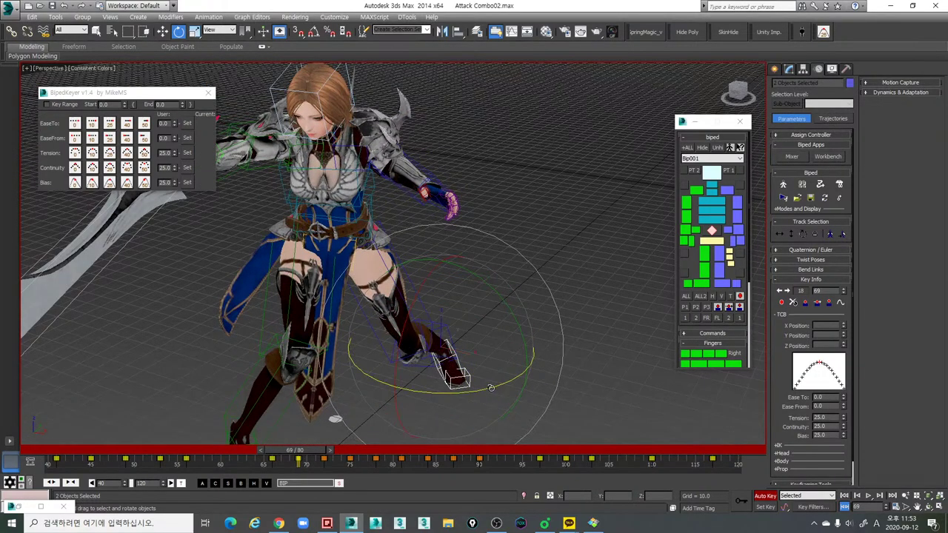
left_click(474, 378)
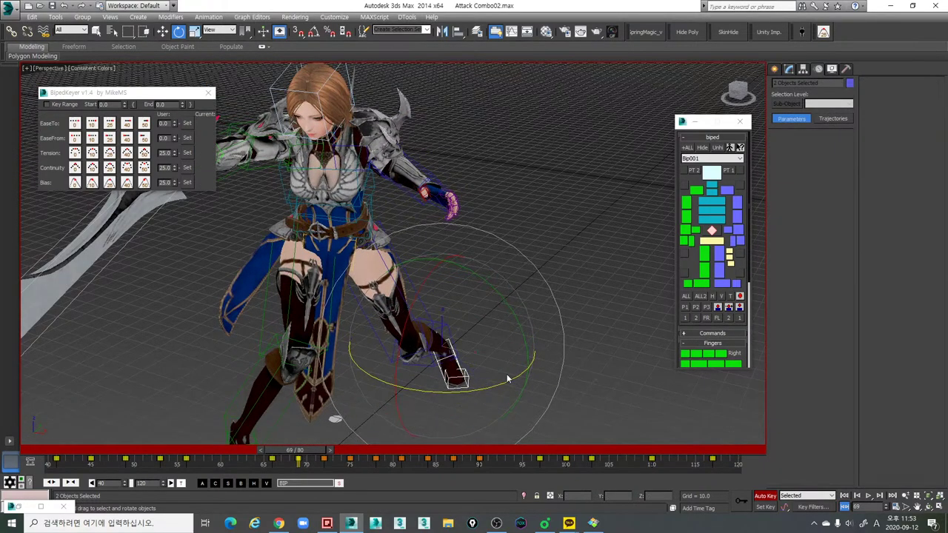
left_click(454, 360)
middle_click_drag(454, 359, 477, 344, "alt")
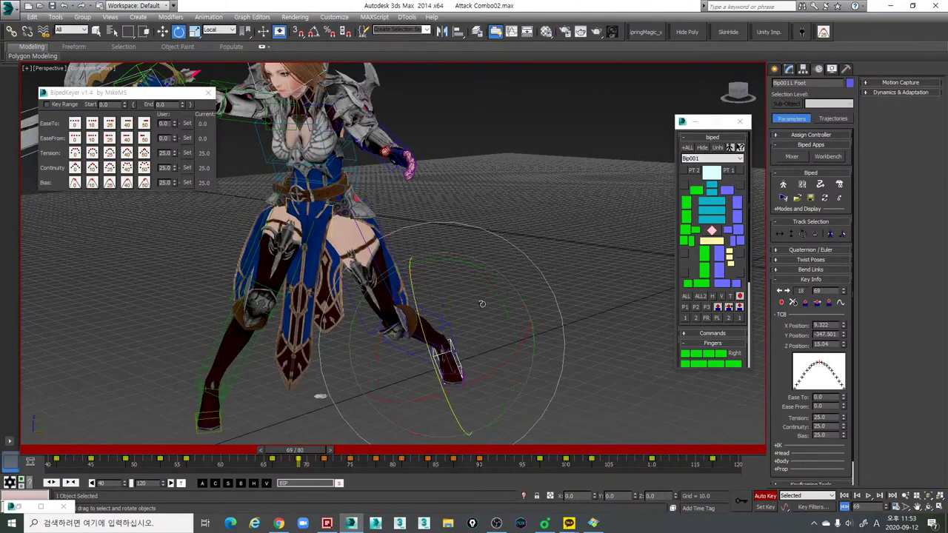
left_click_drag(492, 275, 501, 275)
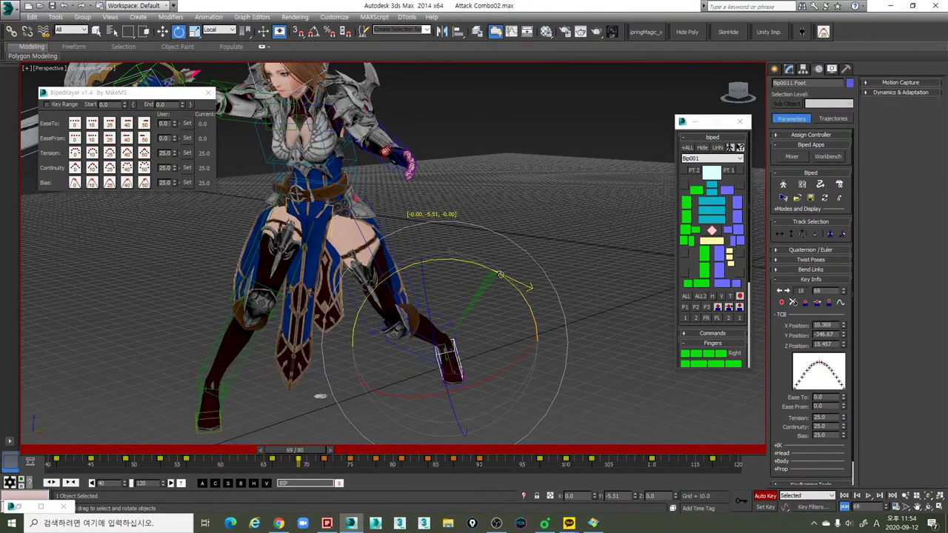
Step: Rotate the left calf at frame 69 to realign the knee and review the leg's motion up to frame 75
left_click(447, 317)
middle_click_drag(446, 318, 492, 341, "alt")
left_click_drag(500, 344, 505, 333)
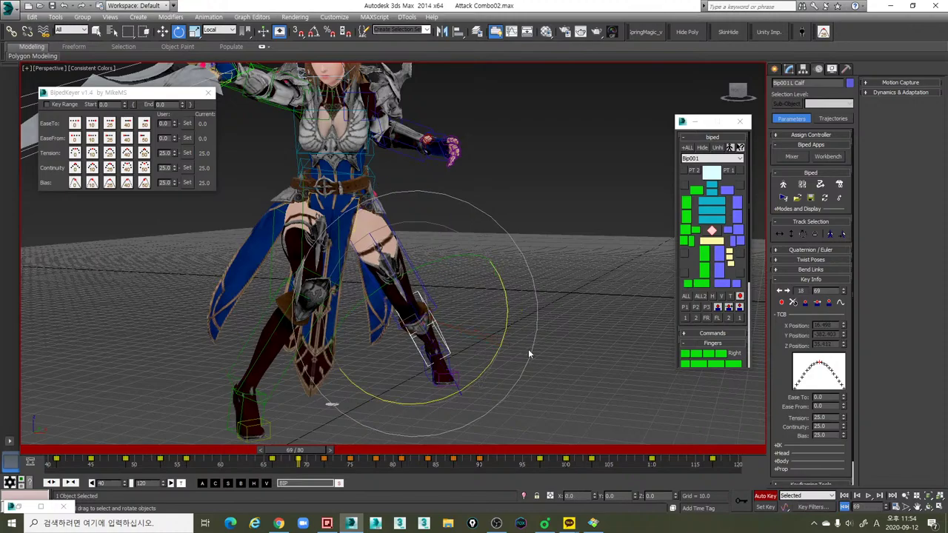
middle_click_drag(528, 350, 511, 351, "alt")
key("q")
left_click_drag(306, 456, 361, 456)
key("e")
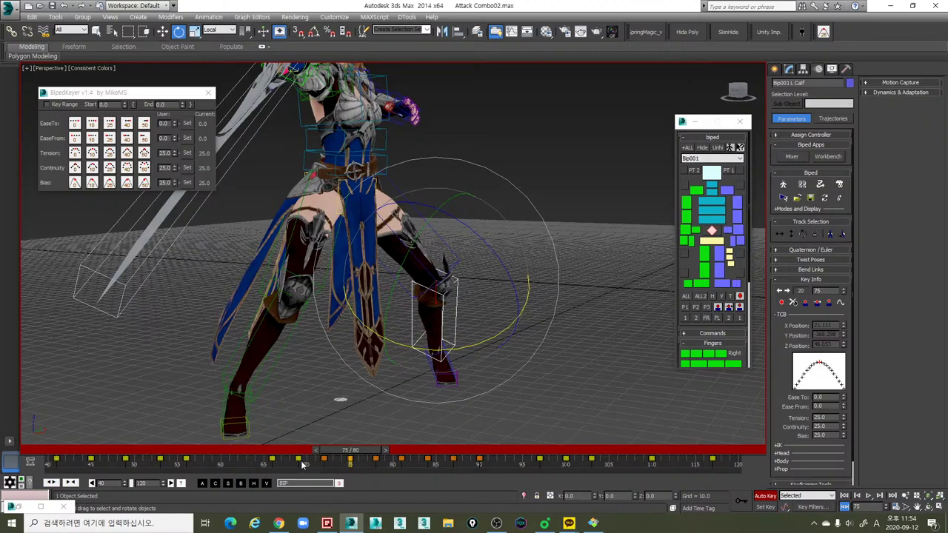
Step: Copy the left leg's key from frame 69 to frame 72 and rotate the left calf there
left_click(300, 459)
left_click_drag(331, 455, 310, 457)
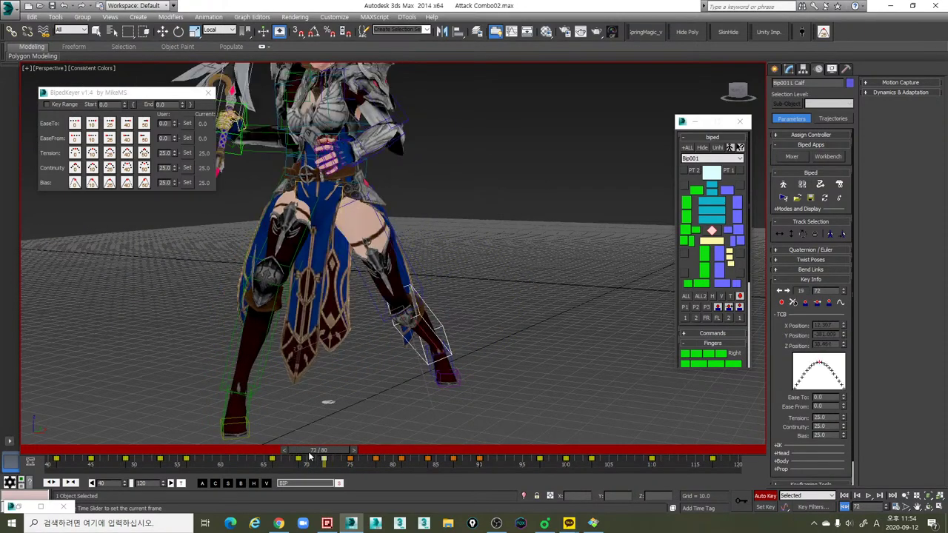
key("e")
left_click_drag(468, 353, 476, 347)
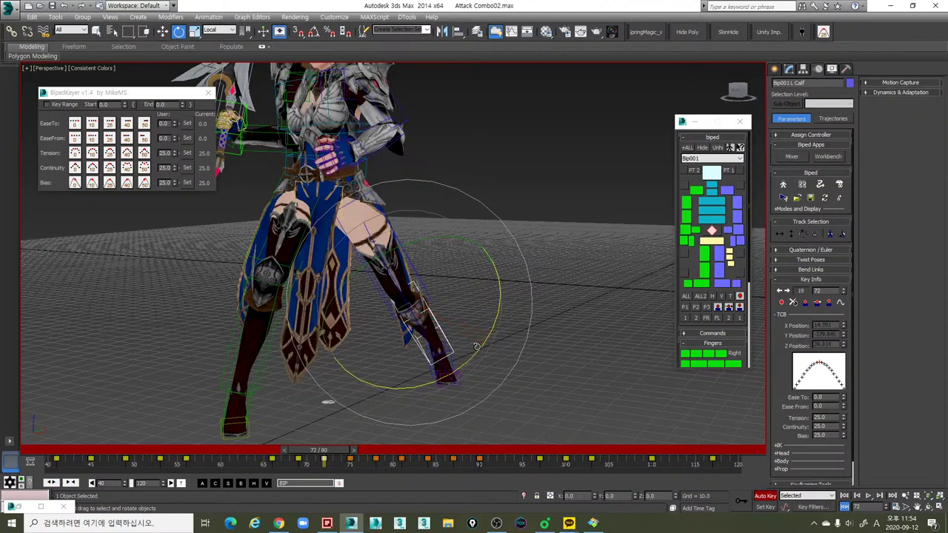
Step: Replace the left leg's key at frame 75 with a copied key and rotate the left calf outward there
key("period")
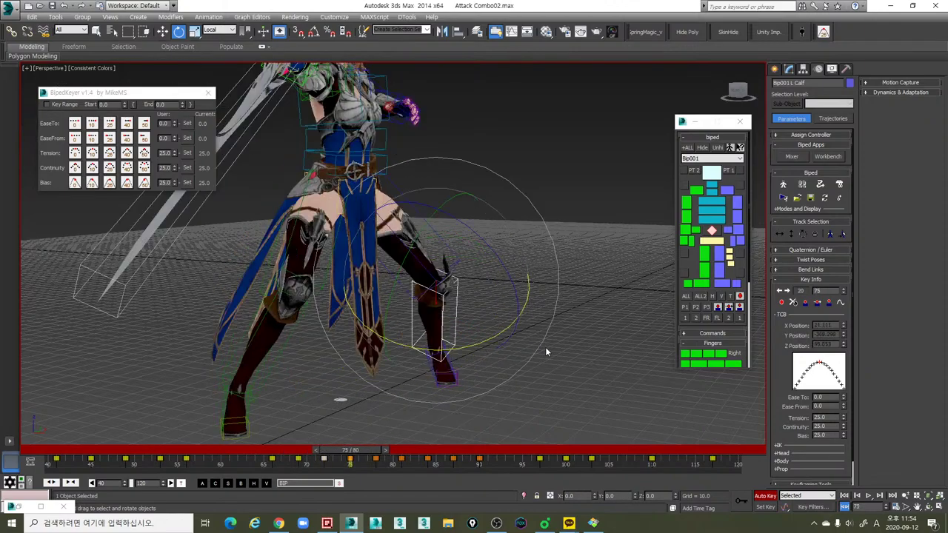
key("period")
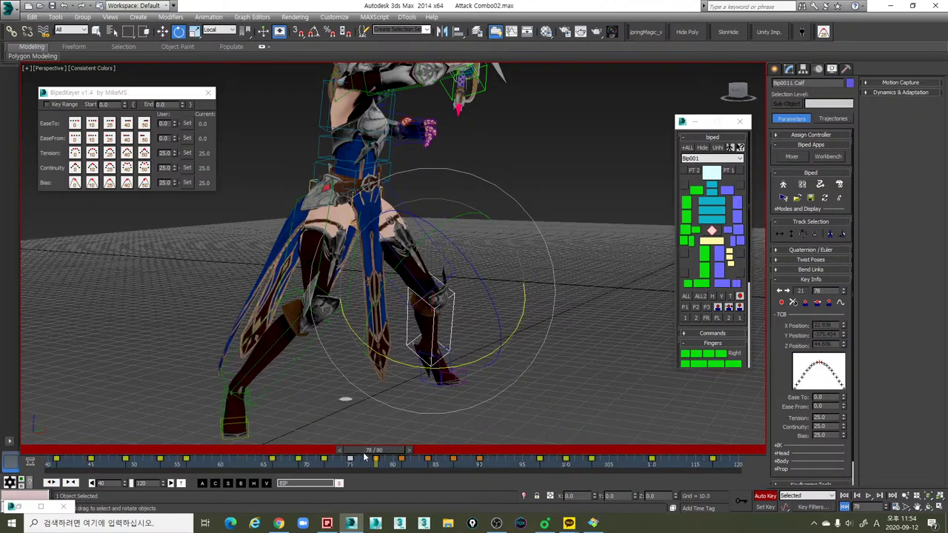
left_click_drag(364, 457, 337, 452)
key("e")
middle_click_drag(504, 326, 478, 340, "alt")
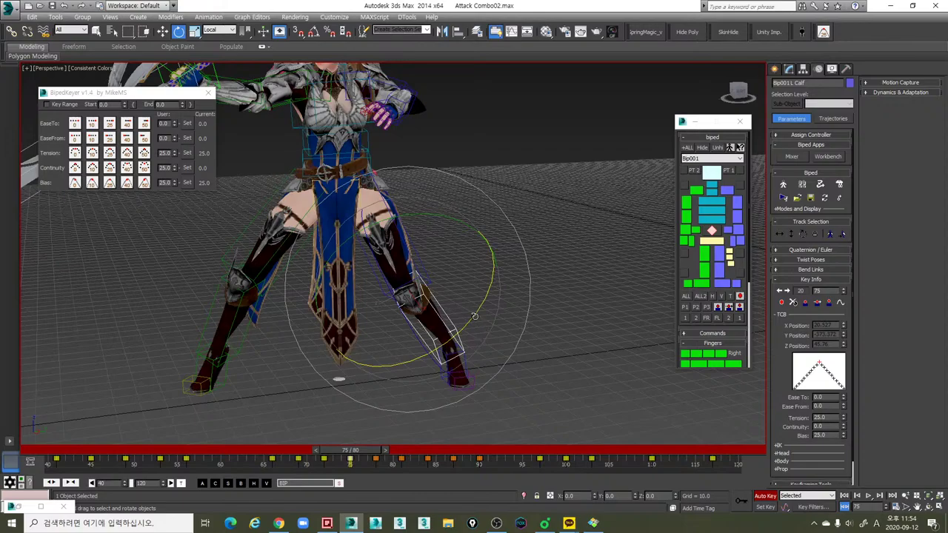
left_click_drag(474, 316, 481, 310)
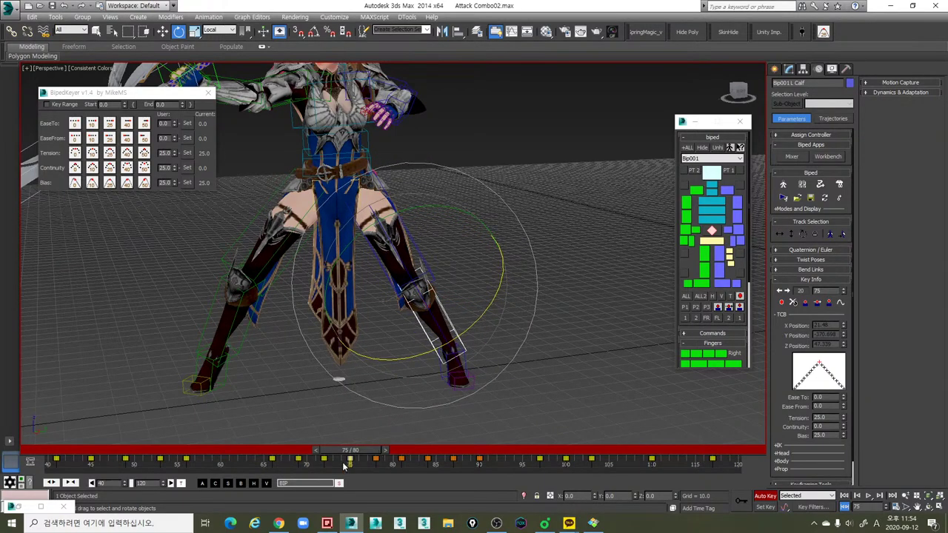
Step: Copy the left leg's key from frame 75 to frame 78 and view the pose from the front
left_click_drag(351, 460, 396, 451)
middle_click_drag(444, 379, 436, 408, "alt")
middle_click_drag(467, 362, 508, 381, "alt")
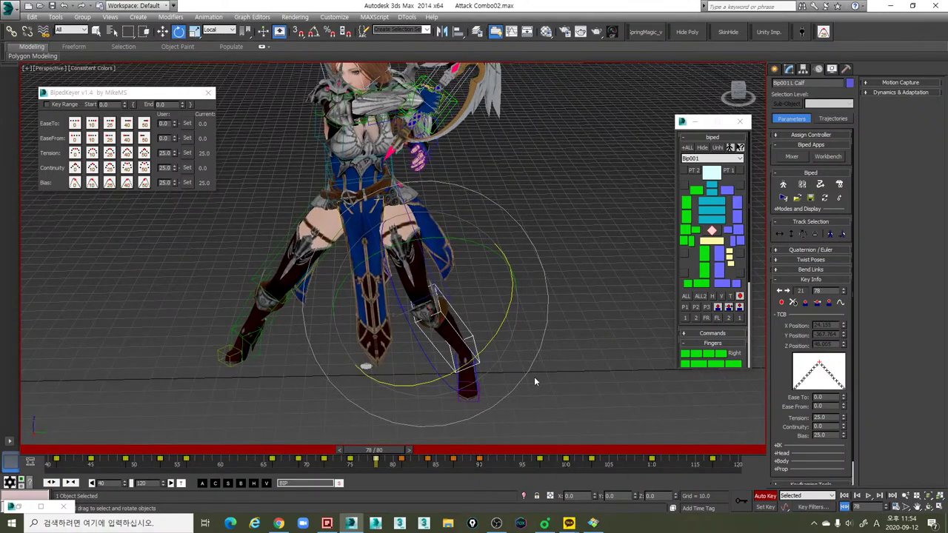
key("period")
key("period")
key("period")
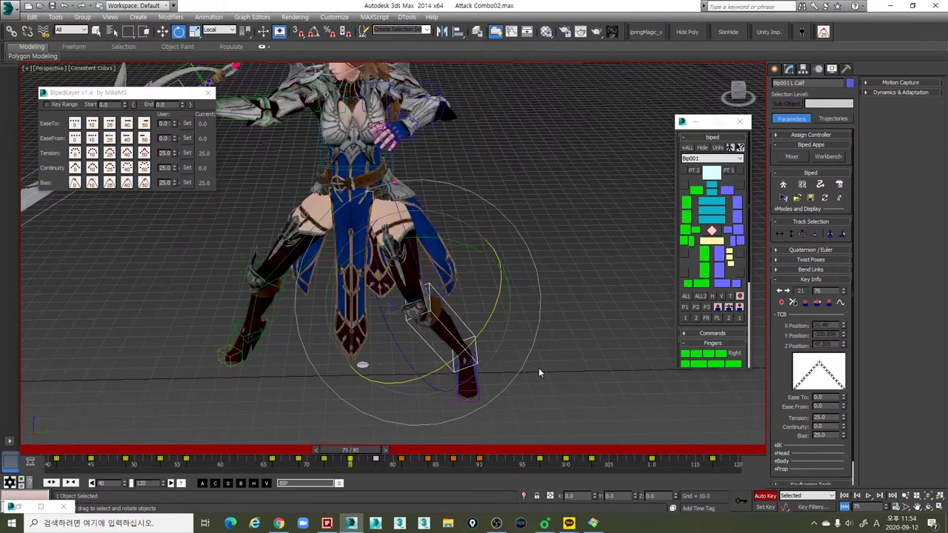
Step: Compare the left calf's direction at the keys on frames 75 and 78
key("comma")
key("comma")
key("comma")
key("comma")
key("comma")
key("comma")
key("period")
key("period")
key("period")
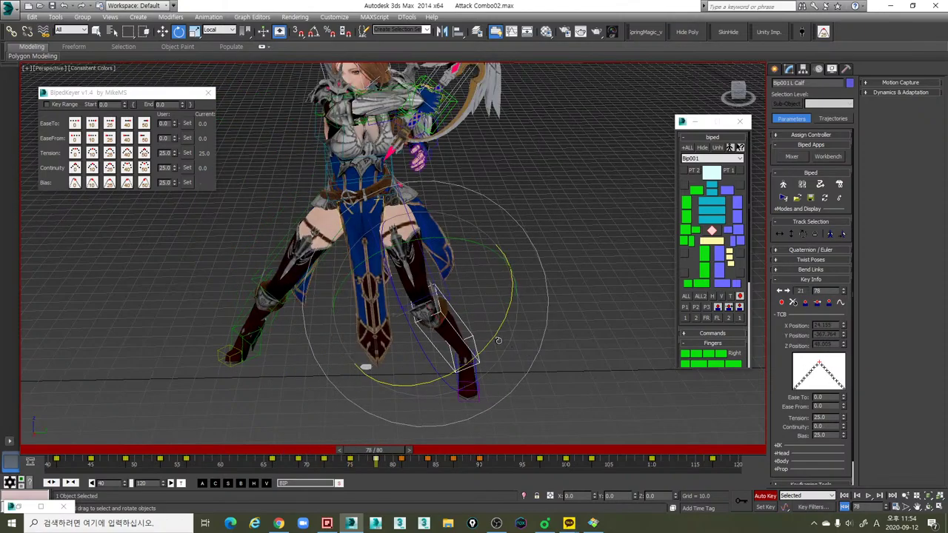
Step: Rotate the left calf about -3.36 degrees around X at frame 75 and compare it with frame 78
key("comma")
key("comma")
key("comma")
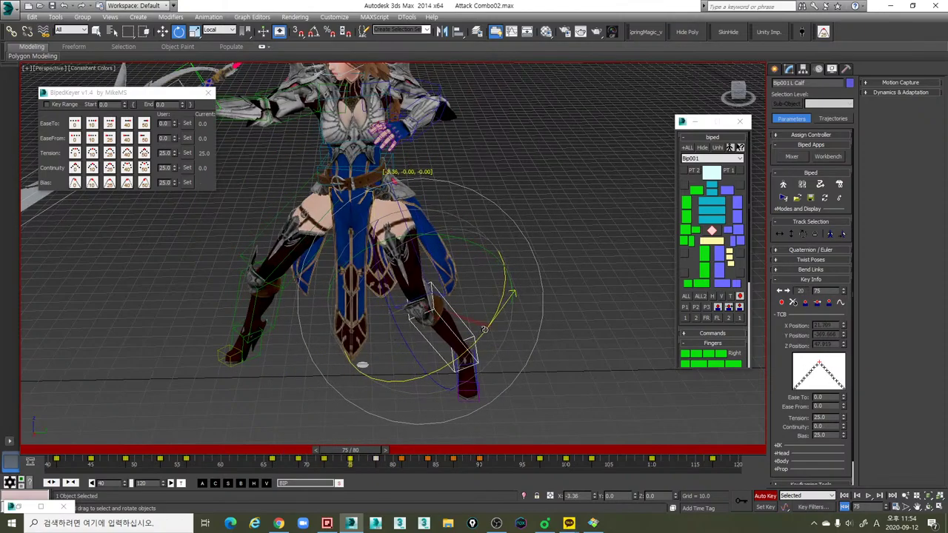
key("period")
key("period")
key("period")
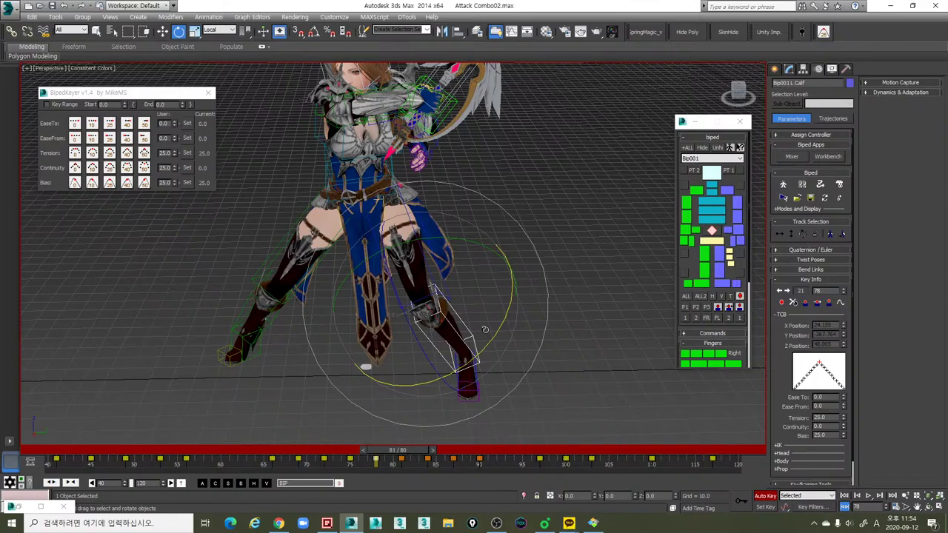
Step: Examine the left leg's poses at frames 78, 81 and 84 from a lower angle
key("period")
key("period")
key("period")
middle_click_drag(539, 368, 617, 356, "alt")
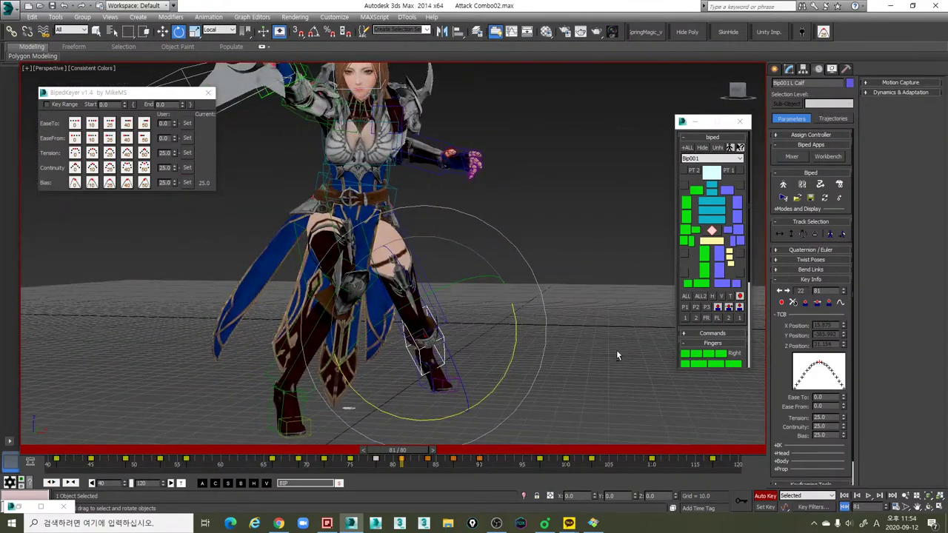
key("comma")
key("period")
key("period")
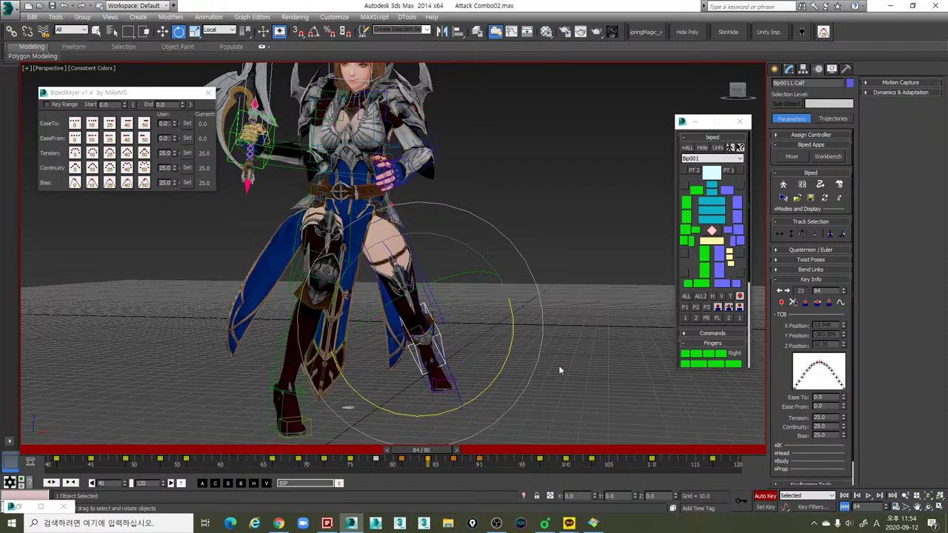
key("comma")
key("comma")
key("comma")
key("period")
key("period")
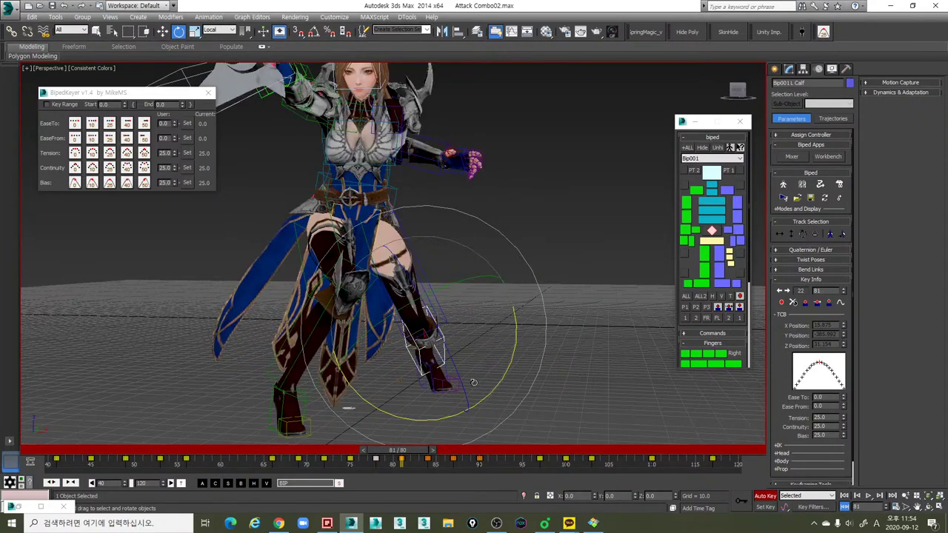
Step: Copy the left leg's keys from frames 69 and 72 to frames 81 and 84
key("comma")
key("comma")
key("comma")
key("comma")
key("comma")
key("comma")
key("comma")
key("comma")
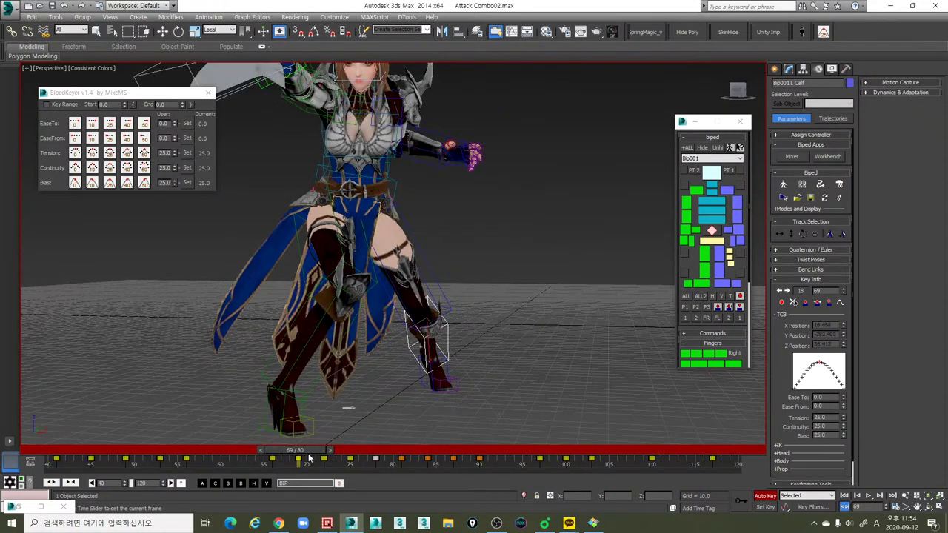
left_click_drag(341, 460, 317, 465)
key("e")
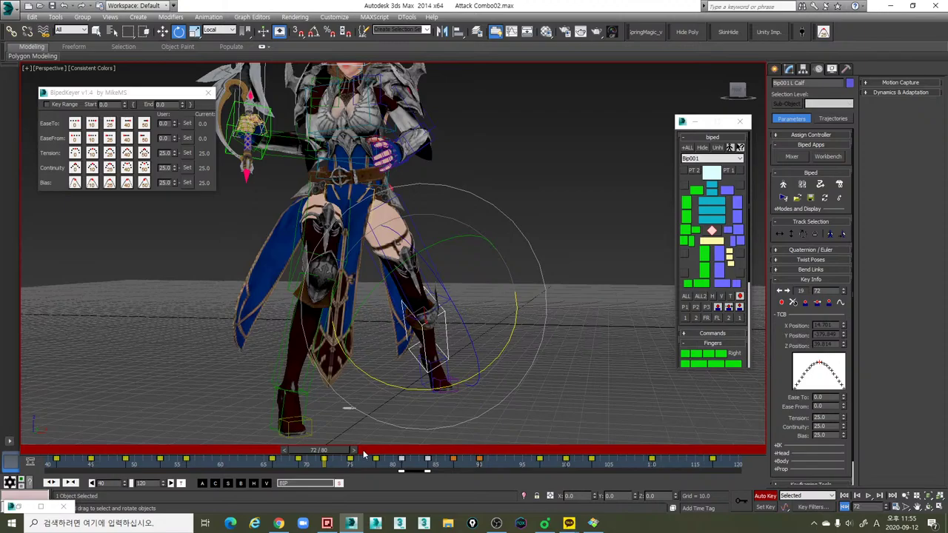
Step: Copy the left leg's key from frame 84 to frame 87 and rotate the left calf in line with the thigh
left_click_drag(363, 453, 464, 459)
middle_click_drag(504, 409, 444, 415, "alt")
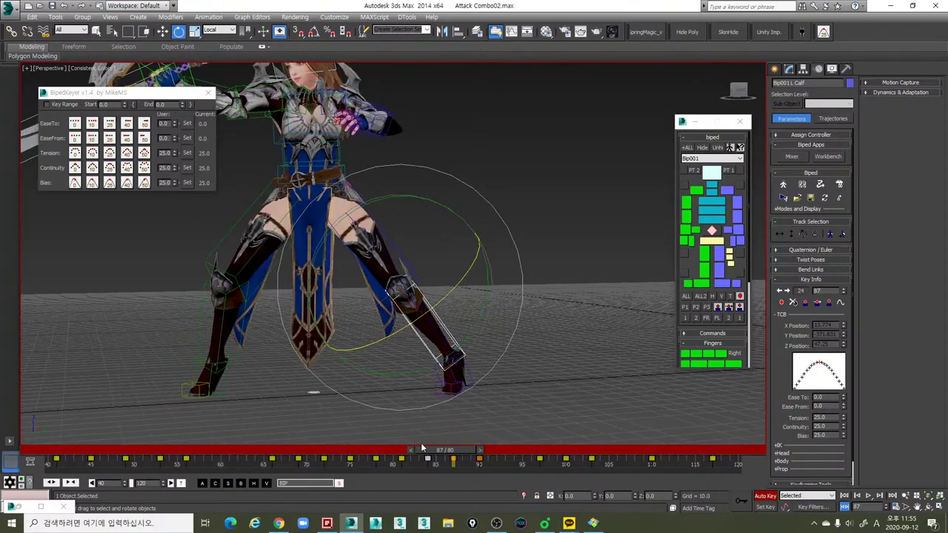
left_click_drag(395, 456, 455, 464)
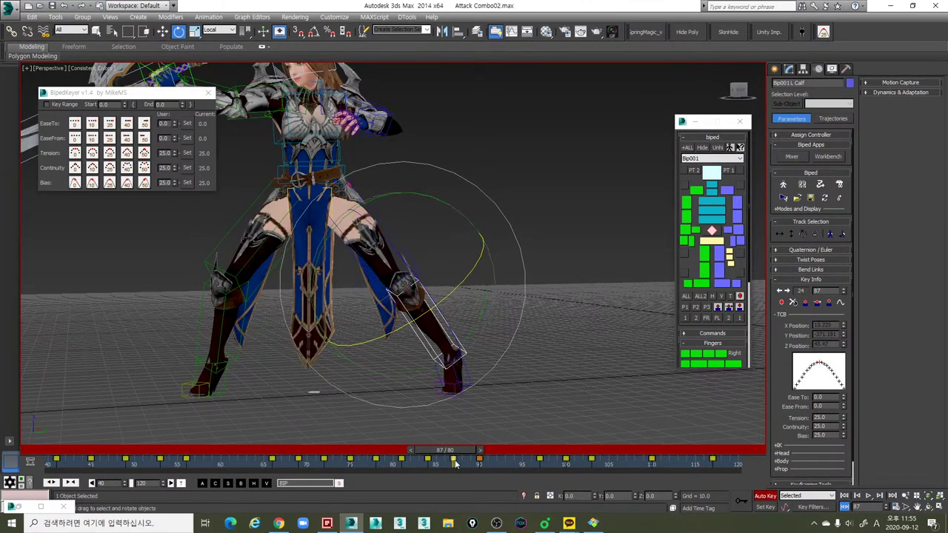
middle_click_drag(457, 403, 459, 337, "alt")
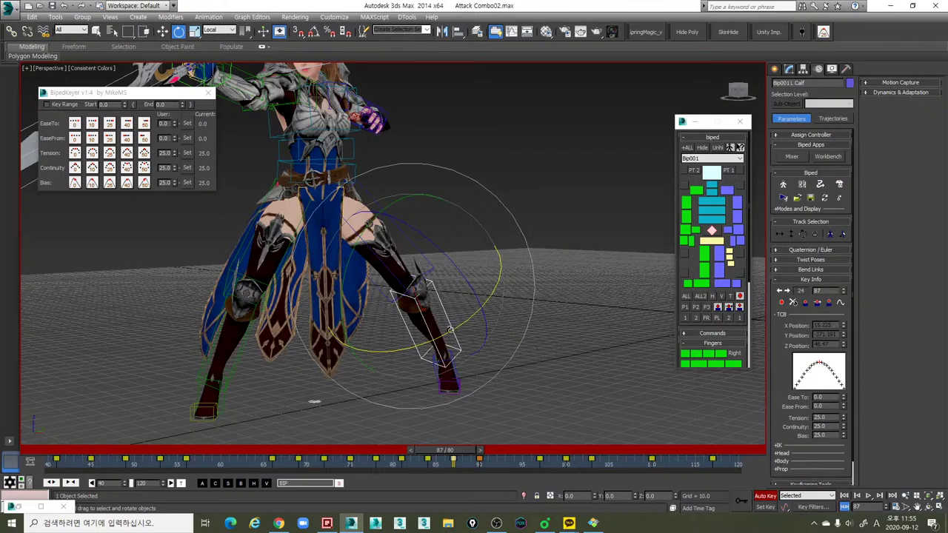
left_click_drag(450, 330, 421, 340)
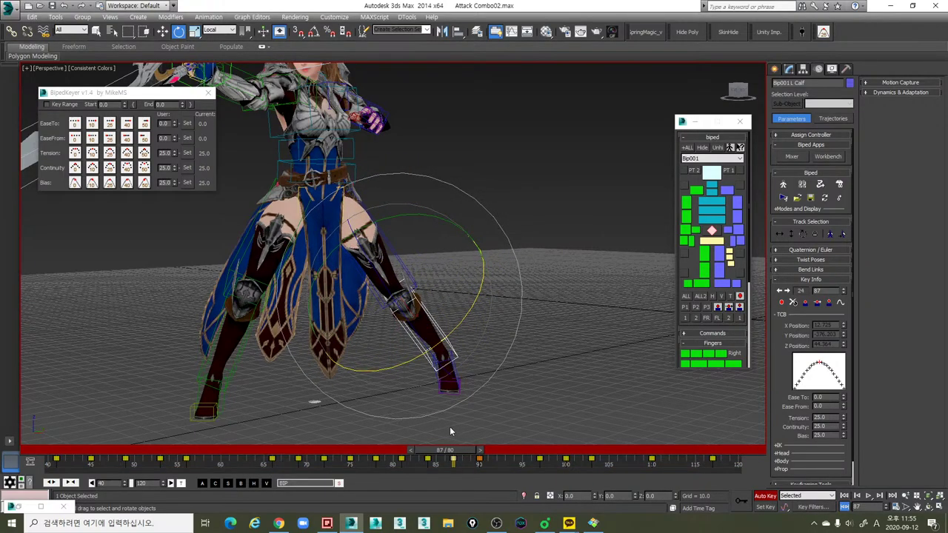
Step: Scrub between frames 87 and 97 to check the left leg's motion from a wider view
left_click_drag(402, 457, 478, 456)
middle_click_drag(474, 415, 429, 453, "alt")
scroll(451, 398, "down", 4)
left_click_drag(404, 455, 449, 448)
left_click_drag(465, 449, 539, 453)
key("e")
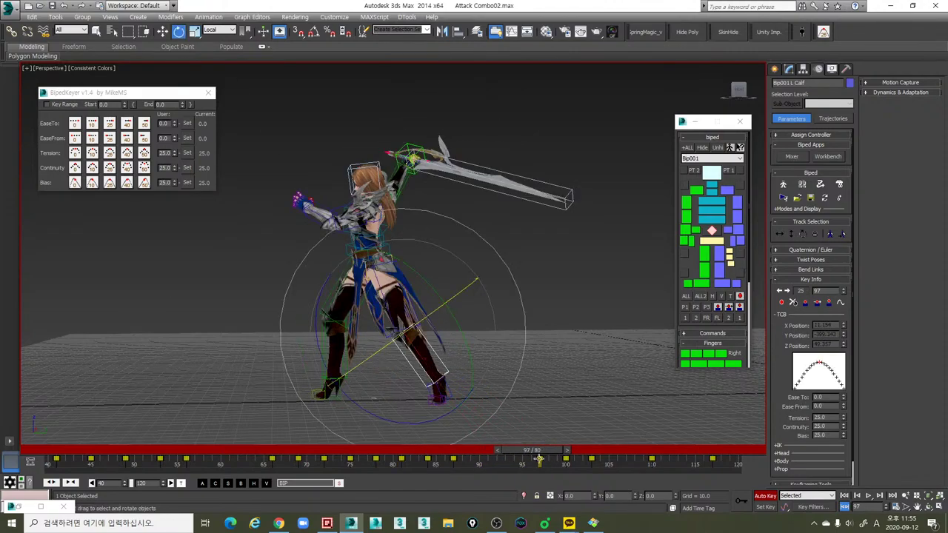
left_click_drag(539, 460, 482, 453)
Step: Select the left foot and review its movement around frame 92 by comparing neighbouring keys and playing the animation
key("w")
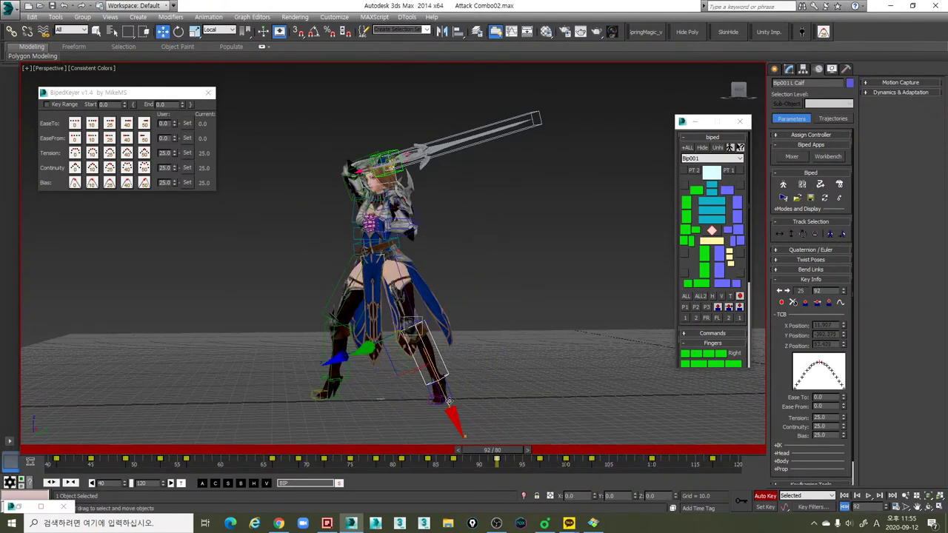
left_click(449, 401)
scroll(459, 396, "up", 5)
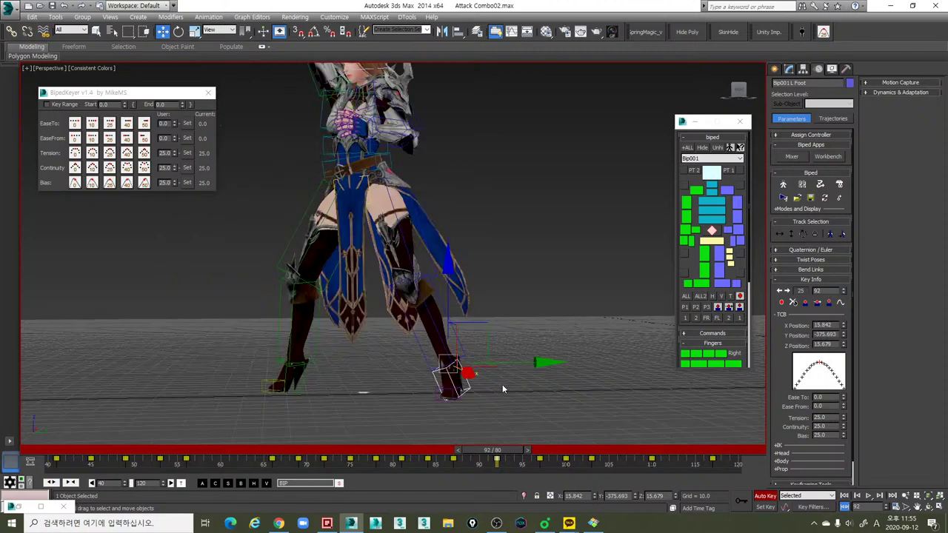
key("comma")
key("period")
key("period")
key("comma")
key("slash")
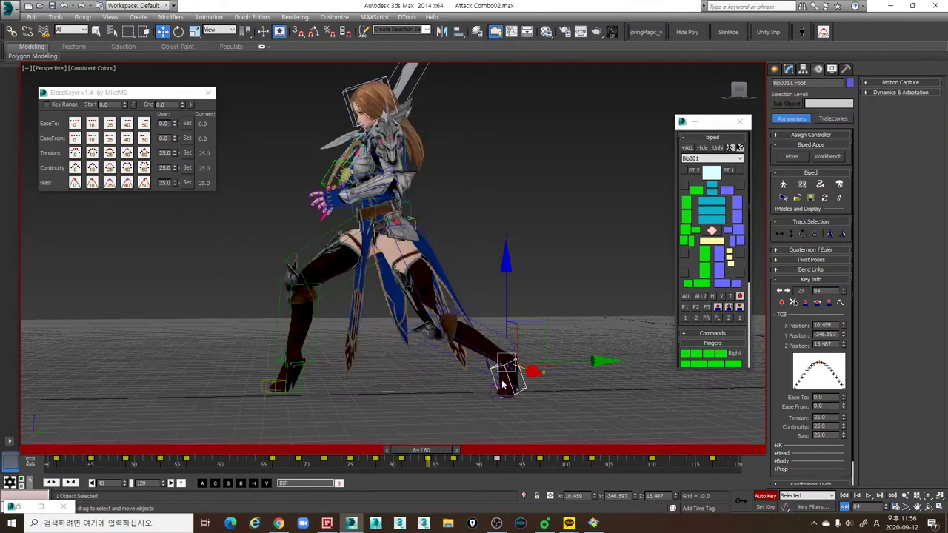
key("slash")
left_click(505, 450)
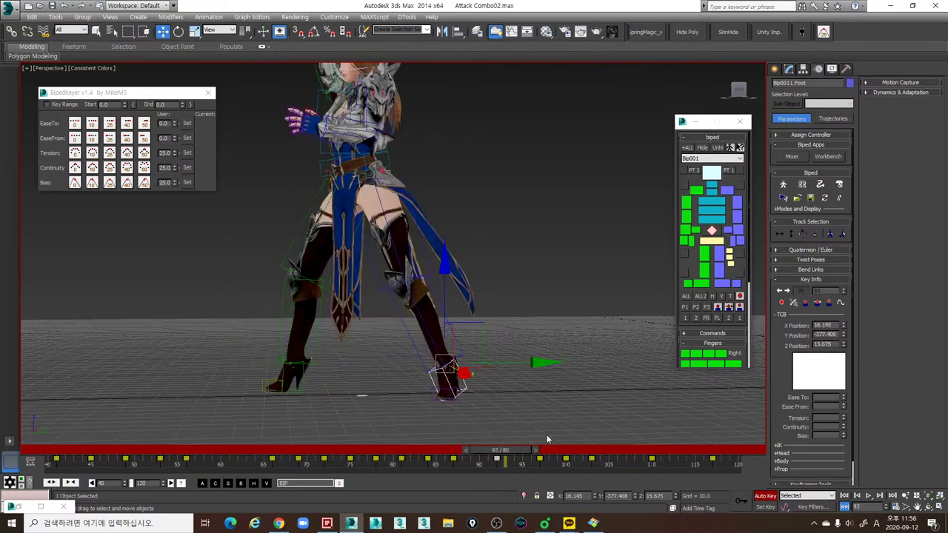
Step: Set the left foot's Bias to 0 at frame 92 and its Continuity to 0 at frame 97
key("comma")
left_click(74, 183)
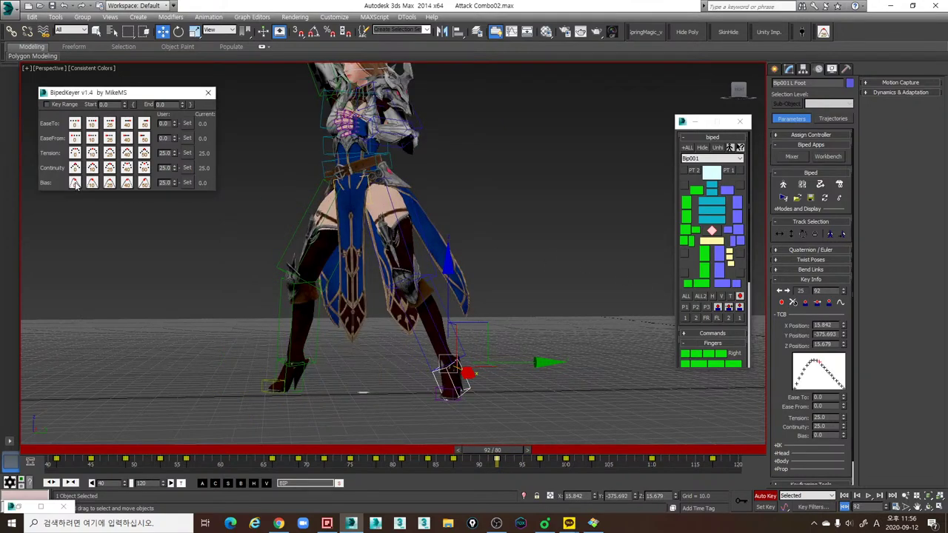
key("period")
key("period")
key("comma")
left_click(74, 167)
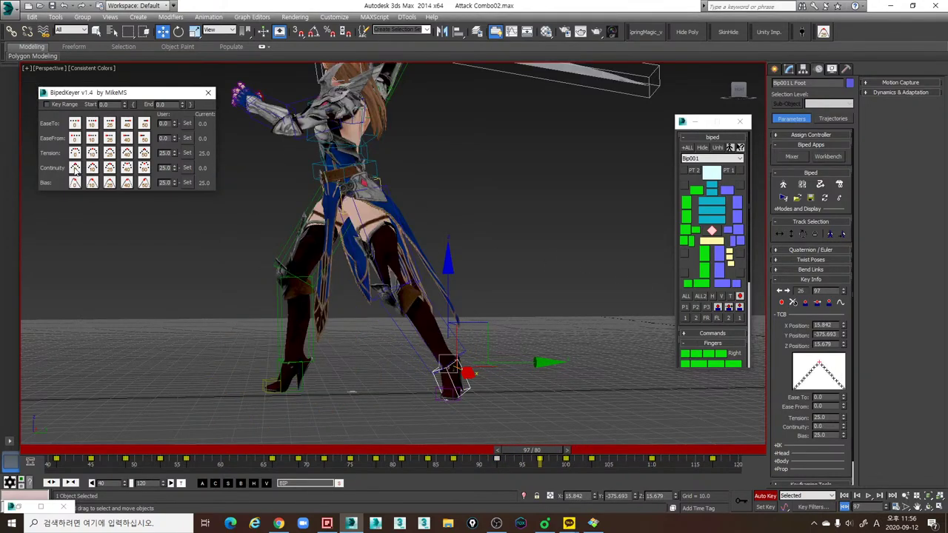
Step: Set the left foot's Bias to 50 at frame 87 and check its earlier keys around frames 72 and 75
key("comma")
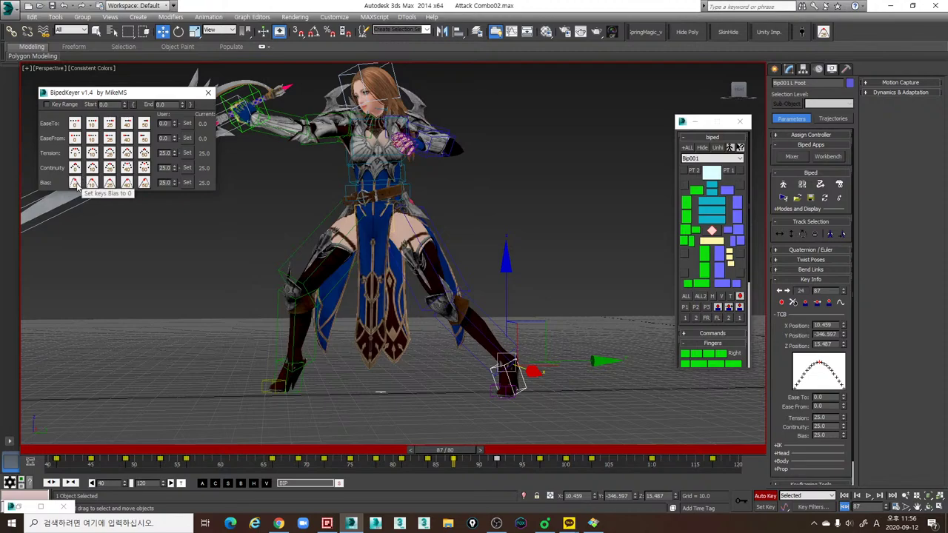
left_click(144, 183)
key("comma")
key("comma")
key("comma")
key("comma")
key("comma")
key("comma")
key("comma")
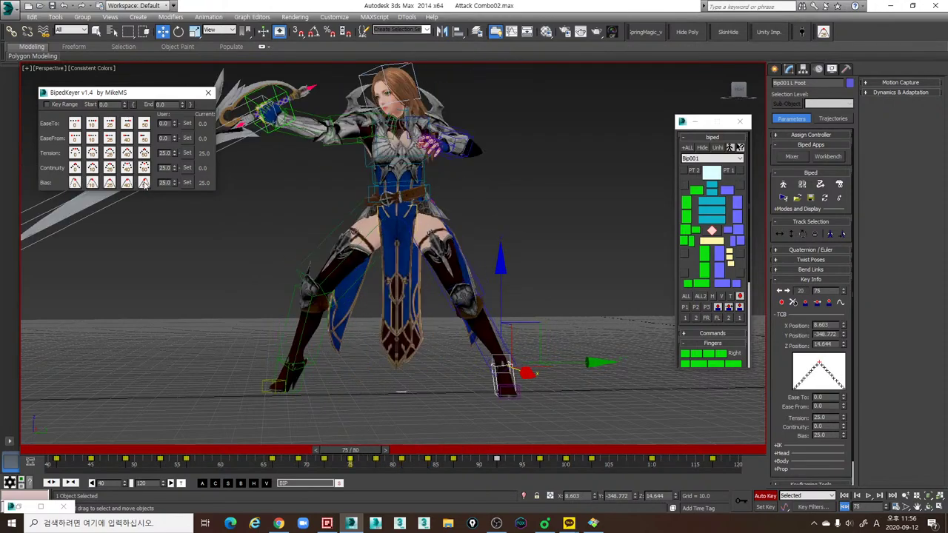
key("period")
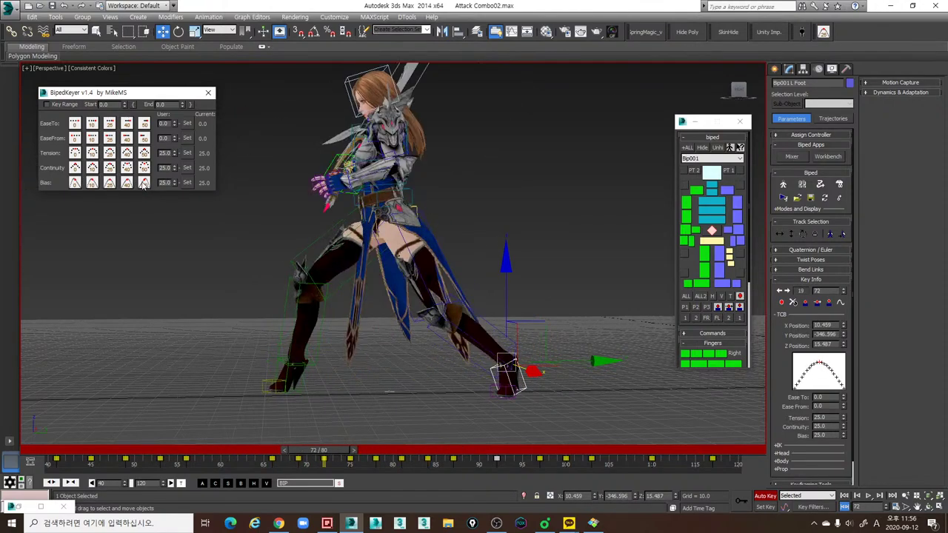
Step: Set the left foot's Continuity to 0 in the planted stretch between frames 72 and 81, and play back the motion
left_click(75, 169)
key("period")
key("period")
key("period")
key("period")
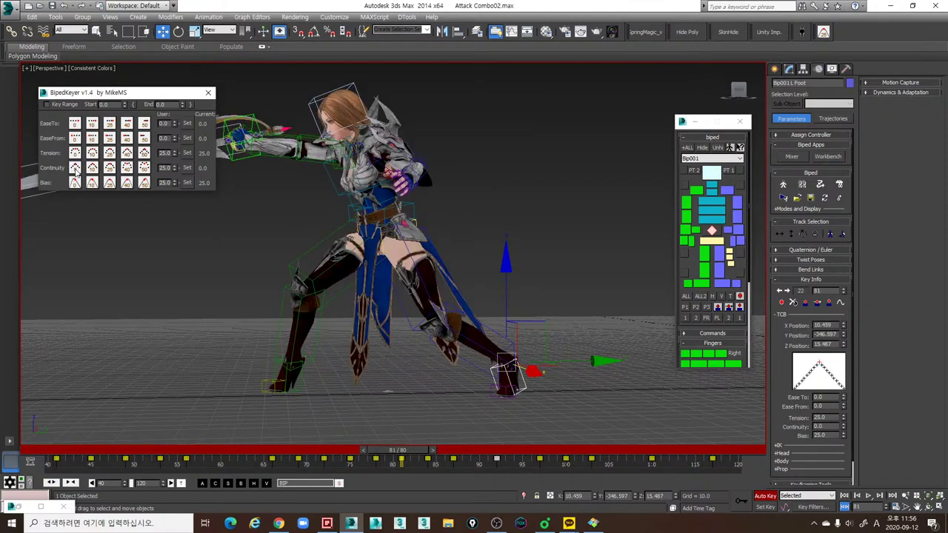
key("period")
key("period")
key("comma")
left_click(245, 450)
key("slash")
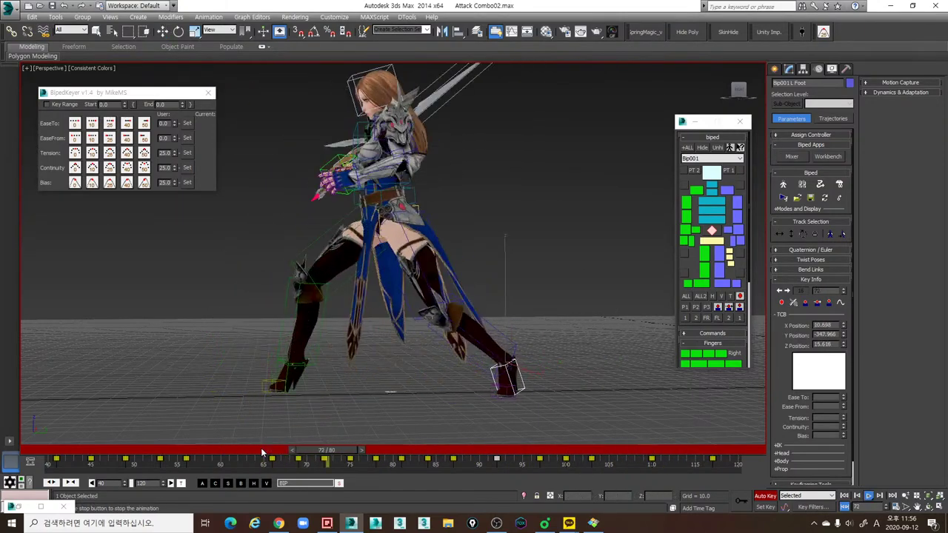
key("slash")
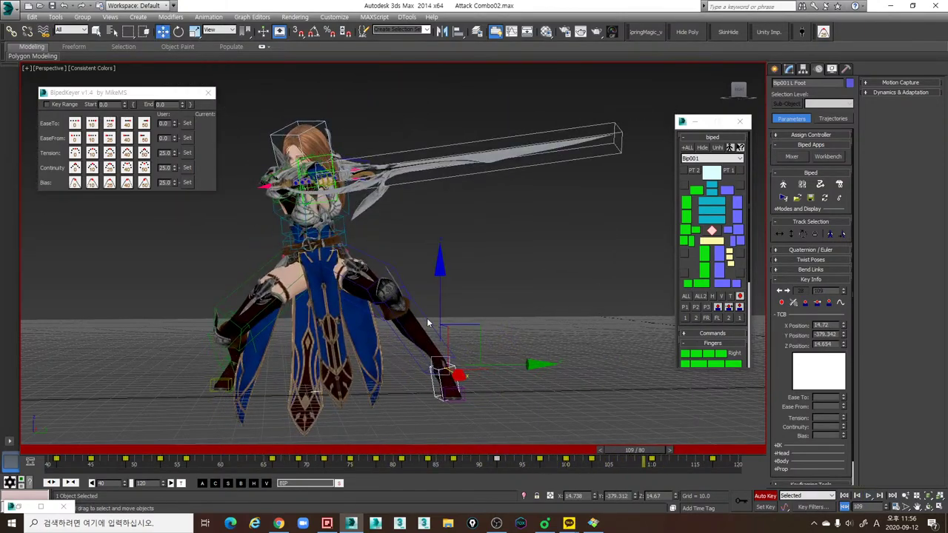
Step: Select the left calf and examine its pose at the keys between frames 92 and 103 from different angles
left_click(426, 318)
key("comma")
key("comma")
key("comma")
key("comma")
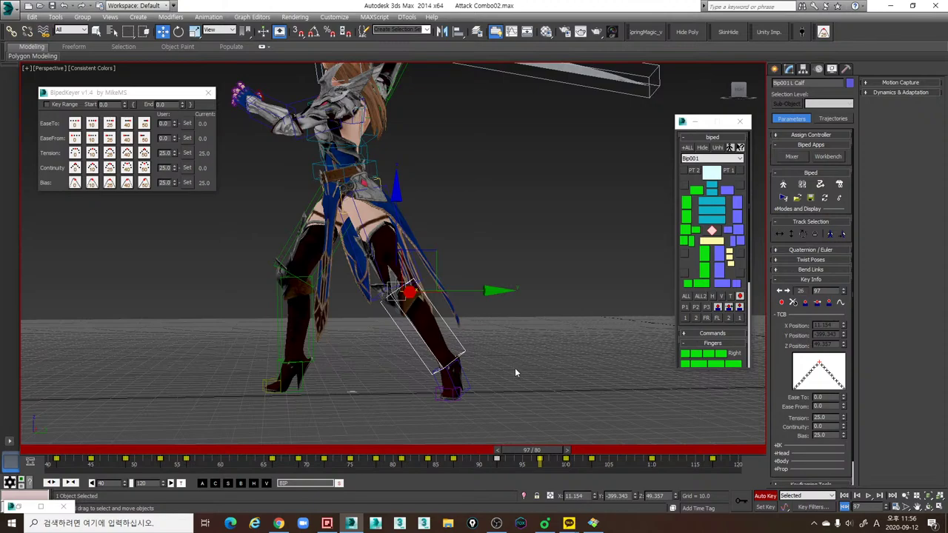
key("period")
key("e")
middle_click_drag(442, 335, 478, 331, "alt")
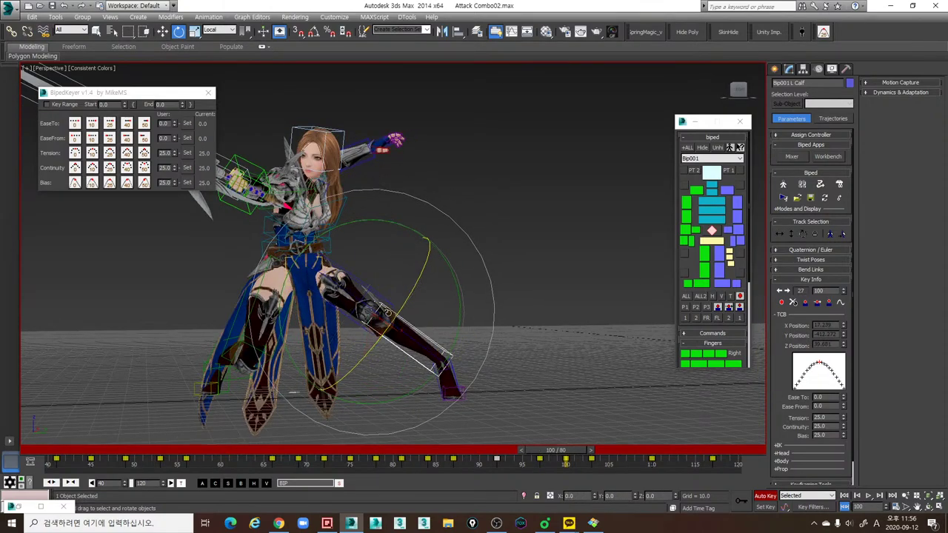
key("comma")
key("period")
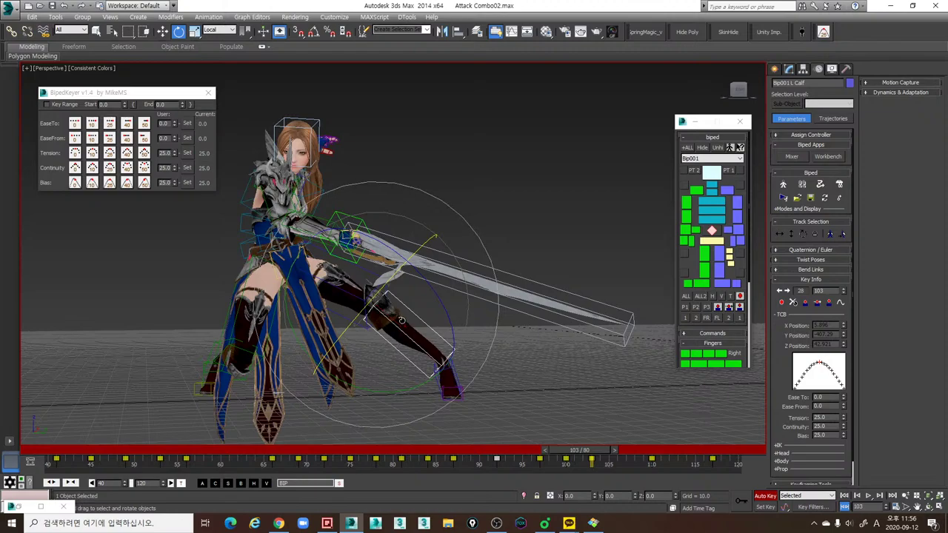
key("comma")
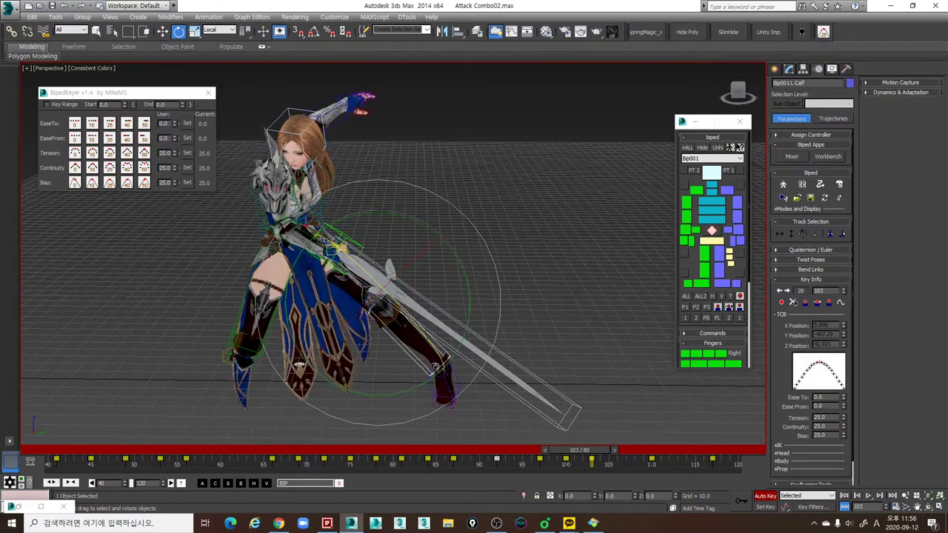
middle_click_drag(428, 347, 441, 359, "alt")
key("period")
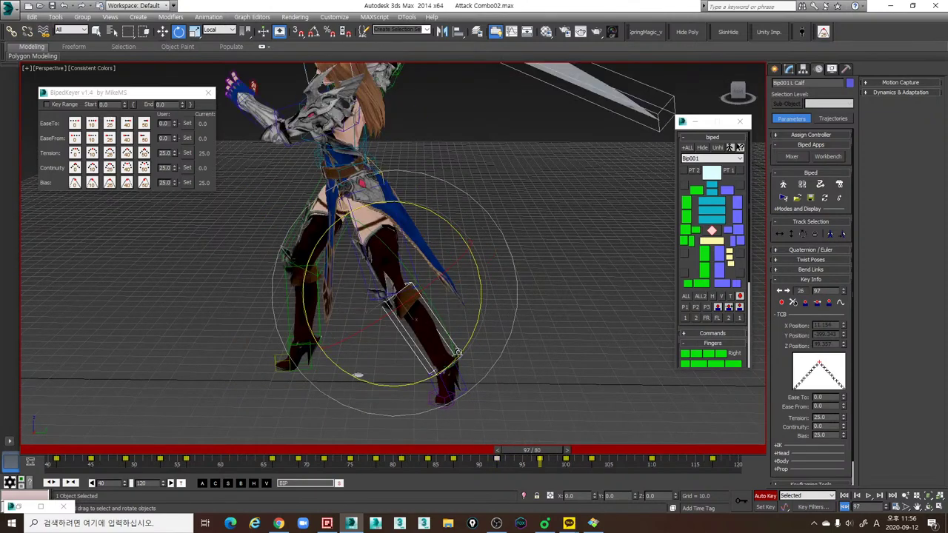
key("comma")
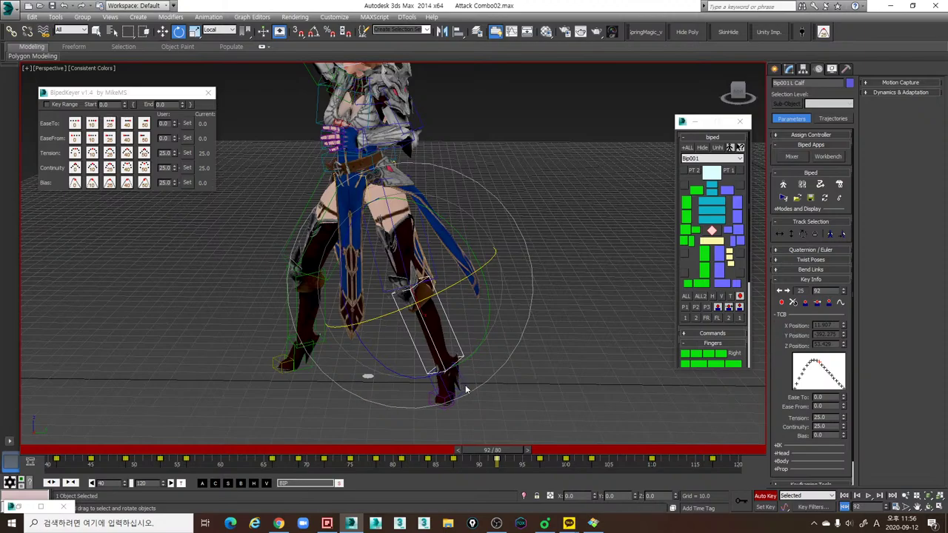
Step: Rotate the left foot slightly at frame 92 to adjust its planted angle
left_click(466, 390)
middle_click_drag(466, 390, 498, 325, "alt")
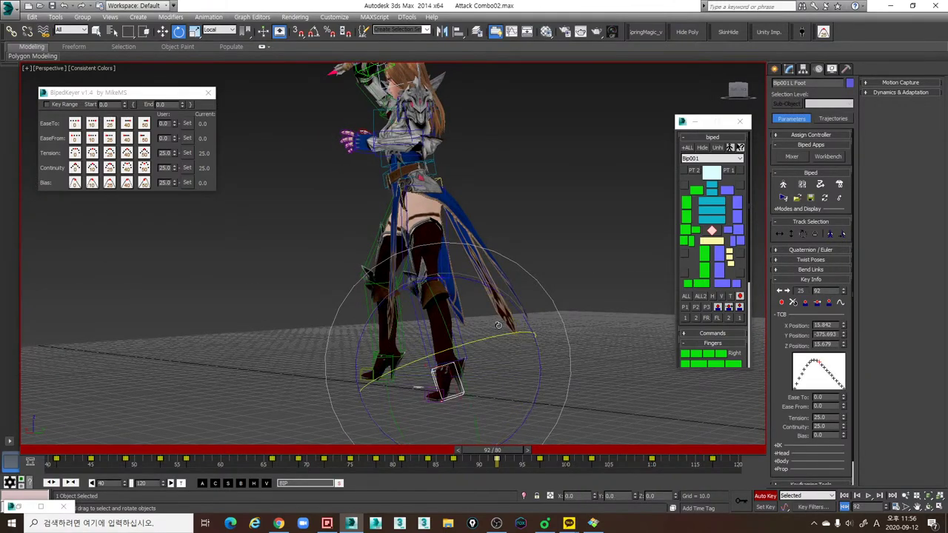
left_click_drag(508, 315, 515, 311)
middle_click_drag(516, 312, 535, 315, "alt")
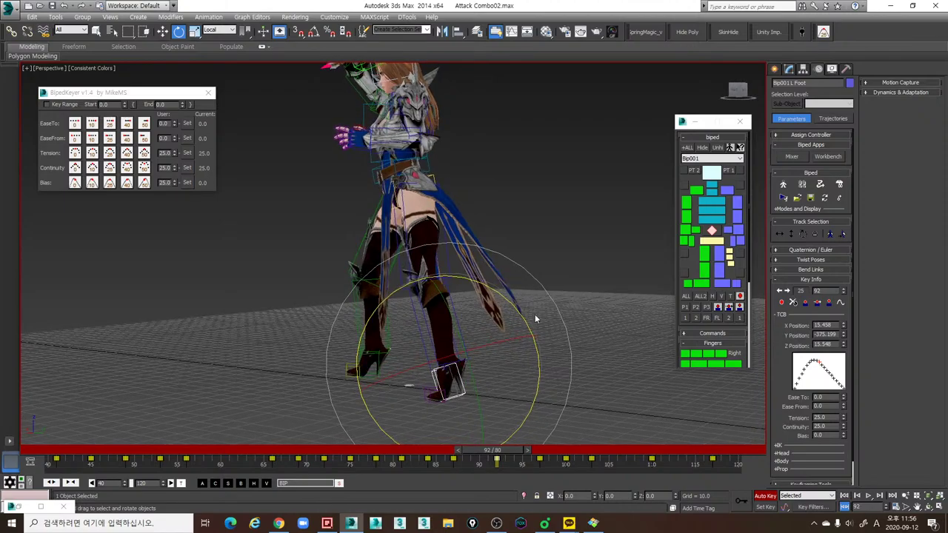
Step: Rotate the left foot at frame 97, including about -3.07 degrees around X
key("period")
left_click_drag(504, 311, 511, 308)
middle_click_drag(513, 310, 603, 311, "alt")
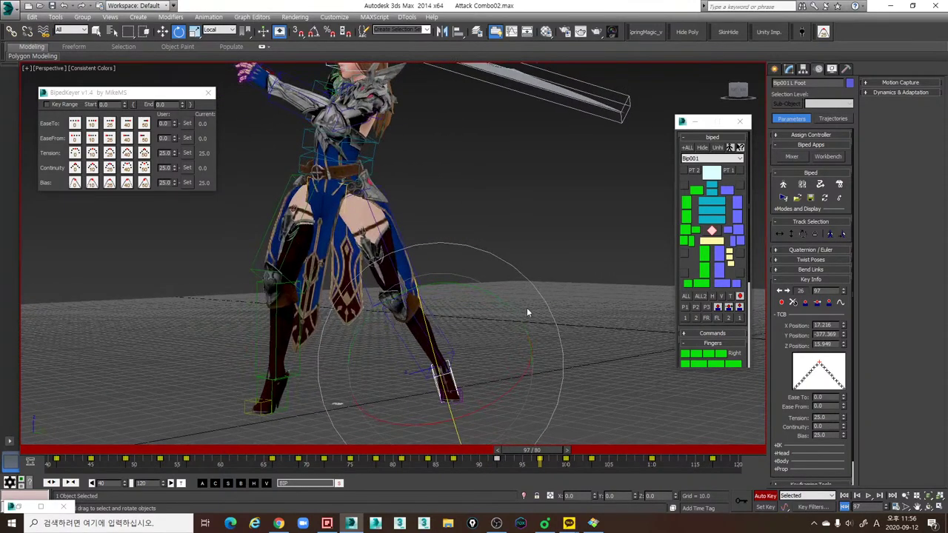
left_click_drag(499, 301, 491, 297)
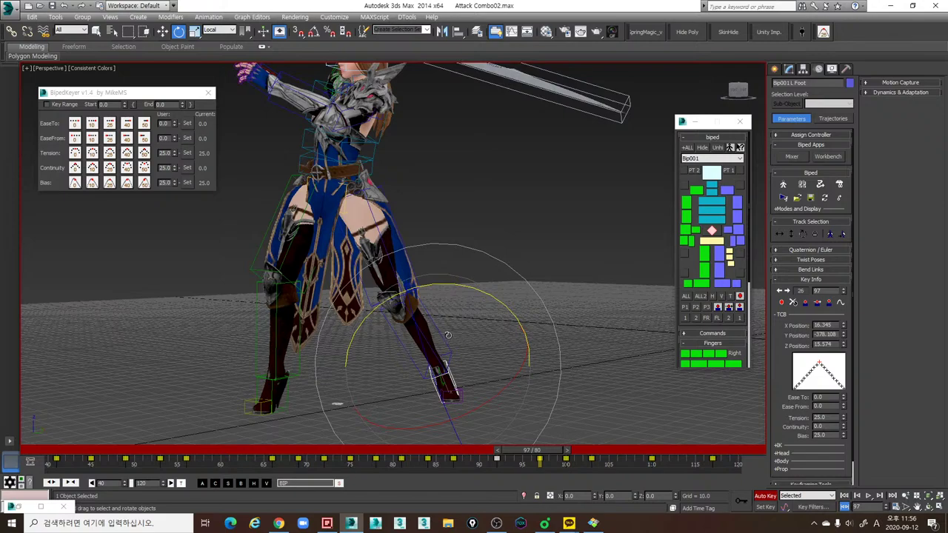
left_click_drag(514, 384, 518, 382)
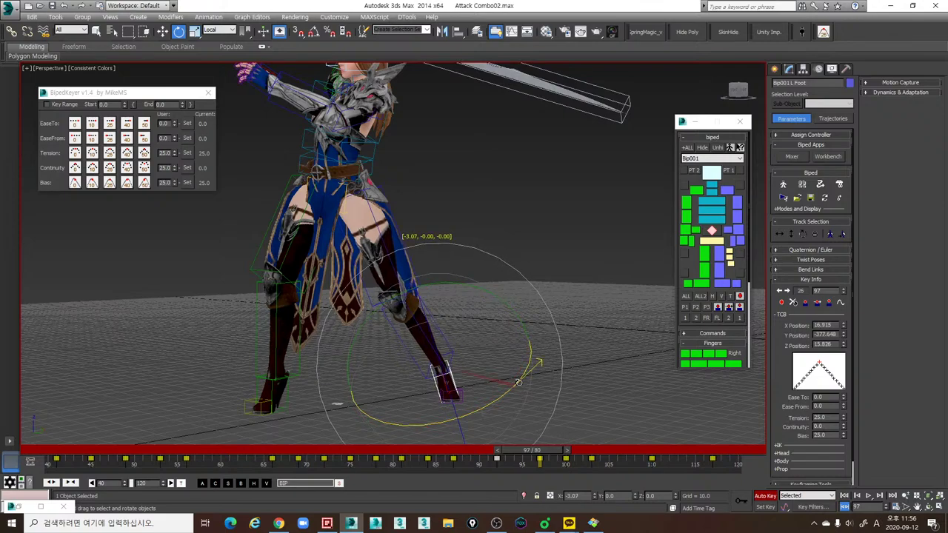
Step: Rotate the left calf at frame 97 and compare the leg with its pose at frame 92
left_click(450, 345)
left_click_drag(449, 311, 459, 300)
key("comma")
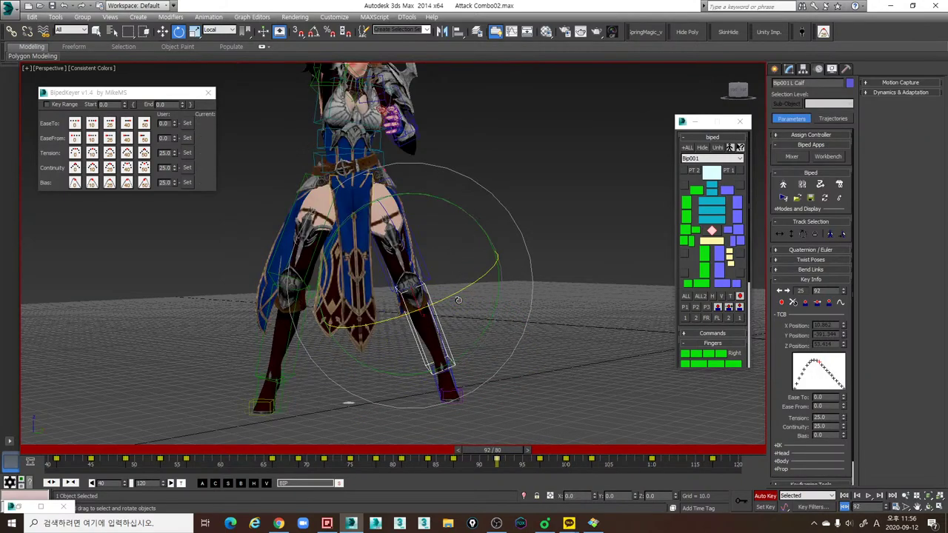
key("period")
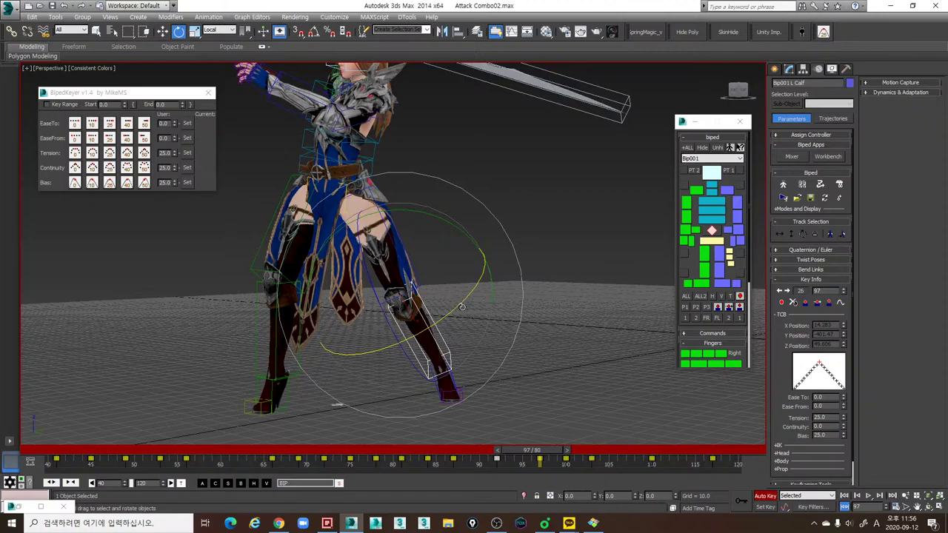
Step: Play back the swing and inspect the left leg from frame 66 onwards at a wider angle
key("slash")
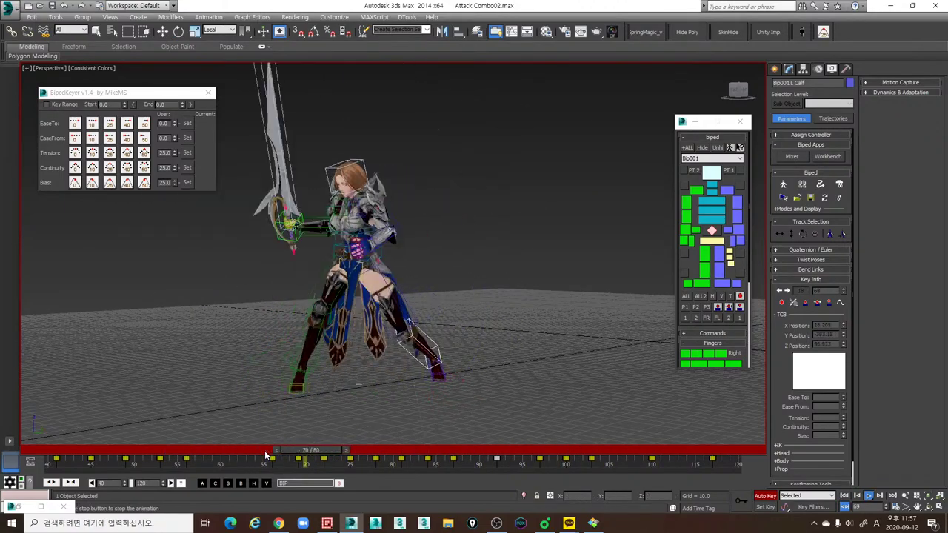
key("slash")
left_click(265, 451)
key("period")
key("period")
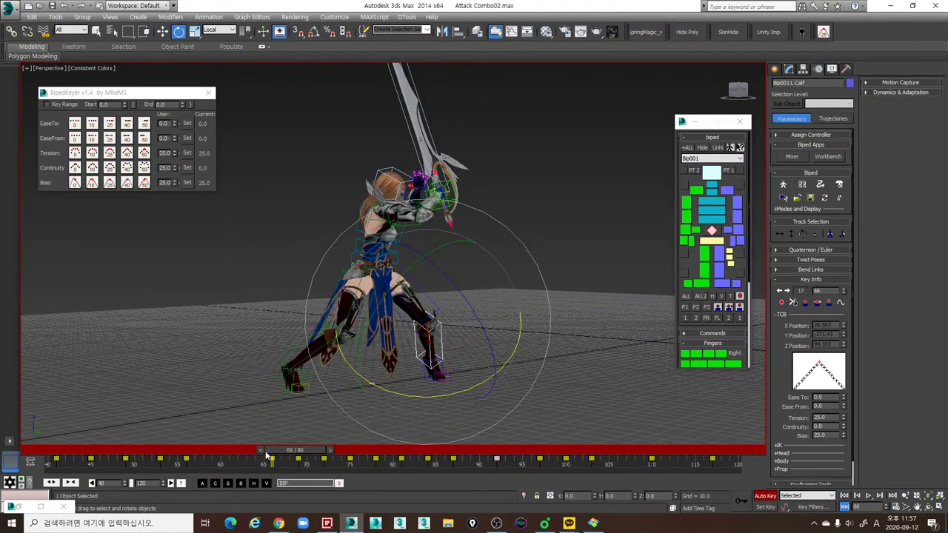
mouse_move(266, 452)
left_mouse_down()
mouse_move(294, 447)
mouse_move(268, 448)
left_mouse_up()
middle_click_drag(474, 374, 437, 386, "alt")
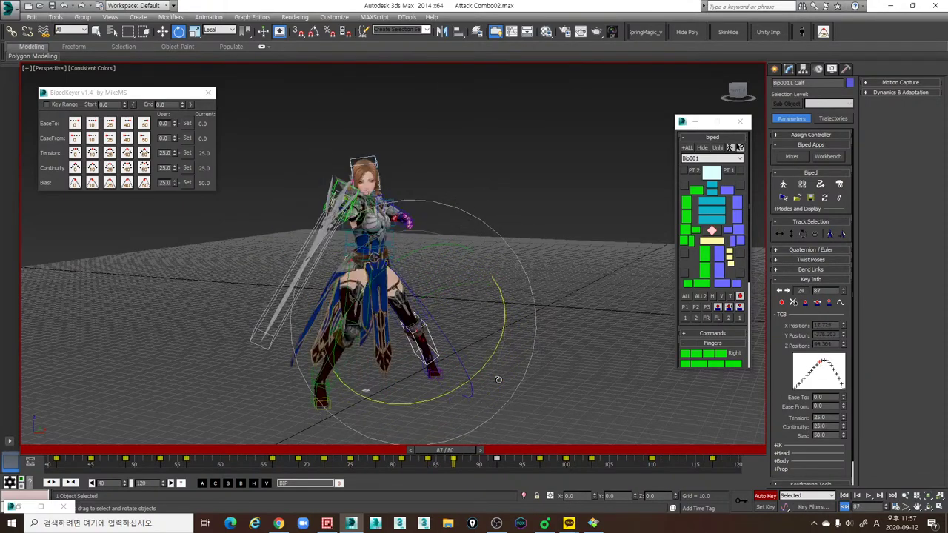
Step: Rotate the left calf around X at frames 87 and 92, and play back the motion to check the knee
left_click_drag(488, 359, 469, 389)
key("period")
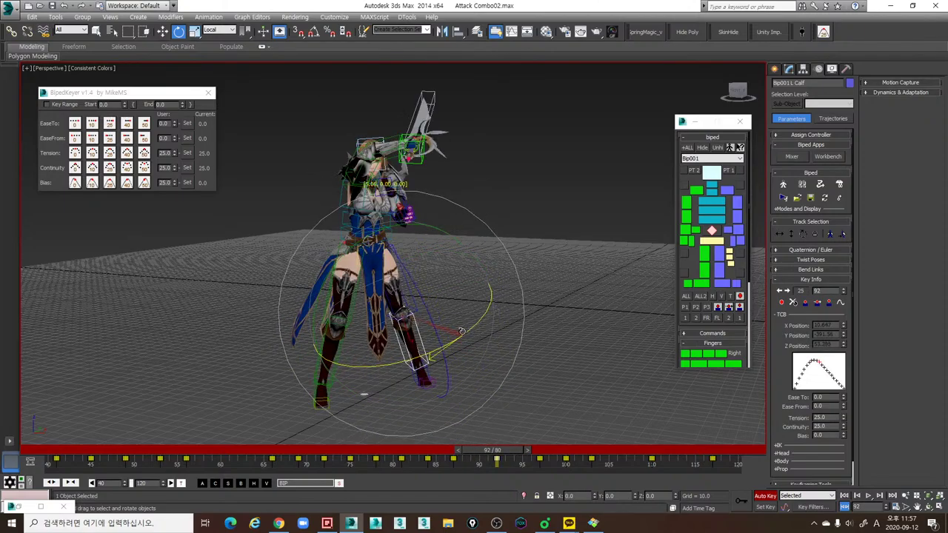
key("/")
key("/")
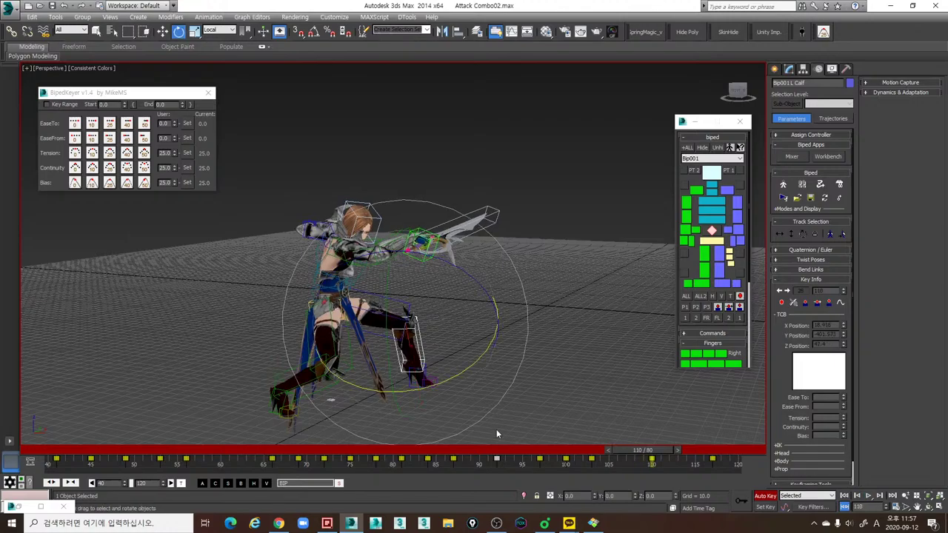
key("period")
key("period")
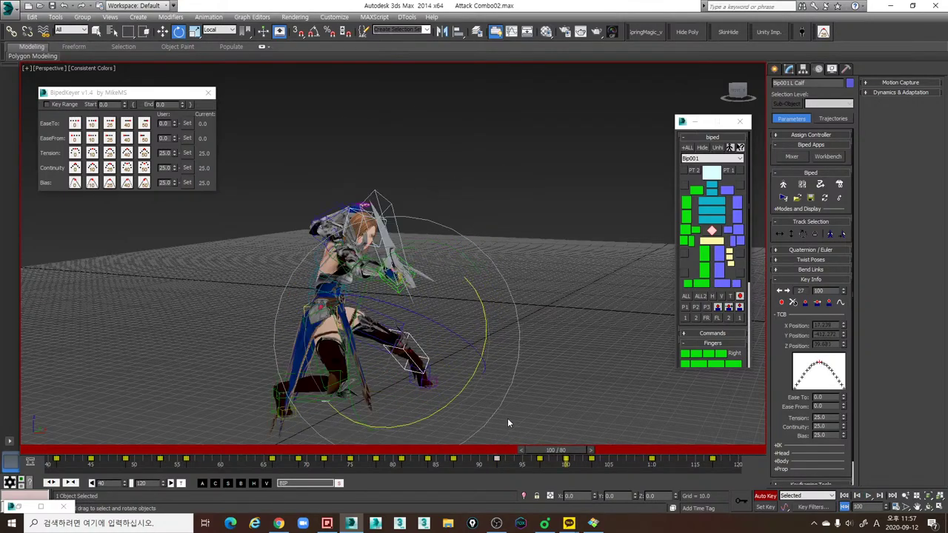
Step: Select the right foot and examine its keys through the swing from frame 70 to frame 94
left_click(699, 284)
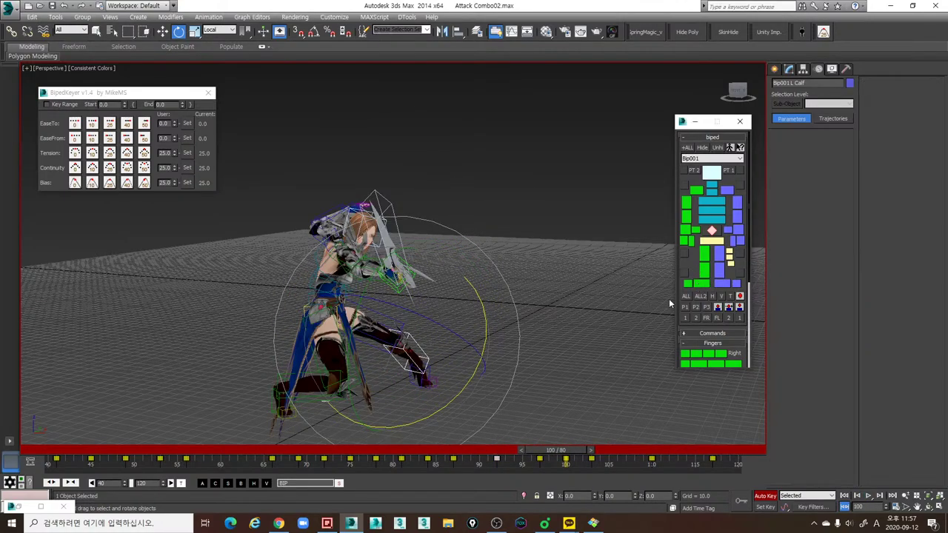
left_click(252, 449)
key("period")
key("period")
key("period")
key("period")
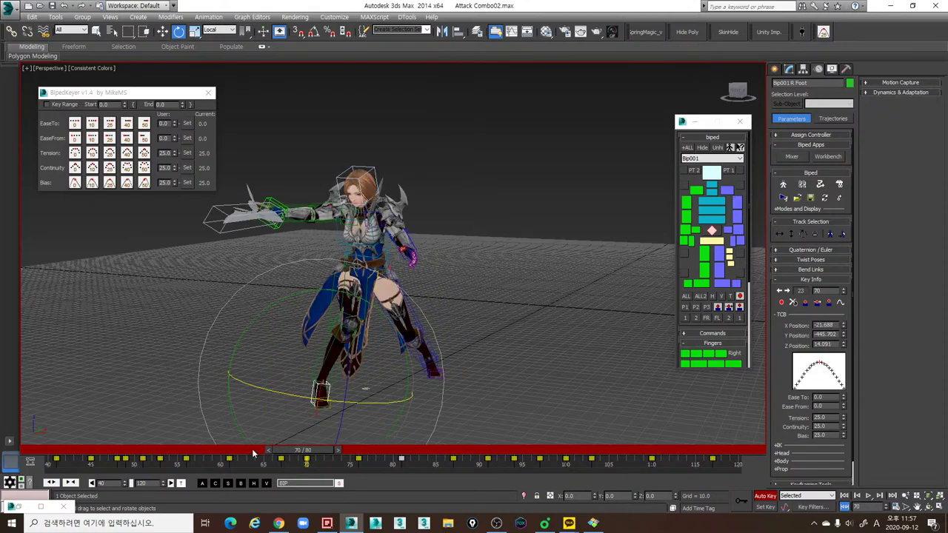
key(".")
key(".")
key(".")
key(".")
key(".")
key(".")
key(".")
key(".")
key(".")
key(".")
key(".")
key(".")
key(".")
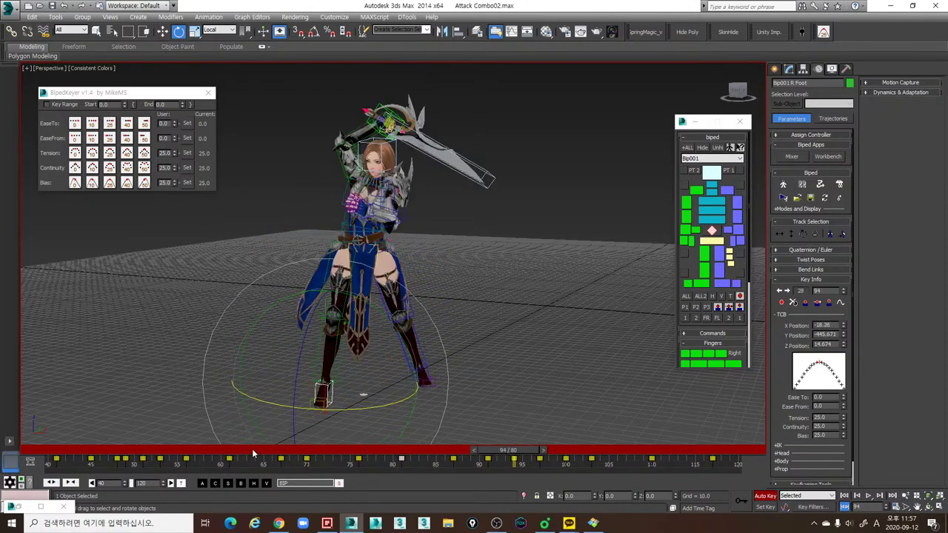
Step: Step through the right foot's keys across the swing and play it back to inspect the foot between frames 71 and 94
key(".")
key(".")
key(".")
key(".")
key(".")
key(".")
key(".")
key(".")
key(".")
key(".")
key(".")
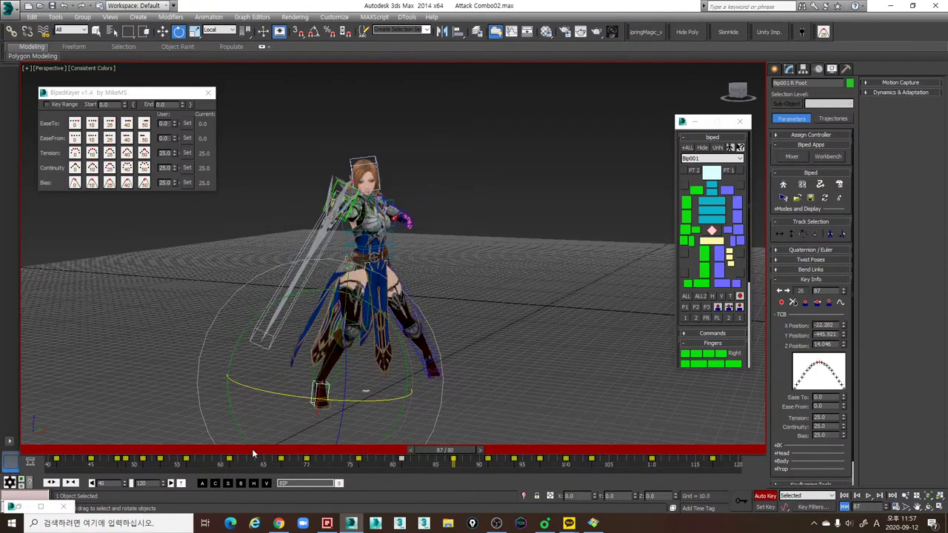
key("/")
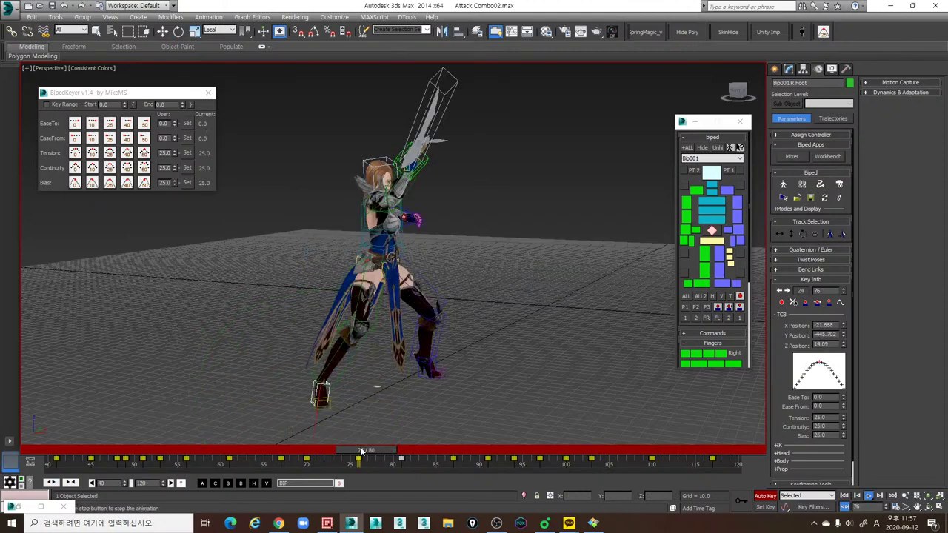
key("/")
mouse_move(364, 452)
left_mouse_down()
mouse_move(564, 466)
mouse_move(259, 459)
mouse_move(359, 460)
left_mouse_up()
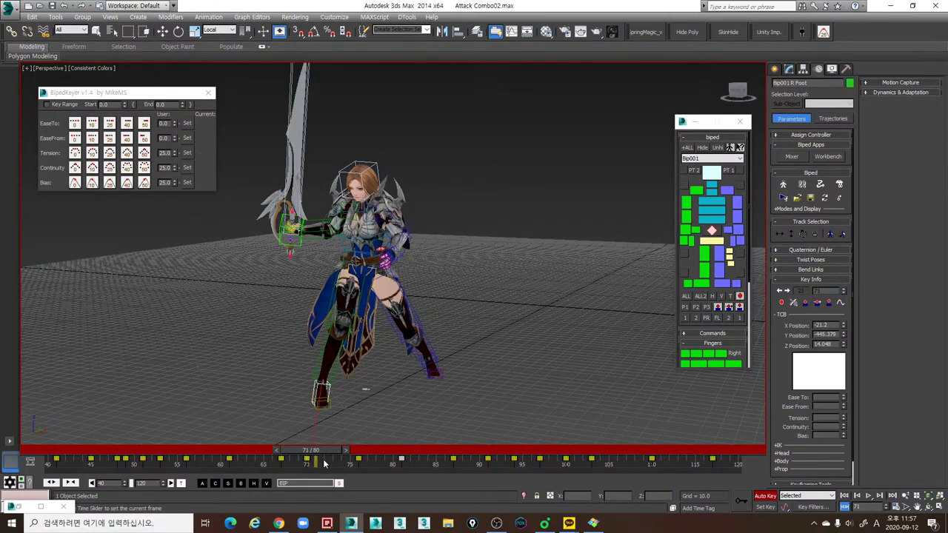
Step: Set the continuity of the right foot's key at frame 76 to 0, and play back the swing
key("e")
key("comma")
key("comma")
key("comma")
key("comma")
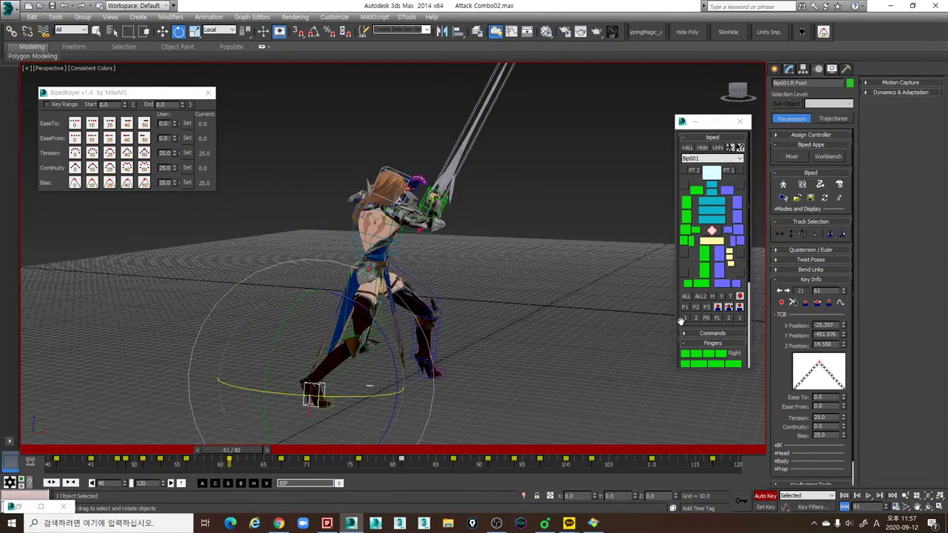
key("period")
key("period")
key("period")
key("period")
key("period")
key("period")
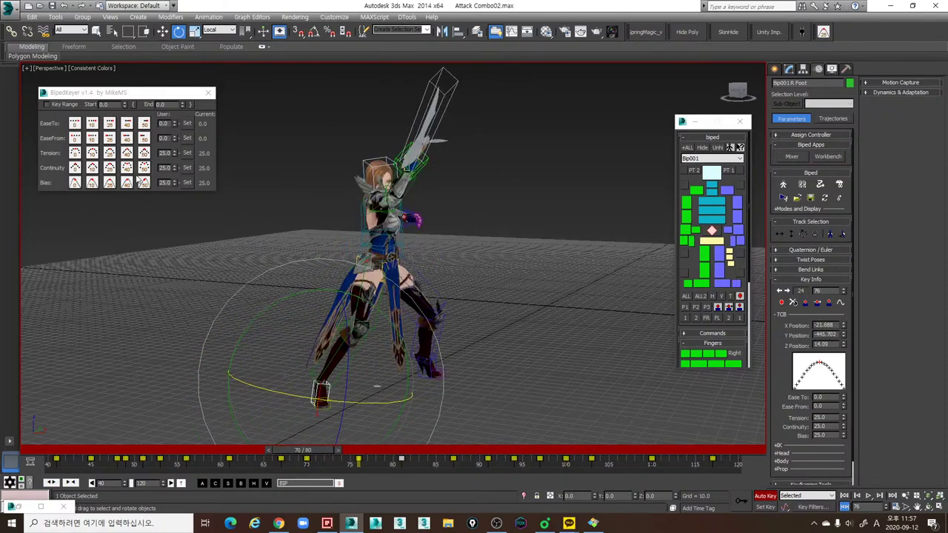
left_click(74, 169)
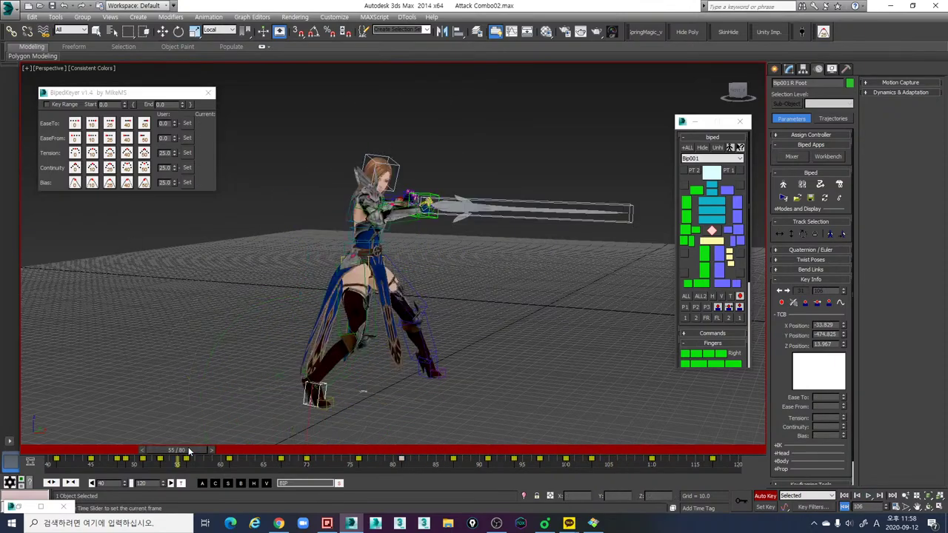
key("slash")
key("e")
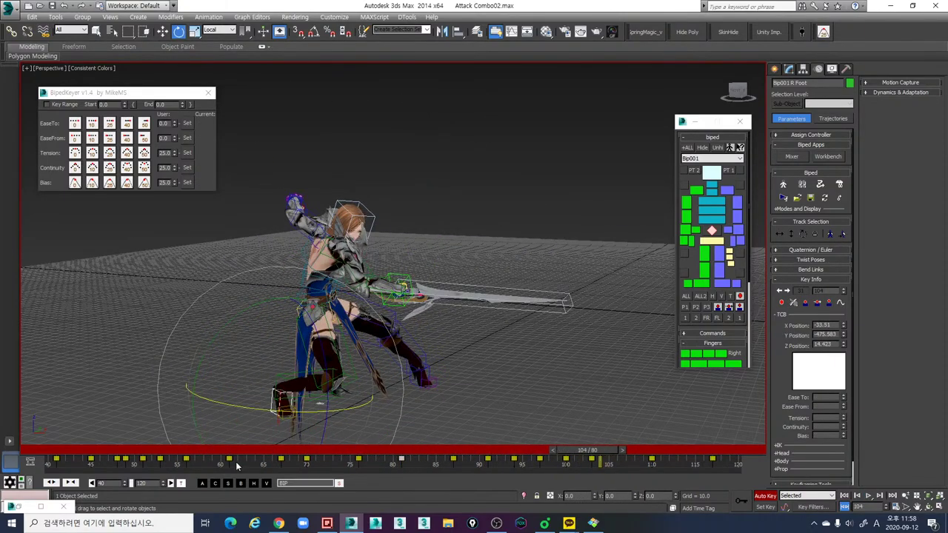
Step: Select the right calf, rotate it at frame 67, and compare the leg with the keys at frames 61 and 70
left_click_drag(248, 450, 280, 451)
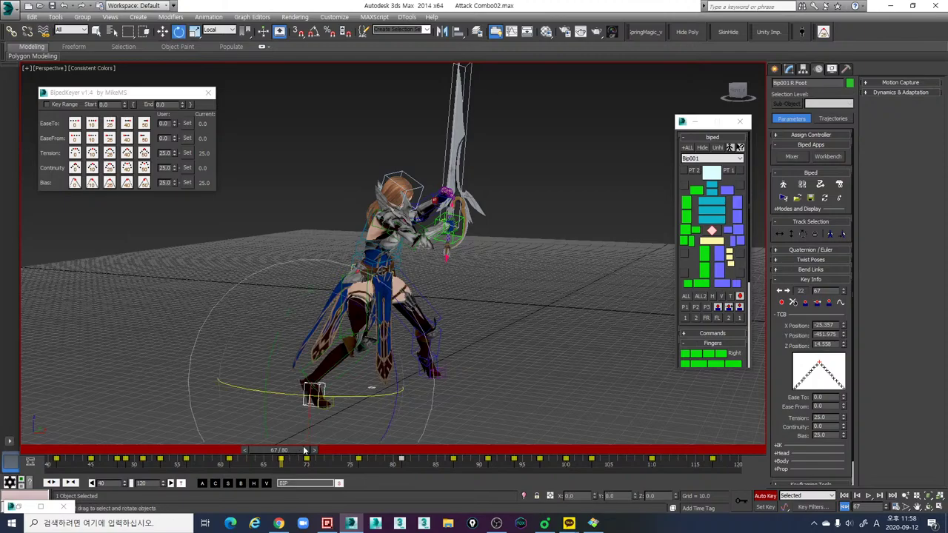
middle_click_drag(342, 374, 442, 399, "alt")
left_click(332, 370)
key("comma")
key("comma")
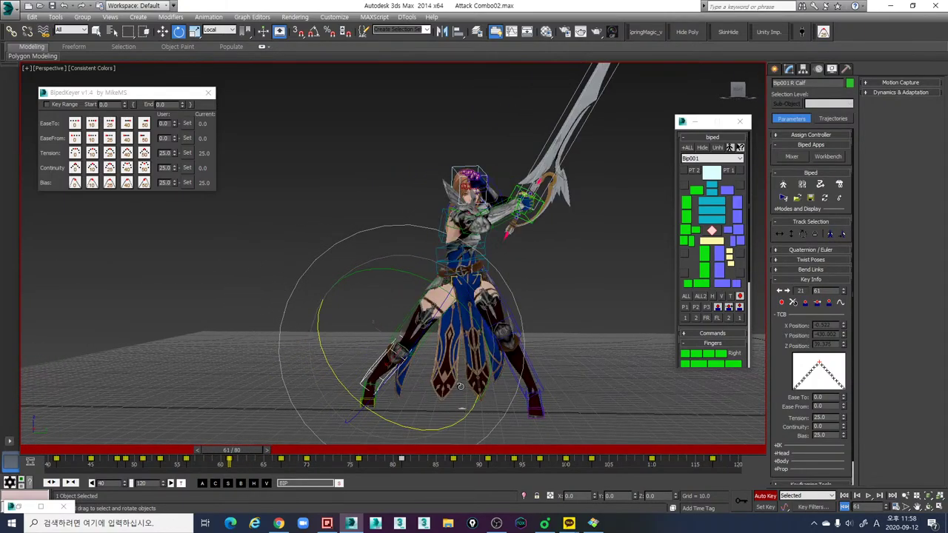
key("period")
key("period")
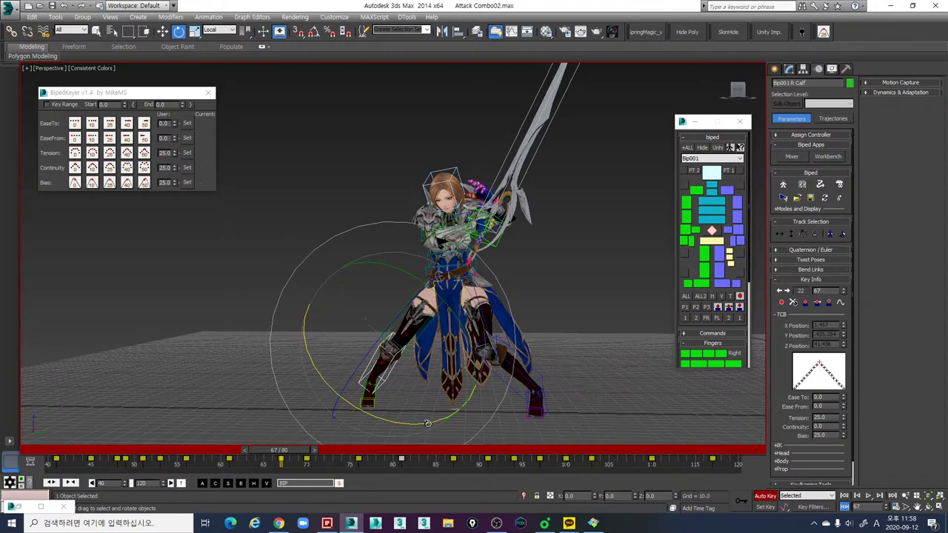
left_click_drag(428, 423, 438, 422)
key("comma")
key("period")
key("period")
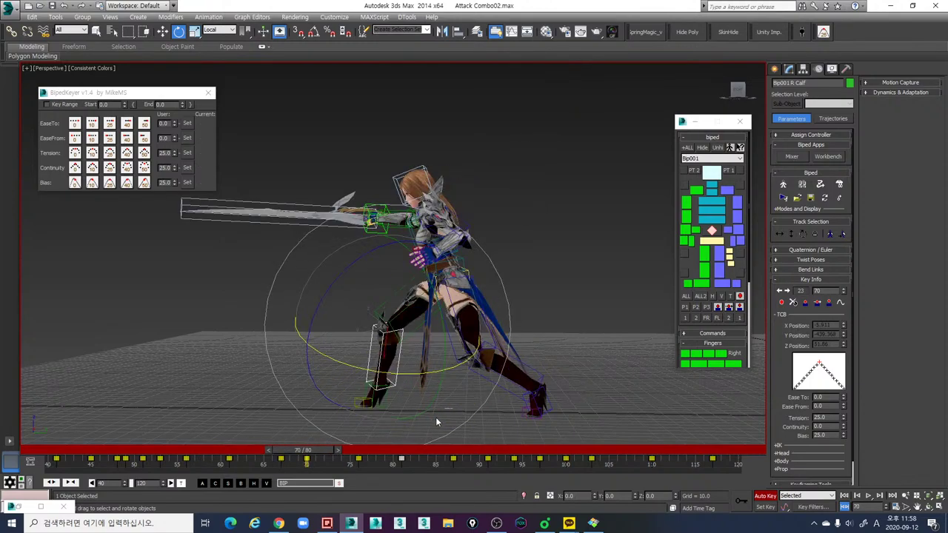
Step: Rotate the right calf at frame 76 to adjust the knee direction
middle_click_drag(435, 417, 526, 410, "alt")
key("period")
key("period")
key("period")
key("period")
key("period")
key("period")
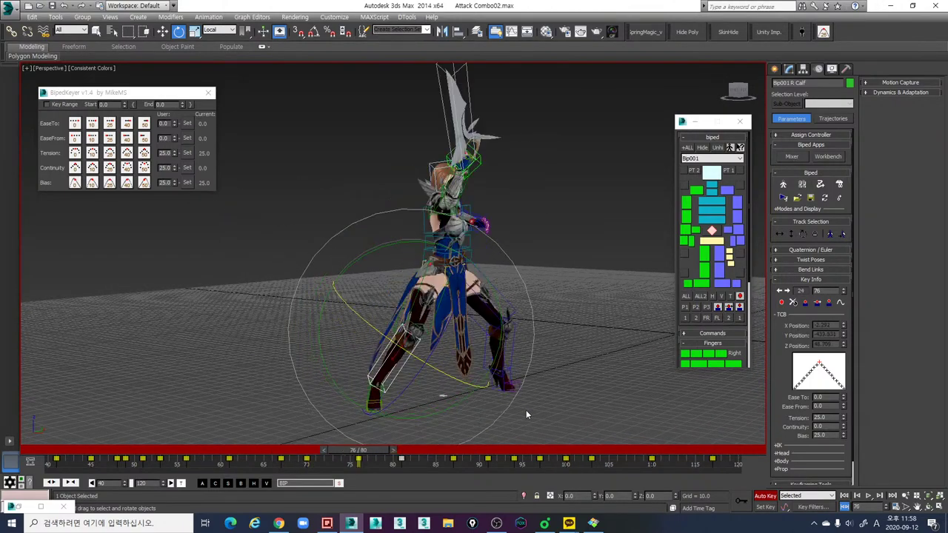
left_click_drag(481, 386, 448, 374)
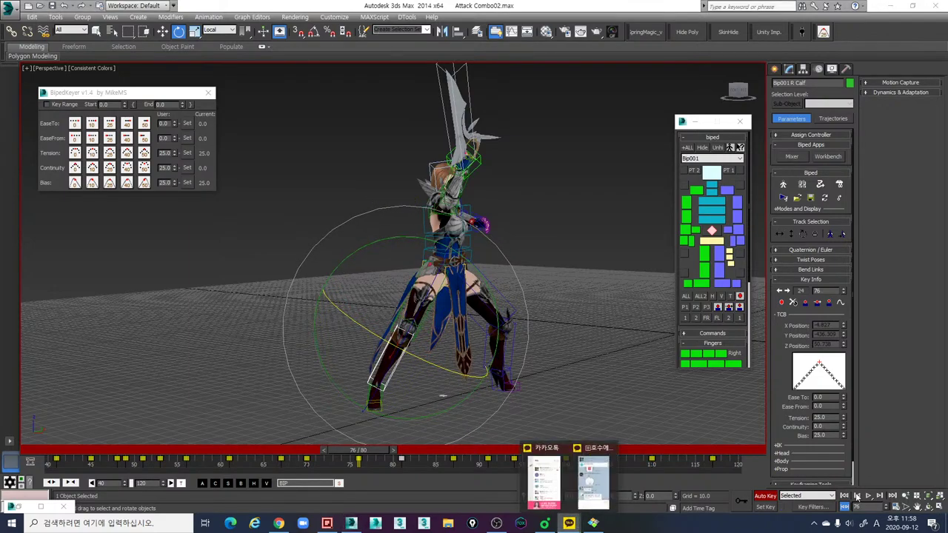
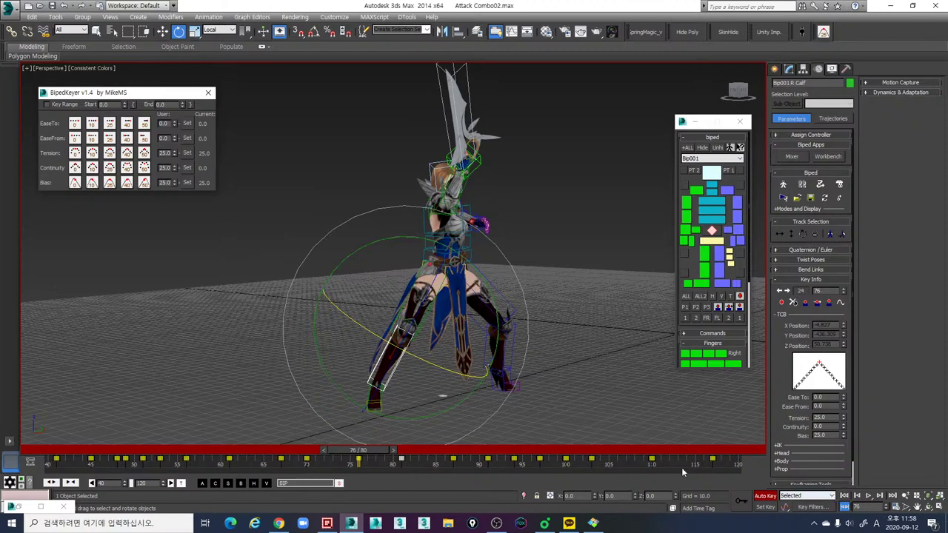
Step: Move the right calf's key from frame 76 to frame 75, and key a calf rotation at frame 78 with continuity 0
left_click_drag(384, 460, 432, 460)
key("e")
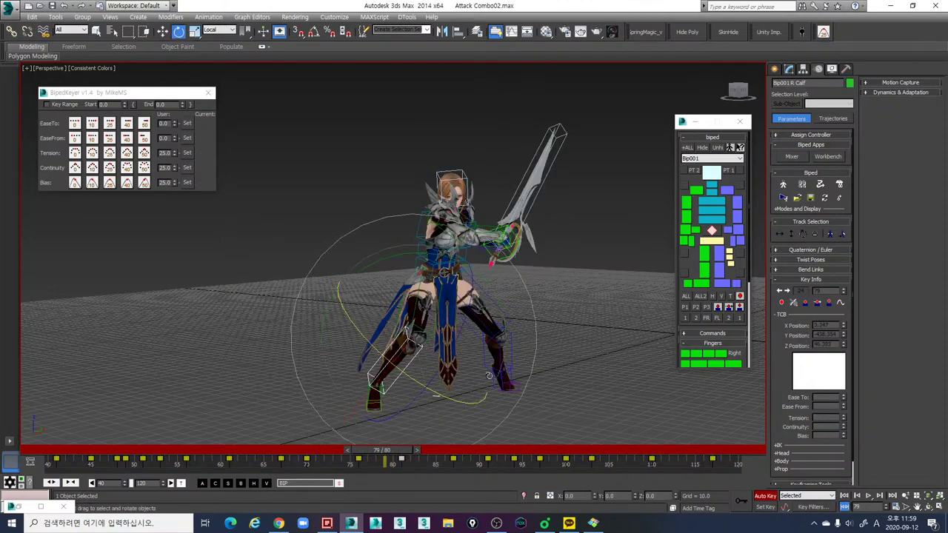
left_click(707, 239)
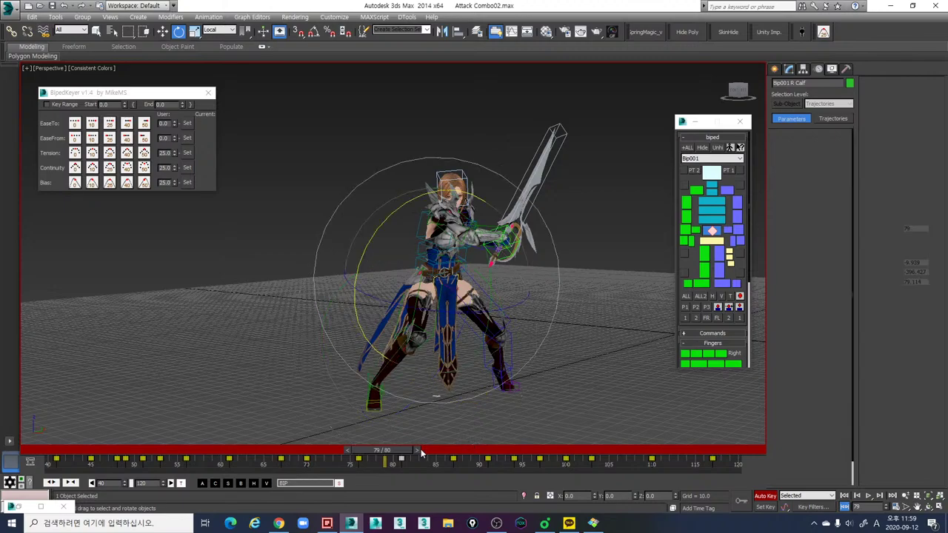
left_click_drag(401, 451, 397, 449)
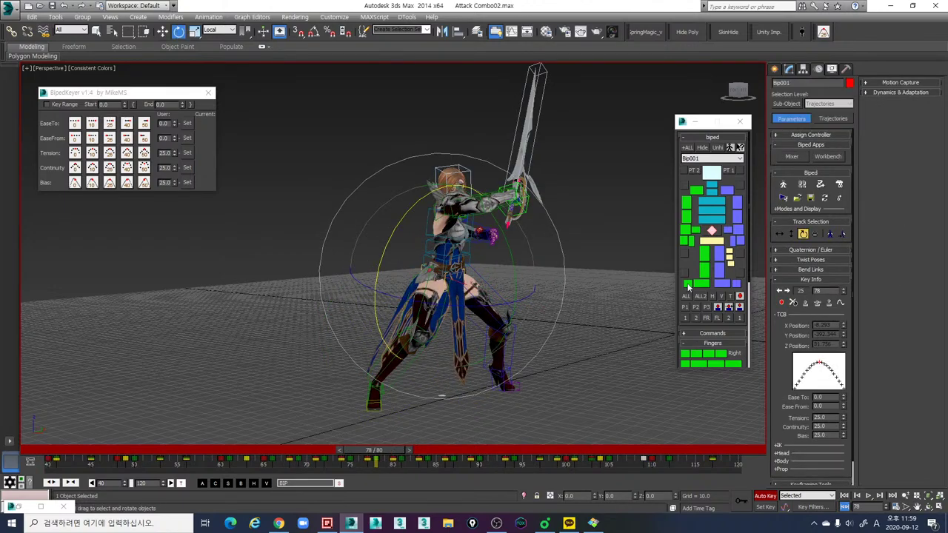
left_click(703, 277)
left_click(486, 395)
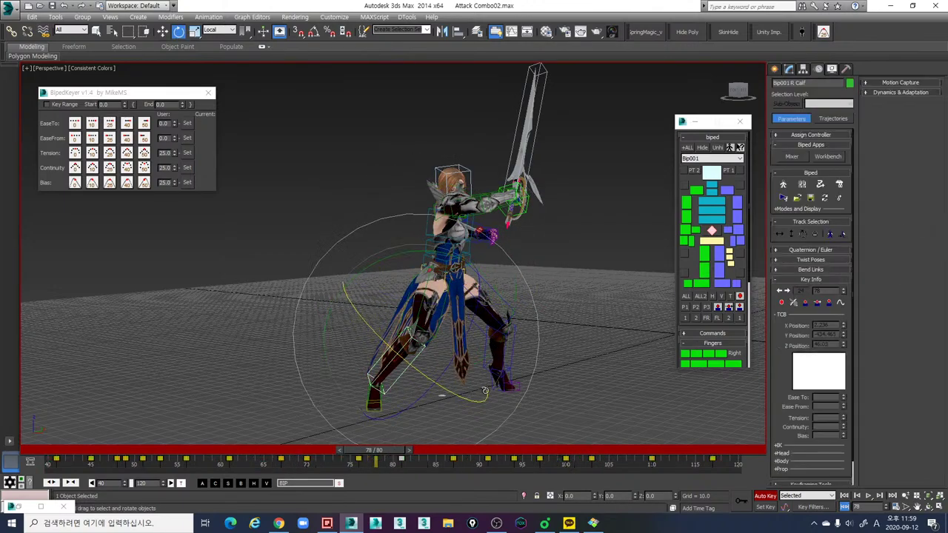
left_click_drag(359, 459, 351, 460)
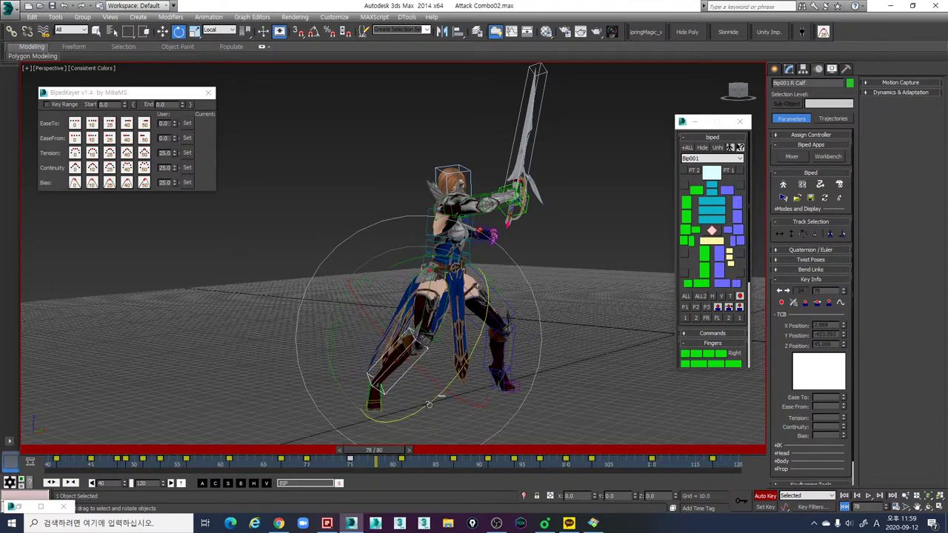
left_click_drag(456, 401, 424, 398)
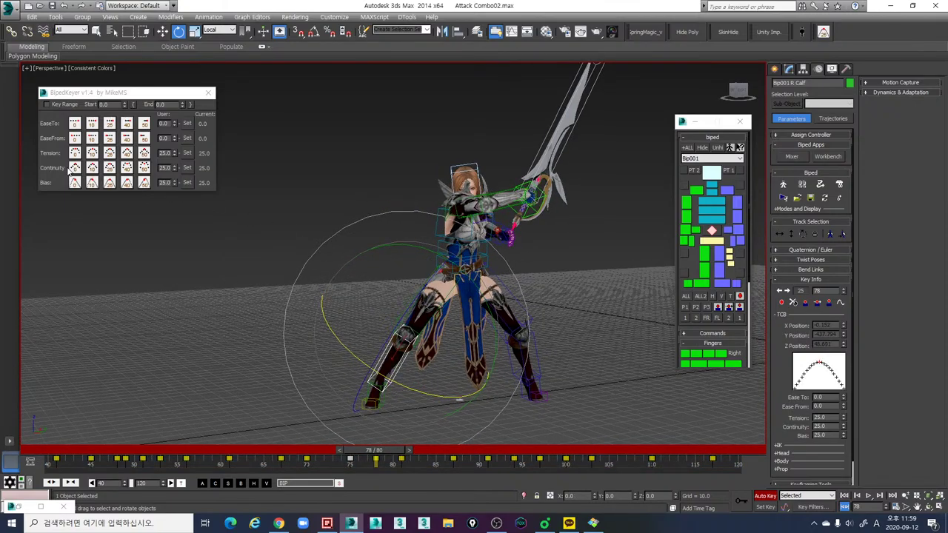
Step: Check the body's key at frame 84 and key the right calf's rotation there with continuity 0
middle_click_drag(321, 292, 345, 348, "alt")
left_click_drag(330, 451, 436, 465)
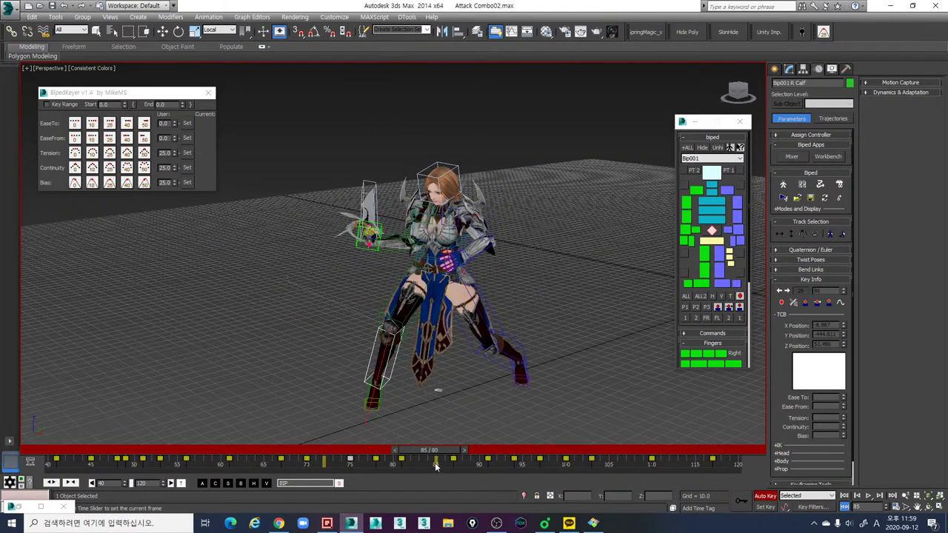
key("e")
left_click(718, 233)
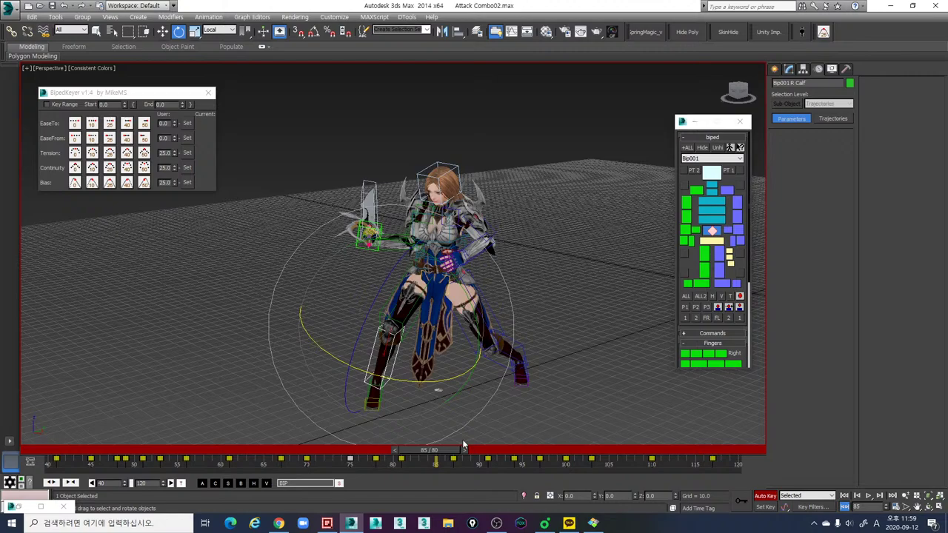
left_click_drag(447, 453, 440, 450)
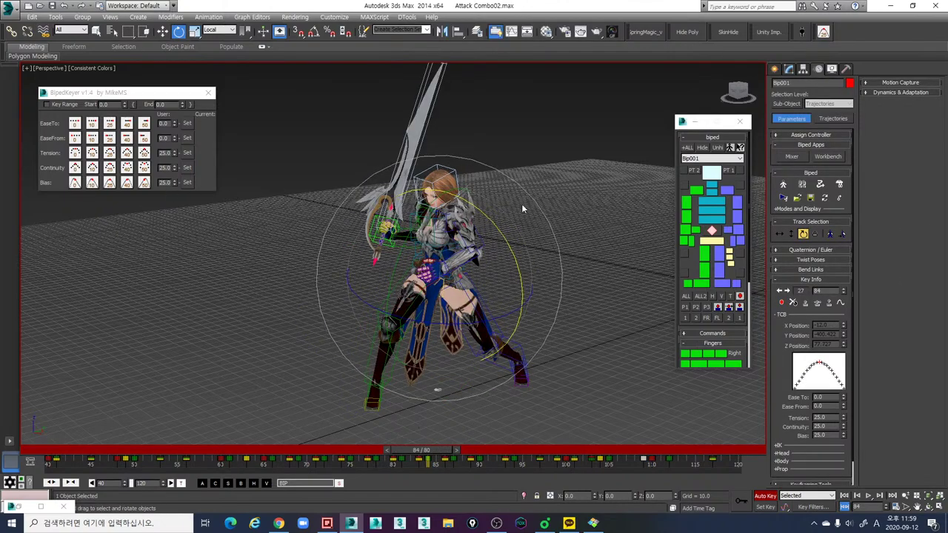
left_click(702, 279)
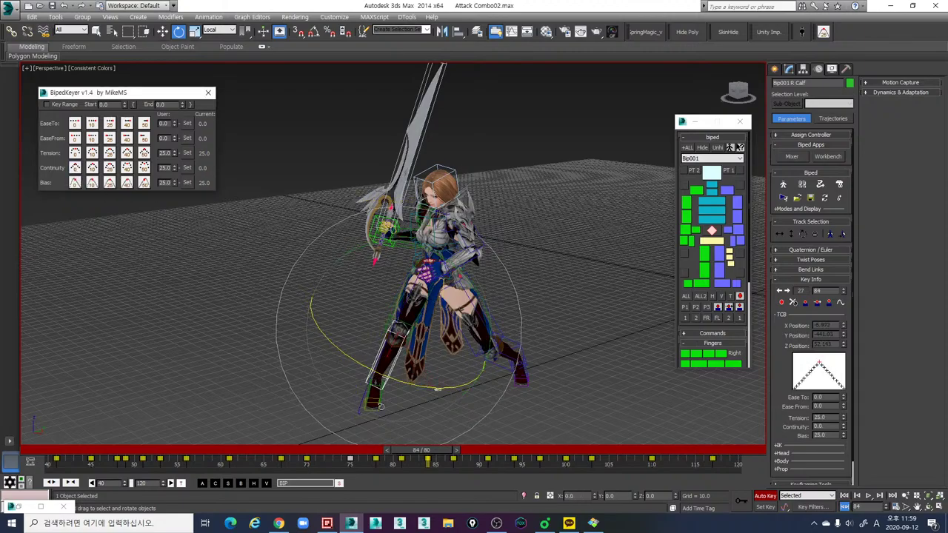
Step: Step through the right calf's keys at frames 75, 78, 81 and 84 to compare the knee direction
left_click_drag(436, 451, 419, 445)
key("comma")
key("comma")
key("comma")
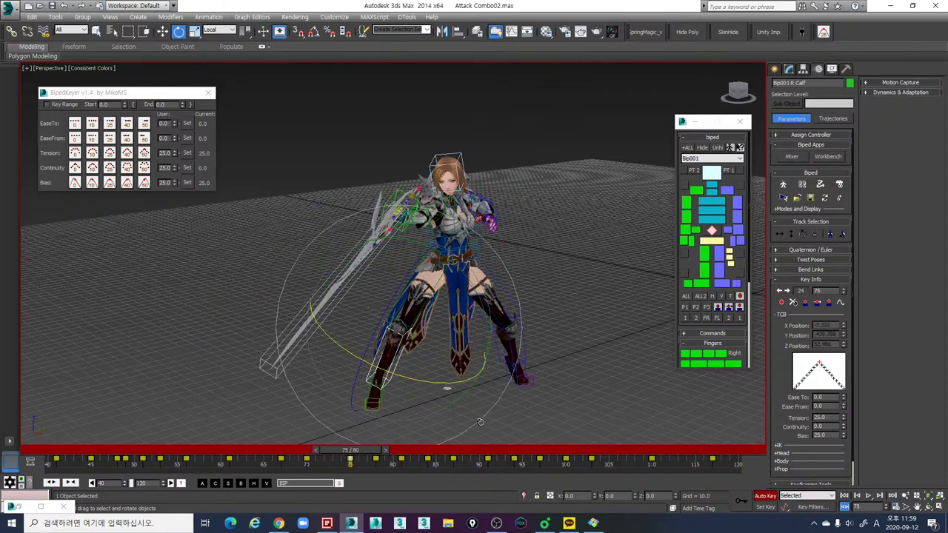
key("period")
key("period")
key("period")
key("comma")
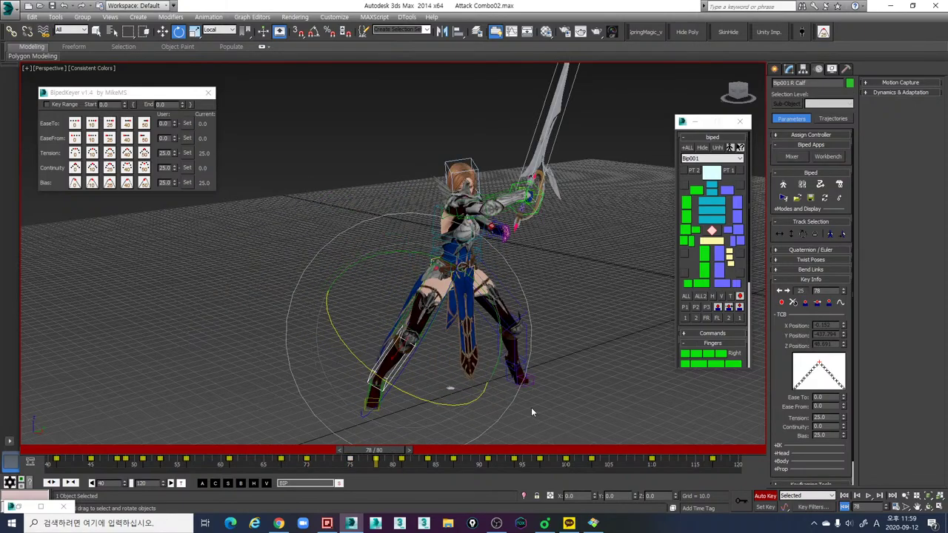
key("period")
key("period")
key("comma")
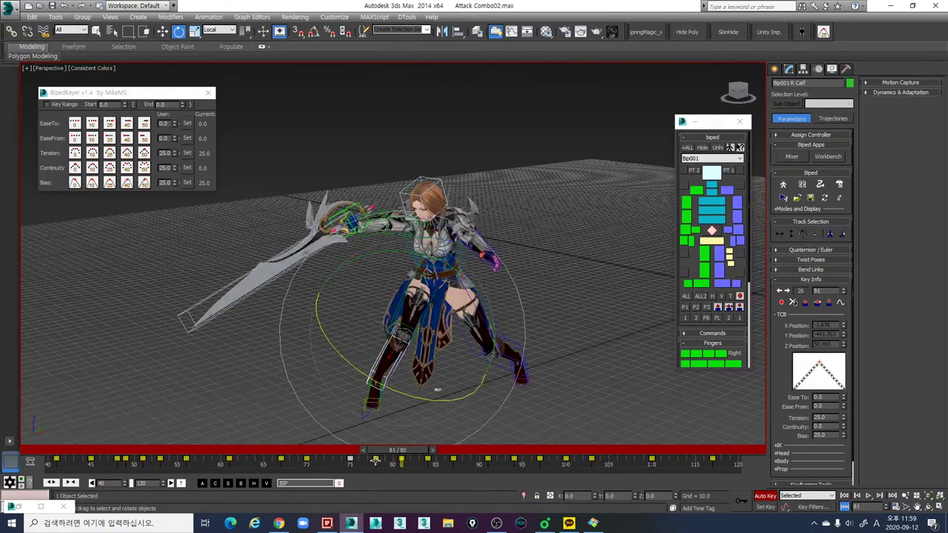
Step: Try to copy the right calf's frame 78 key to frame 81 and rotate the calf, then undo the change
left_click_drag(375, 461, 402, 462, "shift")
left_click_drag(392, 374, 431, 393)
key("comma")
key("period")
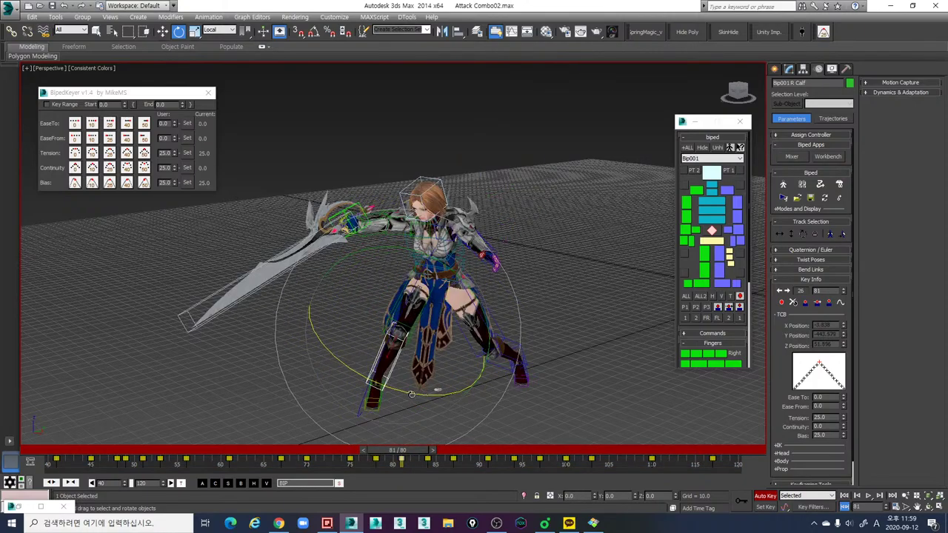
key("ctrl+z")
key("ctrl+z")
key("comma")
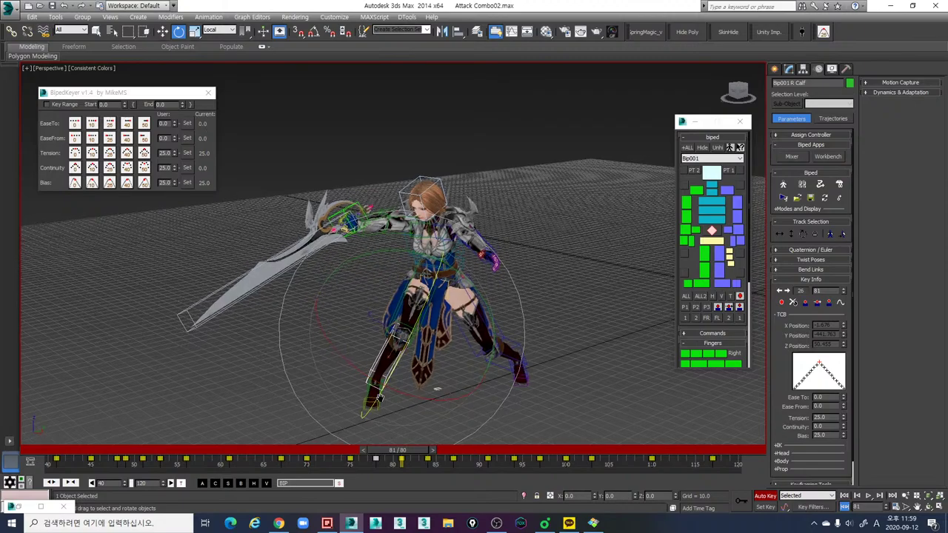
Step: Select the right foot, examine it closely around frame 81, and play back the motion
key("period")
key("z")
middle_click_drag(408, 383, 417, 369, "alt")
key("comma")
key("period")
key("period")
key("period")
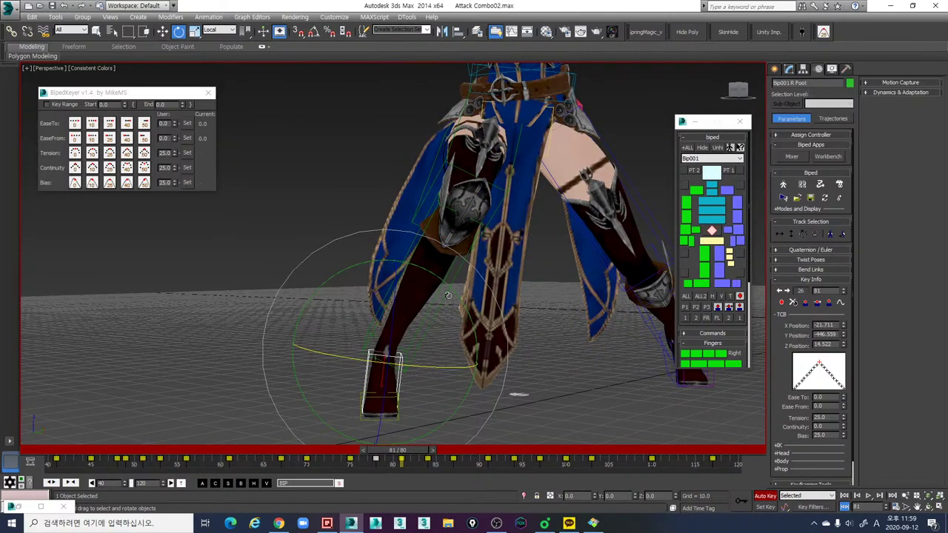
scroll(448, 296, "down", 5)
key("slash")
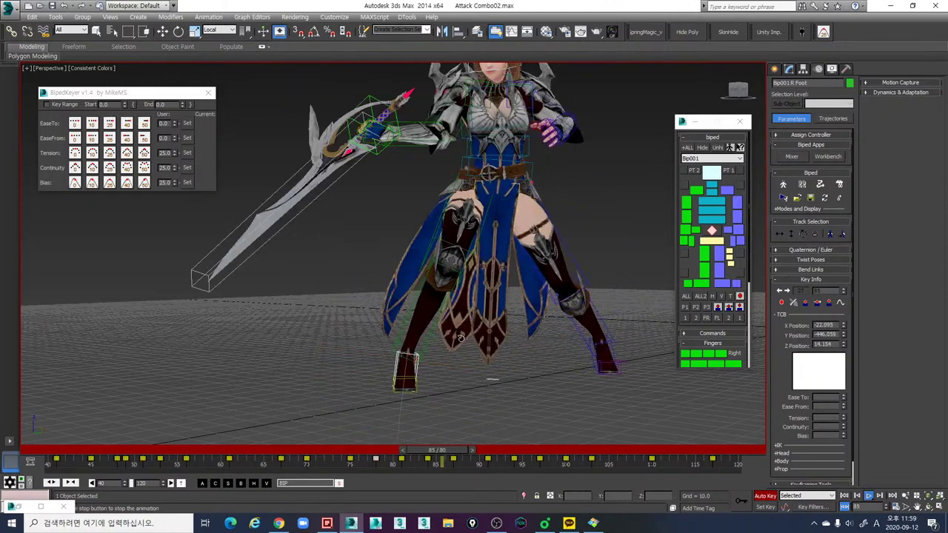
key("slash")
Step: Rotate the right foot about 1.9 degrees around Y at frame 84, after comparing it with the neighbouring keys
left_click_drag(397, 453, 476, 458)
key("comma")
key("comma")
key("comma")
key("comma")
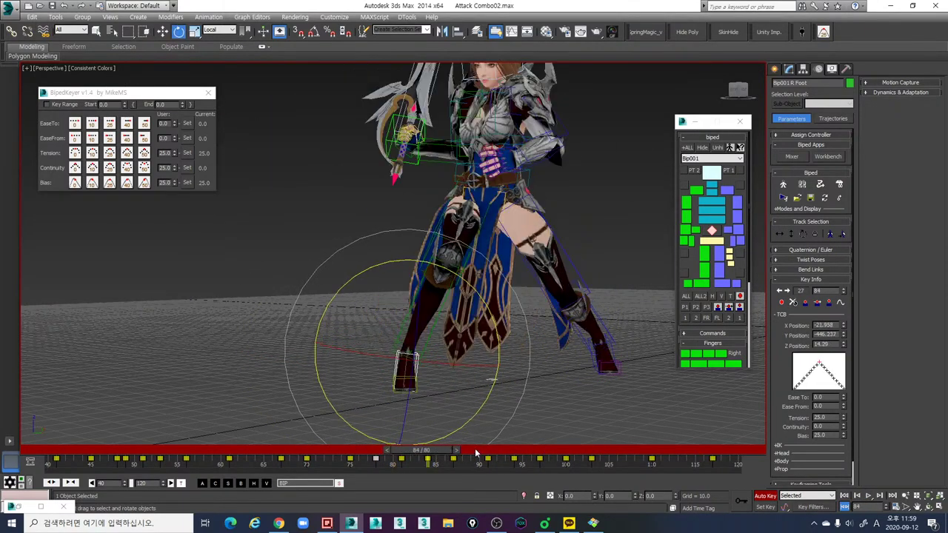
key("comma")
key("comma")
key("comma")
key("period")
key("period")
key("period")
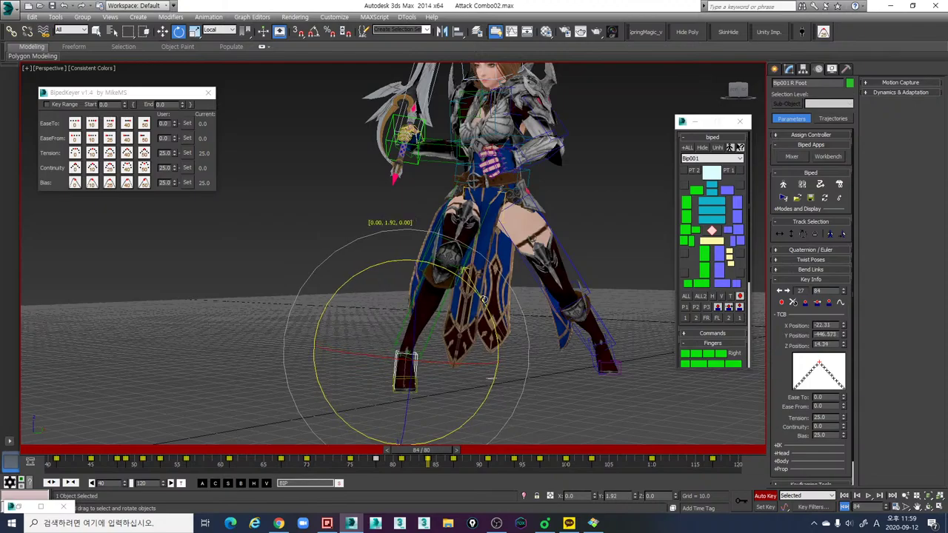
Step: Play back the whole swing from wider angles to check the planted feet and legs
key("slash")
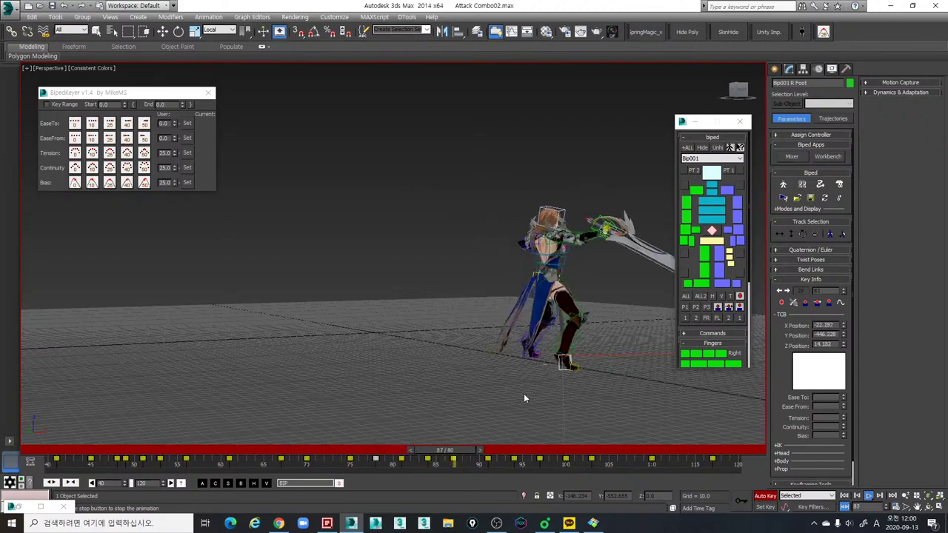
middle_click_drag(523, 393, 464, 402, "alt")
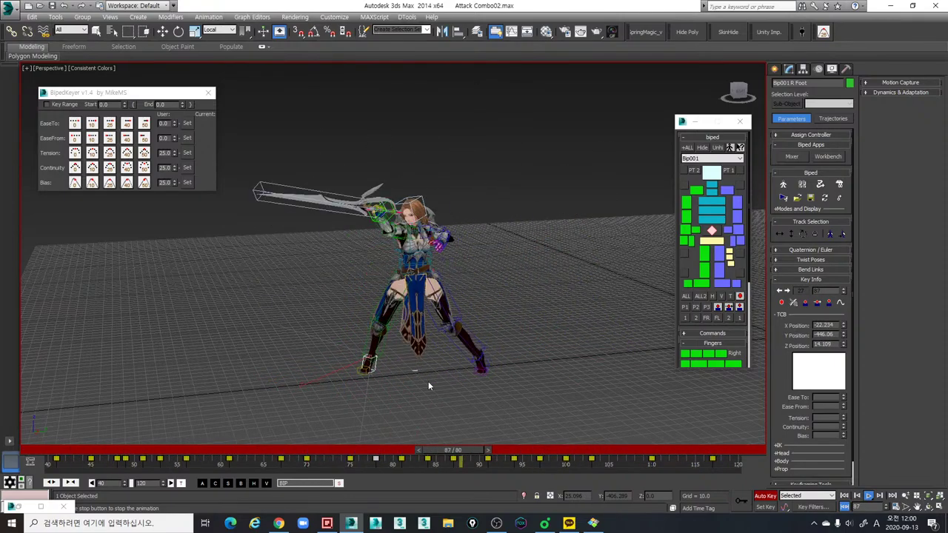
key("e")
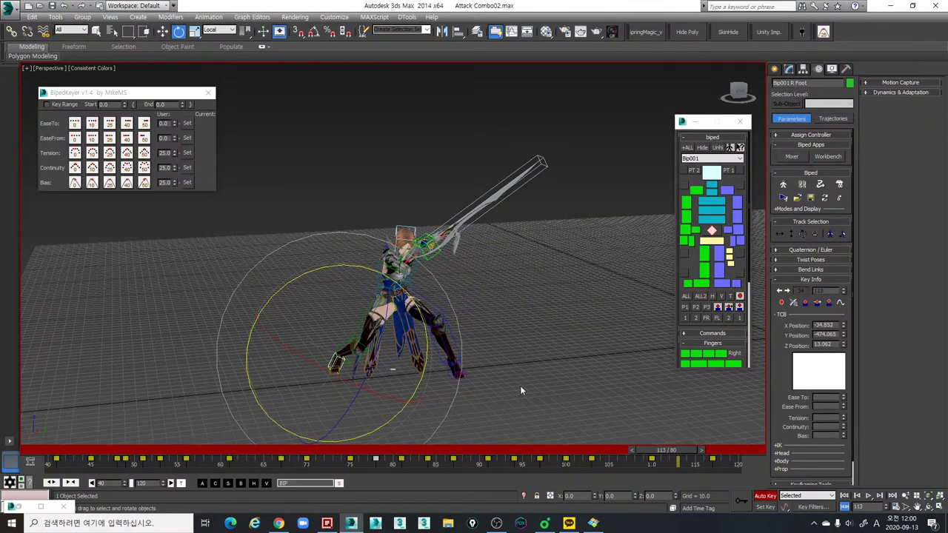
key("/")
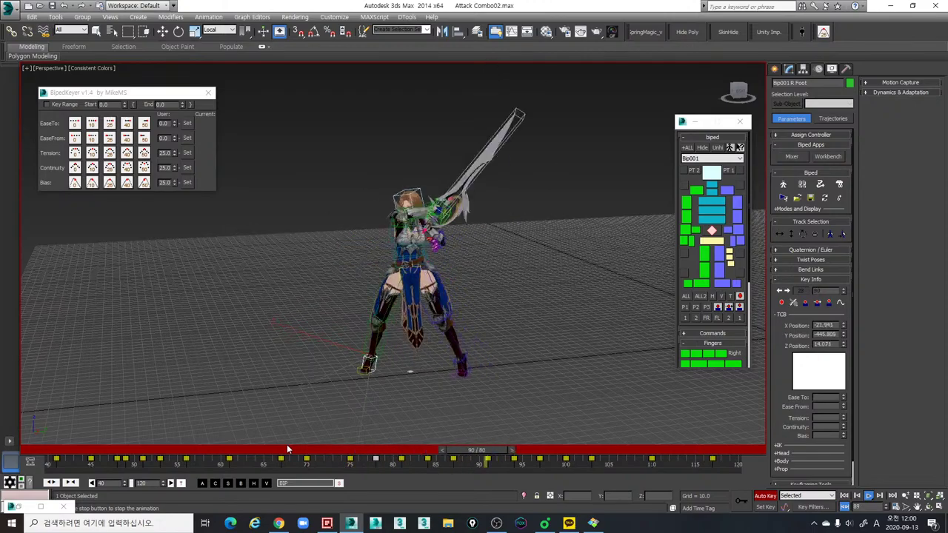
key("/")
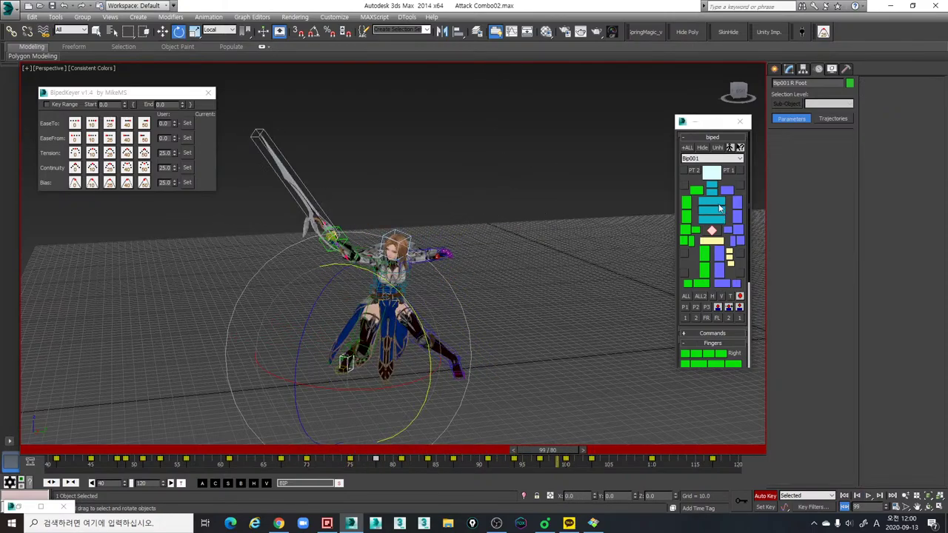
Step: Select the two upper spine segments and go back to frame 51 to inspect the torso's motion
left_click(718, 209)
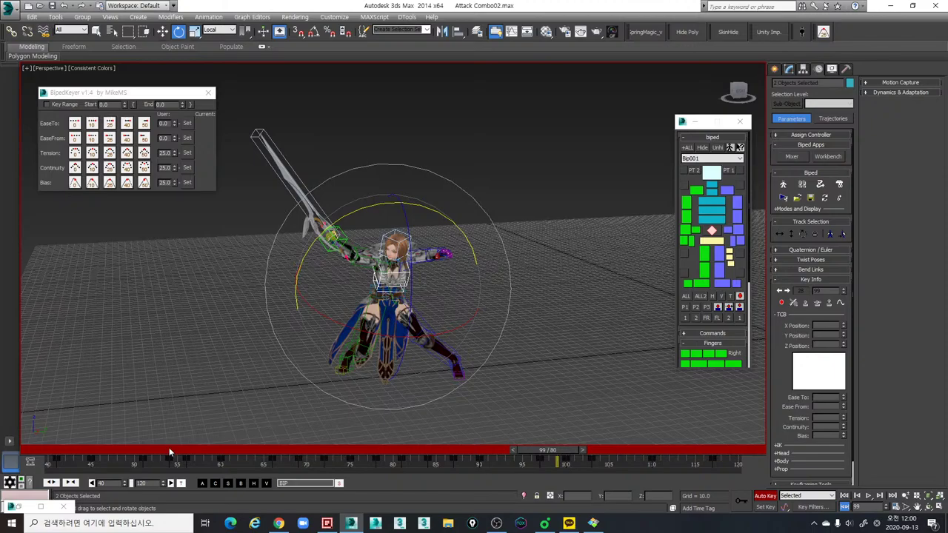
mouse_move(170, 449)
left_mouse_down()
mouse_move(206, 453)
mouse_move(132, 447)
mouse_move(155, 448)
left_mouse_up()
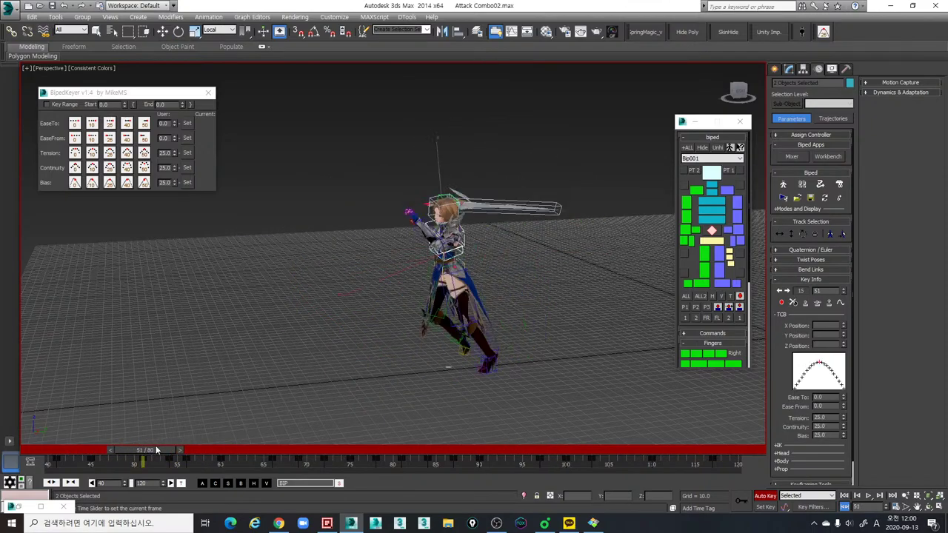
Step: Examine the character's upper-body and sword poses between frames 51 and 76 from several angles
middle_click_drag(323, 365, 337, 403, "alt")
scroll(420, 363, "up", 3)
left_click_drag(117, 450, 183, 457)
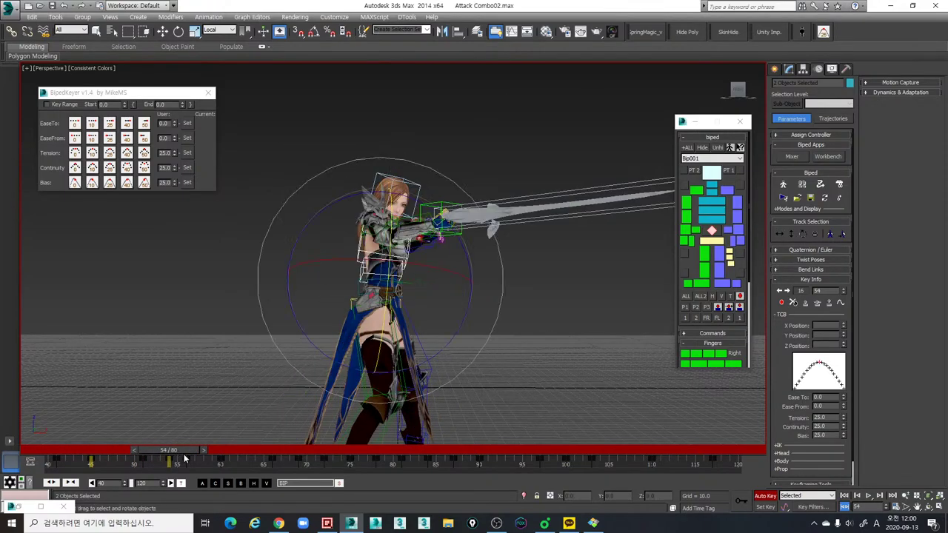
middle_click_drag(437, 373, 298, 395, "alt")
left_click_drag(189, 454, 320, 459)
key("e")
middle_click_drag(430, 392, 578, 395, "alt")
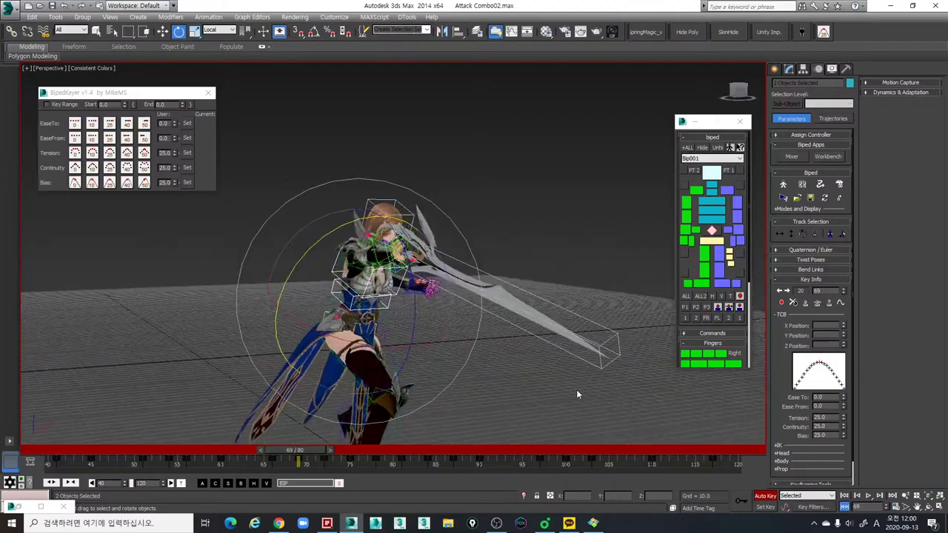
left_click_drag(323, 447, 373, 454)
key("e")
middle_click_drag(485, 365, 387, 370, "alt")
left_click_drag(281, 456, 367, 448)
key("q")
key("e")
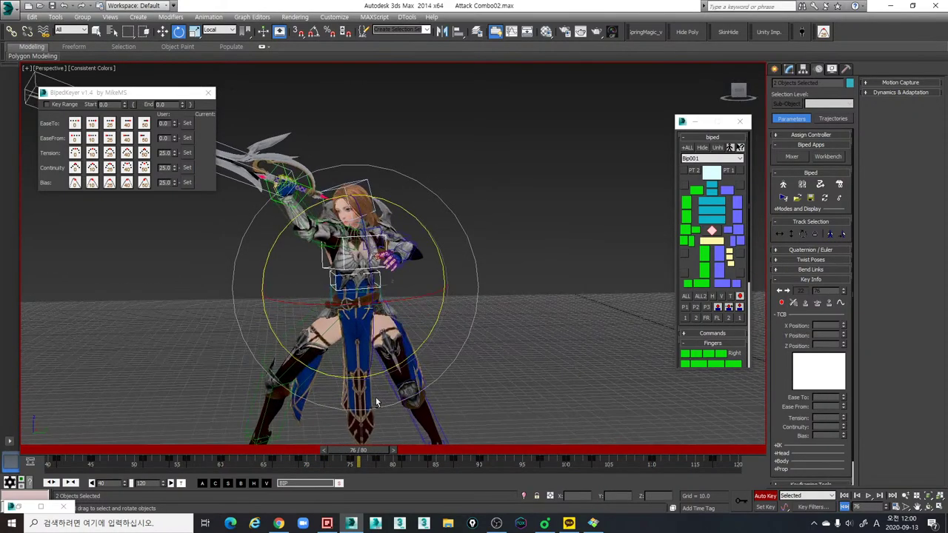
Step: Compare the swing poses around frames 68 to 76 and inspect the torso at frame 72 from the front
middle_click_drag(440, 374, 433, 351)
key("comma")
key("comma")
key("comma")
key("comma")
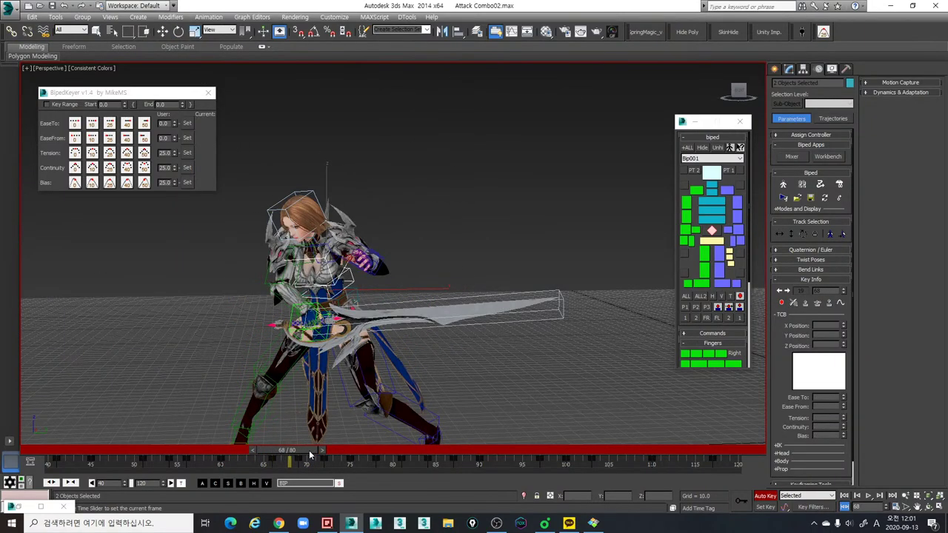
left_click_drag(328, 453, 347, 464)
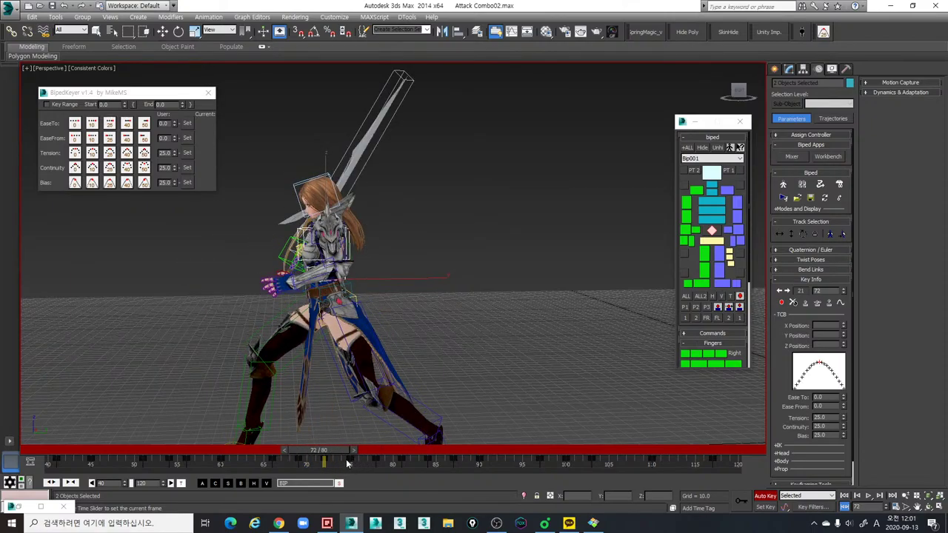
key("e")
middle_click_drag(357, 407, 466, 388, "alt")
middle_click_drag(397, 388, 518, 374)
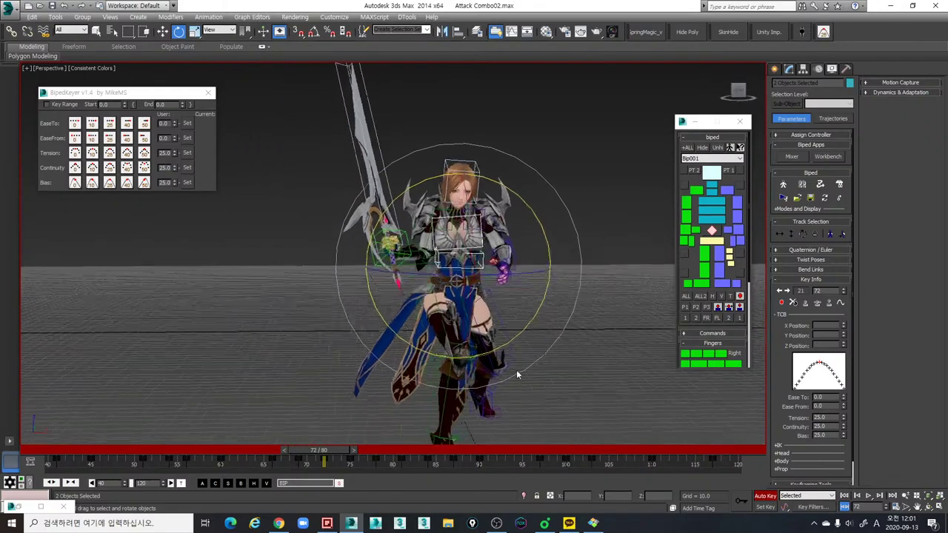
Step: Compare the neighbouring keys, then rotate the two selected spine bones about 6.5 degrees around the View Z axis at frame 69
key("comma")
key("comma")
key("comma")
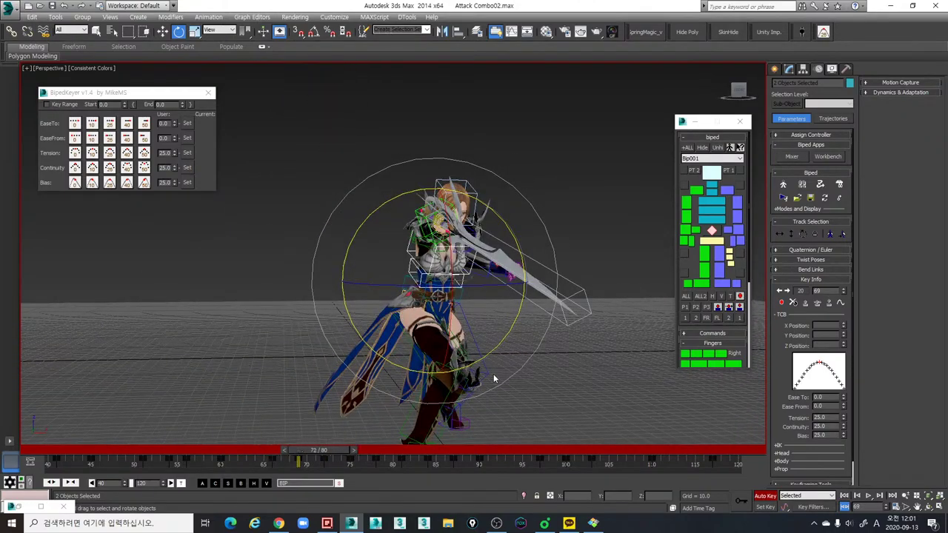
key("comma")
key("comma")
key("period")
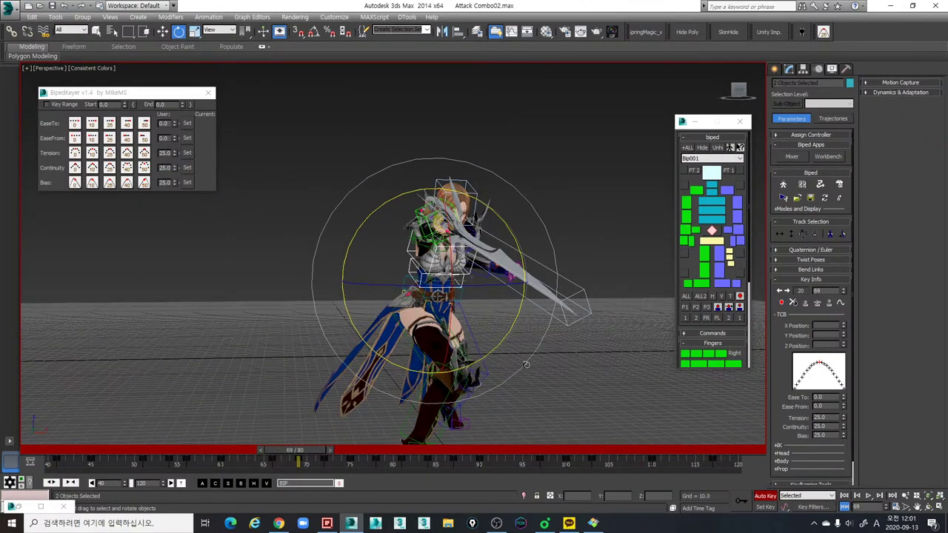
key("comma")
key("period")
key("period")
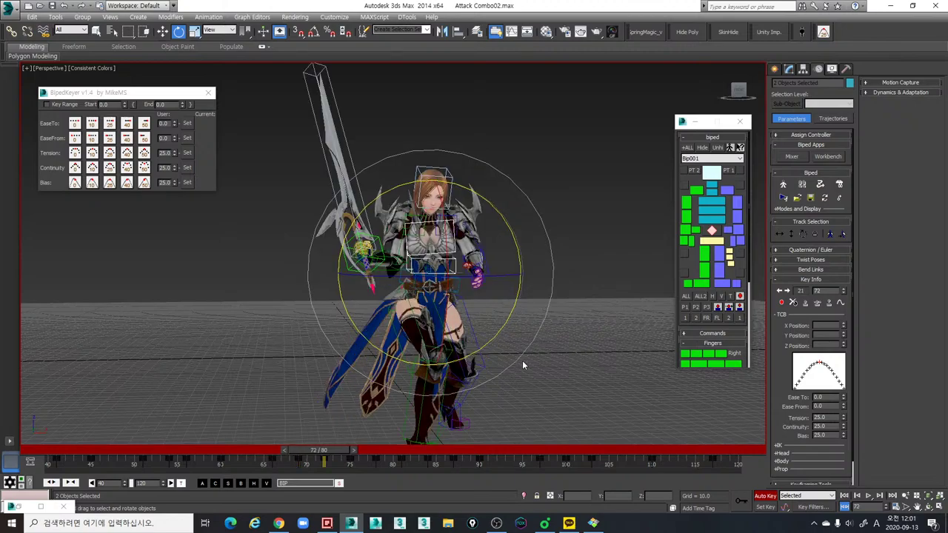
key("comma")
left_click_drag(478, 286, 491, 286)
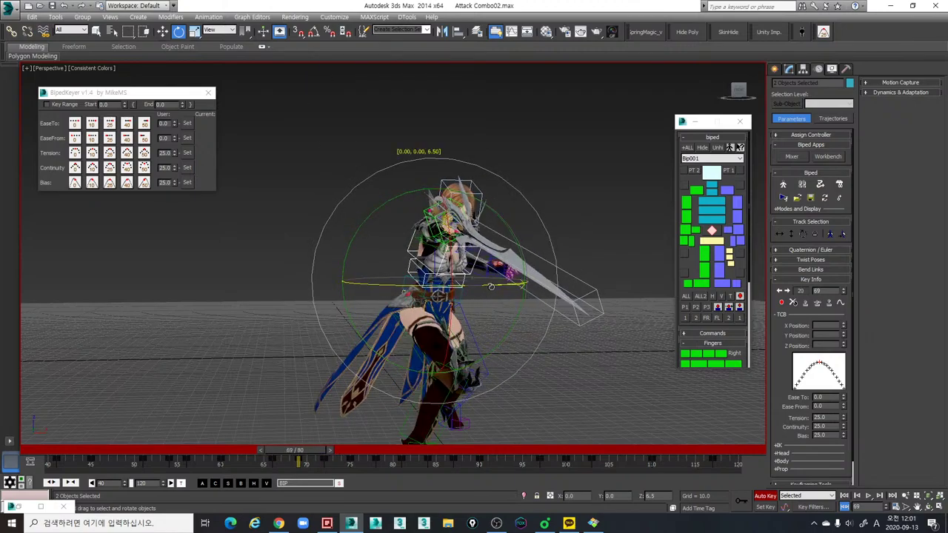
Step: Check the surrounding keys and tilt the selected spine bones slightly around the View Y axis at frame 72
key("comma")
key("period")
key("period")
key("period")
key("period")
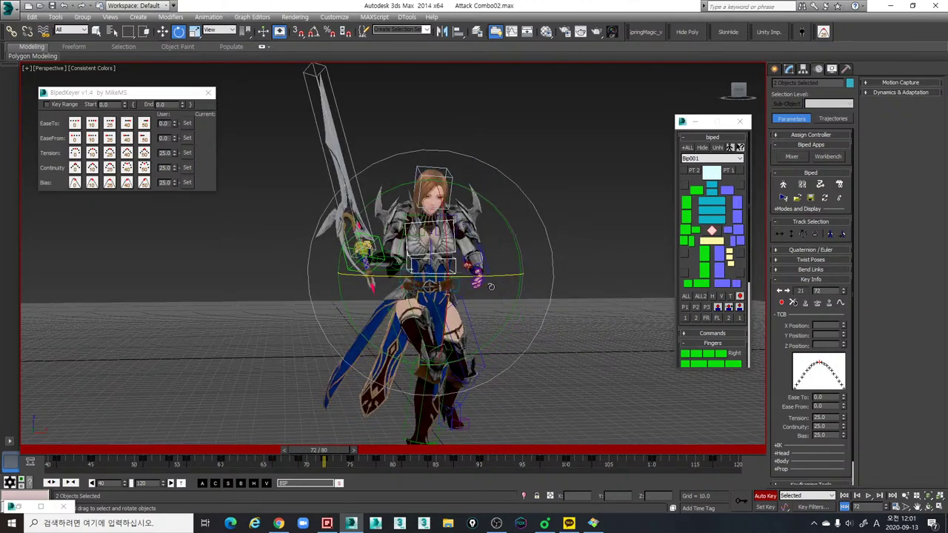
key("period")
key("period")
key("period")
key("comma")
key("comma")
key("comma")
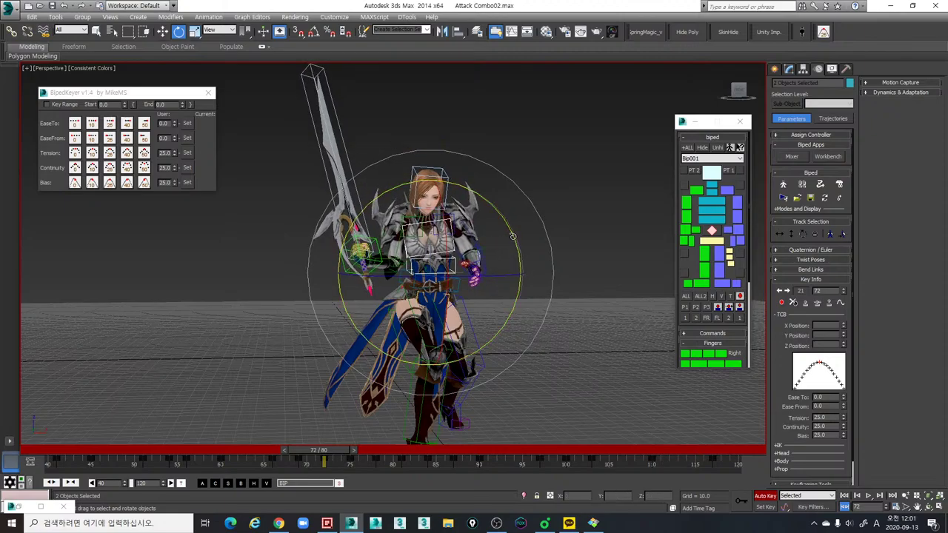
Step: Compare the torso's turn between keys from above and rotate the spine bones about -6 degrees around the View Z axis at frame 72
middle_click_drag(487, 271, 485, 343, "alt")
key("comma")
key("comma")
key("comma")
key("comma")
key("comma")
key("comma")
key("period")
key("period")
key("period")
key("period")
key("period")
key("period")
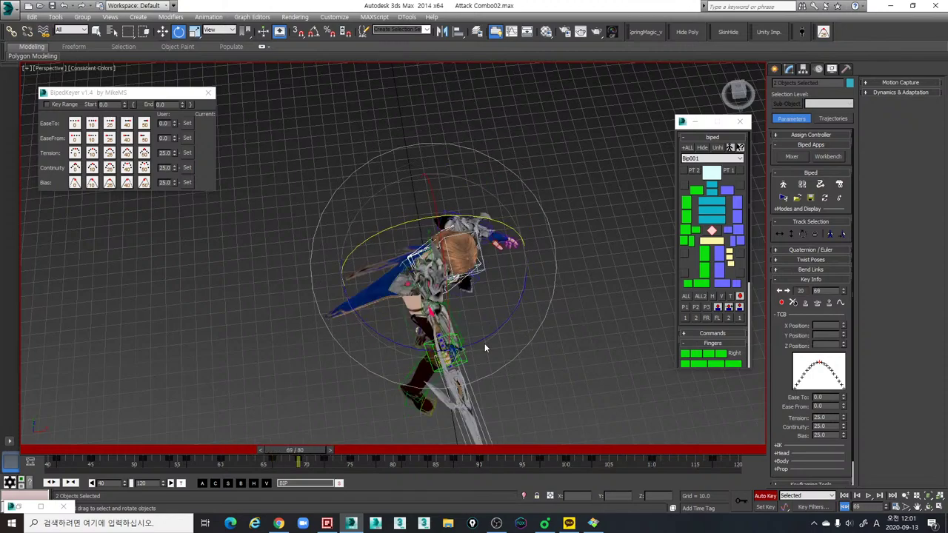
key("slash")
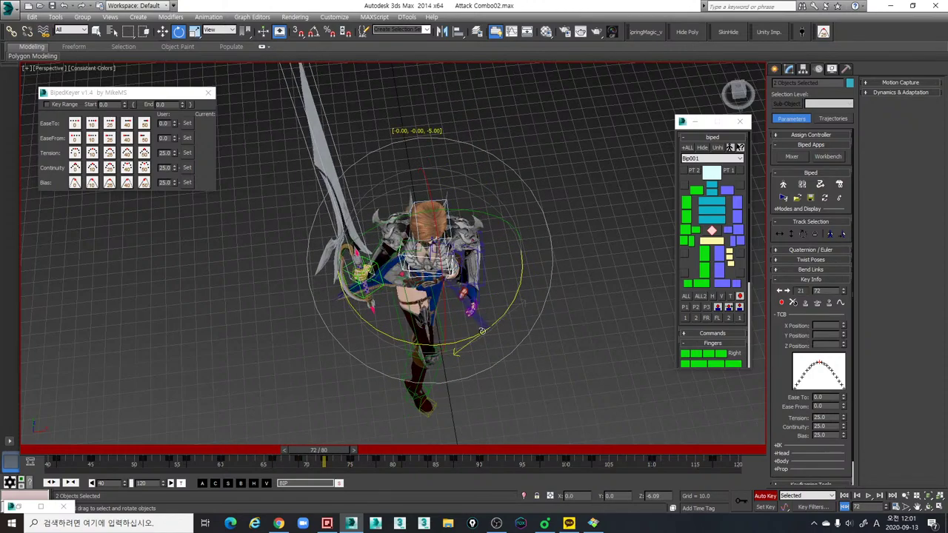
Step: Play the animation and examine the torso's turn through the swing up to frame 75
key("slash")
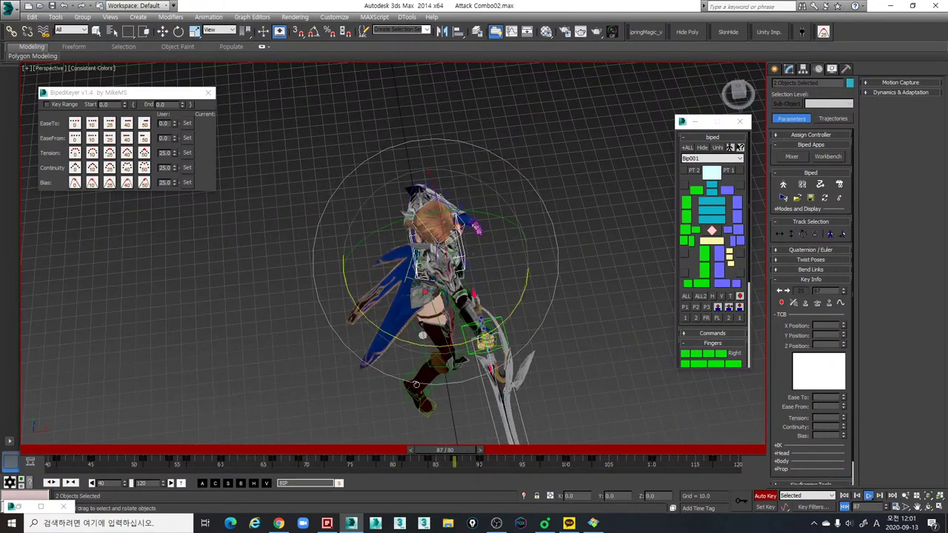
left_click_drag(263, 451, 360, 454)
middle_click_drag(436, 397, 351, 379, "alt")
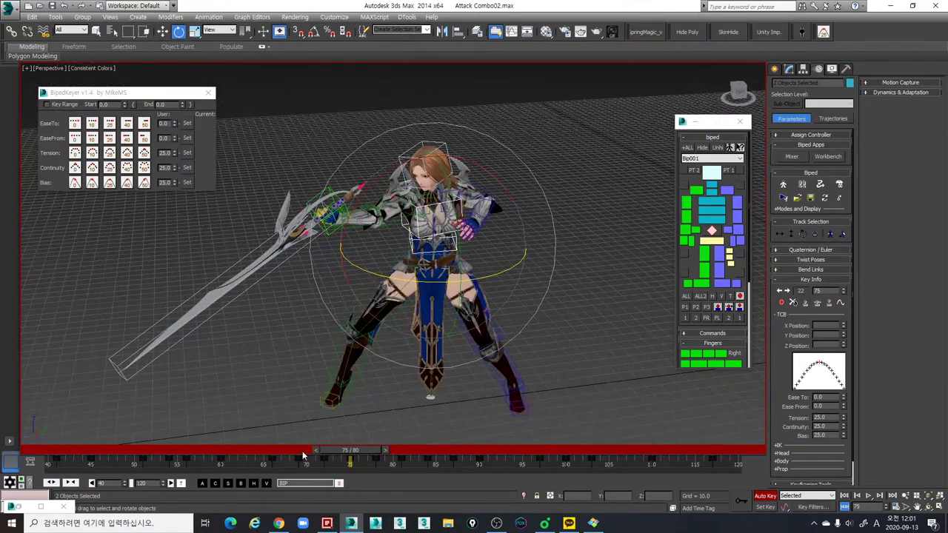
left_click_drag(302, 453, 353, 454)
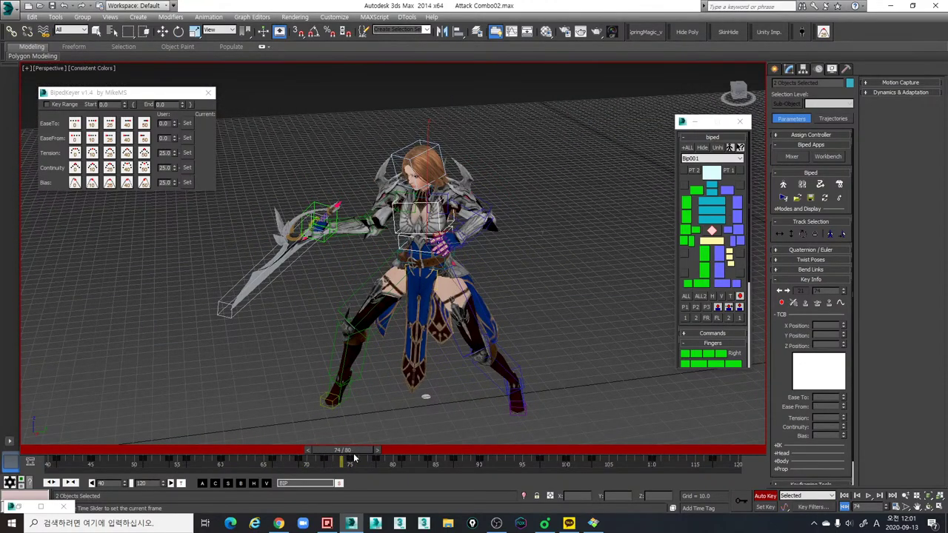
key("e")
middle_click_drag(394, 397, 463, 418, "alt")
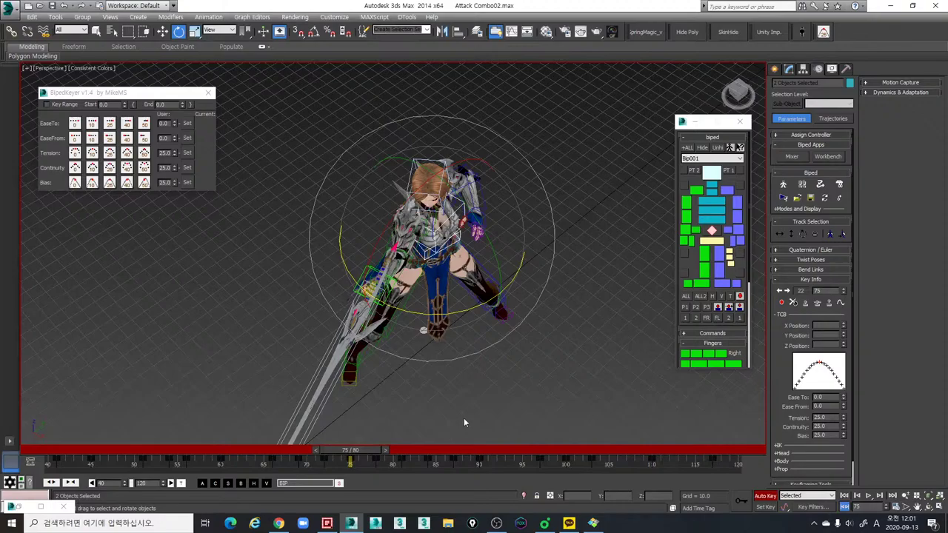
Step: Compare the adjacent keys, then turn the spine bones slightly around the View Z axis at frame 75
key("comma")
key("comma")
key("period")
key("period")
key("comma")
key("comma")
left_click_drag(318, 451, 398, 463)
key("comma")
key("comma")
key("period")
mouse_move(465, 309)
left_mouse_down()
mouse_move(448, 311)
mouse_move(456, 311)
left_mouse_up()
key("comma")
key("period")
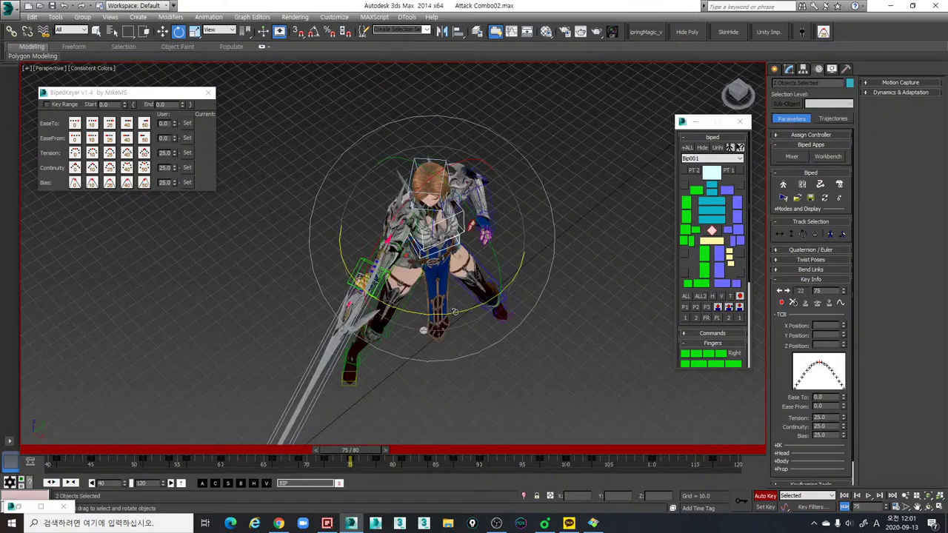
Step: Examine the torso poses from frame 75 to 81 from above and from the side, then play the animation
key("period")
key("period")
key("period")
key("period")
key("period")
key("period")
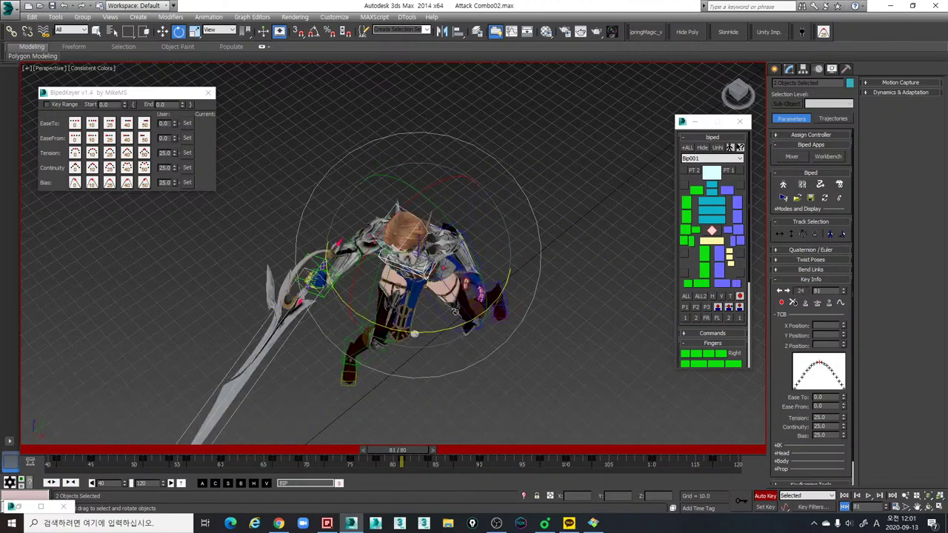
key("comma")
key("period")
middle_click_drag(455, 312, 421, 285, "alt")
middle_click_drag(426, 400, 429, 428, "alt")
middle_click_drag(439, 317, 420, 356, "alt")
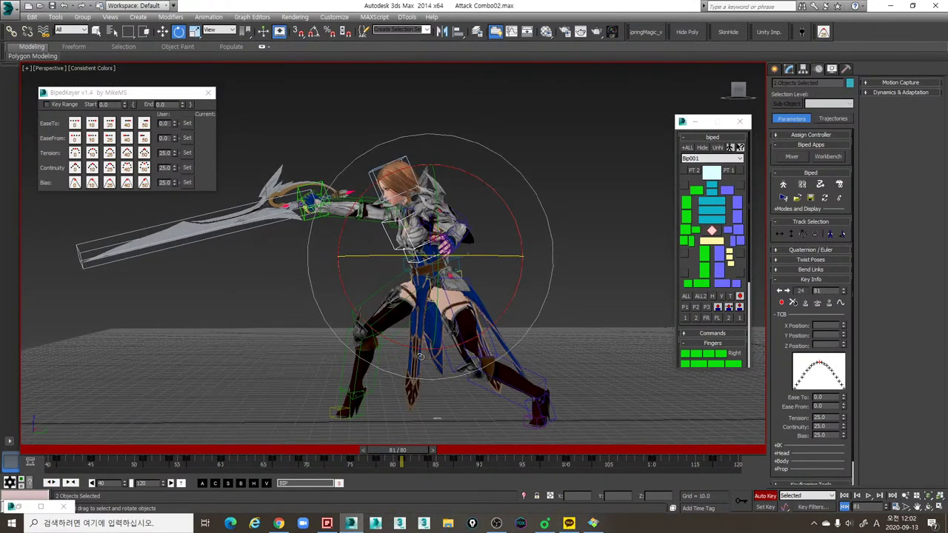
left_click(256, 451)
key("slash")
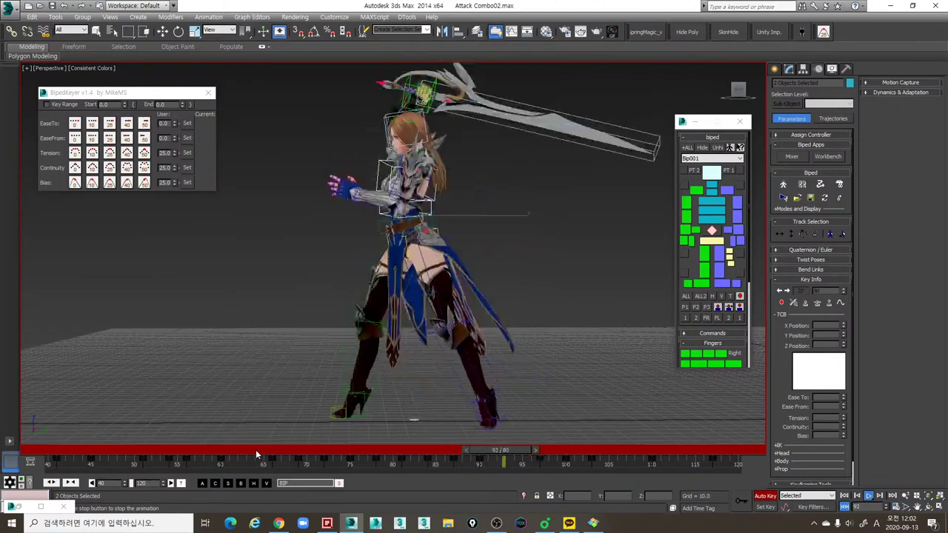
Step: Tilt the spine bones slightly around the View Y axis at frame 78 and play back the swing
left_click_drag(270, 451, 382, 460)
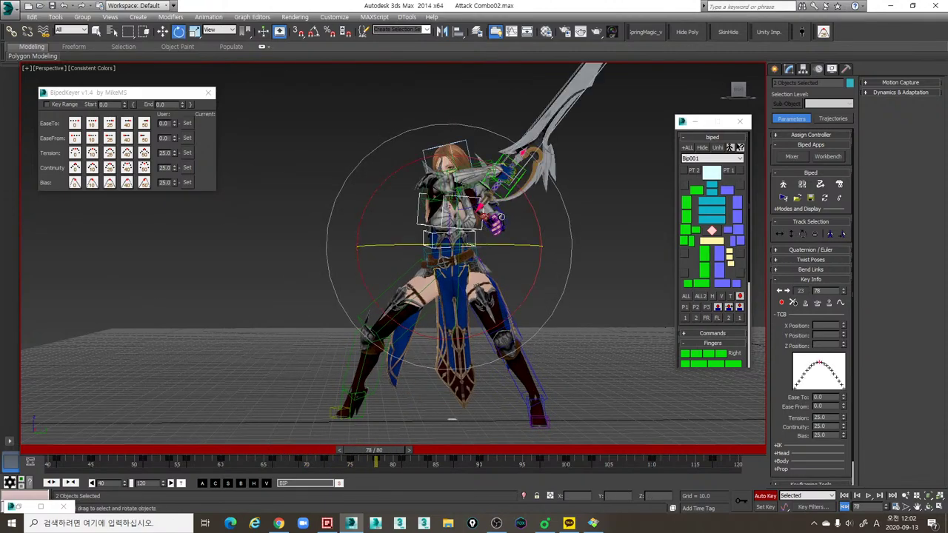
left_click_drag(525, 199, 526, 200)
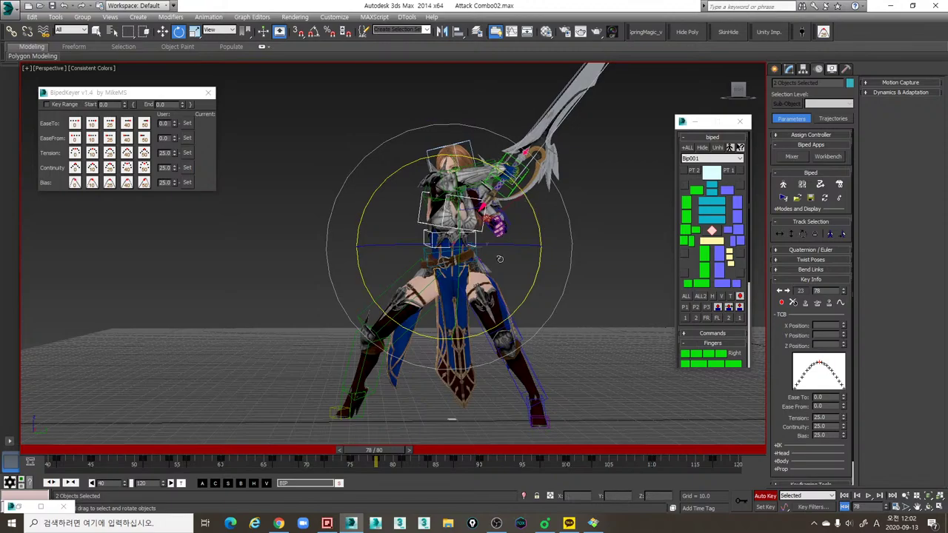
middle_click_drag(500, 258, 586, 258, "alt")
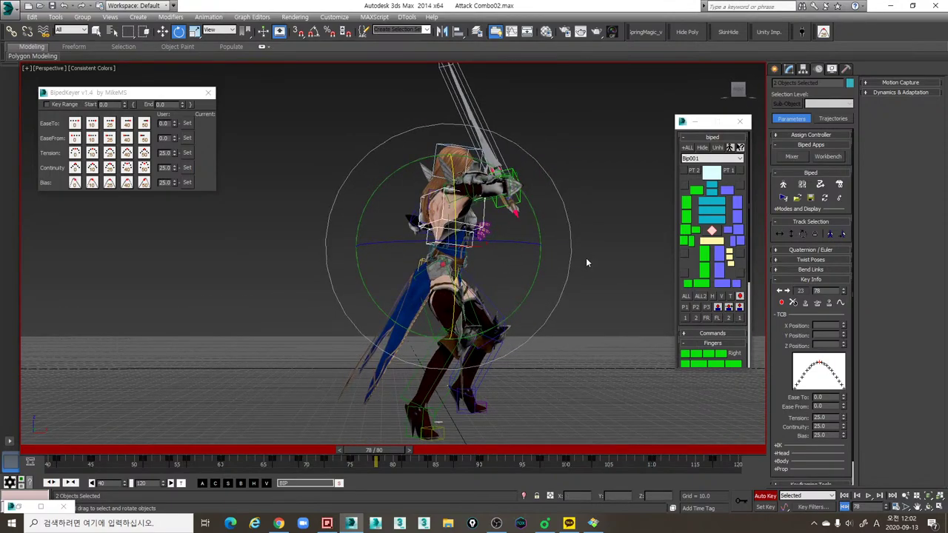
key("/")
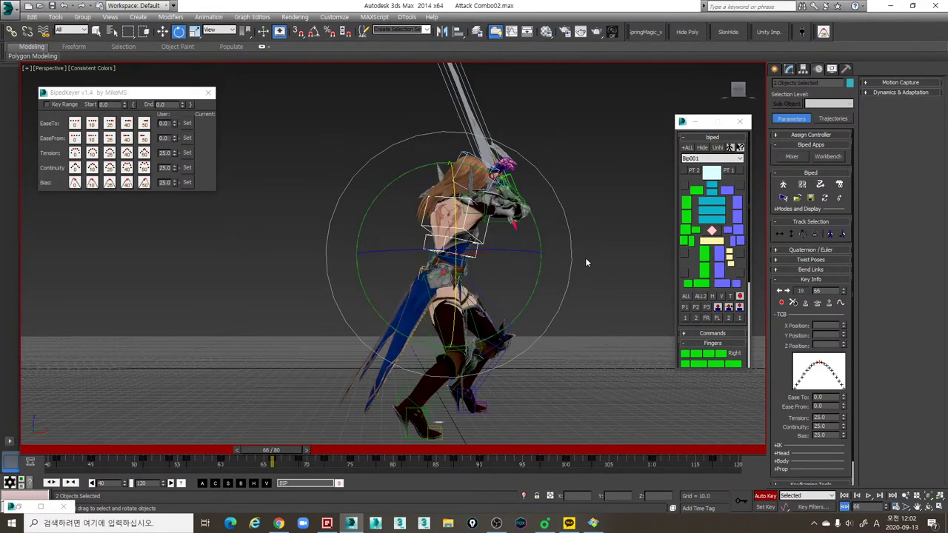
Step: Compare frames 72 and 75, then lean the spine bones toward the sword arm around the View Y axis at frame 75
left_click_drag(322, 455, 374, 457)
key("e")
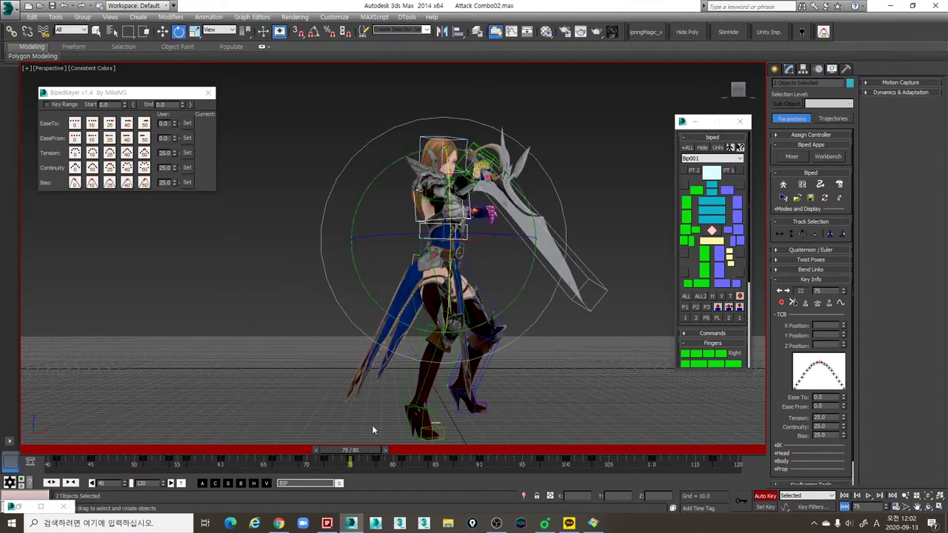
key("comma")
middle_click_drag(474, 303, 374, 342, "alt")
key("comma")
key("period")
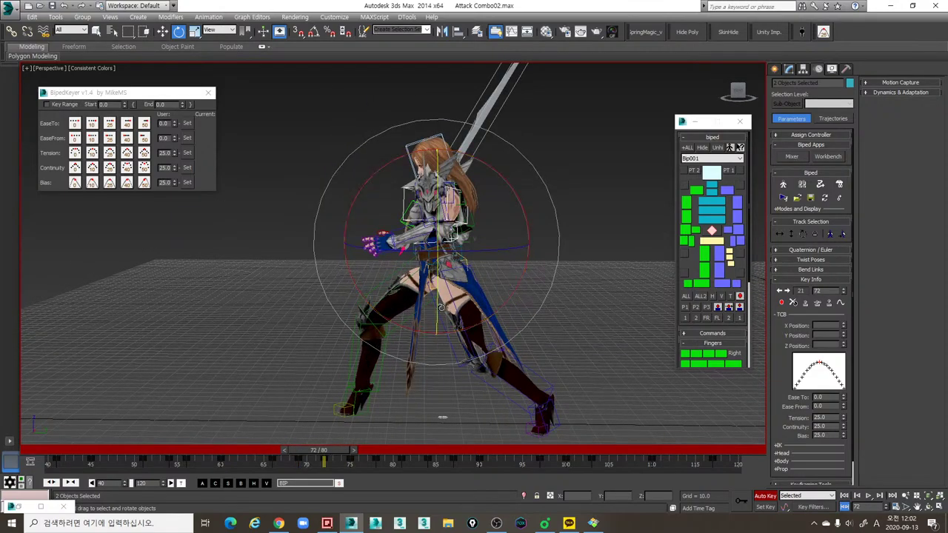
left_click_drag(336, 450, 368, 453)
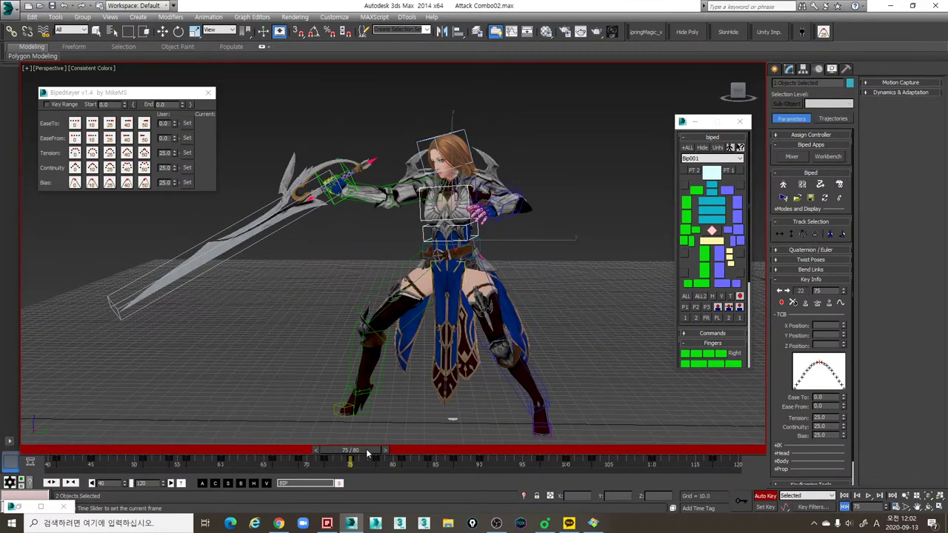
key("e")
left_click_drag(509, 174, 495, 180)
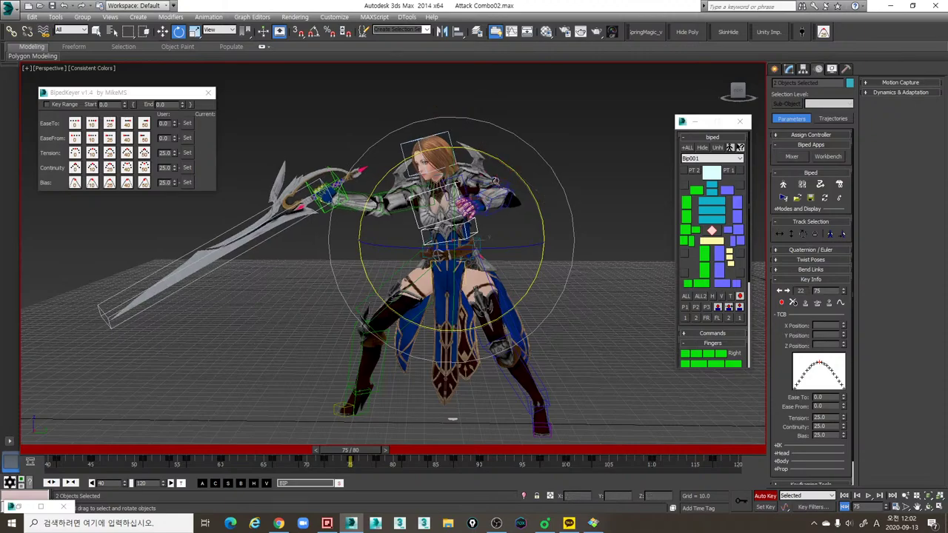
Step: Compare the torso poses at the spine keys from frame 75 to 84 from the front and the side
left_click_drag(317, 450, 402, 451)
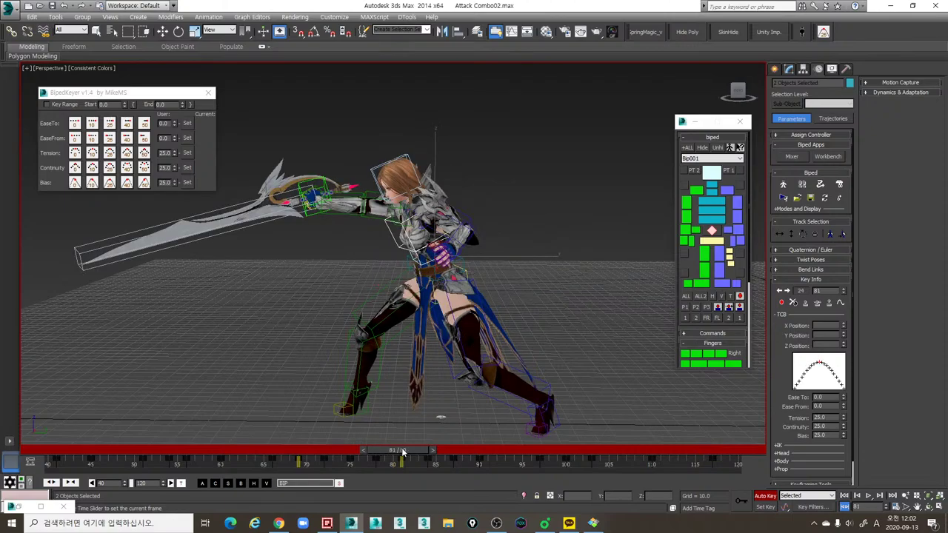
key("e")
key("comma")
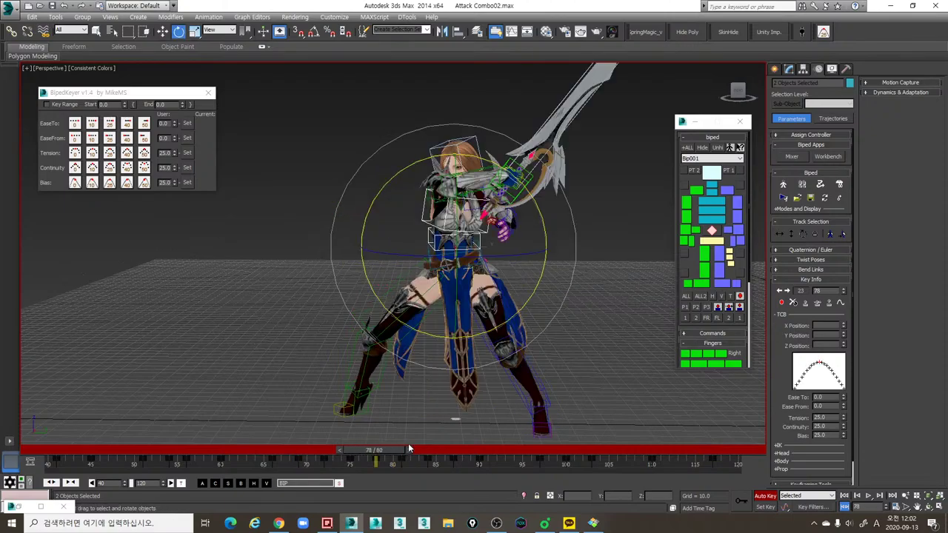
key("period")
left_click_drag(458, 326, 565, 328)
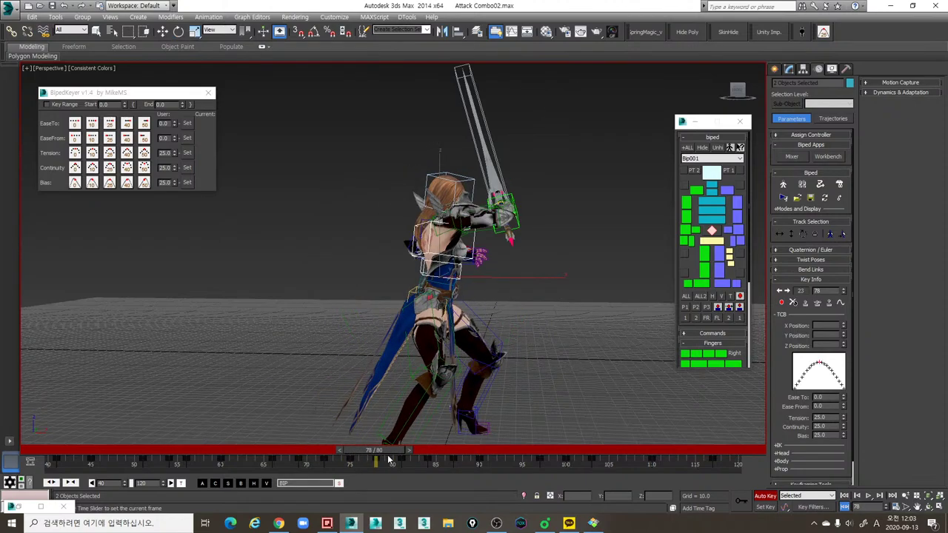
left_click_drag(414, 464, 437, 464)
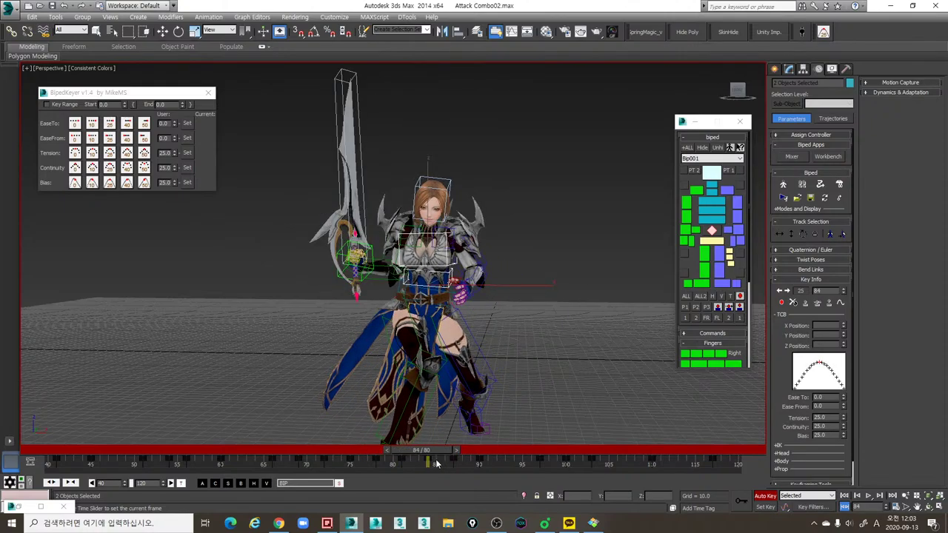
key("e")
middle_click_drag(502, 383, 431, 385, "alt")
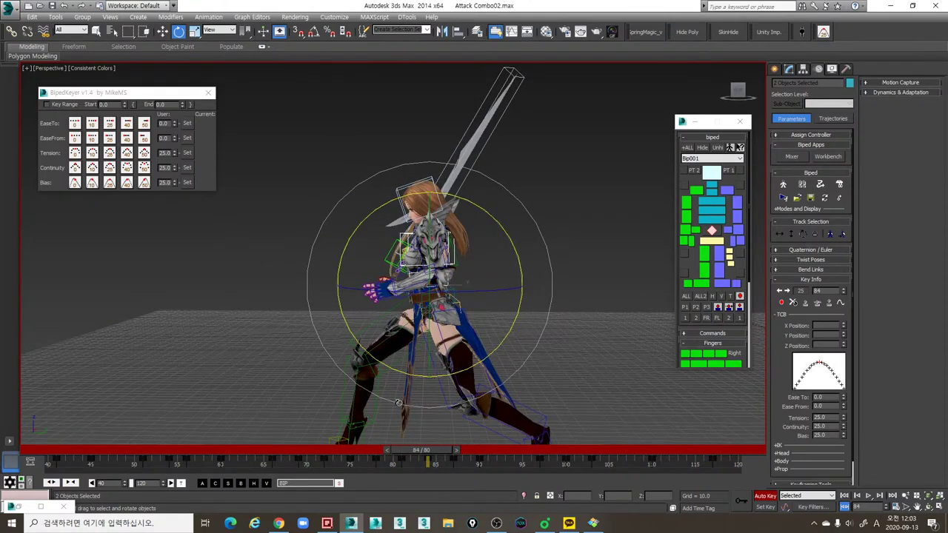
Step: Examine the spine movement from frame 84 to 102 from the side and the front
left_click_drag(310, 453, 401, 453)
key("e")
left_click(390, 450)
key("e")
left_click_drag(303, 465, 518, 458)
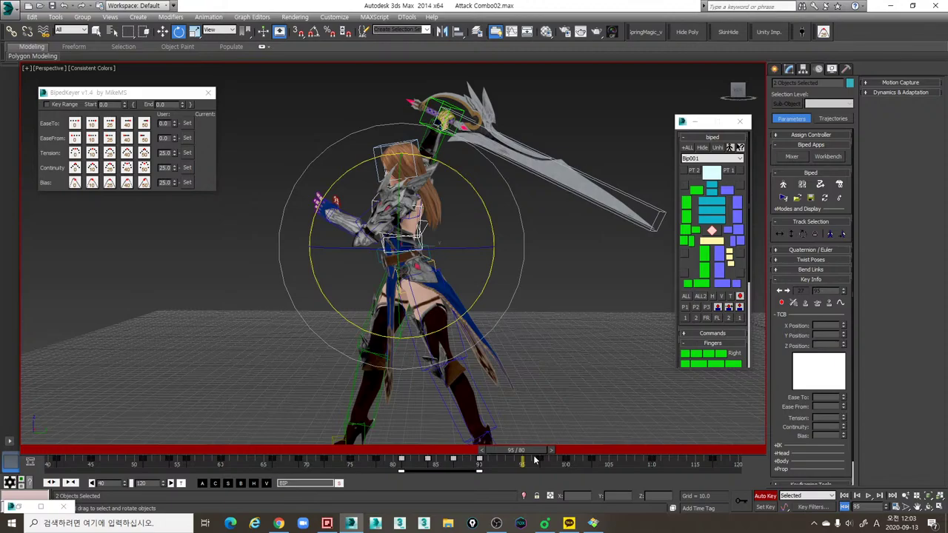
middle_click_drag(437, 398, 542, 395, "alt")
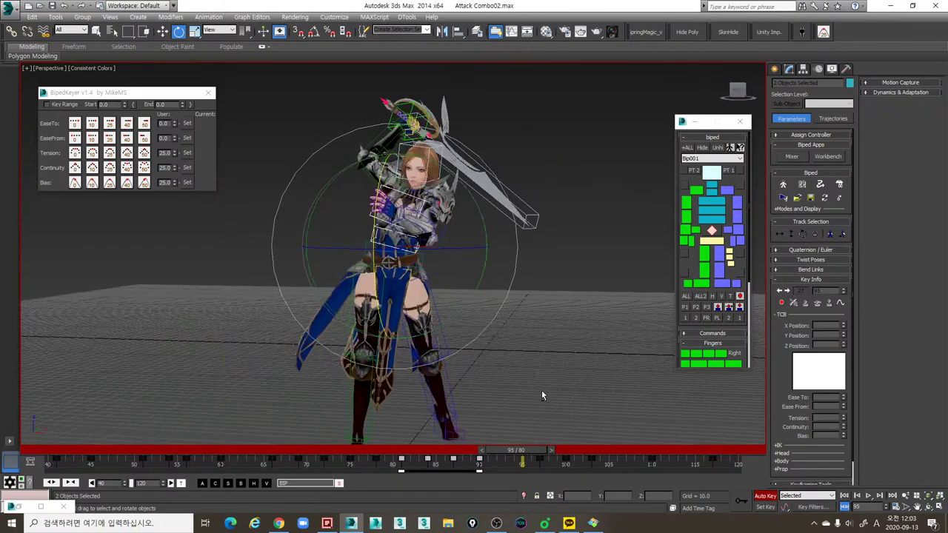
left_click_drag(459, 449, 585, 457)
key("e")
key("e")
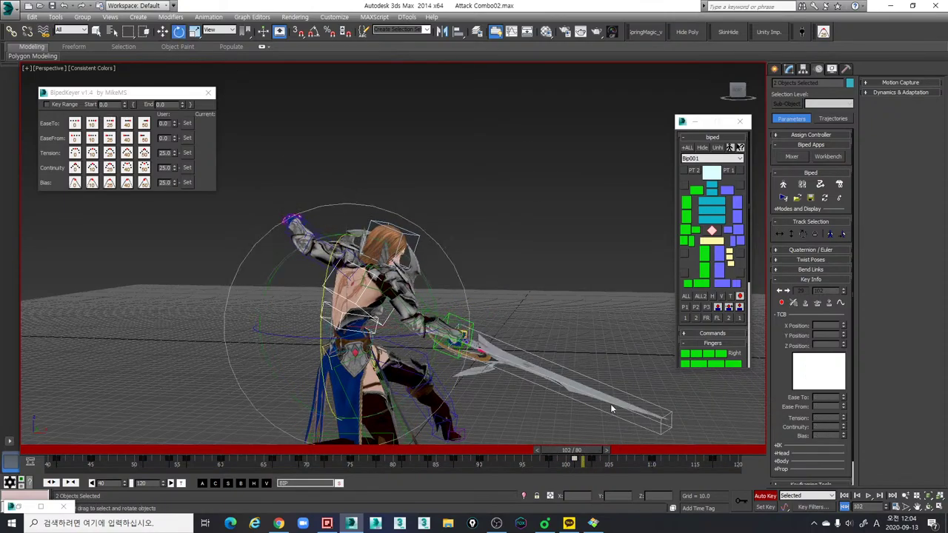
Step: Rotate the spine bones at frame 103 so the torso follows the low sword swing
middle_click_drag(610, 403, 532, 427, "alt")
left_click_drag(519, 452, 588, 451)
key("e")
middle_click_drag(474, 296, 400, 277, "alt")
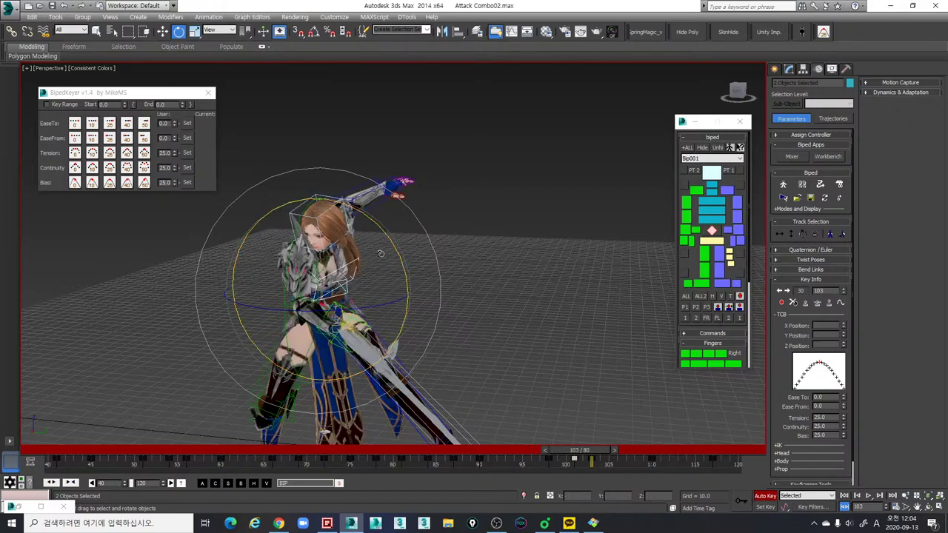
left_click_drag(391, 242, 407, 254)
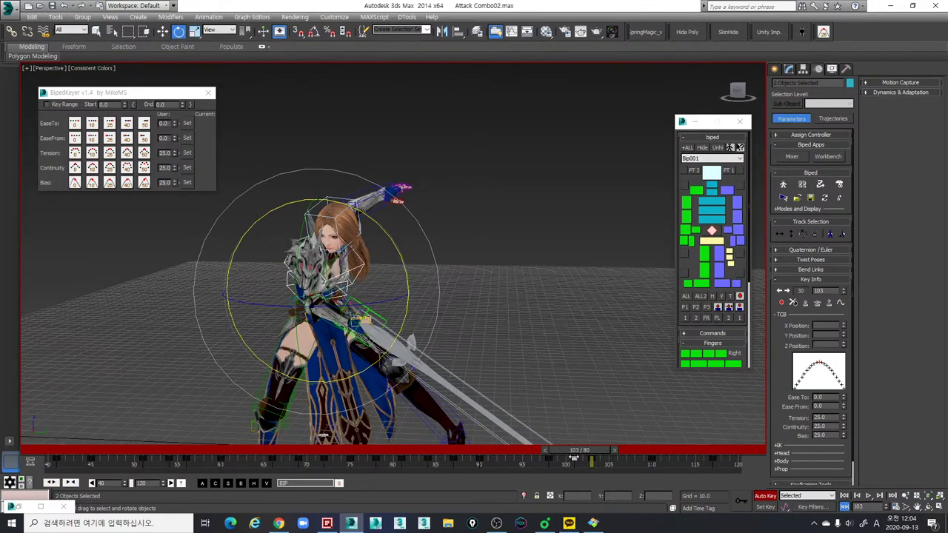
Step: Rotate the spine bones at frame 106 to continue the torso's lean
left_click_drag(527, 453, 616, 455)
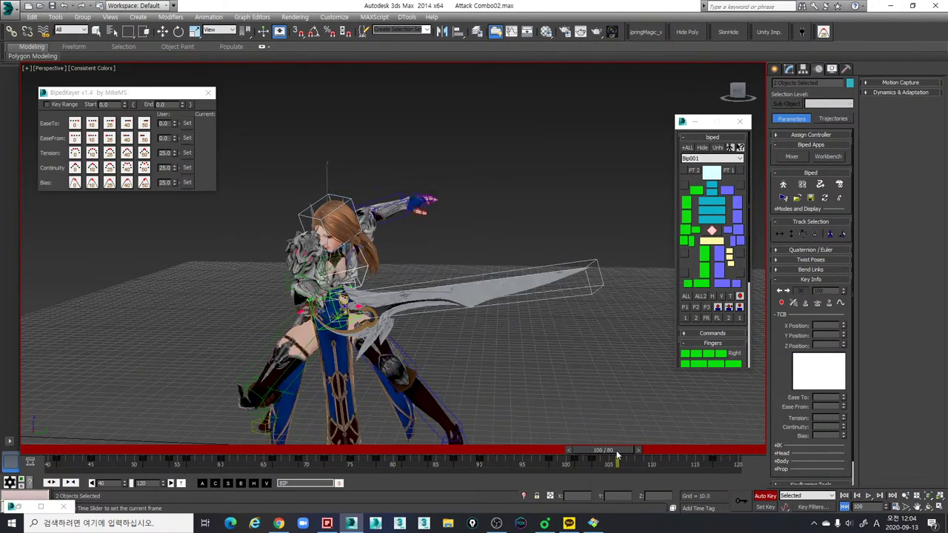
key("e")
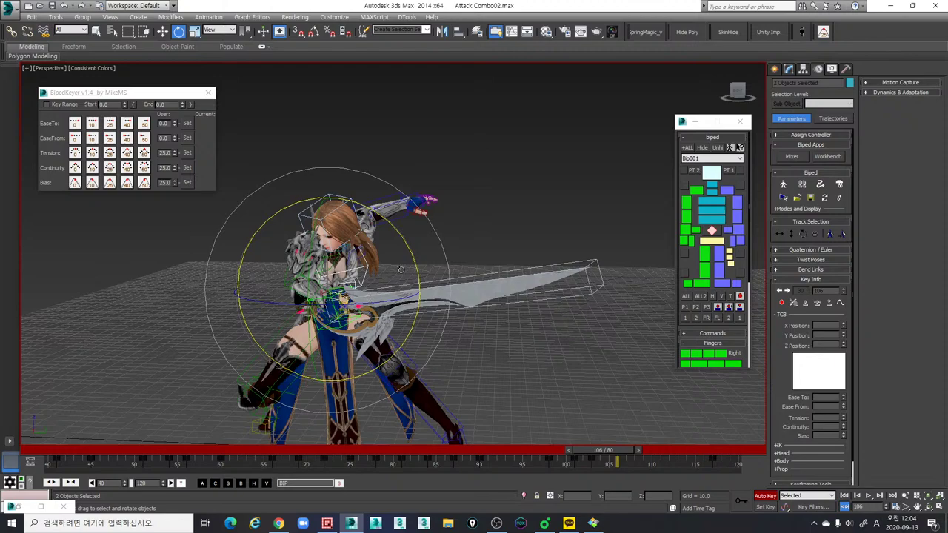
left_click_drag(409, 254, 394, 303)
Step: Turn the spine bones slightly around the View X axis at frame 111 and play the animation
left_click_drag(548, 453, 654, 453)
key("e")
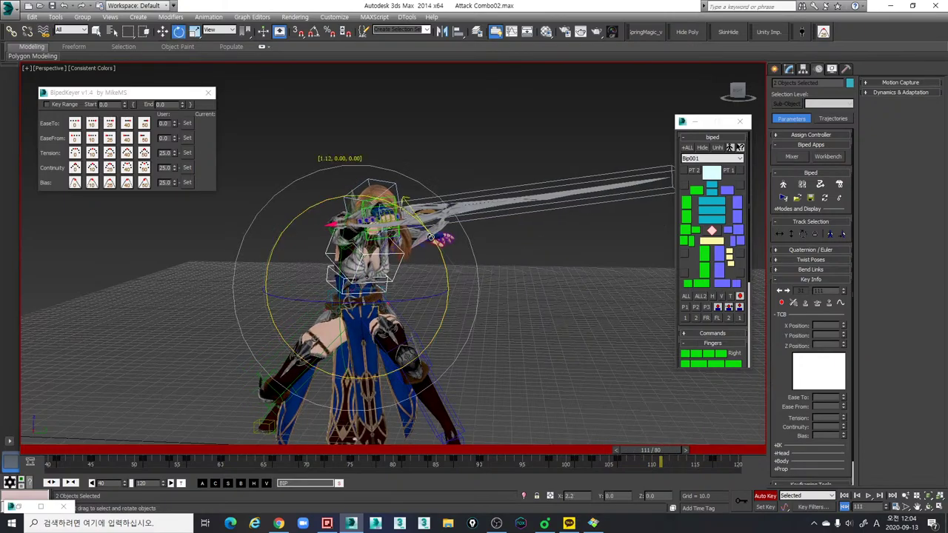
left_click_drag(389, 274, 424, 261)
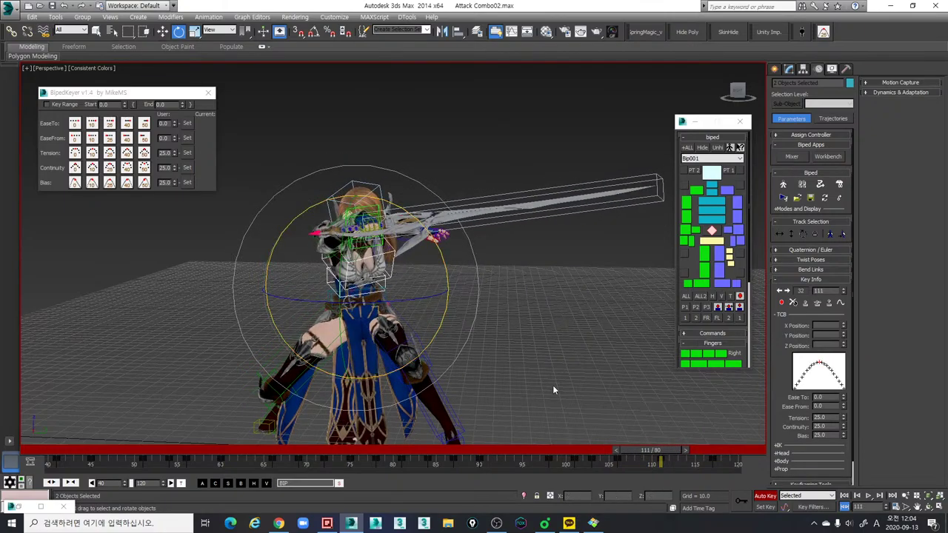
key("slash")
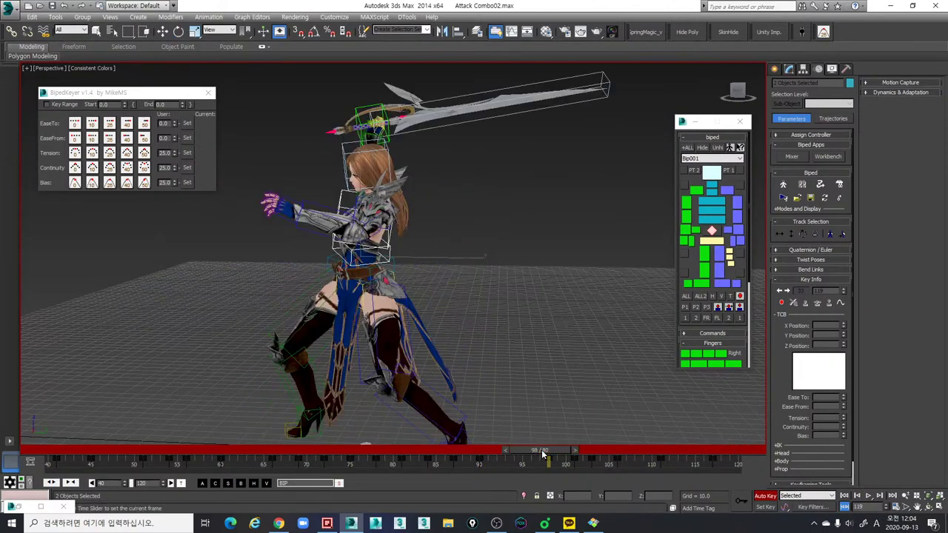
Step: Review the torso between frames 98 and 108, and move the spine key from frame 106 to 107
left_click_drag(539, 450, 619, 448)
key("e")
key("period")
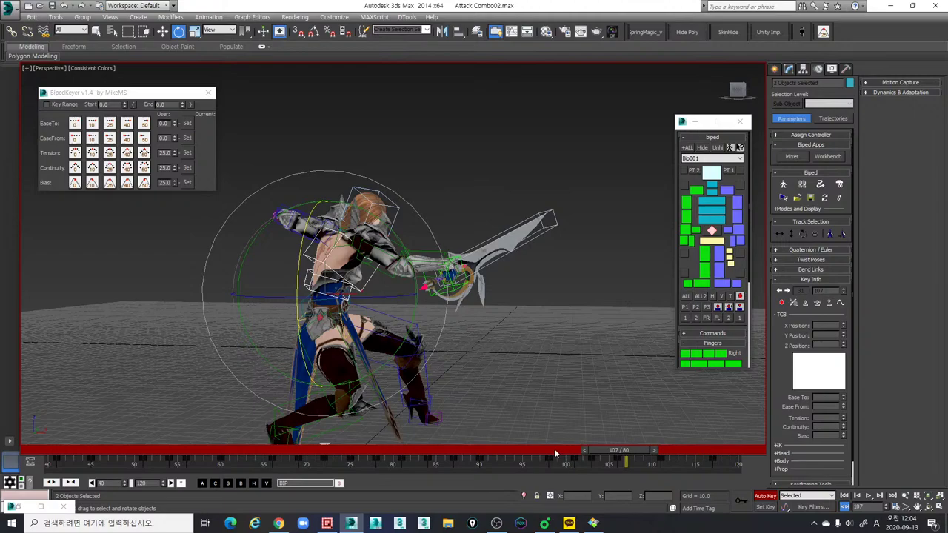
left_click_drag(556, 453, 626, 460)
key("e")
key("q")
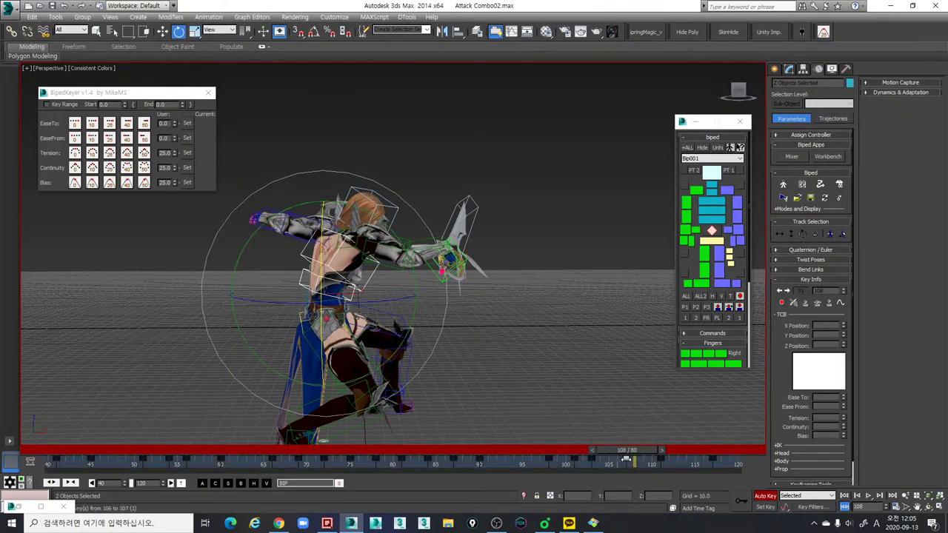
Step: Tilt the spine bones slightly around the View Y axis at frame 107
left_click_drag(406, 251, 405, 248)
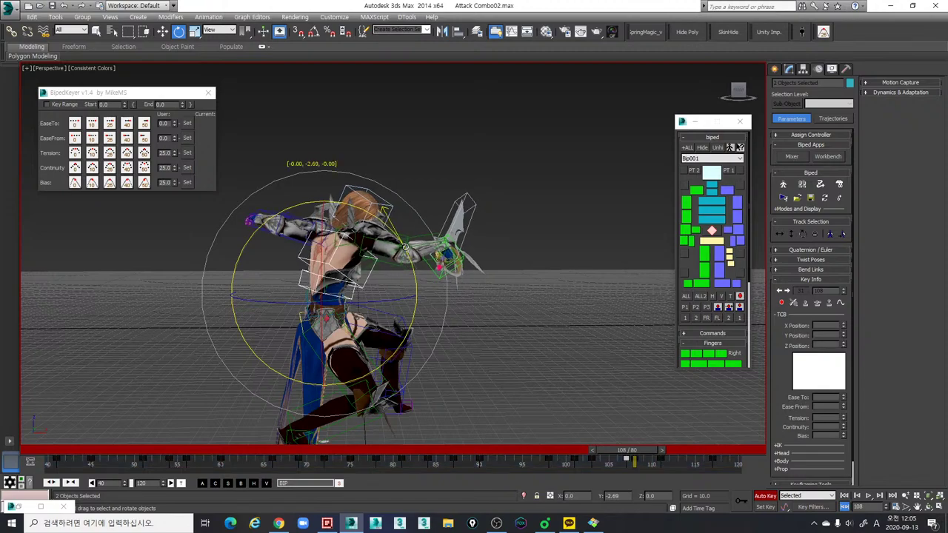
key("ctrl+z")
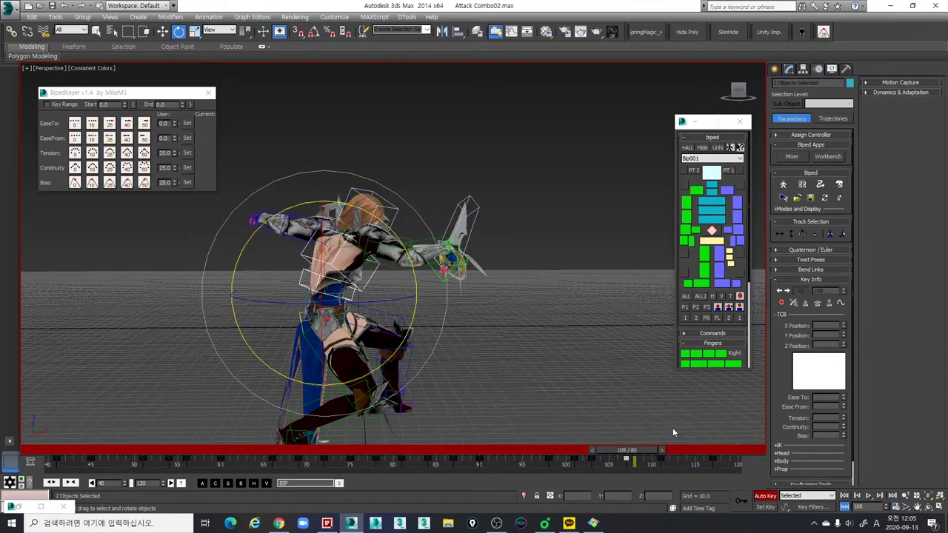
key("comma")
key("period")
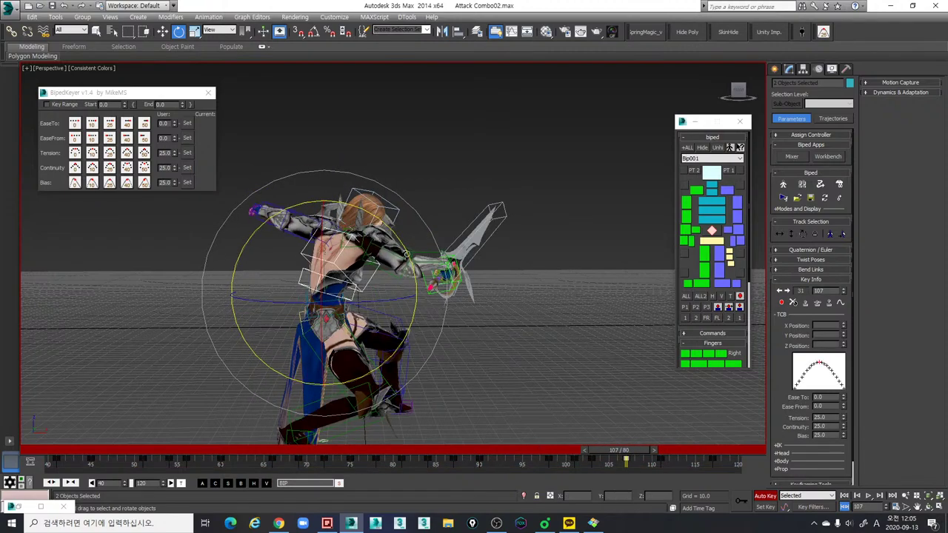
left_click_drag(406, 254, 407, 251)
Step: Turn the spine bones slightly around the View Z axis at frame 111 and play back the swing
left_click_drag(614, 450, 667, 459)
key("e")
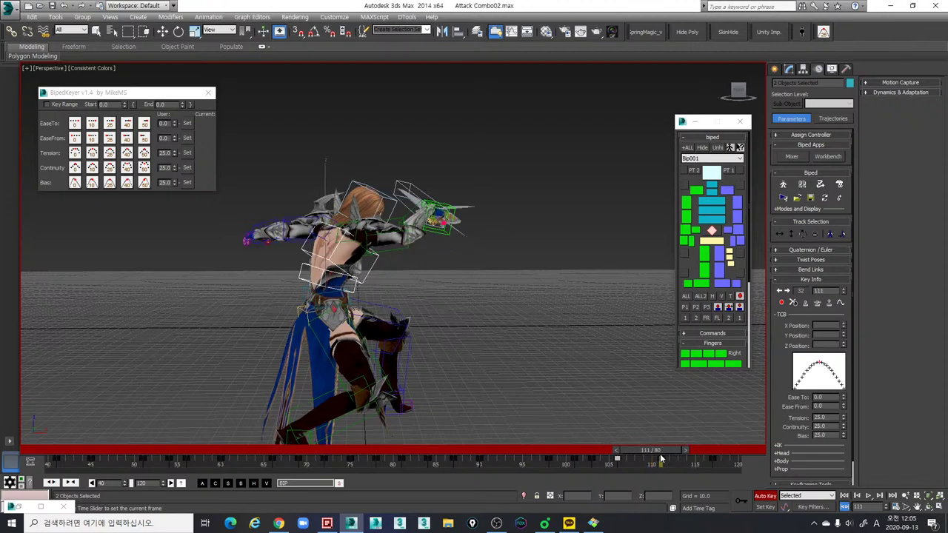
key("e")
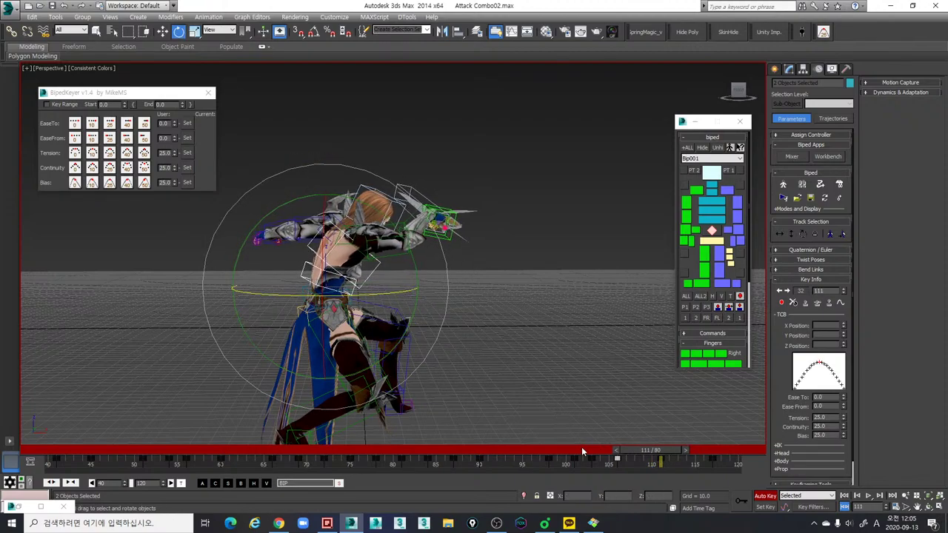
left_click_drag(582, 449, 505, 446)
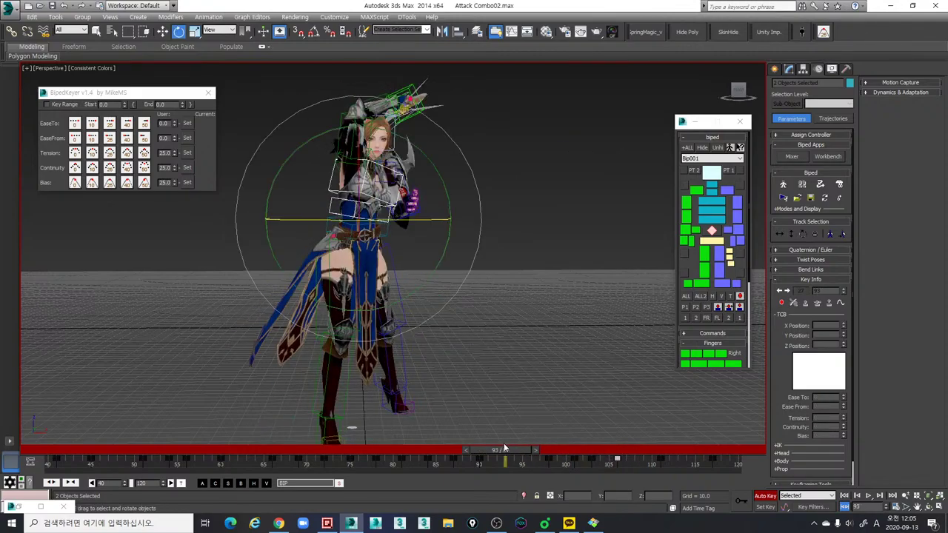
key("/")
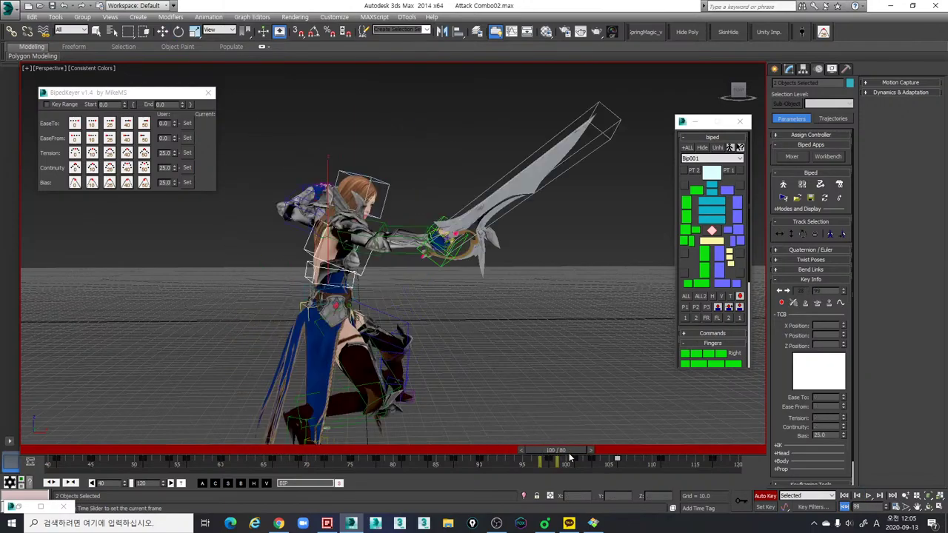
Step: Examine the raised-sword torso pose around frame 93 from the side and the front
left_click_drag(615, 455, 560, 446)
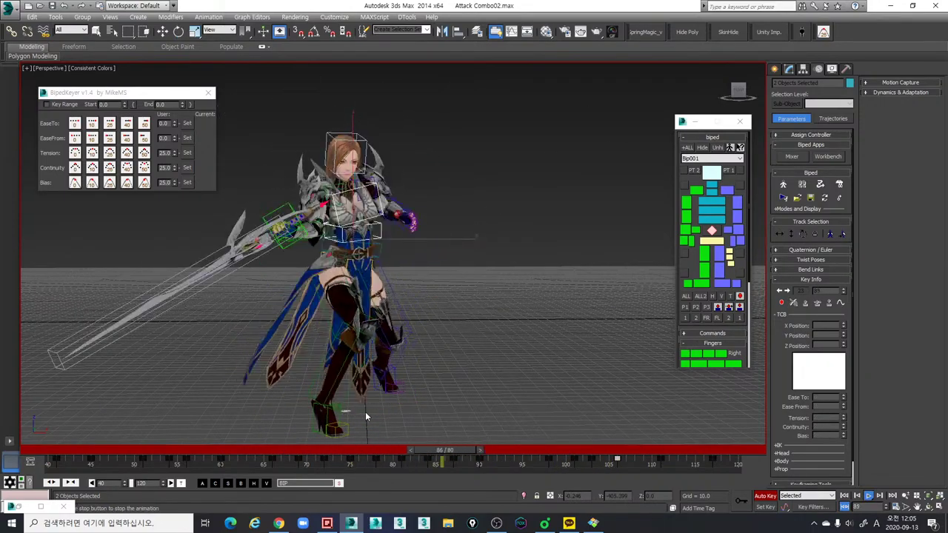
middle_click_drag(440, 439, 387, 409, "alt")
left_click_drag(319, 450, 508, 466)
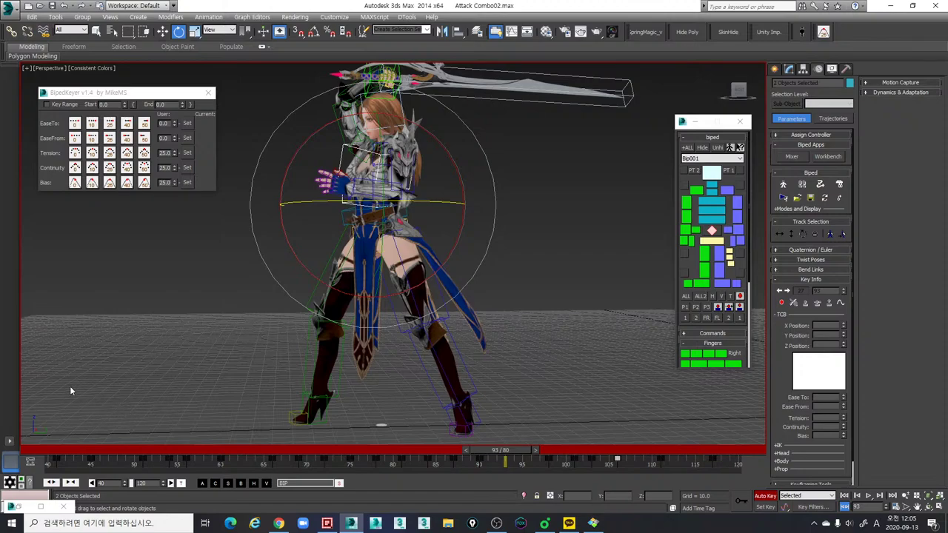
middle_click_drag(318, 346, 471, 408, "alt")
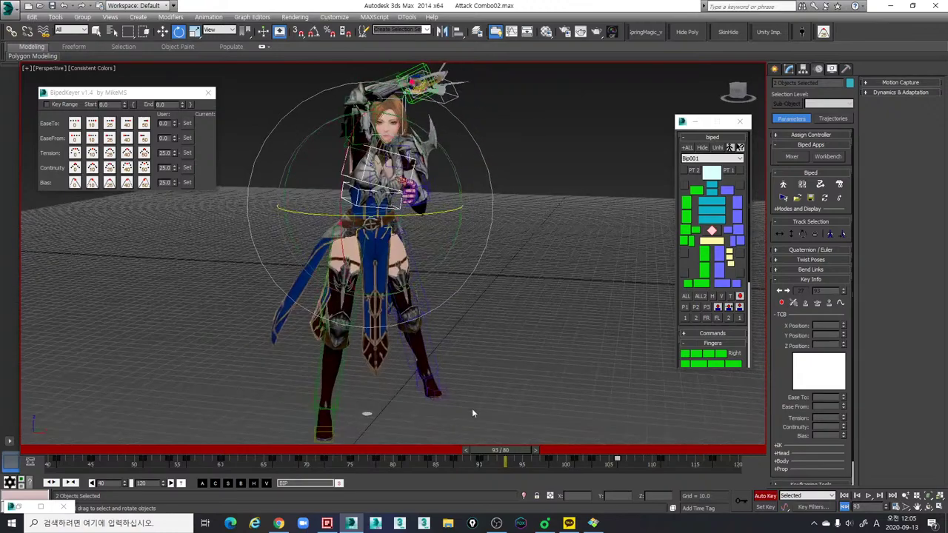
left_click_drag(443, 453, 507, 451)
Step: Bring up the Animation Workbench and display the rotation curve of Bip001 Spine1 between about frames 55 and 95
left_click(20, 507)
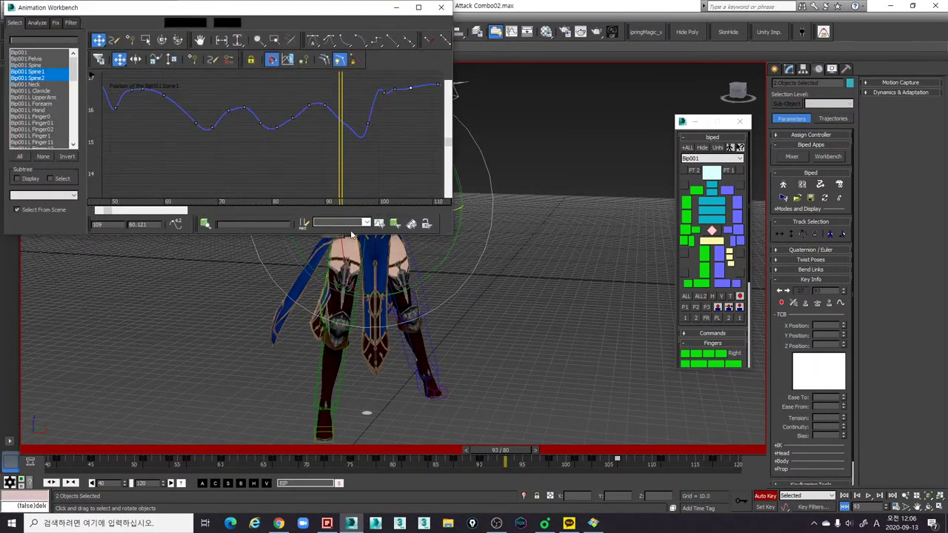
left_click(44, 72)
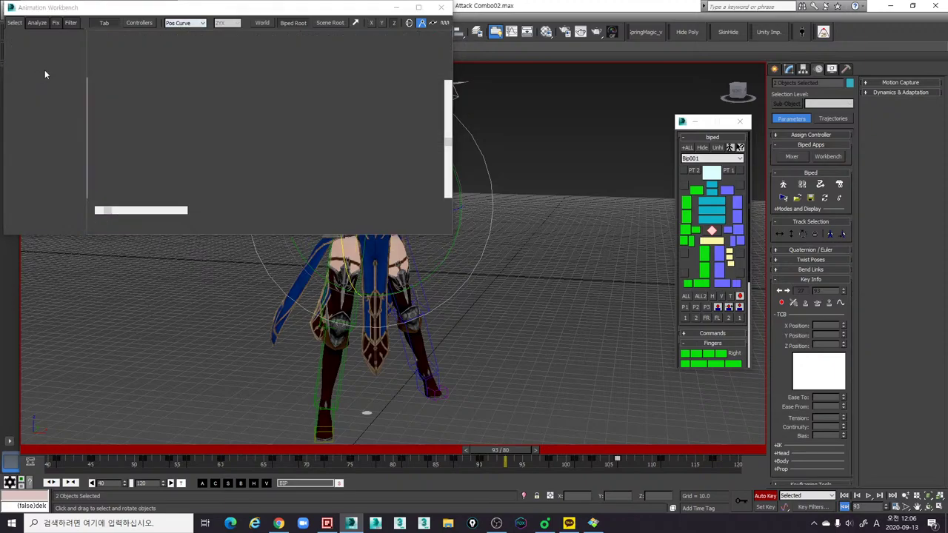
left_click(187, 23)
left_click(183, 35)
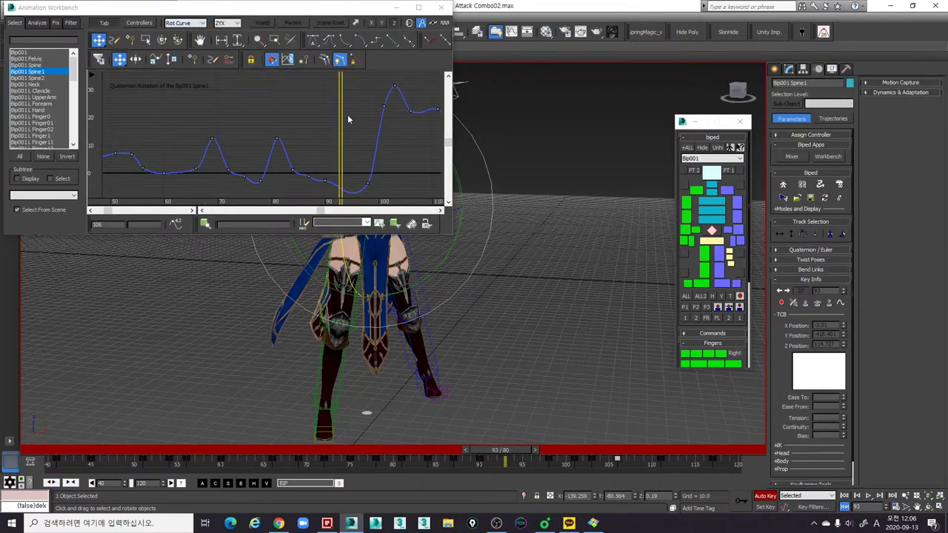
middle_click_drag(257, 150, 202, 154)
scroll(312, 152, "up", 2)
middle_click_drag(280, 184, 354, 169)
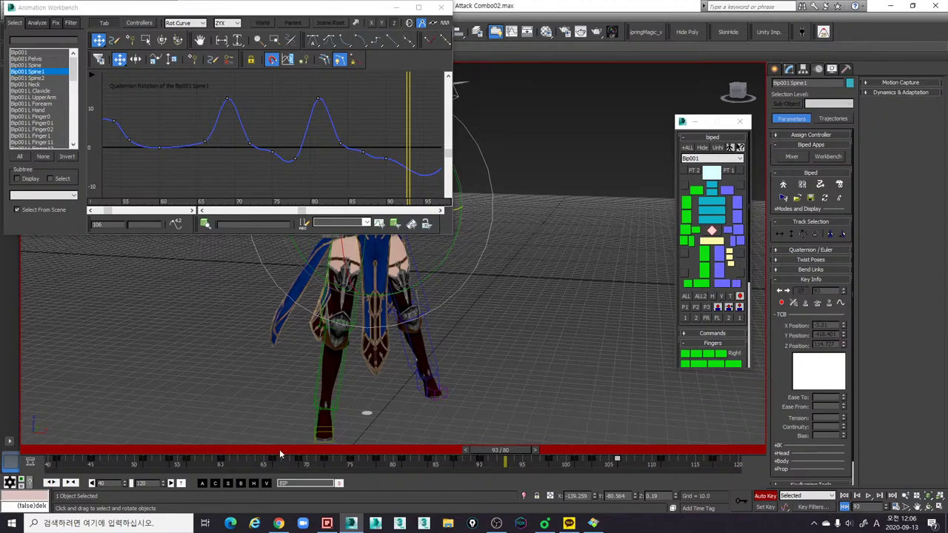
Step: Go to frame 72 and make the Animation Workbench narrower and taller beside the character
left_click_drag(280, 451, 324, 451)
middle_click_drag(348, 385, 519, 407)
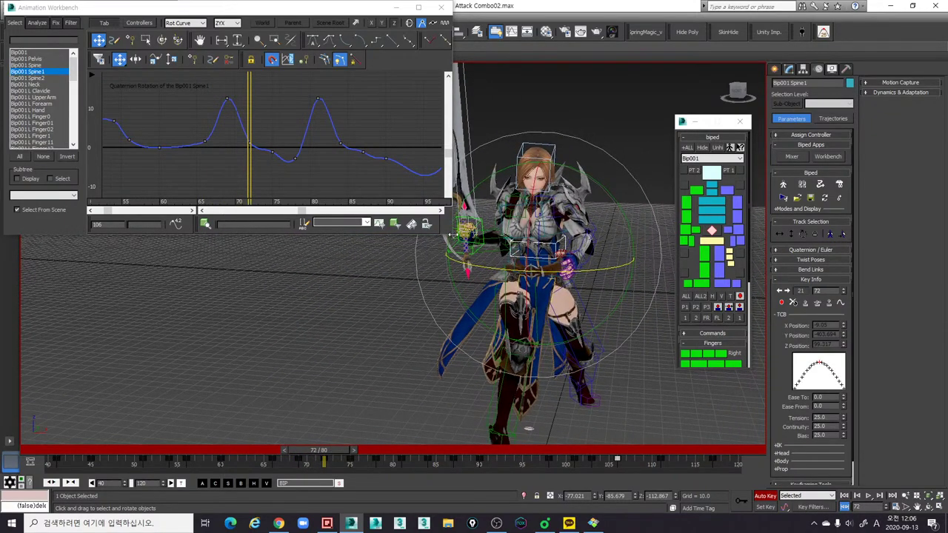
left_click_drag(450, 234, 407, 286)
middle_click_drag(263, 236, 263, 237)
middle_click_drag(507, 374, 529, 361)
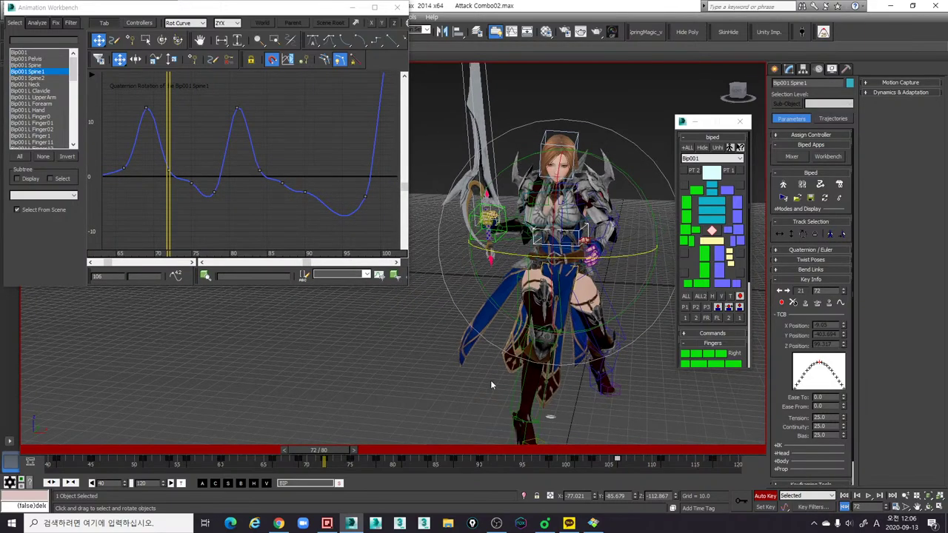
Step: Compare the Spine1 rotation curve with the torso pose from frame 72 to 75
left_click_drag(319, 451, 344, 461)
key("e")
middle_click_drag(522, 389, 424, 364, "alt")
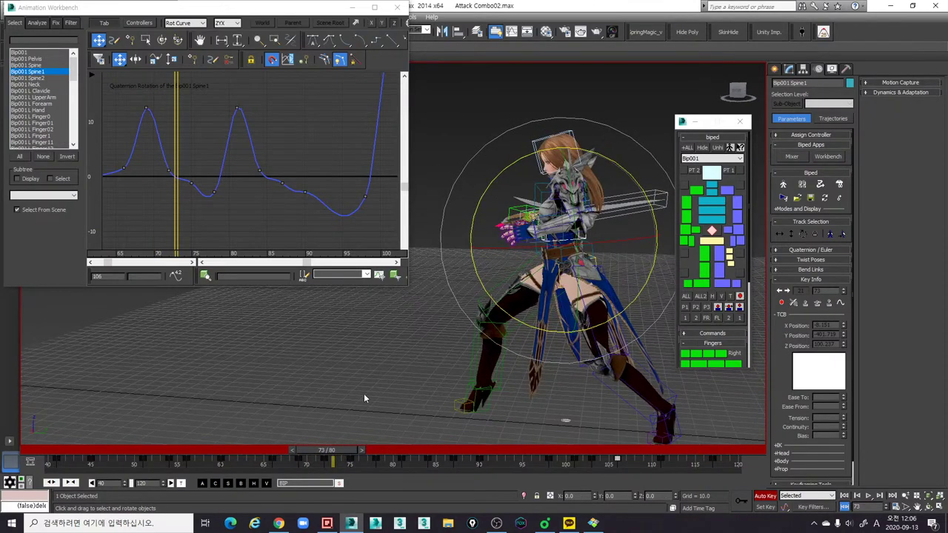
key("period")
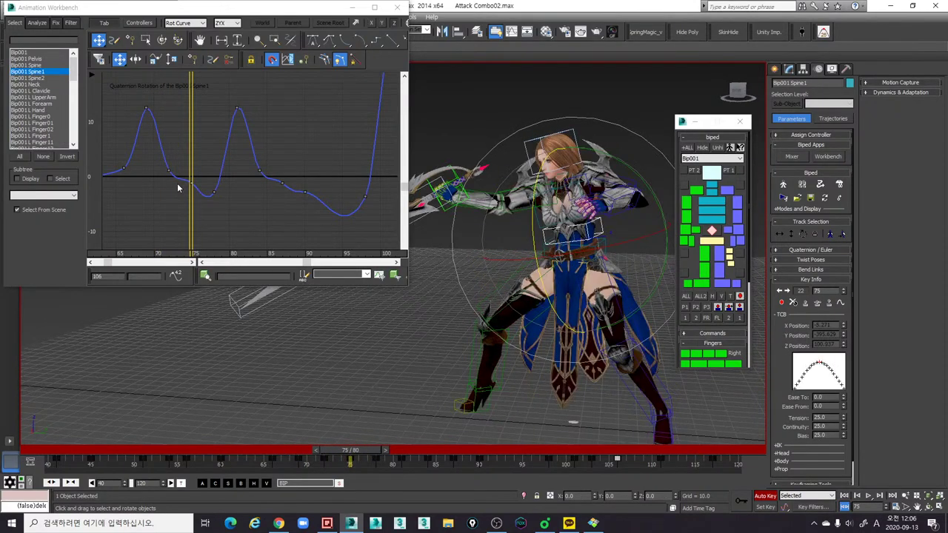
Step: Reshape the Spine1 Z rotation curve: set frame 75 to about -4.9, frame 78 to about -1.2, and lower frame 87 to about -5
left_click_drag(178, 177, 190, 204)
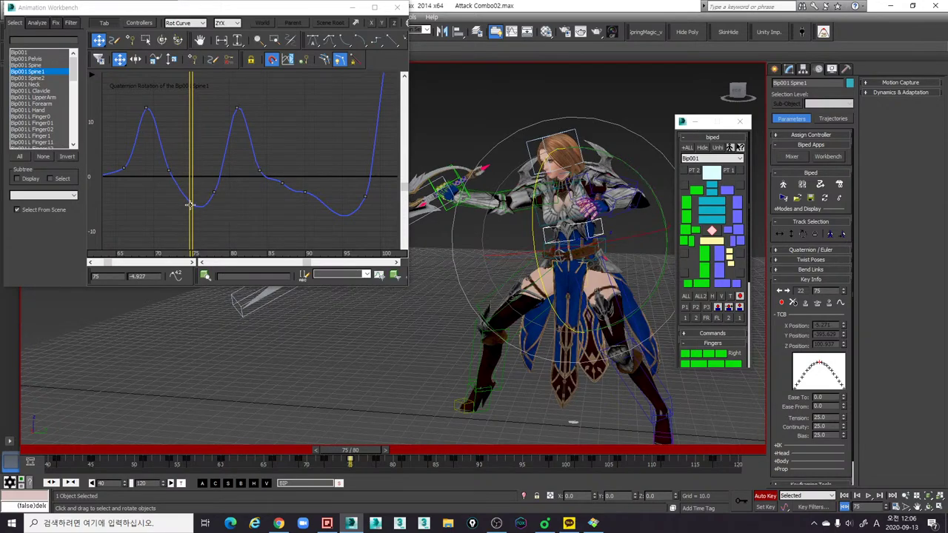
key("period")
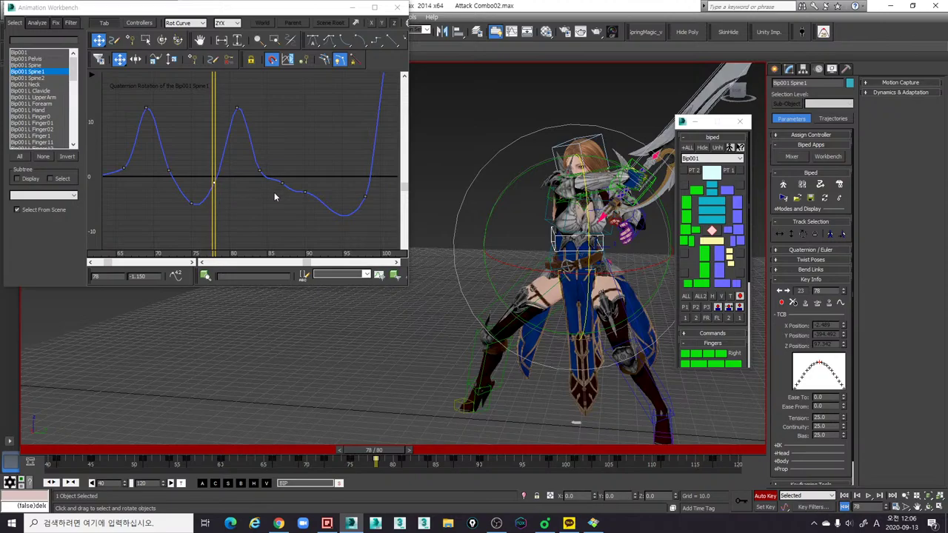
key("period")
key("period")
key("period")
left_click_drag(286, 188, 305, 187)
key("period")
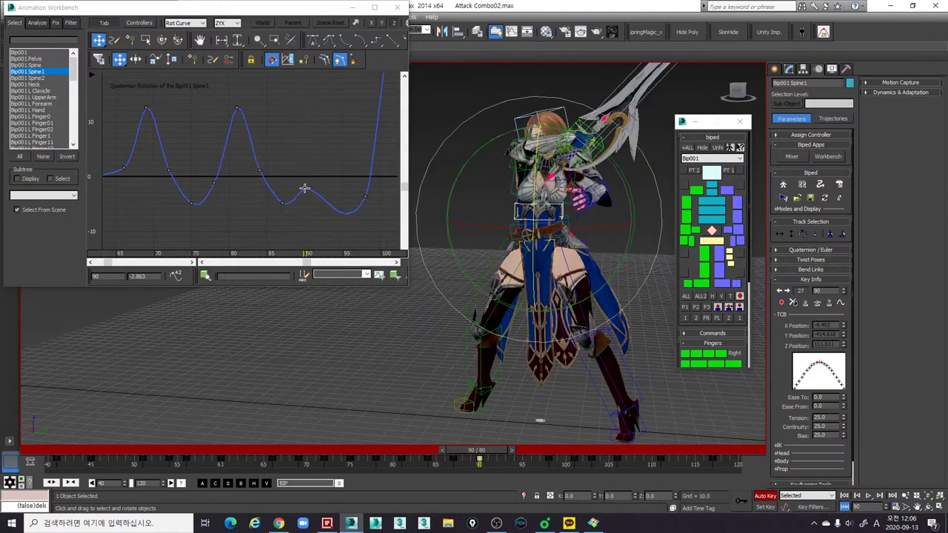
Step: Check the neighbouring torso poses and delete the Spine1 key at frame 90
middle_click_drag(336, 186, 307, 223)
scroll(333, 188, "down", 2)
key("period")
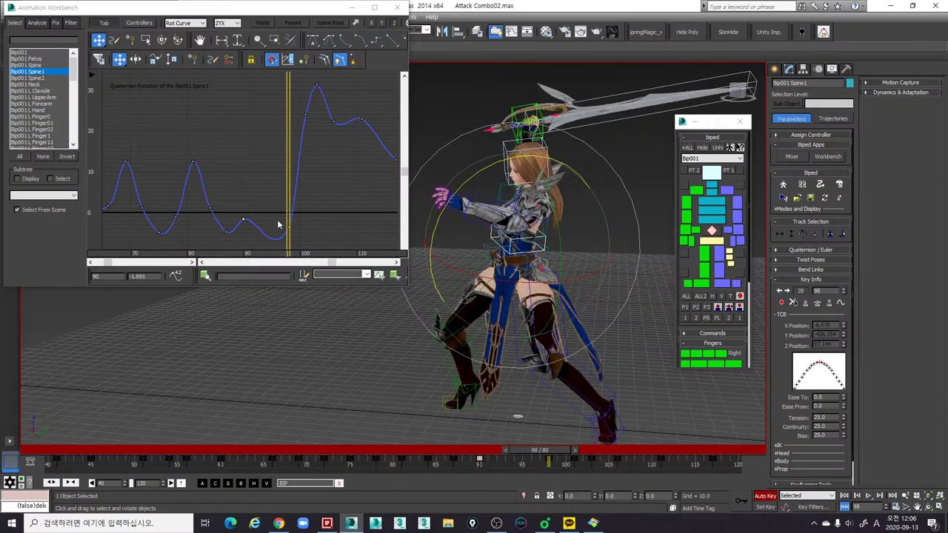
key("comma")
key("comma")
key("period")
key("comma")
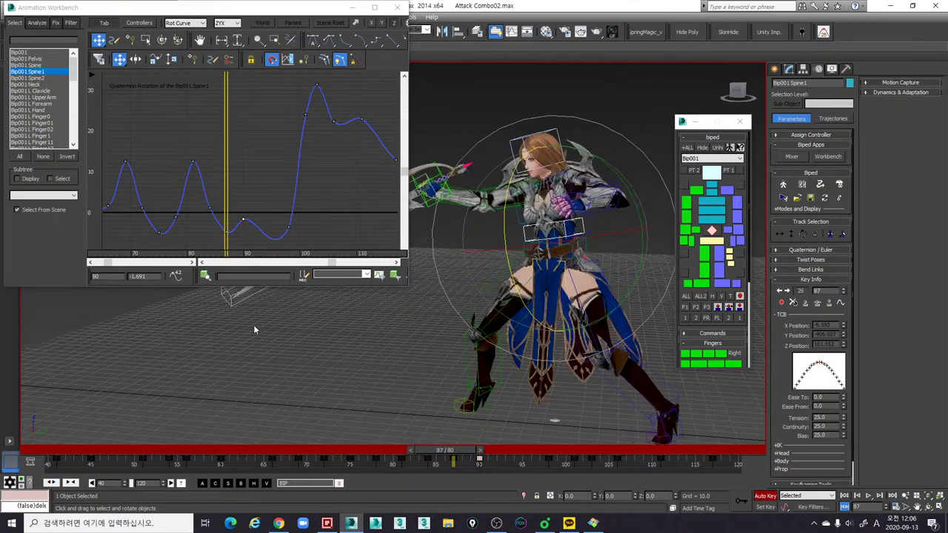
left_click_drag(365, 457, 485, 462)
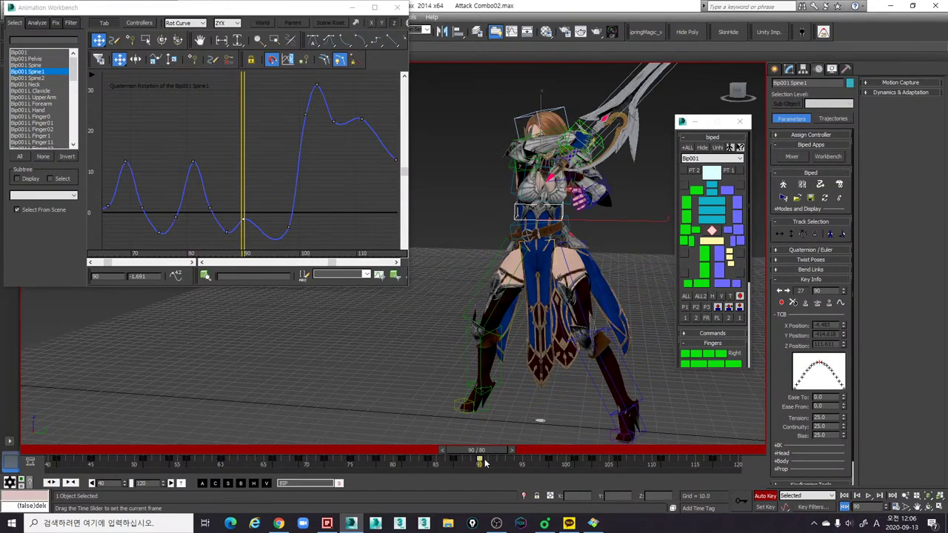
left_click(477, 459)
key("Delete")
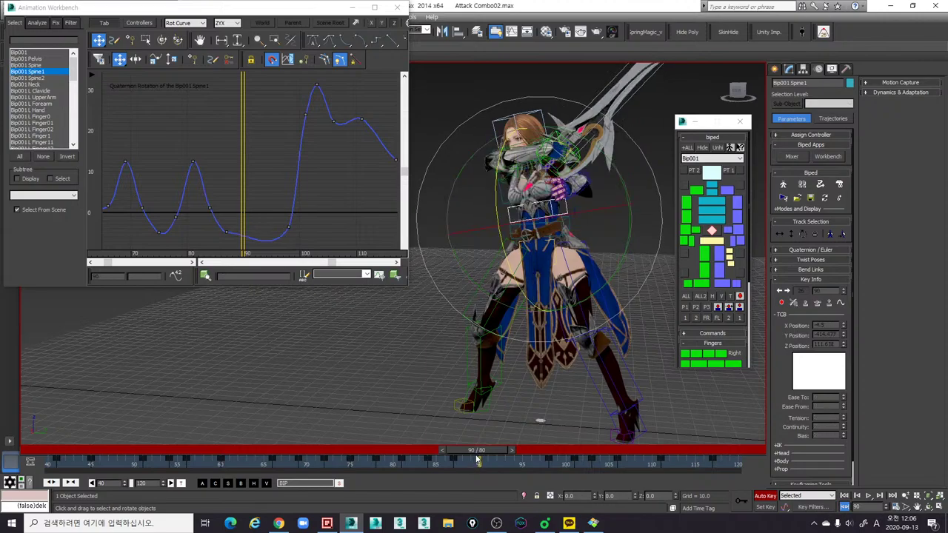
Step: Raise the Spine1 Z rotation key at frame 98 to about -1.5 and check the pose back toward frame 91
mouse_move(466, 454)
left_mouse_down()
mouse_move(391, 443)
mouse_move(528, 451)
left_mouse_up()
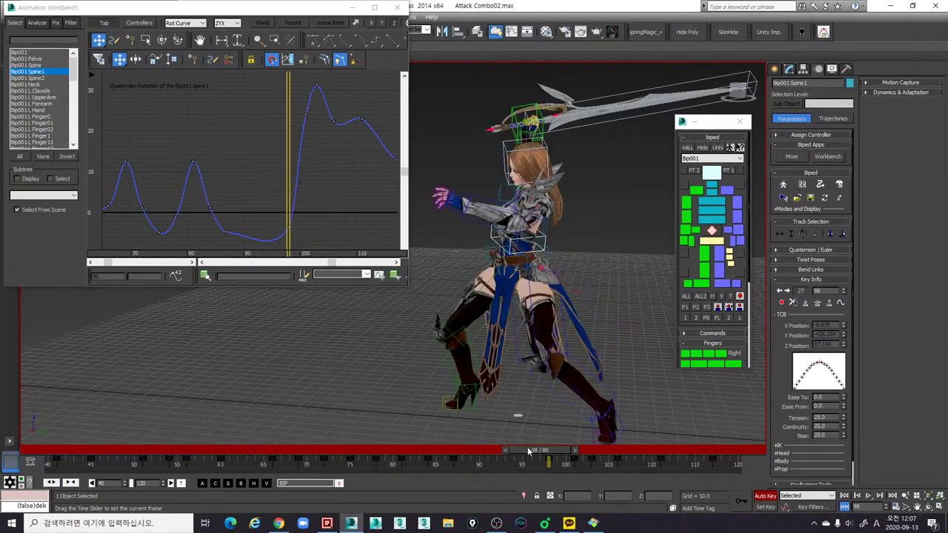
middle_click_drag(399, 354, 475, 345, "alt")
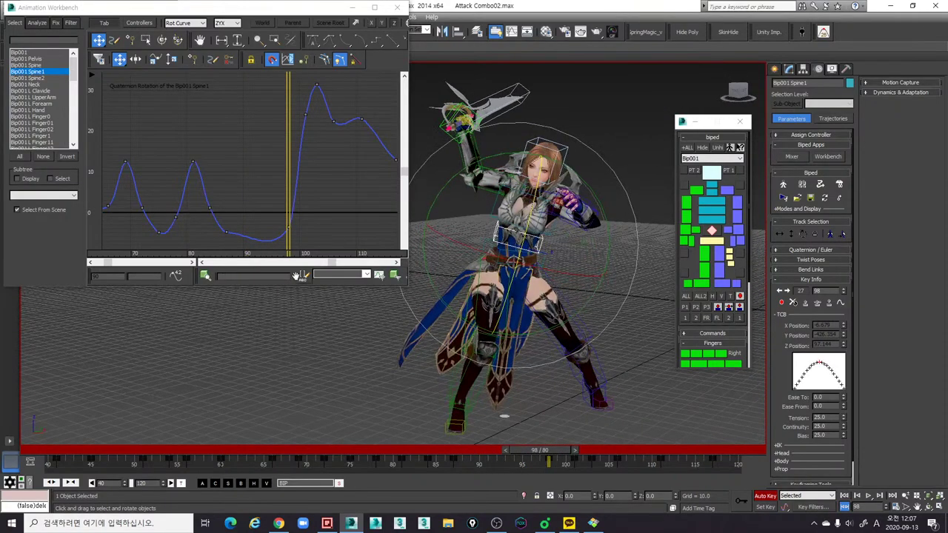
left_click(288, 221)
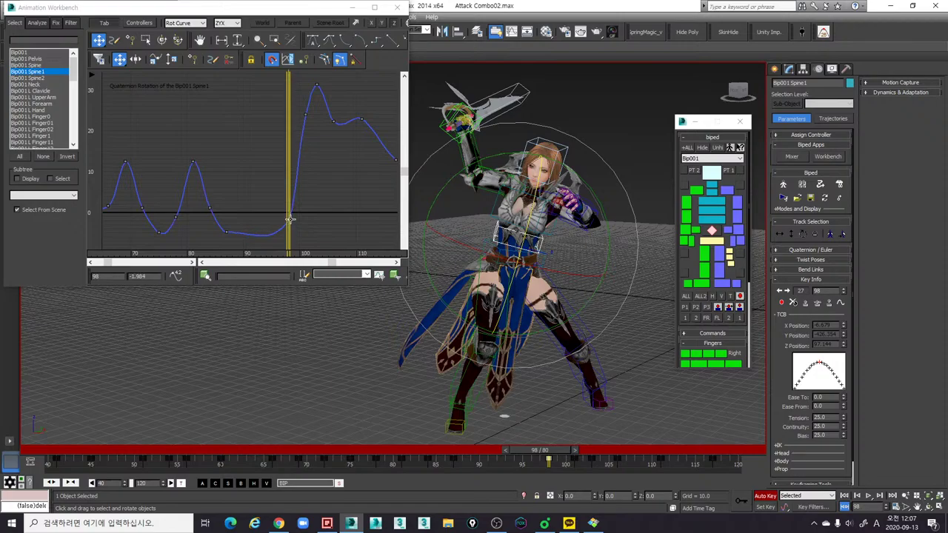
left_click_drag(547, 450, 486, 452)
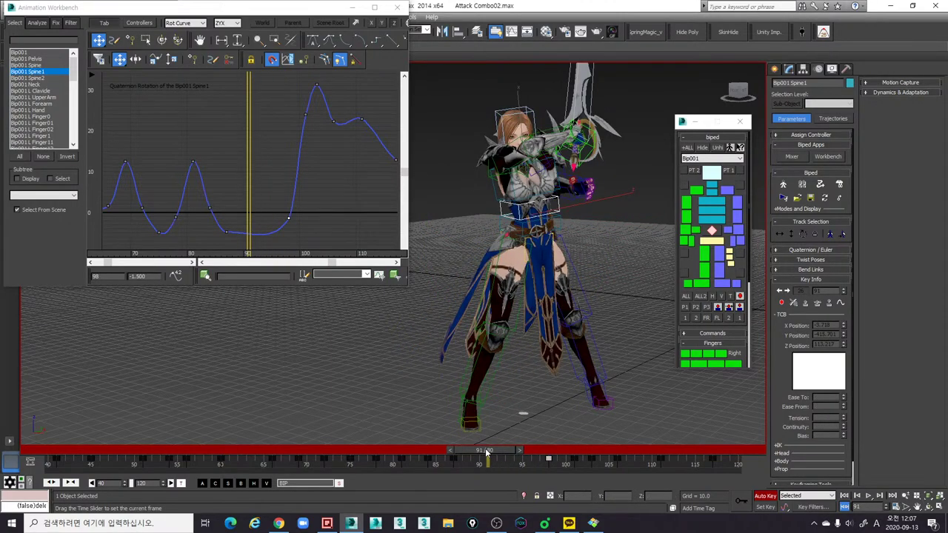
Step: Rotate Spine1 slightly at frame 91 to add a key, then shift that key to frame 95 at about -7.9 on the Z curve
key("e")
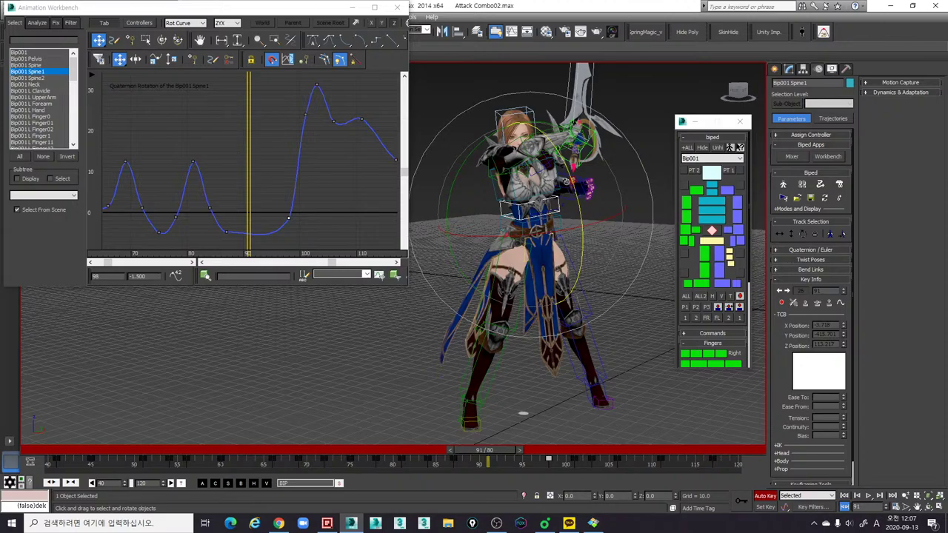
left_click_drag(566, 182, 557, 179)
middle_click_drag(262, 245, 263, 231)
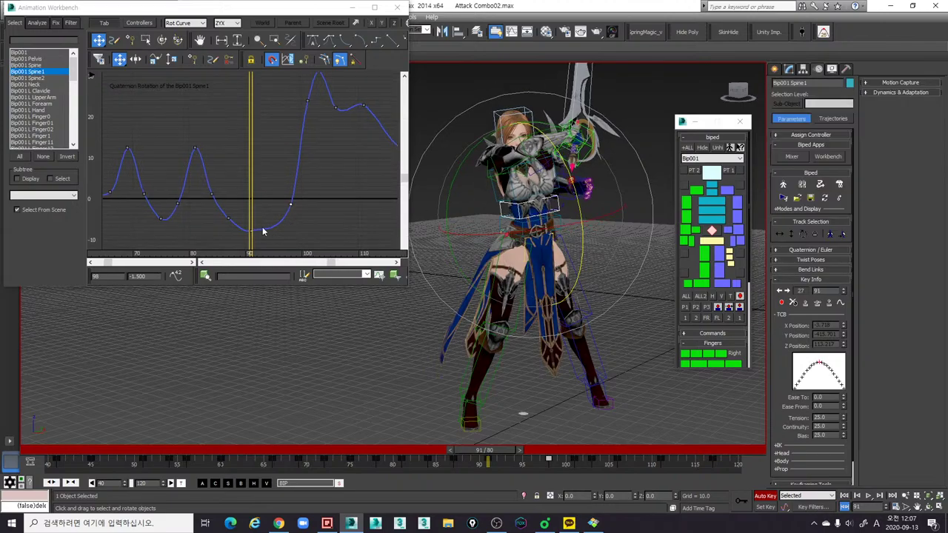
mouse_move(244, 227)
left_mouse_down()
mouse_move(265, 240)
mouse_move(258, 231)
left_mouse_up()
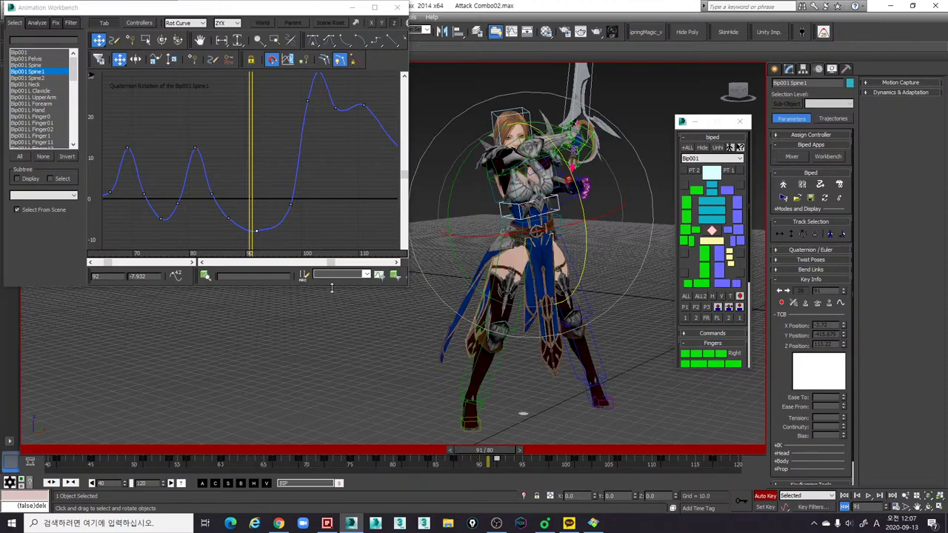
left_click_drag(420, 450, 514, 456)
left_click_drag(255, 230, 272, 231)
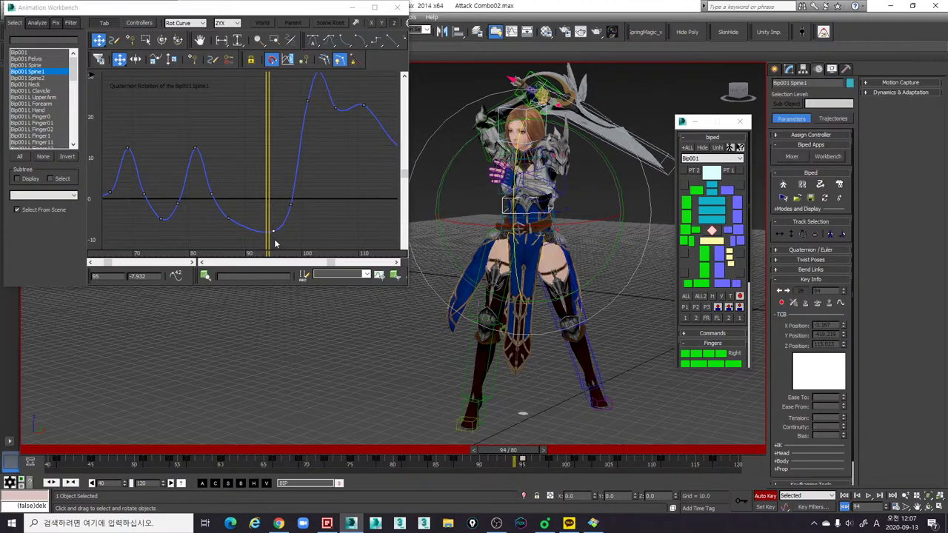
Step: Set the Spine1 Z rotation key at frame 87 to about -5.8 and play back the sword swing to check it
left_click_drag(412, 450, 323, 429)
key("slash")
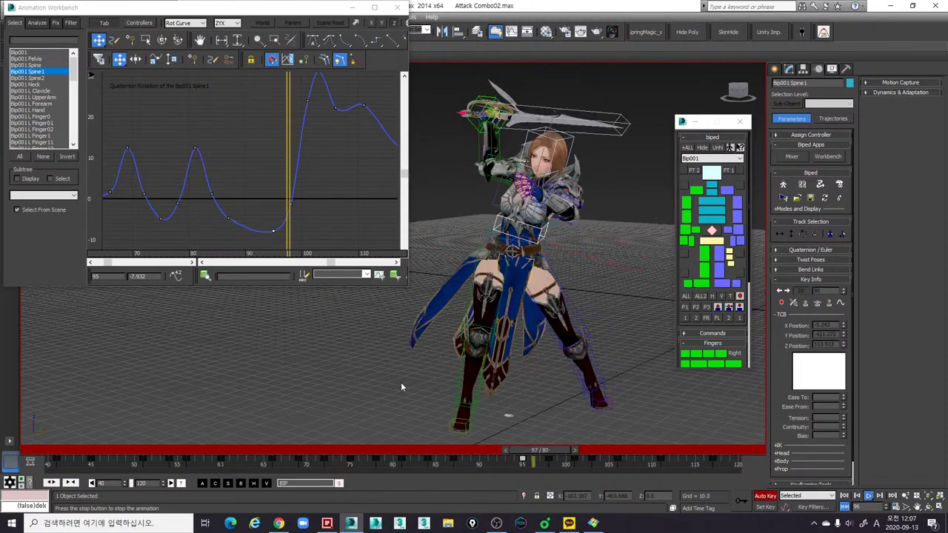
key("slash")
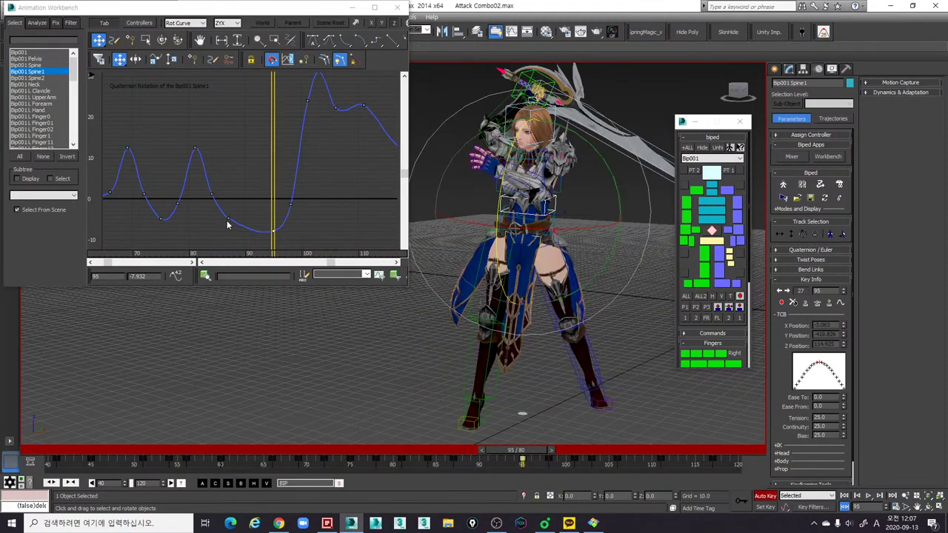
left_click(230, 221)
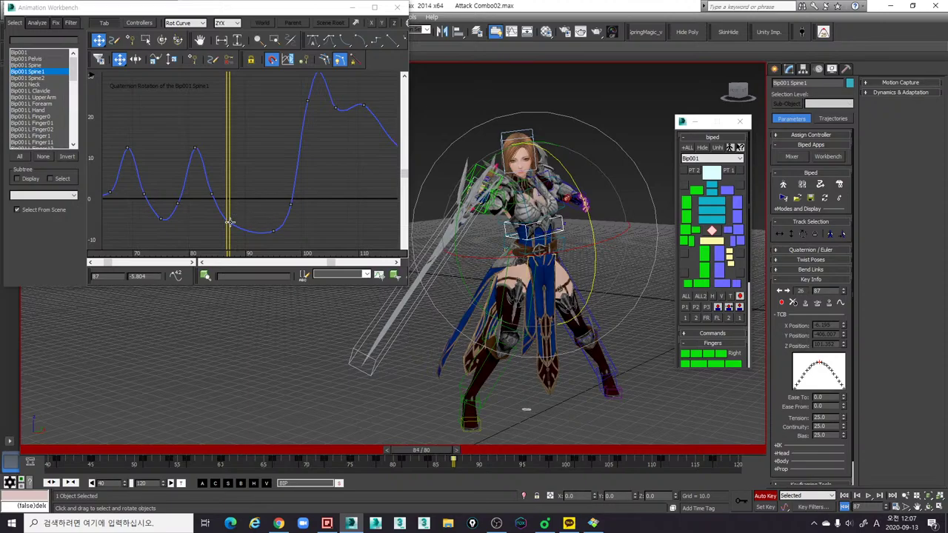
key("/")
key("/")
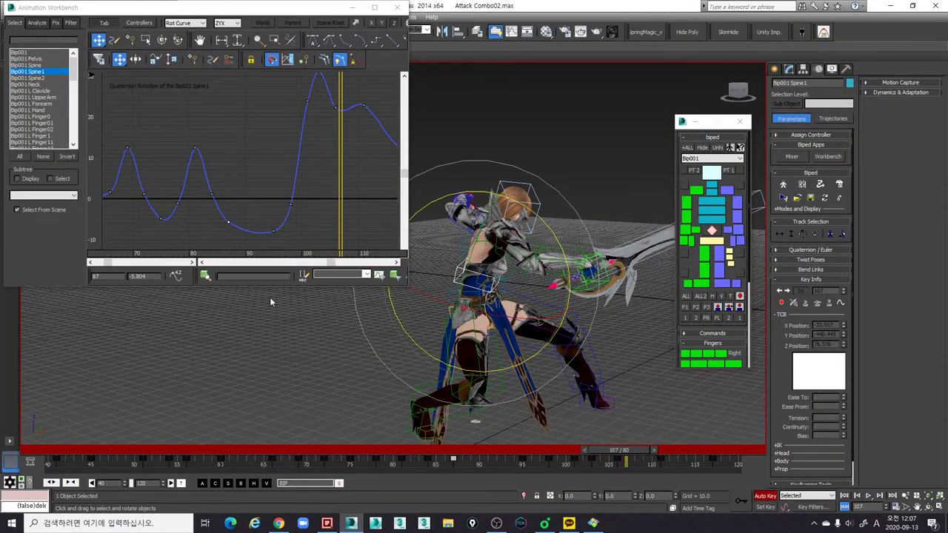
left_click(351, 450)
key("/")
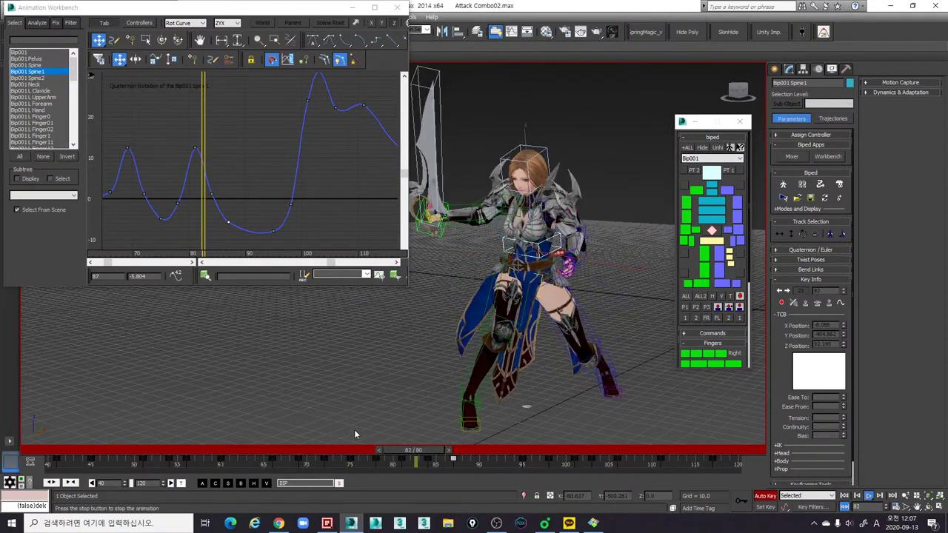
key("/")
Step: Display the X and Y rotation curves of Spine1, hide the Z curve, and widen the Animation Workbench
left_click(382, 25)
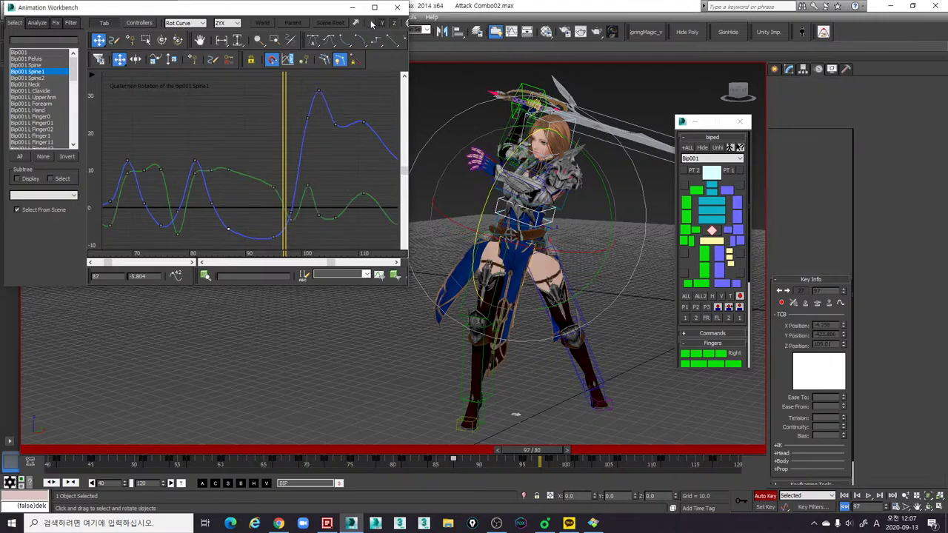
left_click(371, 24)
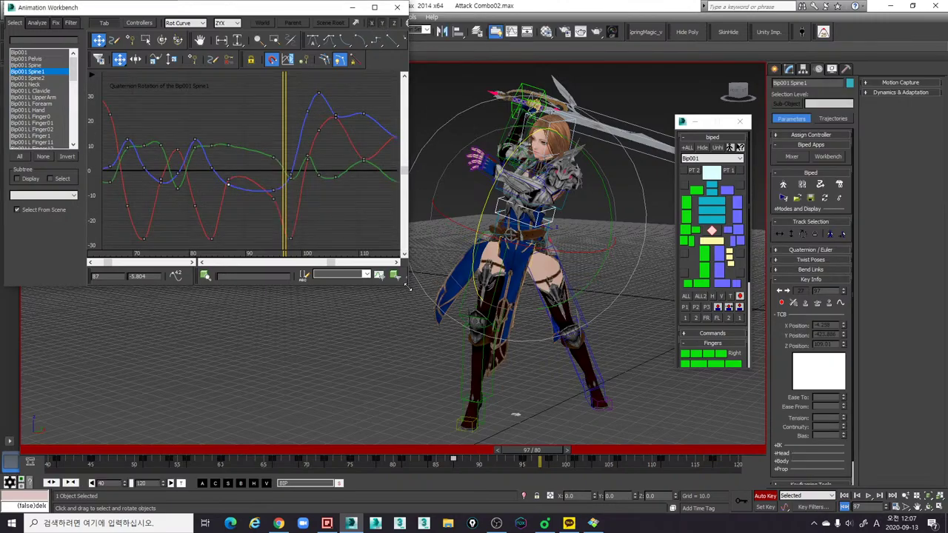
left_click_drag(407, 288, 443, 285)
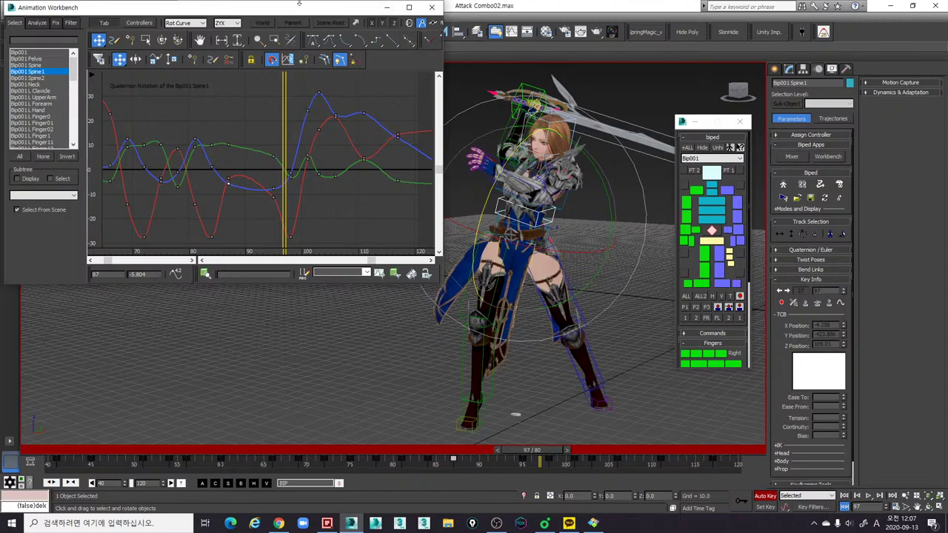
left_click(547, 522)
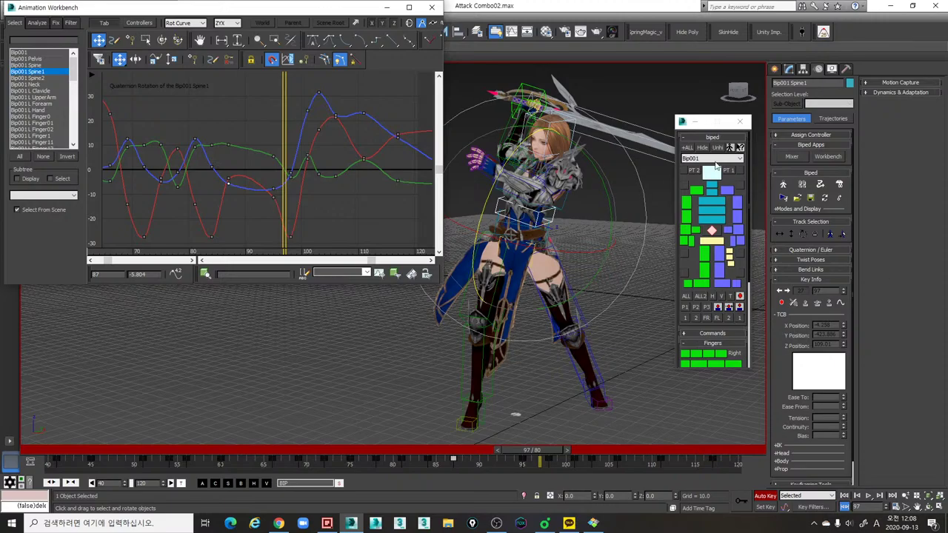
left_click(395, 24)
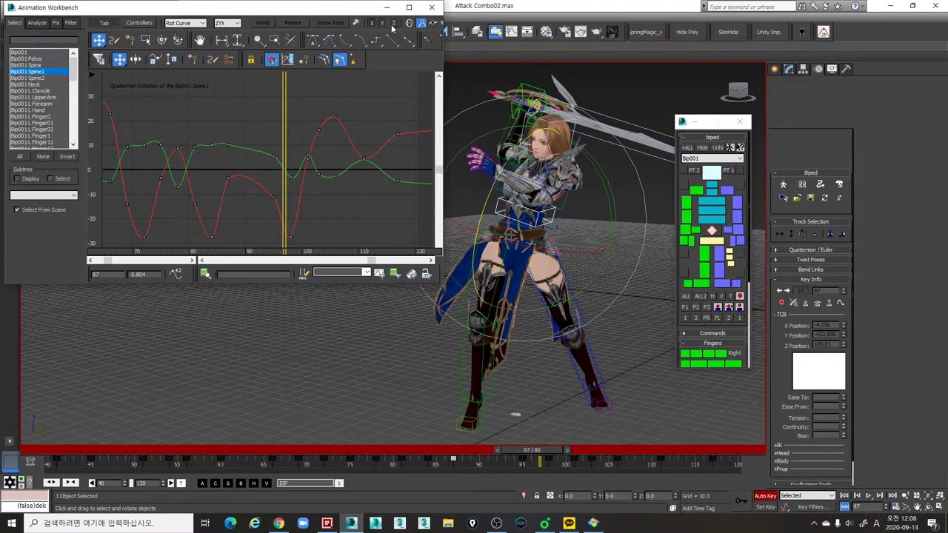
Step: Lower the Spine1 Y rotation key at frame 75 to about 8.4, checking the torso from the front at frame 72
scroll(288, 186, "down", 4)
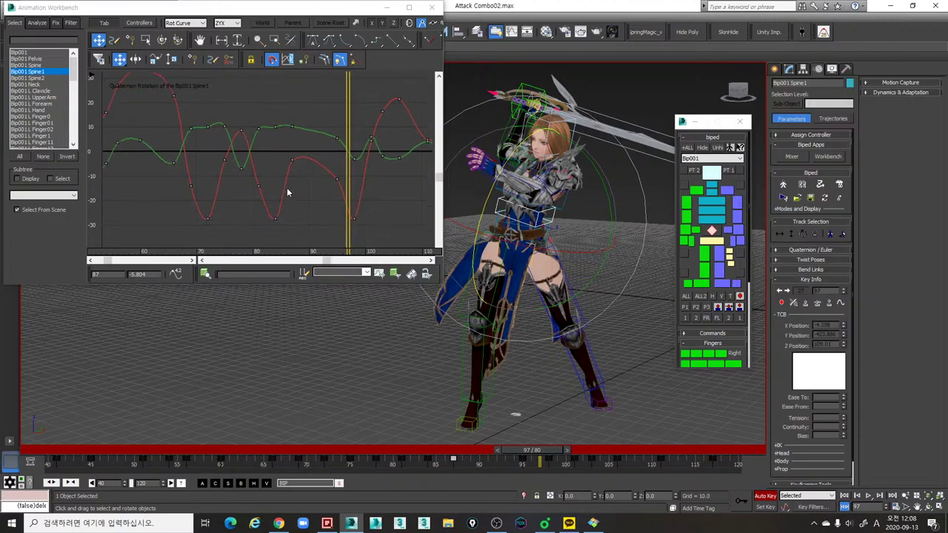
scroll(261, 177, "down", 1)
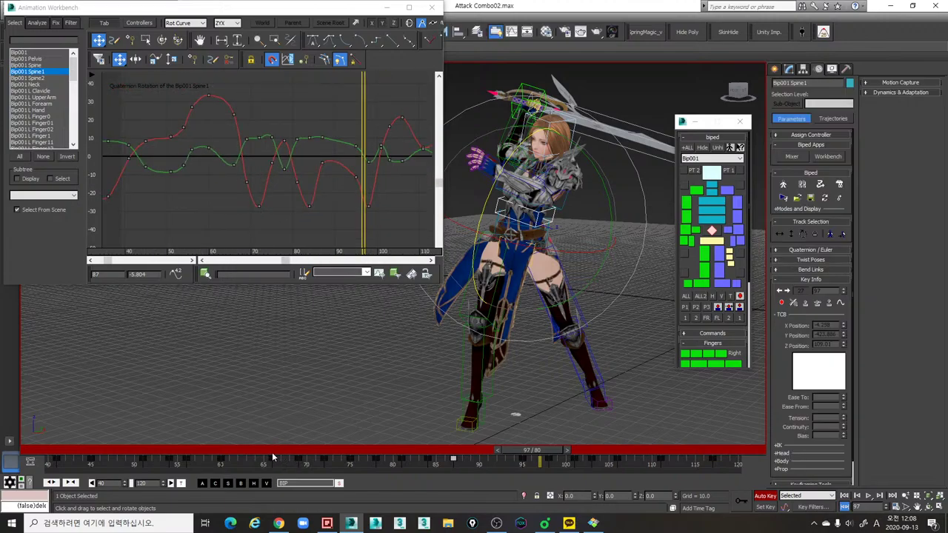
left_click_drag(273, 457, 328, 458)
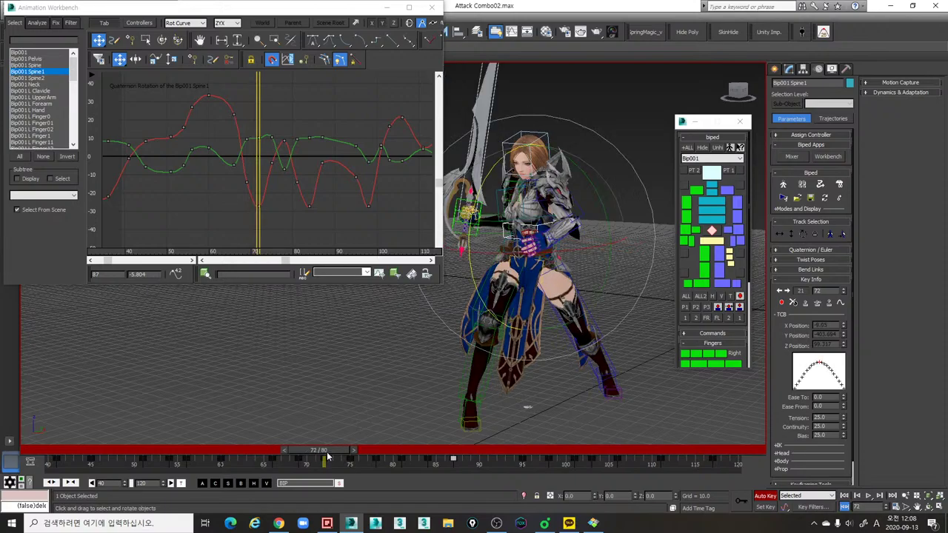
middle_click_drag(343, 297, 374, 322, "alt")
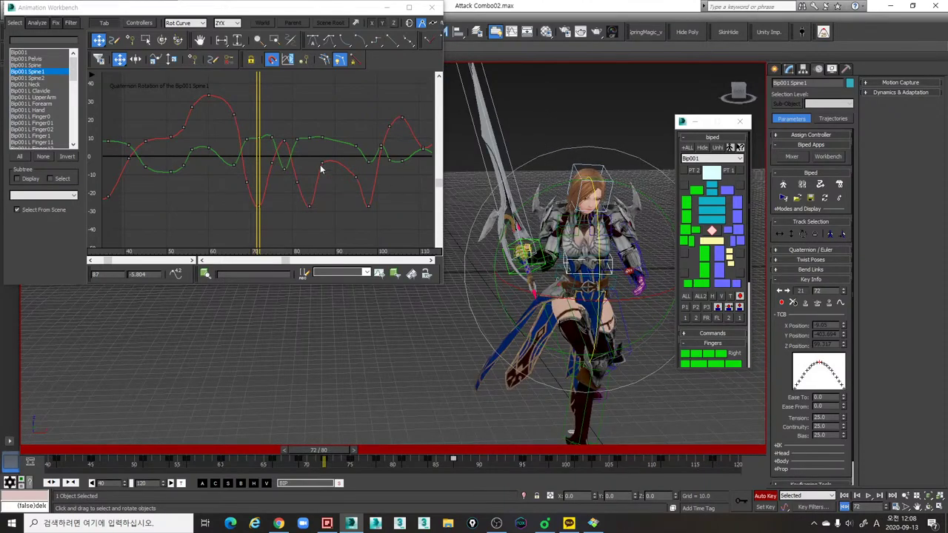
scroll(249, 158, "up", 1)
middle_click_drag(249, 158, 270, 187)
scroll(270, 187, "up", 2)
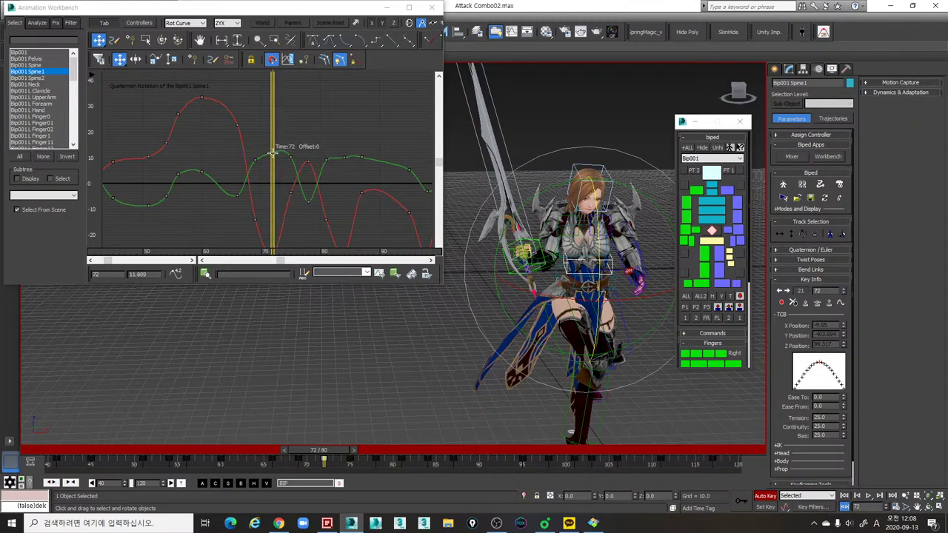
left_click_drag(273, 159, 290, 162)
Step: Set the Spine1 Y rotation to about 8.5 at frame 69 and about 13.2 at frame 72
key("comma")
key("comma")
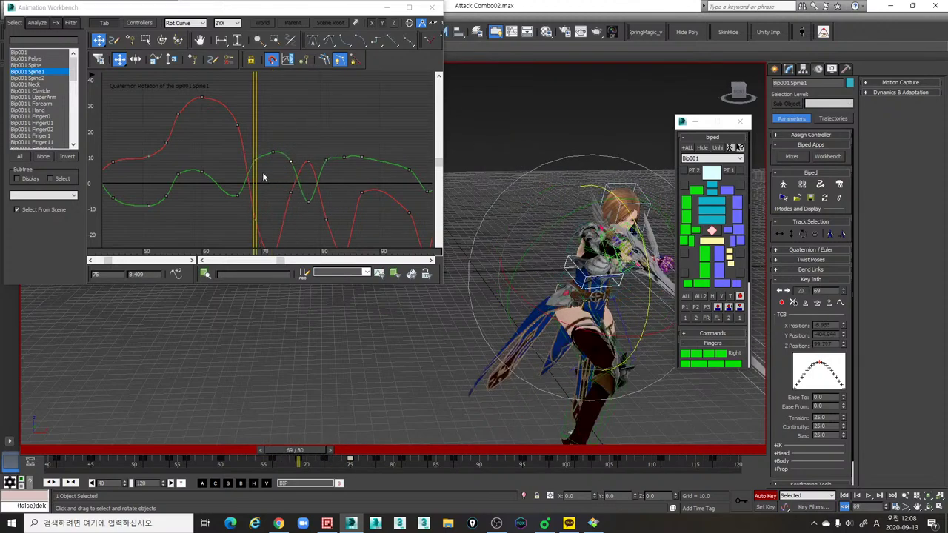
middle_click_drag(307, 191, 277, 175)
key("period")
key("period")
key("period")
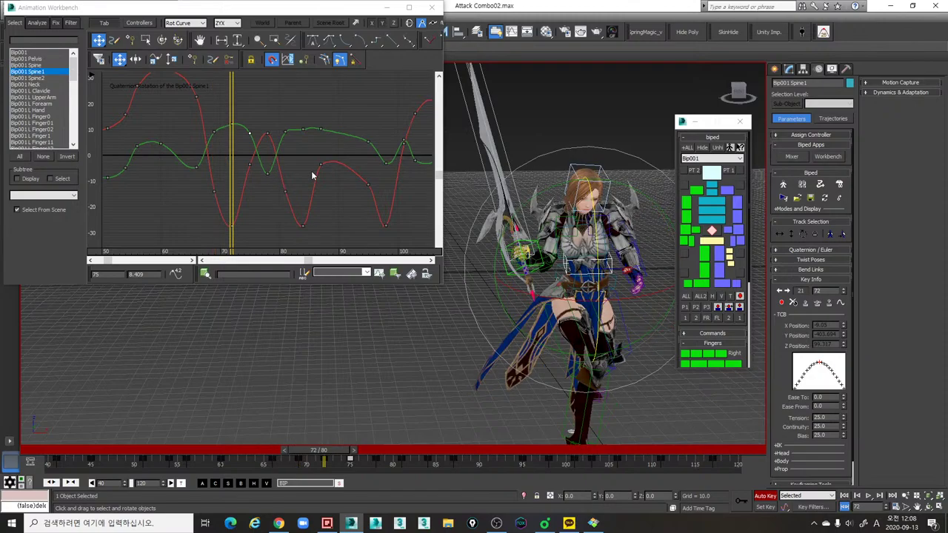
left_click_drag(321, 148, 213, 133)
left_click(215, 134)
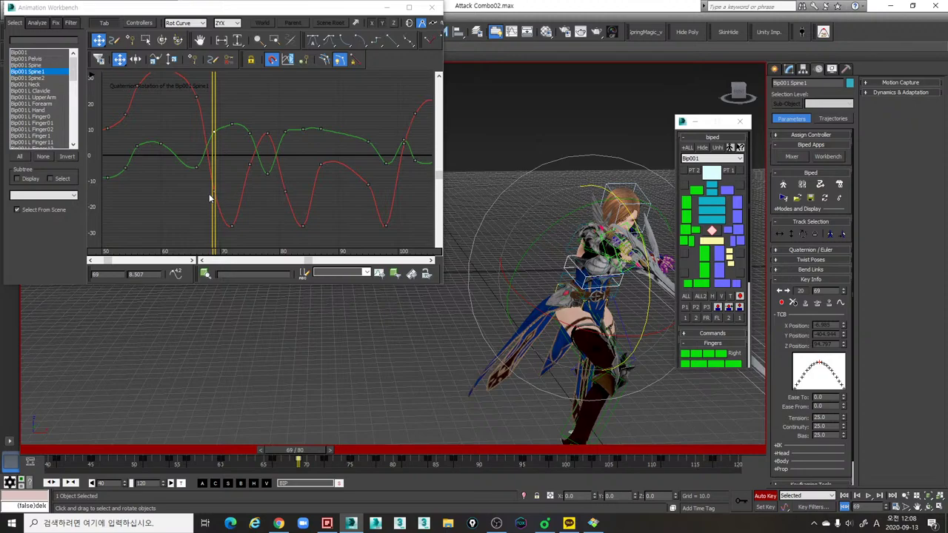
key("period")
left_click(232, 124)
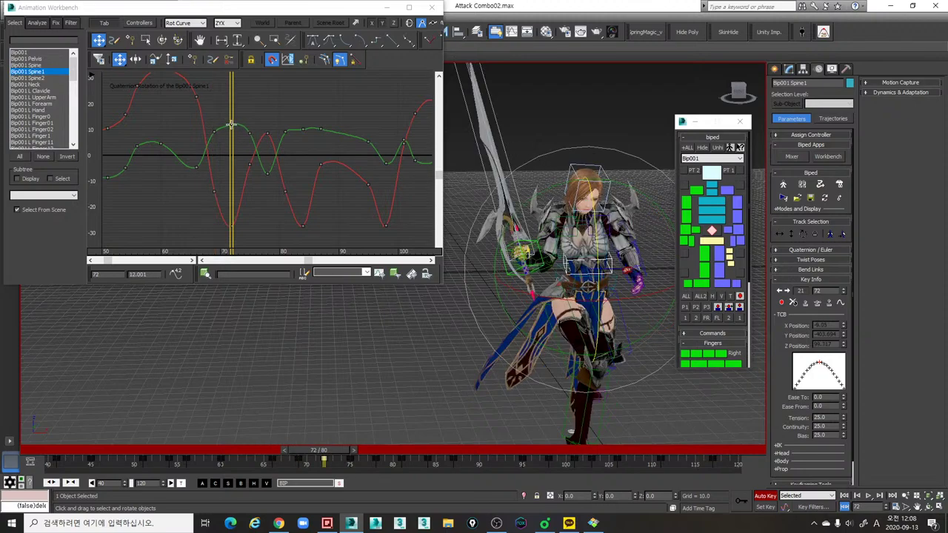
left_click_drag(232, 125, 232, 121)
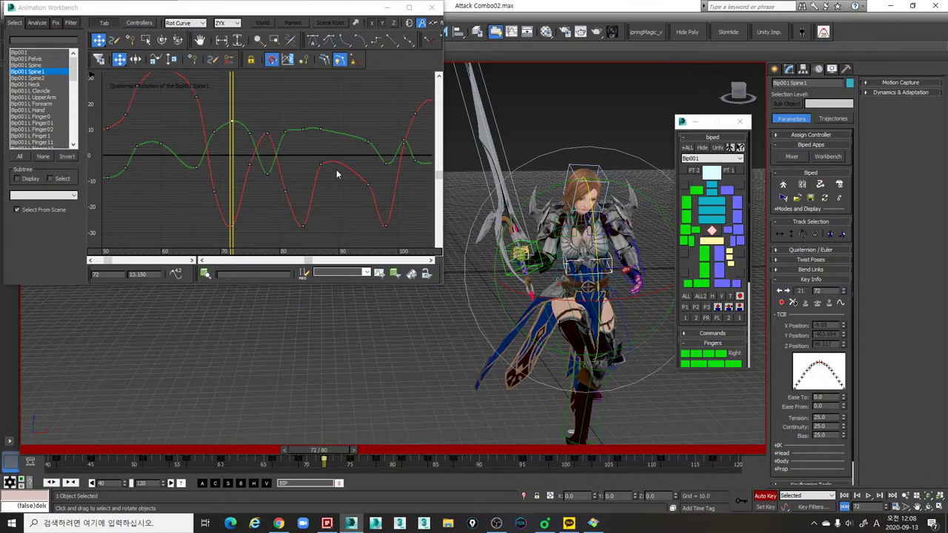
Step: Raise the Spine1 Y rotation keys to about 12.8 at frame 84 and about 12.2 at frame 87
middle_click_drag(337, 174, 294, 175)
key(".")
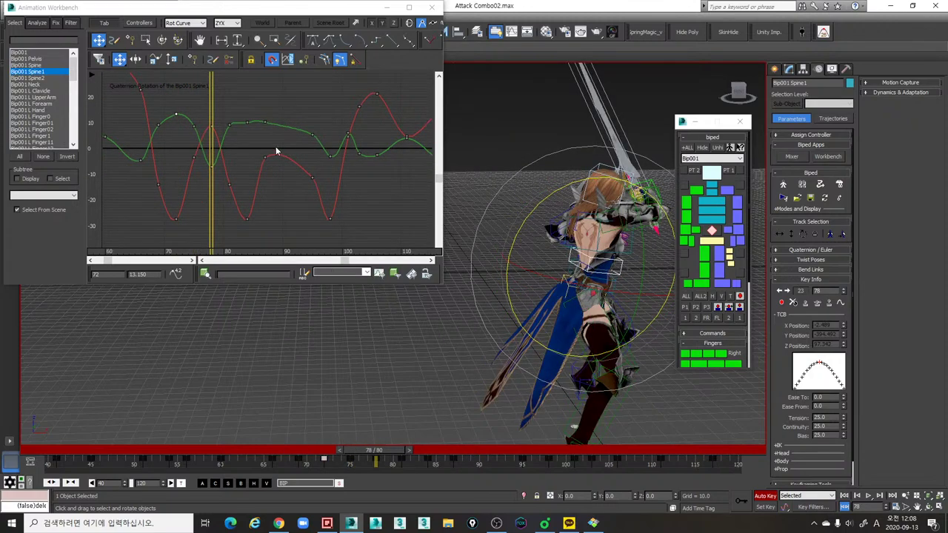
key(".")
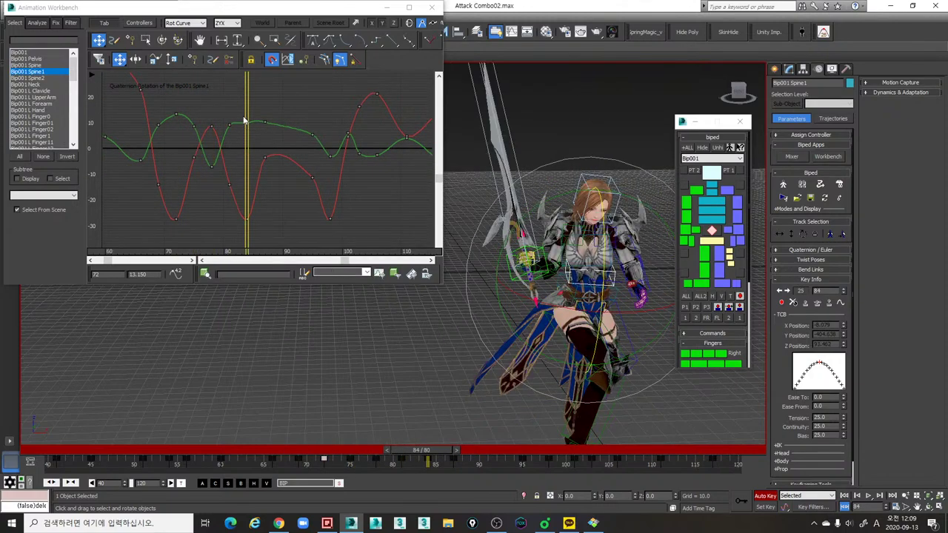
left_click_drag(247, 117, 251, 111)
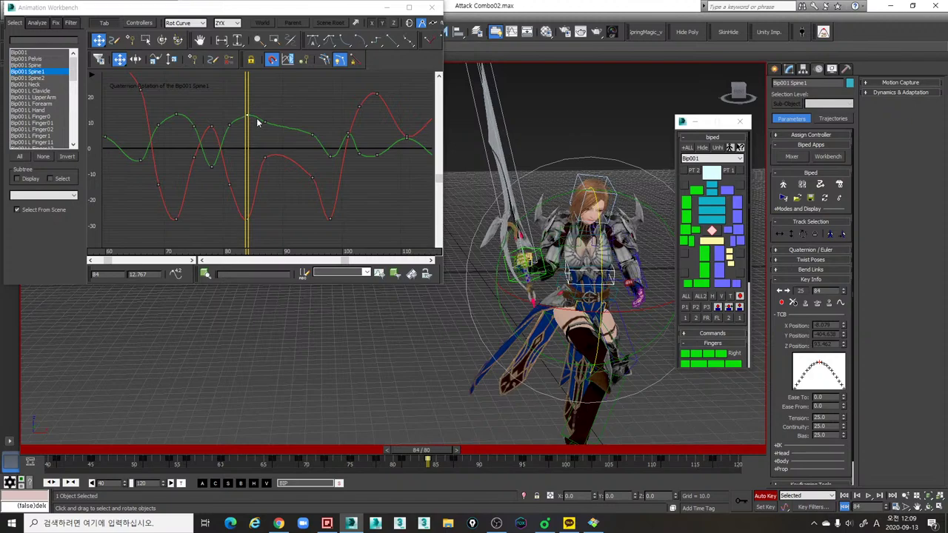
left_click(265, 123)
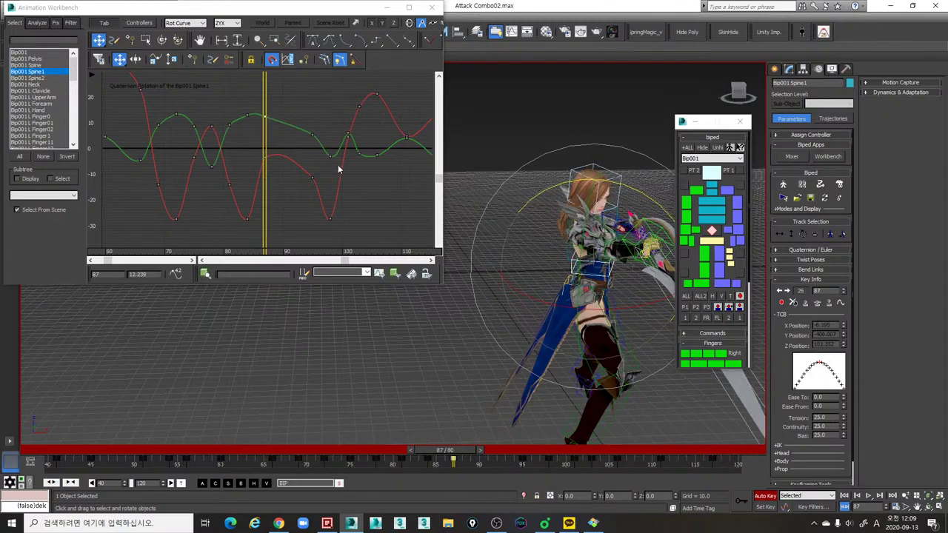
Step: Compare the torso poses around frames 87 and 95, and rotate Spine1 at frame 87 to an X rotation of about -1
key("period")
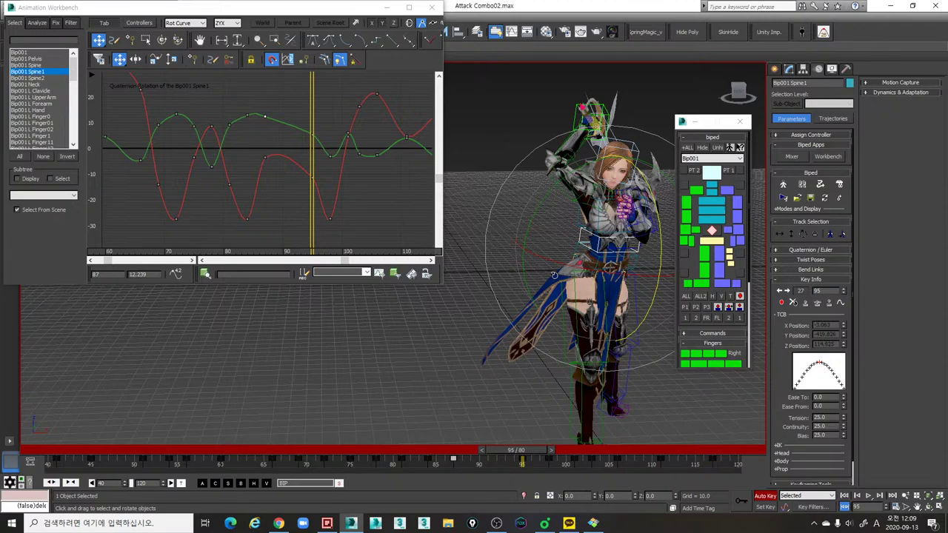
middle_click_drag(555, 275, 510, 276, "alt")
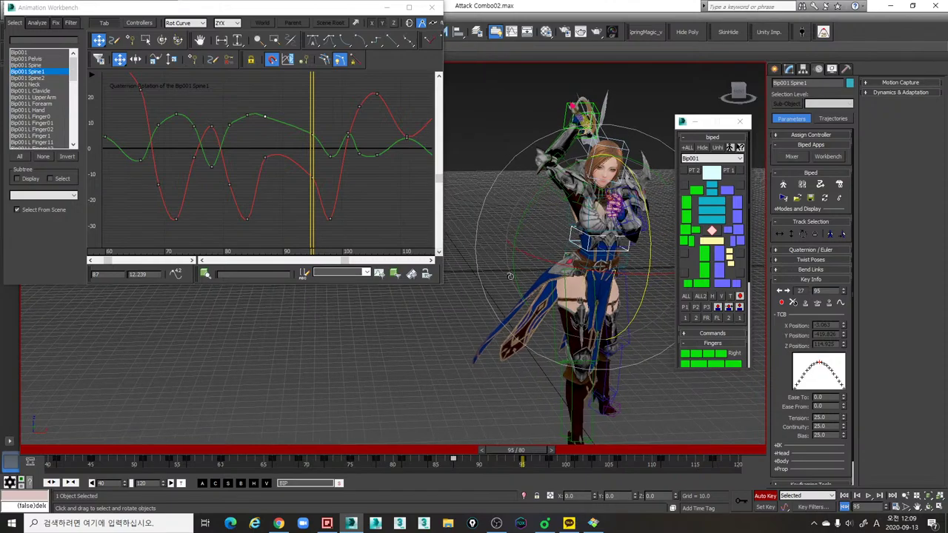
left_click_drag(413, 453, 453, 456)
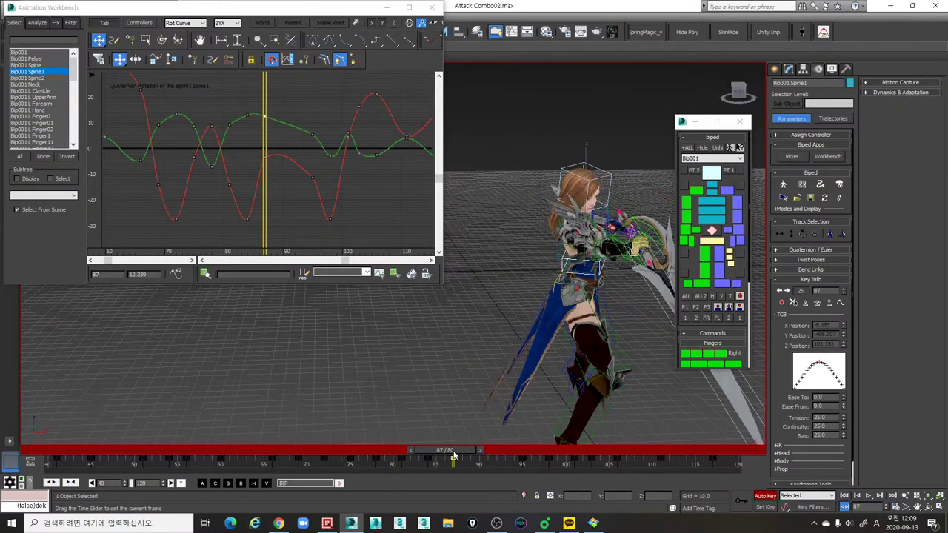
middle_click_drag(520, 363, 433, 363, "alt")
left_click_drag(406, 455, 454, 454)
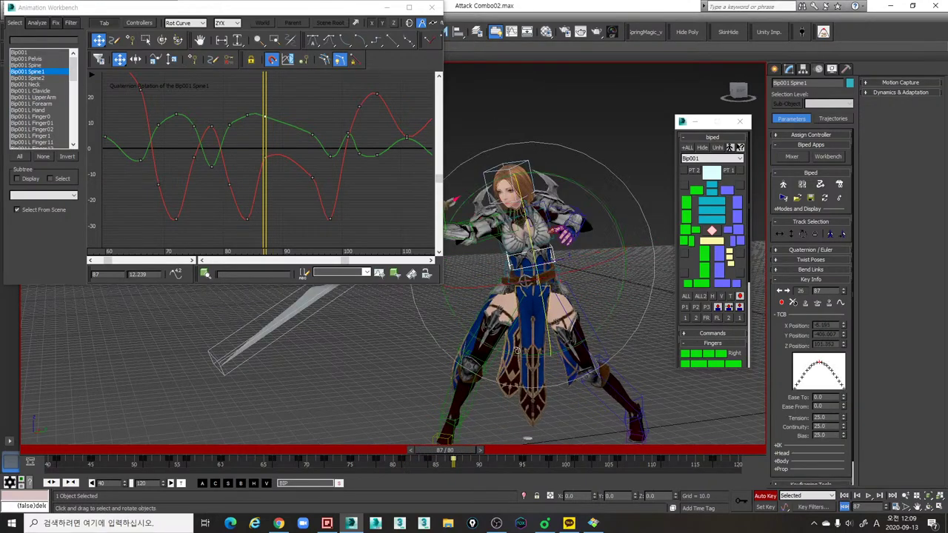
middle_click_drag(520, 338, 569, 370)
middle_click_drag(611, 305, 565, 280, "alt")
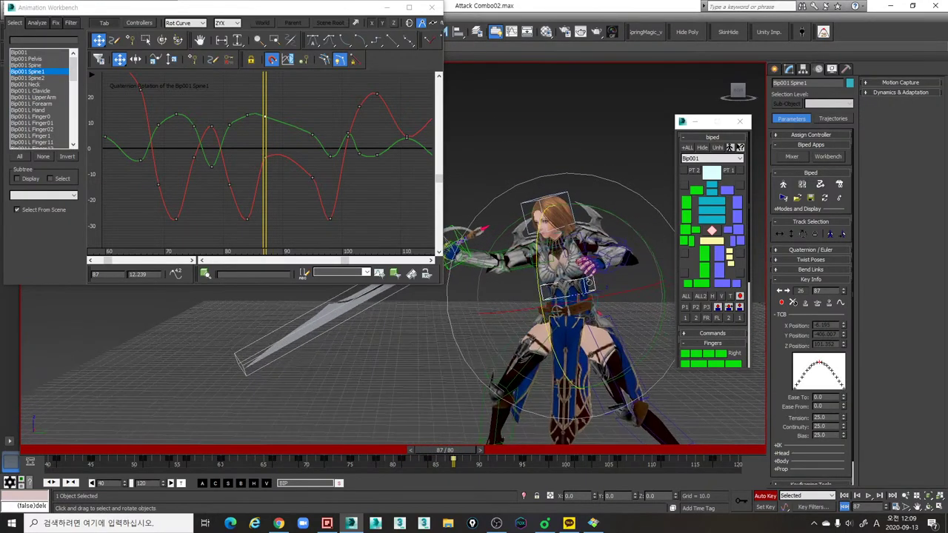
left_click_drag(564, 278, 567, 277)
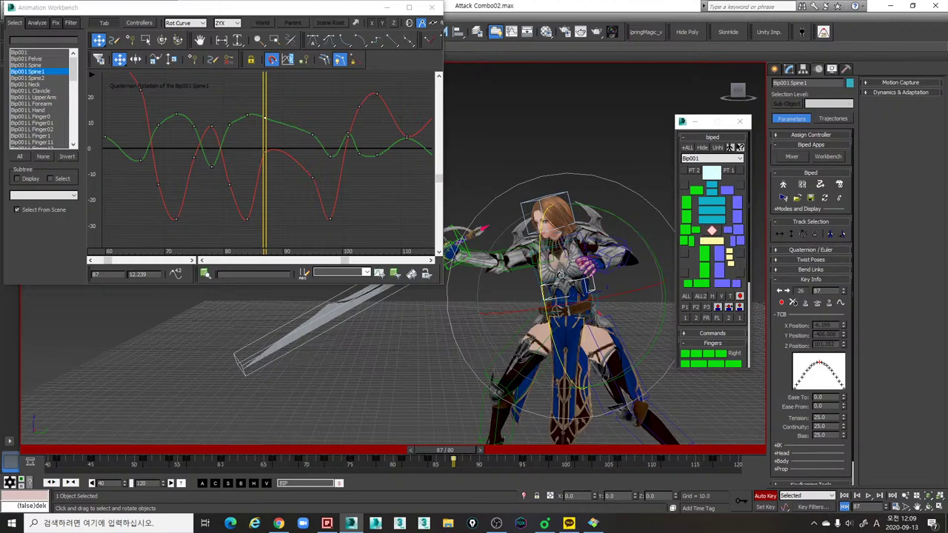
Step: Rotate Spine2 at frame 87 to an X rotation of about 13 and inspect the upper body from several sides
left_click(561, 268)
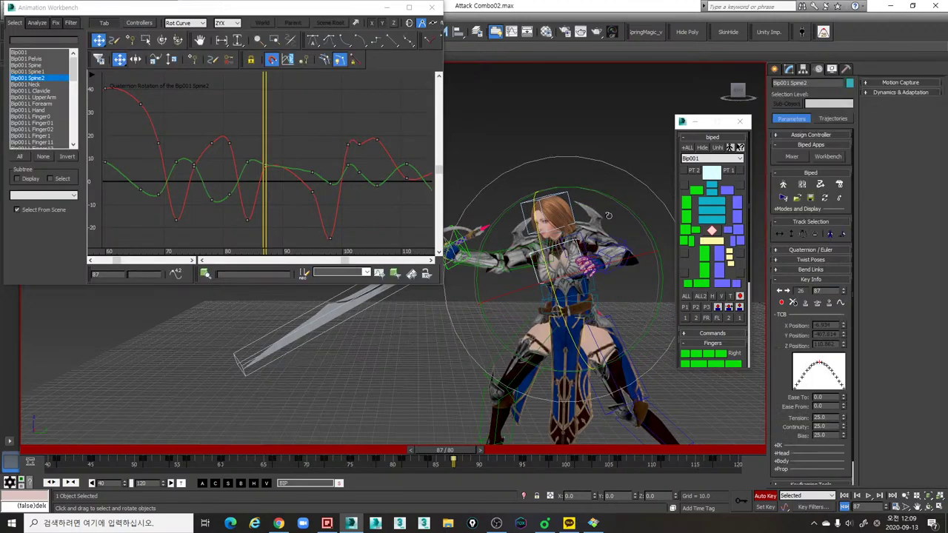
left_click_drag(622, 222, 612, 232)
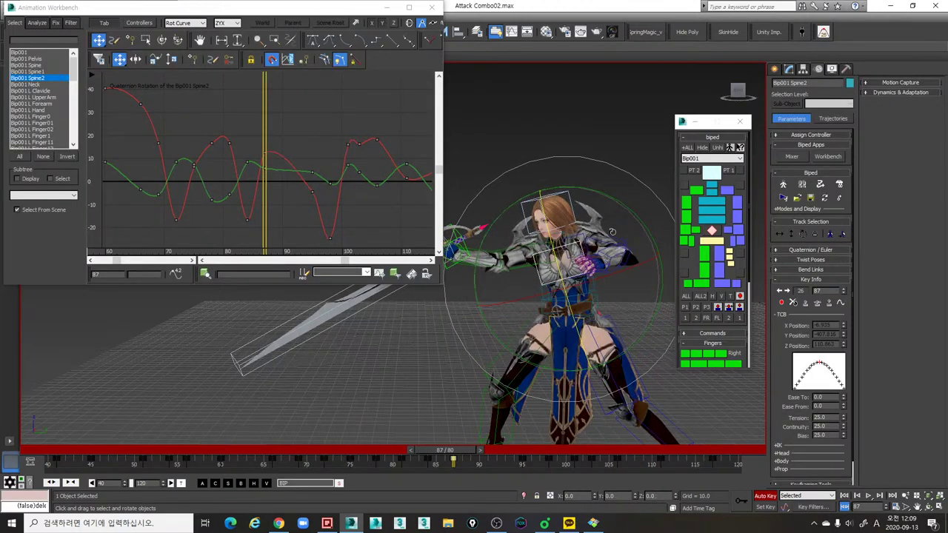
middle_click_drag(591, 278, 652, 291, "alt")
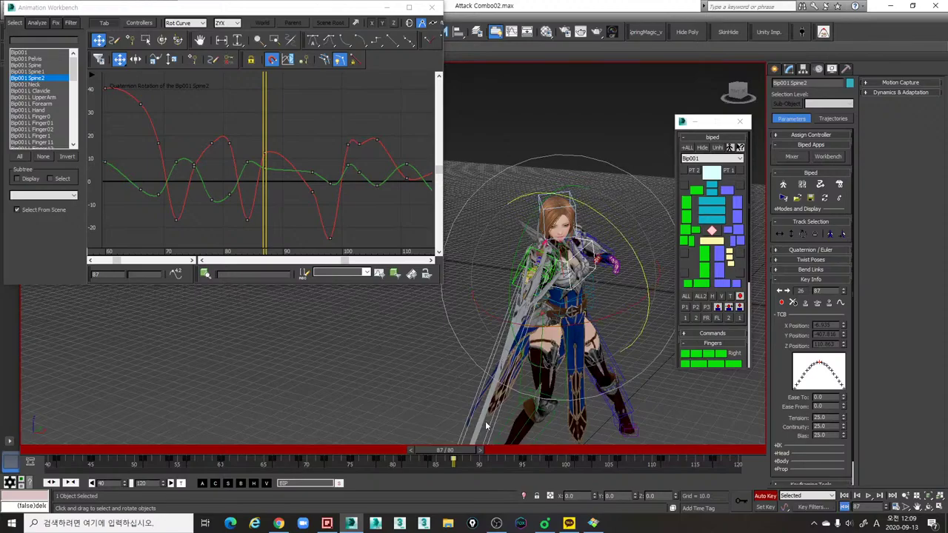
middle_click_drag(486, 426, 611, 294, "alt")
middle_click_drag(565, 353, 582, 310, "alt")
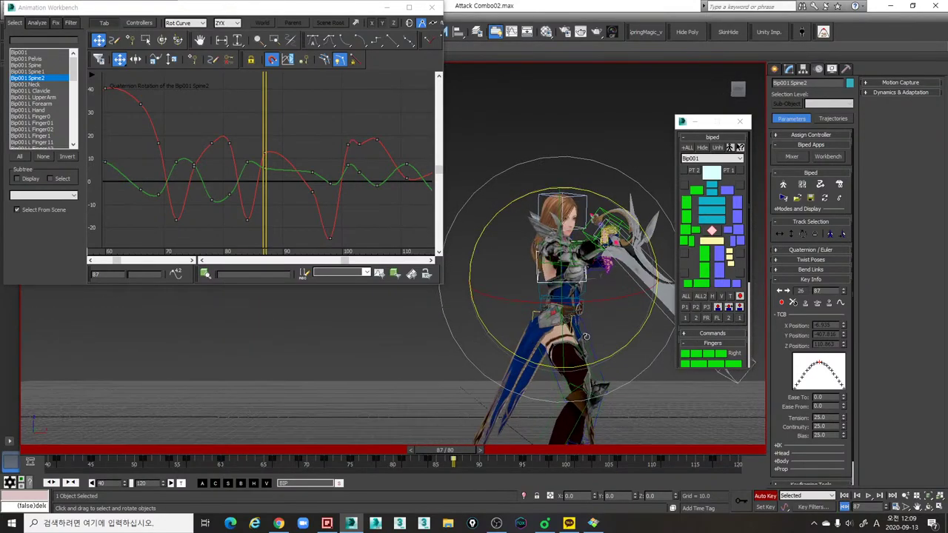
Step: Fine-tune the bend of Spine1 and Spine2 at frame 87 from a close side view of the waist
scroll(584, 307, "up", 5)
left_click(584, 278)
middle_click_drag(592, 275, 606, 256, "alt")
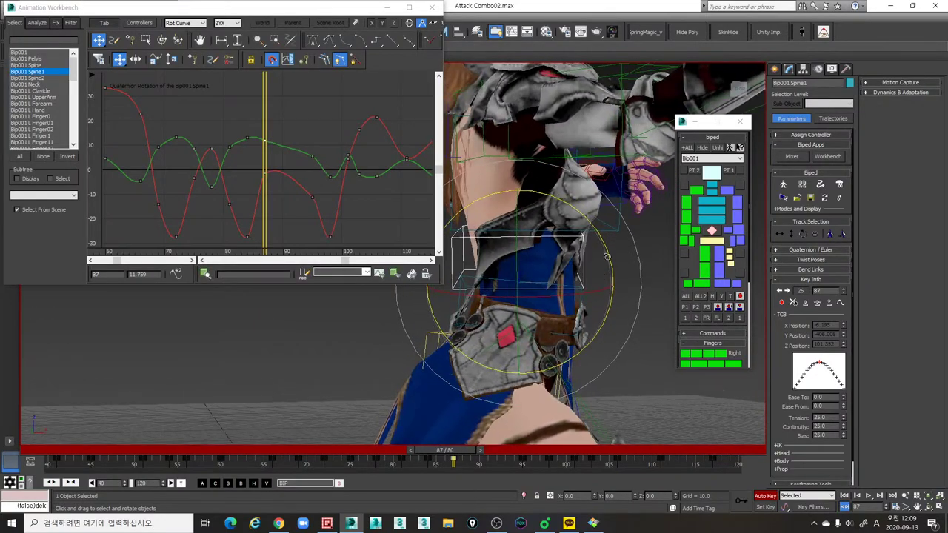
left_click_drag(606, 250, 607, 252)
left_click(613, 241)
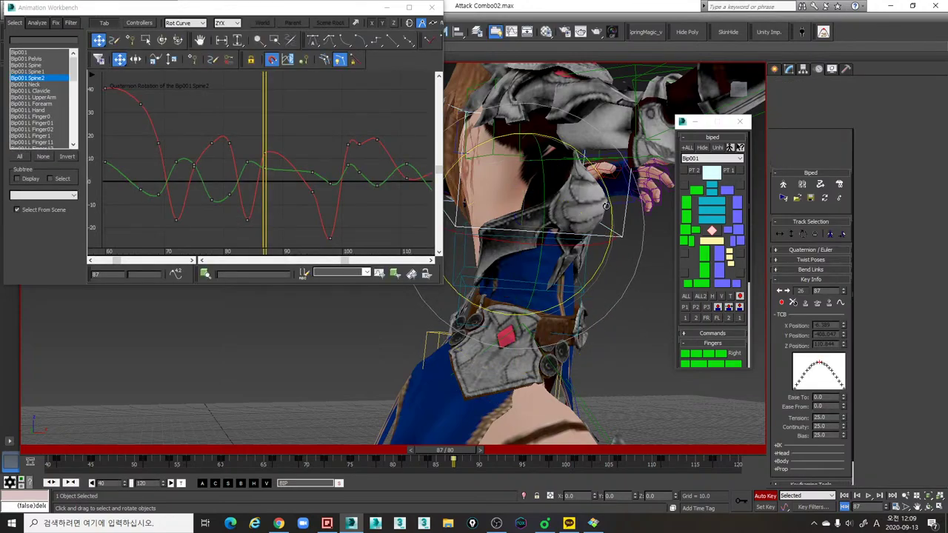
left_click_drag(607, 196, 609, 203)
scroll(590, 335, "down", 5)
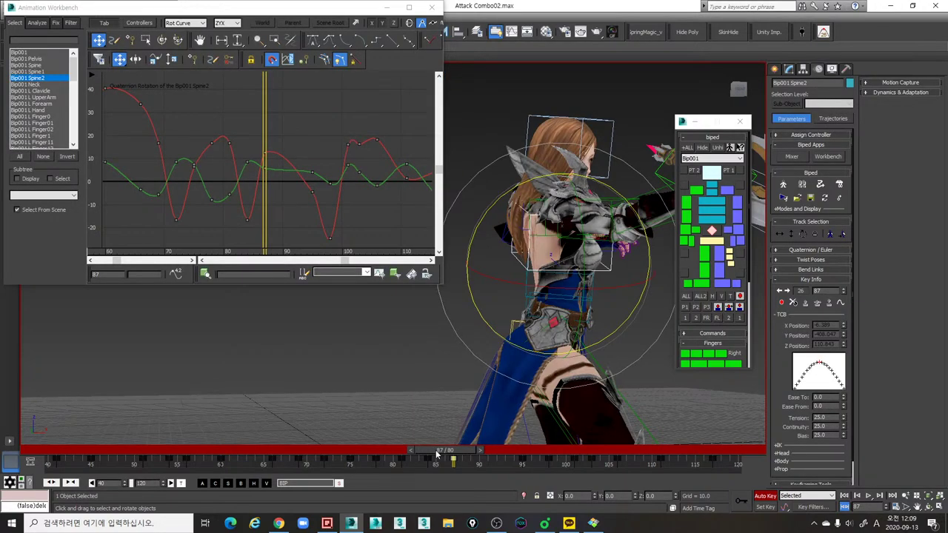
Step: Rotate Spine1 and Spine2 together at frame 90, twisting the torso further into the swing and tilting it
left_click_drag(437, 455, 462, 450)
scroll(482, 376, "down", 3)
key("e")
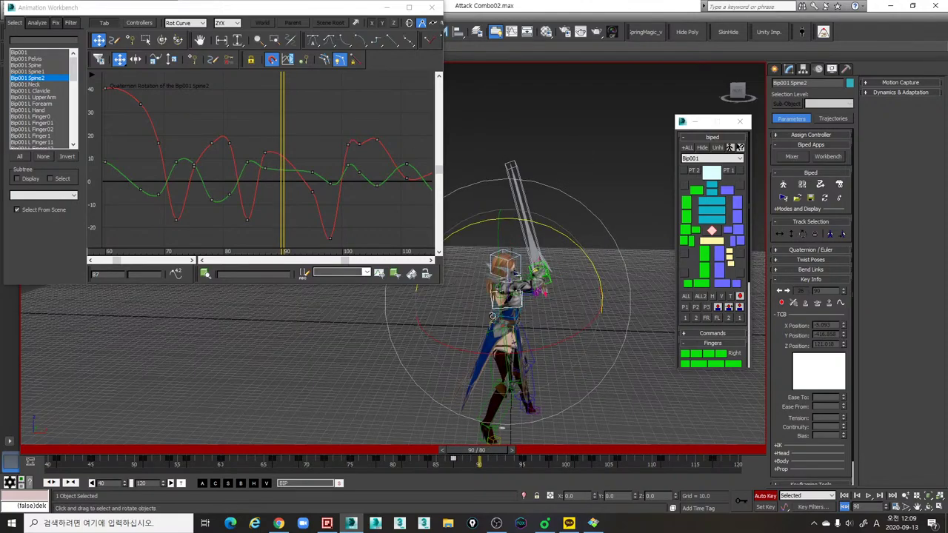
left_click(713, 204)
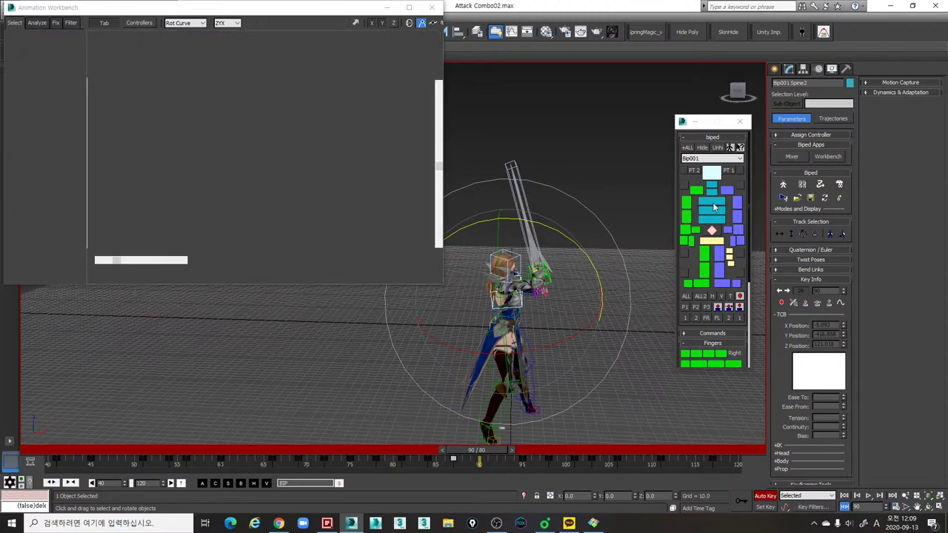
scroll(523, 331, "up", 3)
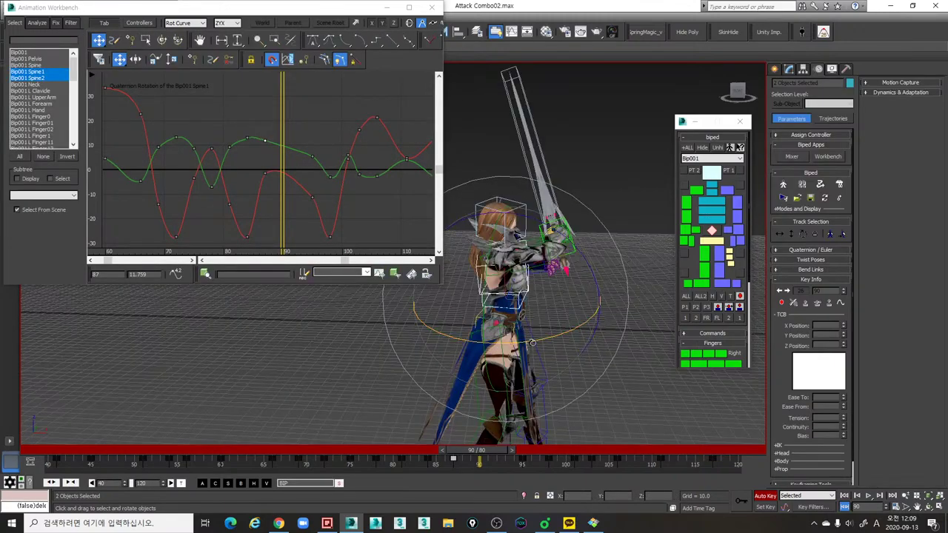
left_click_drag(532, 342, 557, 339)
middle_click_drag(557, 337, 494, 322, "alt")
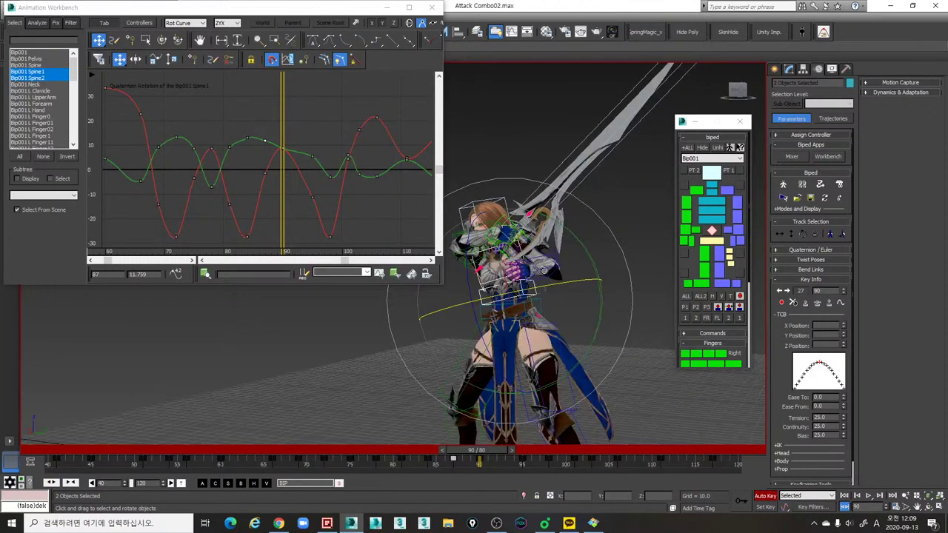
left_click_drag(577, 234, 590, 257)
middle_click_drag(581, 255, 604, 265, "alt")
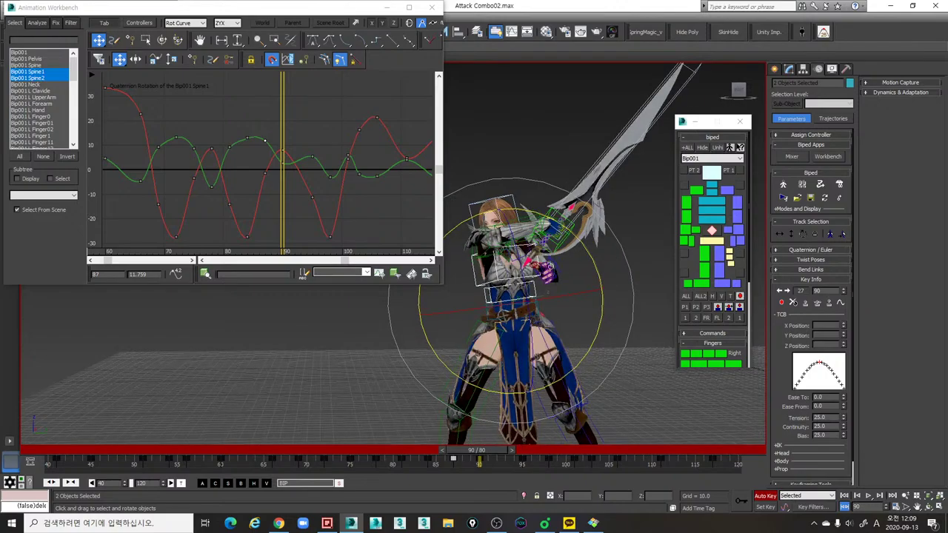
left_click_drag(551, 267, 559, 280)
Step: Replace the Spine1 and Spine2 keys at frames 90 and 95 with a single key at frame 93, and play back the swing
mouse_move(490, 452)
left_mouse_down()
mouse_move(420, 452)
mouse_move(567, 457)
mouse_move(479, 455)
mouse_move(513, 459)
mouse_move(509, 467)
mouse_move(495, 457)
mouse_move(518, 458)
mouse_move(454, 454)
mouse_move(548, 463)
mouse_move(378, 437)
left_mouse_up()
key("Delete")
key("slash")
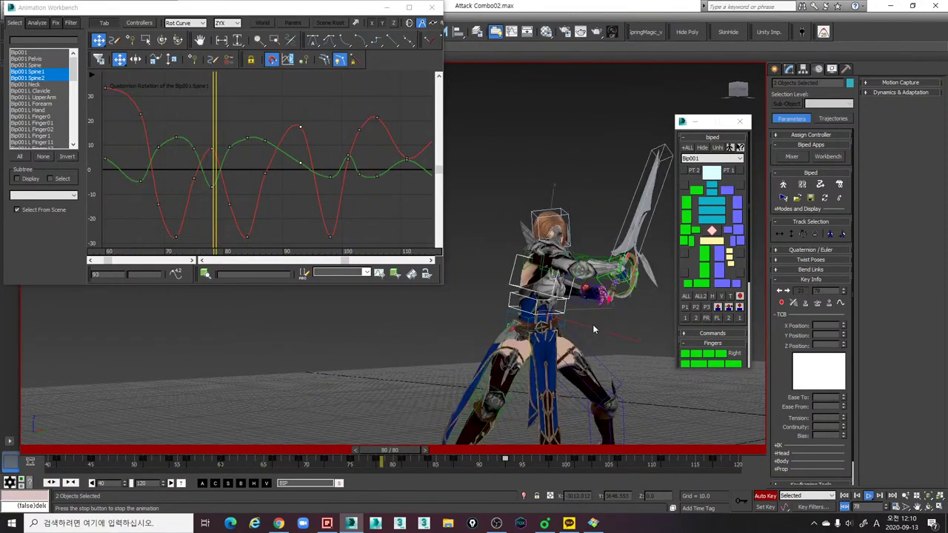
key("slash")
Step: Place the Spine1 and Spine2 key at frame 92 and tilt both bones until the Spine1 Y rotation is about -4
left_click_drag(466, 449, 497, 460)
middle_click_drag(491, 437, 630, 297, "alt")
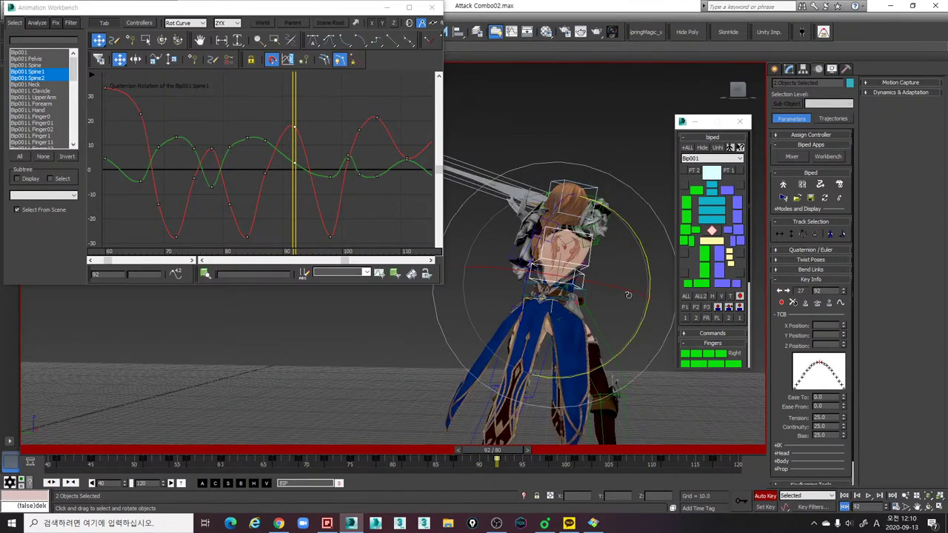
left_click_drag(639, 247, 633, 237)
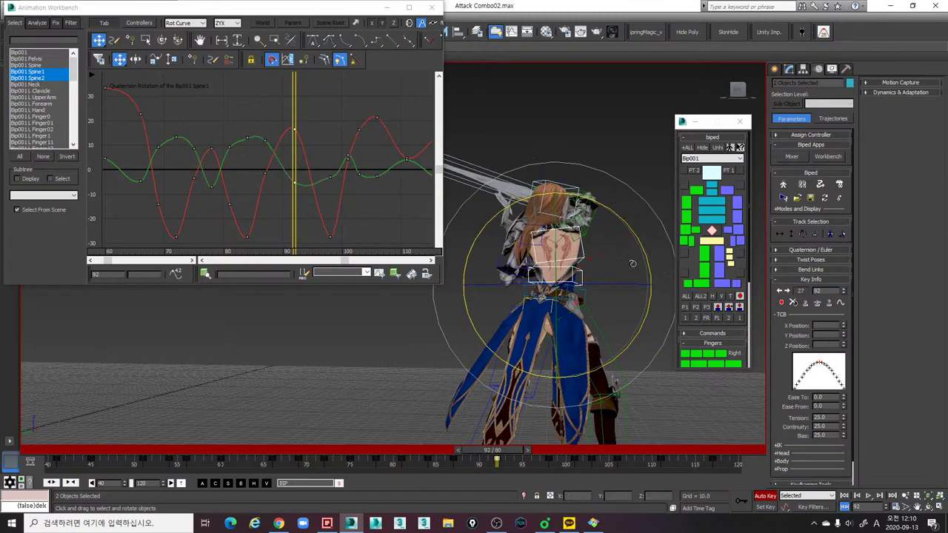
middle_click_drag(632, 263, 517, 368, "alt")
left_click_drag(476, 460, 496, 464)
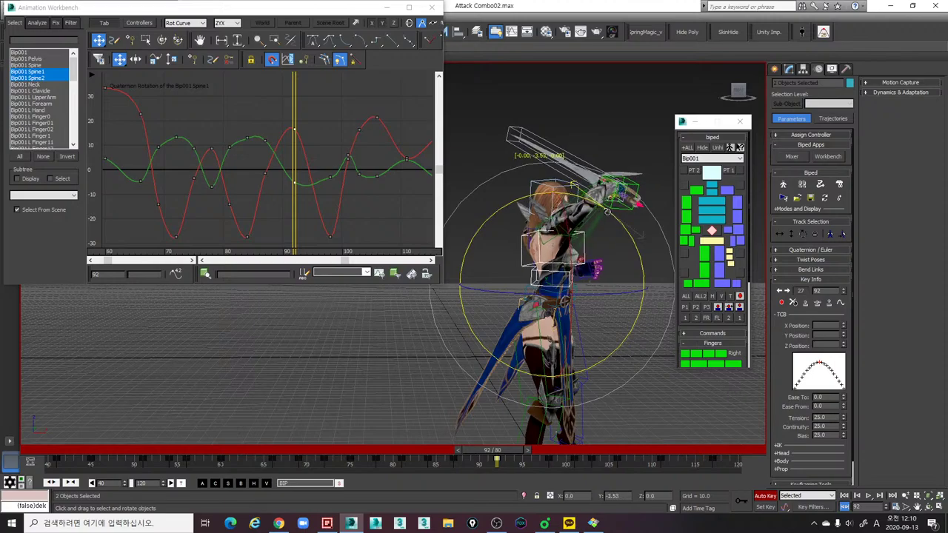
Step: Reduce the twist of Spine1 and Spine2 at frame 98 to a Spine1 X rotation of about -20, comparing it with frame 92
left_click_drag(445, 462, 551, 463)
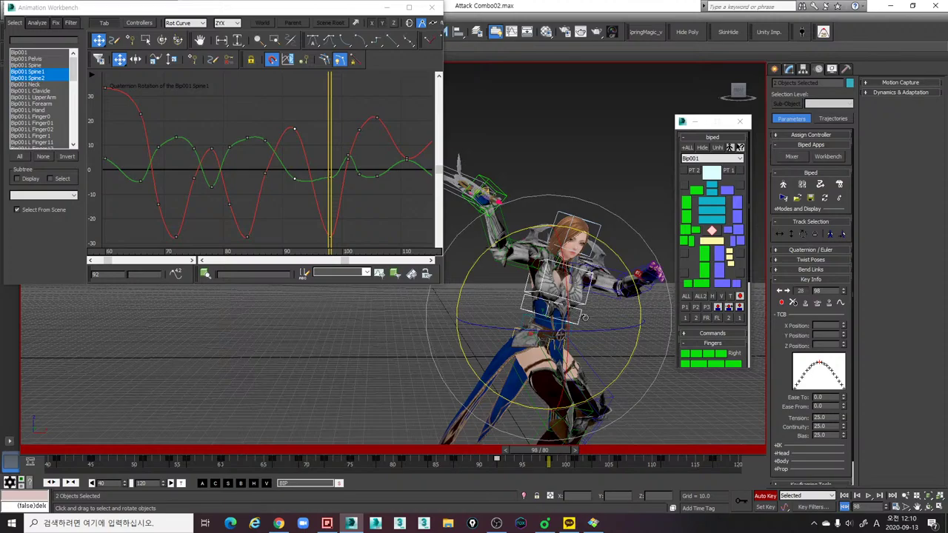
middle_click_drag(584, 317, 638, 324, "alt")
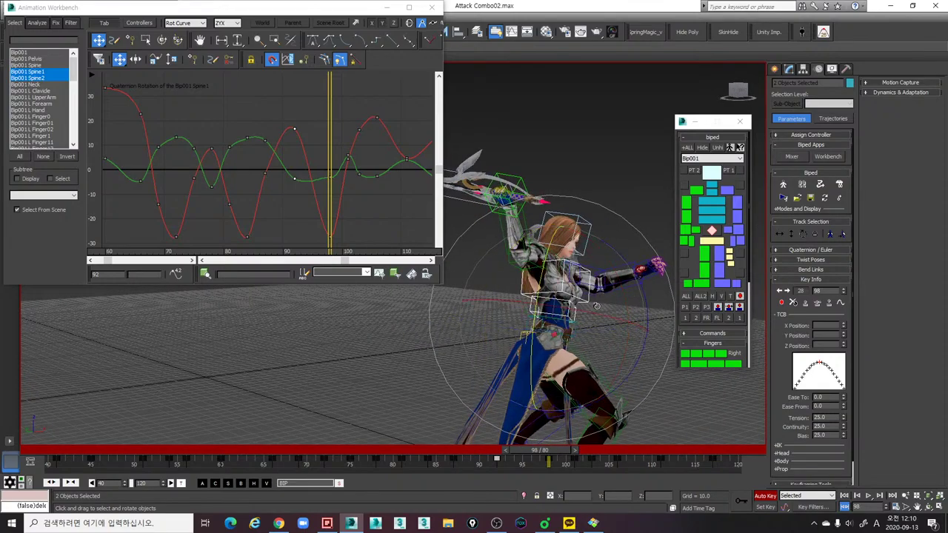
left_click_drag(596, 305, 583, 367)
left_click_drag(478, 453, 562, 461)
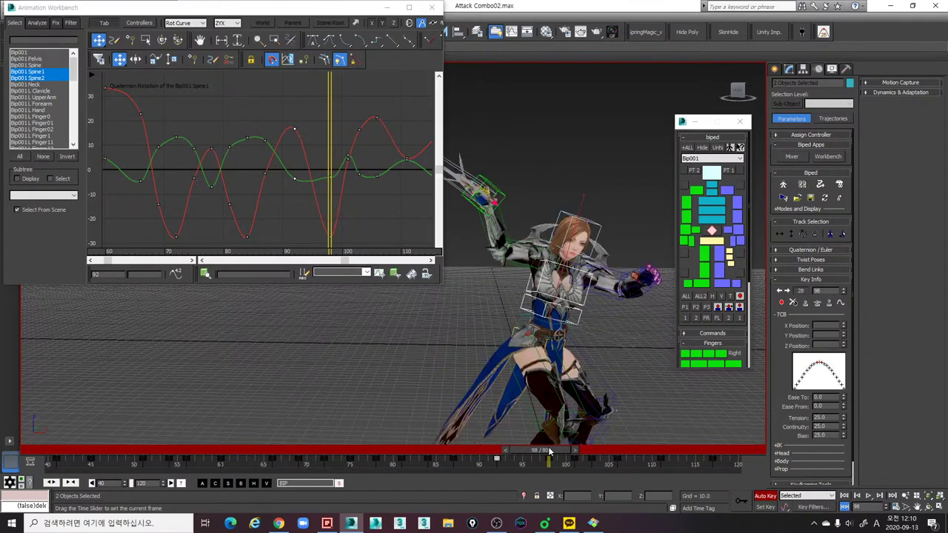
key("comma")
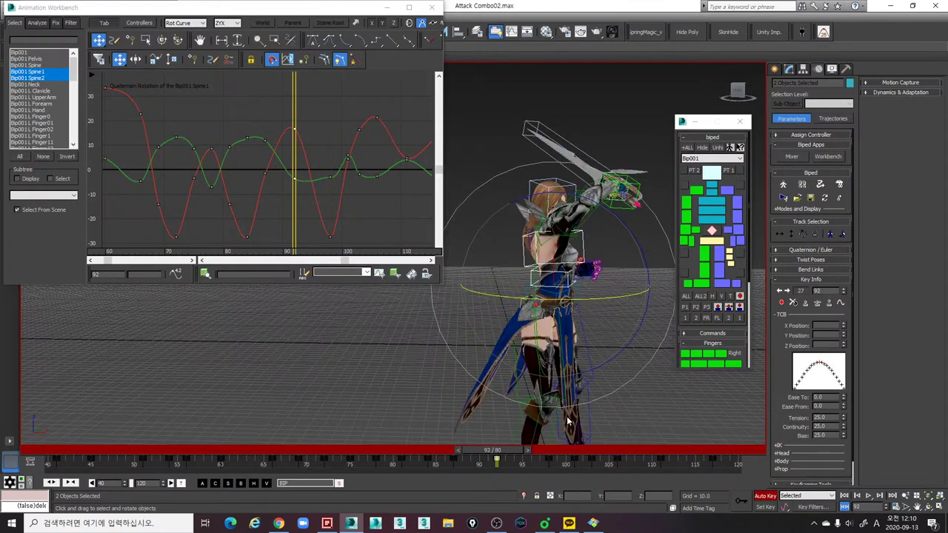
key("period")
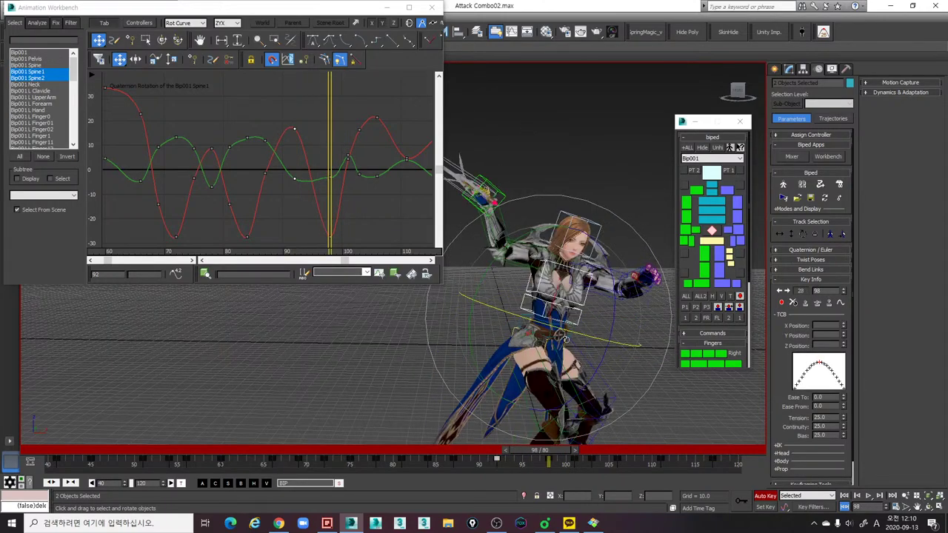
left_click_drag(576, 334, 584, 334)
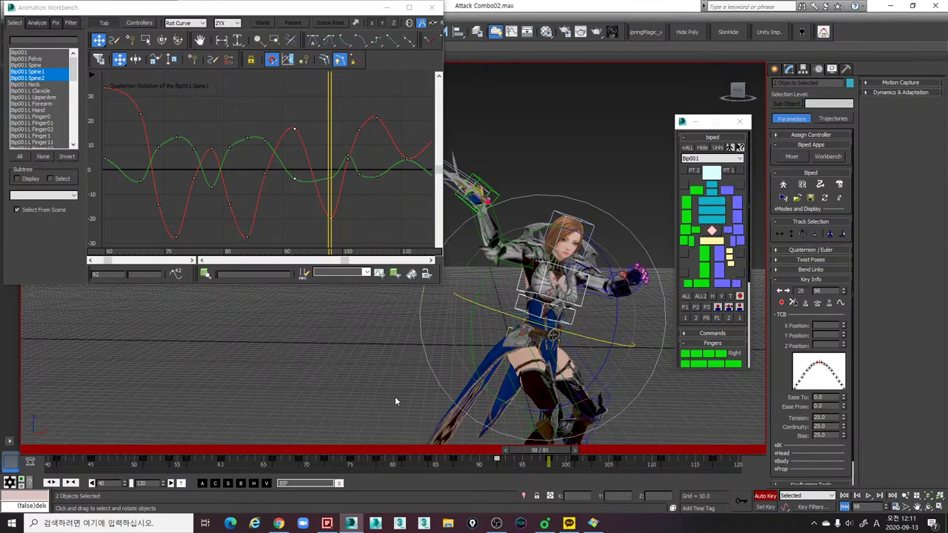
Step: Play back and scrub through the sword swing to examine how the torso moves with the revised spine keys
key("slash")
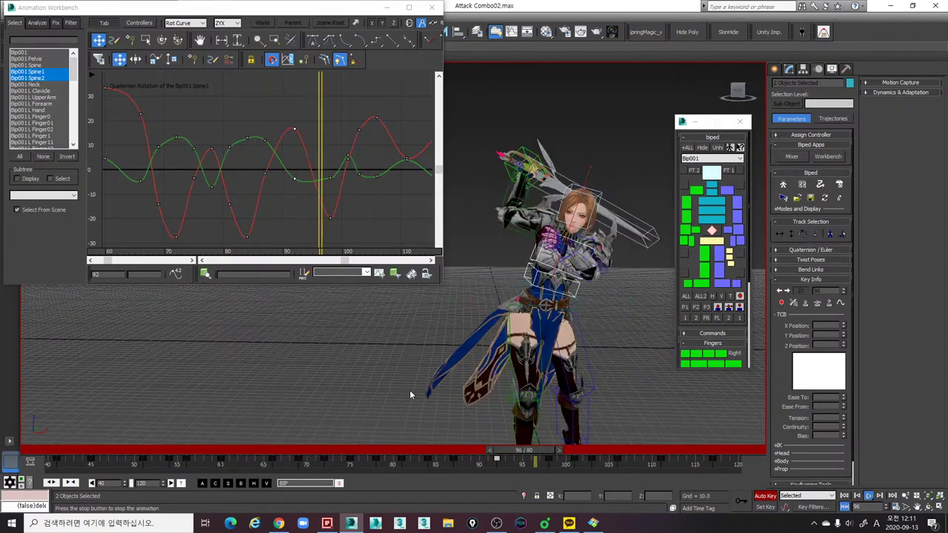
key("slash")
left_click_drag(469, 451, 417, 453)
key("slash")
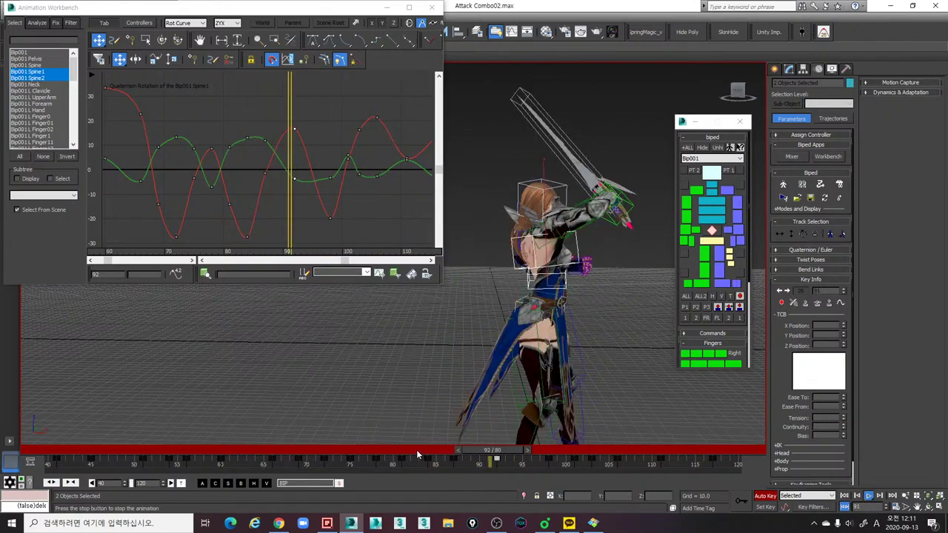
key("slash")
middle_click_drag(449, 400, 425, 385)
left_click_drag(455, 449, 425, 449)
key("slash")
key("slash")
scroll(504, 407, "down", 3)
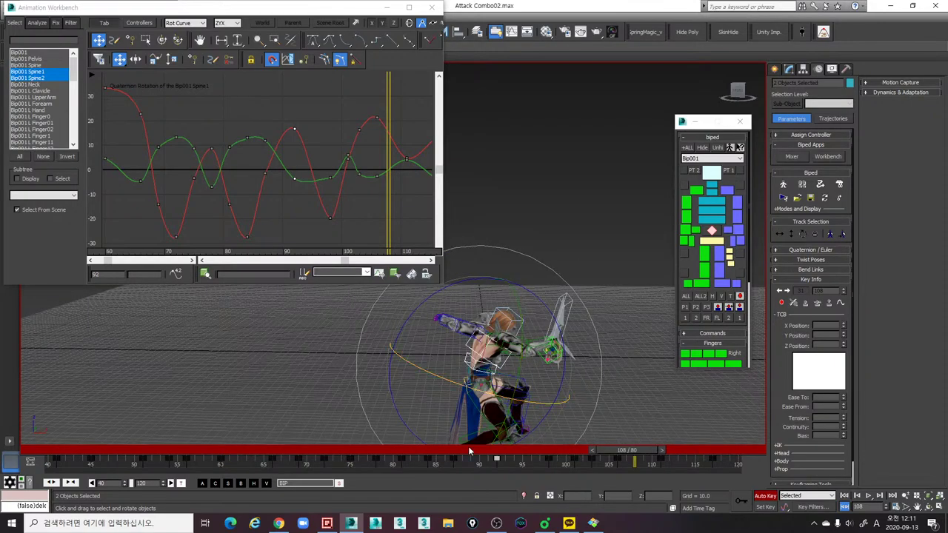
Step: Raise the Spine1 Y rotation key at frame 84 to about 13.6 and return to that frame's pose
left_click_drag(434, 452, 421, 451)
key("slash")
key("slash")
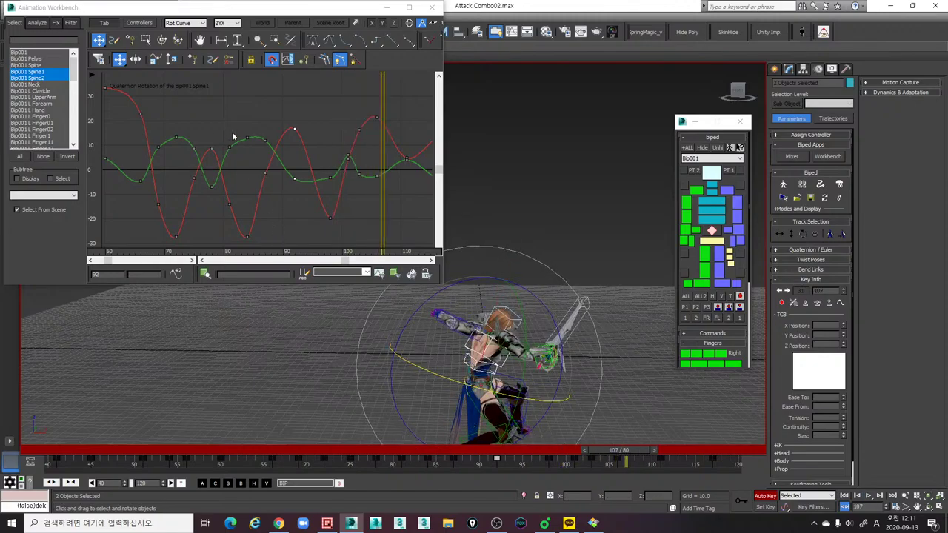
left_click_drag(234, 133, 259, 146)
key("comma")
key("comma")
key("comma")
key("comma")
key("comma")
key("comma")
key("comma")
key("comma")
key("comma")
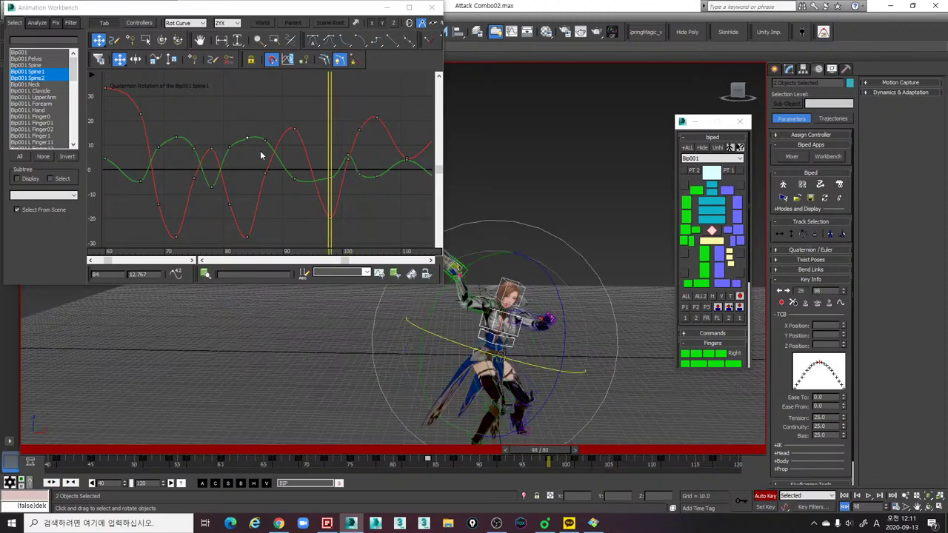
key("comma")
key("comma")
key("comma")
key("comma")
key("comma")
key("comma")
key("comma")
key("comma")
key("comma")
key("comma")
key("comma")
key("comma")
key("comma")
key("comma")
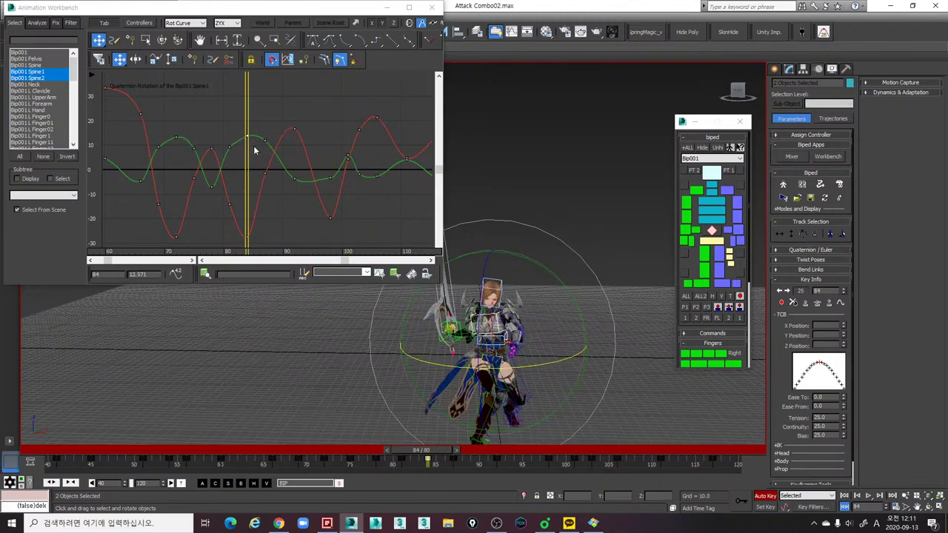
Step: Play back and scrub the swing between frames 84 and 112 to examine the torso motion from a changed view
left_click_drag(421, 457, 613, 471)
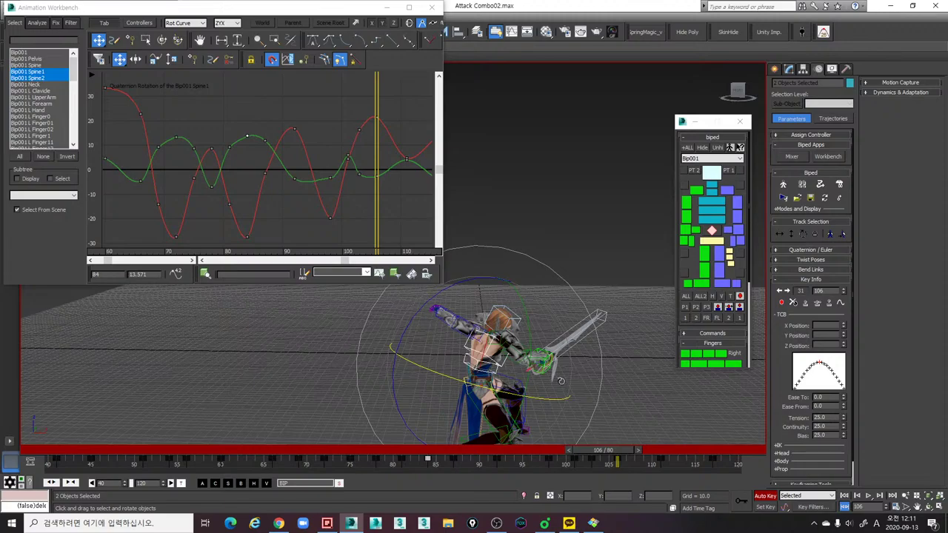
middle_click_drag(561, 401, 558, 478)
left_click_drag(466, 454, 343, 448)
key("/")
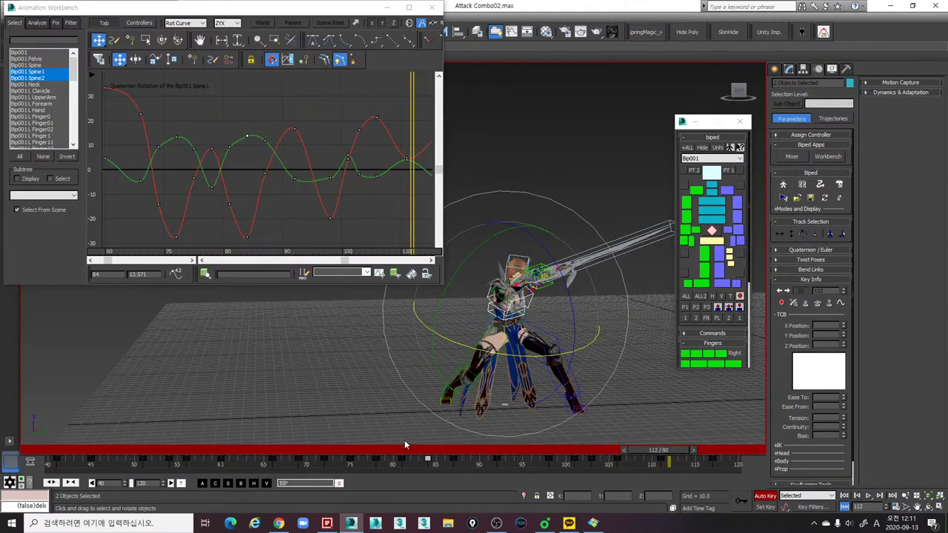
key("/")
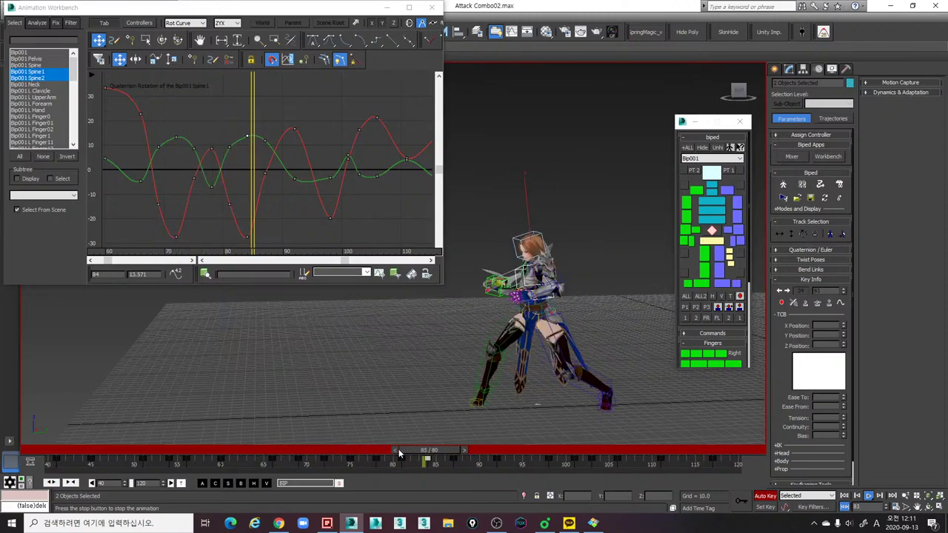
key("/")
left_click_drag(399, 452, 453, 439)
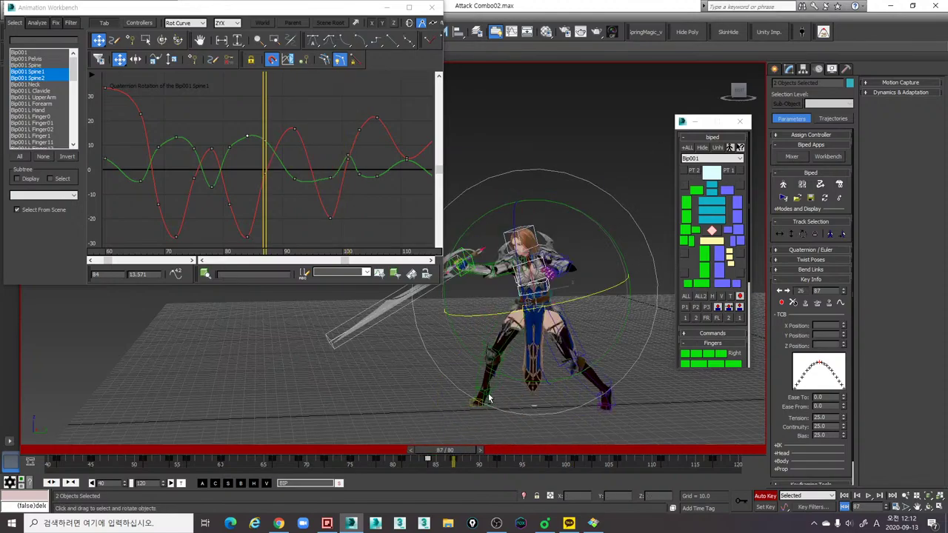
Step: Move the Spine1 and Spine2 key at frame 101 to frame 100
middle_click_drag(489, 398, 568, 389, "alt")
left_click_drag(433, 454, 568, 465)
mouse_move(567, 461)
left_mouse_down()
mouse_move(570, 452)
mouse_move(587, 452)
mouse_move(540, 449)
mouse_move(575, 453)
left_mouse_up()
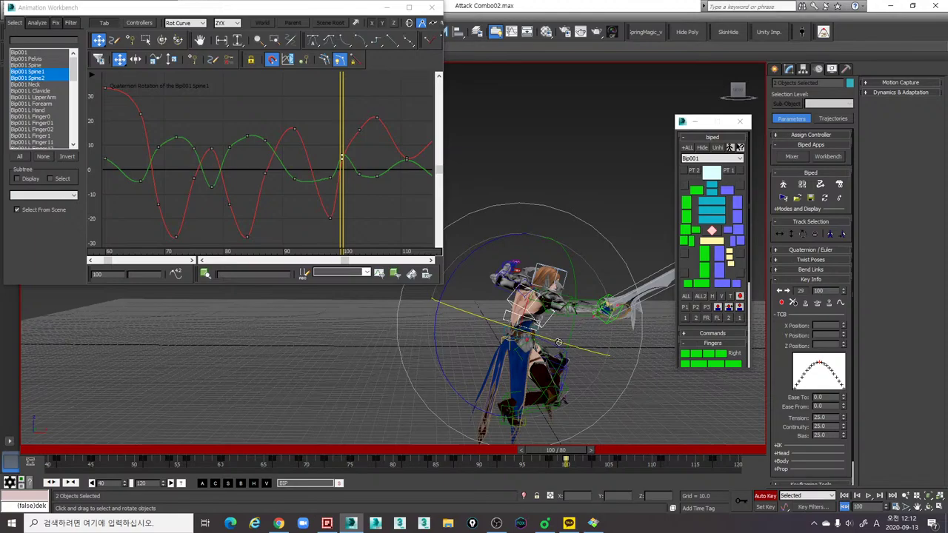
Step: Rotate Spine1 and Spine2 at frame 103 to a Spine1 X rotation of about 22, and delete their key at frame 106
middle_click_drag(558, 342, 479, 358, "alt")
left_click_drag(556, 453, 583, 452)
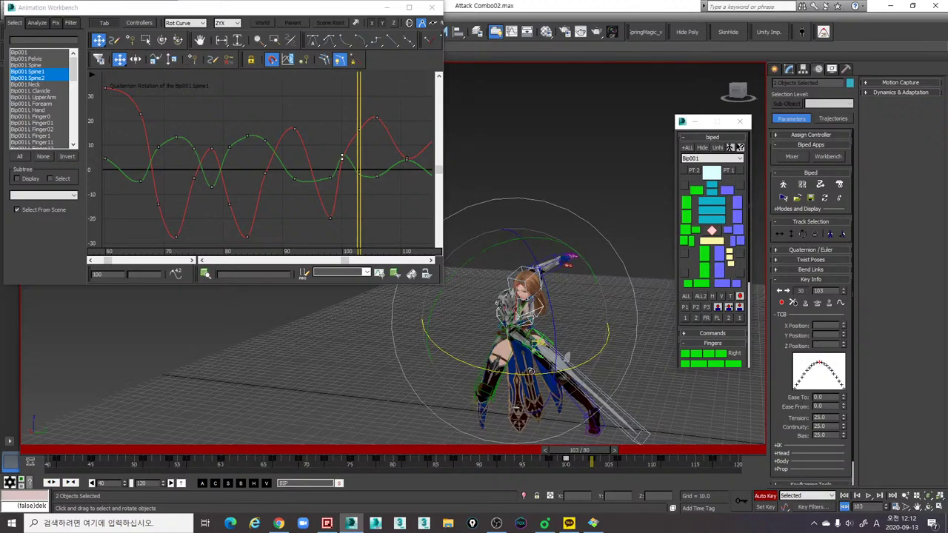
left_click_drag(531, 372, 542, 374)
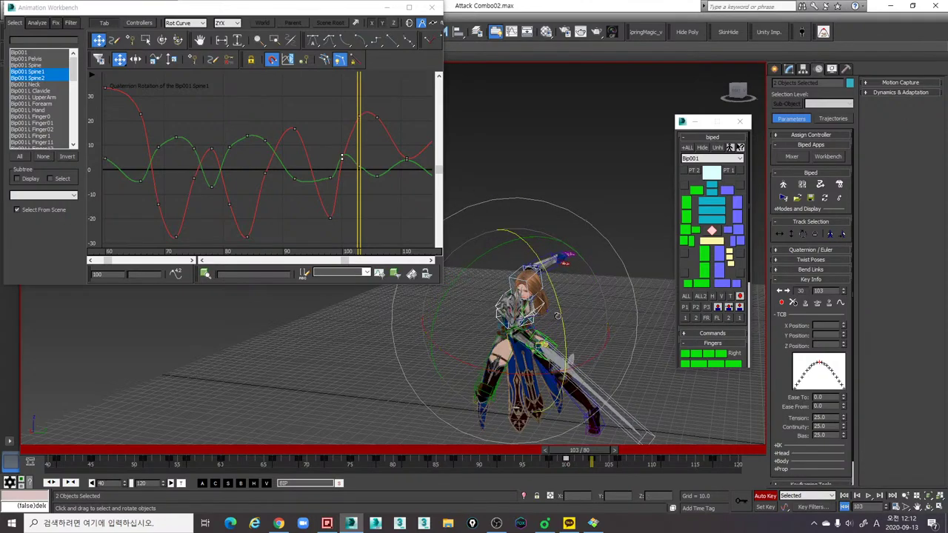
left_click_drag(561, 453, 675, 463)
middle_click_drag(628, 440, 528, 378, "alt")
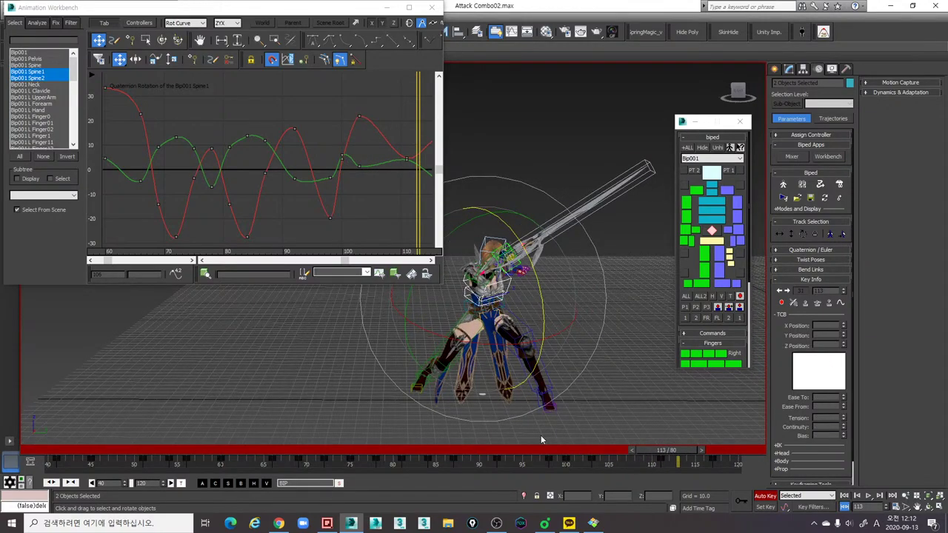
left_click_drag(539, 450, 629, 390)
middle_click_drag(471, 329, 483, 307, "alt")
left_click_drag(435, 457, 489, 450)
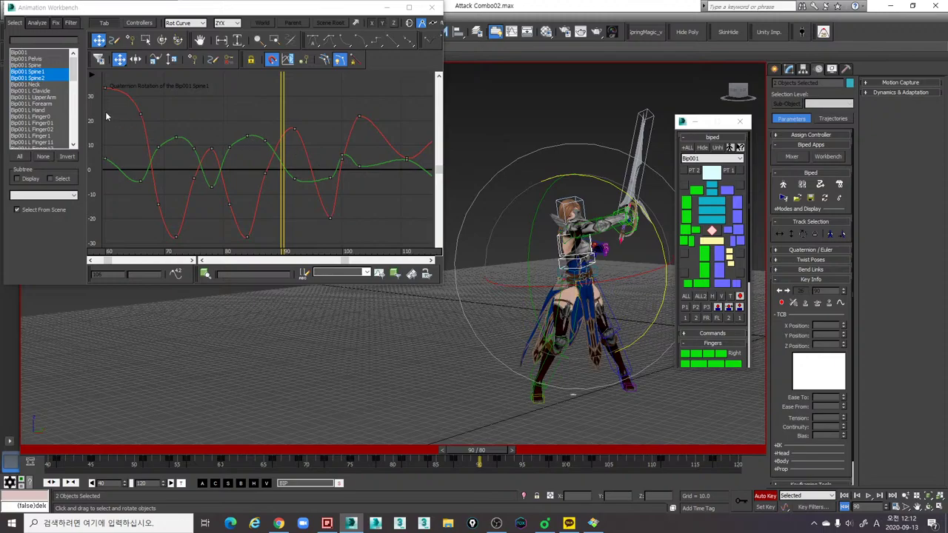
Step: Select Spine1 alone and raise its Y rotation key at frame 103 to about 10.7
left_click(43, 73)
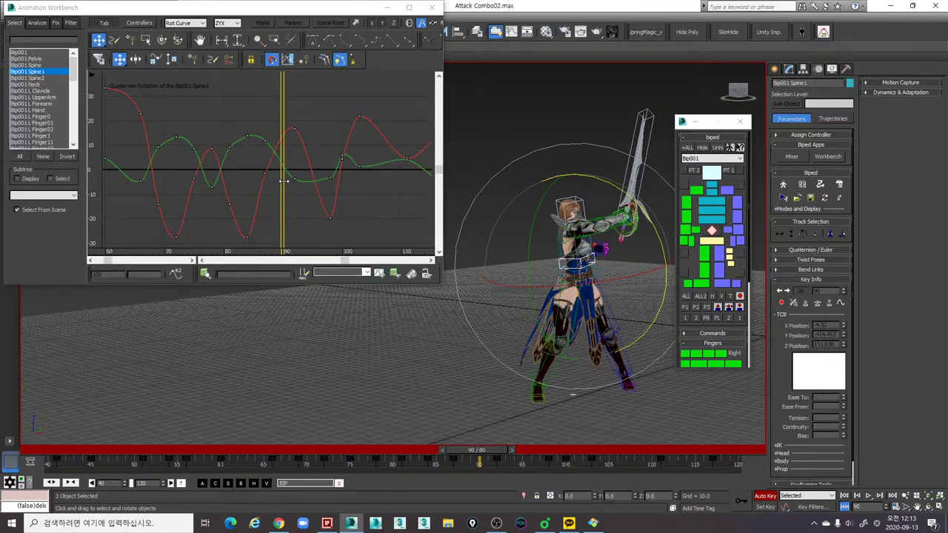
middle_click_drag(284, 183, 354, 180)
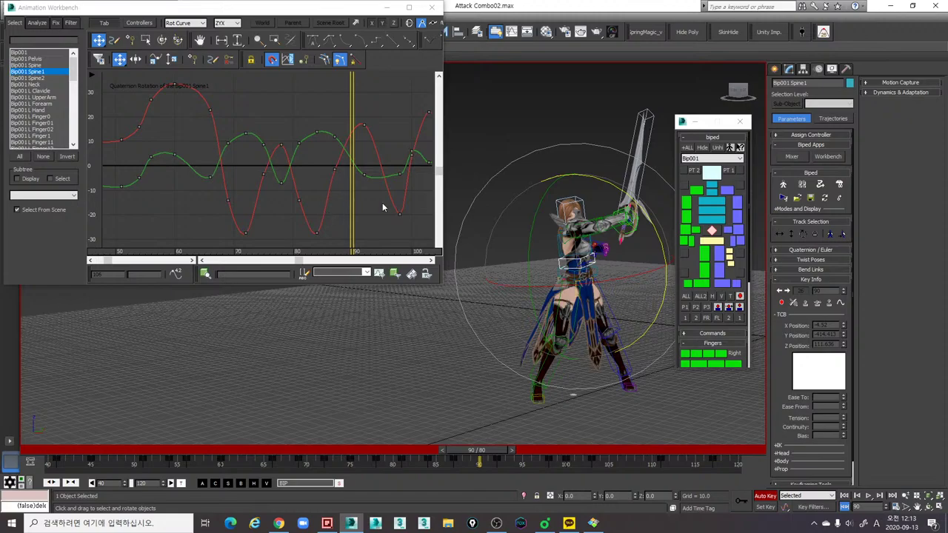
middle_click_drag(382, 208, 326, 202)
key("period")
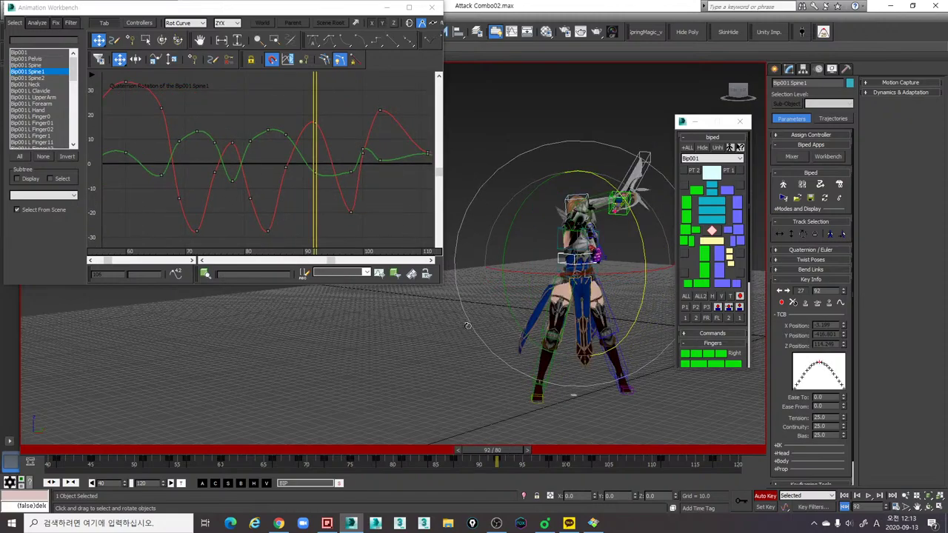
key("period")
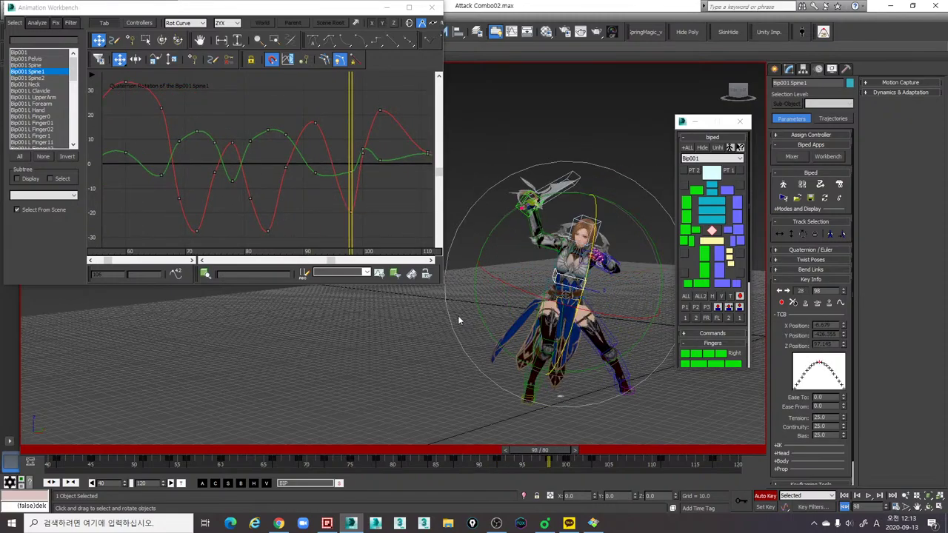
key("period")
key("period")
key("period")
key("period")
key("period")
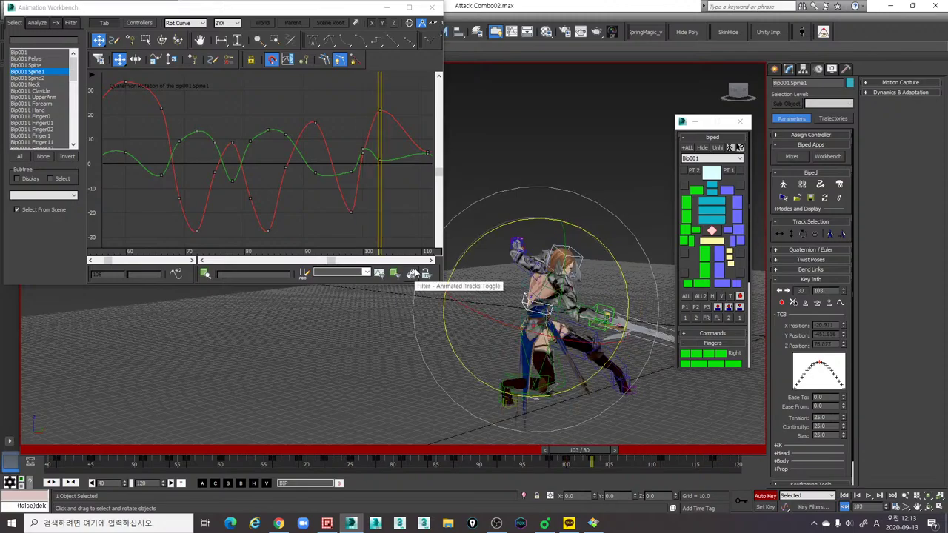
left_click(375, 164)
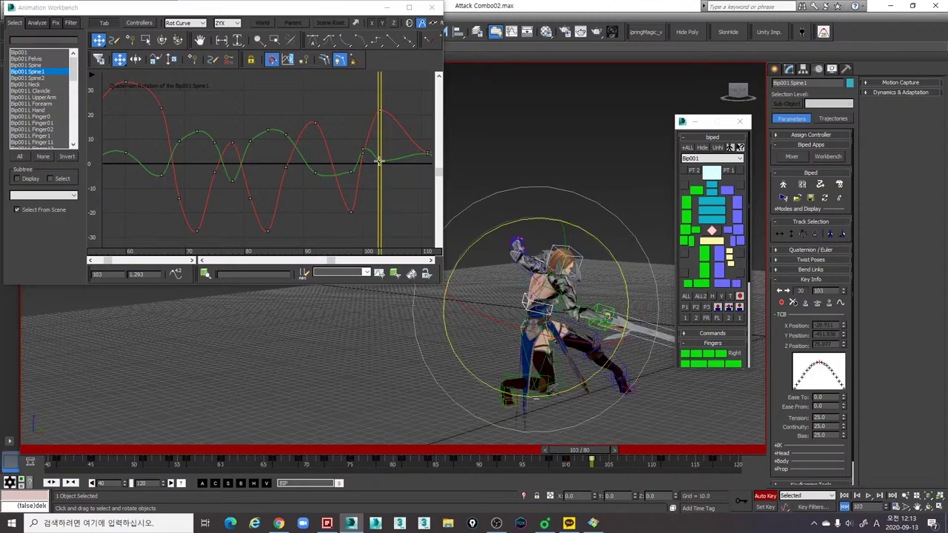
left_click_drag(378, 161, 378, 137)
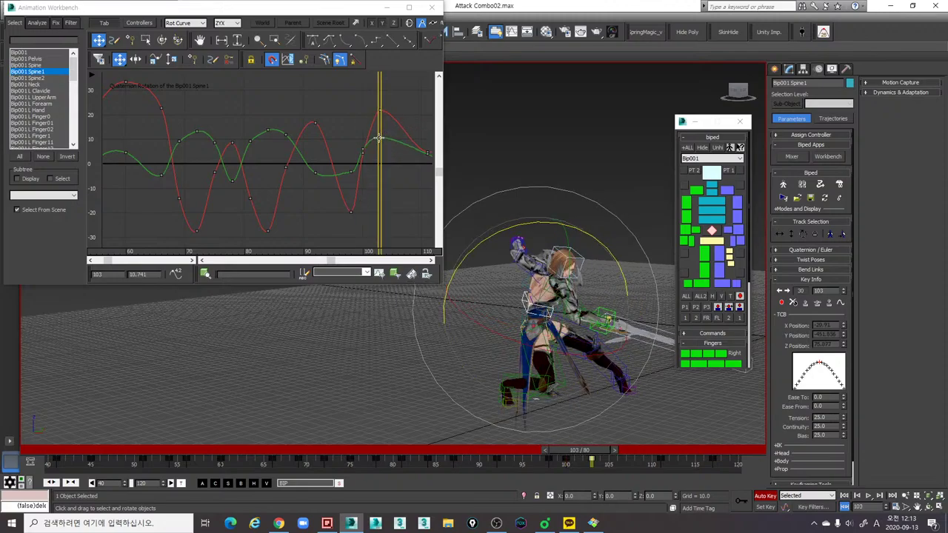
Step: Set the Spine1 Y rotation keys to about -2.4 at frame 92 and -4.25 at frame 98, and play back the swing
left_click_drag(379, 171, 315, 171)
left_click_drag(316, 171, 354, 174)
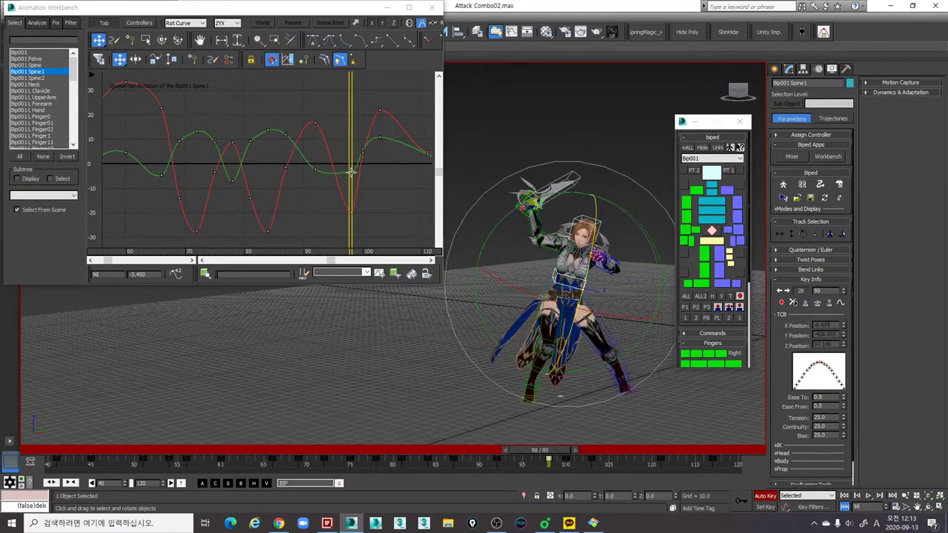
key("/")
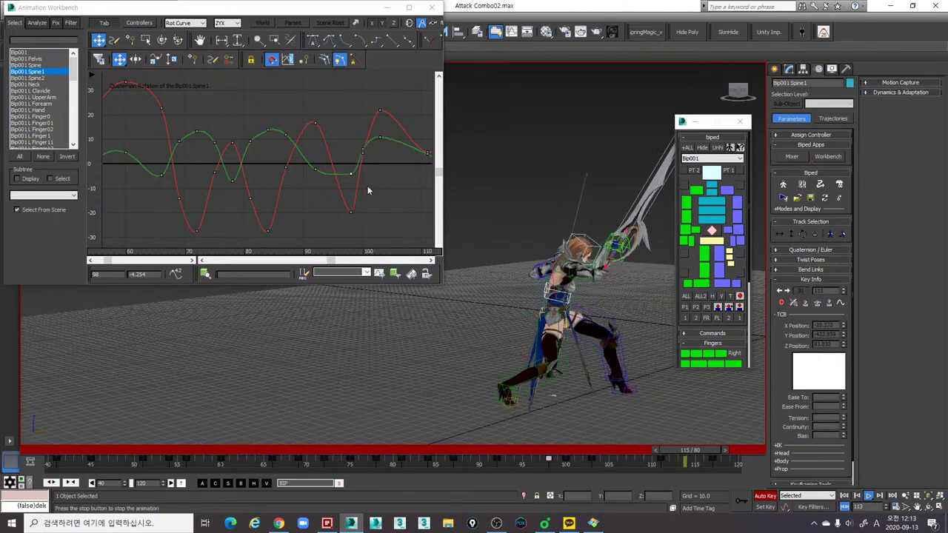
key("/")
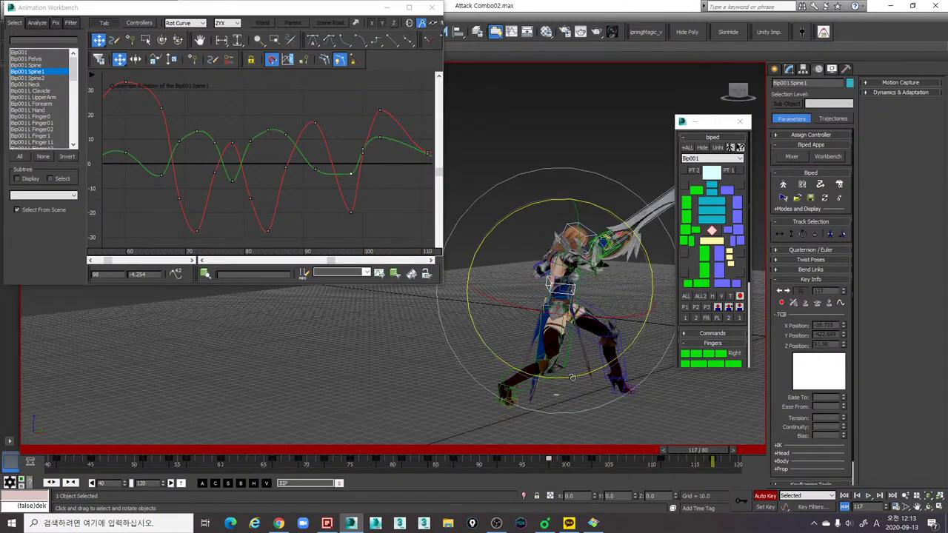
middle_click_drag(580, 390, 517, 381, "alt")
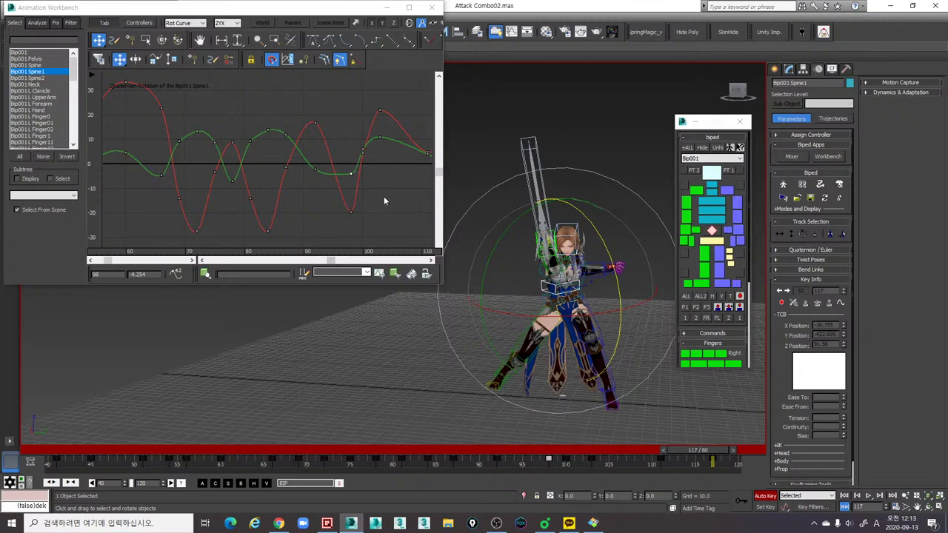
Step: Display the Spine1 Z rotation curve and set its keys to about -5.1 at frame 87 and -7.4 at frame 92
middle_click_drag(384, 196, 323, 192)
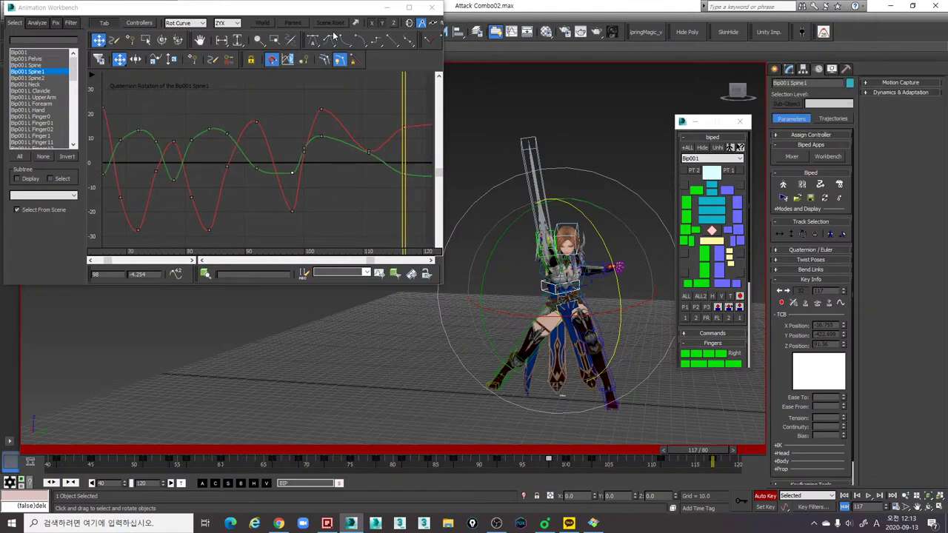
left_click(394, 22)
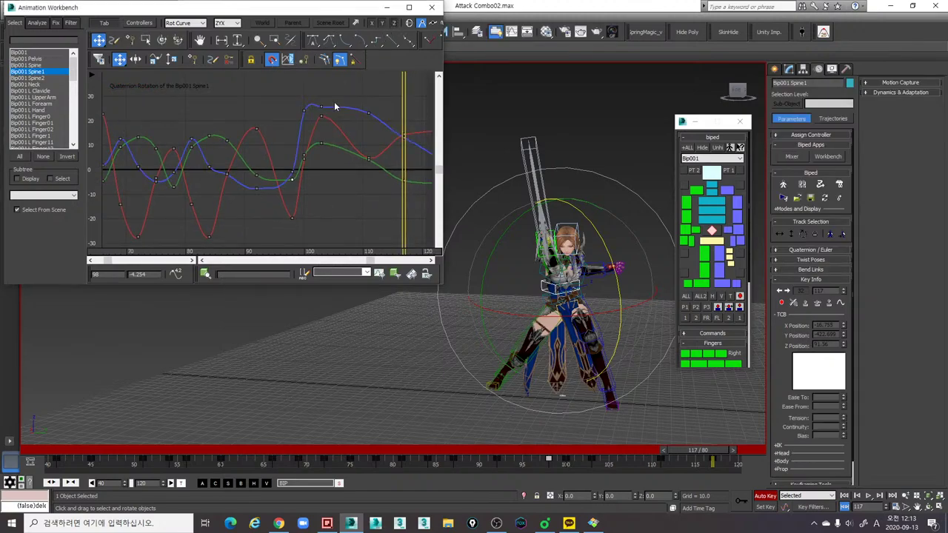
key("comma")
key("comma")
key("comma")
key("comma")
key("comma")
key("comma")
scroll(263, 183, "up", 1)
middle_click_drag(264, 183, 297, 175)
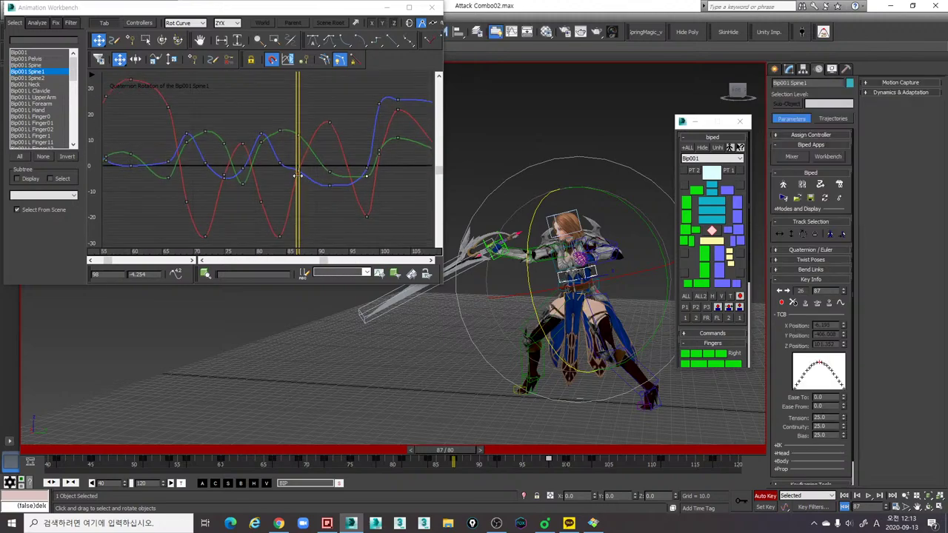
scroll(297, 175, "up", 2)
left_click_drag(297, 174, 297, 178)
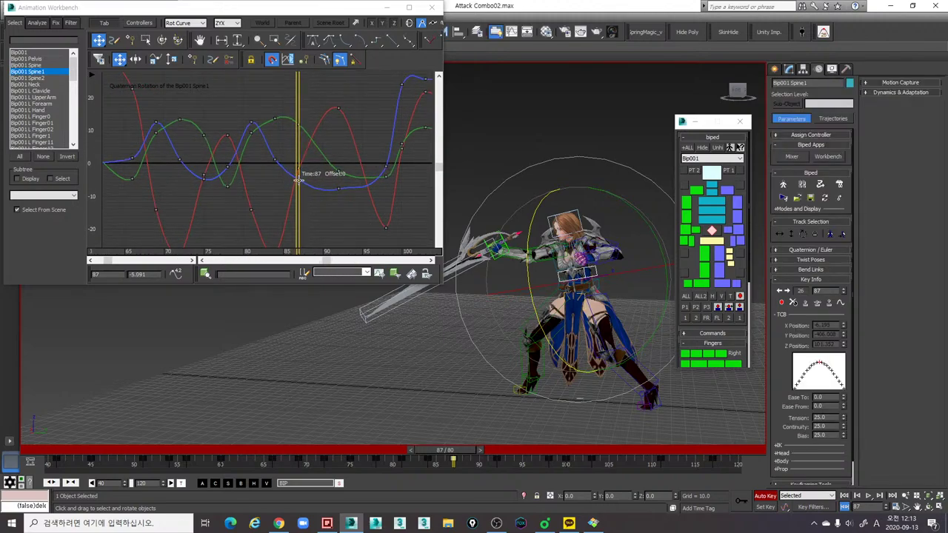
left_click(338, 188)
left_click_drag(337, 190, 339, 188)
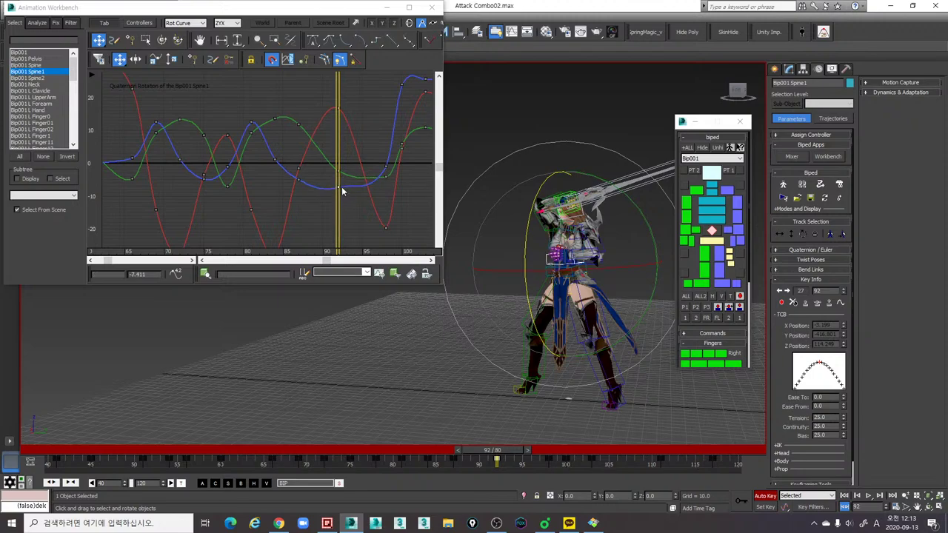
Step: Lower the Spine1 Z rotation key at frame 100 to about 20.4 and compare it with the pose at frame 98
middle_click_drag(374, 190, 328, 194)
key("period")
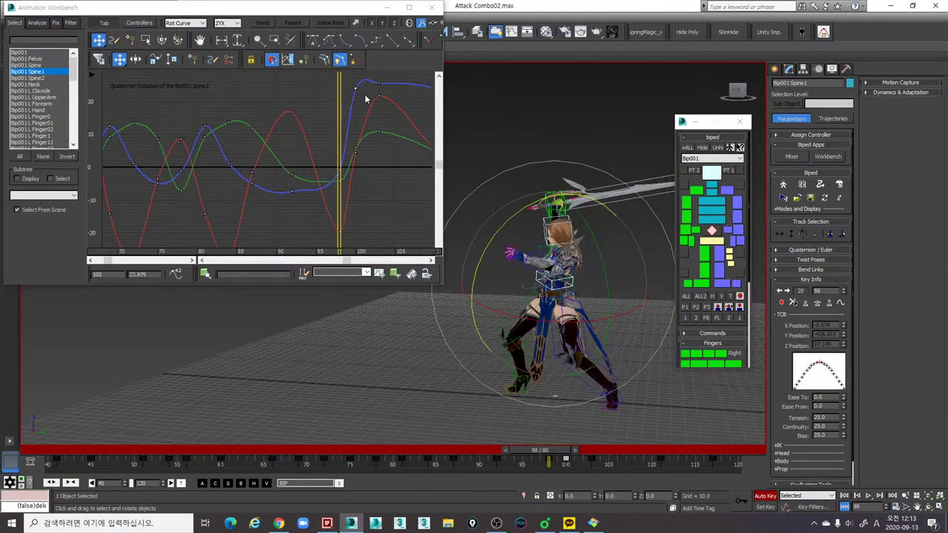
left_click(361, 92)
left_click_drag(356, 88, 356, 100)
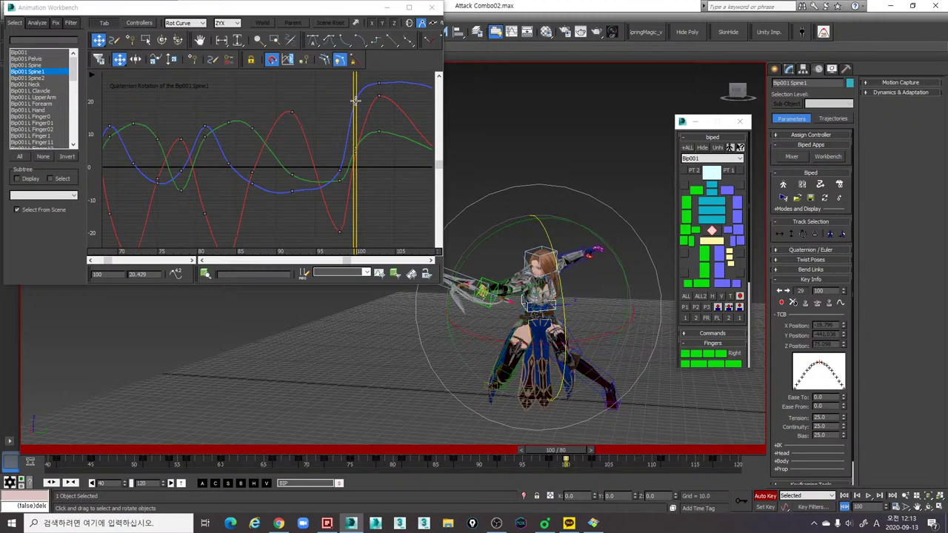
key("comma")
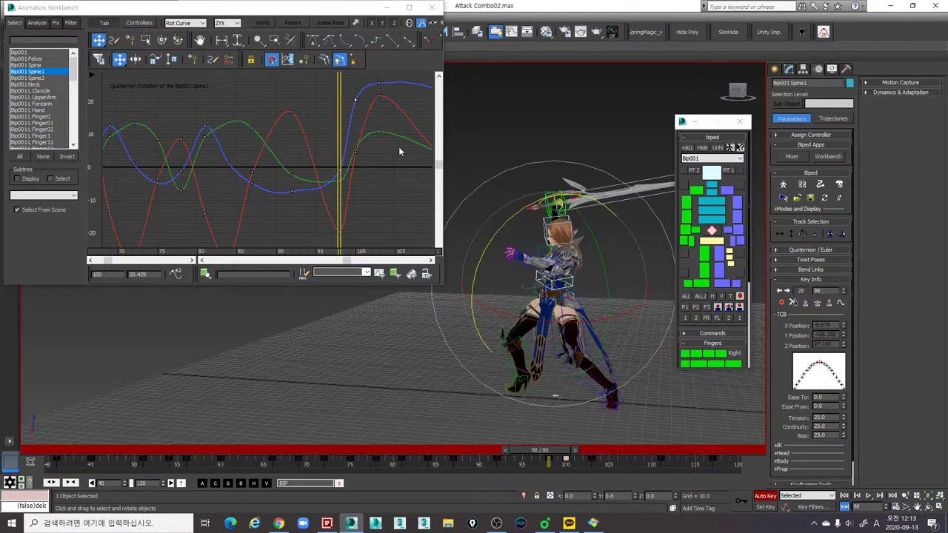
Step: Raise the Spine1 Y rotation key at frame 92 to about 4.3
key("comma")
key("comma")
key("comma")
key("comma")
key("comma")
key("comma")
left_click(297, 177)
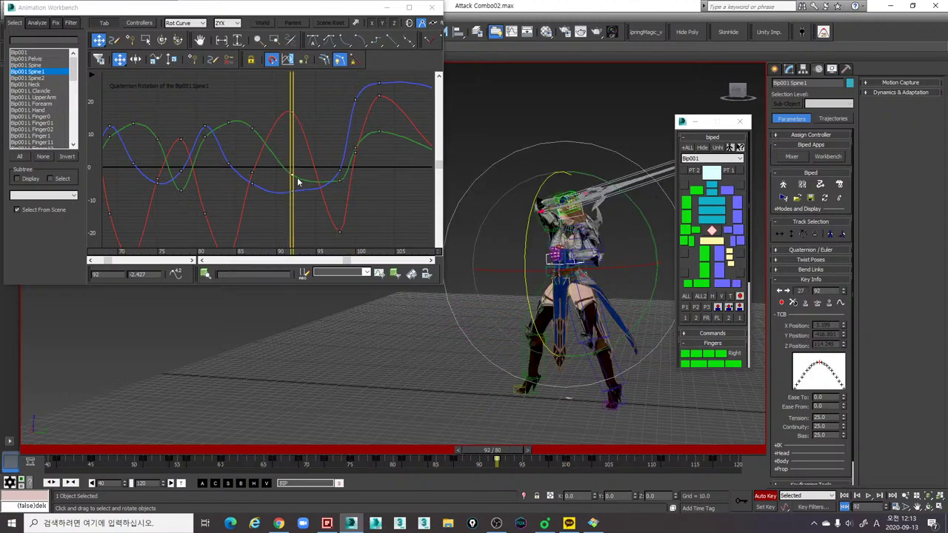
left_click_drag(292, 175, 292, 153)
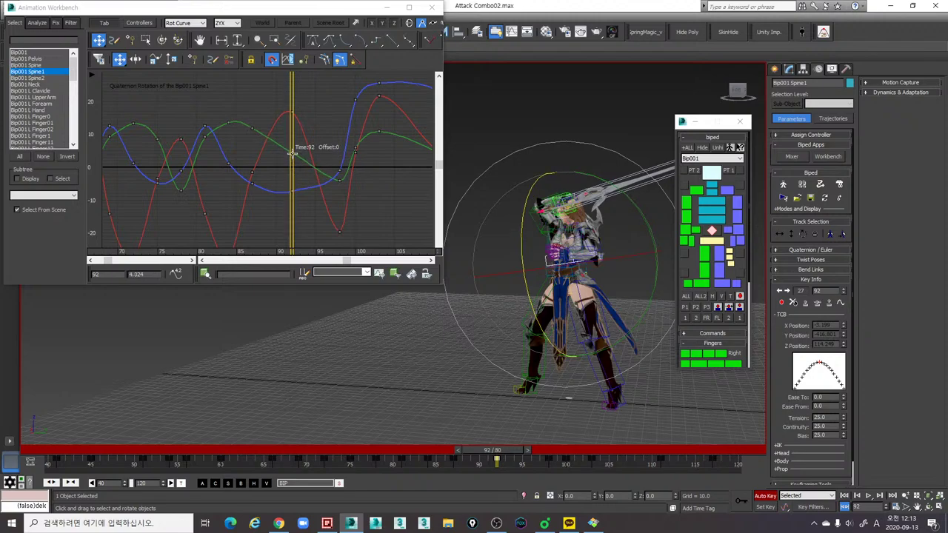
Step: Adjust the Spine1 Y rotation keys at frames 87 and 81, lowering the frame 81 key to about 7.9
left_click(253, 129)
left_click_drag(253, 128, 206, 140)
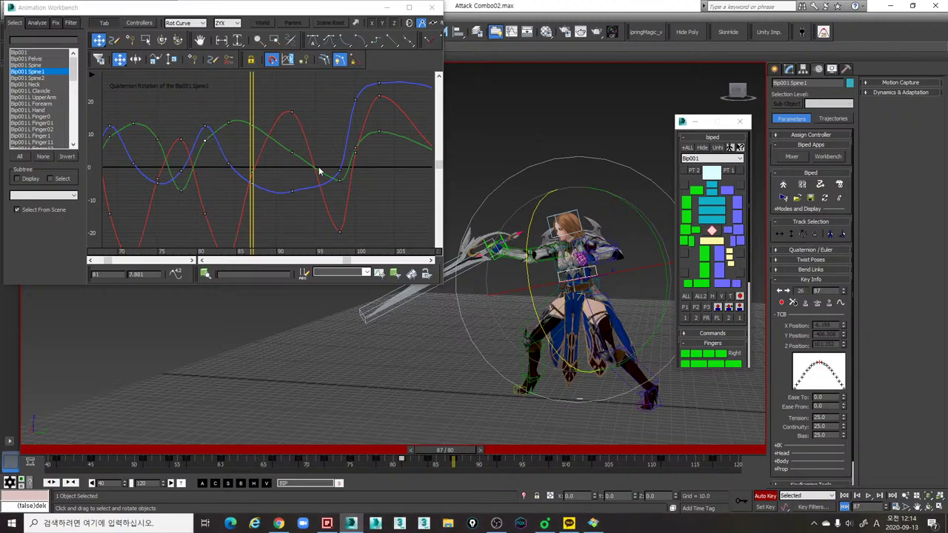
key("period")
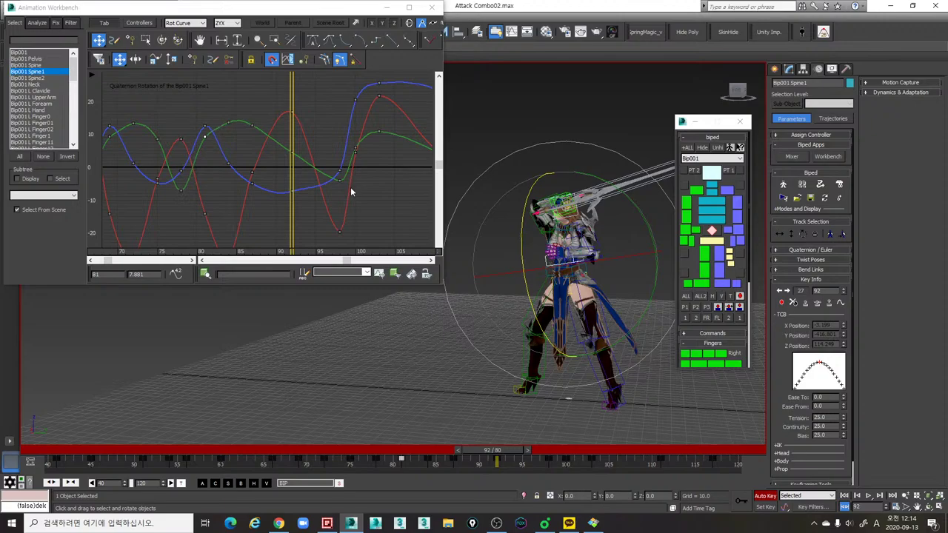
Step: Undo the latest Spine1 Y rotation key changes and play the animation from behind the character
key("ctrl+z")
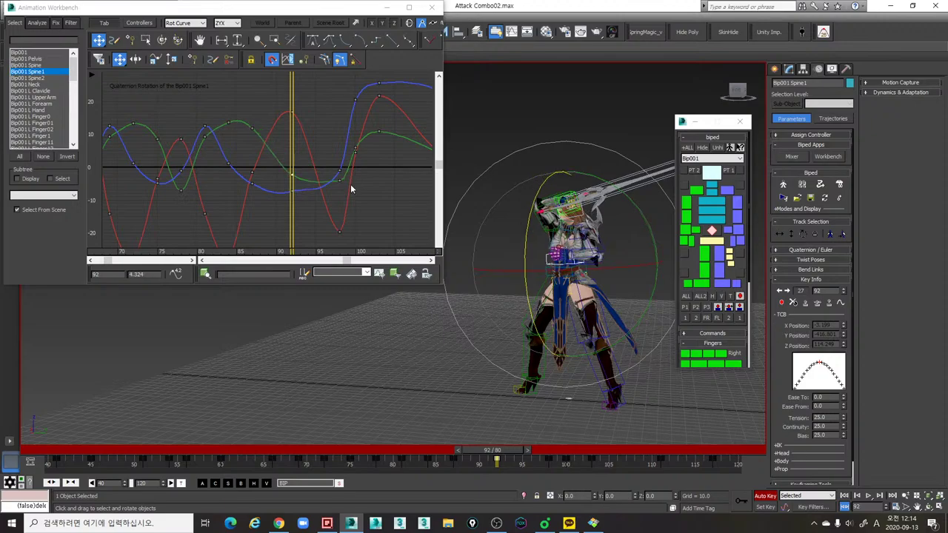
middle_click_drag(630, 311, 628, 292, "alt")
key("slash")
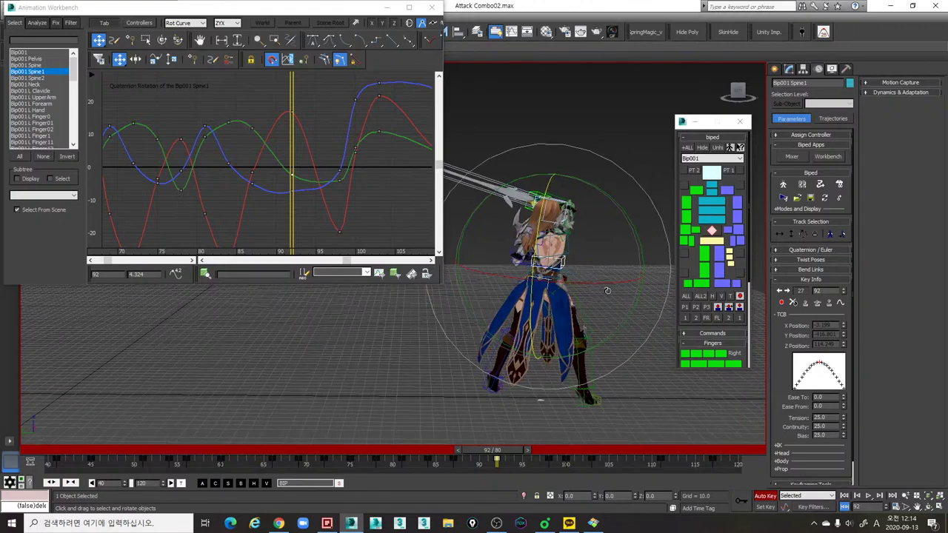
key("slash")
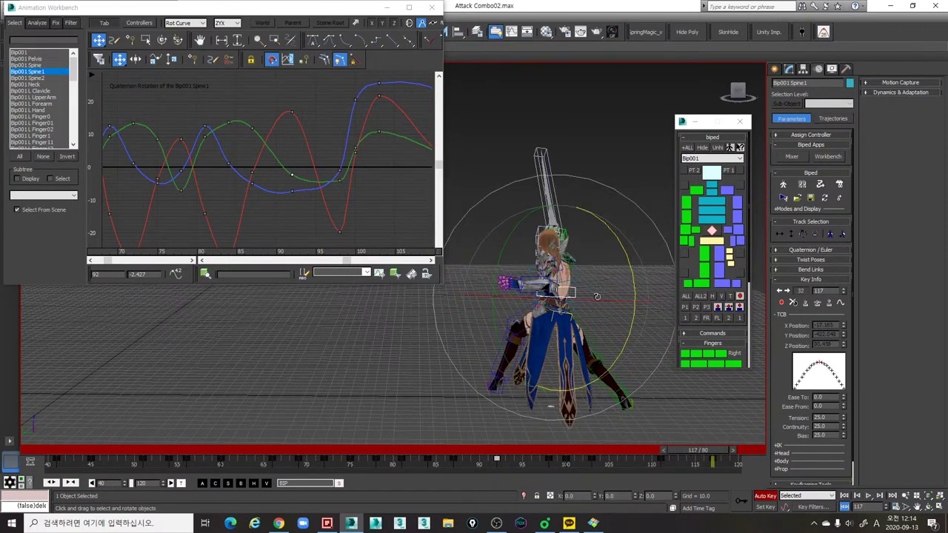
Step: Try lowering the Spine1 Z rotation key at frame 92 to about -8.9
key("comma")
key("comma")
key("comma")
key("comma")
key("comma")
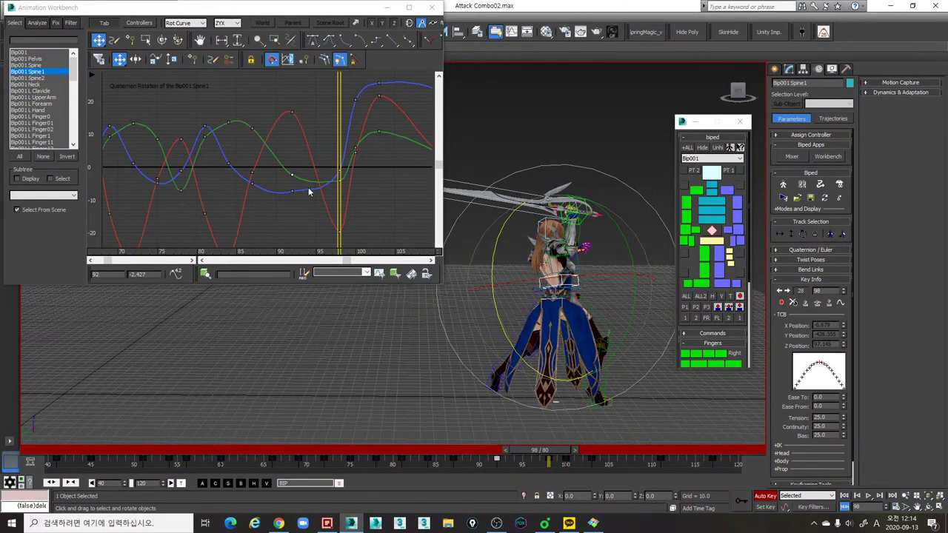
left_click_drag(291, 190, 294, 196)
key("comma")
key("comma")
key("comma")
key("comma")
key("comma")
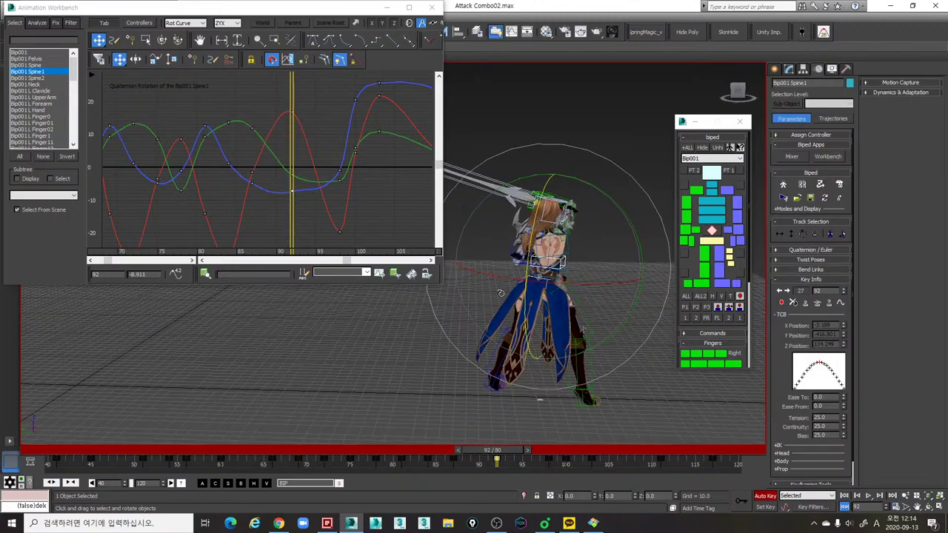
Step: Examine the torso motion by stepping back and forth through the key poses between frames 84 and 111
key("period")
key("period")
key("period")
key("period")
key("period")
key("period")
key("period")
key("period")
key("period")
key("period")
key("period")
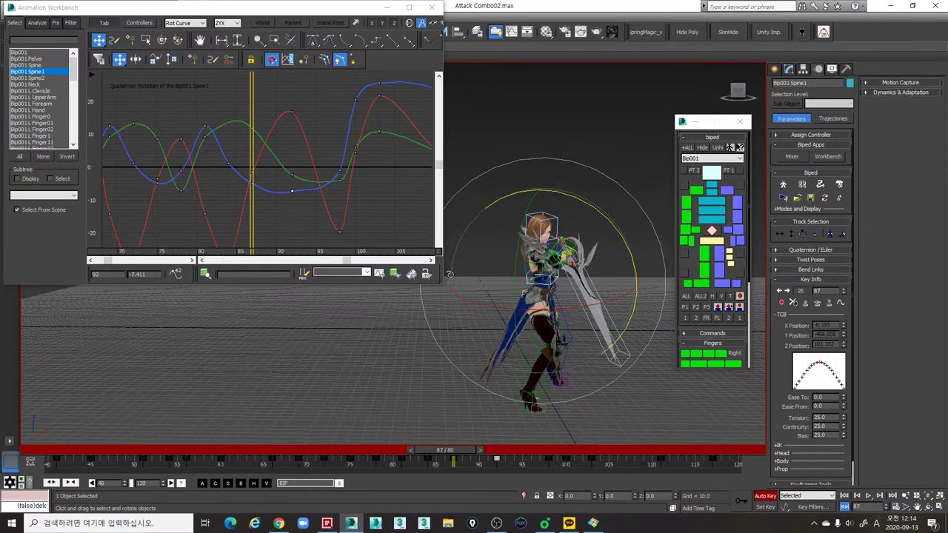
key("comma")
key("comma")
key("comma")
key("comma")
key("comma")
key("comma")
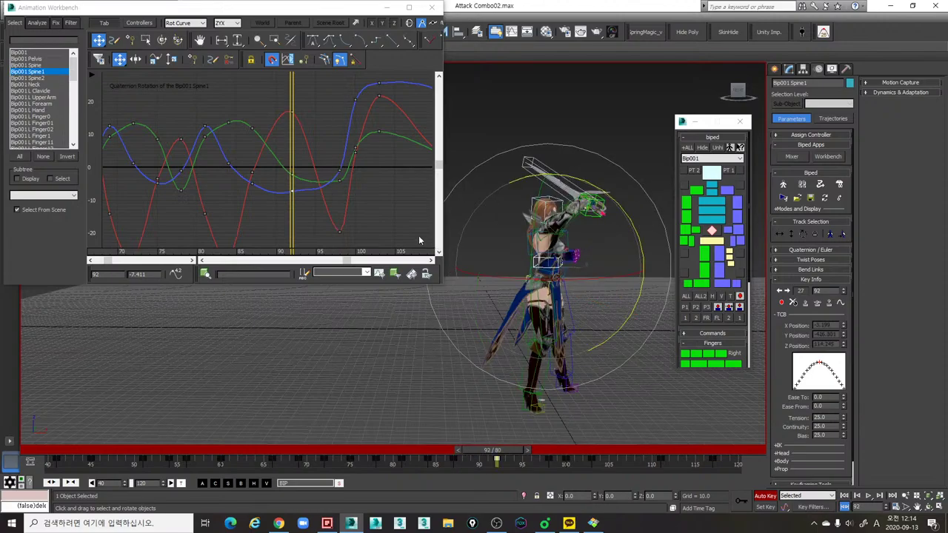
key("comma")
key("comma")
key("comma")
key("comma")
key("comma")
key("comma")
key("comma")
key("comma")
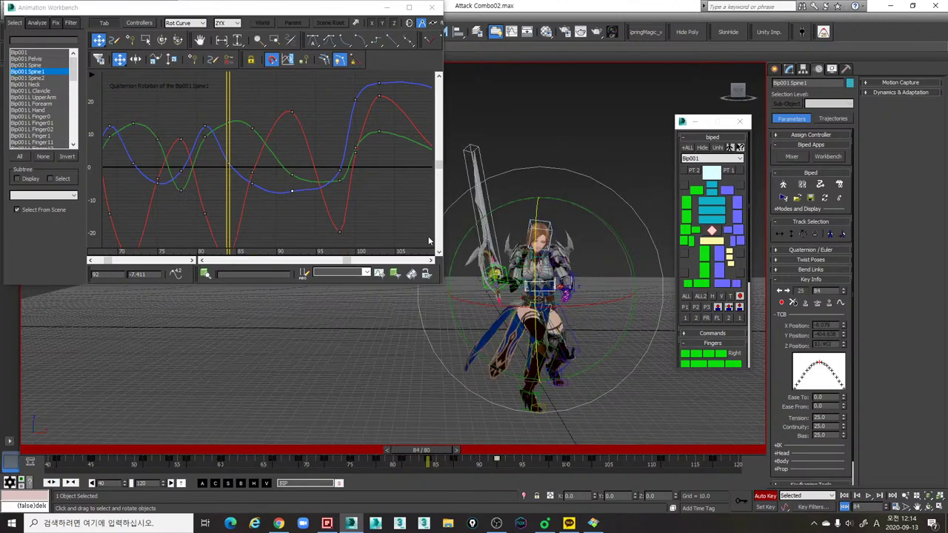
key("period")
key("period")
key("period")
key("period")
key("period")
key("period")
key("period")
key("period")
key("period")
key("period")
key("period")
key("period")
key("period")
key("period")
key("period")
key("period")
key("period")
key("period")
key("period")
key("period")
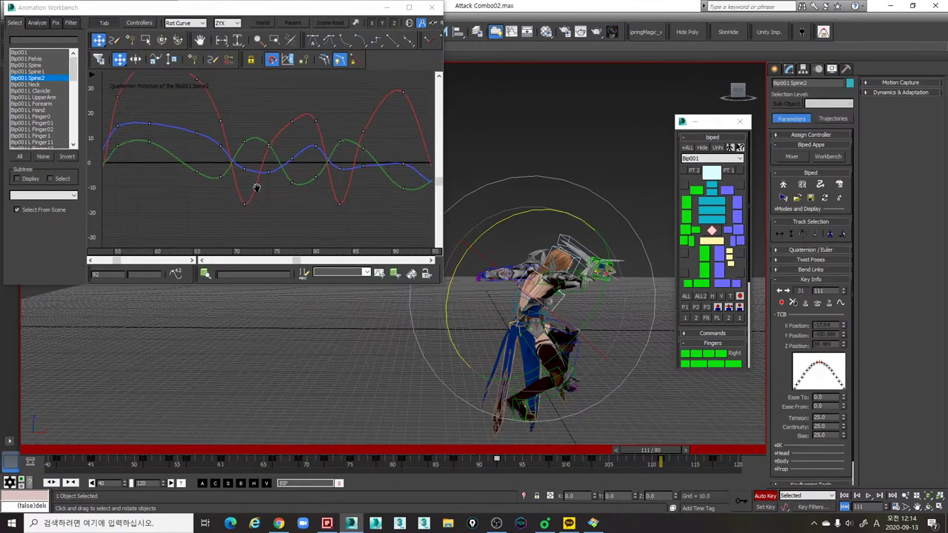
Step: Show only the Y and Z rotation curves of Spine2 and go to the key pose at frame 92
middle_click_drag(256, 187, 185, 189)
mouse_move(303, 194)
middle_mouse_down()
mouse_move(272, 193)
mouse_move(292, 194)
middle_mouse_up()
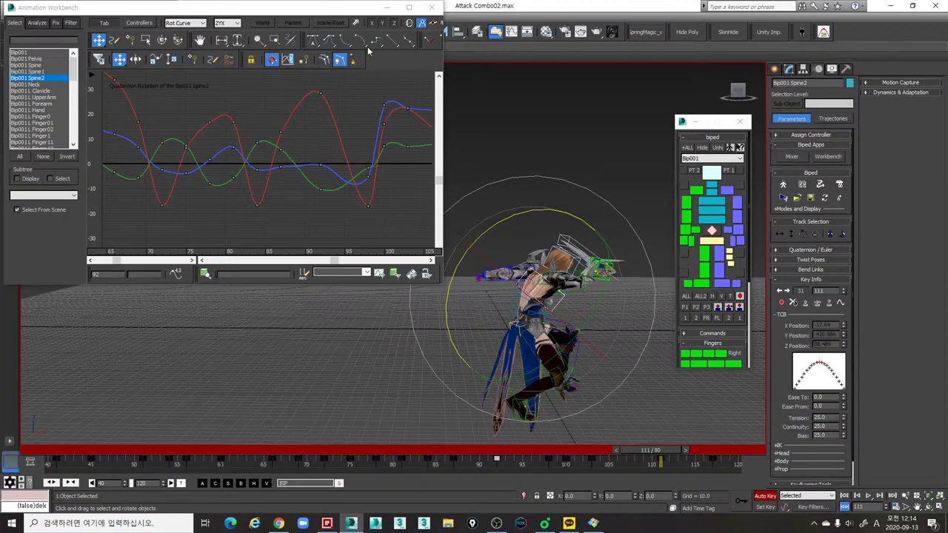
left_click(383, 25)
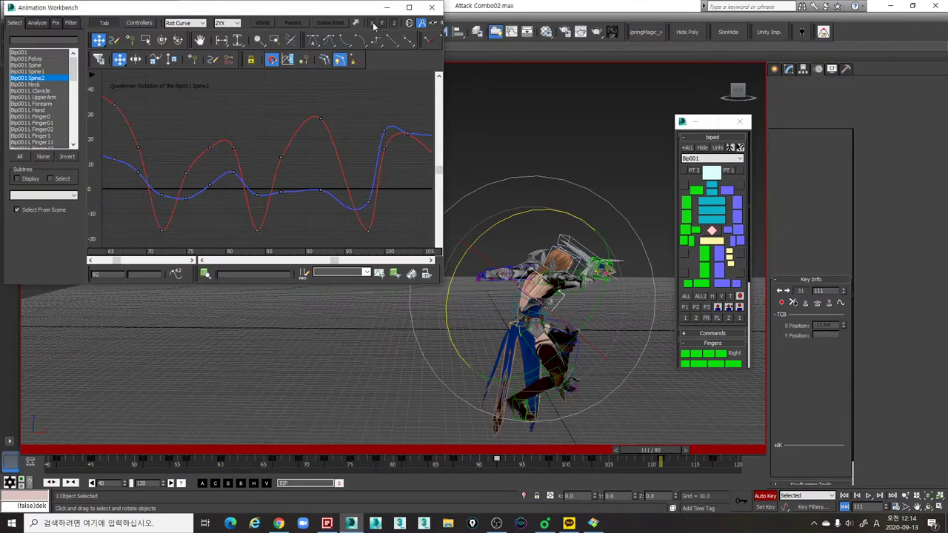
left_click(372, 25)
middle_click_drag(259, 147, 289, 151)
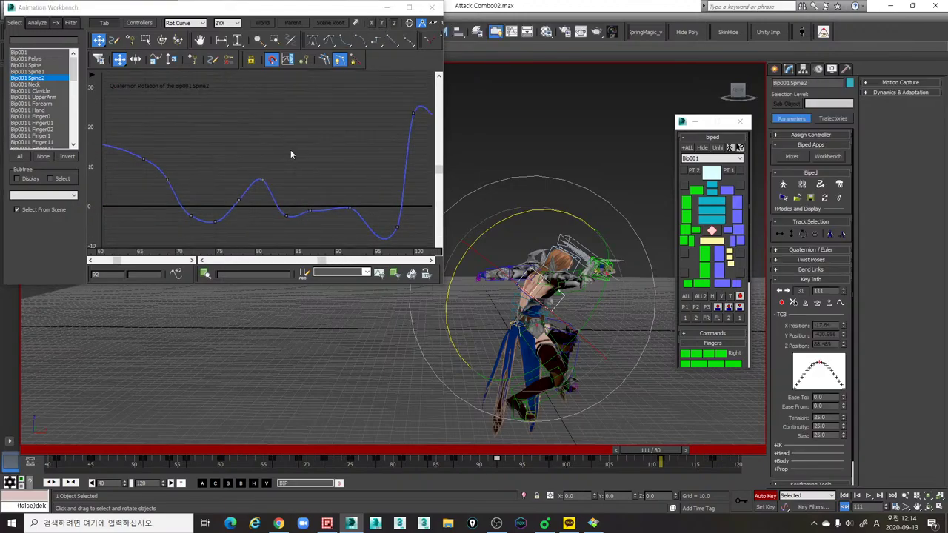
key("comma")
key("comma")
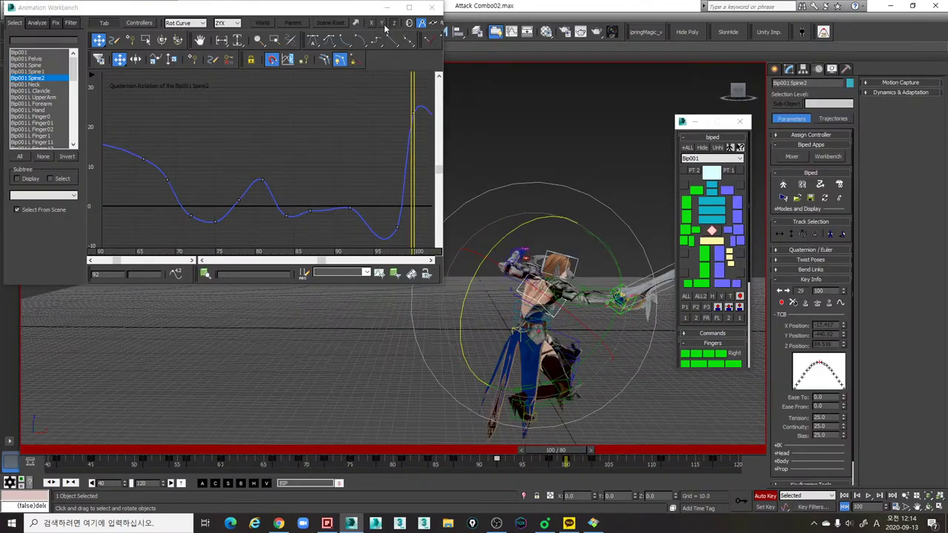
left_click(382, 23)
key("comma")
key("comma")
key("comma")
key("comma")
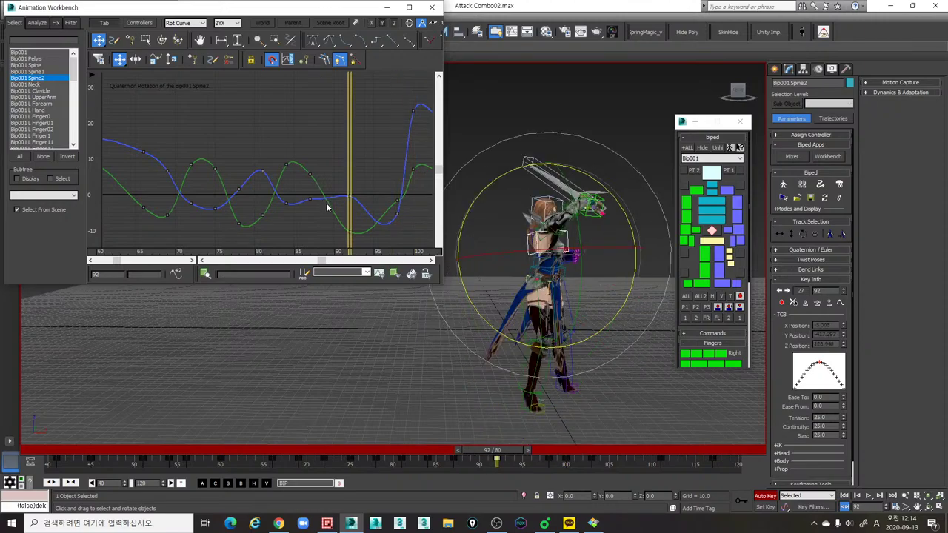
Step: Slightly lower the Spine2 Z rotation key at frame 87, raise the frame 84 key to about -0.6, and play the result
key("period")
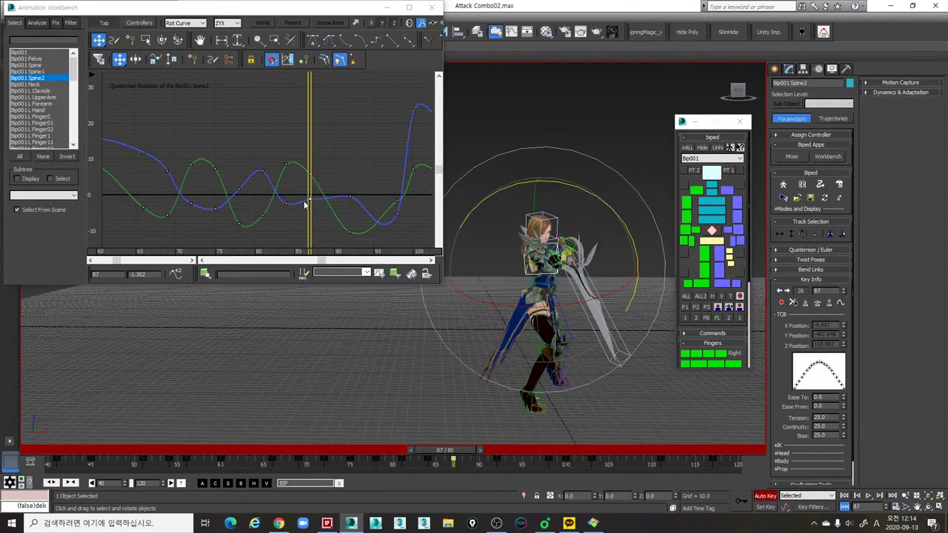
left_click_drag(310, 200, 310, 202)
key("comma")
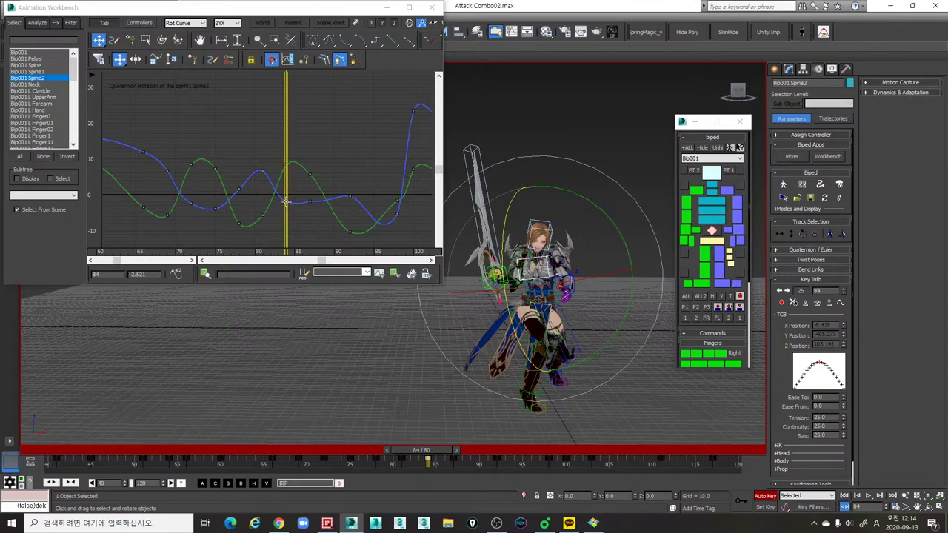
key("slash")
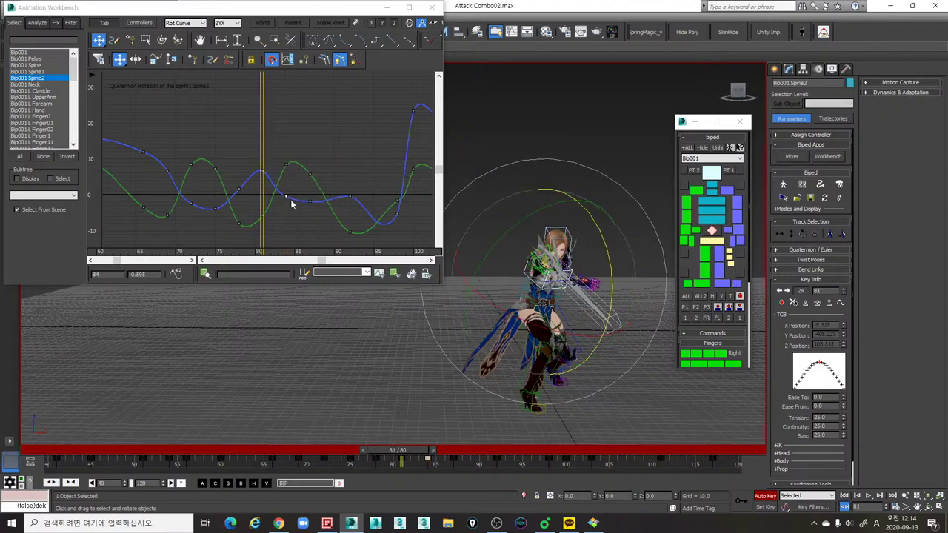
key("slash")
Step: Lower the Spine2 Z rotation key at frame 100 to about 17.8
mouse_move(422, 211)
middle_mouse_down()
mouse_move(305, 200)
mouse_move(313, 203)
middle_mouse_up()
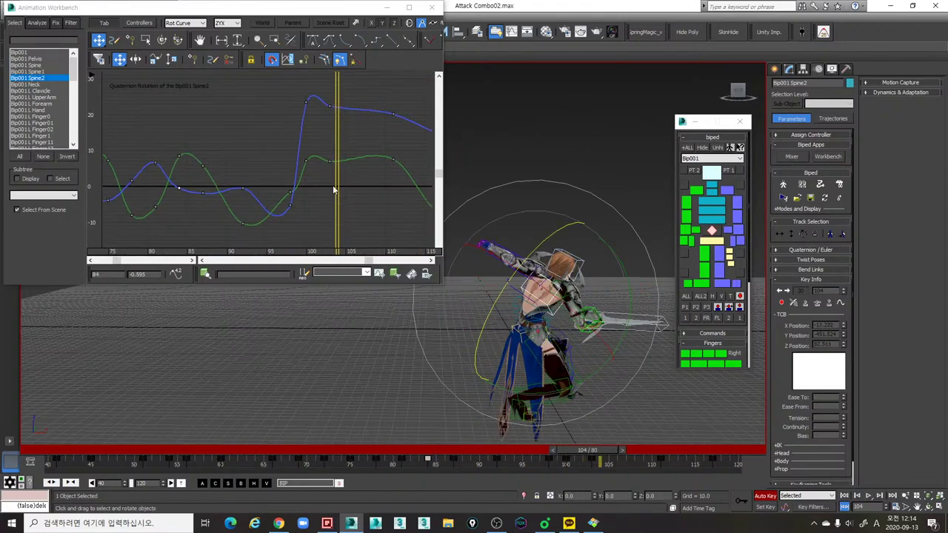
mouse_move(336, 189)
left_mouse_down()
mouse_move(306, 108)
mouse_move(306, 123)
left_mouse_up()
left_click(306, 102)
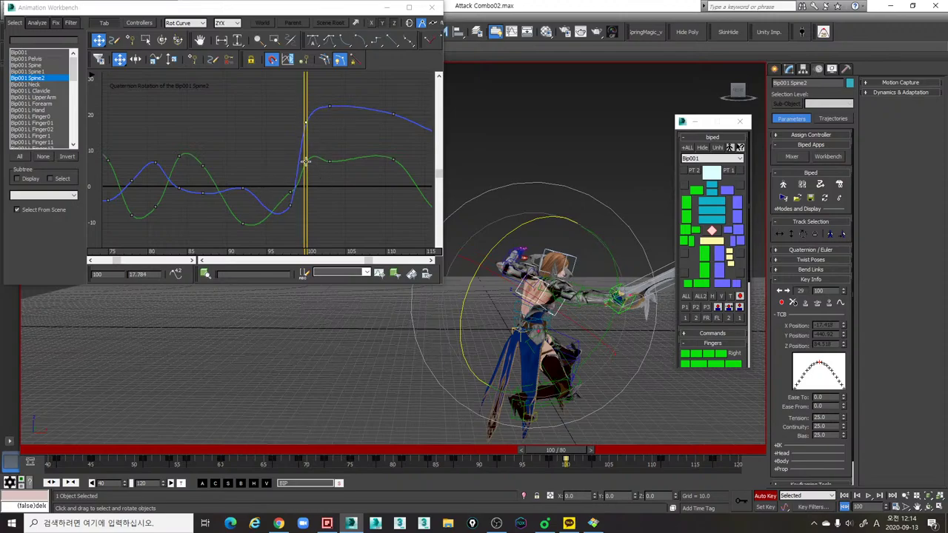
Step: Smooth the Spine2 Y rotation curve by slightly adjusting the keys at frames 100 and 103 and lowering the frame 111 key to about 5.1
left_click(329, 161)
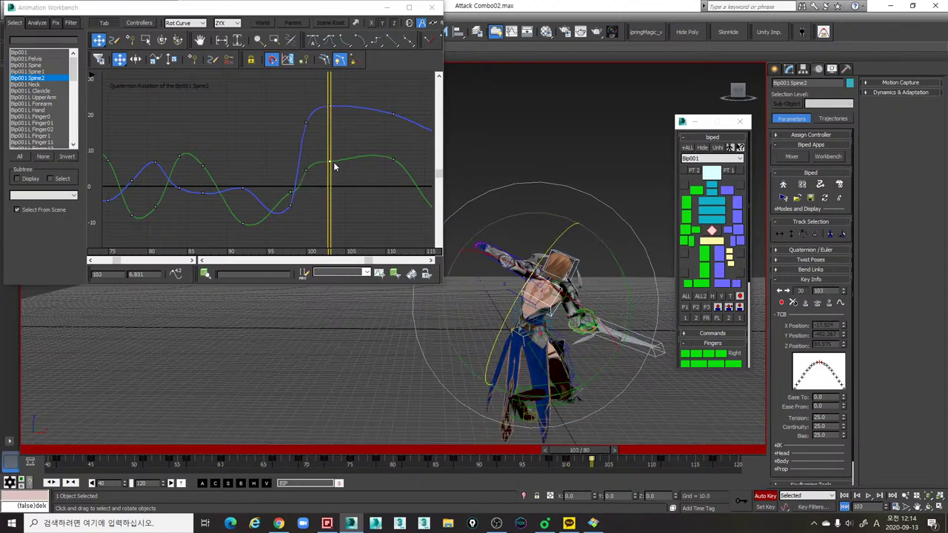
left_click(393, 159)
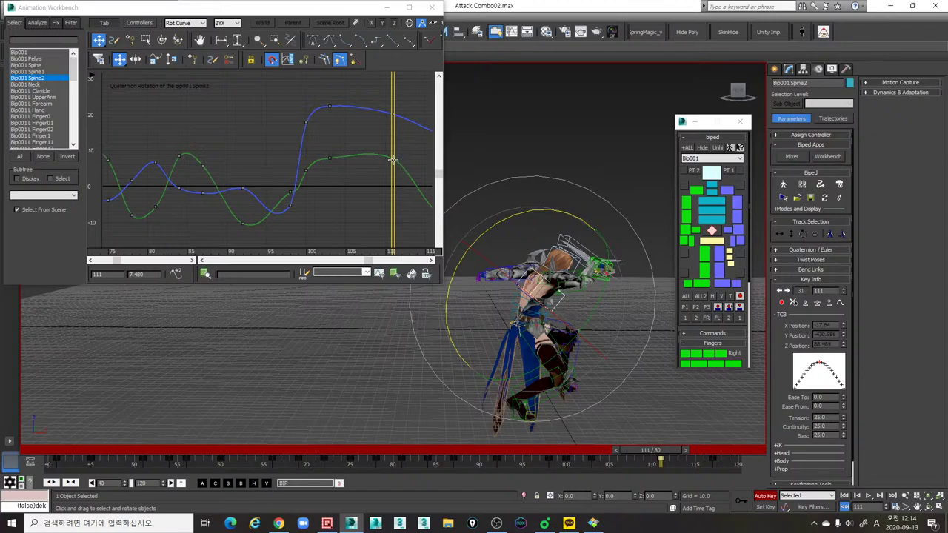
left_click_drag(393, 160, 393, 169)
key("comma")
key("comma")
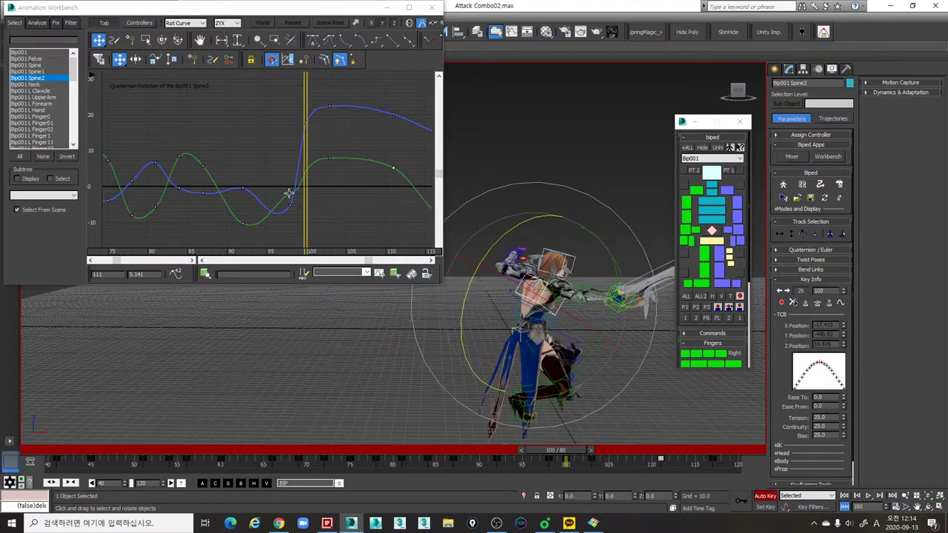
Step: Try raising the Spine2 Z rotation key at frame 98 to about 10.1, play it back, and undo the change
key("comma")
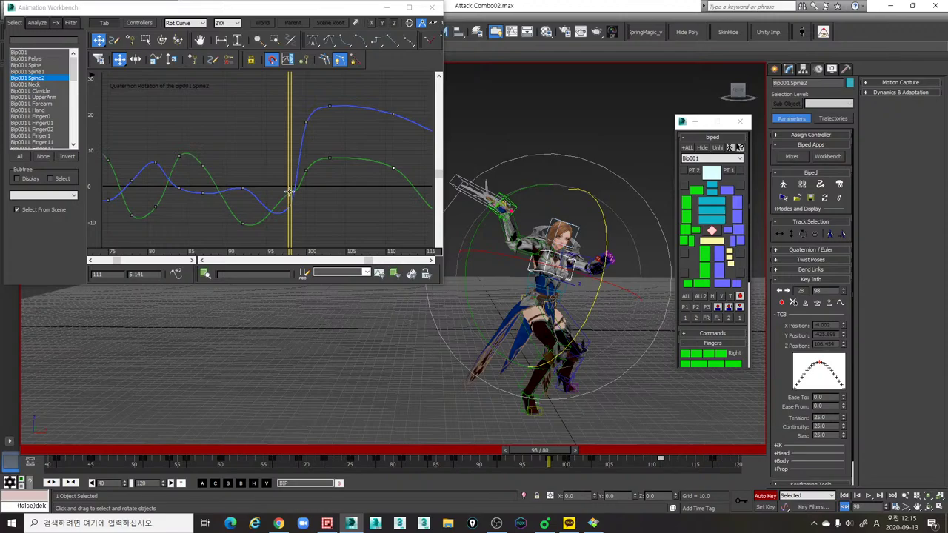
left_click(291, 211)
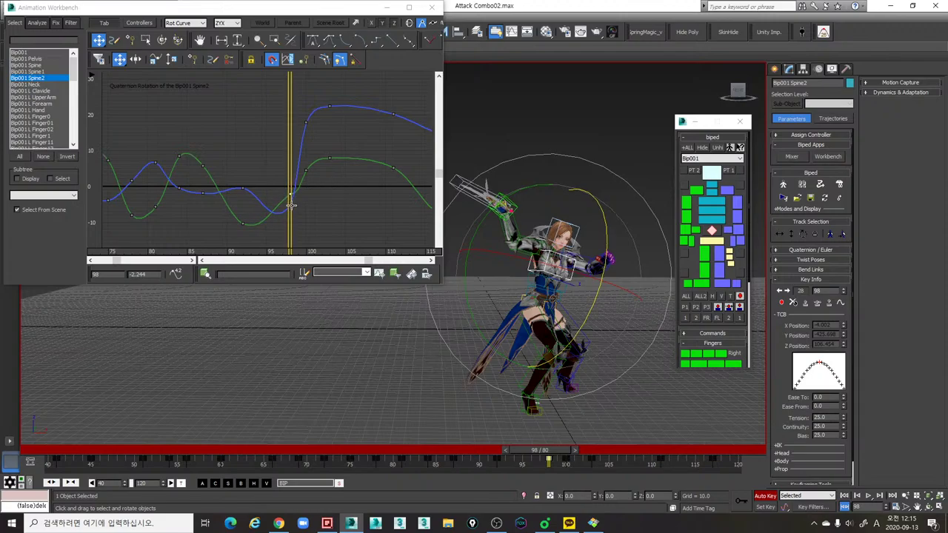
left_click_drag(291, 205, 289, 151)
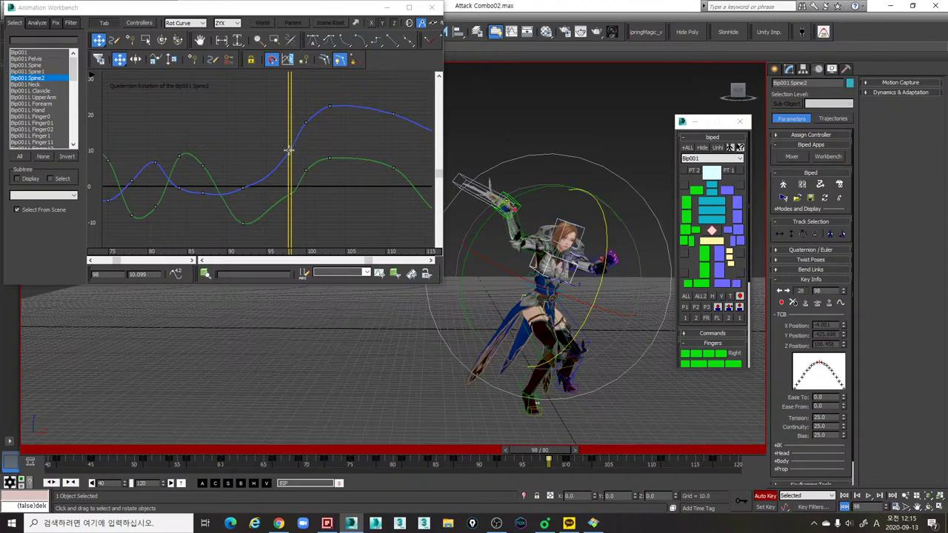
key("slash")
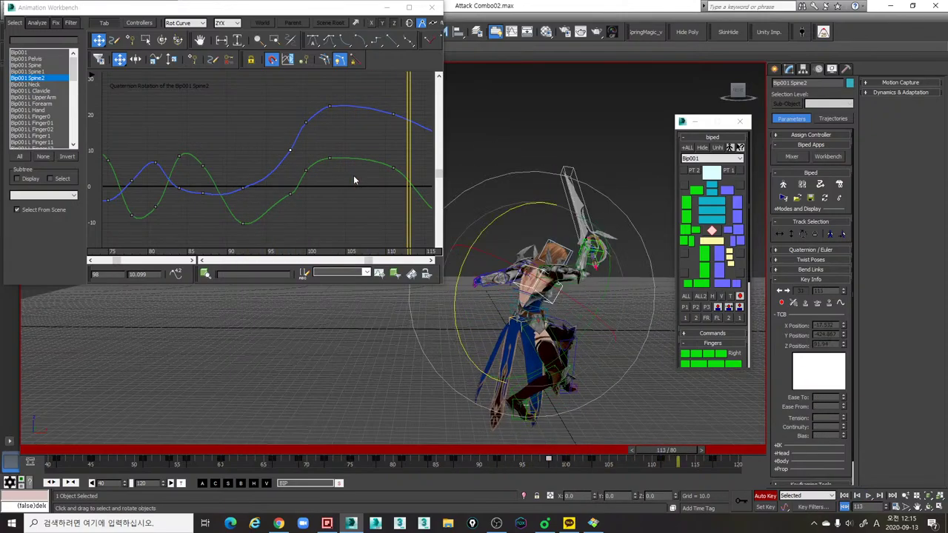
key("ctrl+z")
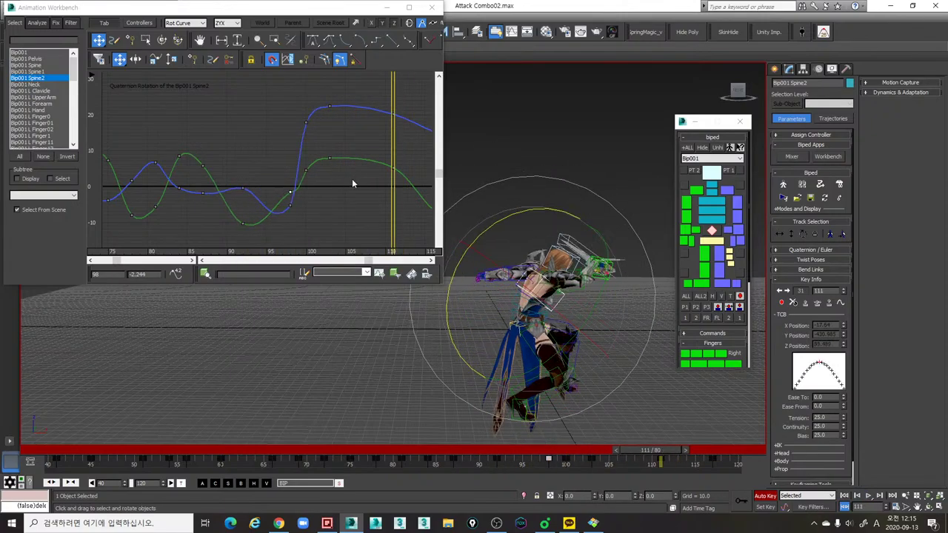
Step: Show only the X rotation curve of Spine2 and go to the key pose at frame 100
left_click(375, 25)
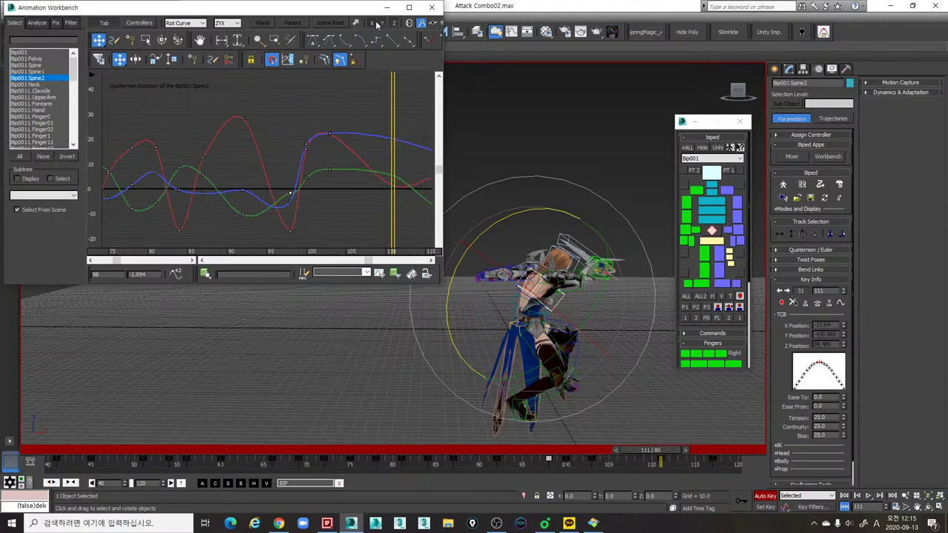
left_click(380, 24)
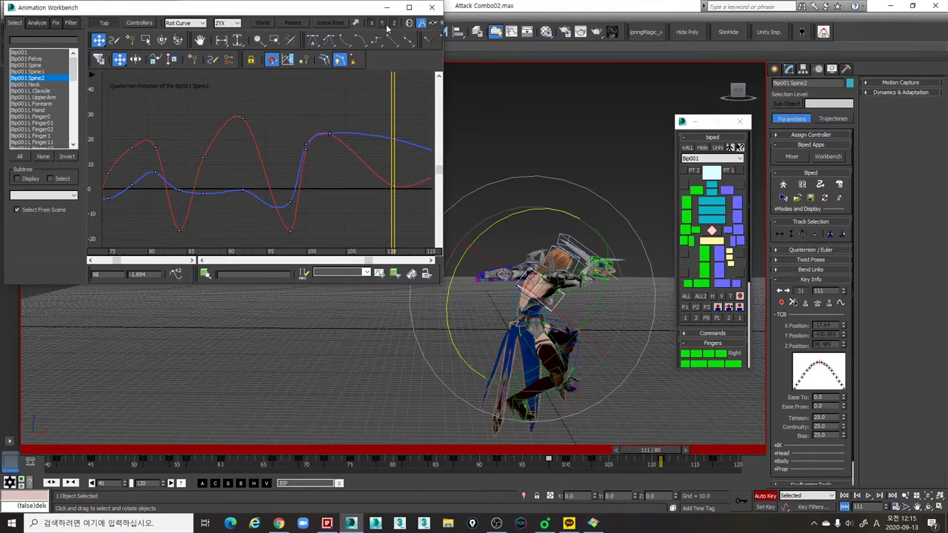
left_click(393, 28)
key("comma")
key("comma")
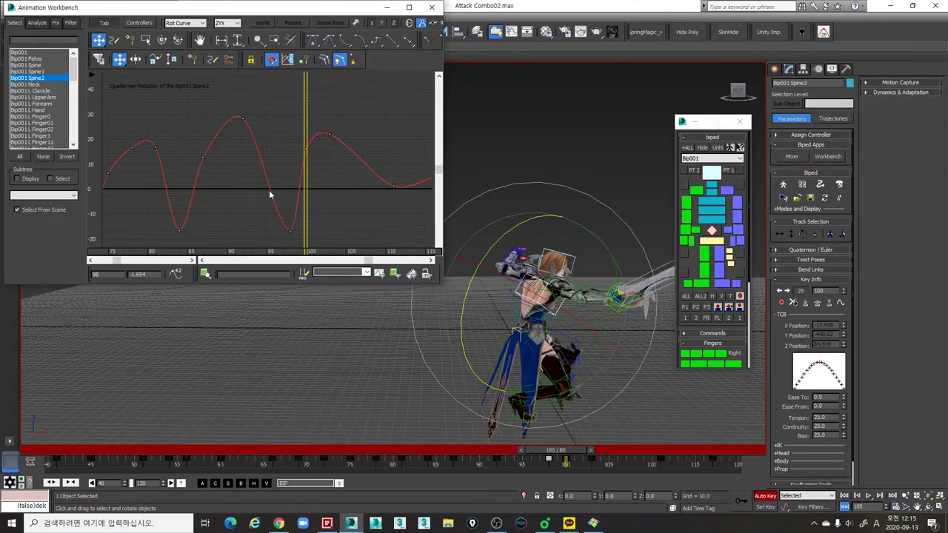
Step: Lower the Spine2 X rotation key at frame 81 to about 12
scroll(269, 192, "down", 1)
middle_click_drag(269, 193, 294, 185)
key("comma")
key("comma")
key("comma")
key("comma")
key("comma")
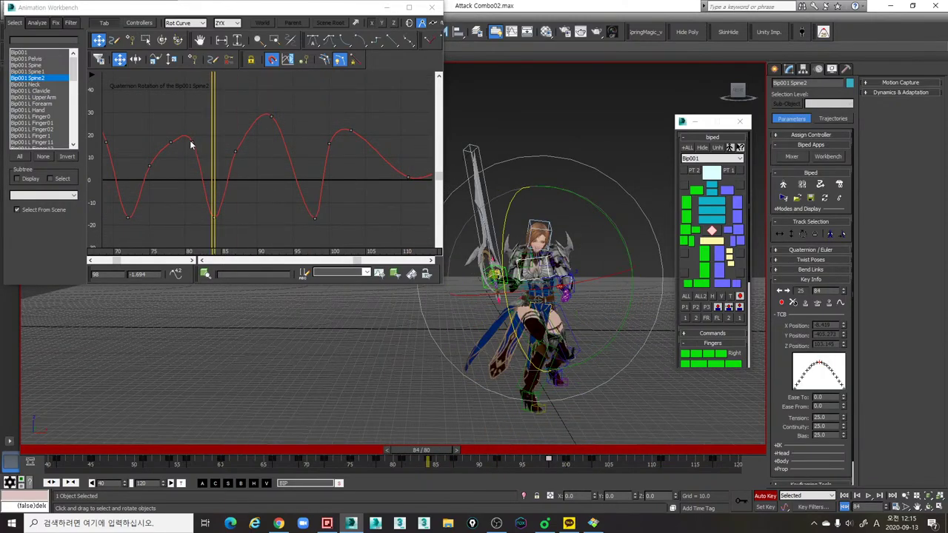
key("comma")
key("comma")
key("comma")
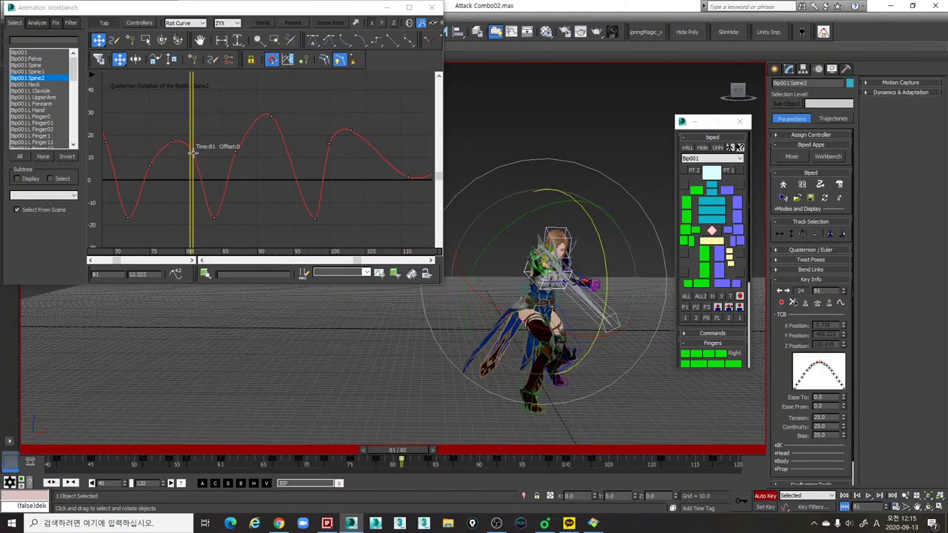
Step: Play the animation and scrub the timeline from frame 98 to 107 to review the Spine2 motion
middle_click_drag(265, 178, 354, 185)
scroll(347, 181, "down", 1)
key("comma")
key("slash")
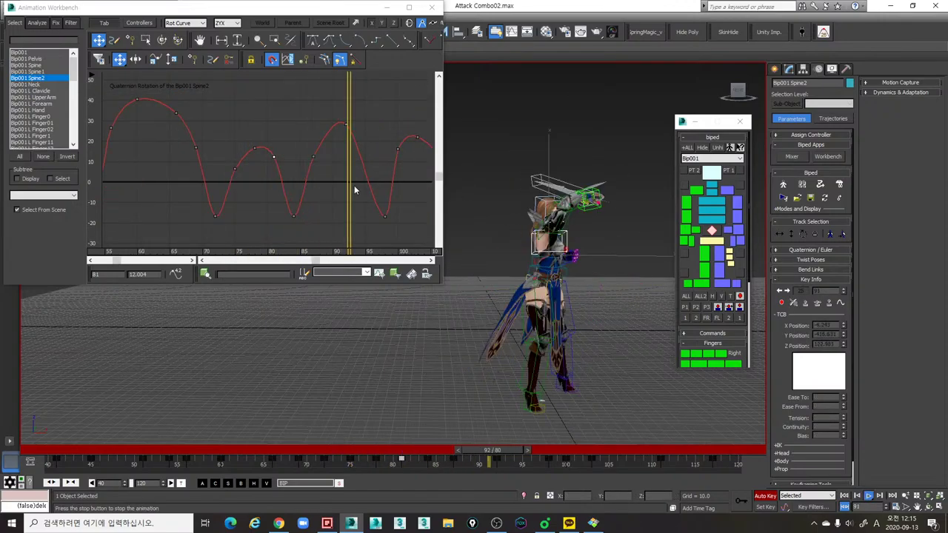
key("slash")
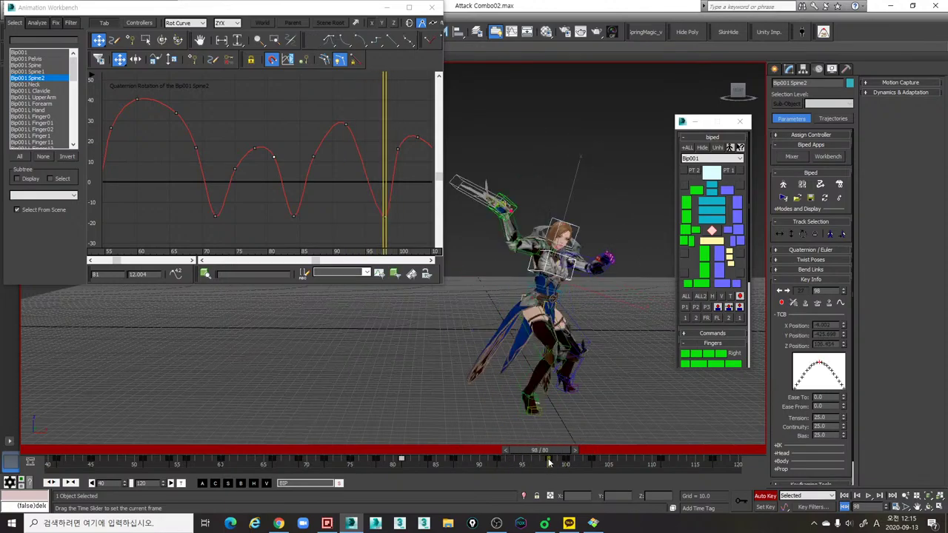
left_click_drag(581, 465, 626, 465)
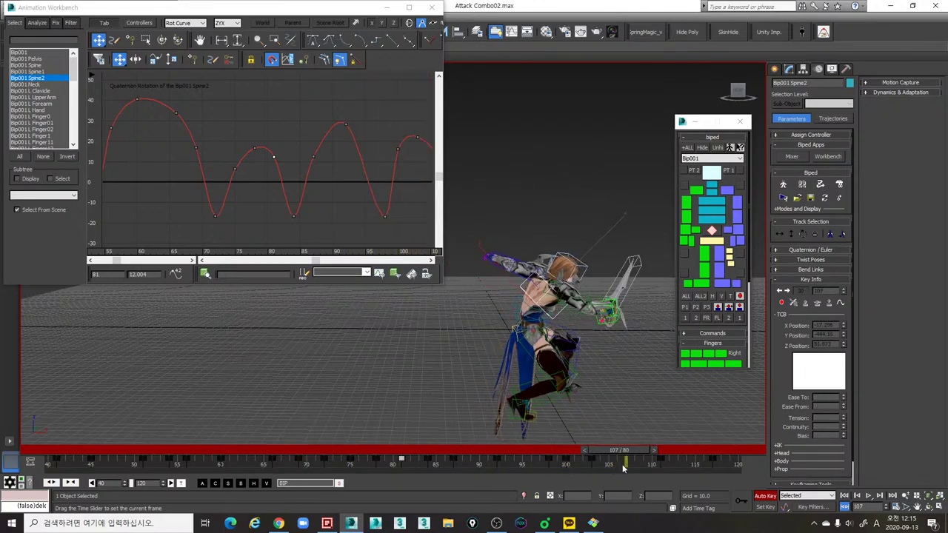
Step: Minimize the animation curve window and select the biped's right hand
middle_click_drag(610, 396, 503, 392)
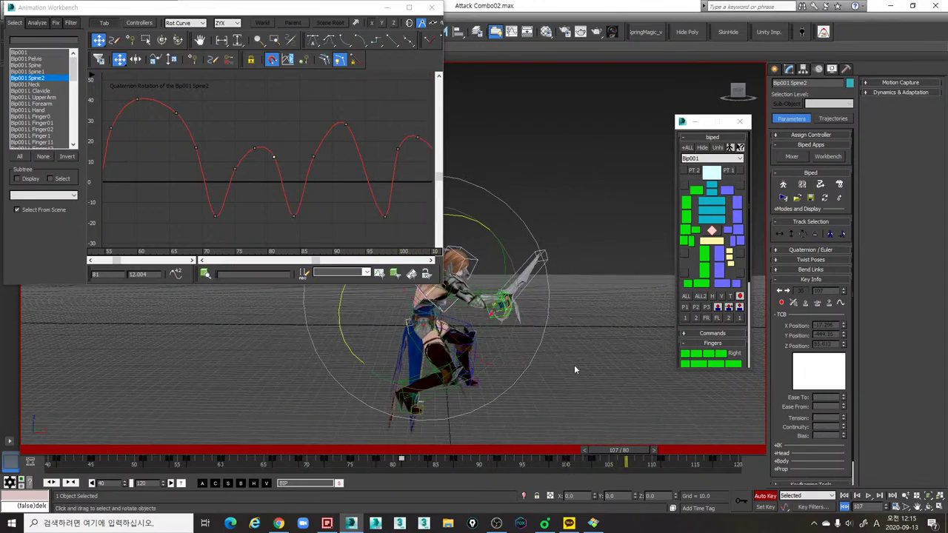
left_click(387, 8)
mouse_move(438, 315)
middle_mouse_down("alt")
mouse_move(488, 324)
mouse_move(437, 328)
middle_mouse_up("alt")
scroll(410, 298, "up", 4)
left_click(207, 97)
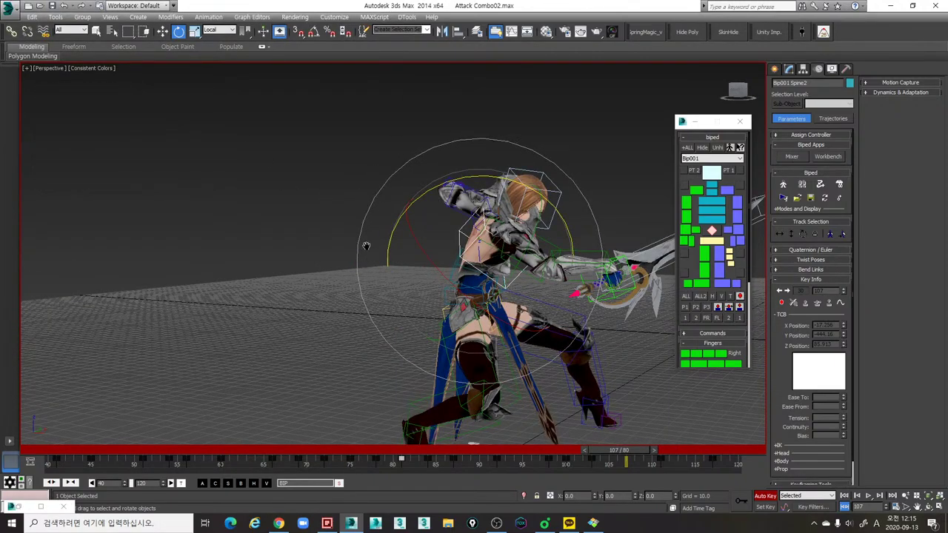
middle_click_drag(571, 347, 453, 277)
left_click(688, 231)
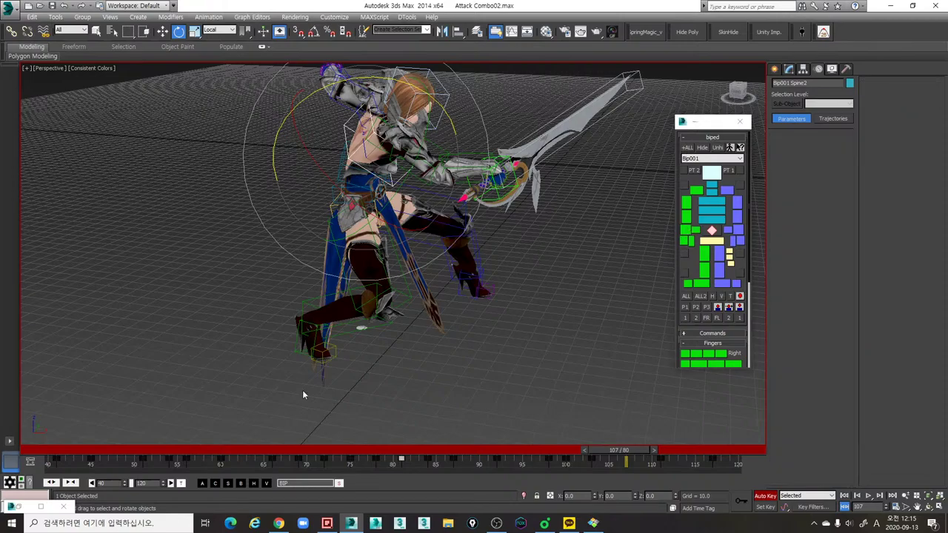
scroll(330, 330, "down", 5)
middle_click_drag(331, 329, 339, 404)
middle_click_drag(339, 403, 337, 362, "alt")
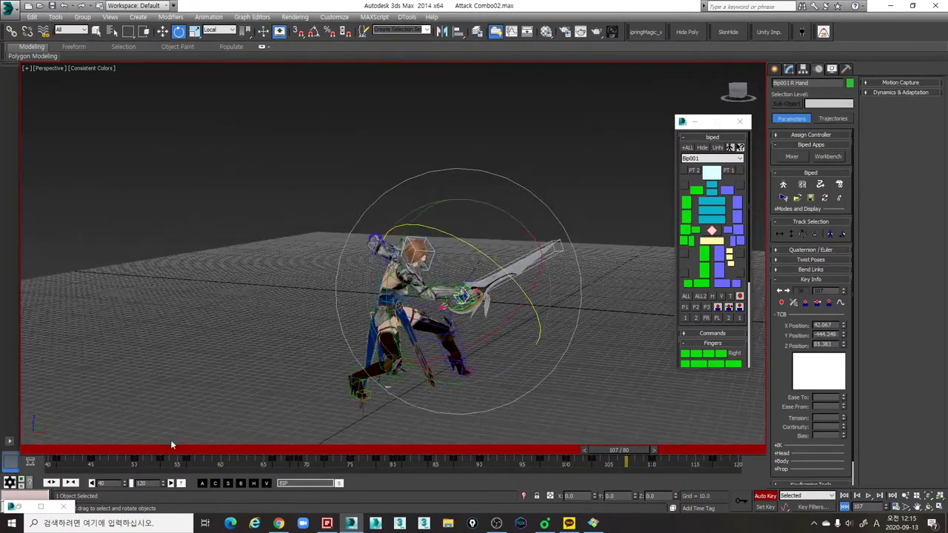
Step: Scrub between frames 36 and 39 from several angles to examine the right hand and sword motion
left_click_drag(171, 450, 110, 456)
key("e")
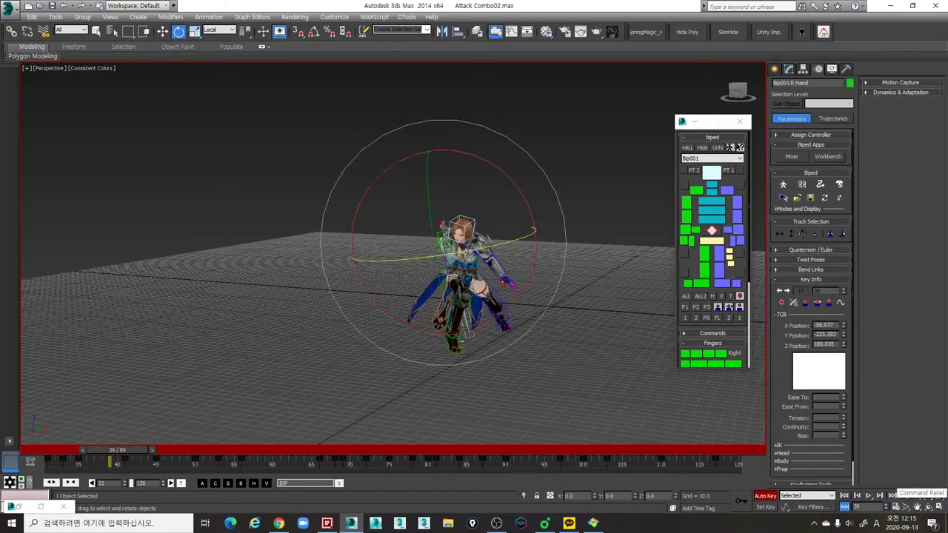
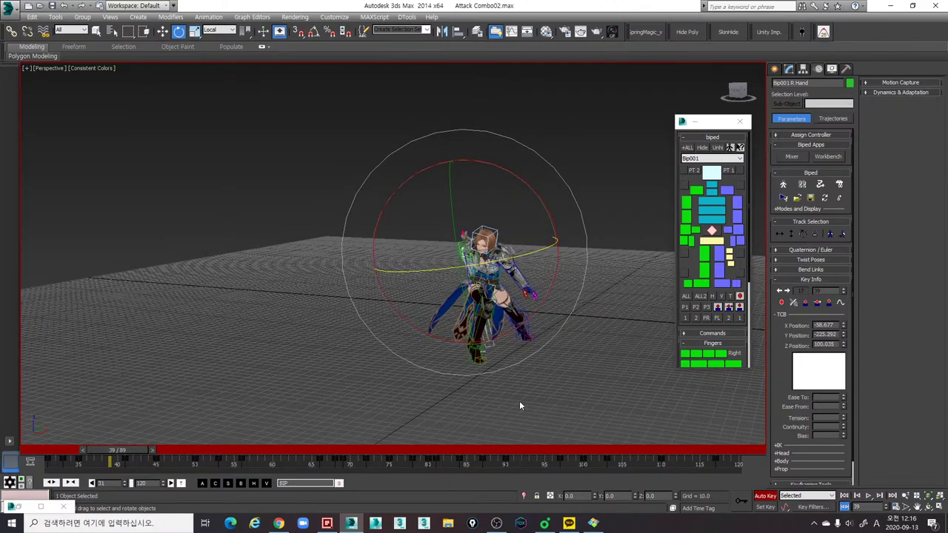
scroll(518, 405, "up", 2)
middle_click_drag(327, 392, 485, 388, "alt")
left_click_drag(117, 449, 95, 450)
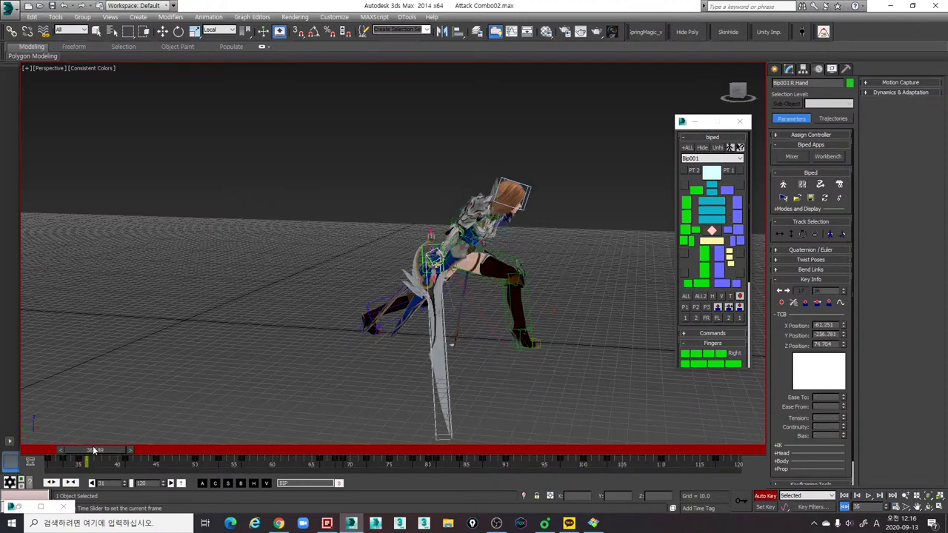
key("e")
middle_click_drag(355, 385, 200, 392, "alt")
left_click_drag(53, 451, 97, 450)
middle_click_drag(189, 407, 294, 393, "alt")
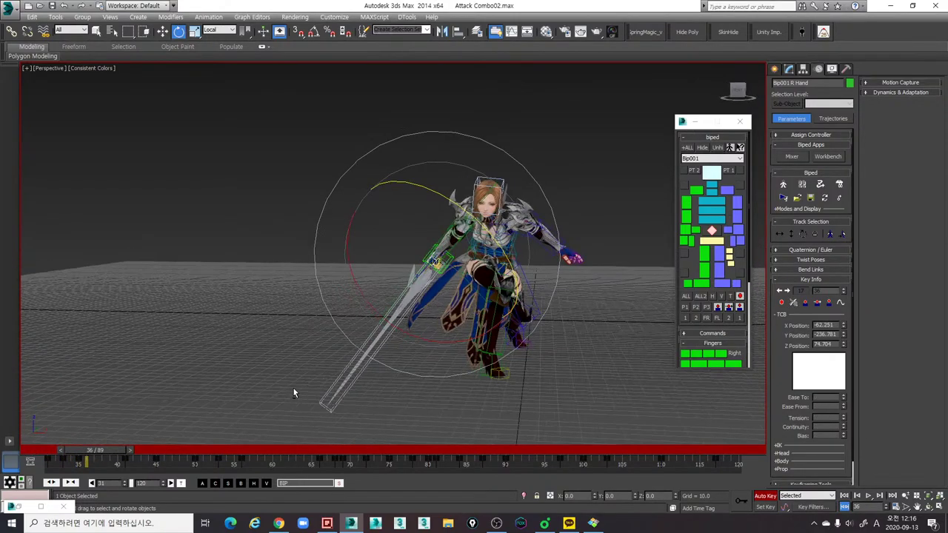
mouse_move(91, 450)
left_mouse_down()
mouse_move(117, 453)
mouse_move(91, 453)
mouse_move(109, 449)
left_mouse_up()
key("e")
middle_click_drag(184, 400, 306, 439, "alt")
mouse_move(103, 452)
left_mouse_down()
mouse_move(134, 450)
mouse_move(79, 451)
mouse_move(95, 451)
left_mouse_up()
middle_click_drag(178, 408, 280, 390, "alt")
Step: Step back and forth through the right hand's keys between frames 33 and 41 to compare the sword poses
key("comma")
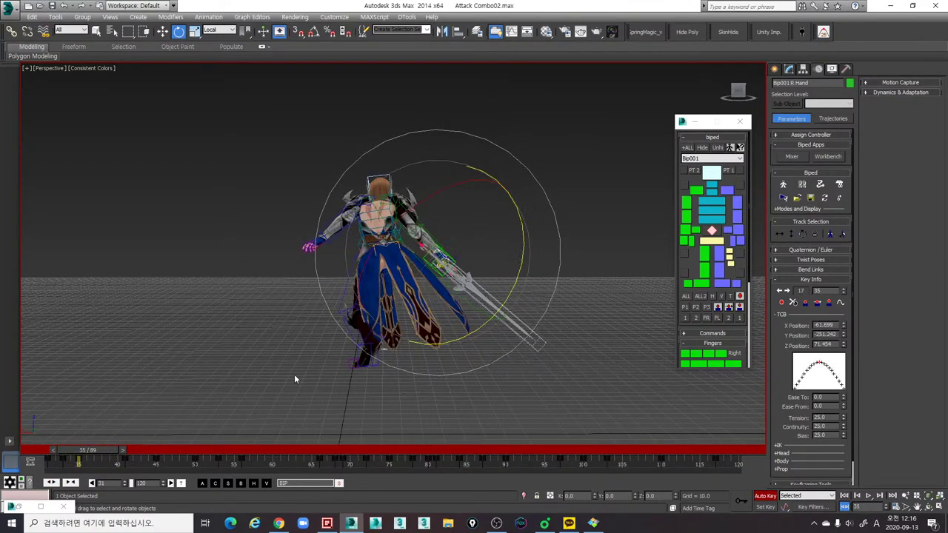
key("comma")
key("period")
key("comma")
key("comma")
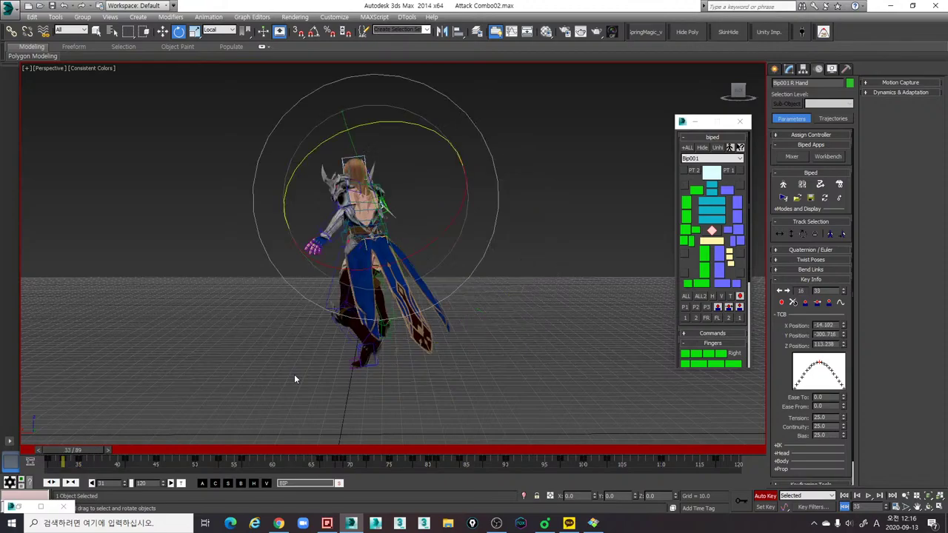
key("period")
key("period")
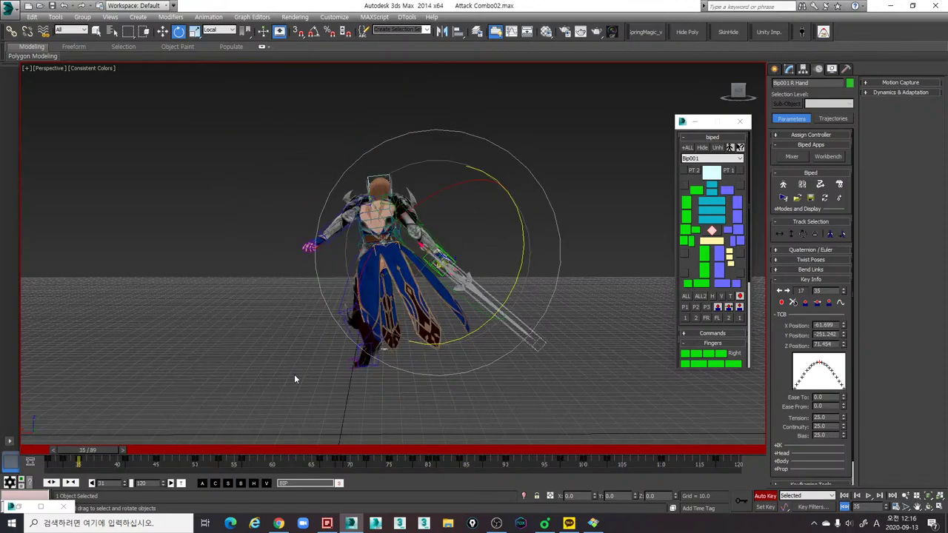
key("period")
key("comma")
key("period")
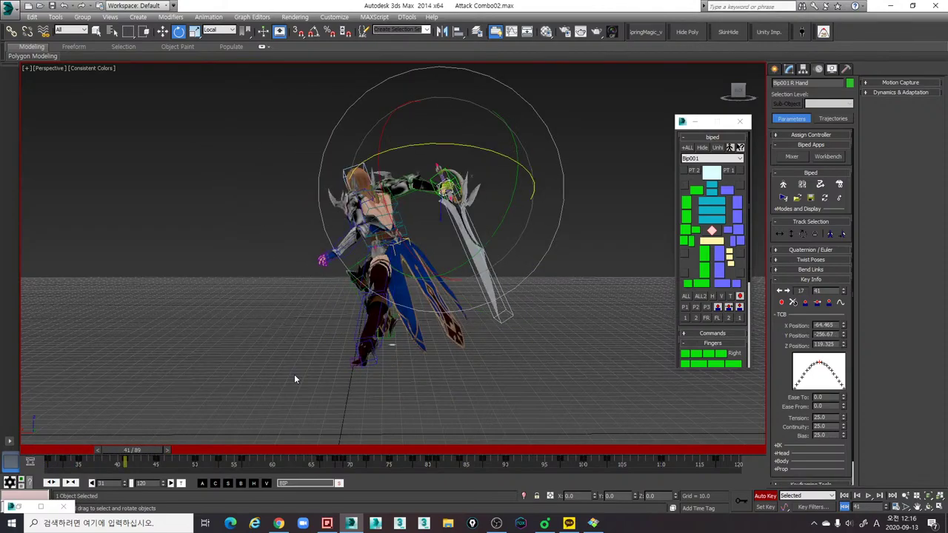
Step: Shift the right hand's key at frame 41 to frame 40 and scrub the swing up to frame 45
middle_click_drag(529, 339, 279, 431, "alt")
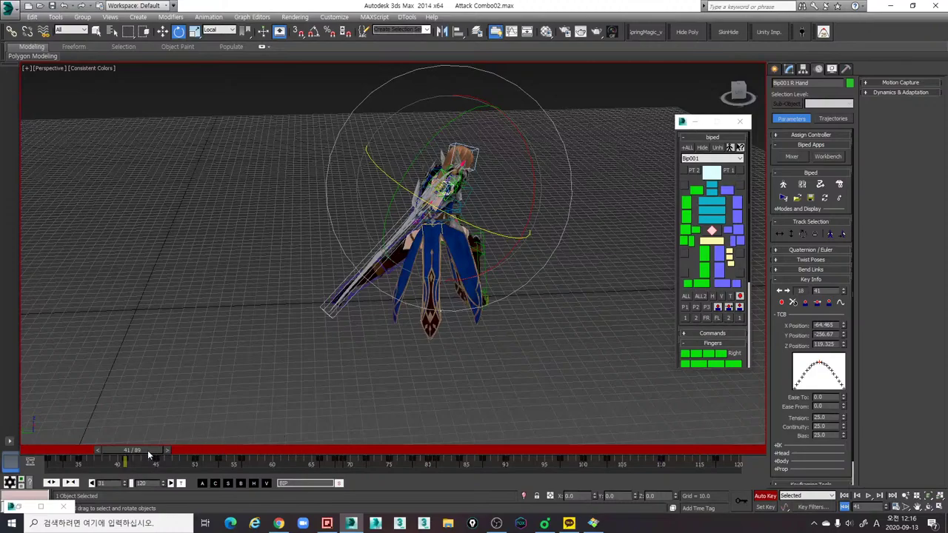
mouse_move(147, 450)
left_mouse_down()
mouse_move(112, 442)
mouse_move(126, 446)
mouse_move(116, 457)
mouse_move(89, 452)
mouse_move(148, 451)
left_mouse_up()
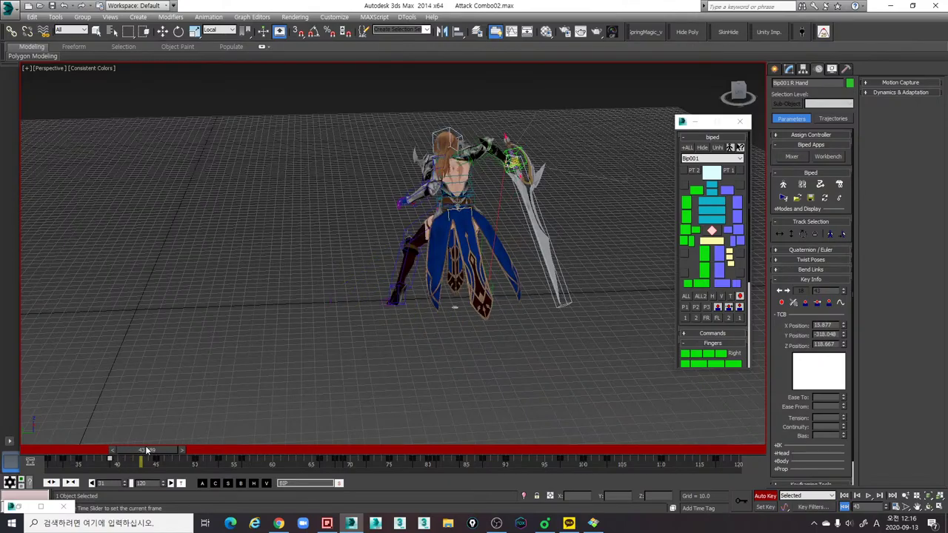
key("e")
middle_click_drag(452, 344, 505, 338, "alt")
middle_click_drag(425, 390, 294, 433, "alt")
left_click_drag(144, 449, 117, 460)
left_click_drag(127, 451, 158, 459)
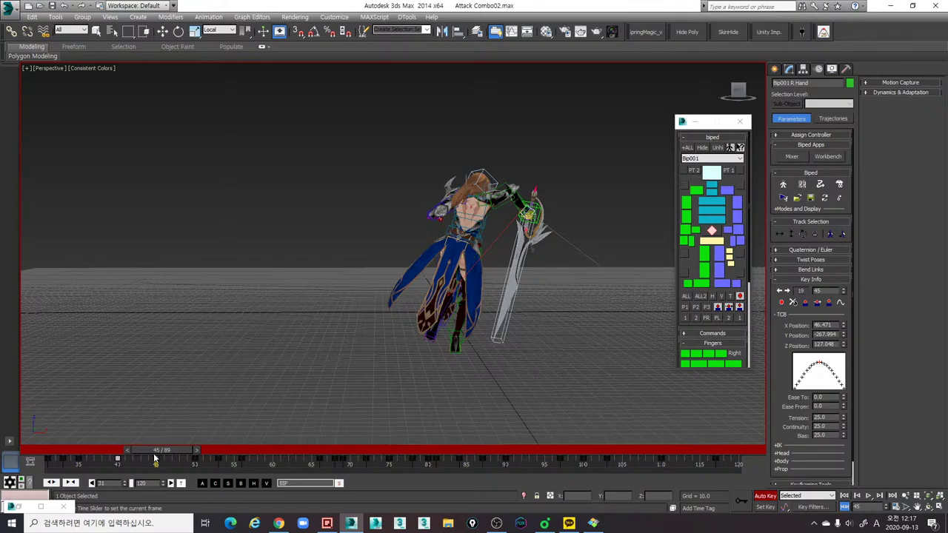
Step: At frame 45, move the right hand along Y to about -294.7
middle_click_drag(406, 412, 293, 411, "alt")
mouse_move(172, 452)
left_mouse_down()
mouse_move(120, 454)
mouse_move(170, 451)
left_mouse_up()
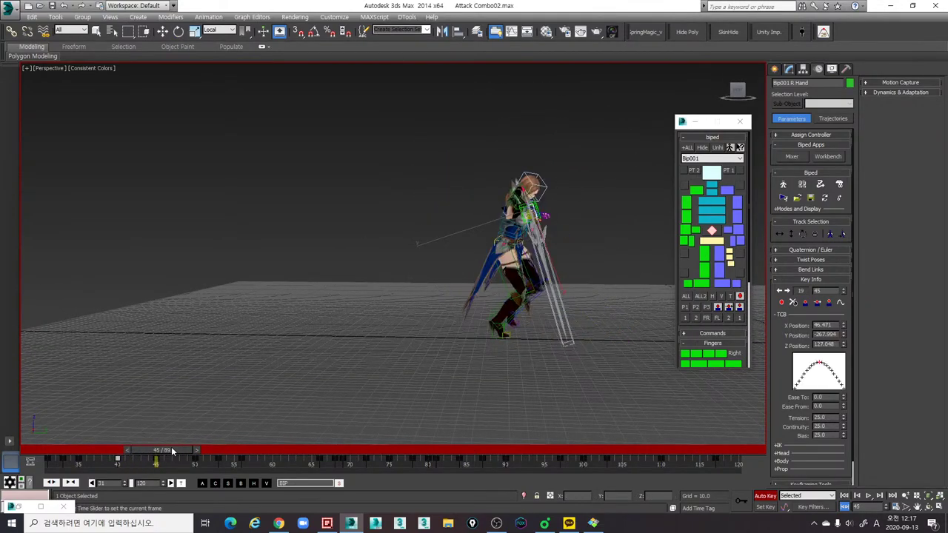
key("e")
middle_click_drag(514, 270, 515, 288)
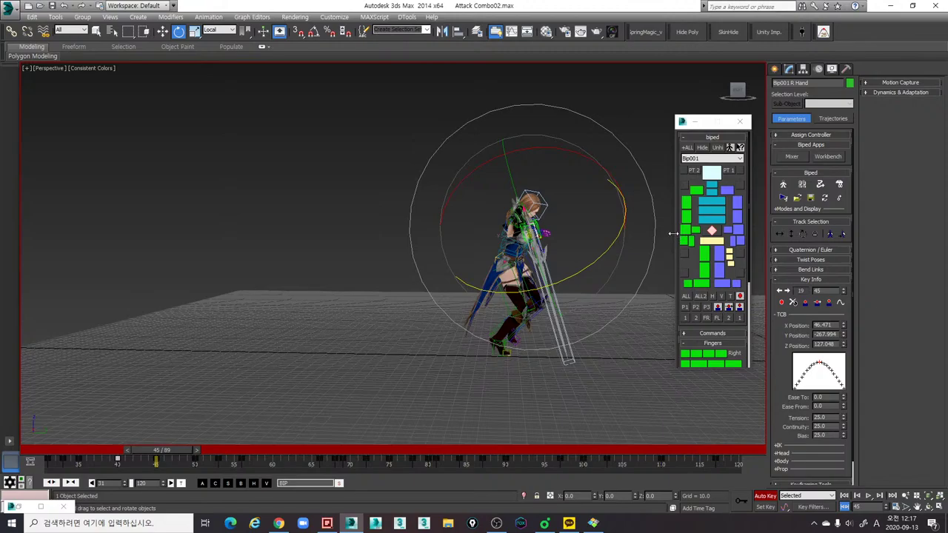
mouse_move(563, 256)
middle_mouse_down("alt")
mouse_move(517, 259)
mouse_move(556, 267)
middle_mouse_up("alt")
key("w")
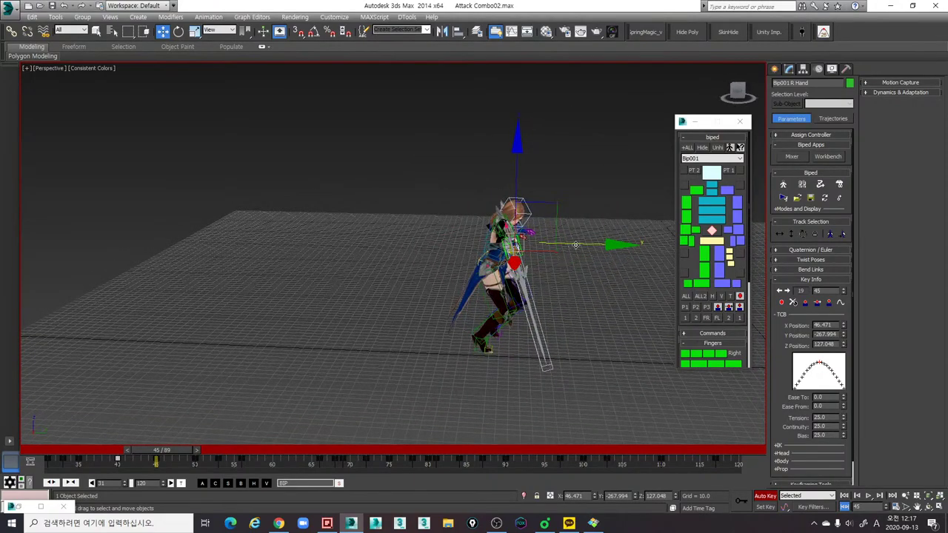
left_click_drag(575, 244, 545, 248)
middle_click_drag(571, 263, 513, 256, "alt")
Step: Compare the right hand's neighbouring keys and rotate the hand at frame 45 to adjust the sword's angle
mouse_move(169, 451)
left_mouse_down()
mouse_move(142, 451)
mouse_move(198, 453)
mouse_move(169, 451)
left_mouse_up()
key("w")
middle_click_drag(307, 387, 373, 369, "alt")
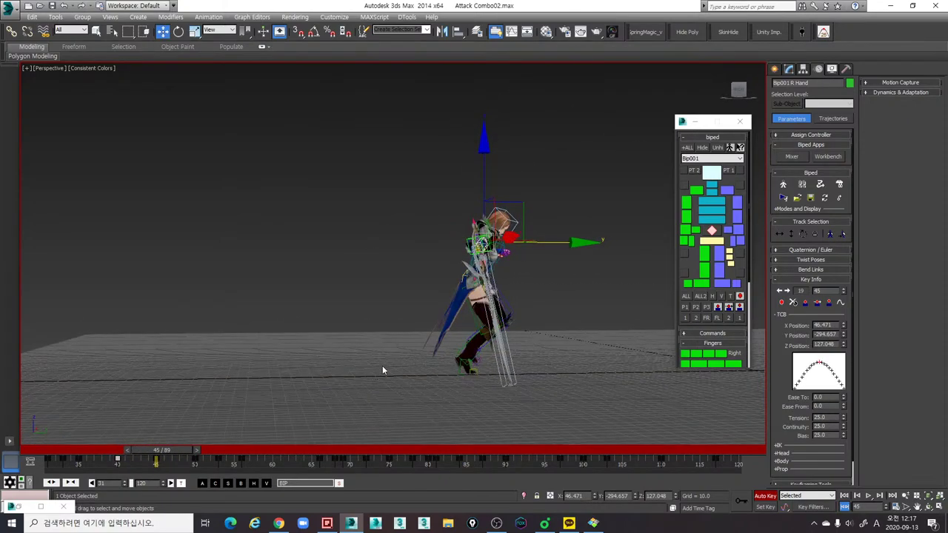
key("comma")
key("period")
key("e")
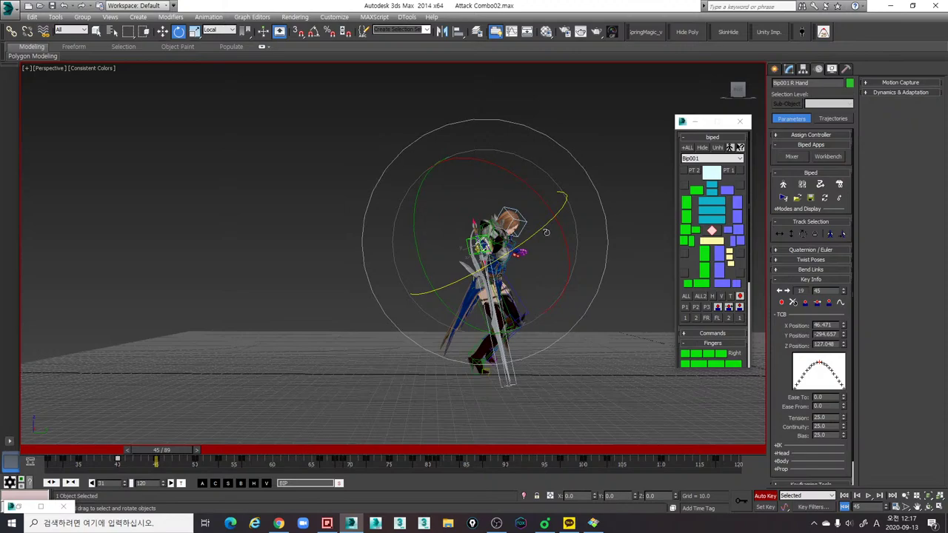
left_click_drag(561, 185, 571, 209)
middle_click_drag(585, 239, 516, 239, "alt")
middle_click_drag(526, 184, 548, 242, "alt")
Step: Move the right hand outward along X to about 55.5 at frame 45
key("w")
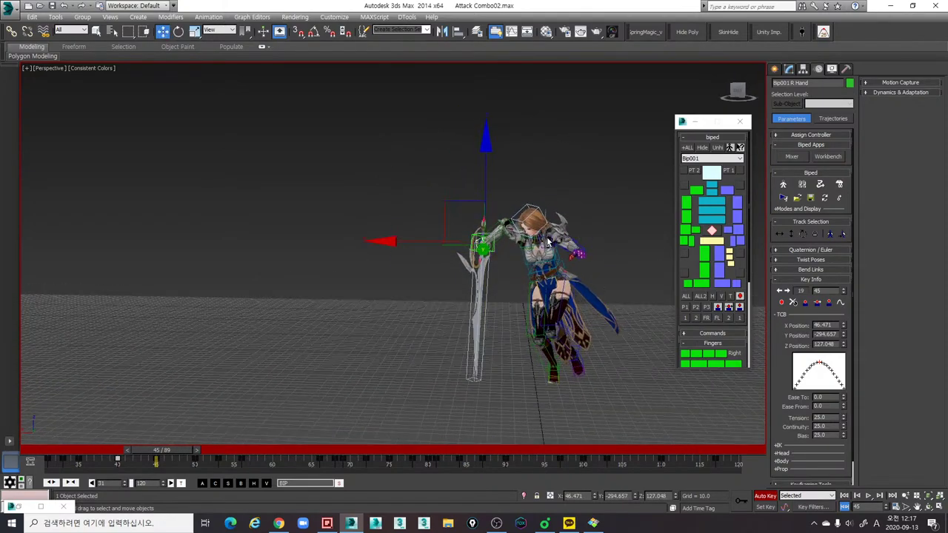
left_click(417, 241)
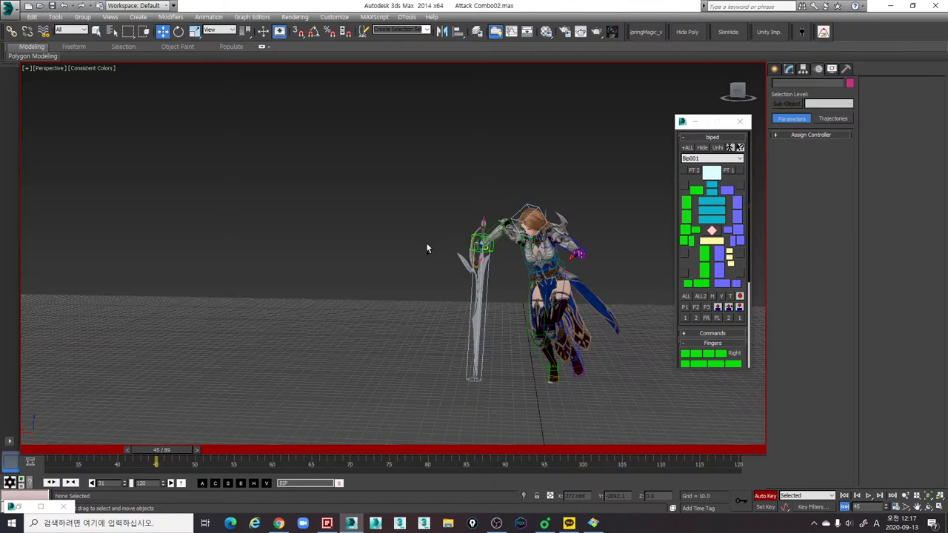
key("ctrl+z")
left_click_drag(421, 243, 412, 240)
middle_click_drag(448, 254, 497, 255, "alt")
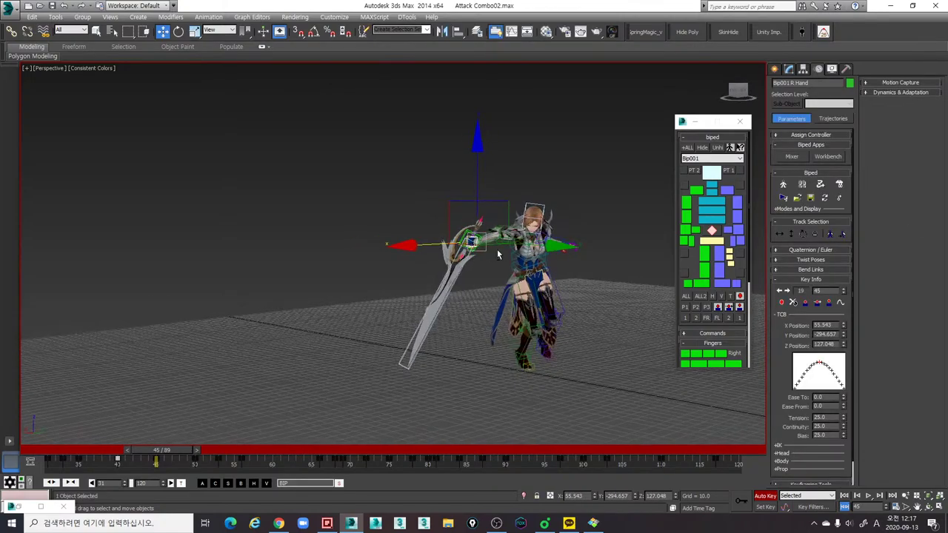
Step: Review the swing and, at frame 40, move the right hand in the XZ plane to about X -63.3, Z 109.1
mouse_move(167, 450)
left_mouse_down()
mouse_move(181, 450)
mouse_move(111, 449)
mouse_move(158, 449)
left_mouse_up()
middle_click_drag(459, 385, 558, 403, "alt")
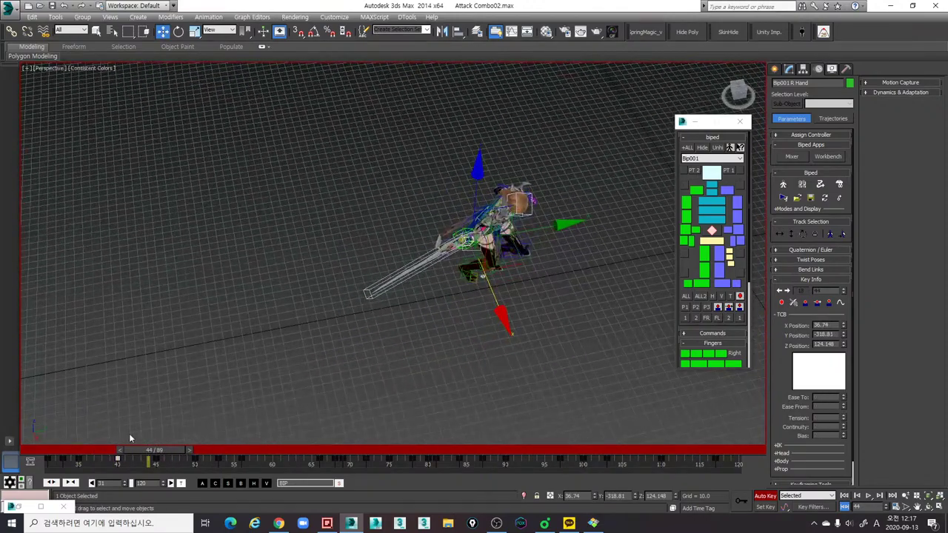
left_click_drag(89, 452, 121, 460)
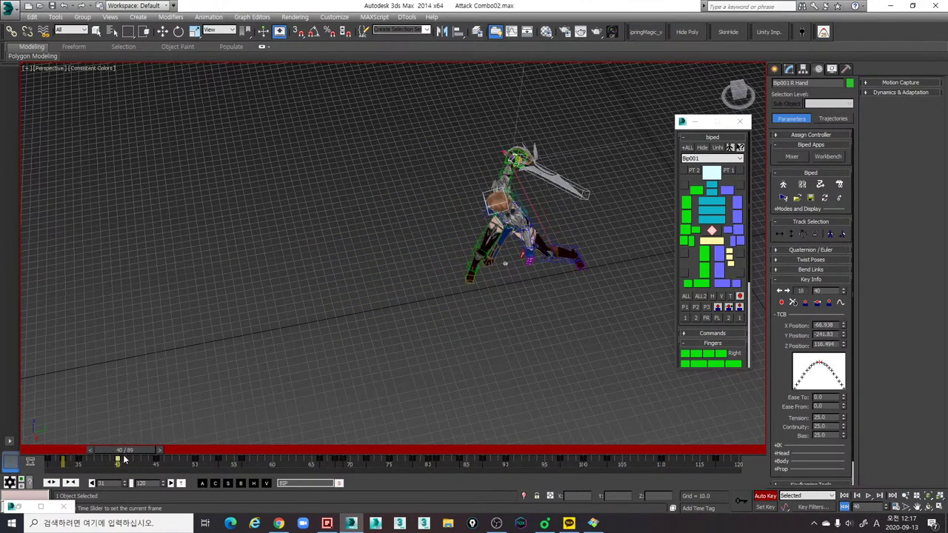
key("w")
middle_click_drag(238, 345, 412, 180, "alt")
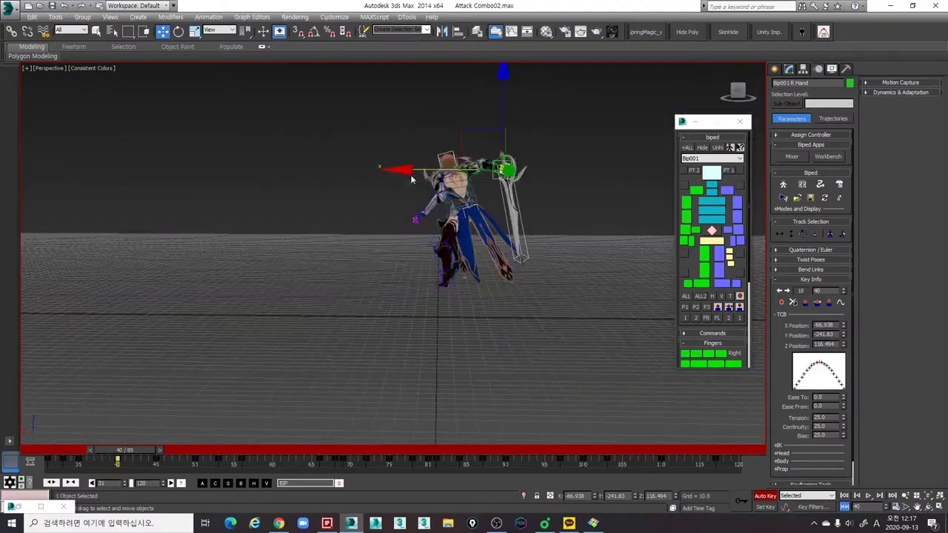
left_click_drag(487, 130, 483, 137)
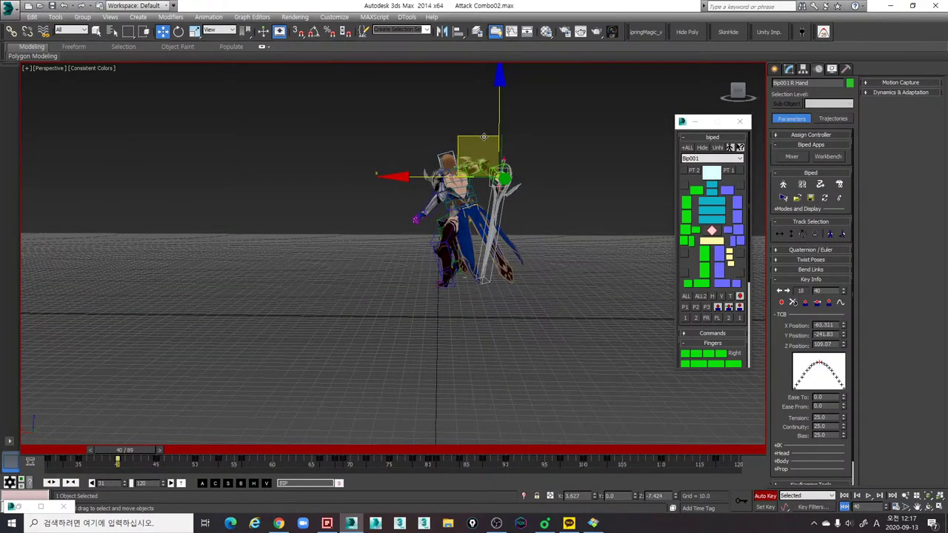
Step: At frame 45, raise and reposition the right hand to about X 47.2, Y -293.0, Z 139.0
left_click_drag(136, 449, 162, 450)
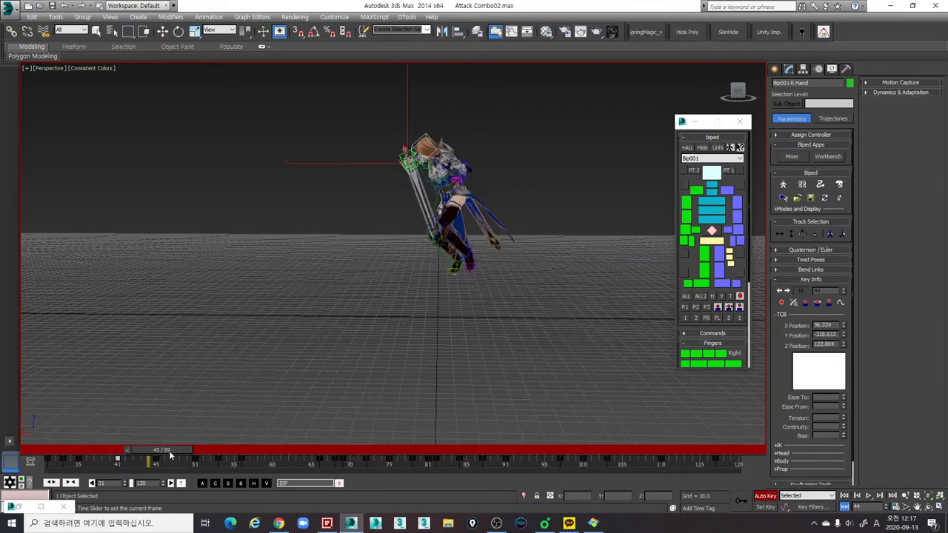
left_click_drag(354, 127, 365, 126)
middle_click_drag(365, 126, 457, 144, "alt")
left_click_drag(432, 116, 437, 112)
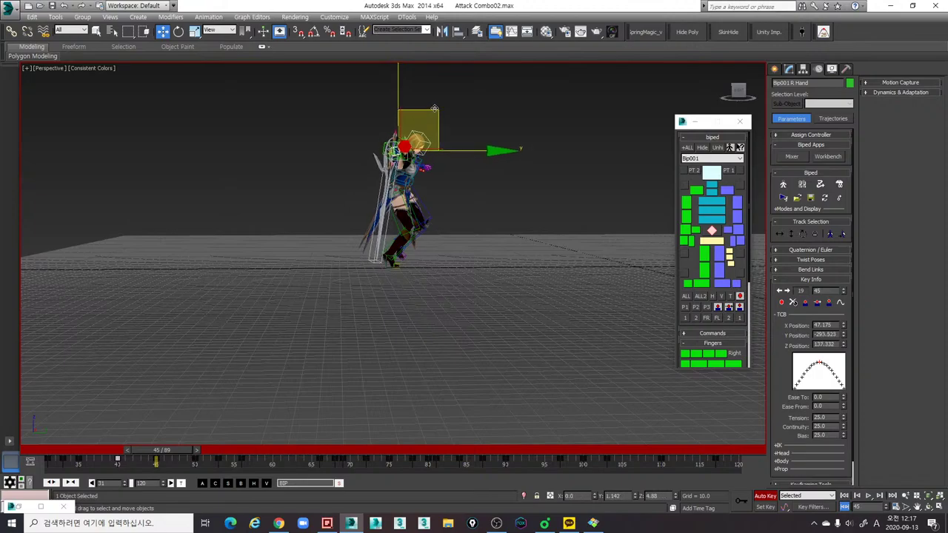
Step: Rotate the right hand at frame 45 to about X 161.3, Y 21.4, Z -45.2
key("e")
middle_click_drag(485, 162, 577, 179, "alt")
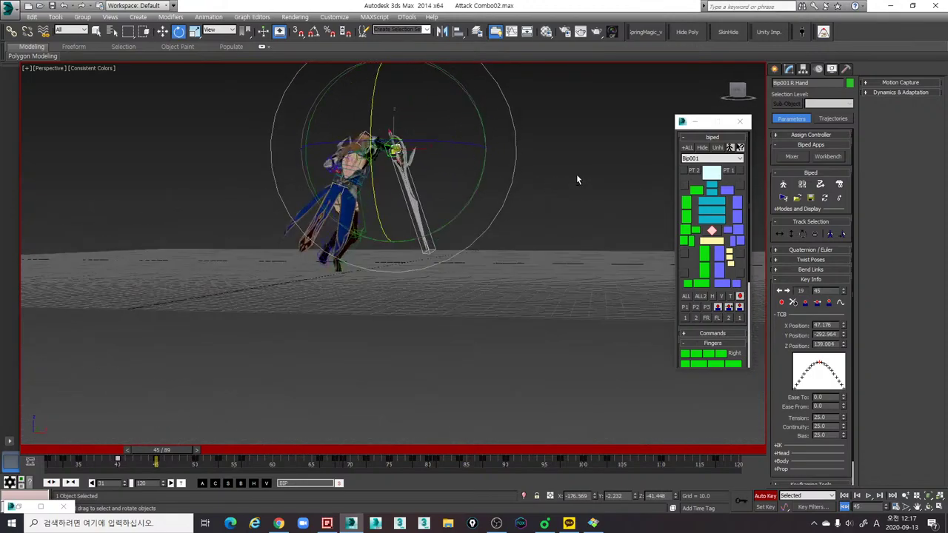
left_click_drag(476, 189, 447, 224)
middle_click_drag(447, 224, 489, 246, "alt")
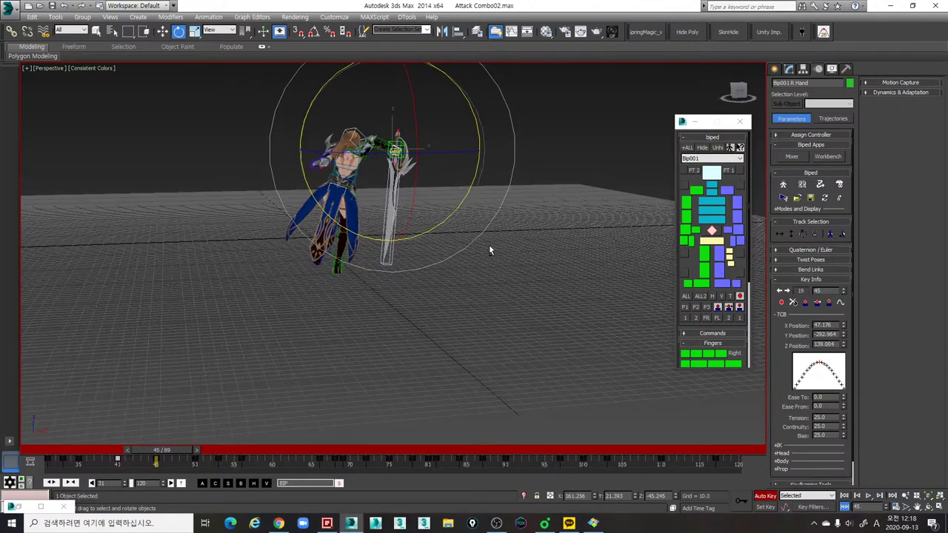
Step: Play the animation and scrub through frames 40 to 50 from several angles to review the right hand's sword arc
left_click_drag(109, 453, 206, 461)
key("e")
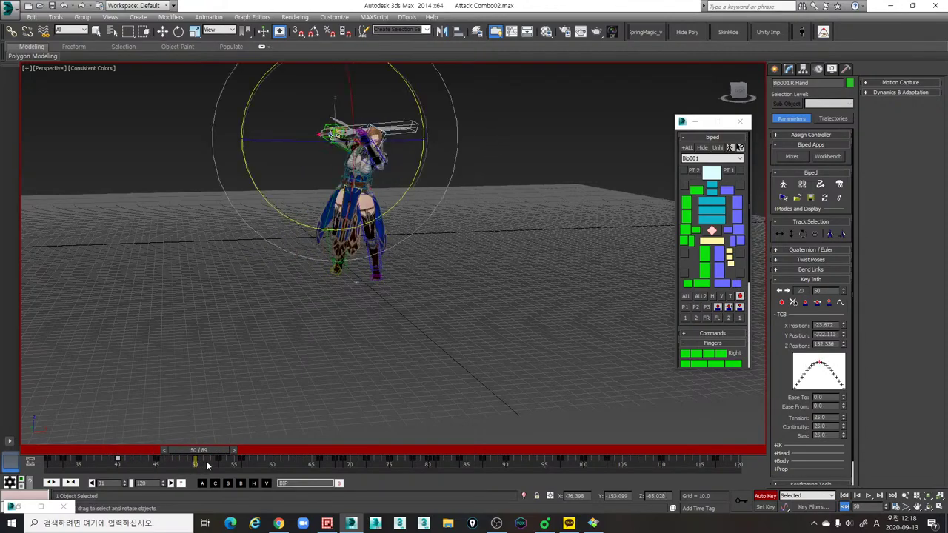
middle_click_drag(275, 337, 354, 345, "alt")
left_click_drag(137, 453, 199, 460)
key("/")
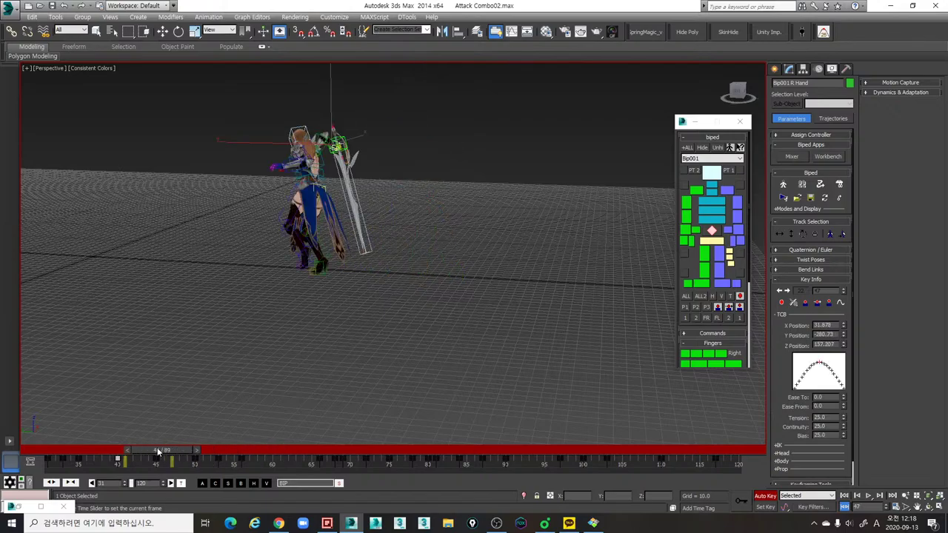
middle_click_drag(338, 319, 394, 384, "alt")
key("/")
left_click(88, 449)
key("/")
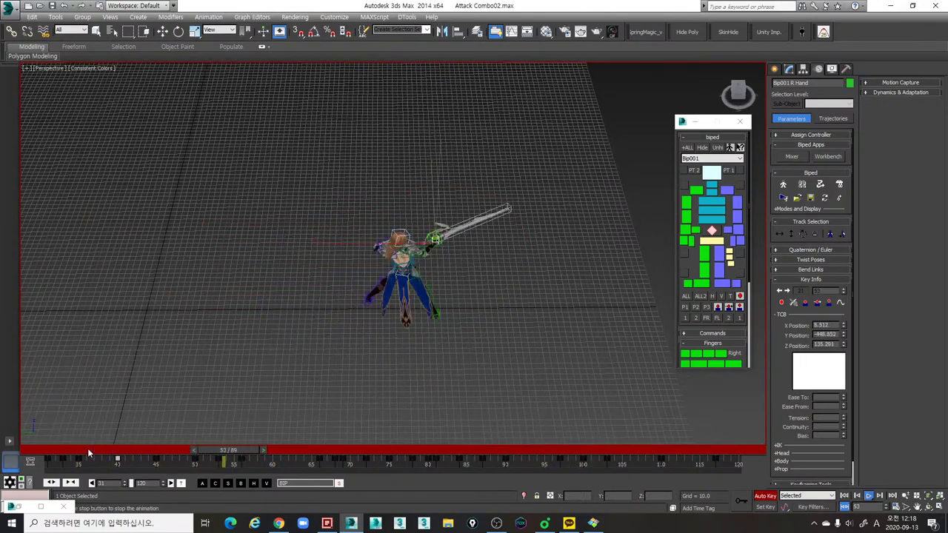
key("/")
left_click_drag(117, 454, 200, 465)
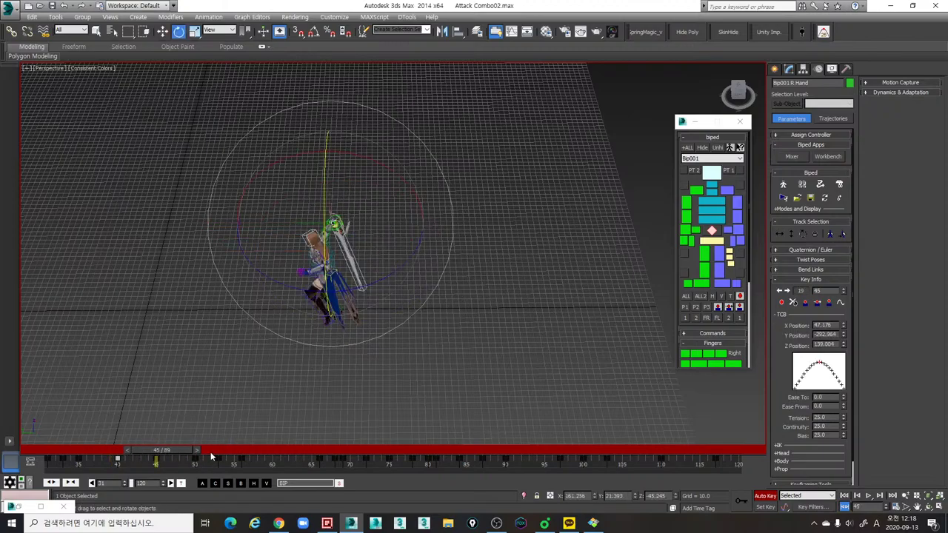
Step: At frame 50, rotate the right clavicle to about X -2.5, Y -151.8, Z -51.7, and the right upper arm to about X 35.3, Y 174.1, Z -73.3
key(".")
key("period")
key("period")
key("period")
key("period")
key("period")
middle_click_drag(287, 317, 567, 216, "alt")
scroll(346, 323, "up", 4)
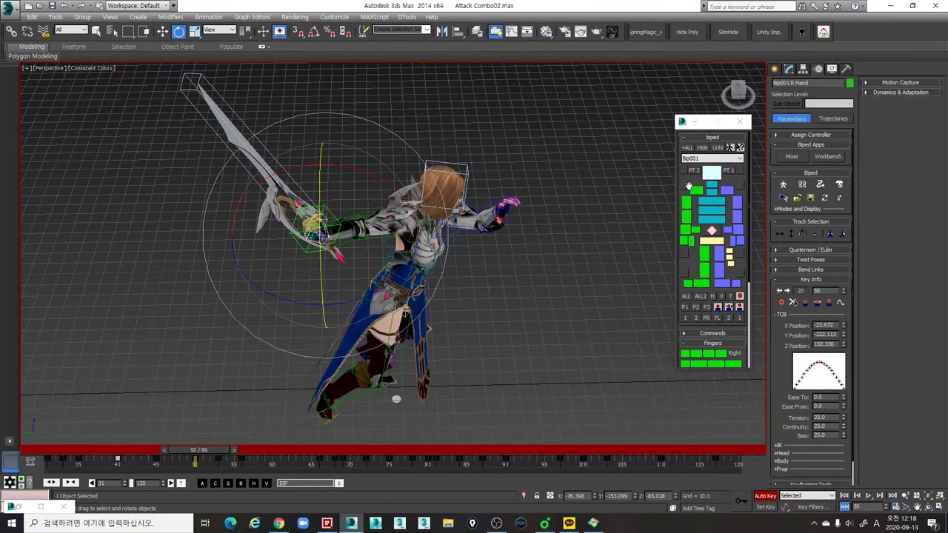
middle_click_drag(547, 320, 511, 241, "alt")
left_click_drag(457, 235, 465, 245)
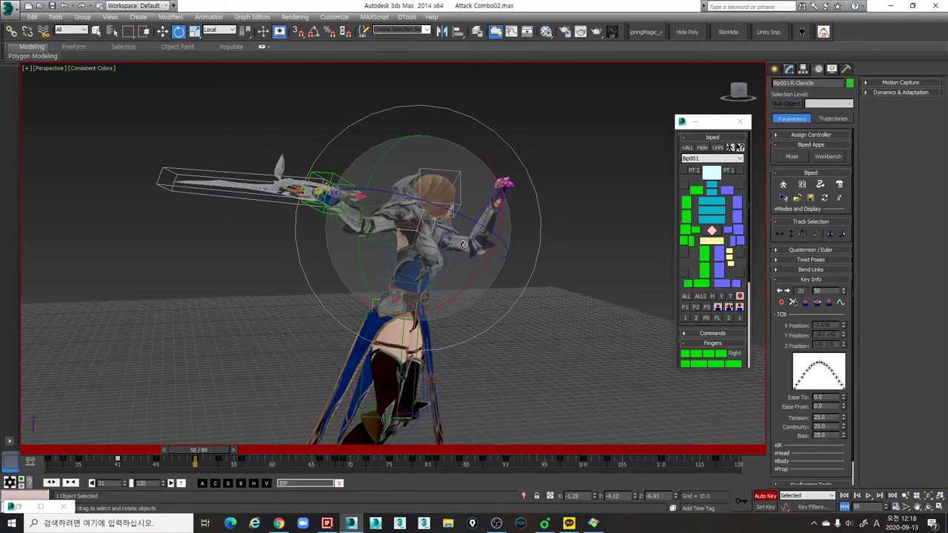
middle_click_drag(465, 245, 548, 243, "alt")
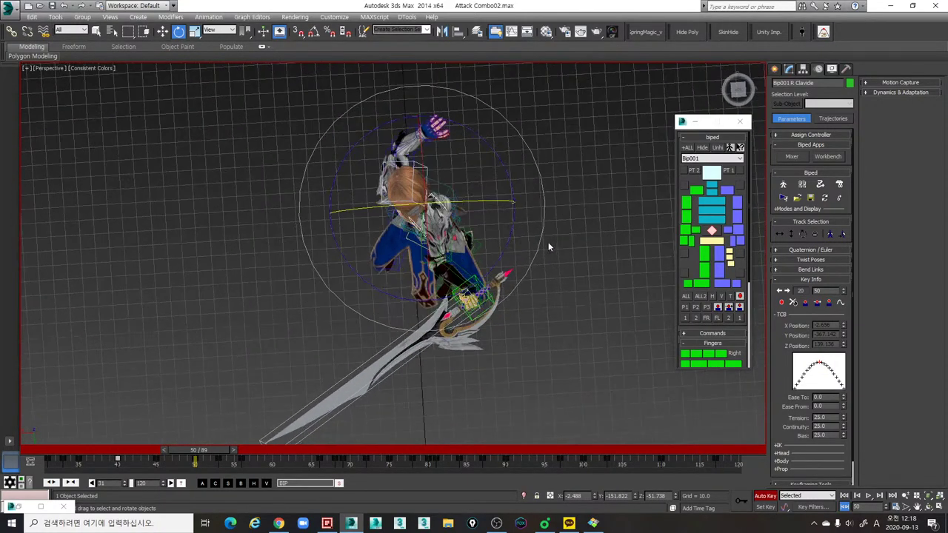
left_click(689, 201)
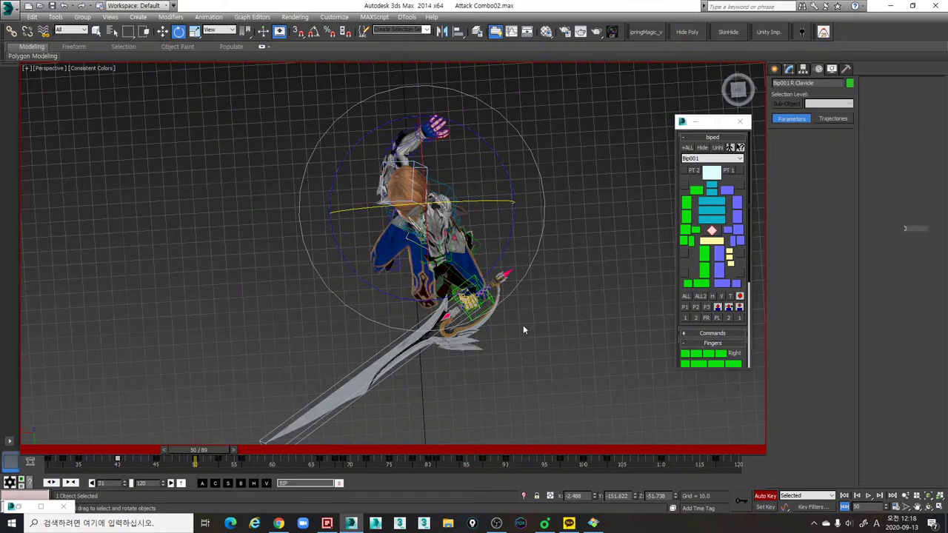
left_click_drag(511, 264, 537, 236)
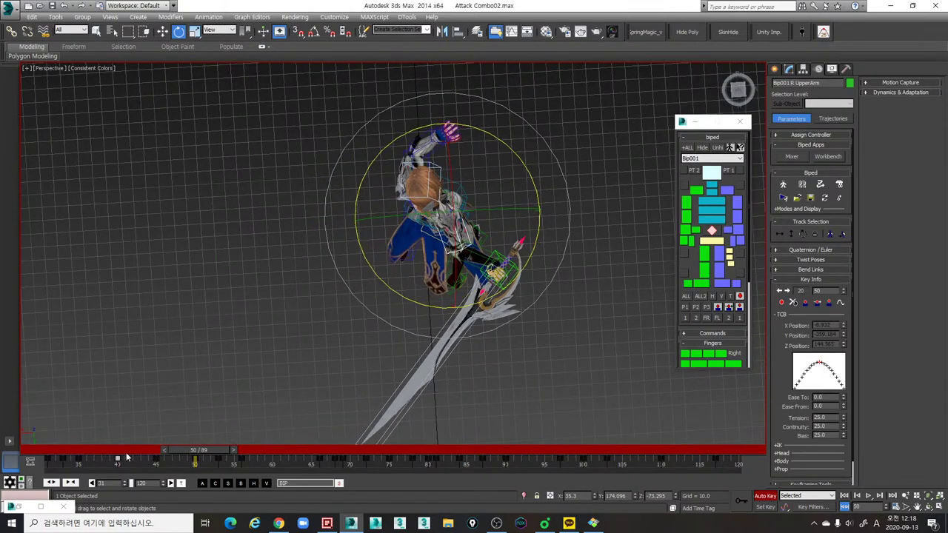
Step: Play and scrub the animation between frames 40 and 56 from several angles to examine the right arm's swing
left_click_drag(133, 451, 220, 450)
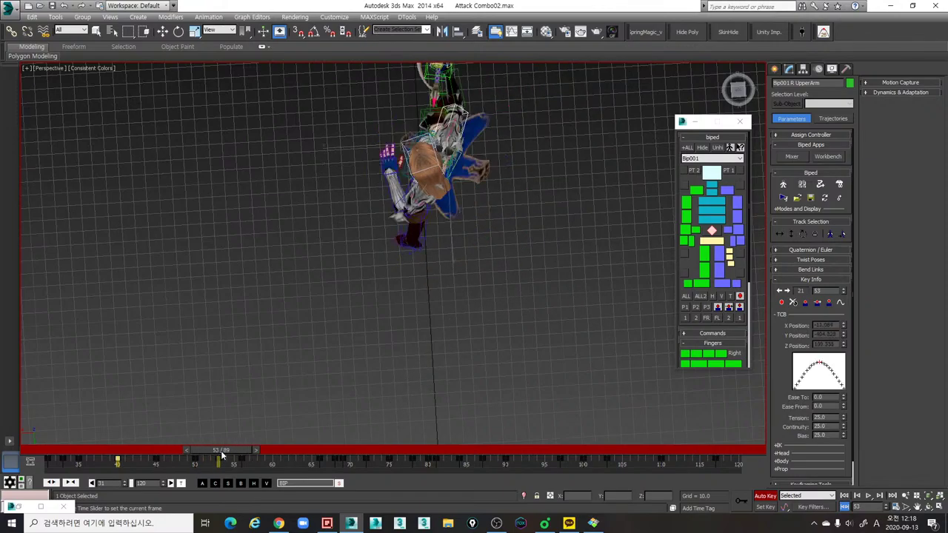
scroll(326, 330, "down", 3)
middle_click_drag(389, 349, 557, 283, "alt")
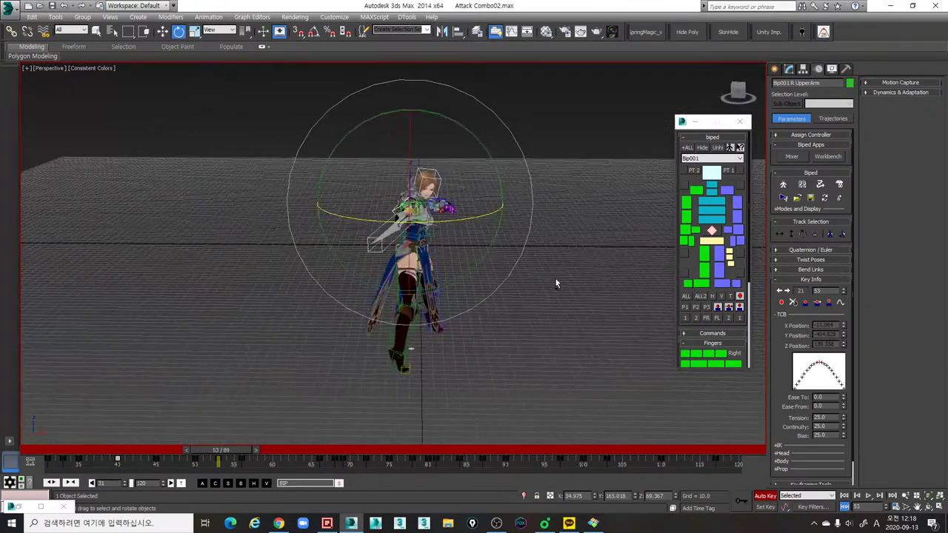
mouse_move(249, 445)
left_mouse_down()
mouse_move(182, 449)
mouse_move(201, 449)
mouse_move(195, 463)
mouse_move(250, 462)
left_mouse_up()
key("q")
key("slash")
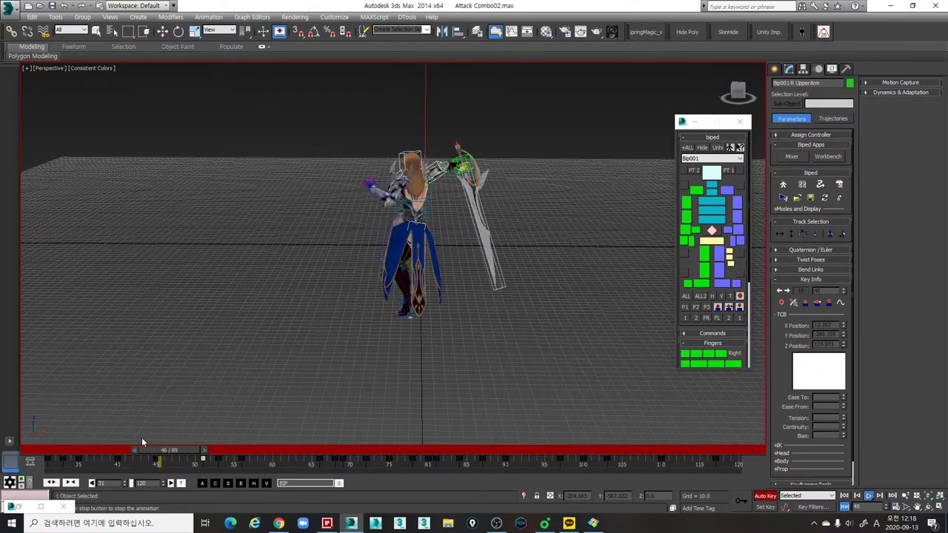
key("slash")
mouse_move(225, 452)
left_mouse_down()
mouse_move(254, 451)
mouse_move(208, 453)
mouse_move(238, 455)
left_mouse_up()
key("e")
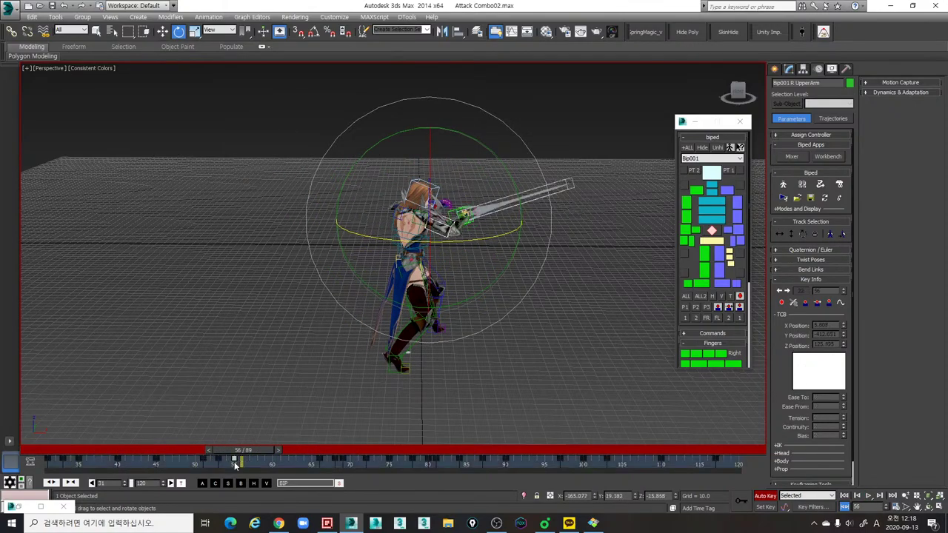
key("alt+space")
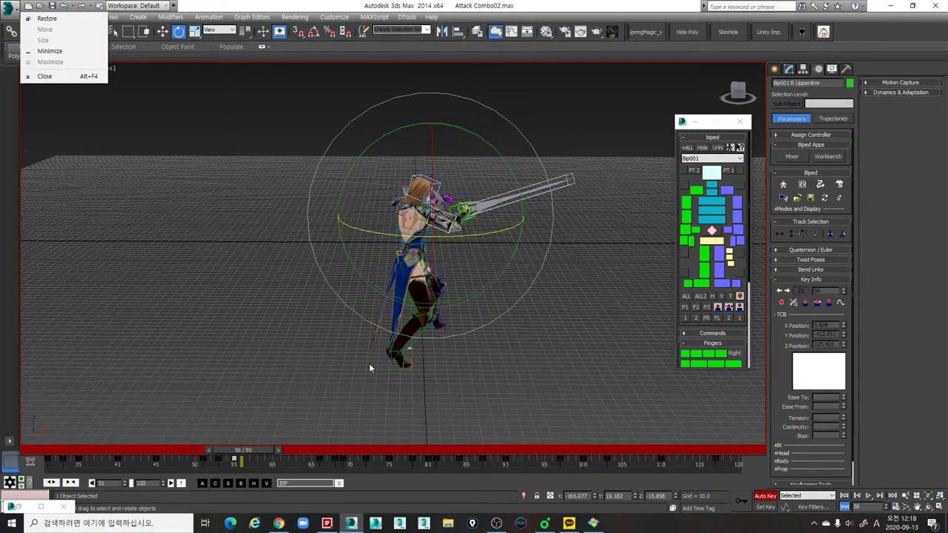
middle_click_drag(440, 379, 465, 387, "alt")
middle_click_drag(452, 380, 437, 408, "alt")
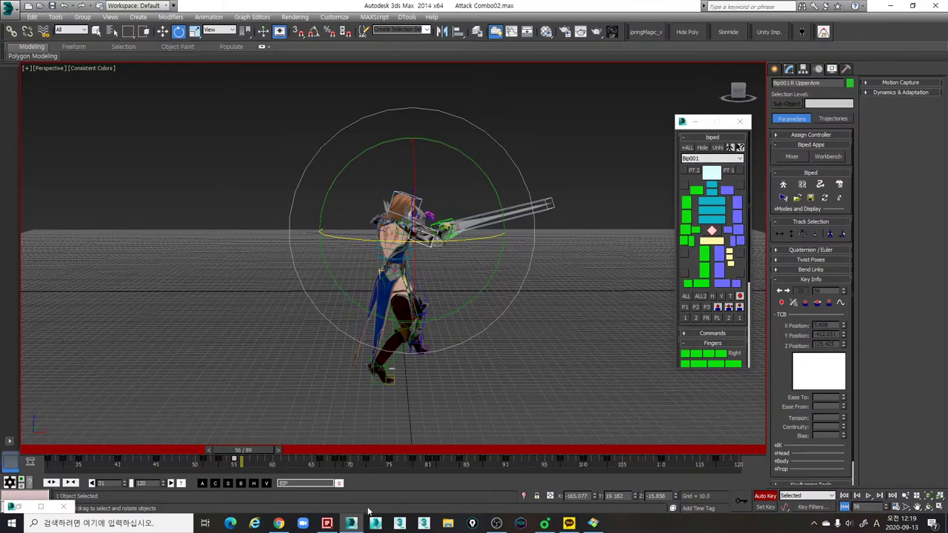
Step: At frame 53, move the right hand to about X -14.8, Y -447.7, Z 136.9 and rotate the right clavicle slightly
mouse_move(222, 449)
left_mouse_down()
mouse_move(233, 449)
mouse_move(190, 450)
mouse_move(230, 452)
mouse_move(222, 452)
left_mouse_up()
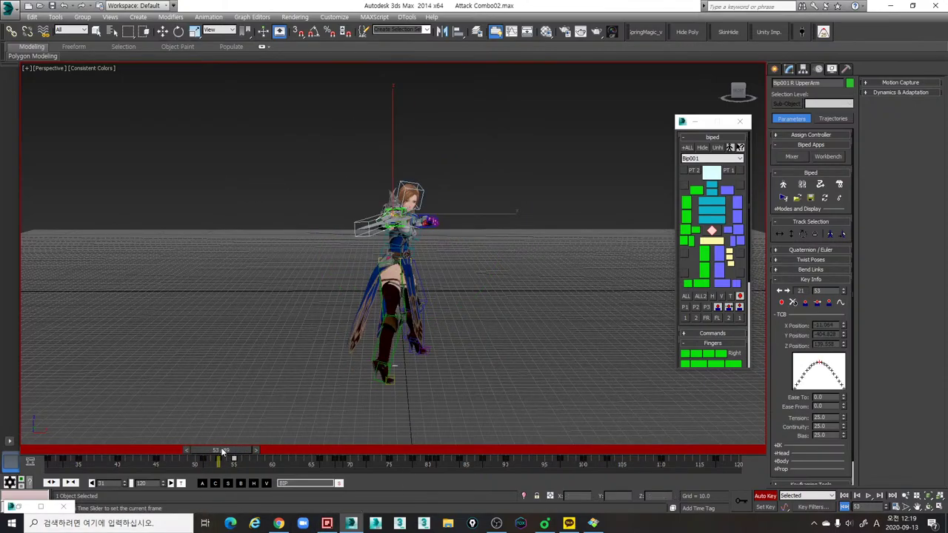
key("e")
middle_click_drag(222, 452, 421, 318, "alt")
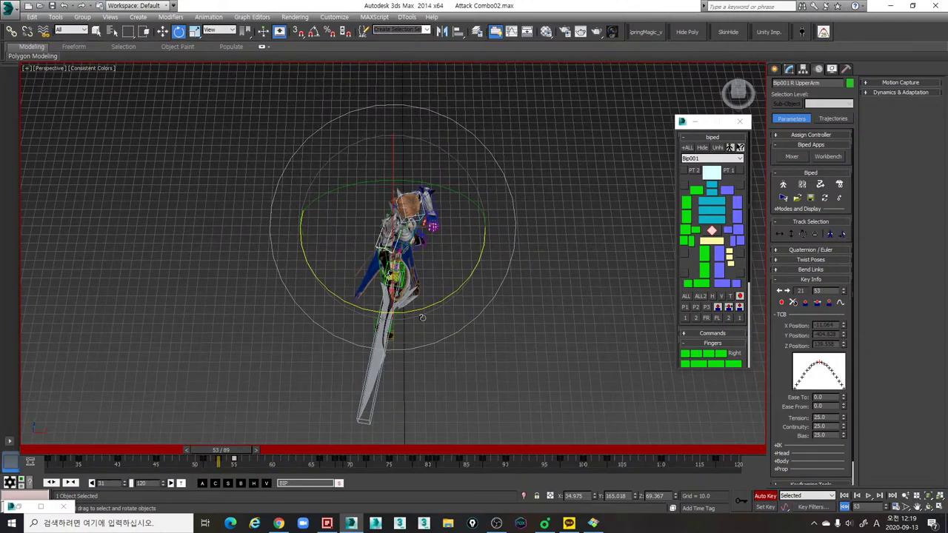
key("w")
left_click(685, 231)
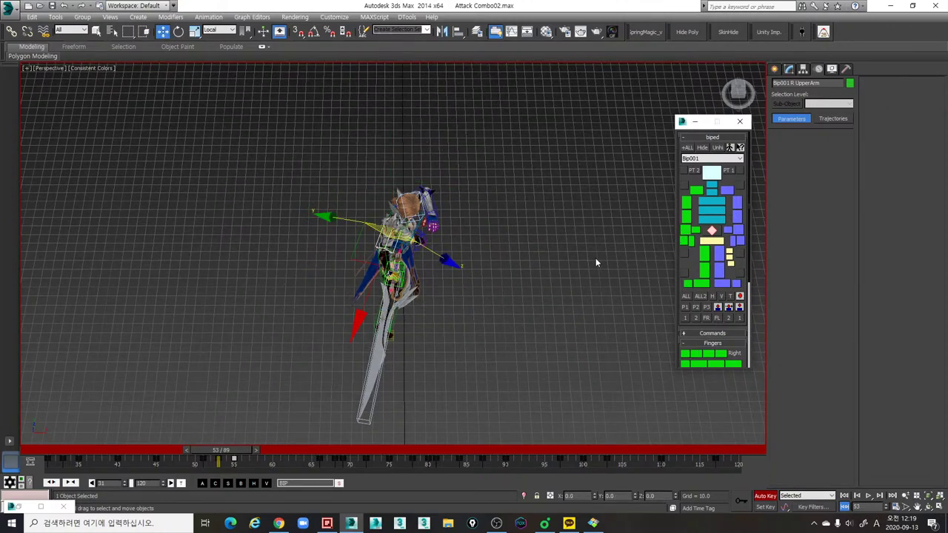
left_click(419, 270)
middle_click_drag(419, 270, 429, 226, "alt")
left_click(694, 190)
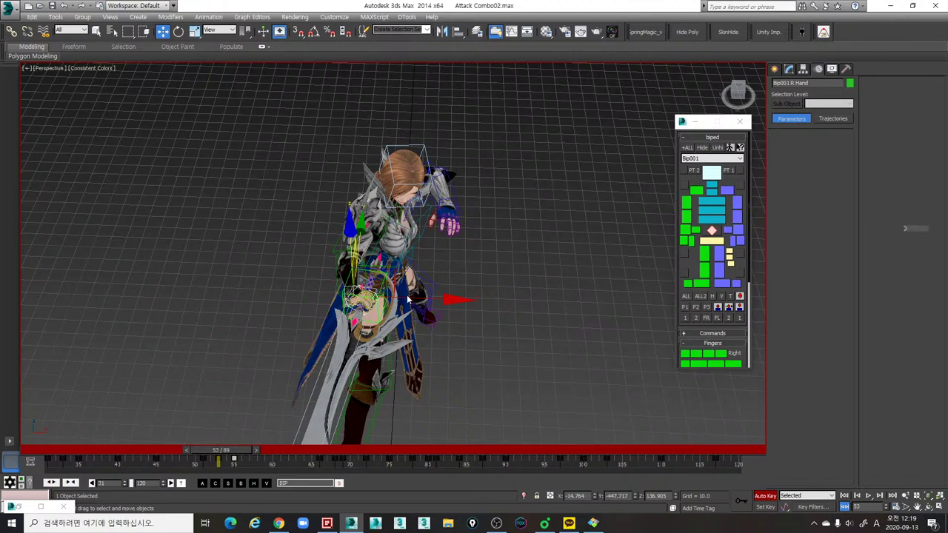
key("e")
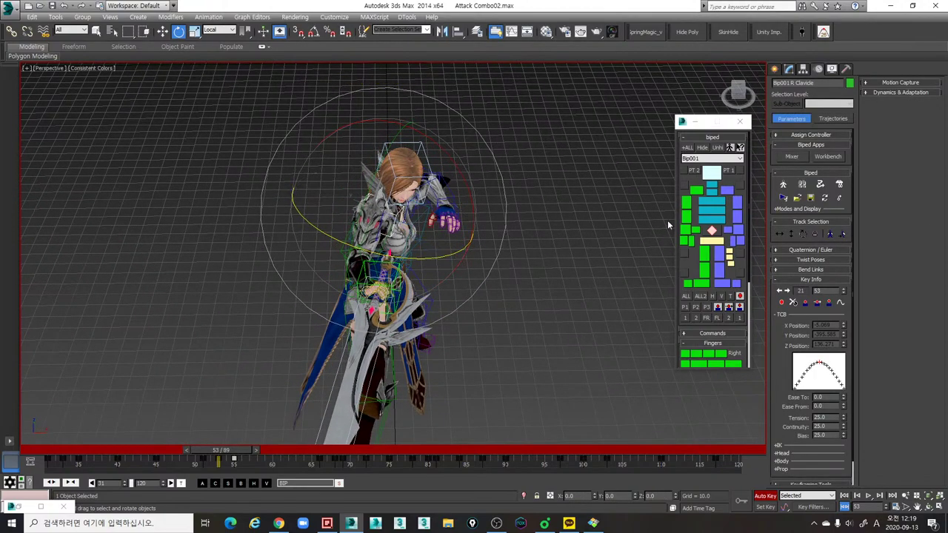
Step: Move the right hand at frame 53 to about X -4.2, Y -449.9, Z 136.6 and rotate it to redirect the sword
left_click(684, 234)
key("w")
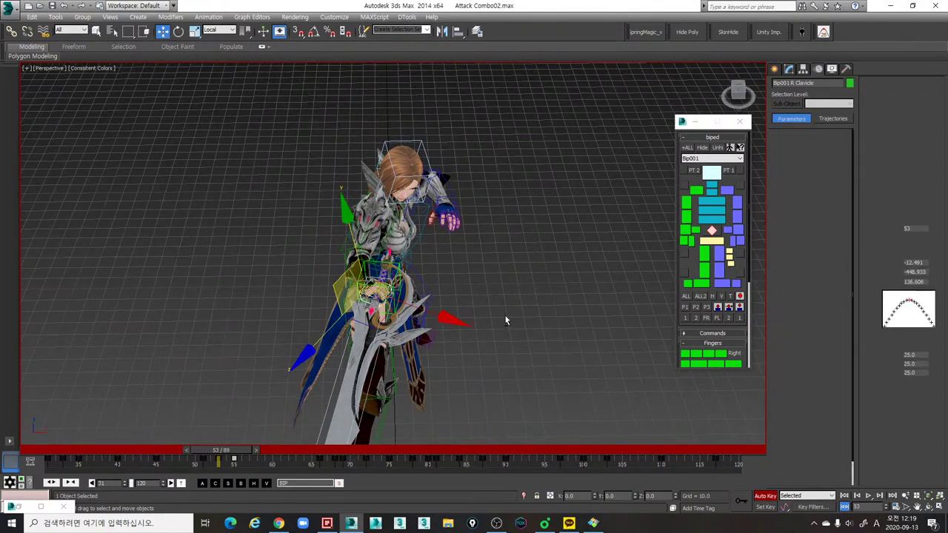
left_click_drag(401, 250, 465, 303)
key("e")
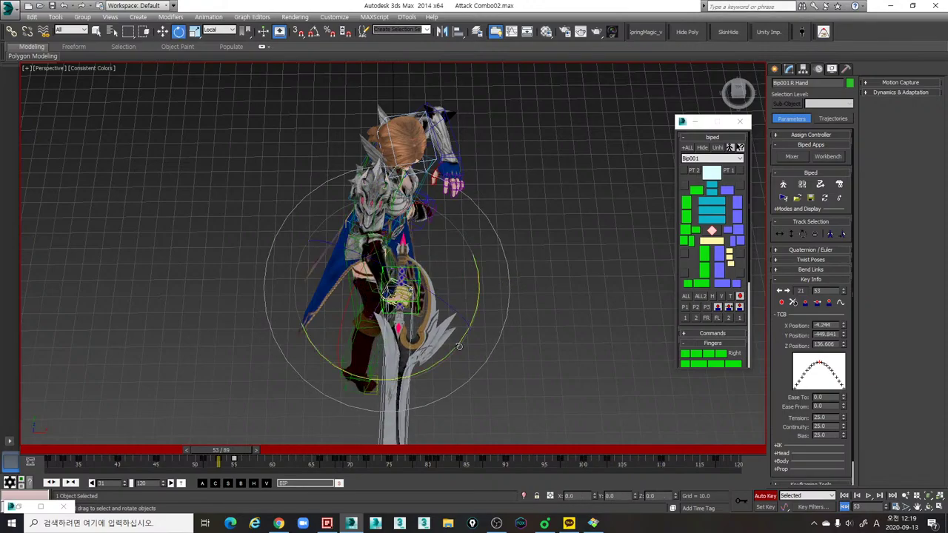
left_click_drag(459, 346, 424, 380)
middle_click_drag(461, 303, 469, 178, "alt")
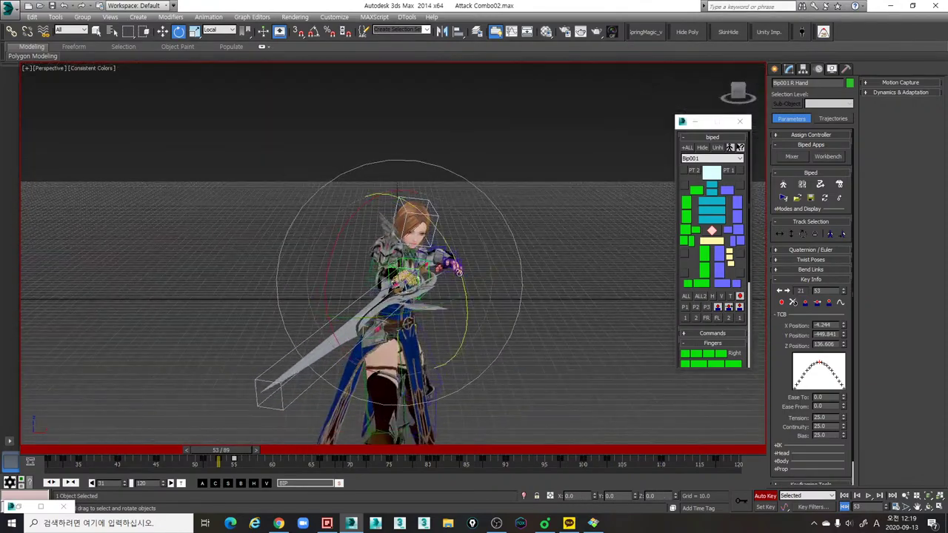
mouse_move(459, 272)
middle_mouse_down("alt")
mouse_move(459, 230)
mouse_move(459, 260)
middle_mouse_up("alt")
Step: In the front view, rotate the right hand at frame 53 slightly, comparing the sword's angle with the neighbouring frames
key("f")
scroll(459, 260, "down", 5)
middle_click_drag(438, 185, 444, 297)
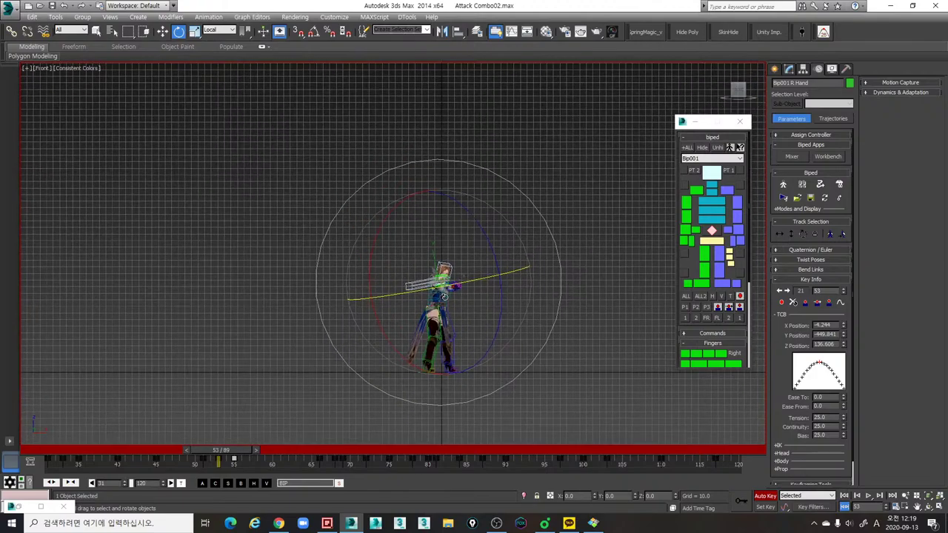
key("comma")
key("comma")
key("period")
key("period")
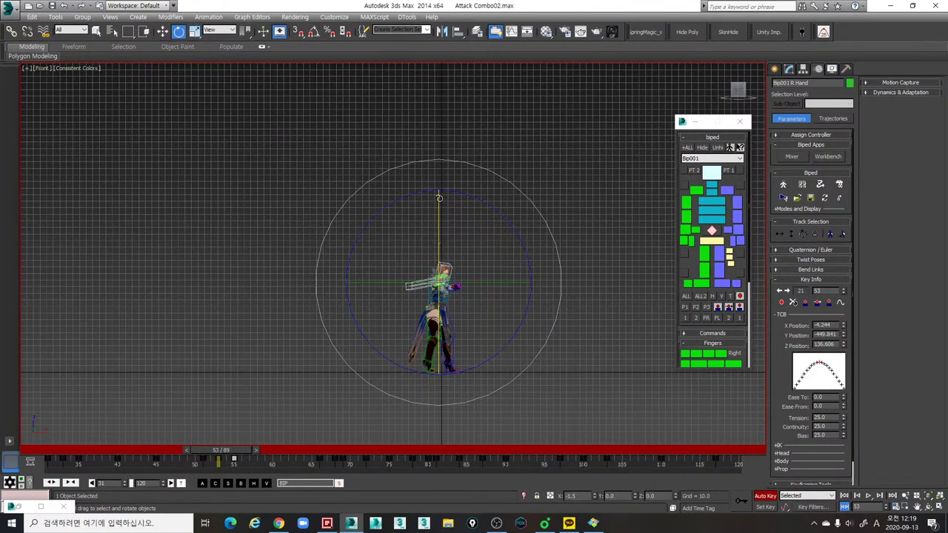
left_click_drag(481, 226, 477, 238)
key("comma")
key("comma")
key("period")
key("period")
key("period")
key("period")
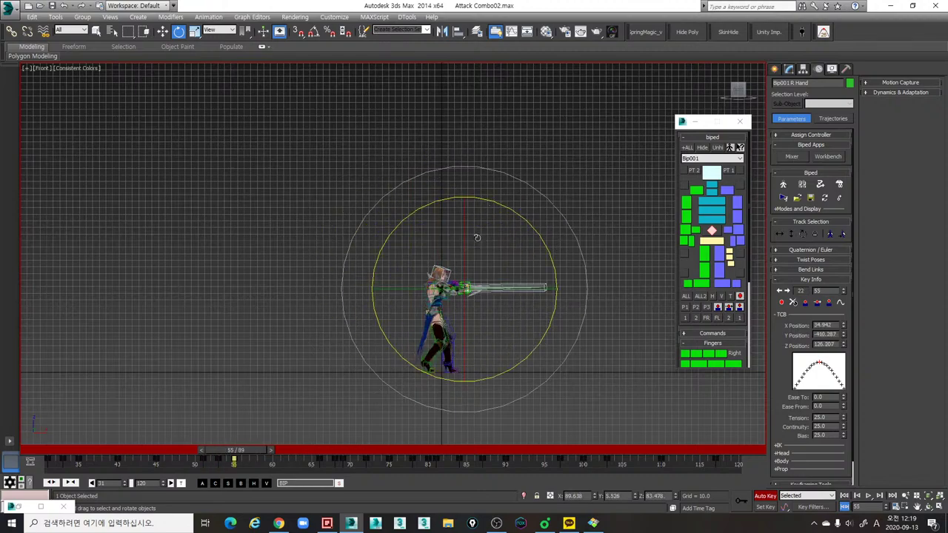
Step: Fine-tune the right hand's rotation at frame 53 again and check the sword's path through frame 55
key("comma")
key("comma")
left_click_drag(490, 208, 489, 208)
left_click_drag(480, 221, 474, 222)
key("comma")
key("comma")
key("period")
key("period")
key("period")
key("period")
key("p")
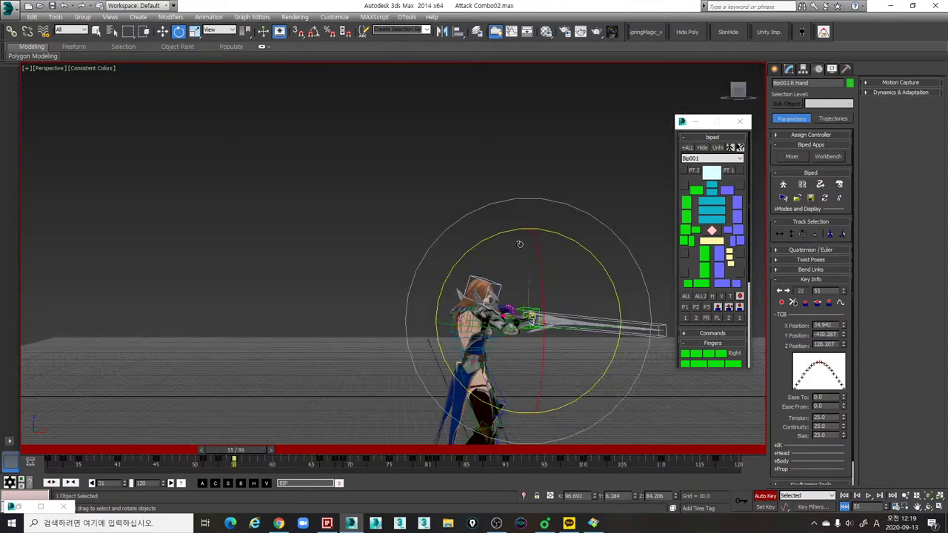
Step: At frame 59, move the right hand to about X 25.7, Y -357.7, Z 124.1 and rotate it to adjust the sword's direction
scroll(520, 256, "down", 4)
middle_click_drag(520, 315, 356, 422, "alt")
left_click_drag(234, 455, 326, 459)
key("e")
middle_click_drag(326, 459, 343, 410, "alt")
left_click_drag(235, 449, 294, 453)
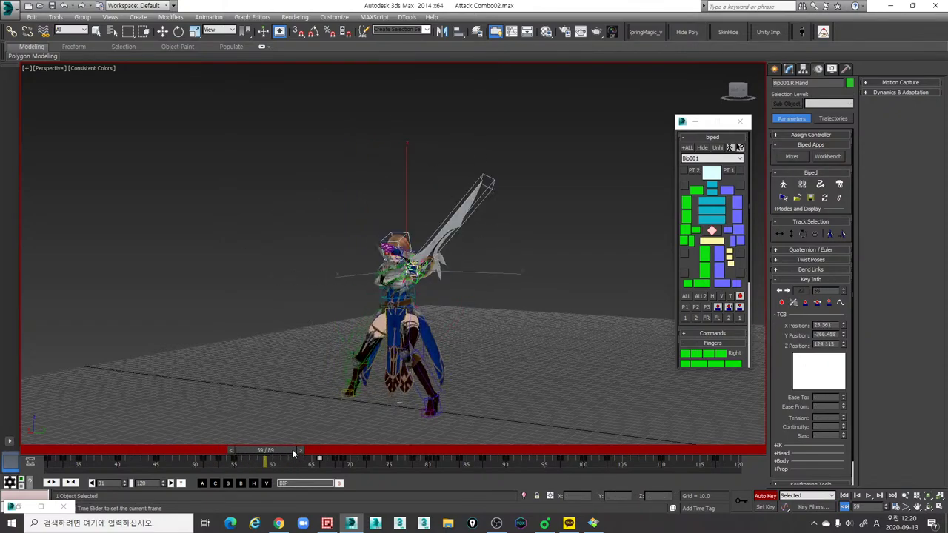
key("e")
middle_click_drag(429, 223, 448, 339, "alt")
key("w")
left_click_drag(437, 311, 448, 314)
middle_click_drag(454, 320, 460, 256, "alt")
key("e")
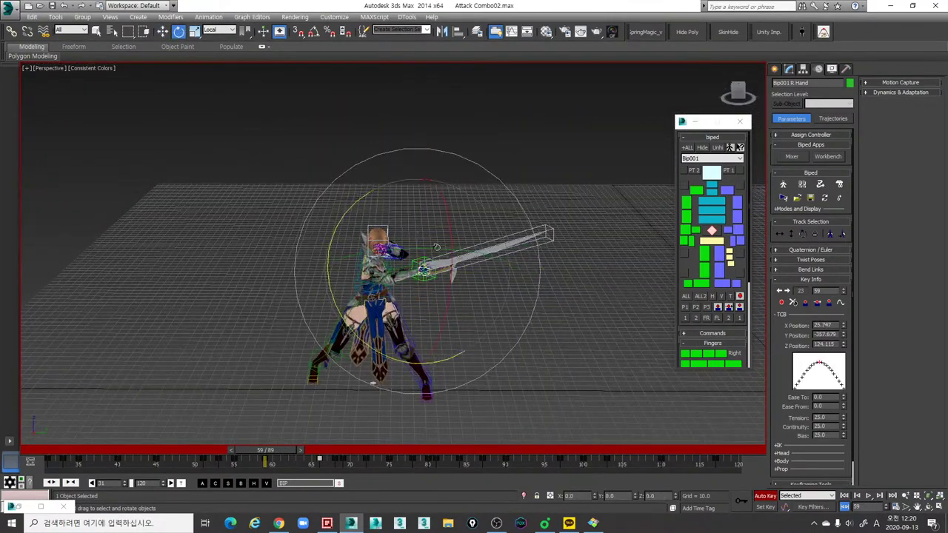
left_click_drag(437, 249, 435, 311)
Step: Shift the right-hand key at frame 66 to frame 67 and scrub on to frame 73 to check the timing
left_click_drag(270, 450, 297, 461)
left_click(319, 460)
left_click_drag(237, 453, 376, 459)
key("e")
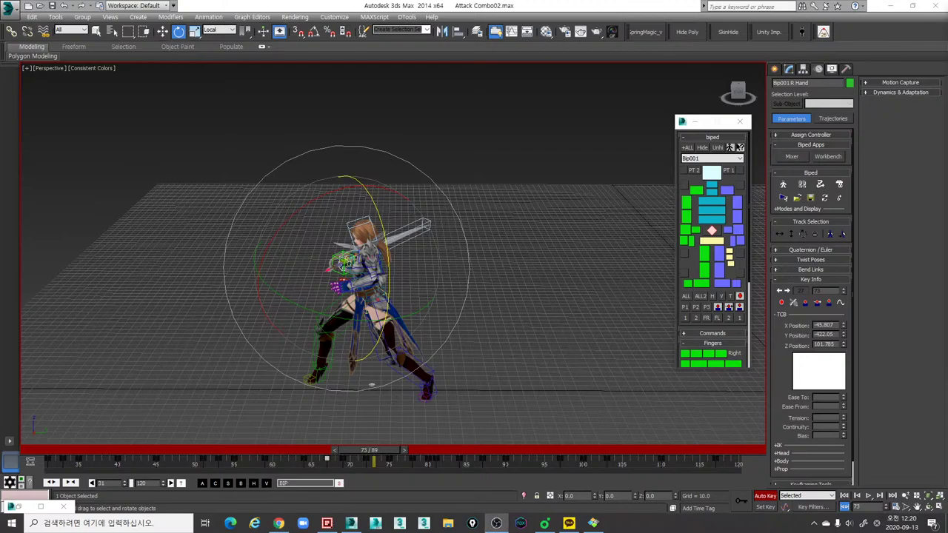
Step: Scrub around frames 67 to 69 from several angles to examine the right hand and sword during the slash
middle_click_drag(378, 377, 412, 351)
scroll(400, 362, "up", 4)
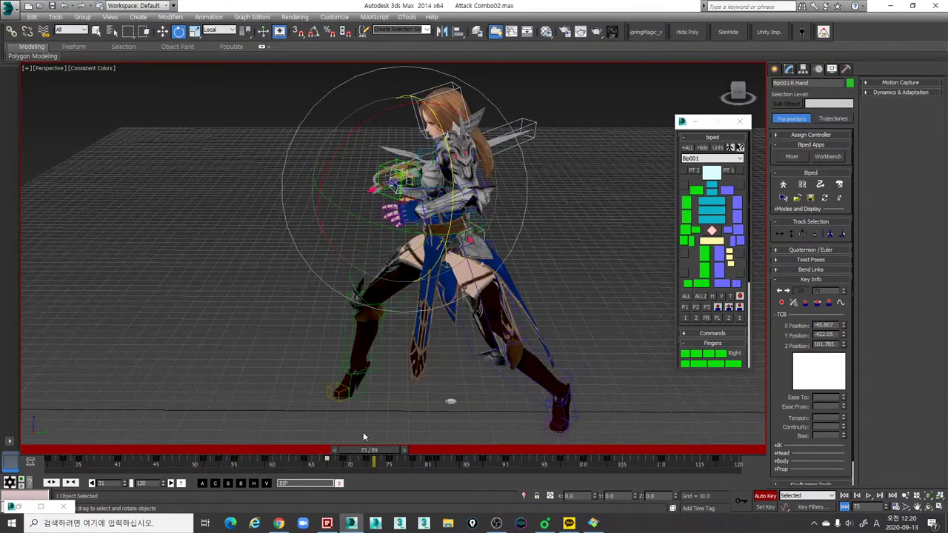
left_click_drag(312, 452, 333, 454)
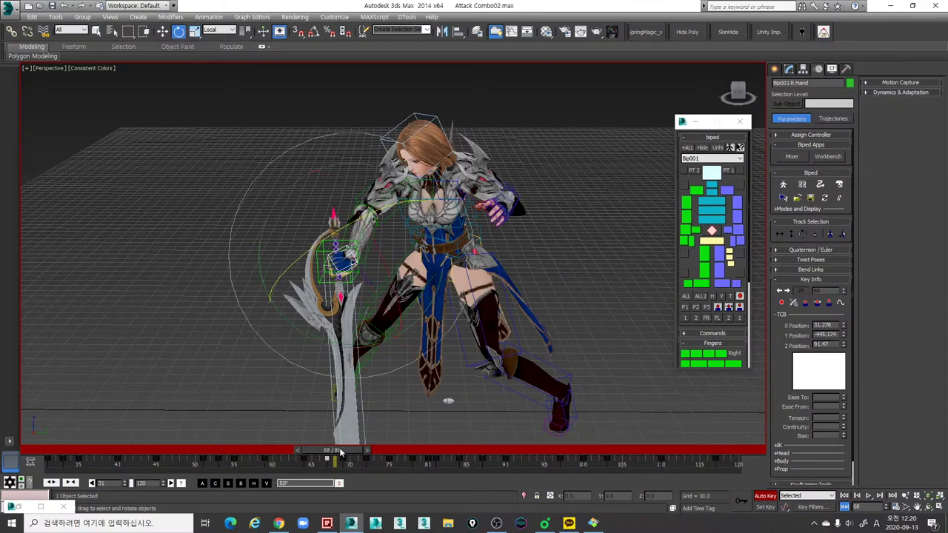
middle_click_drag(371, 359, 394, 409, "alt")
left_click_drag(320, 451, 344, 454)
key("e")
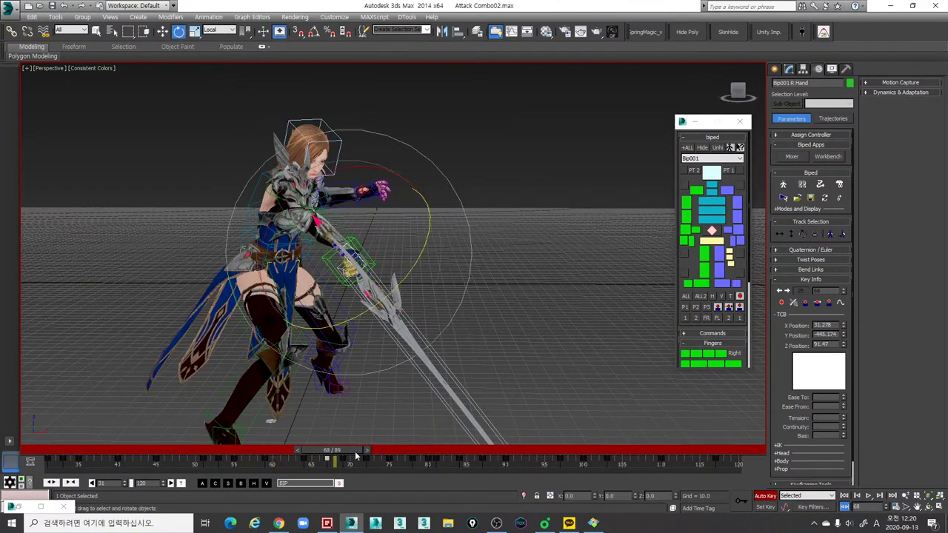
middle_click_drag(348, 430, 371, 411, "alt")
key("q")
left_click_drag(344, 452, 352, 454)
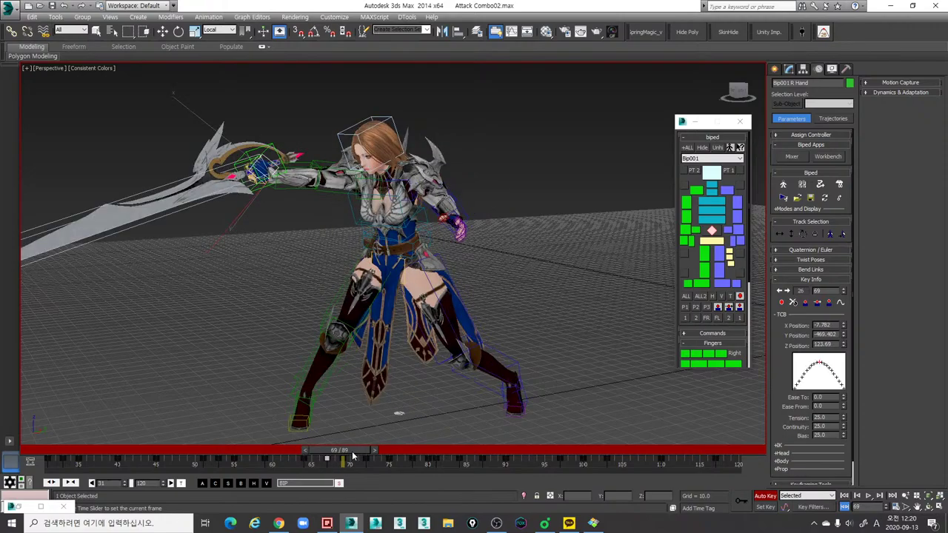
key("e")
middle_click_drag(406, 436, 382, 425, "alt")
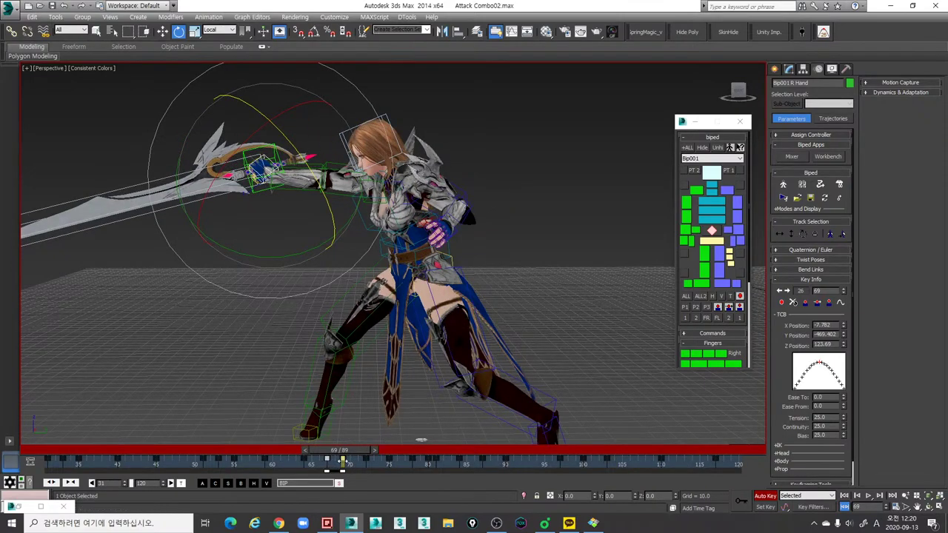
Step: Shift the right-hand keys at frames 67 and 69 one frame later, to 68 and 70, and check the slash
mouse_move(342, 453)
left_mouse_down()
mouse_move(325, 453)
mouse_move(371, 457)
mouse_move(316, 451)
mouse_move(346, 451)
left_mouse_up()
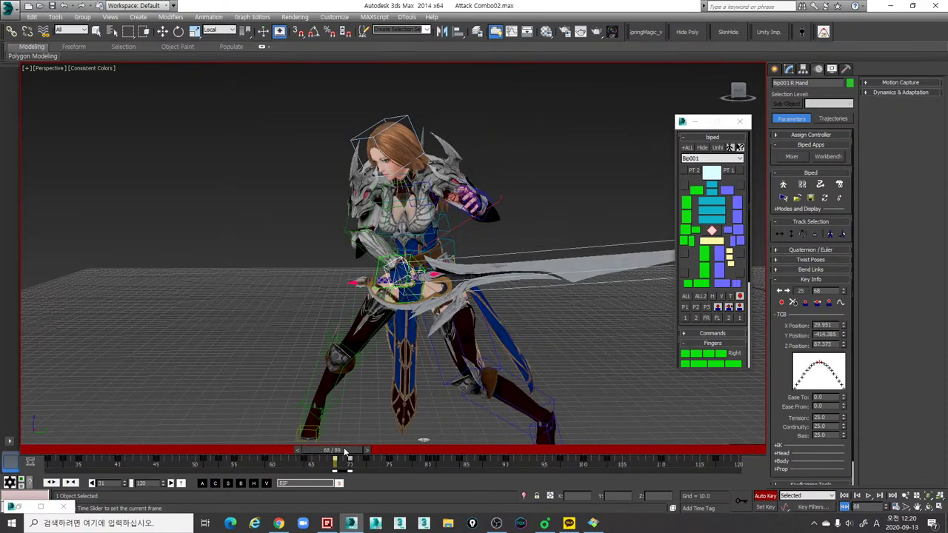
middle_click_drag(370, 419, 466, 411, "alt")
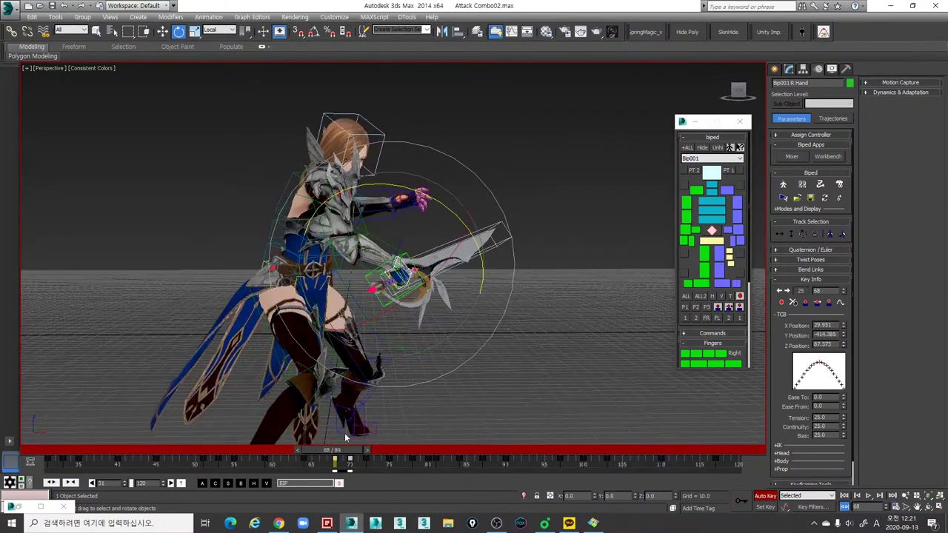
mouse_move(341, 450)
left_mouse_down()
mouse_move(275, 451)
mouse_move(342, 453)
left_mouse_up()
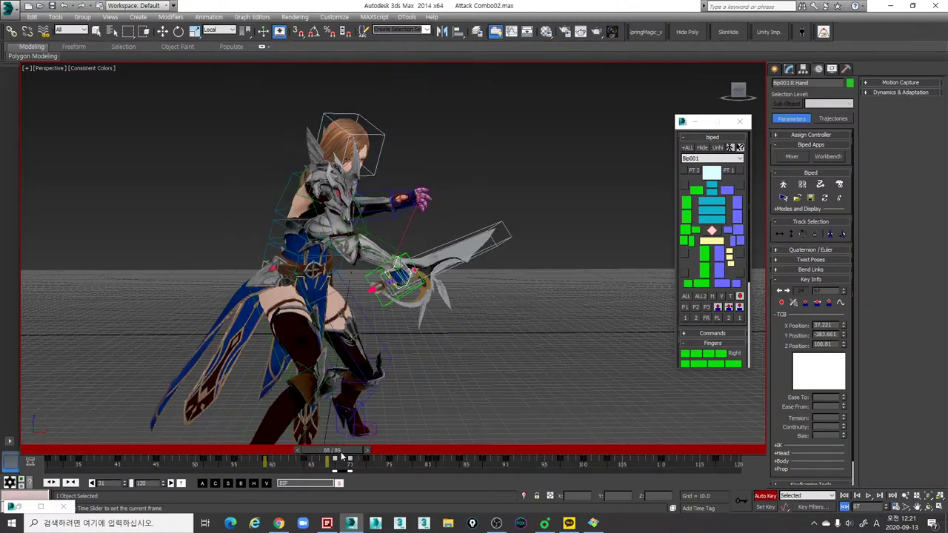
Step: At frame 68, adjust the right clavicle and forearm to reposition the sword arm
middle_click_drag(444, 392, 408, 432, "alt")
middle_click_drag(453, 317, 541, 311, "alt")
left_click(700, 193)
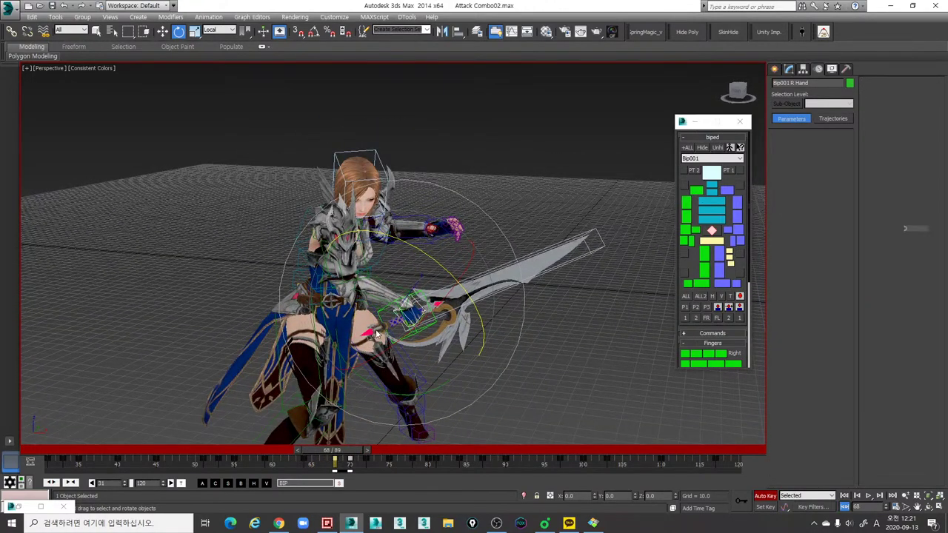
middle_click_drag(361, 332, 396, 317, "alt")
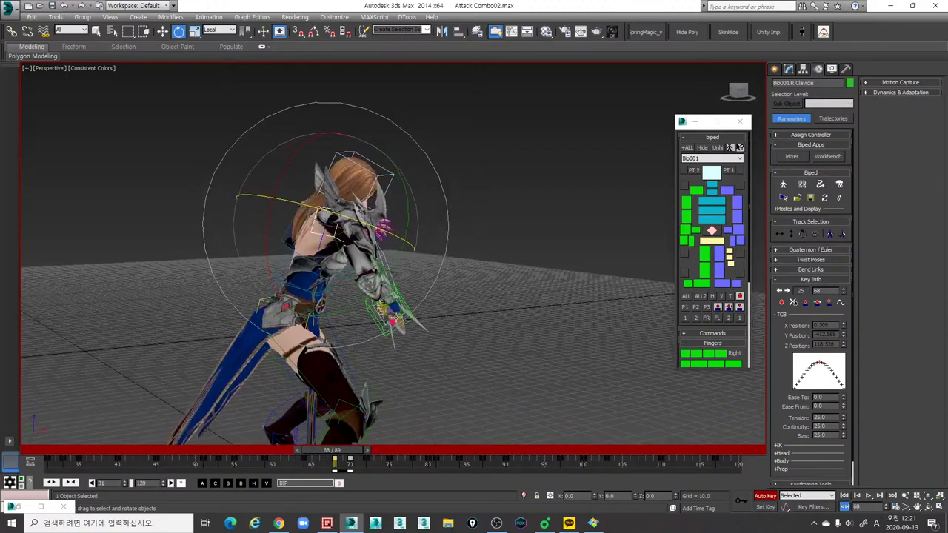
mouse_move(392, 261)
middle_mouse_down("alt")
mouse_move(420, 277)
mouse_move(340, 248)
mouse_move(396, 262)
mouse_move(388, 261)
middle_mouse_up("alt")
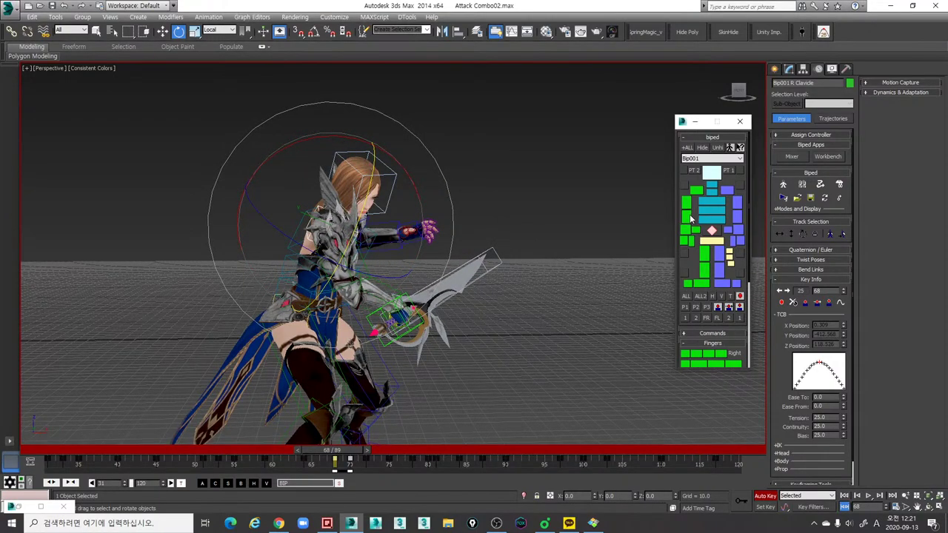
left_click(689, 217)
middle_click_drag(411, 308, 477, 294, "alt")
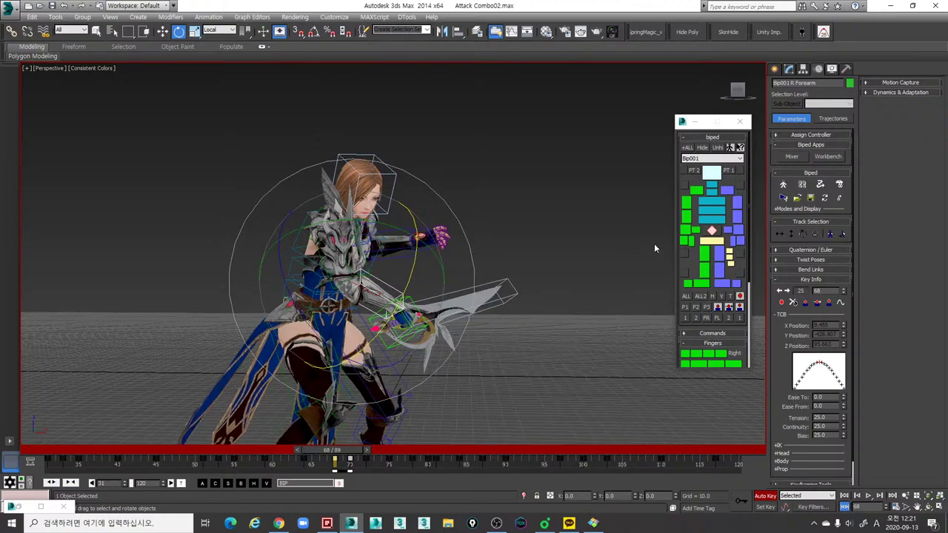
Step: At frame 68, move the right hand to about X 29.4, Y -414.9, Z 86.0 and rotate it to redirect the sword
left_click(448, 295)
key("w")
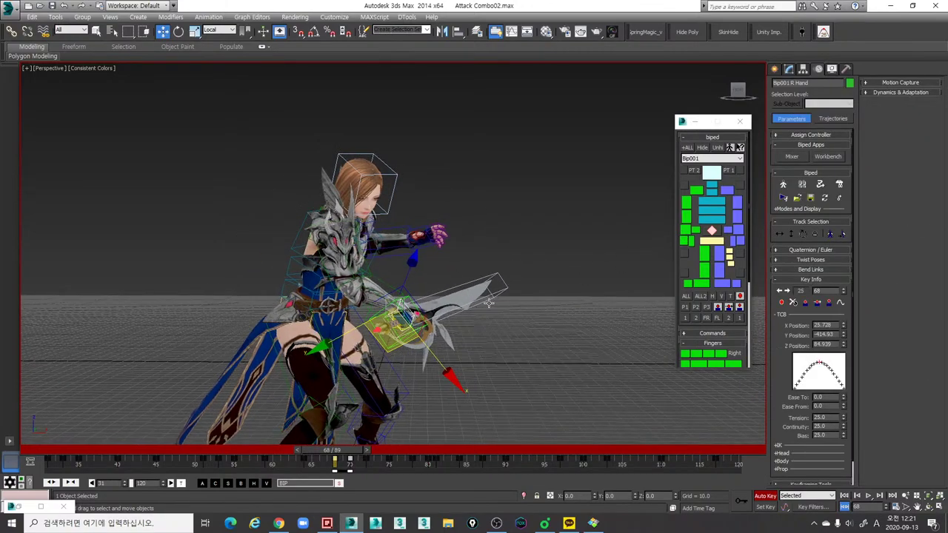
left_click_drag(426, 267, 459, 285)
key("e")
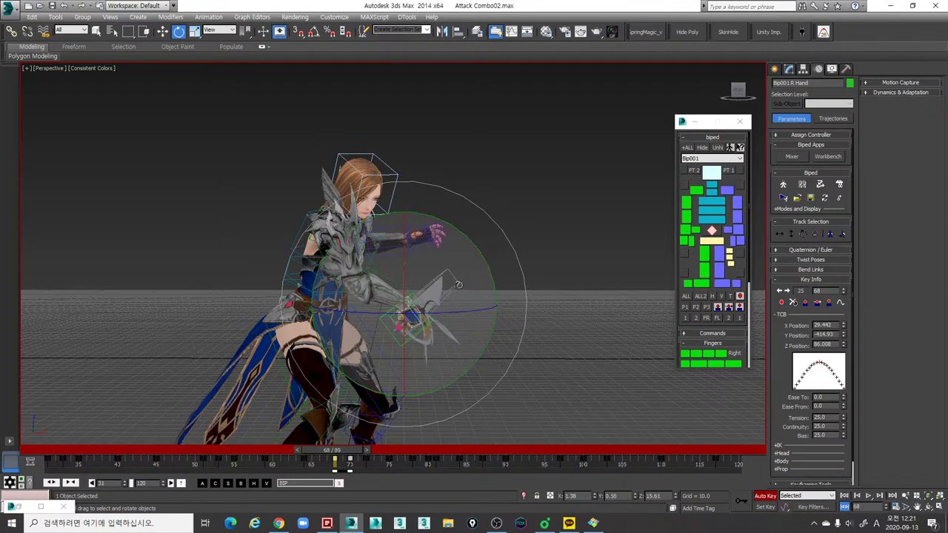
middle_click_drag(466, 303, 442, 293, "alt")
key("comma")
key("period")
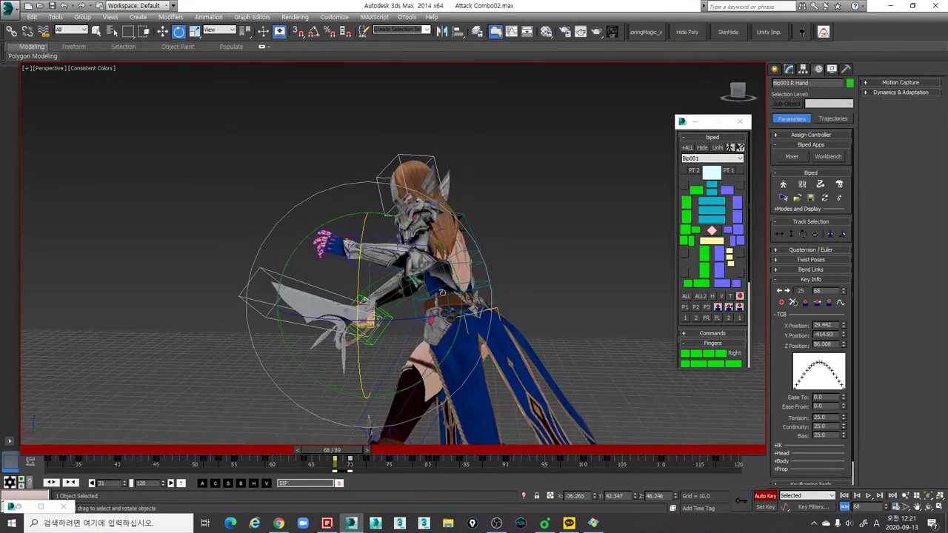
Step: Compare the neighbouring right-hand keys and rotate the hand at frame 68 so the sword follows the slash arc
key("period")
key("period")
key("comma")
key("comma")
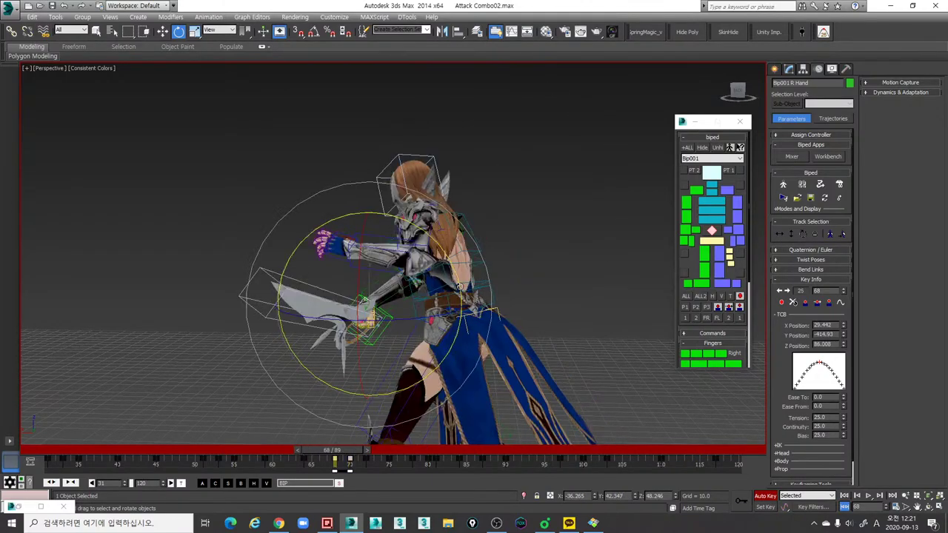
key("period")
key("period")
key("comma")
key("comma")
left_click_drag(397, 318, 428, 302)
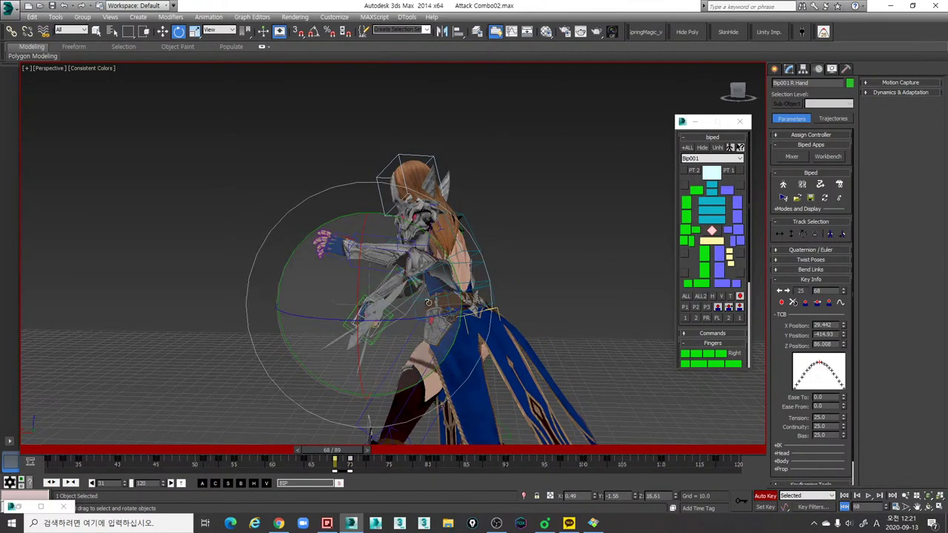
middle_click_drag(428, 303, 677, 248, "alt")
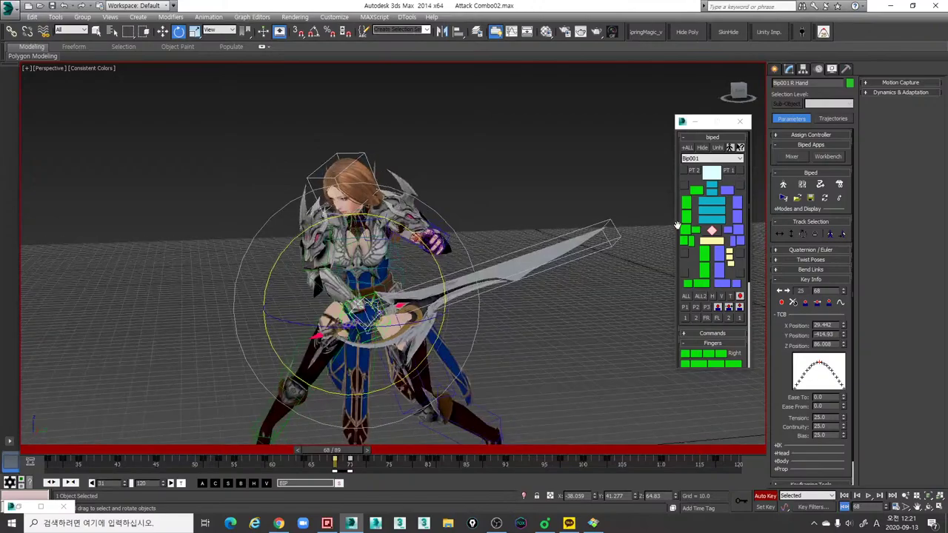
Step: At frame 68, rotate the right forearm to change the arm's bend and swing the sword inward
left_click(684, 227)
left_click(337, 289)
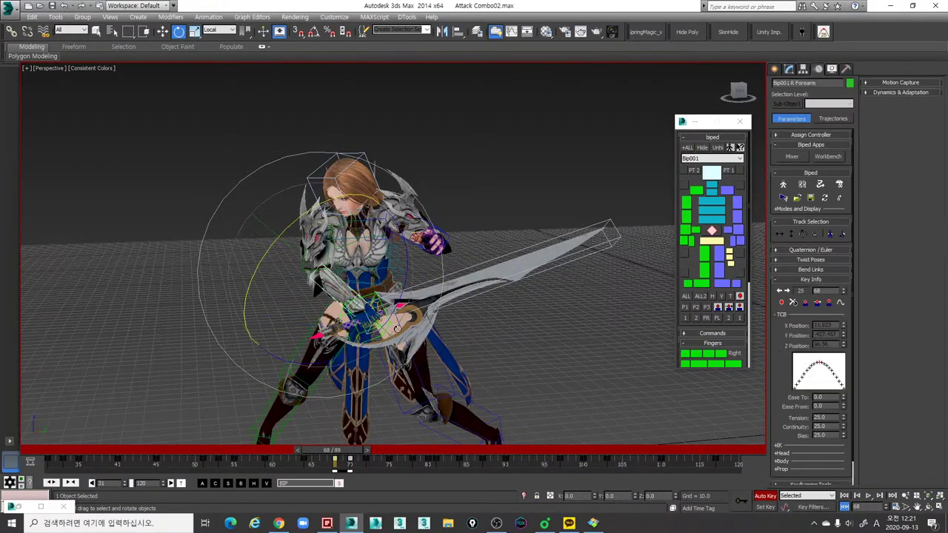
middle_click_drag(337, 291, 482, 324, "alt")
left_click_drag(379, 285, 411, 247)
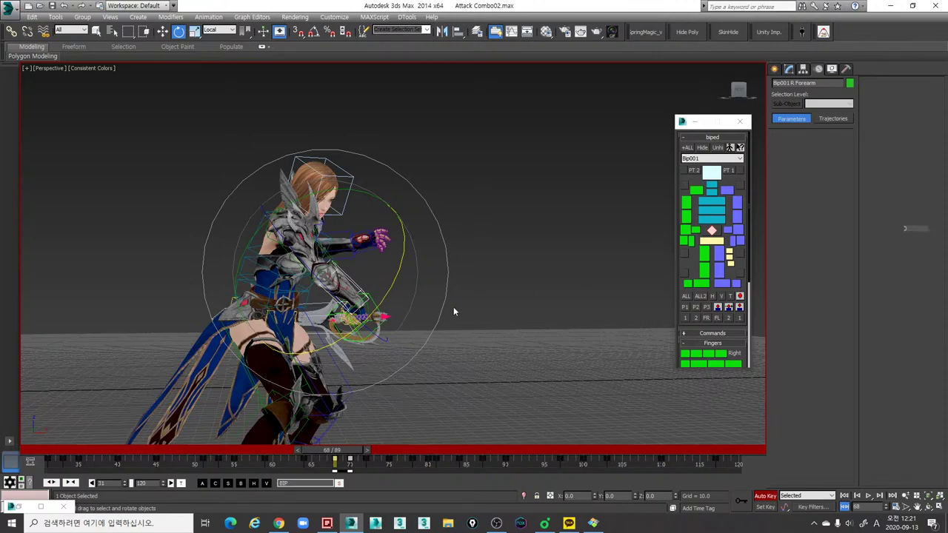
Step: At frame 68, rotate the right hand on several axes and compare the sword's angle with the previous key
left_click(367, 318)
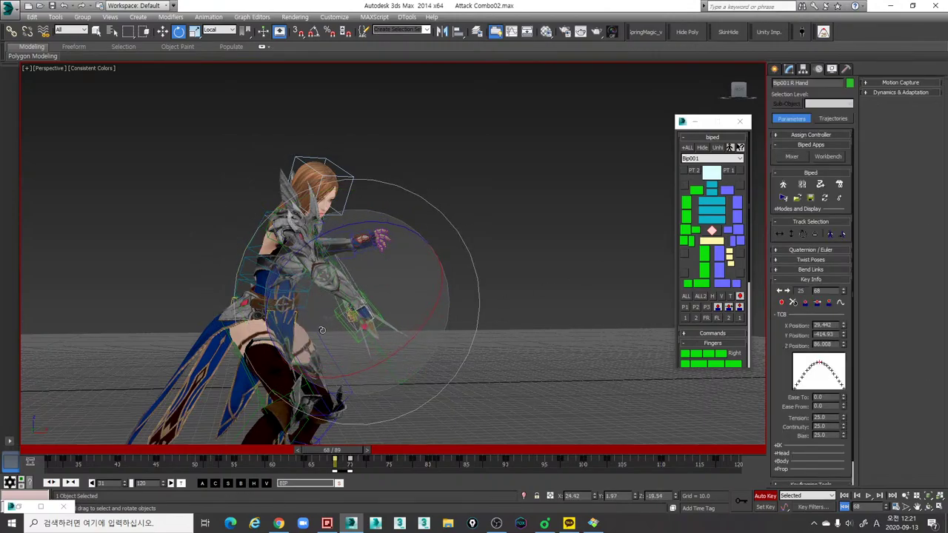
key("comma")
key("period")
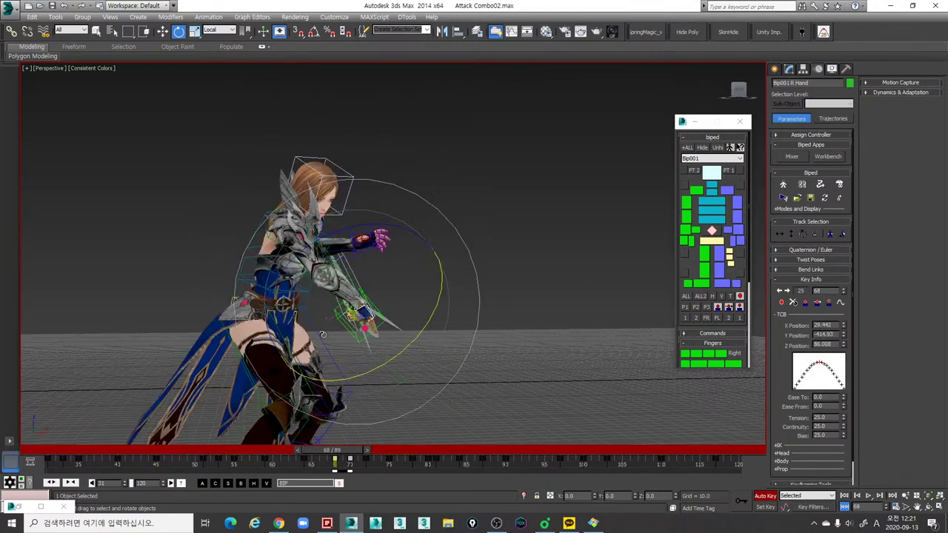
middle_click_drag(416, 331, 378, 309, "alt")
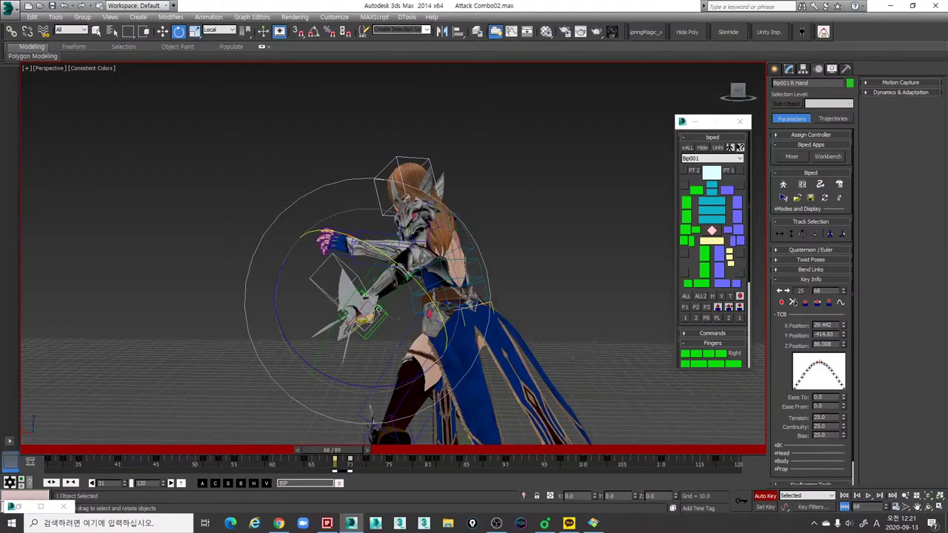
left_click_drag(442, 247, 444, 253)
left_click_drag(404, 288, 388, 298)
mouse_move(388, 297)
middle_mouse_down("alt")
mouse_move(481, 277)
mouse_move(483, 261)
middle_mouse_up("alt")
key("comma")
key("period")
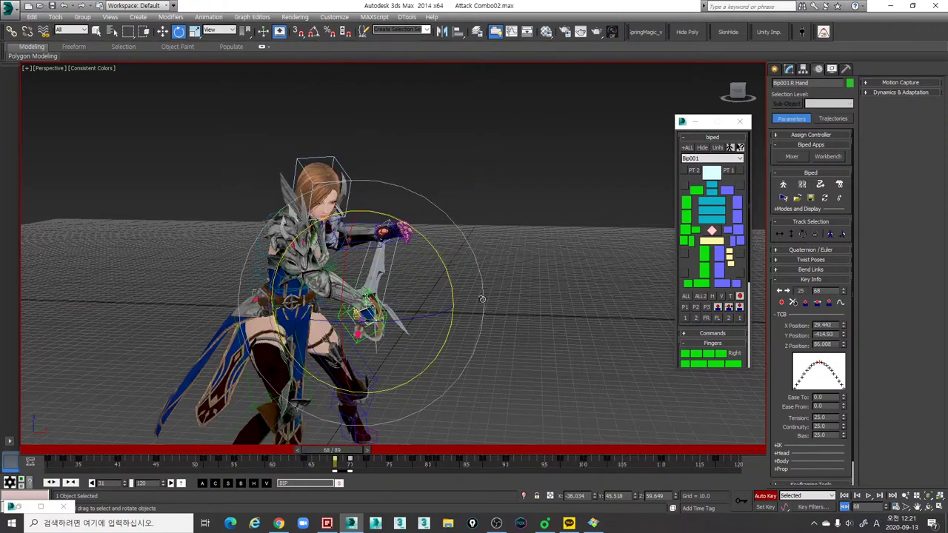
middle_click_drag(482, 298, 494, 307, "alt")
Step: Scrub through the slash to frame 70 and rotate the right clavicle slightly about its local Z axis
left_click(365, 460)
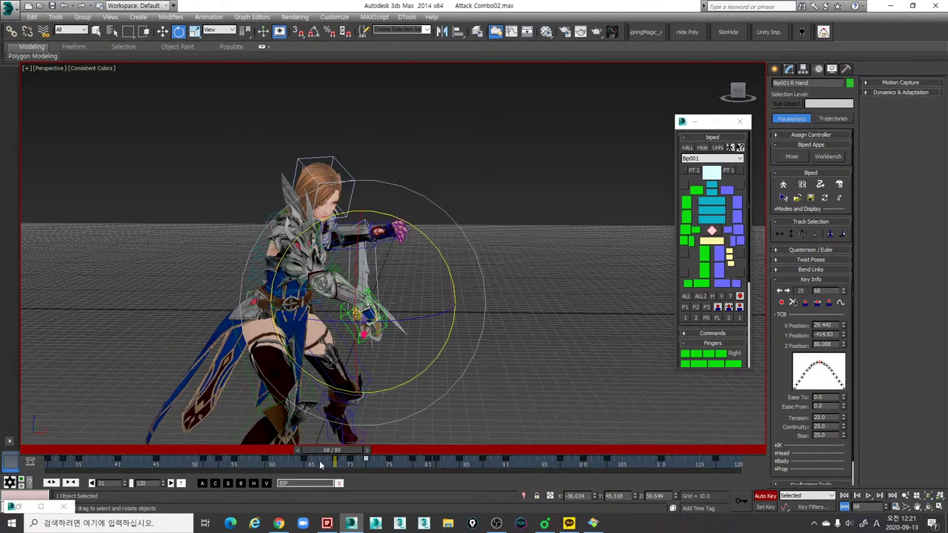
left_click_drag(268, 459, 354, 461)
scroll(319, 426, "down", 4)
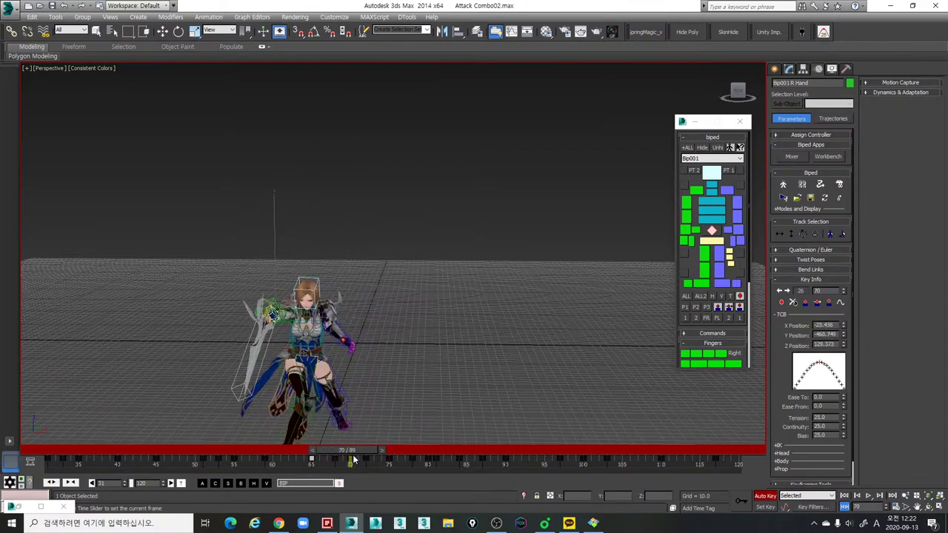
key("e")
middle_click_drag(385, 409, 646, 248, "alt")
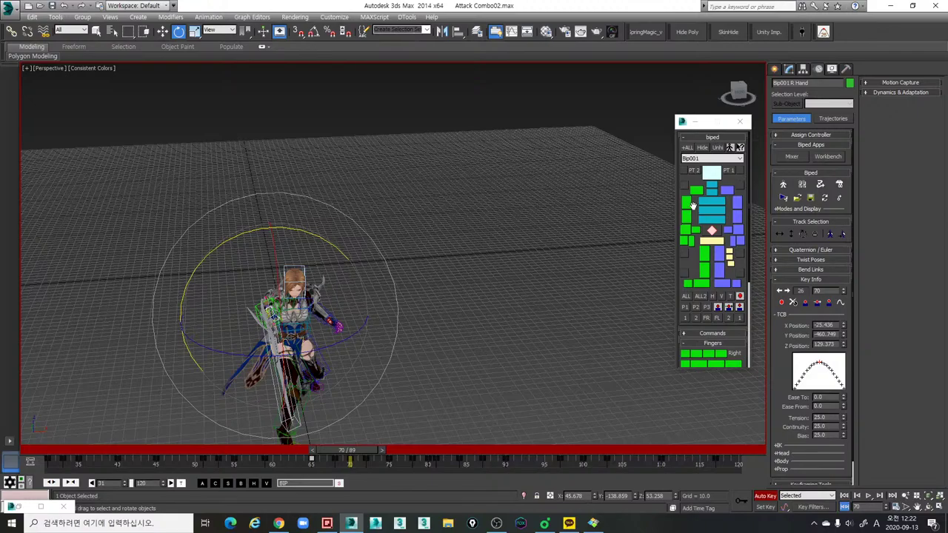
left_click(685, 199)
middle_click_drag(356, 314, 452, 304, "alt")
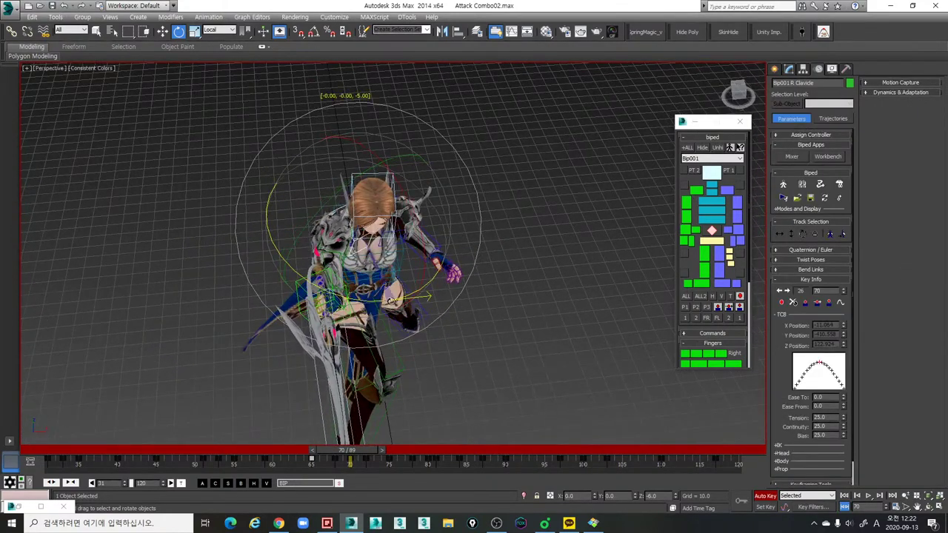
Step: At frame 70, rotate the right upper arm to adjust the direction and height of the extended sword arm
left_click(688, 205)
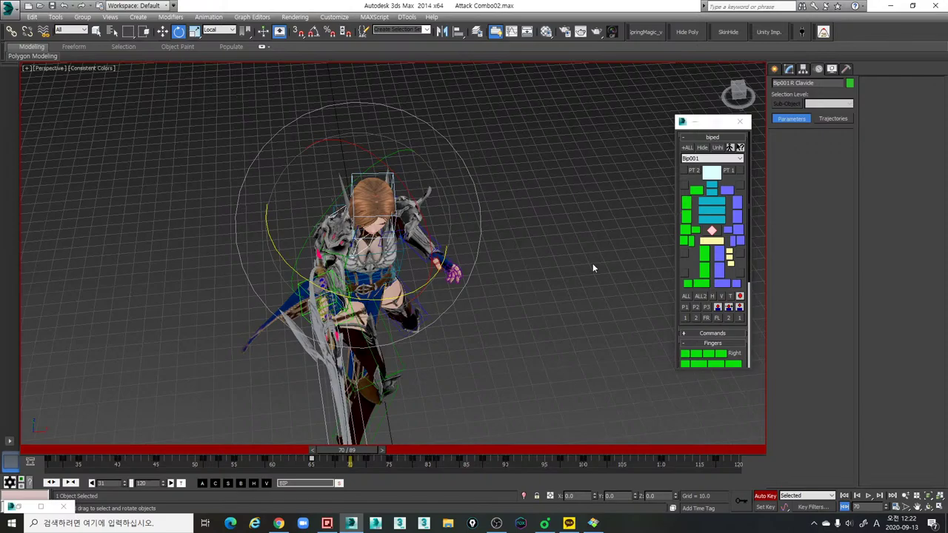
middle_click_drag(487, 316, 366, 279, "alt")
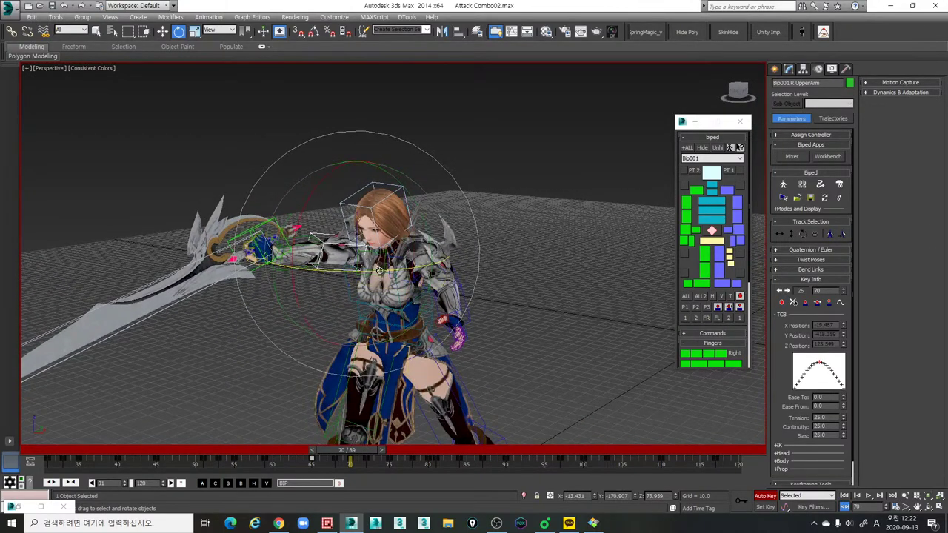
left_click_drag(379, 271, 403, 274)
middle_click_drag(443, 267, 443, 262, "alt")
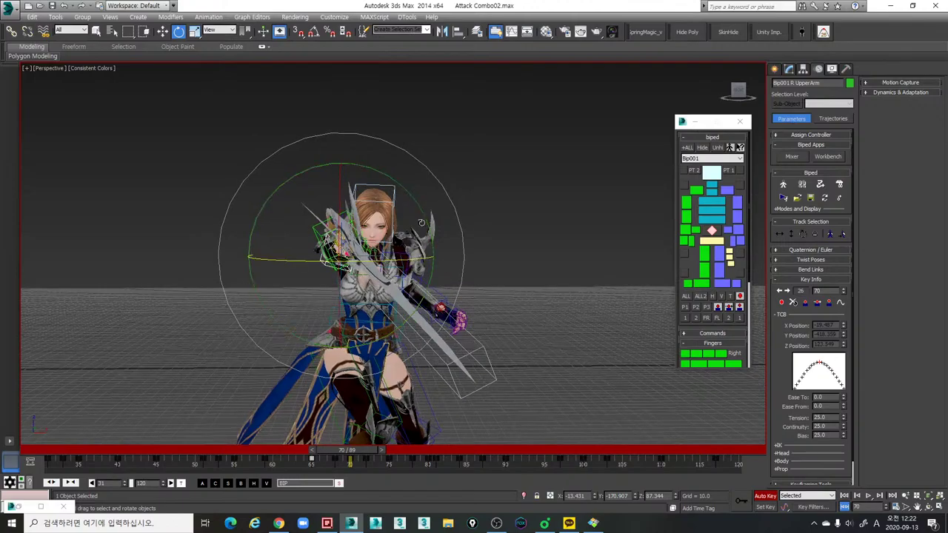
left_click_drag(422, 213, 410, 188)
mouse_move(443, 285)
middle_mouse_down("alt")
mouse_move(529, 277)
mouse_move(473, 286)
mouse_move(455, 300)
mouse_move(451, 287)
middle_mouse_up("alt")
Step: At frame 70, rotate the right forearm to refine the arm's bend and the sword's direction
left_click(688, 222)
left_click_drag(405, 225, 387, 241)
middle_click_drag(396, 255, 359, 264, "alt")
middle_click_drag(434, 273, 467, 285, "alt")
Step: Shift the right-hand key at frame 72 two frames later and set a new hand pose at frame 72
mouse_move(381, 449)
left_mouse_down()
mouse_move(342, 450)
mouse_move(374, 451)
left_mouse_up()
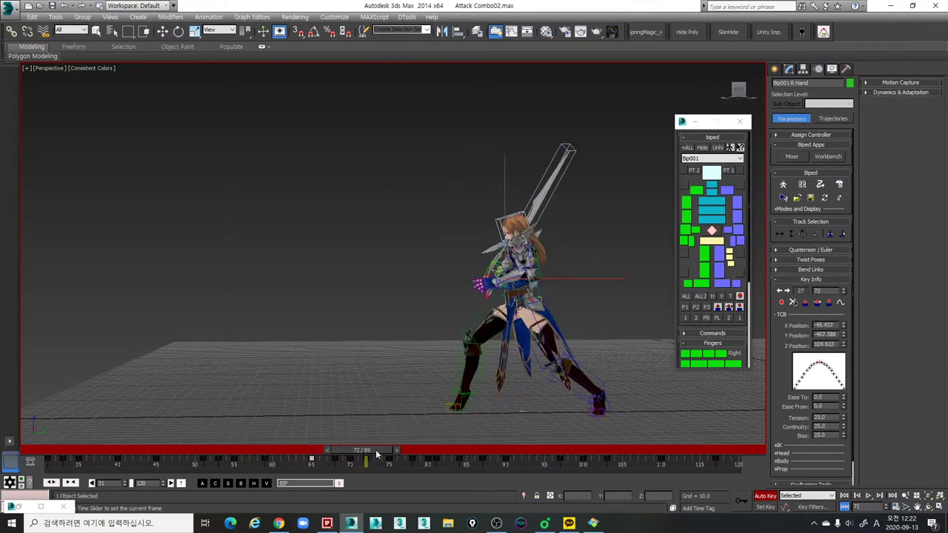
key("e")
middle_click_drag(406, 441, 460, 418, "alt")
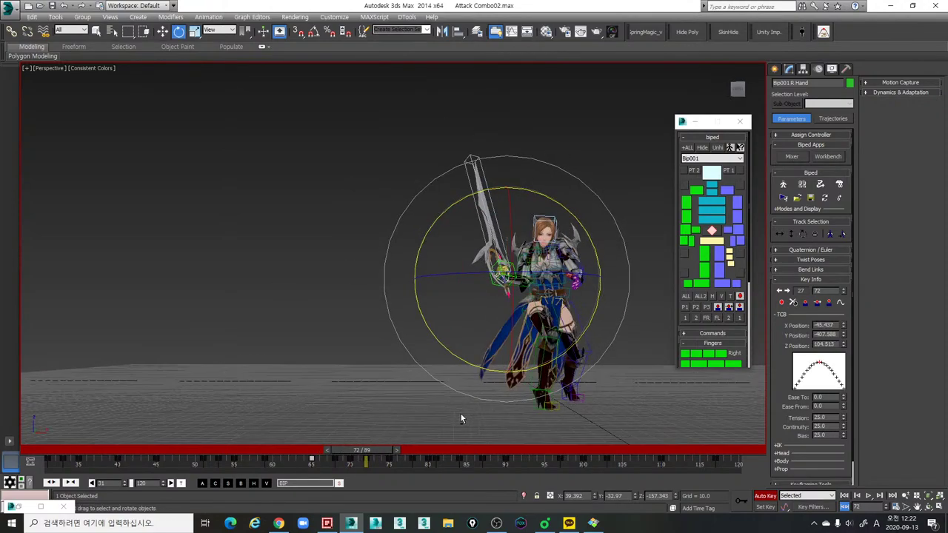
mouse_move(370, 457)
left_mouse_down()
mouse_move(385, 452)
mouse_move(370, 453)
mouse_move(381, 454)
mouse_move(370, 467)
mouse_move(382, 461)
mouse_move(366, 452)
mouse_move(385, 457)
left_mouse_up()
left_click(366, 460)
middle_click_drag(547, 295, 644, 288, "alt")
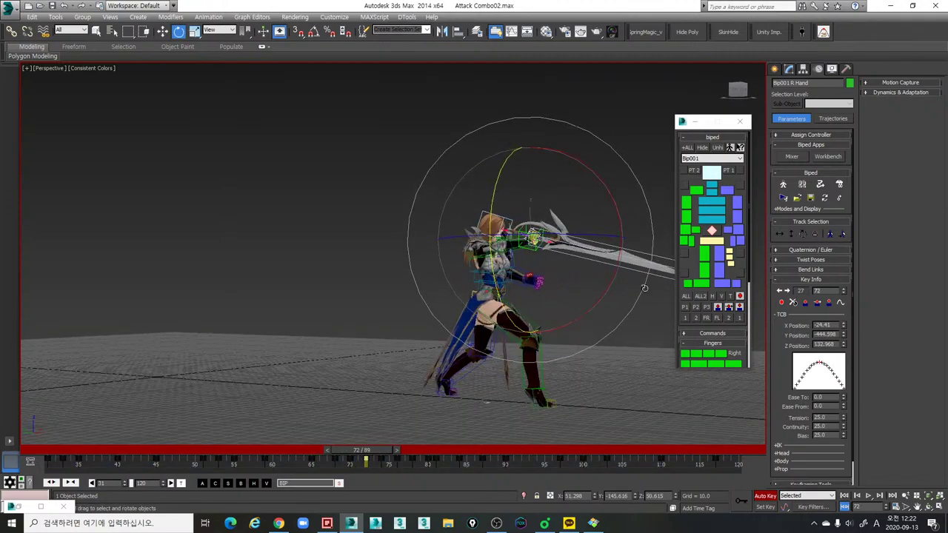
Step: At frame 72, adjust the right clavicle and rotate the upper arm to carry the sword further around the body
left_click(526, 271)
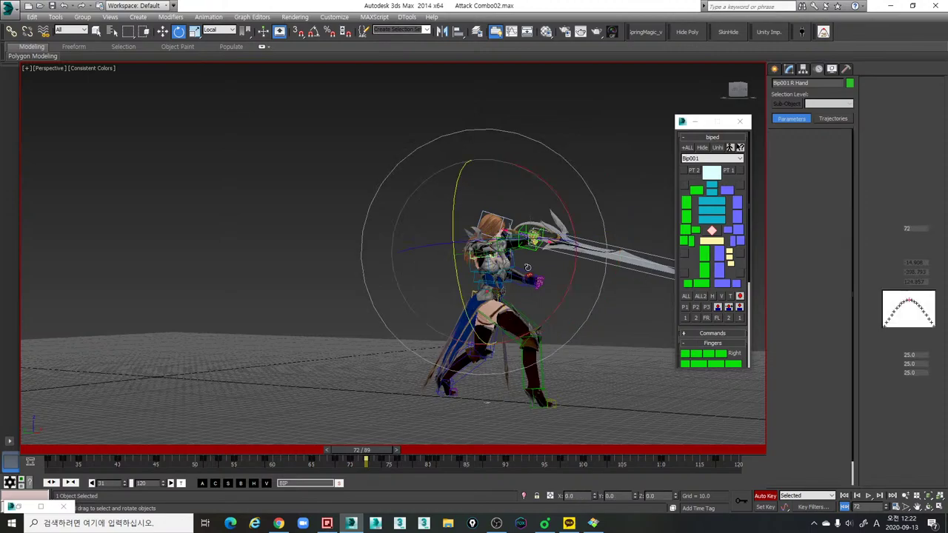
middle_click_drag(528, 268, 592, 260, "alt")
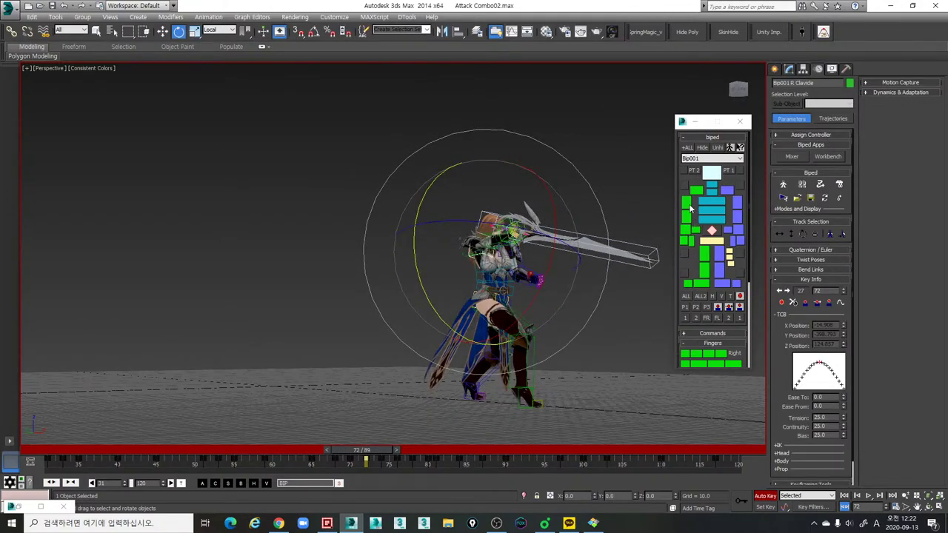
left_click(689, 208)
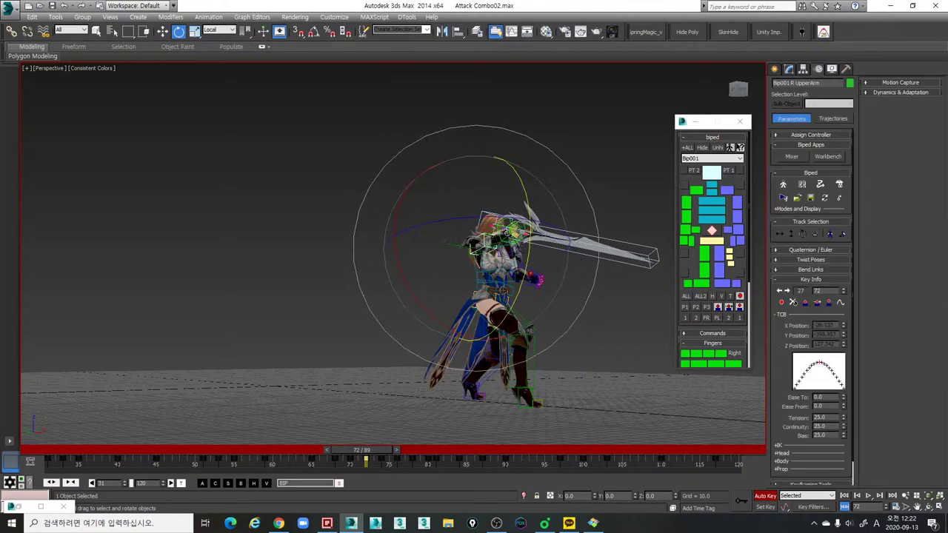
left_click_drag(507, 233, 445, 206)
middle_click_drag(530, 248, 474, 276, "alt")
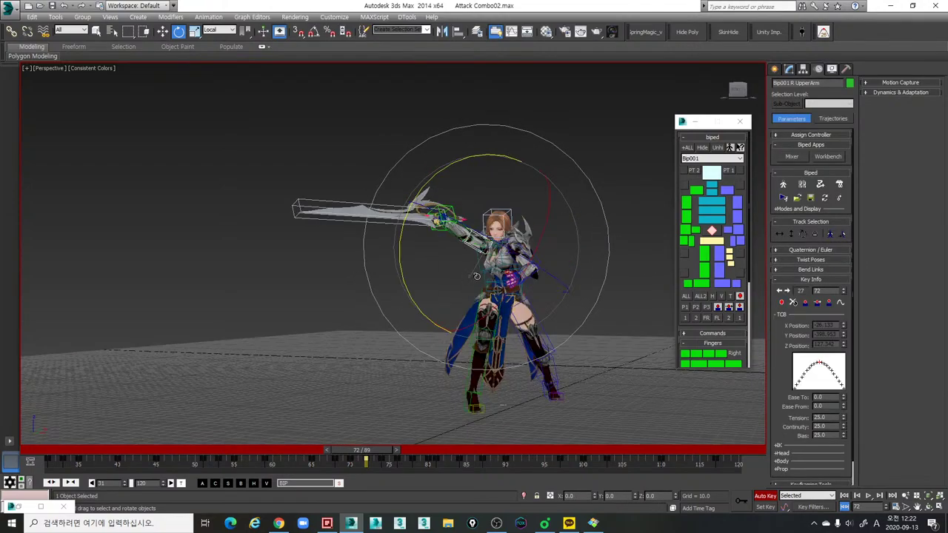
left_click_drag(520, 274, 527, 242)
middle_click_drag(519, 257, 621, 258, "alt")
Step: Step between the keys at frames 68 and 72 to check the swing, and raise the right upper arm at frame 72
key("comma")
key("comma")
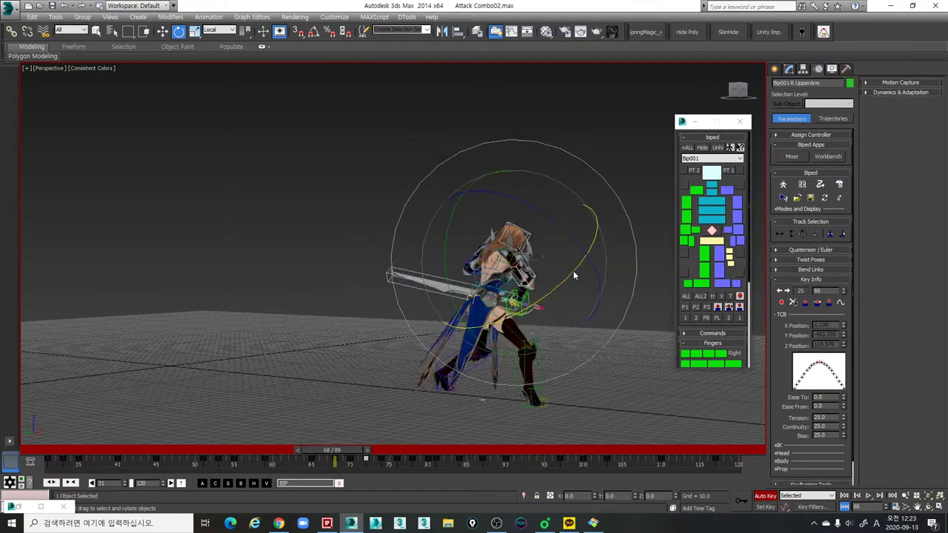
key("period")
key("period")
key("period")
key("period")
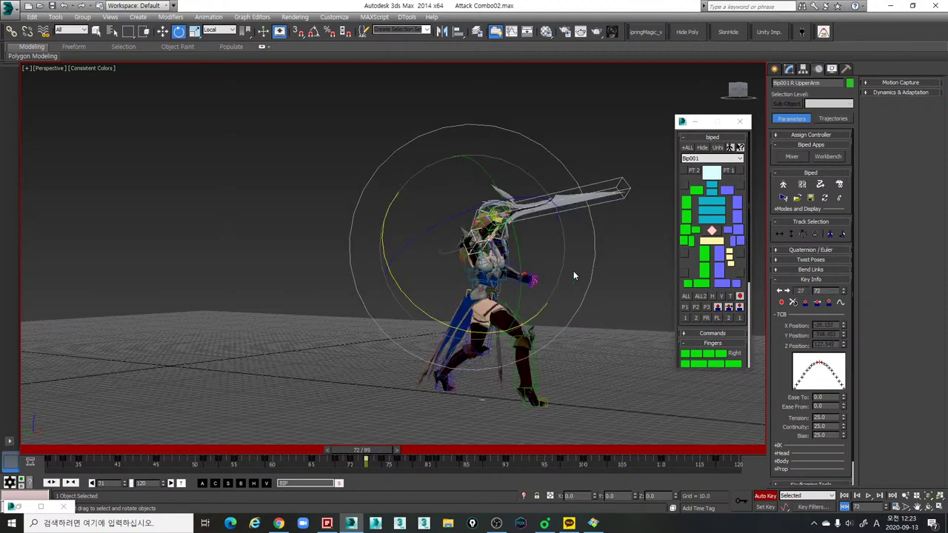
mouse_move(542, 284)
middle_mouse_down("alt")
mouse_move(550, 282)
mouse_move(526, 275)
middle_mouse_up("alt")
left_click_drag(526, 275, 504, 220)
middle_click_drag(504, 220, 464, 219, "alt")
Step: At frame 72, rotate the right forearm and the right hand to redirect the raised sword
left_click(466, 217)
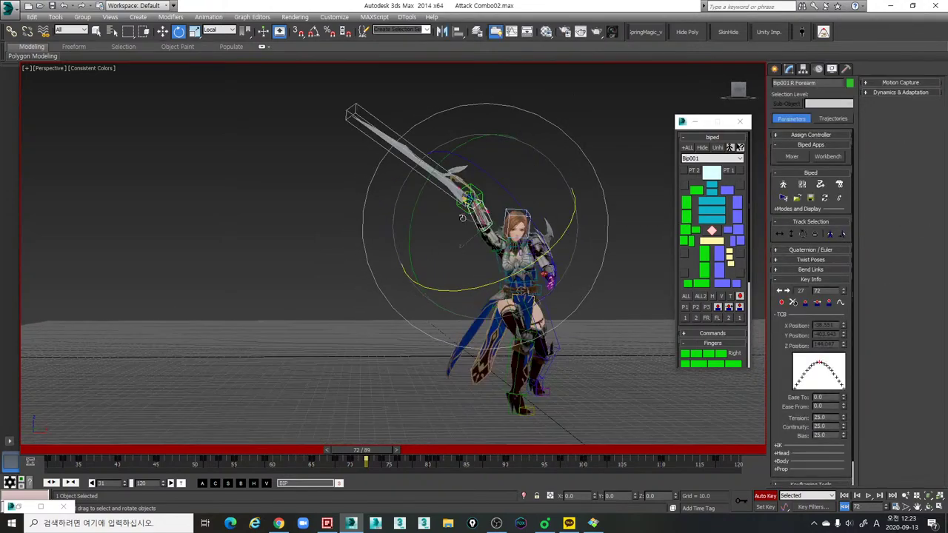
left_click_drag(484, 175, 511, 194)
middle_click_drag(543, 219, 563, 229, "alt")
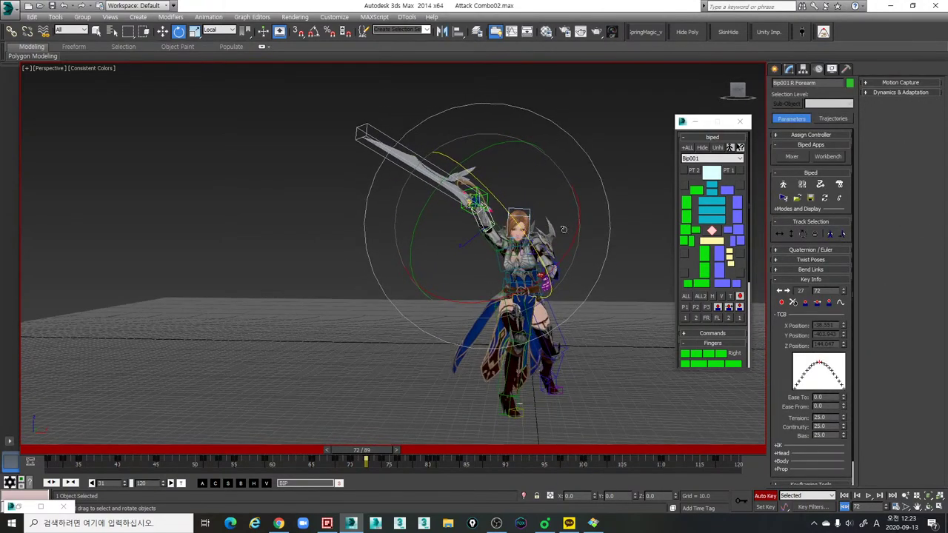
left_click(686, 231)
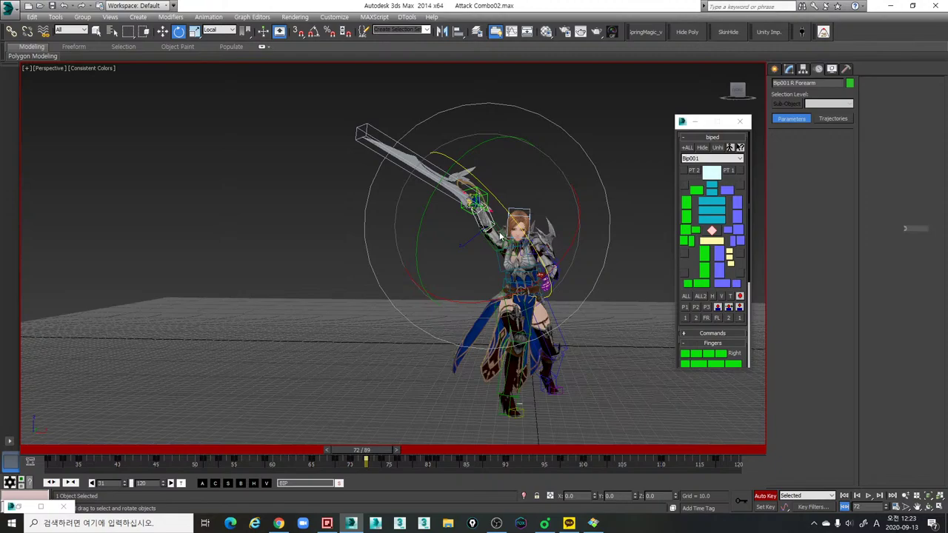
key("Page_Down")
mouse_move(548, 197)
left_mouse_down()
mouse_move(566, 184)
mouse_move(562, 168)
mouse_move(529, 182)
left_mouse_up()
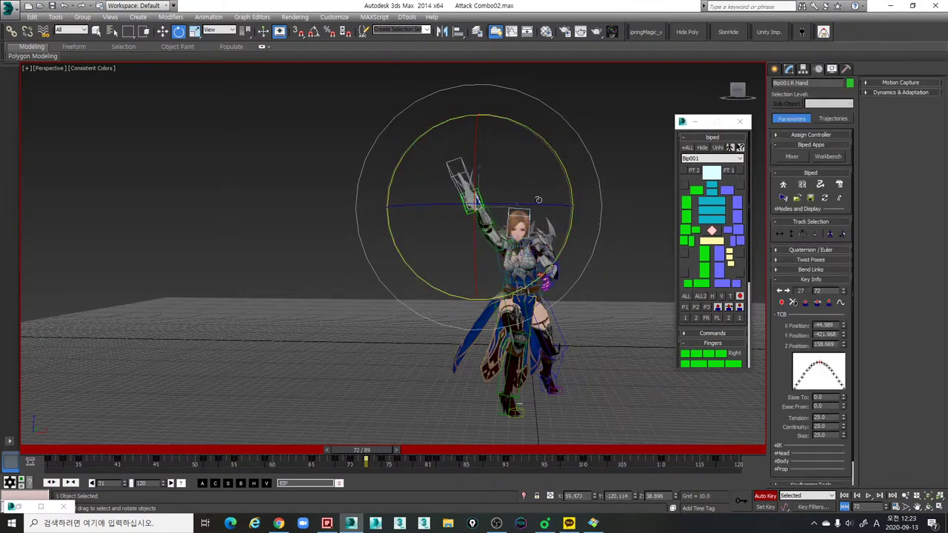
middle_click_drag(538, 199, 656, 233, "alt")
Step: At frame 74, rotate the right upper arm to swing the arm and sword further around the body
left_click_drag(334, 449, 374, 449)
key("e")
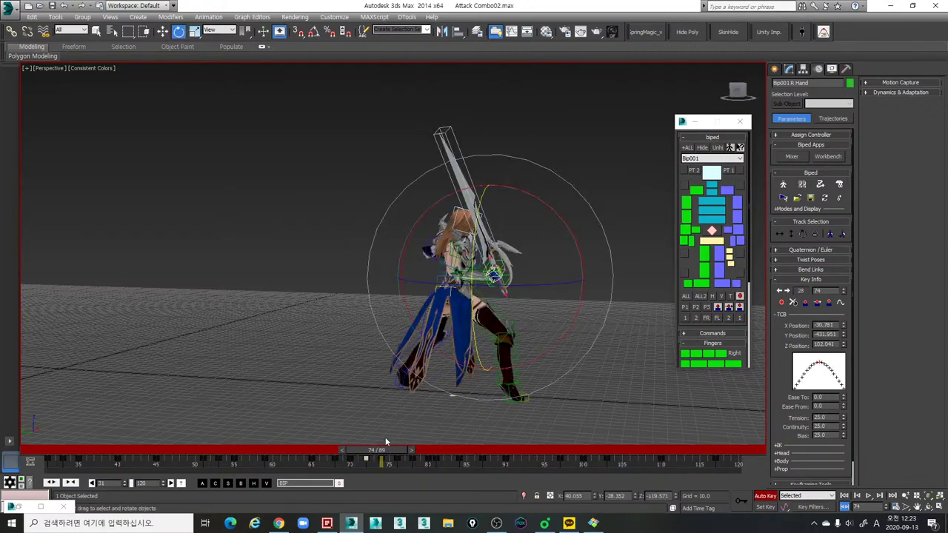
middle_click_drag(385, 437, 676, 265, "alt")
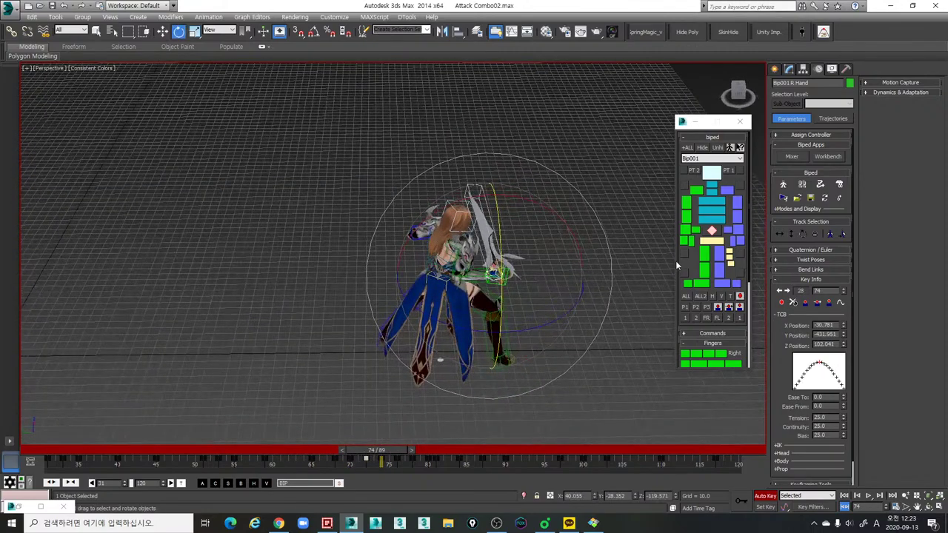
left_click(688, 208)
middle_click_drag(540, 291, 538, 348, "alt")
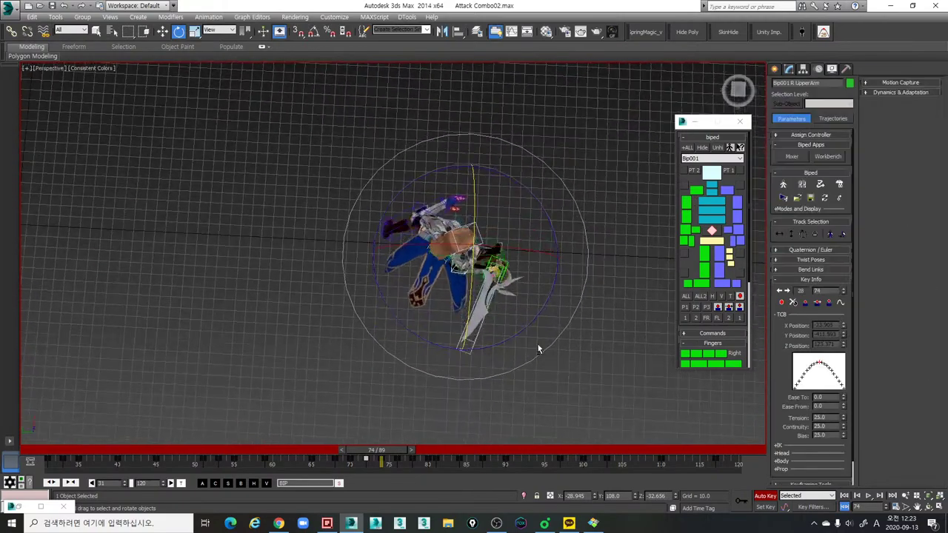
left_click_drag(530, 338, 521, 326)
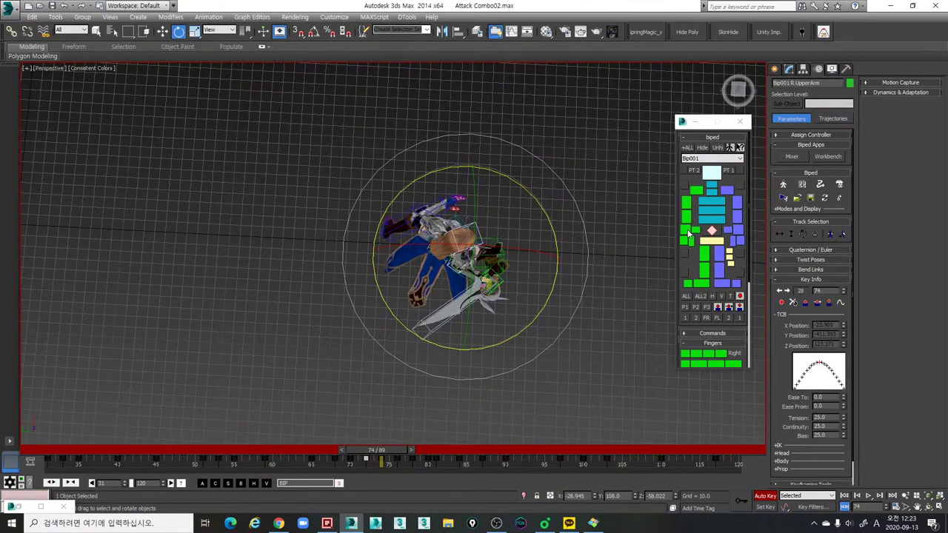
Step: Move the right hand further back and outward from the body at frame 74
left_click(688, 231)
key("w")
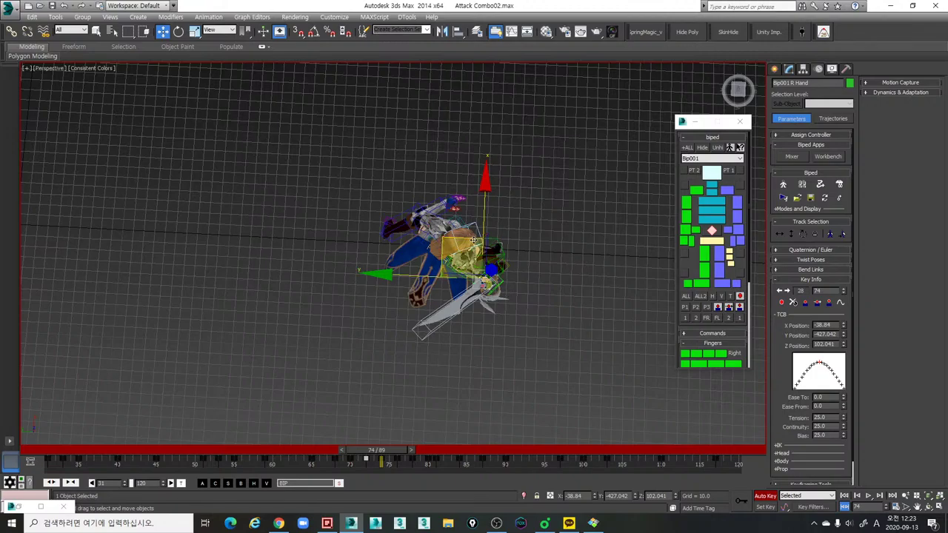
mouse_move(472, 237)
left_mouse_down()
mouse_move(470, 248)
mouse_move(457, 246)
left_mouse_up()
middle_click_drag(493, 254, 537, 228, "alt")
Step: Adjust the right clavicle at frame 74 to refine the shoulder behind the sword arm
left_click(695, 198)
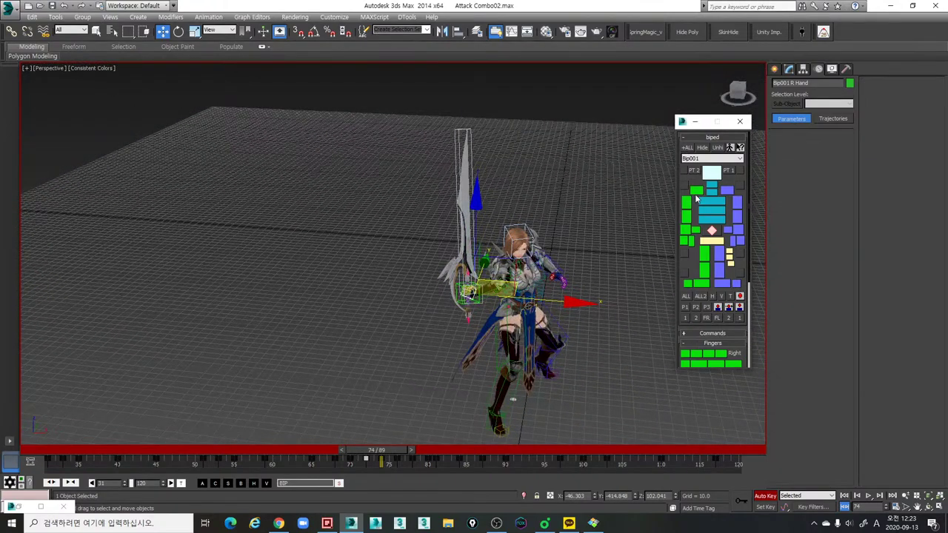
left_click(528, 268)
scroll(385, 338, "up", 4)
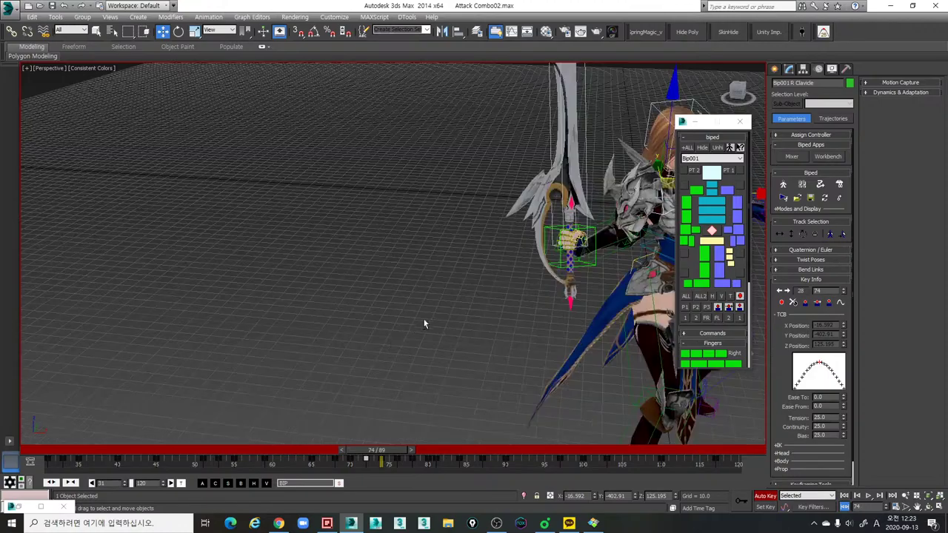
middle_click_drag(425, 324, 511, 296, "alt")
mouse_move(511, 296)
middle_mouse_down()
mouse_move(413, 314)
mouse_move(460, 251)
mouse_move(411, 244)
mouse_move(460, 238)
mouse_move(516, 253)
middle_mouse_up()
key("e")
scroll(482, 309, "down", 5)
Step: Return to frame 72 and rotate the right clavicle slightly to adjust the raised shoulder
mouse_move(394, 451)
left_mouse_down()
mouse_move(362, 456)
mouse_move(373, 450)
mouse_move(351, 447)
mouse_move(376, 451)
left_mouse_up()
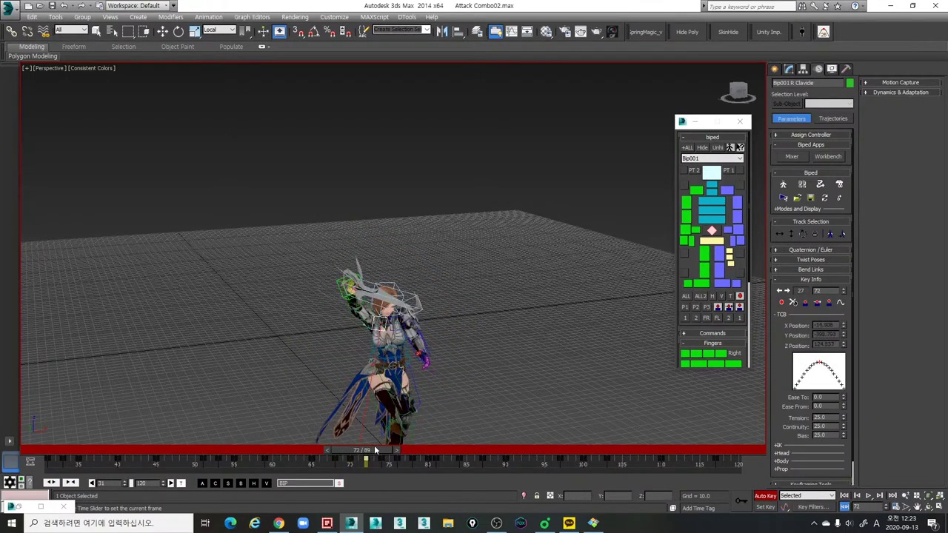
key("e")
middle_click_drag(444, 326, 491, 297, "alt")
left_click_drag(419, 293, 425, 290)
Step: At frame 72, rotate the right upper arm up and back so the sword is raised upright beside the head
left_click(685, 204)
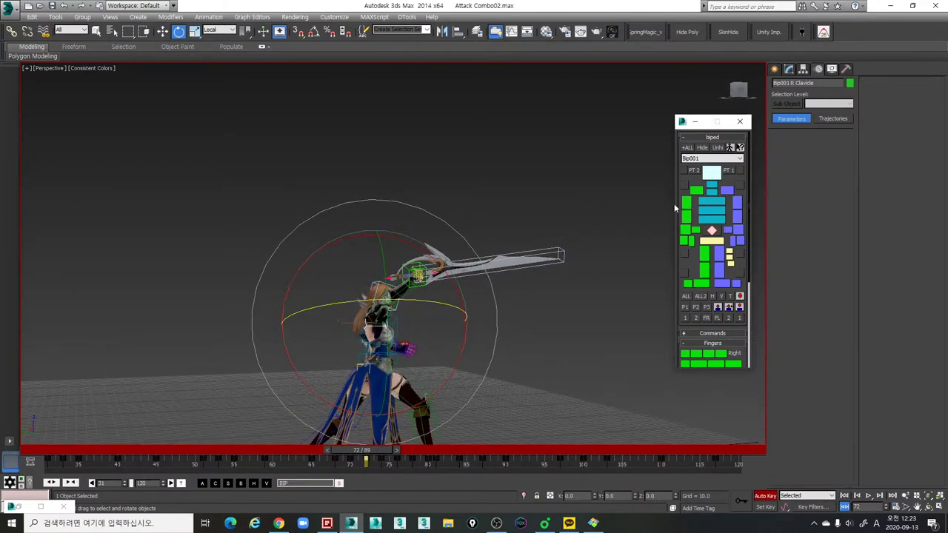
middle_click_drag(478, 286, 452, 290, "alt")
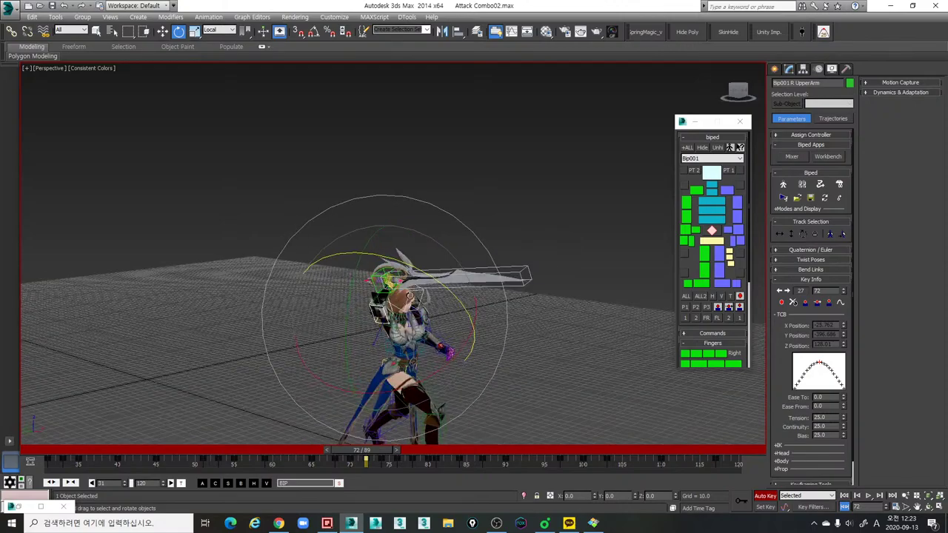
left_click_drag(441, 283, 402, 257)
left_click_drag(400, 283, 384, 274)
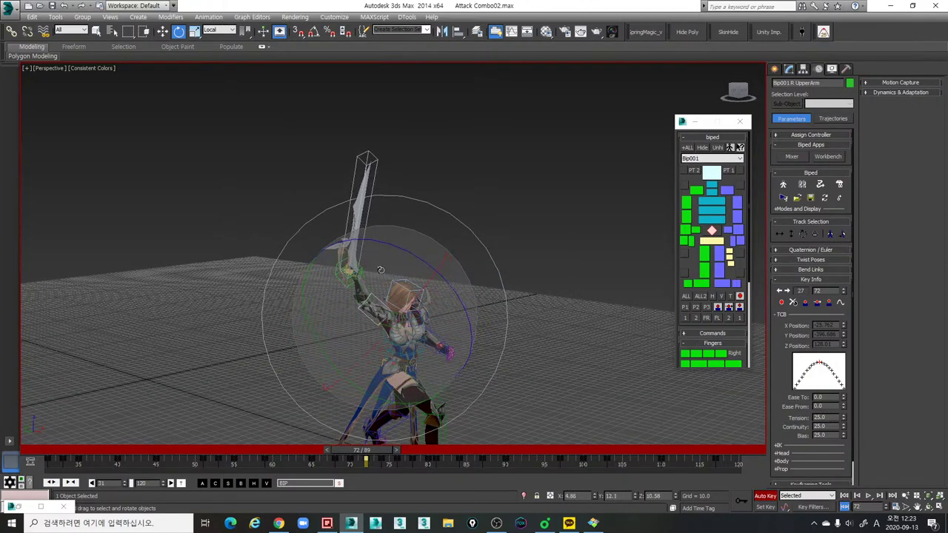
middle_click_drag(415, 296, 415, 317, "alt")
key("e")
scroll(464, 314, "up", 4)
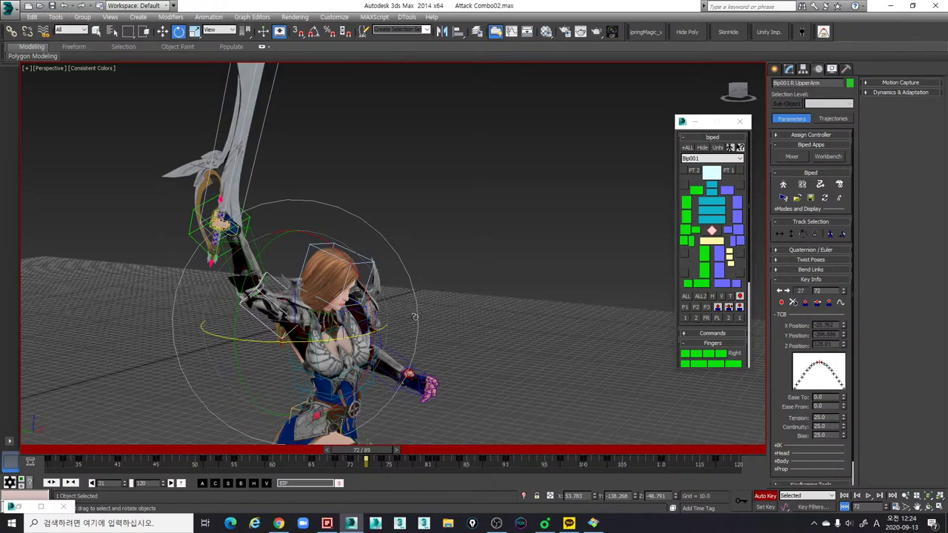
Step: Check the swing between frames 72 and 75, and rotate the right forearm at frame 72 to refine the elbow bend
left_click_drag(241, 449, 397, 459)
key("e")
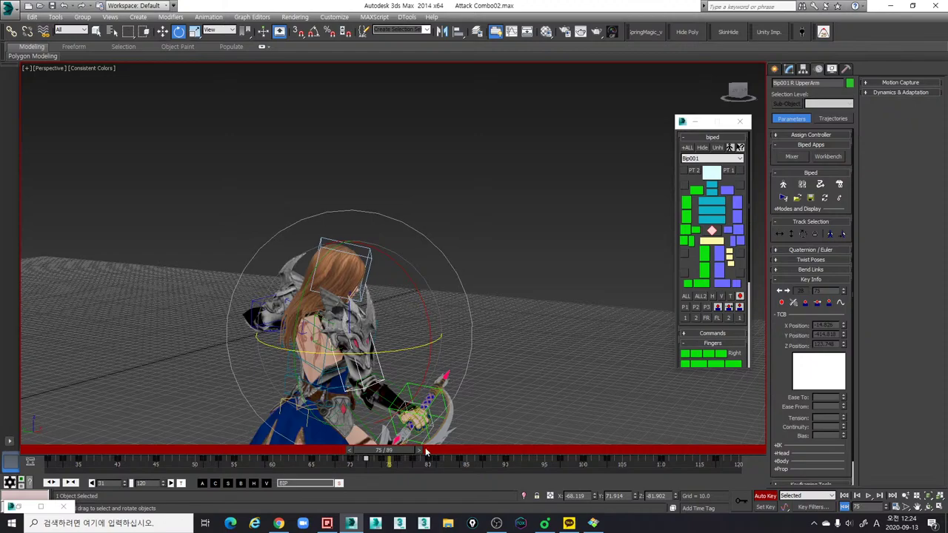
left_click_drag(400, 453, 362, 455)
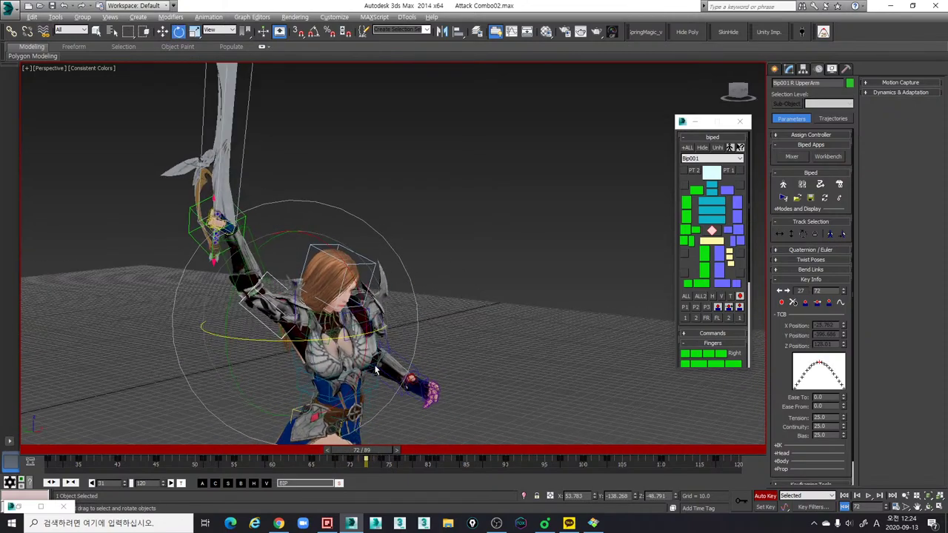
middle_click_drag(376, 370, 352, 268, "alt")
left_click(687, 215)
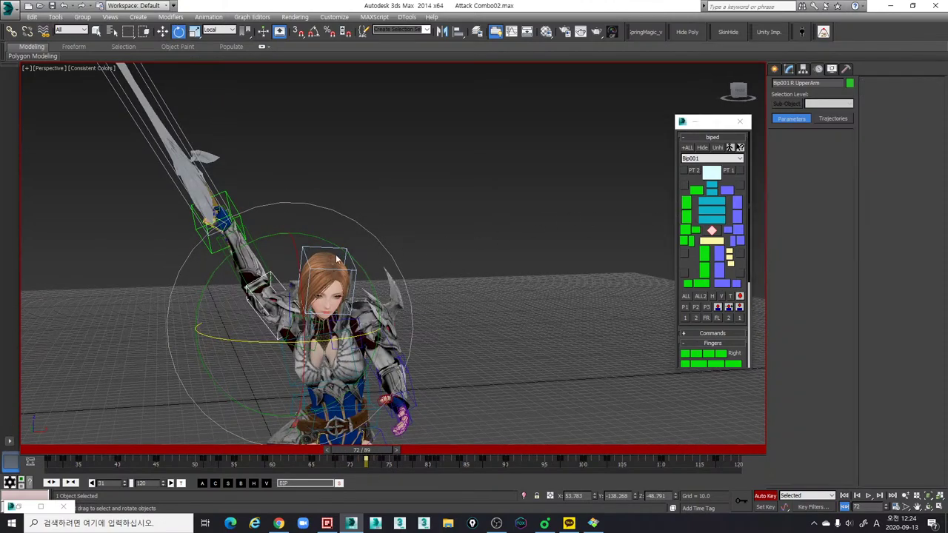
left_click_drag(292, 279, 357, 269)
middle_click_drag(356, 269, 466, 265, "alt")
left_click(545, 523)
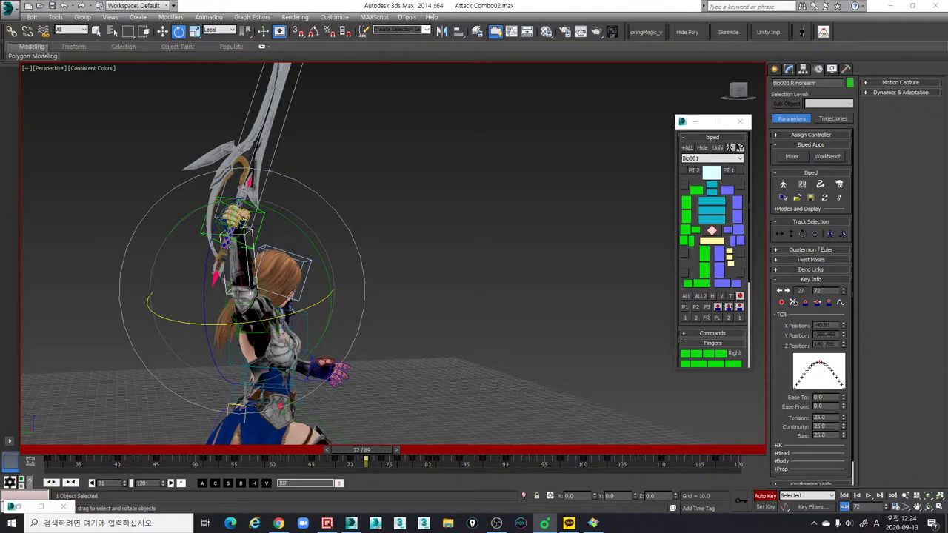
key("alt+Tab")
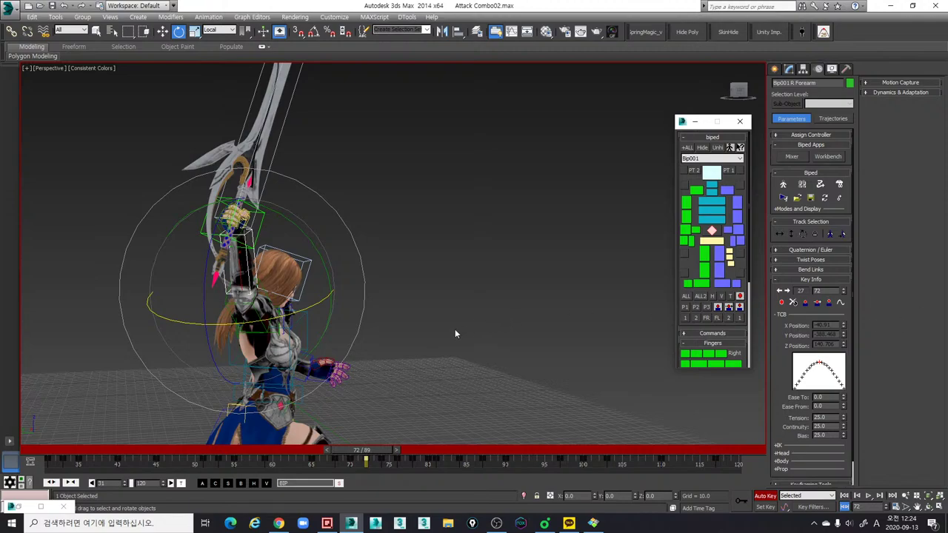
Step: At frame 72, rotate the right clavicle slightly to fine-tune the shoulder under the raised sword arm
middle_click_drag(406, 417, 361, 381, "alt")
scroll(361, 392, "up", 4)
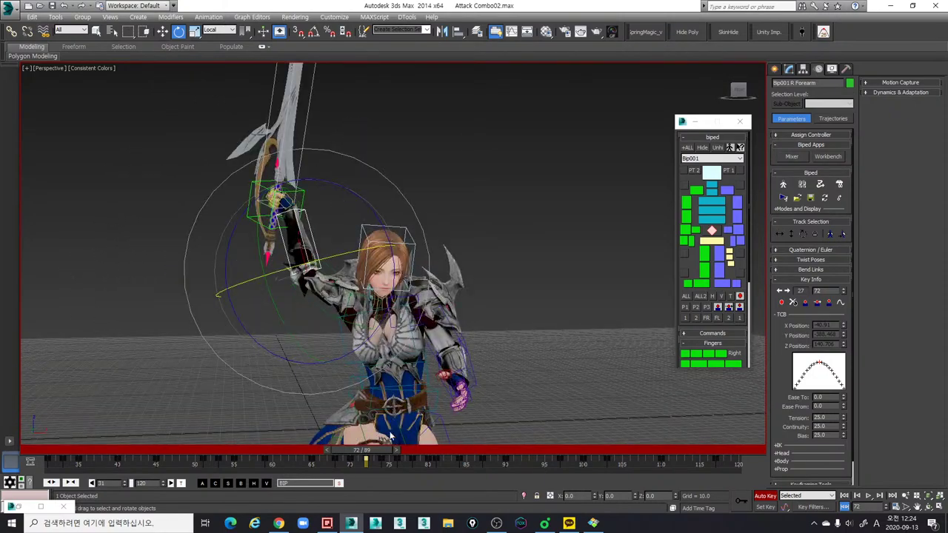
mouse_move(374, 450)
left_mouse_down()
mouse_move(360, 453)
mouse_move(376, 452)
left_mouse_up()
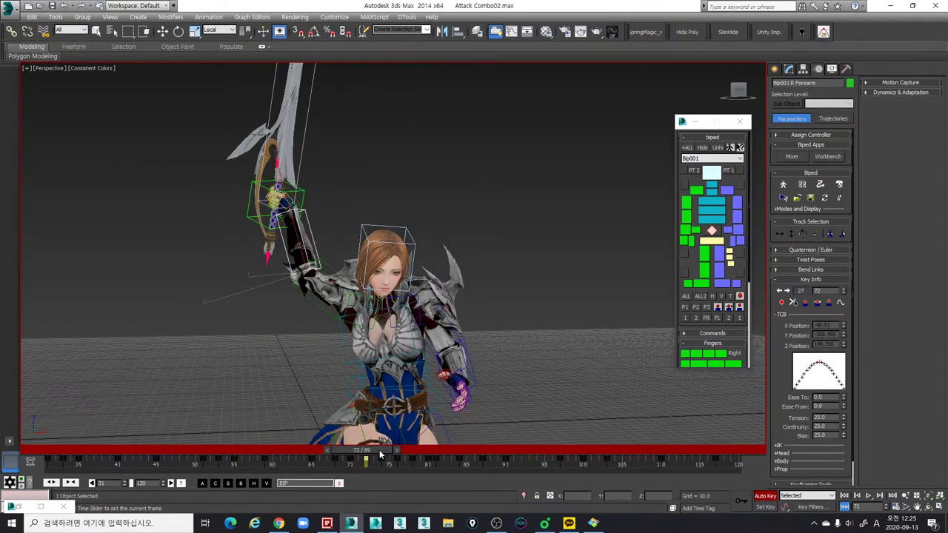
key("e")
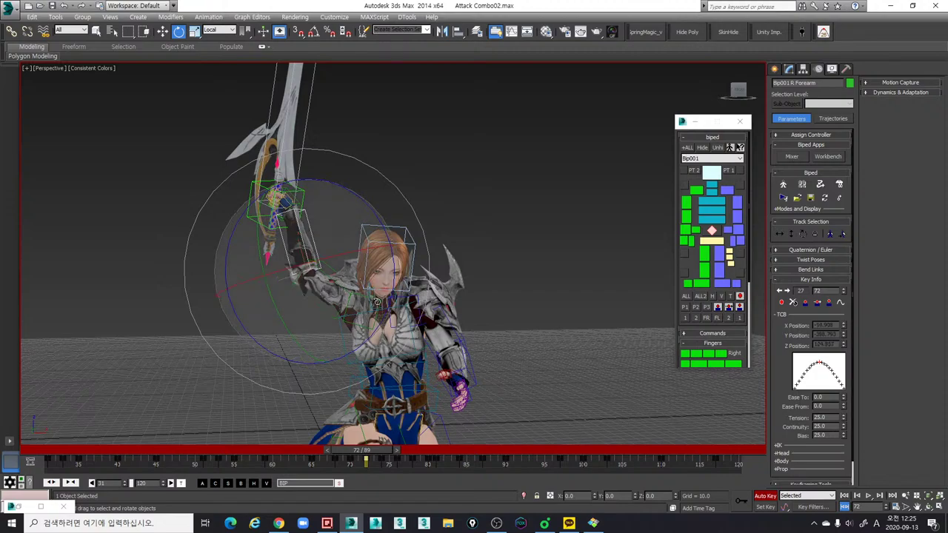
left_click(373, 303)
middle_click_drag(373, 303, 388, 286, "alt")
left_click_drag(434, 237, 426, 231)
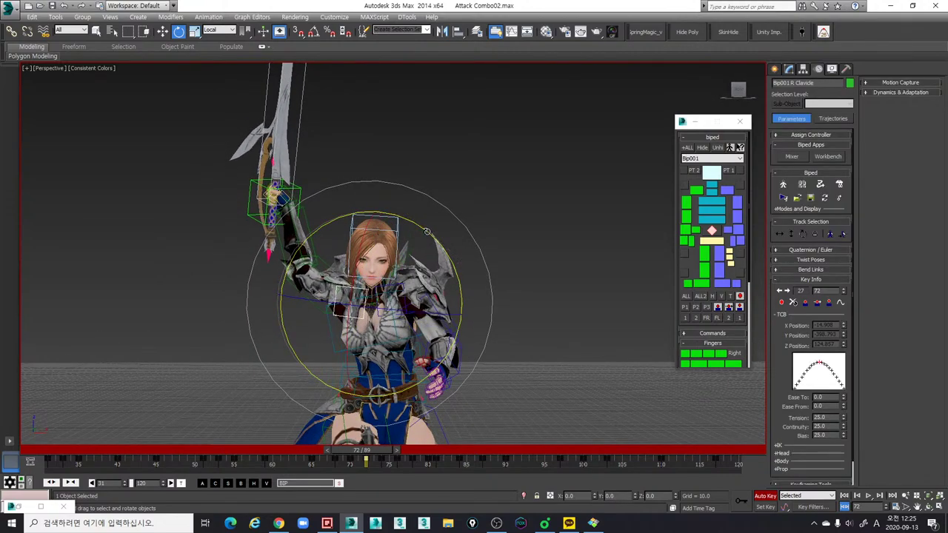
Step: Move the right hand lower and slightly outward at frame 72
left_click(686, 229)
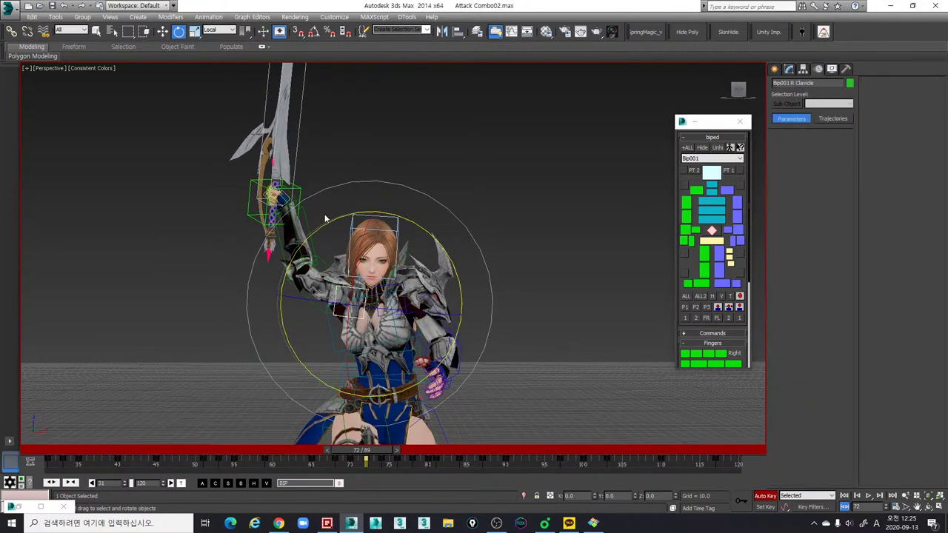
scroll(351, 209, "down", 4)
key("w")
key("w")
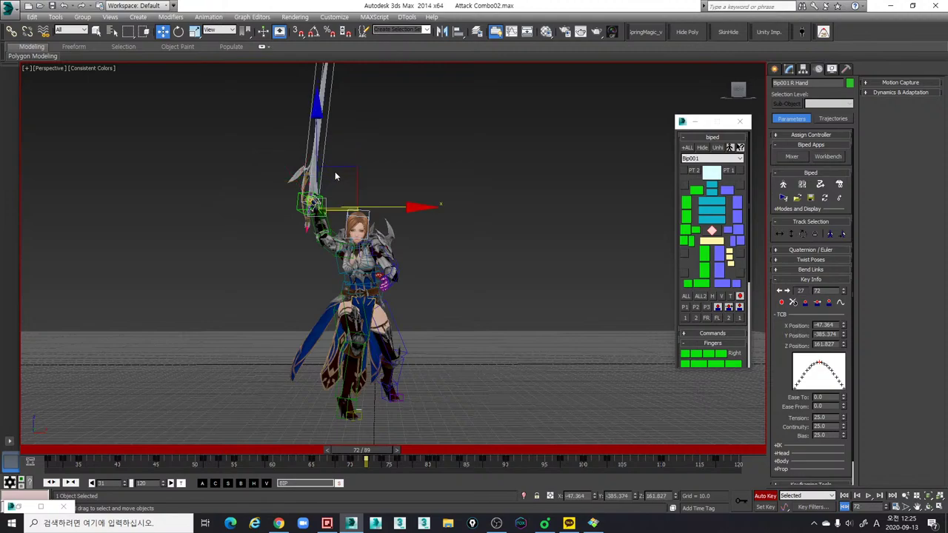
left_click_drag(337, 171, 332, 177)
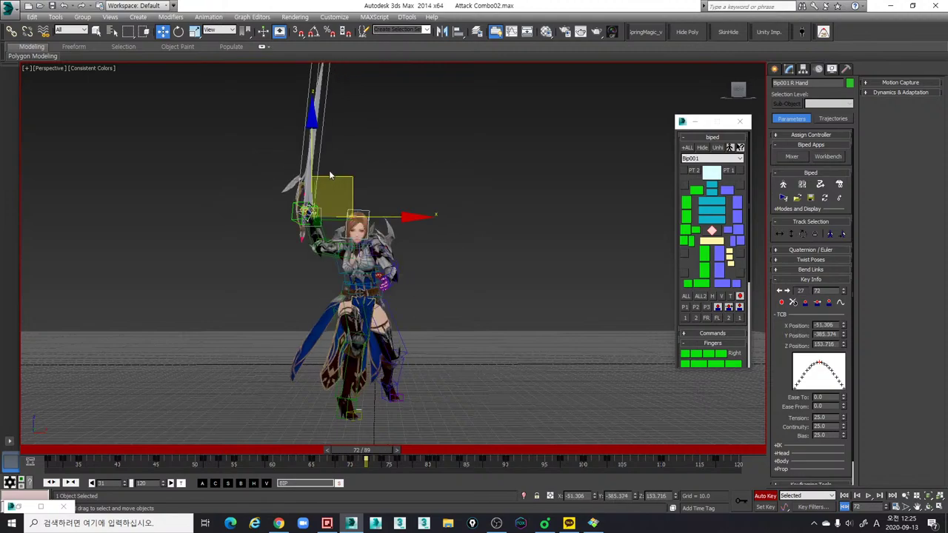
Step: Step through the right-hand keys at frames 70, 72 and 74 to examine the sword's swing path
key("period")
middle_click_drag(357, 202, 467, 235, "alt")
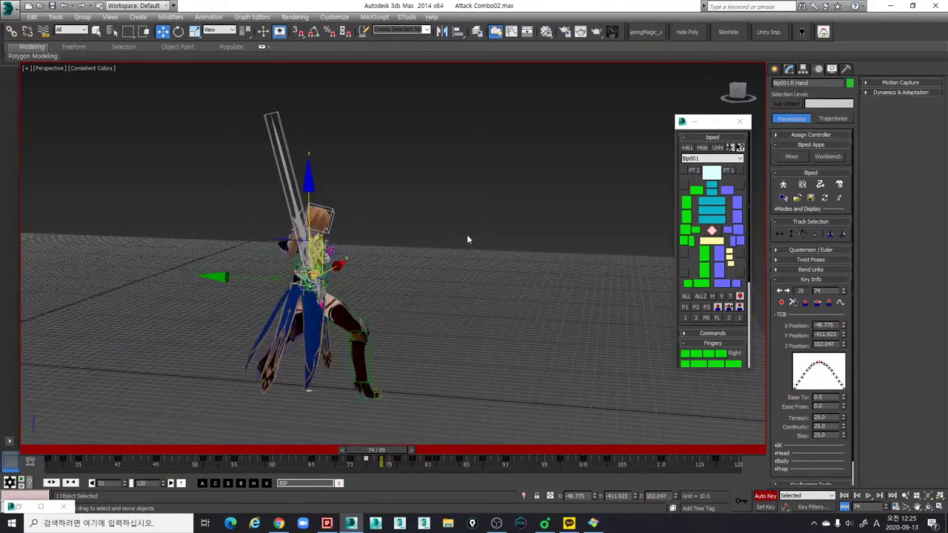
key("comma")
key("comma")
key("comma")
key("comma")
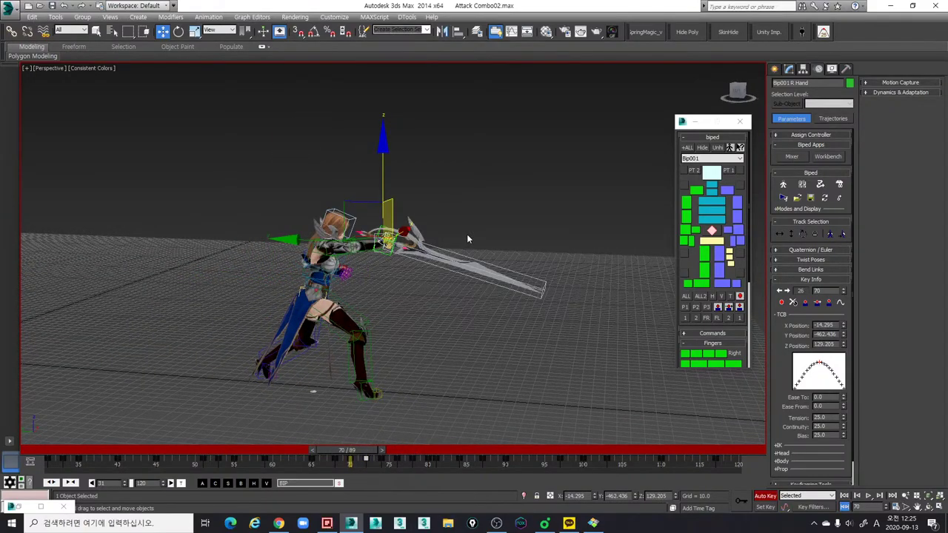
key("period")
key("period")
middle_click_drag(440, 247, 354, 417, "alt")
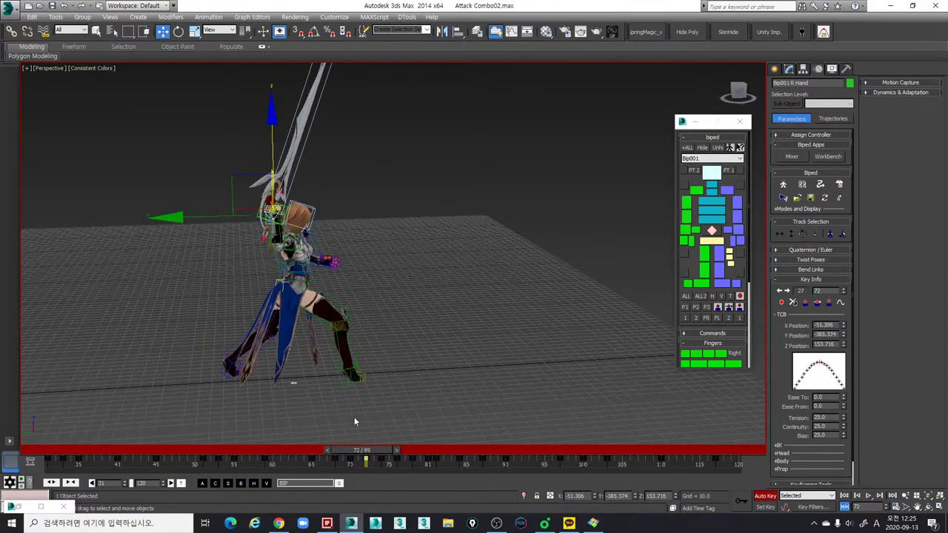
mouse_move(365, 451)
left_mouse_down()
mouse_move(345, 448)
mouse_move(368, 453)
left_mouse_up()
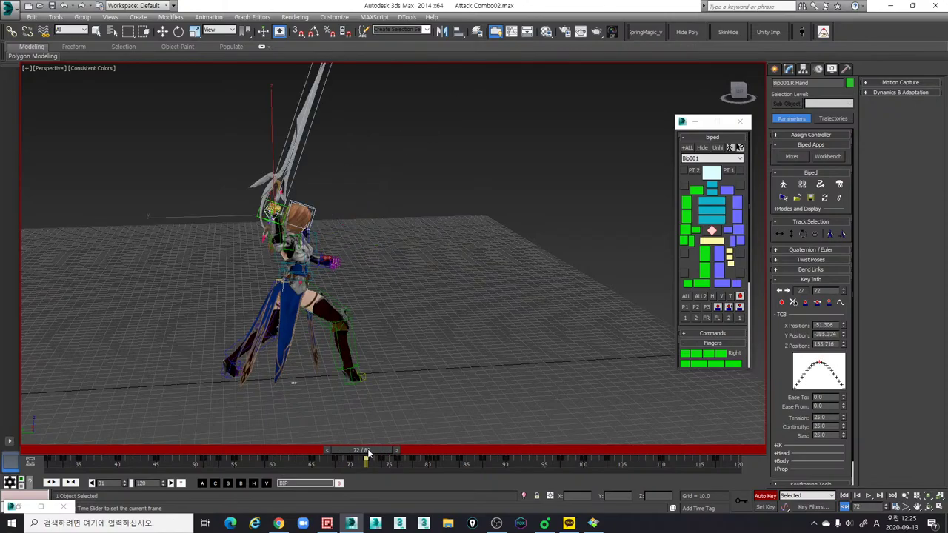
Step: At frame 72, move the right hand slightly up and forward and rotate it to tip the sword forward
key("w")
middle_click_drag(354, 400, 414, 255, "alt")
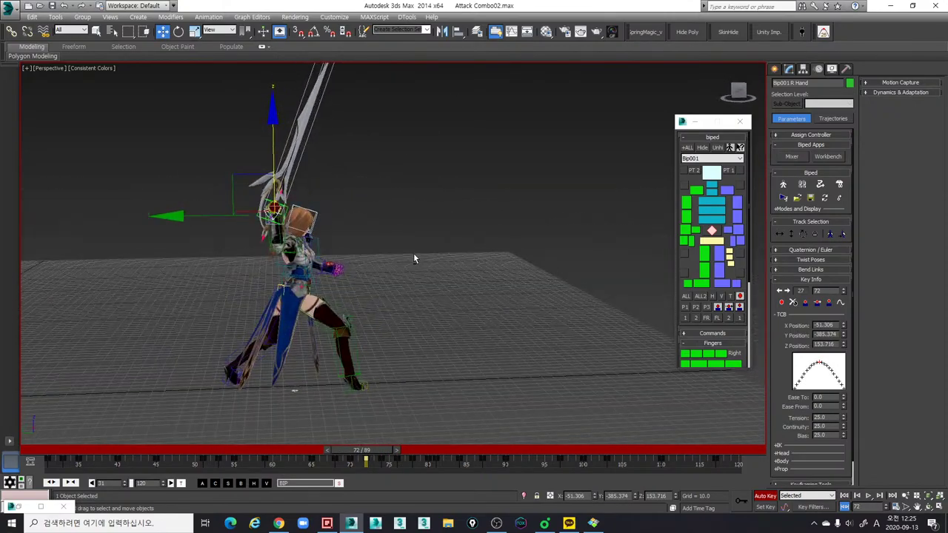
key("w")
key("w")
left_click_drag(251, 184, 288, 174)
key("e")
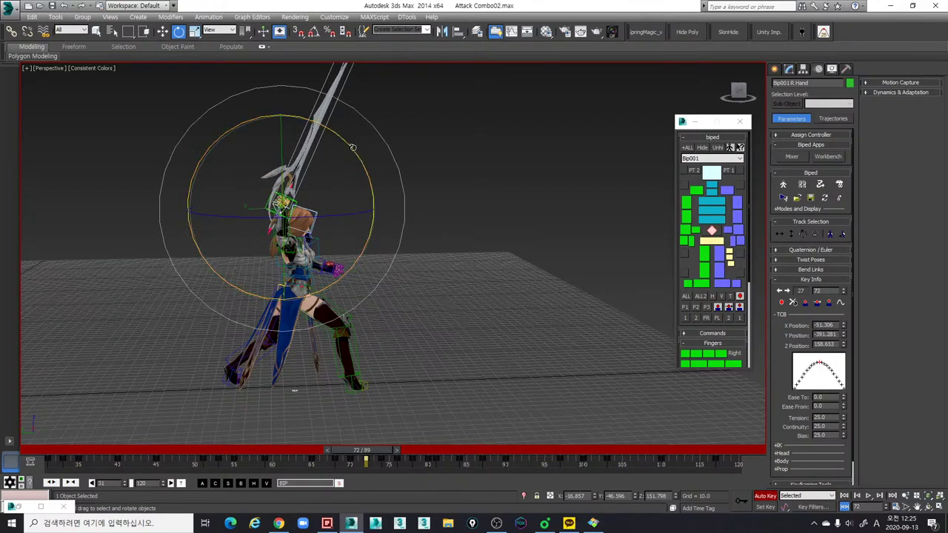
left_click_drag(342, 149, 321, 175)
middle_click_drag(321, 175, 391, 203, "alt")
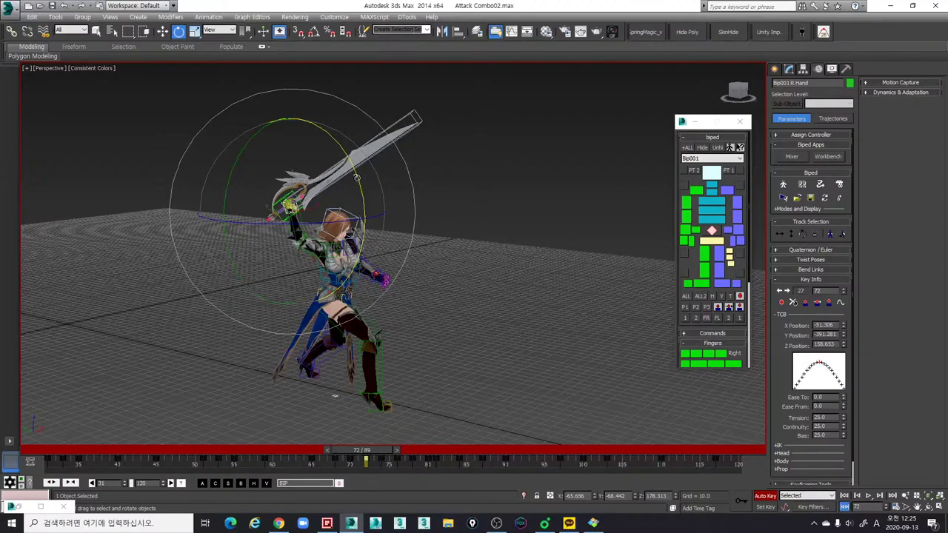
Step: Rotate the right hand slightly further at frame 72 and compare the sword's path at frames 74 and 76
left_click_drag(356, 178, 344, 156)
left_click_drag(337, 453, 362, 454)
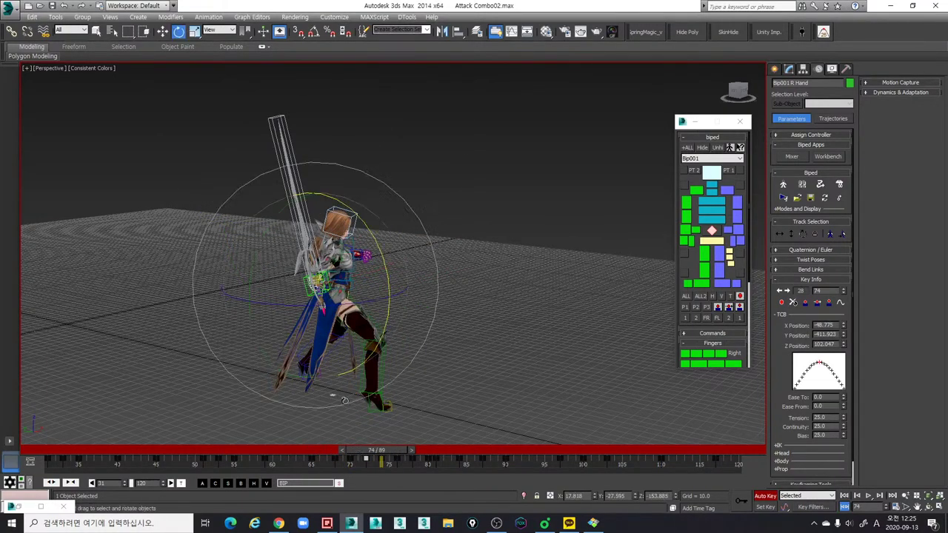
middle_click_drag(334, 362, 396, 348, "alt")
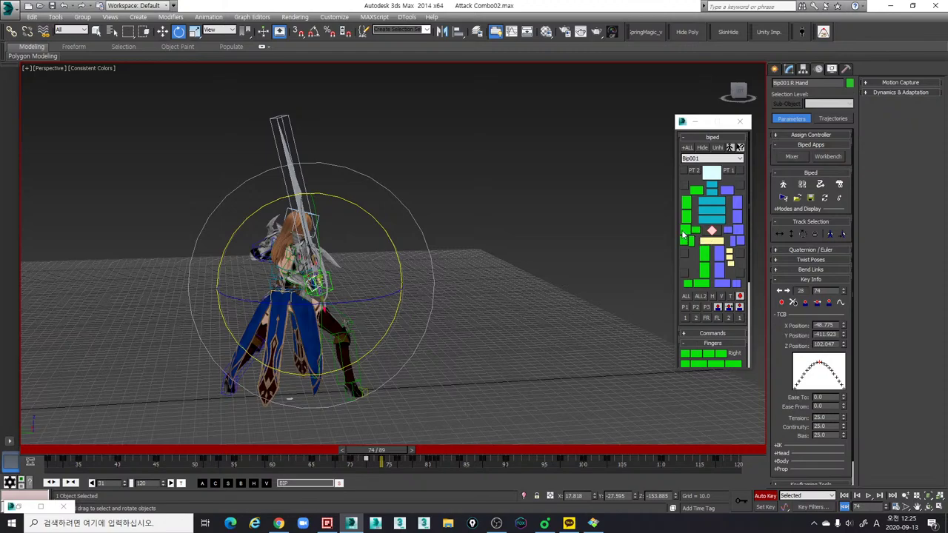
left_click(405, 451)
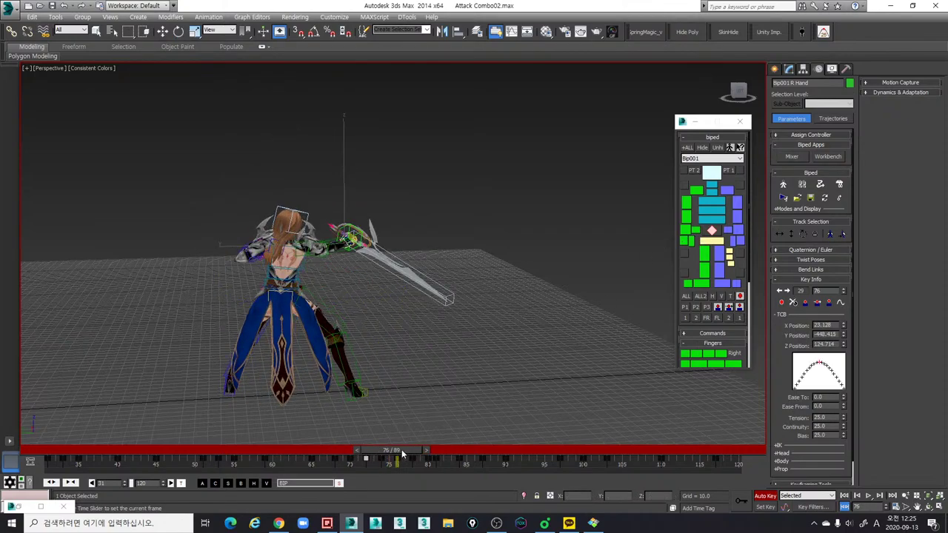
left_click_drag(404, 450, 389, 451)
Step: At frame 74, move the right hand back and rotate it so the sword tilts behind the body
key("e")
key("w")
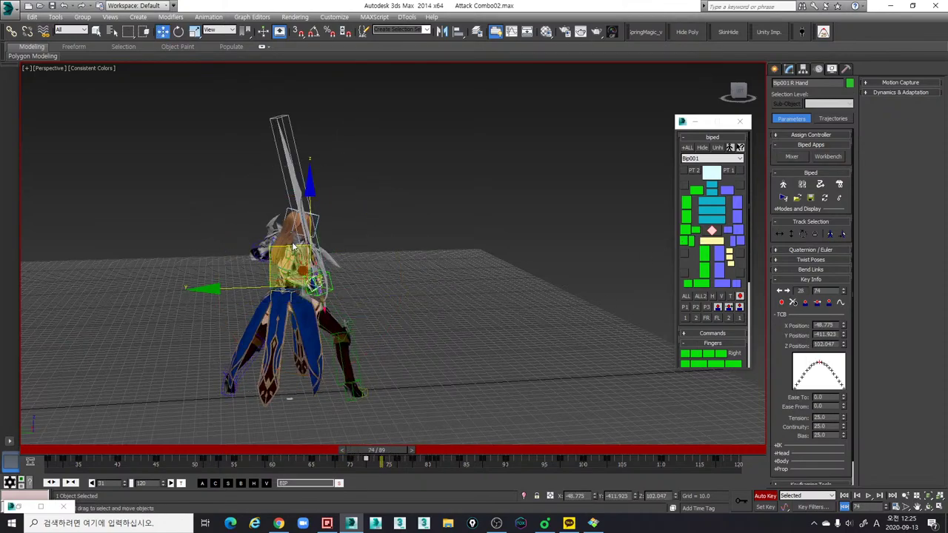
left_click_drag(289, 250, 271, 250)
key("e")
key("e")
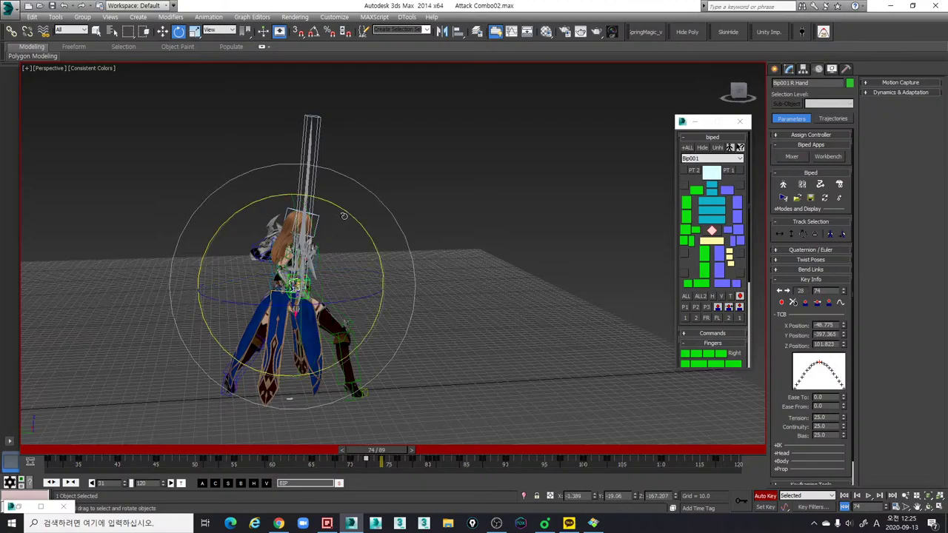
left_click_drag(345, 214, 290, 217)
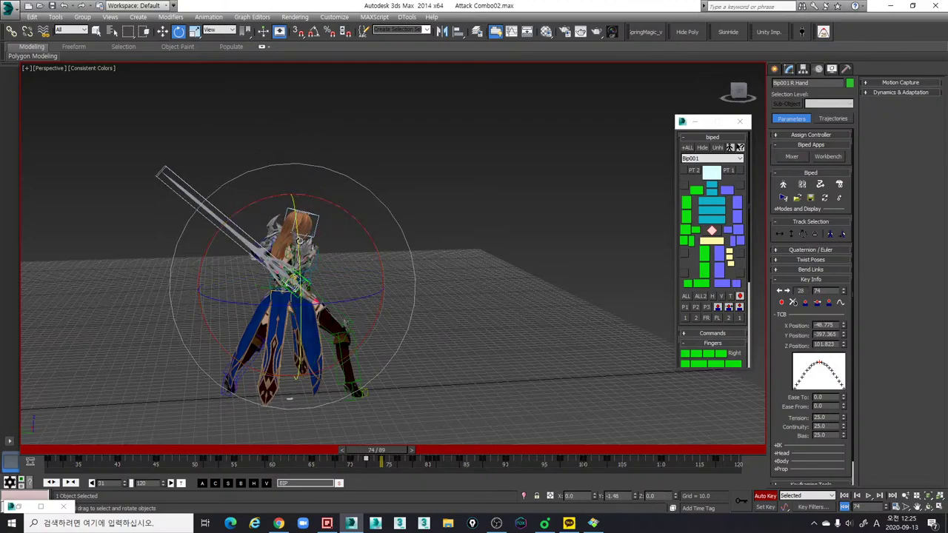
middle_click_drag(300, 238, 266, 277, "alt")
left_click_drag(288, 313, 268, 313)
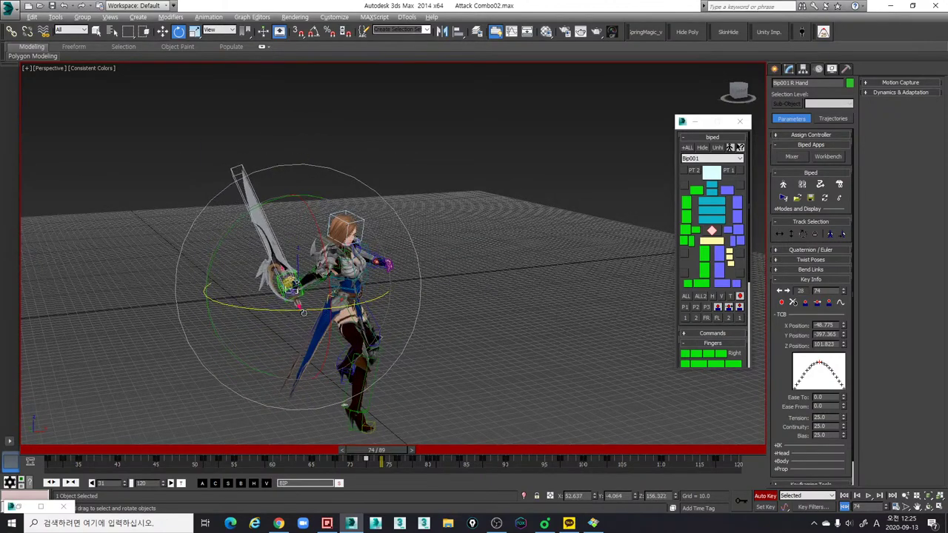
Step: Move the right hand outward from the body at frame 74 to extend the sword arm, using local axes
middle_click_drag(300, 323, 403, 269, "alt")
scroll(379, 274, "up", 5)
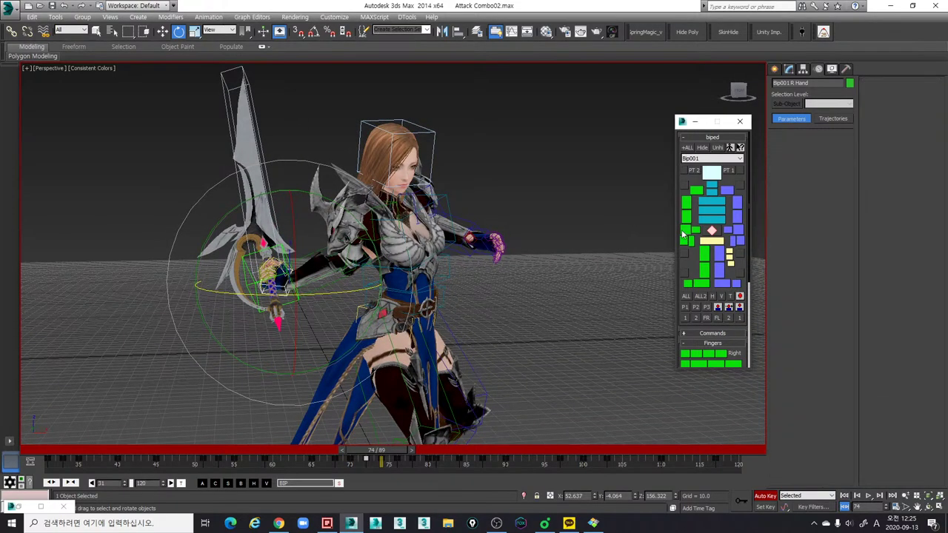
key("w")
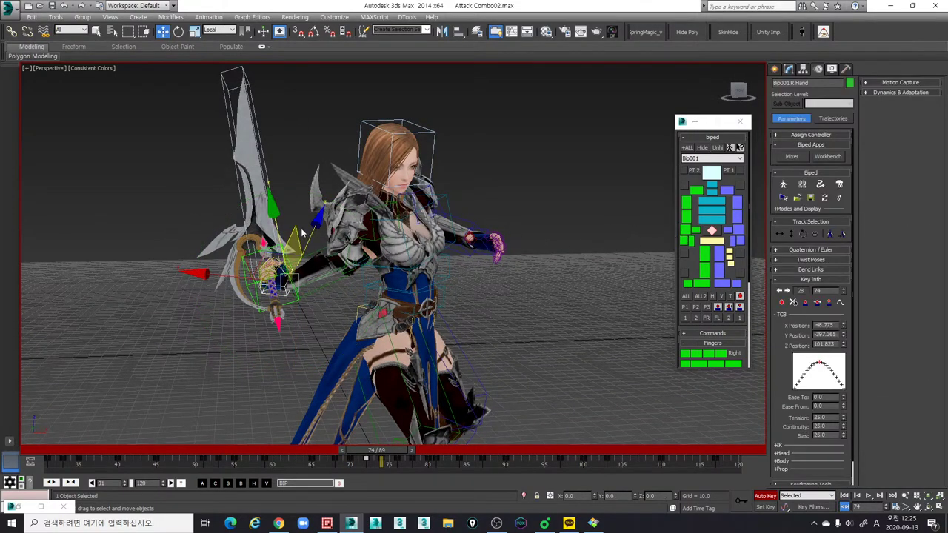
mouse_move(302, 234)
left_mouse_down()
mouse_move(289, 201)
mouse_move(287, 243)
left_mouse_up()
Step: Twist the right forearm at frame 74 to turn the sword, and raise the right hand
left_click(298, 283)
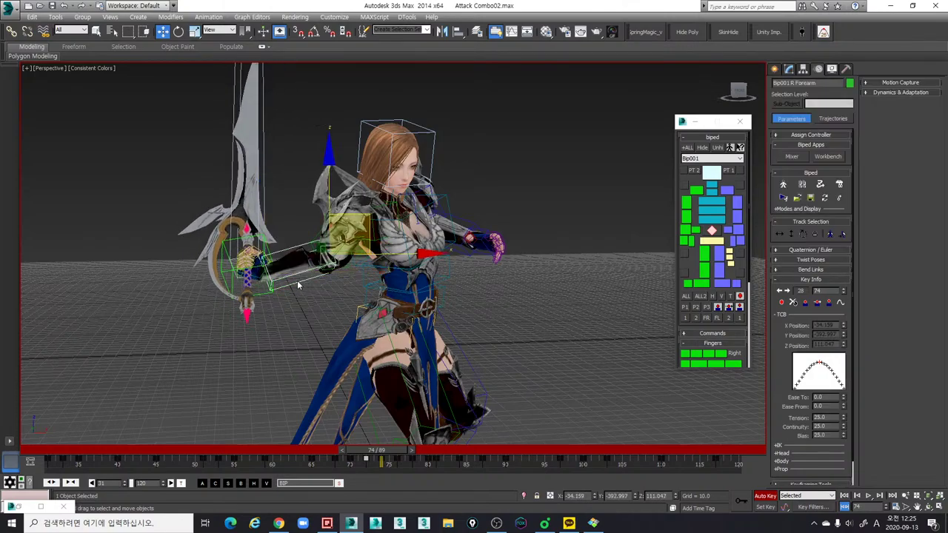
key("e")
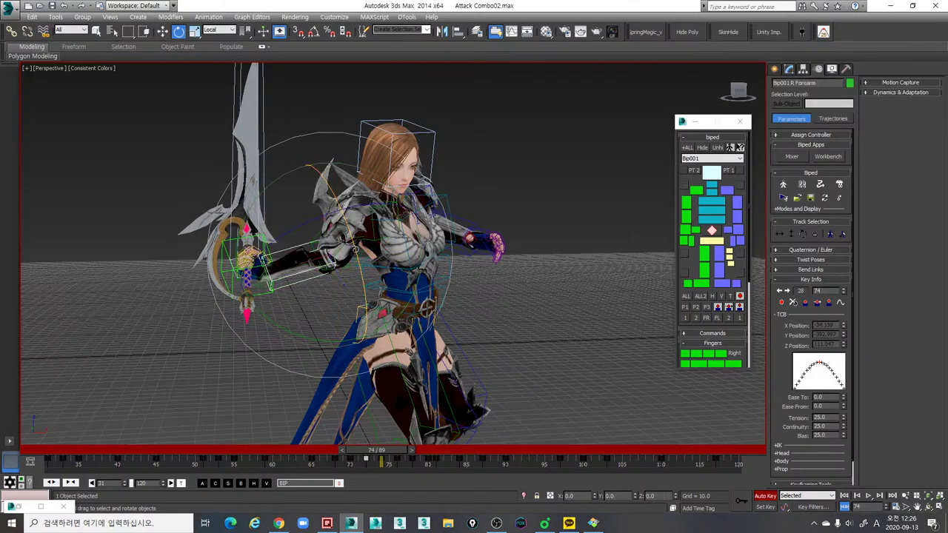
left_click_drag(355, 250, 361, 289)
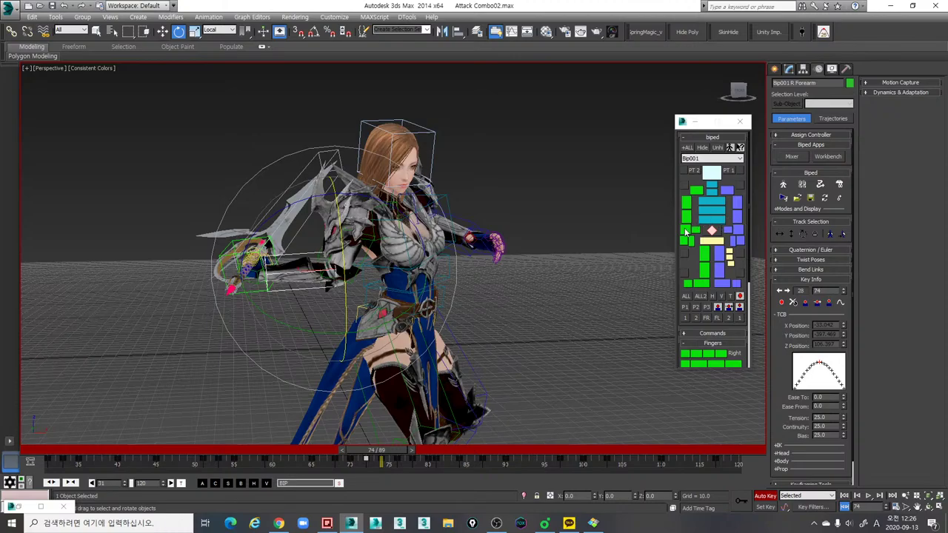
left_click(686, 234)
key("w")
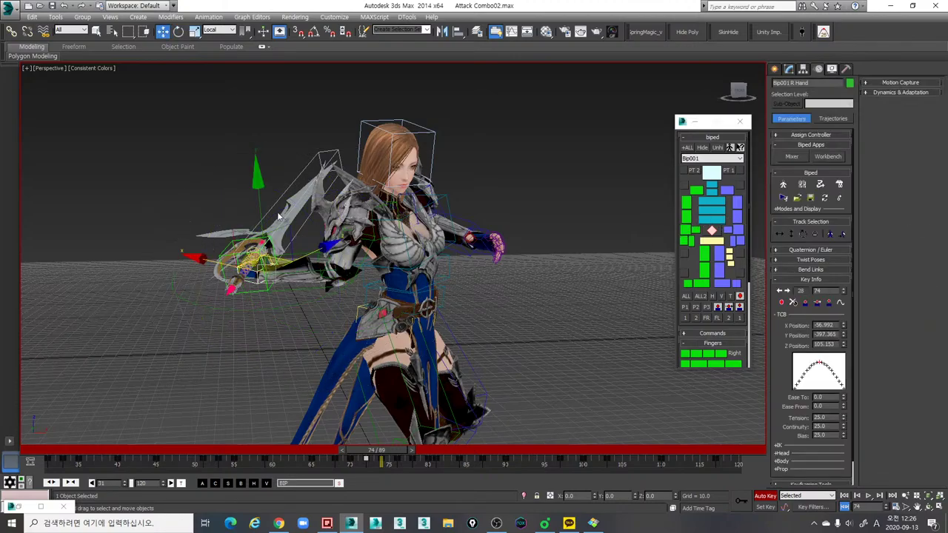
left_click_drag(276, 236, 289, 203)
Step: Rotate the right upper arm at frame 74 to swing the sword arm forward around the body
middle_click_drag(289, 203, 404, 262, "alt")
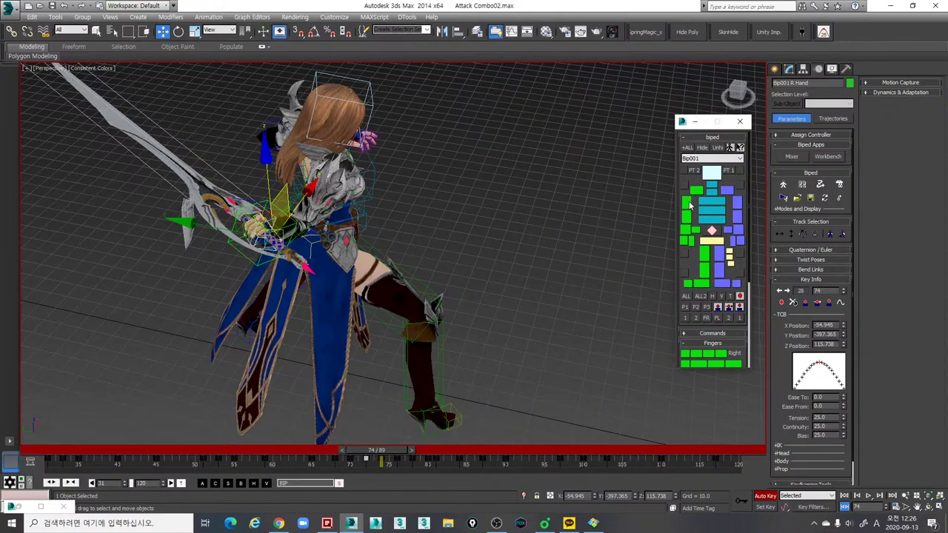
left_click(688, 206)
key("e")
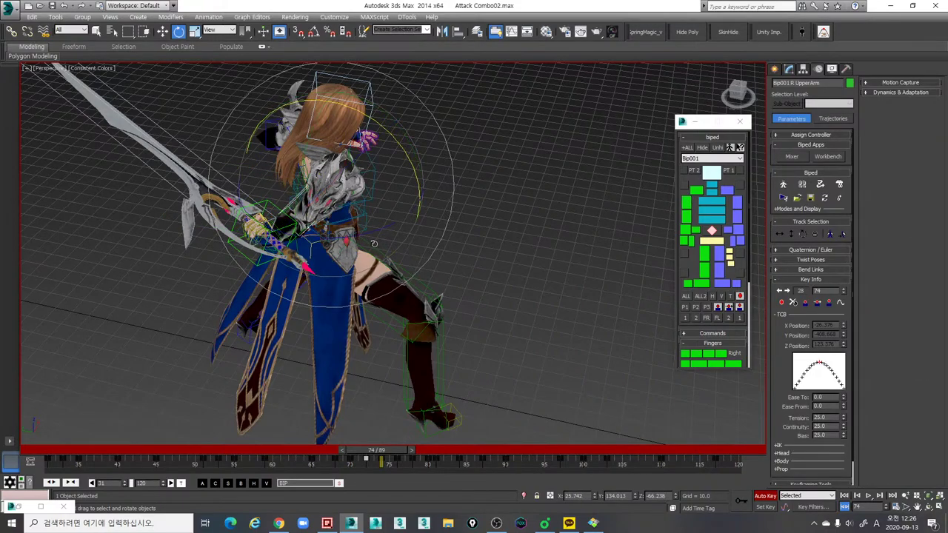
left_click_drag(369, 239, 438, 251)
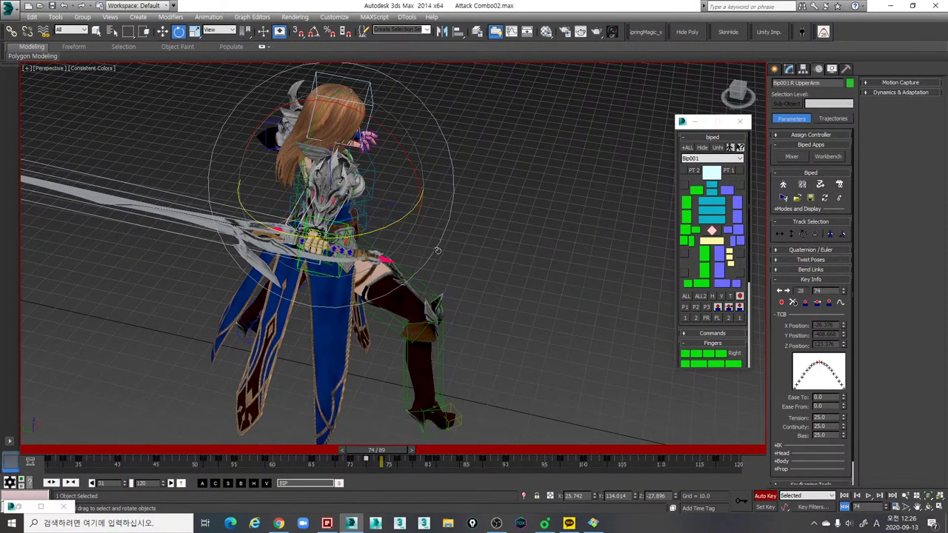
middle_click_drag(438, 251, 527, 282, "alt")
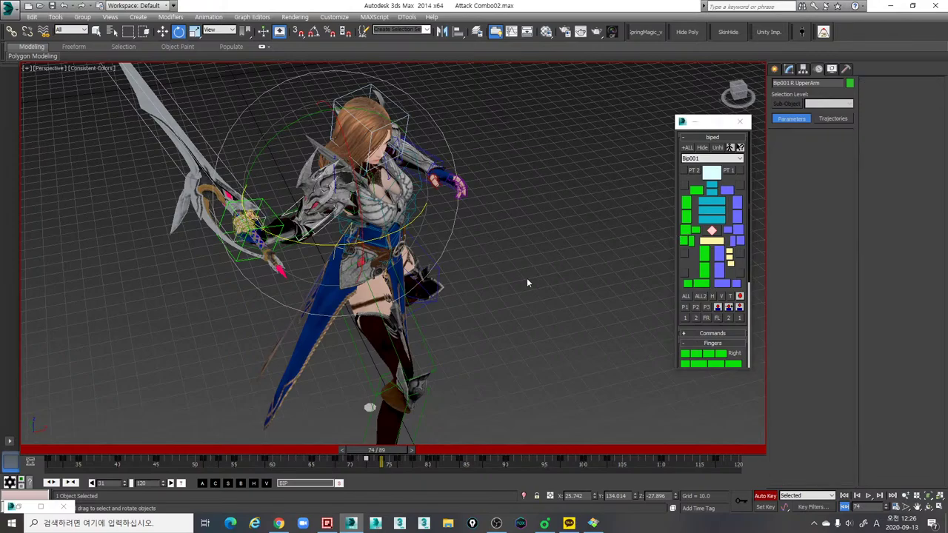
left_click(252, 228)
middle_click_drag(343, 303, 294, 307, "alt")
key("w")
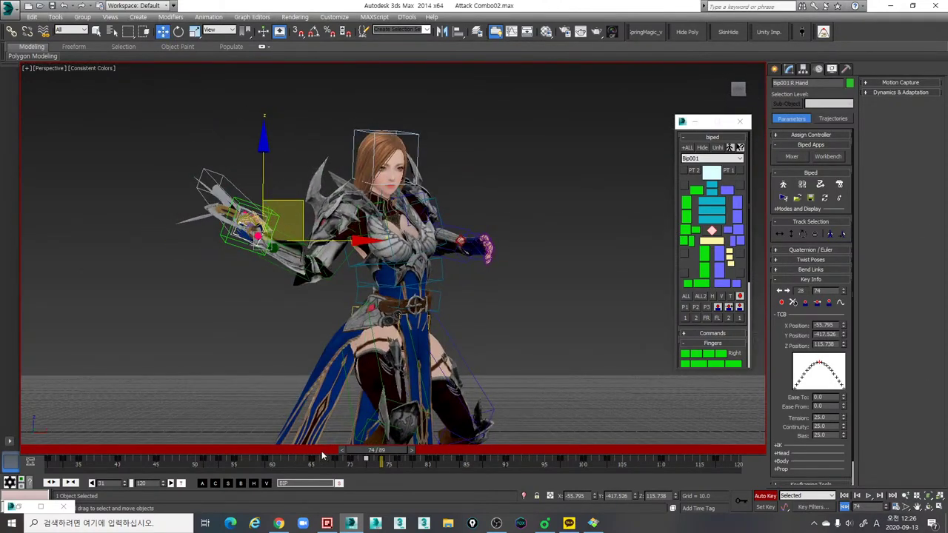
Step: At frame 76, rotate the right clavicle to pull the shoulder back slightly
left_click_drag(386, 451, 406, 462)
scroll(483, 194, "down", 3)
middle_click_drag(483, 194, 480, 370, "alt")
scroll(474, 342, "down", 4)
left_click(693, 190)
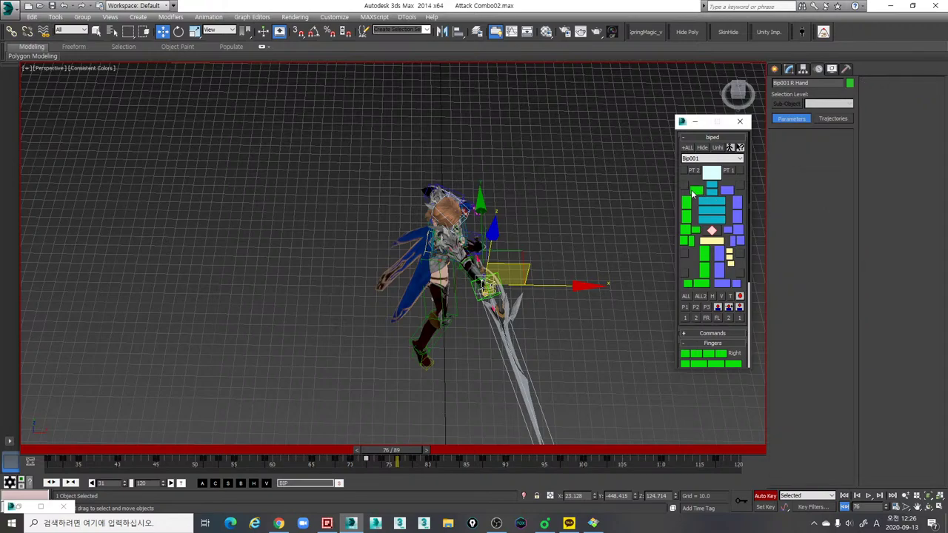
scroll(471, 299, "up", 5)
key("e")
middle_click_drag(471, 305, 454, 268, "alt")
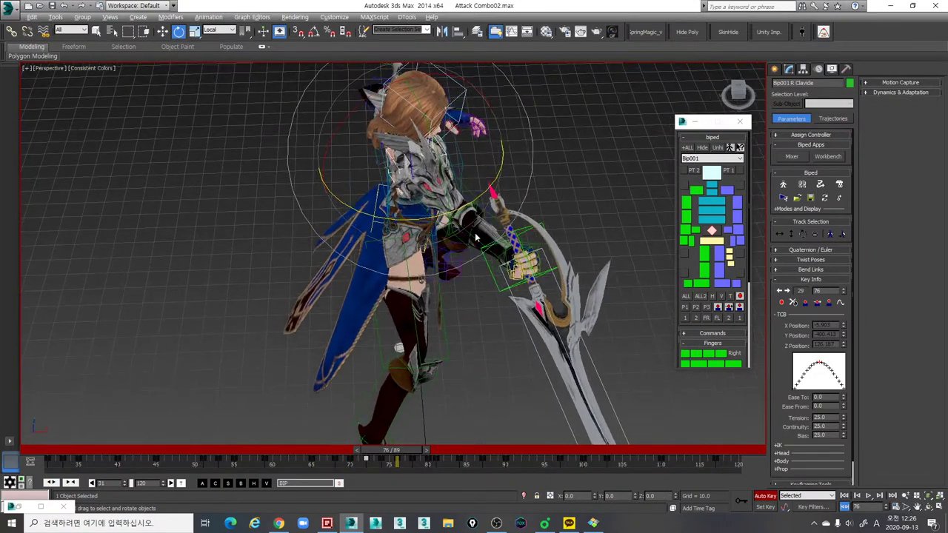
left_click_drag(421, 220, 369, 216)
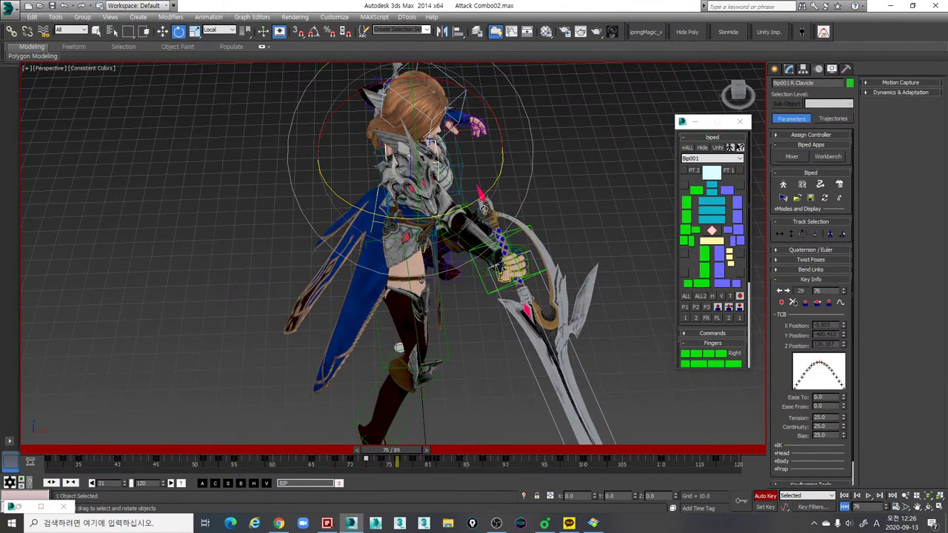
Step: Rotate the right upper arm at frame 76 to bring the sword arm back toward the character's right side
left_click(688, 206)
left_click(475, 244)
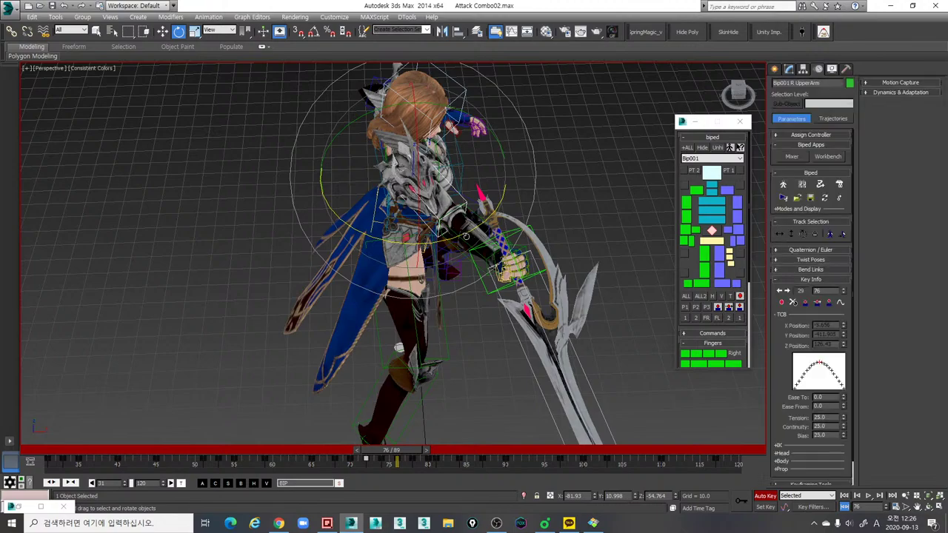
left_click_drag(465, 236, 481, 185)
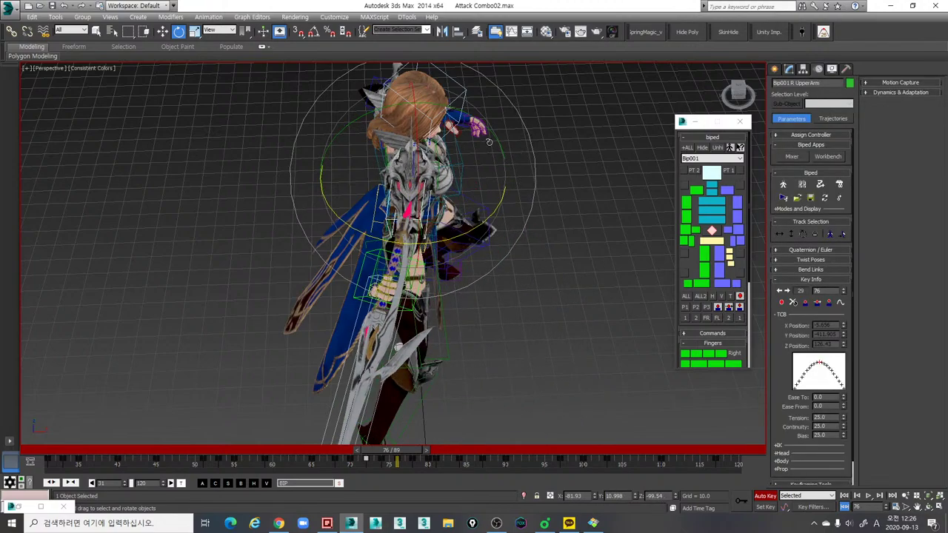
left_click_drag(491, 133, 483, 150)
left_click_drag(466, 176, 462, 182)
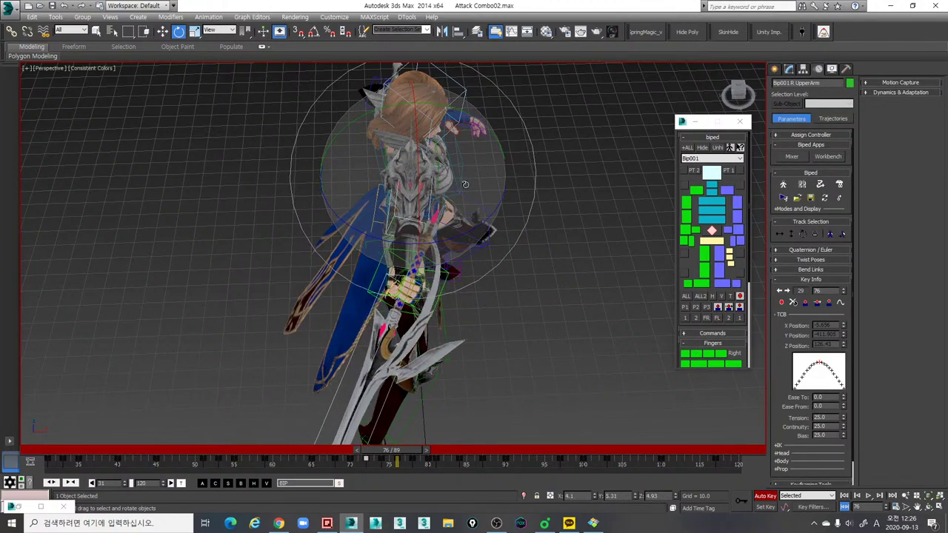
scroll(485, 226, "down", 5)
middle_click_drag(484, 226, 513, 231, "alt")
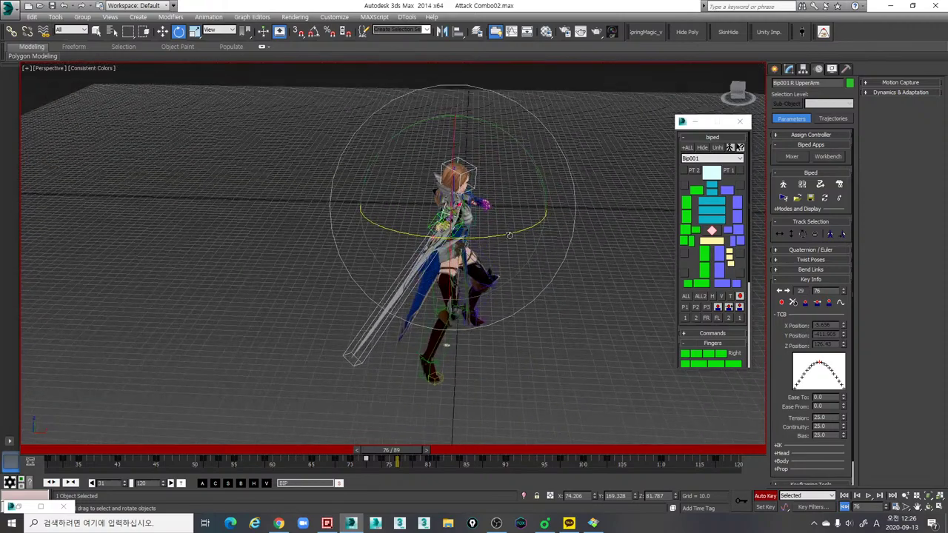
left_click_drag(510, 235, 523, 233)
Step: Rotate the right hand slightly at frame 76 to adjust the lowered sword's angle
left_click(688, 230)
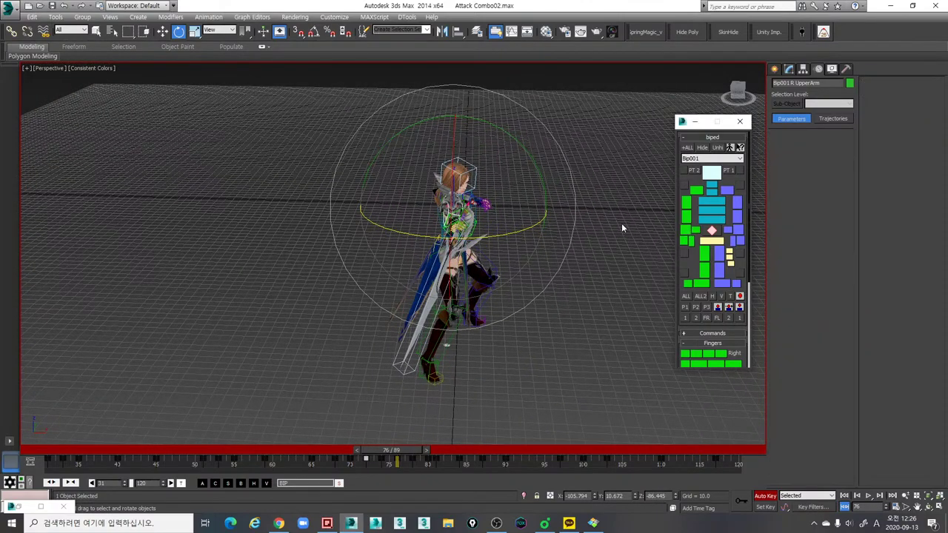
left_click(520, 212)
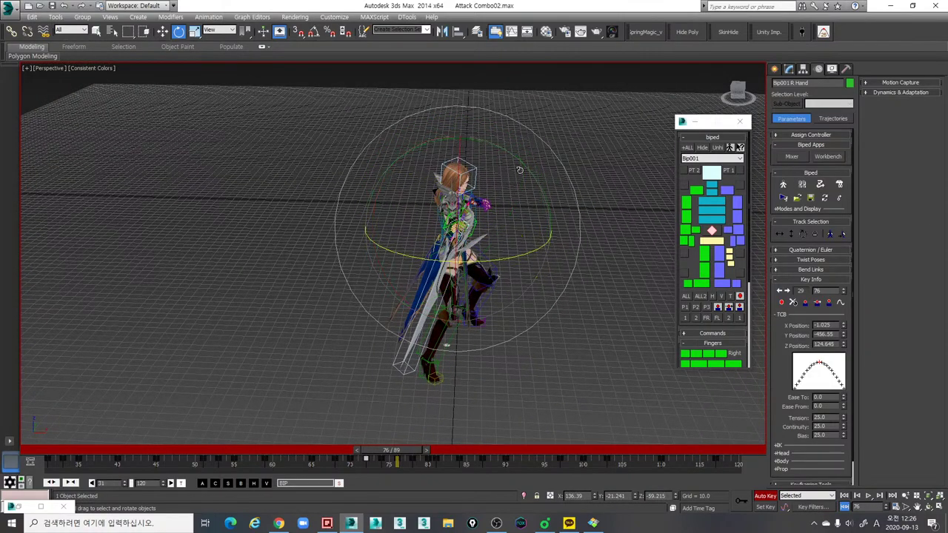
left_click_drag(514, 170, 507, 154)
middle_click_drag(528, 166, 602, 229, "alt")
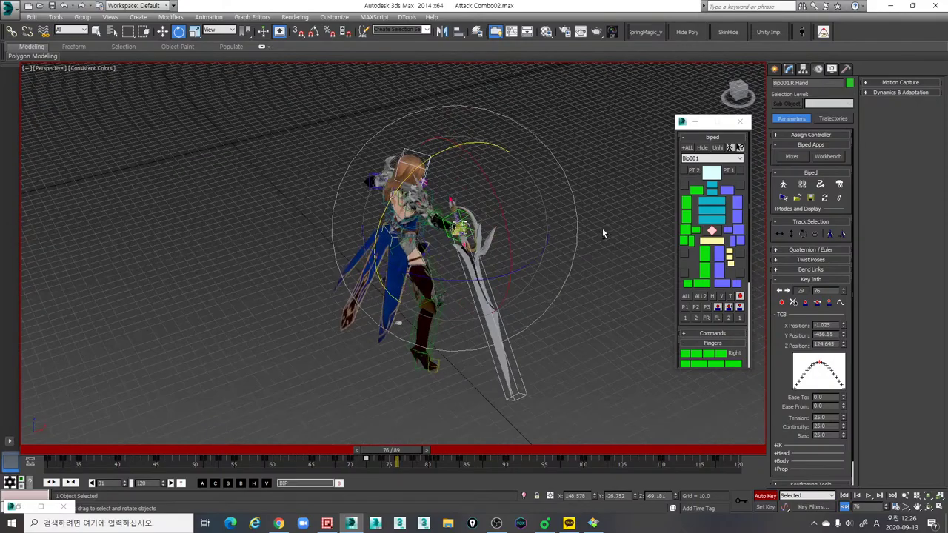
Step: Twist the right forearm at frame 76 and rotate the right hand to realign the blade
left_click(688, 218)
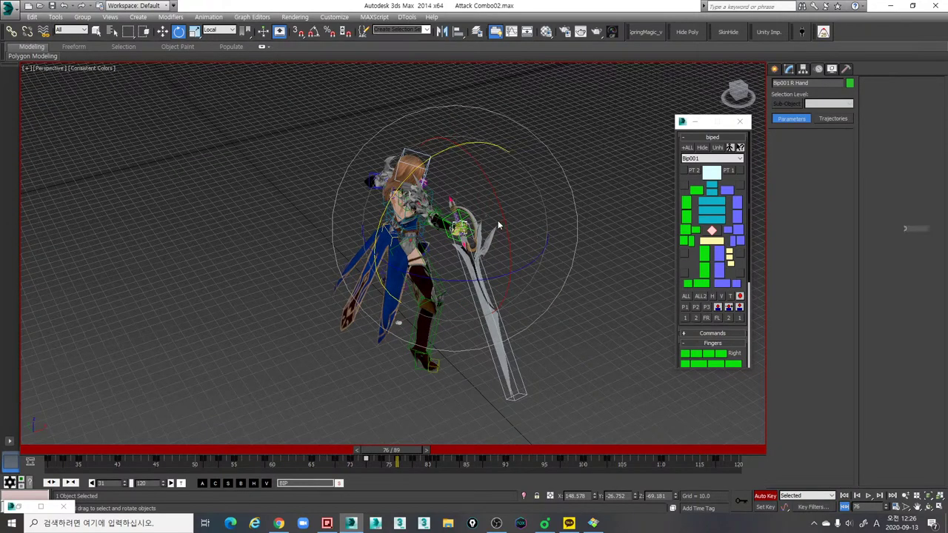
middle_click_drag(500, 227, 494, 170, "alt")
left_click_drag(502, 151, 535, 185)
left_click(691, 233)
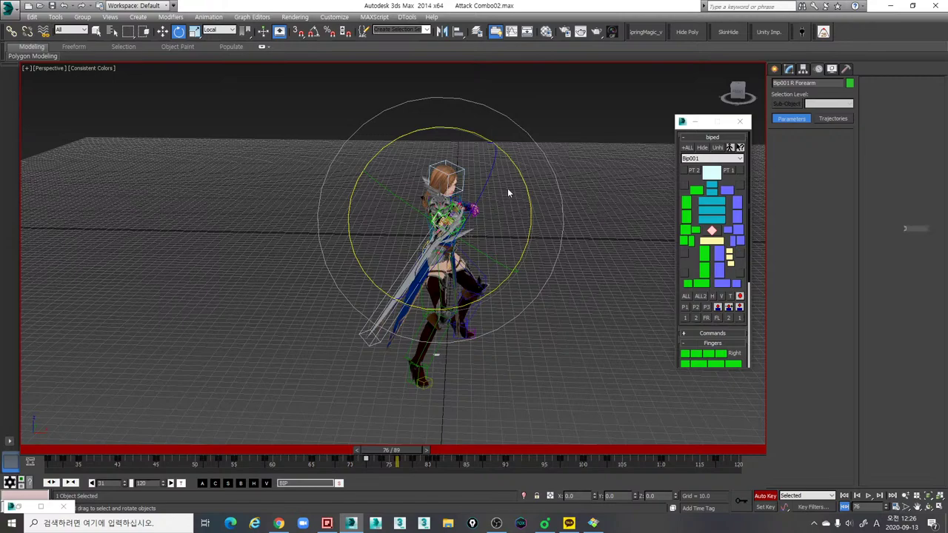
left_click_drag(507, 162, 493, 147)
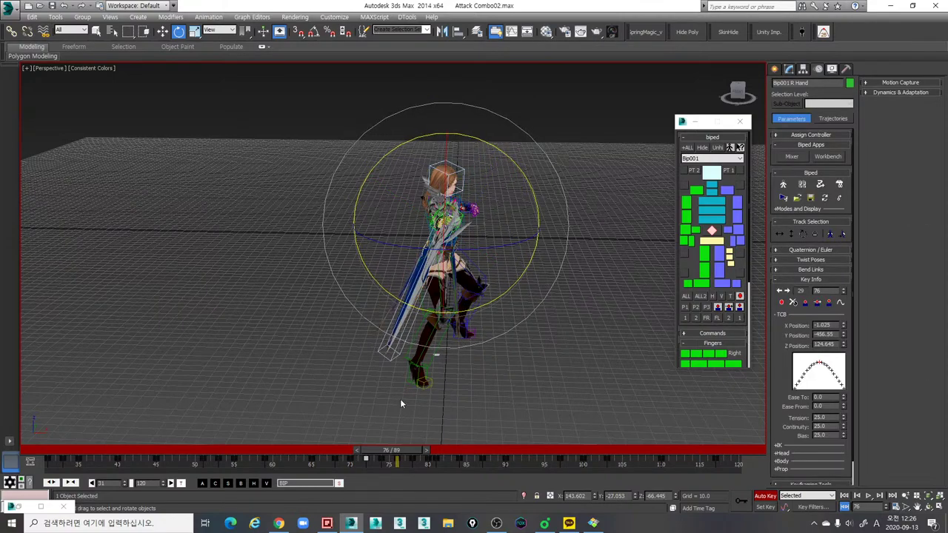
Step: Scrub repeatedly through the slash and on to frame 103 from several angles to examine the sword's arc
left_click_drag(385, 453, 405, 450)
middle_click_drag(439, 423, 521, 391, "alt")
left_click_drag(407, 456, 447, 460)
middle_click_drag(533, 371, 396, 433)
left_click_drag(326, 453, 449, 452)
middle_click_drag(449, 452, 403, 374, "alt")
left_click_drag(310, 449, 448, 455)
key("period")
key("e")
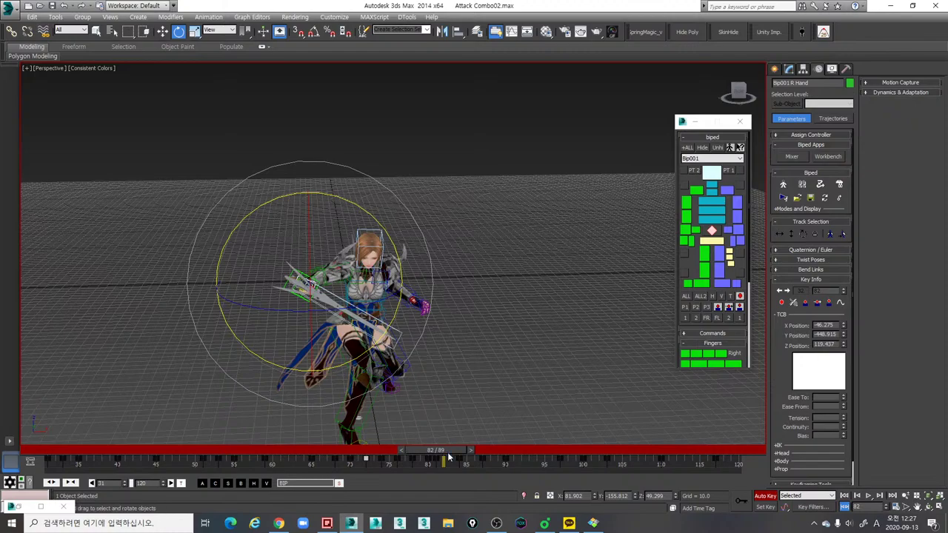
left_click_drag(354, 450, 607, 460)
key("e")
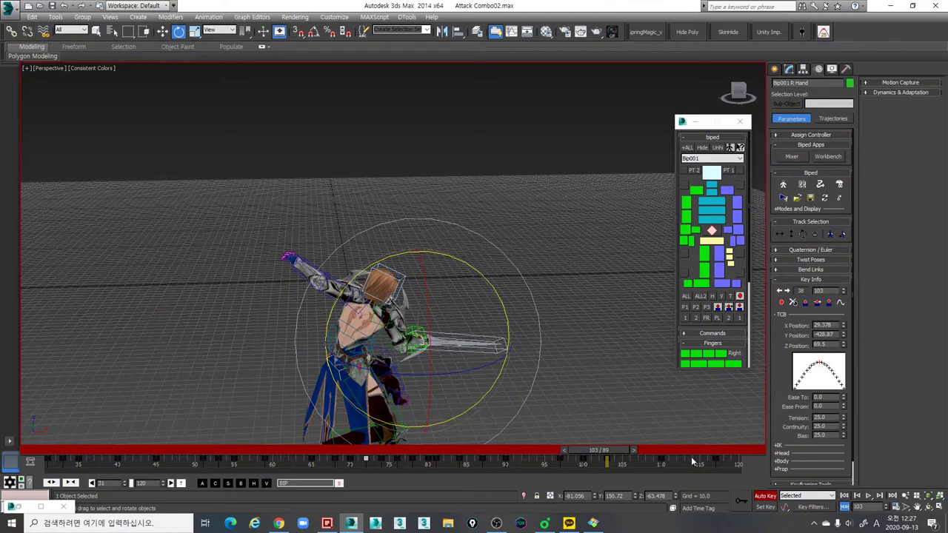
Step: Extend the active time range to end at frame 182 and scrub to frame 169 to review the following motion
right_click_drag(691, 458, 392, 467, "ctrl+alt")
right_click_drag(524, 466, 408, 463, "ctrl+alt")
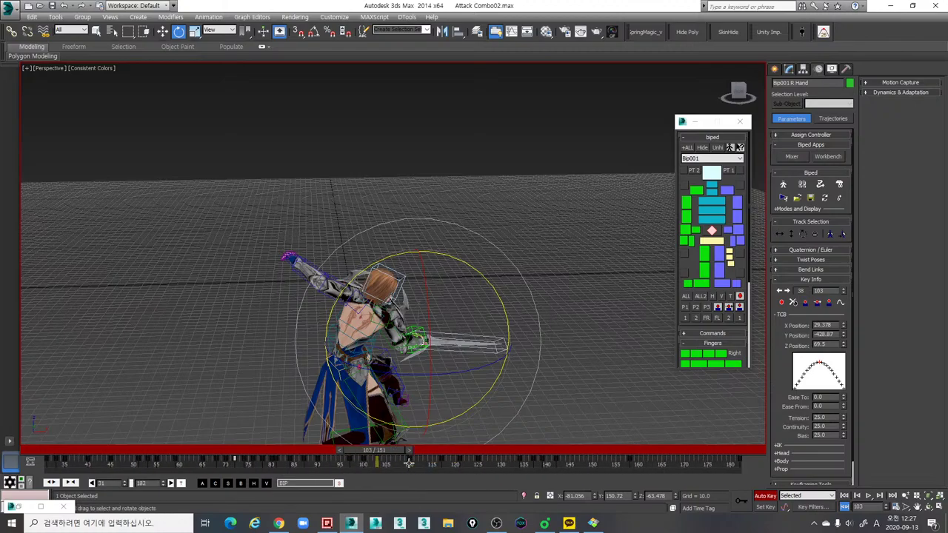
left_click_drag(408, 463, 711, 461)
middle_click_drag(592, 433, 549, 379)
scroll(549, 379, "down", 4)
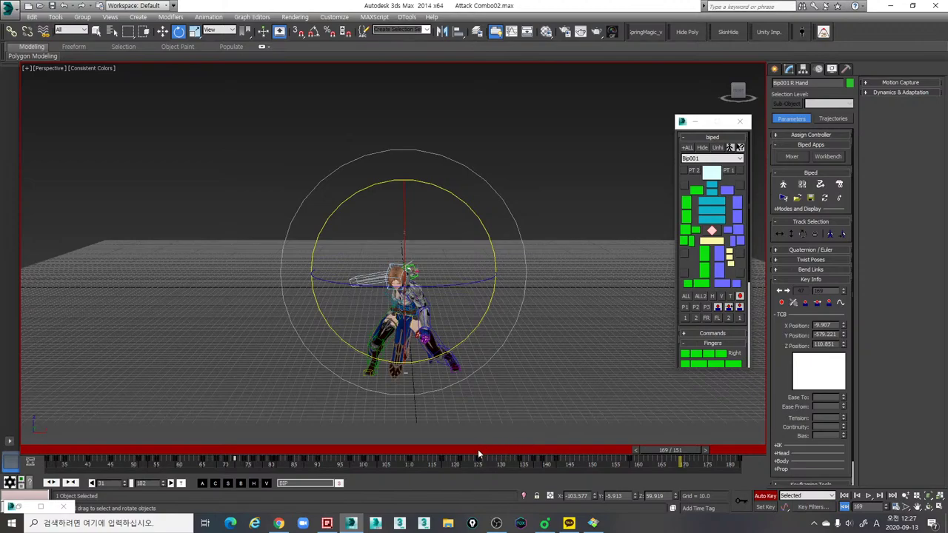
Step: Scrub to frame 182 and try extending the active time range to end at frame 211
left_click_drag(477, 452, 736, 462)
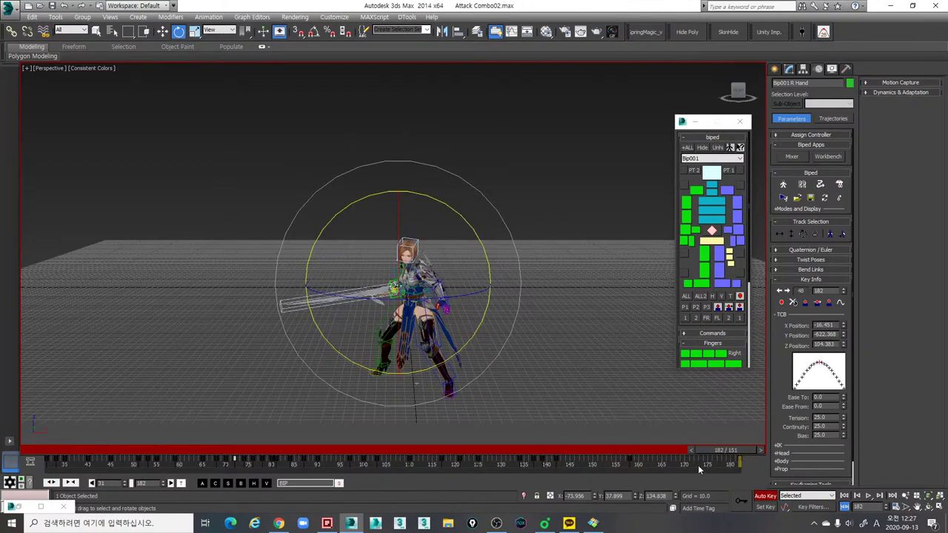
right_click_drag(699, 469, 626, 467, "ctrl+alt")
mouse_move(635, 457)
left_mouse_down()
mouse_move(443, 459)
mouse_move(635, 457)
left_mouse_up()
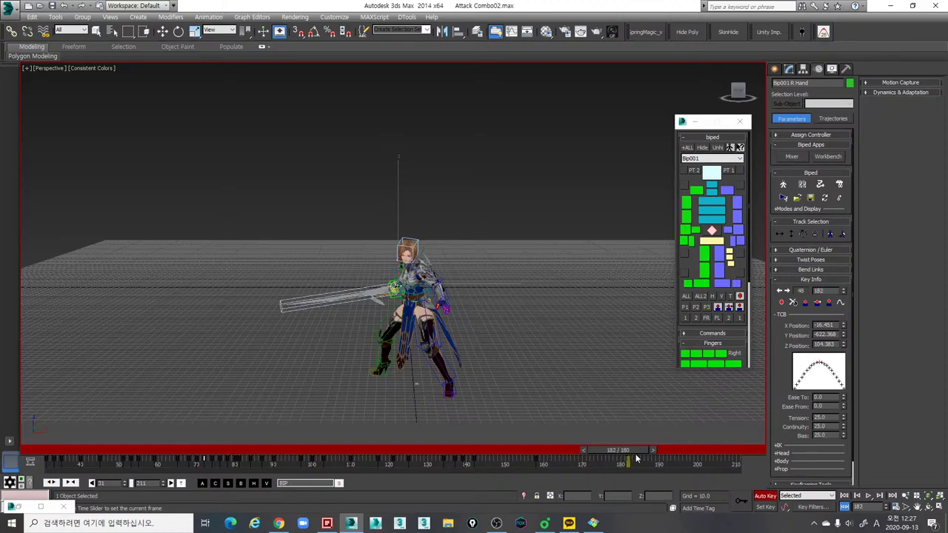
right_click_drag(611, 462, 714, 474, "ctrl+alt")
Step: Examine the pose at frame 182, and scrub through the attacks to frame 84 while viewing the character from several angles
left_click_drag(713, 455, 754, 456)
middle_click_drag(588, 412, 621, 405, "alt")
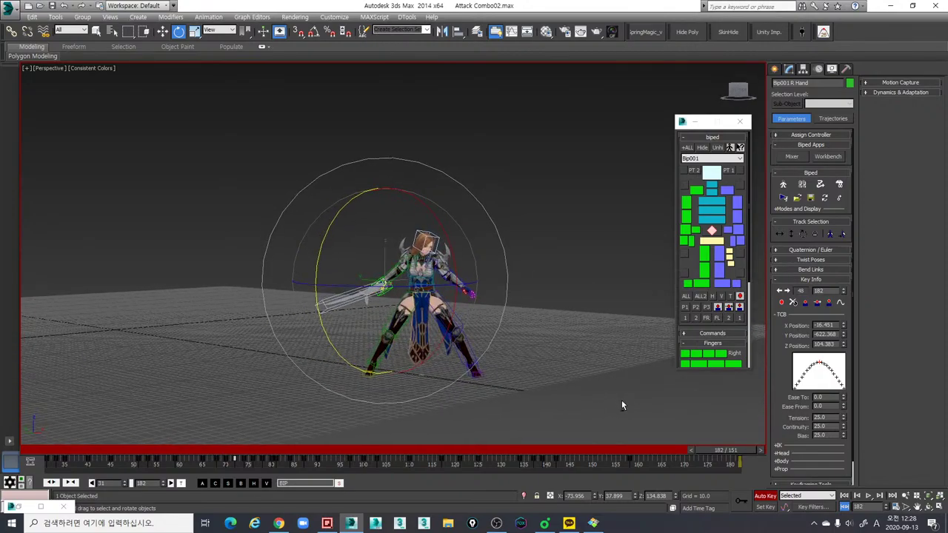
middle_click_drag(595, 411, 583, 442, "alt")
left_click_drag(597, 455, 715, 455)
middle_click_drag(509, 411, 490, 421, "alt")
left_click_drag(236, 451, 294, 453)
mouse_move(406, 406)
middle_mouse_down("alt")
mouse_move(370, 402)
mouse_move(394, 416)
middle_mouse_up("alt")
scroll(375, 399, "up", 5)
scroll(382, 394, "down", 3)
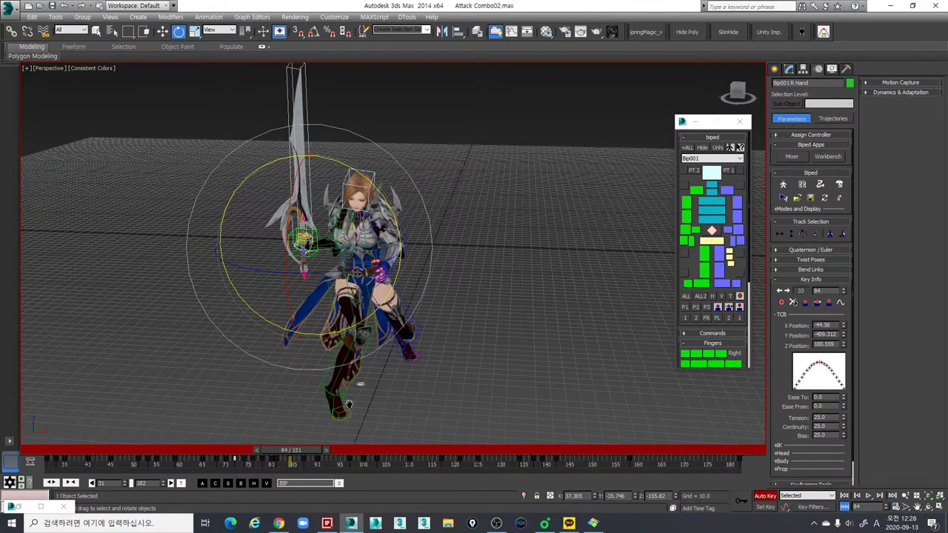
Step: Scrub back to frame 79 and examine the right hand and sword pose from the side and front
middle_click_drag(348, 404, 392, 405, "alt")
left_click_drag(302, 454, 281, 450)
key("e")
scroll(402, 370, "down", 5)
middle_click_drag(402, 371, 428, 383, "alt")
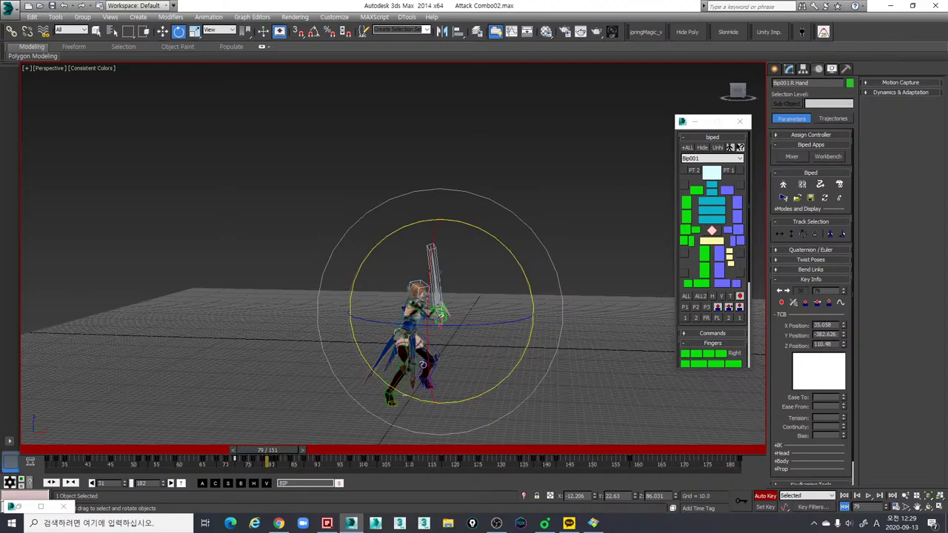
scroll(535, 345, "up", 6)
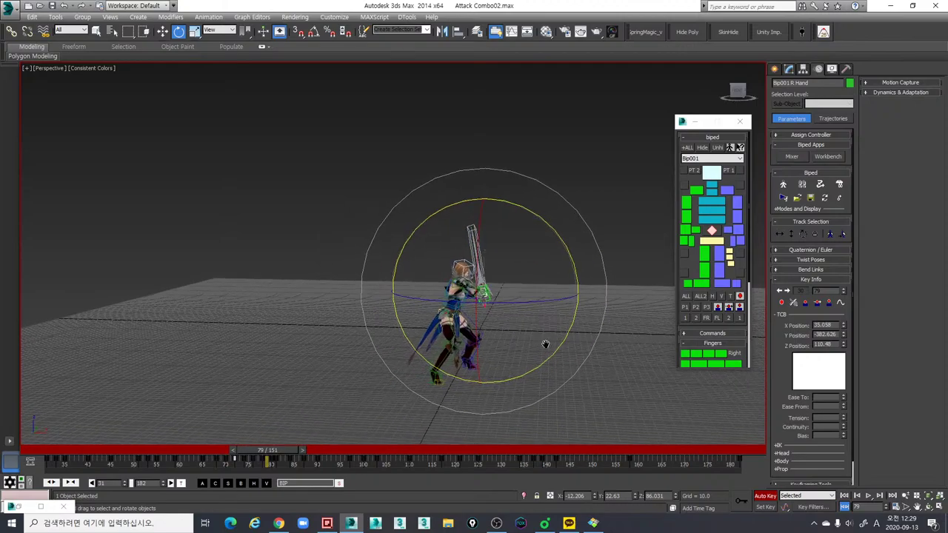
middle_click_drag(535, 357, 428, 348, "alt")
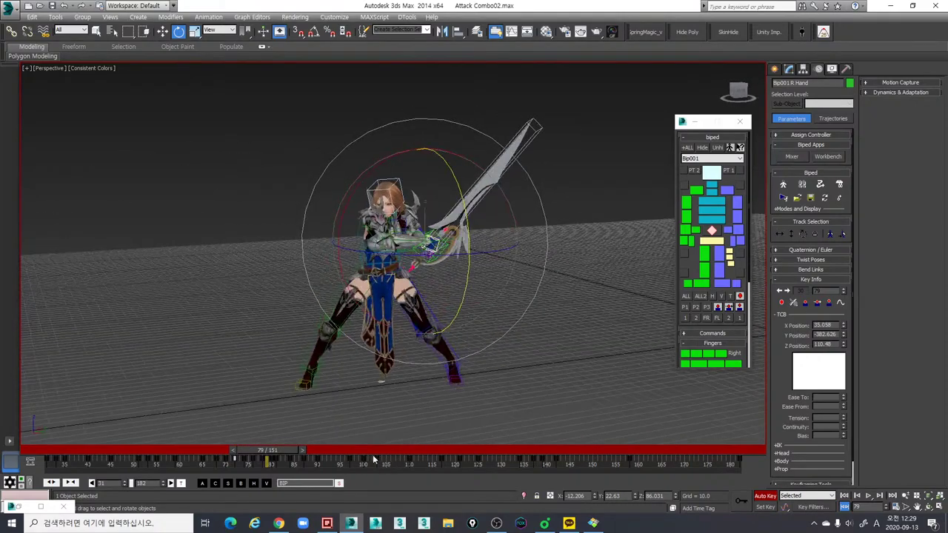
Step: Scrub from frame 31 to frame 81 and inspect the sword swing leading into the next attack from different angles
left_click_drag(285, 449, 72, 435)
middle_click_drag(227, 405, 246, 407, "alt")
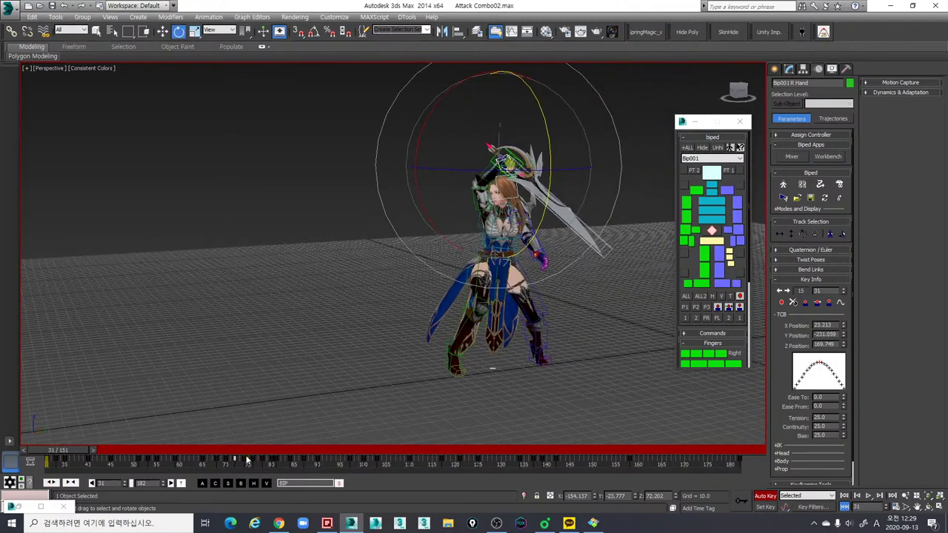
left_click_drag(281, 451, 284, 452)
key("e")
middle_click_drag(341, 414, 429, 391, "alt")
middle_click_drag(541, 374, 541, 356, "alt")
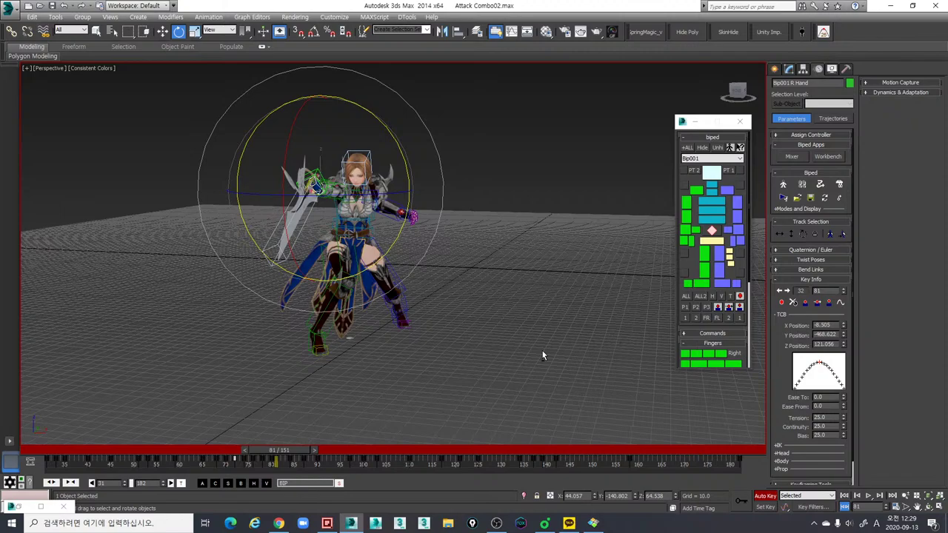